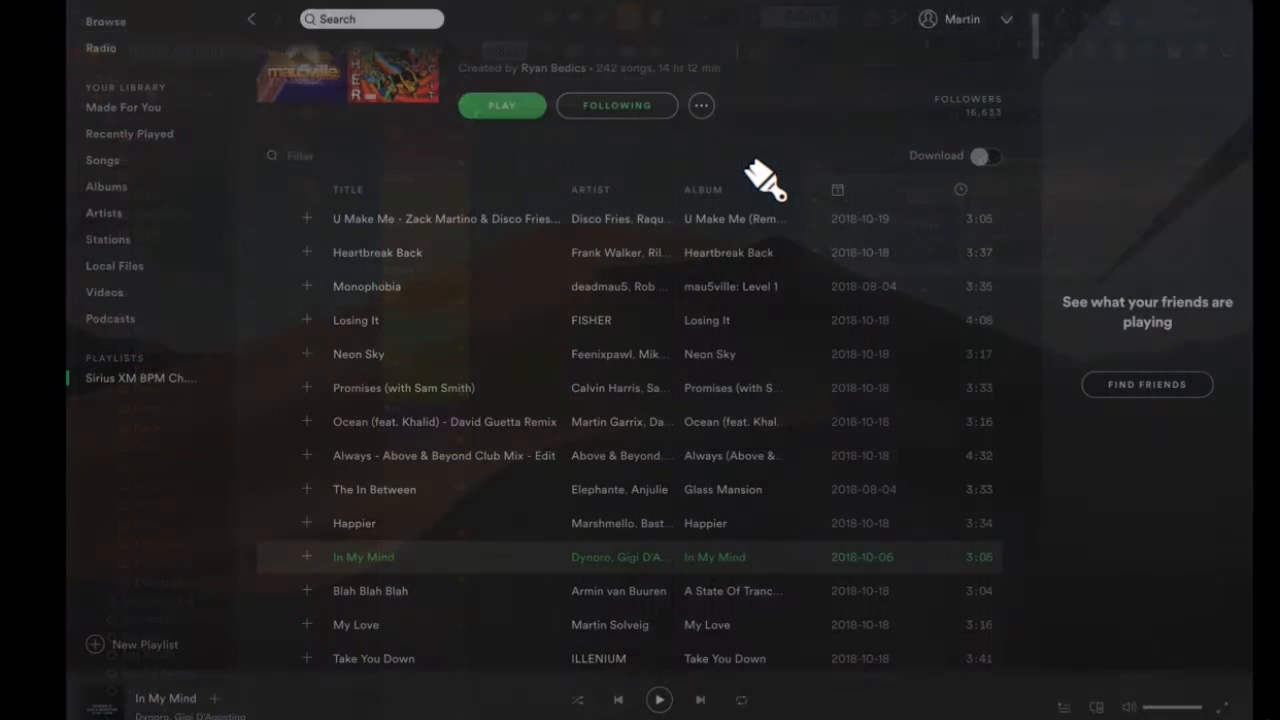
# Look through the Sirius XM BPM playlist for a reference track and pick In My Mind
pyautogui.scroll(3, 746, 160)
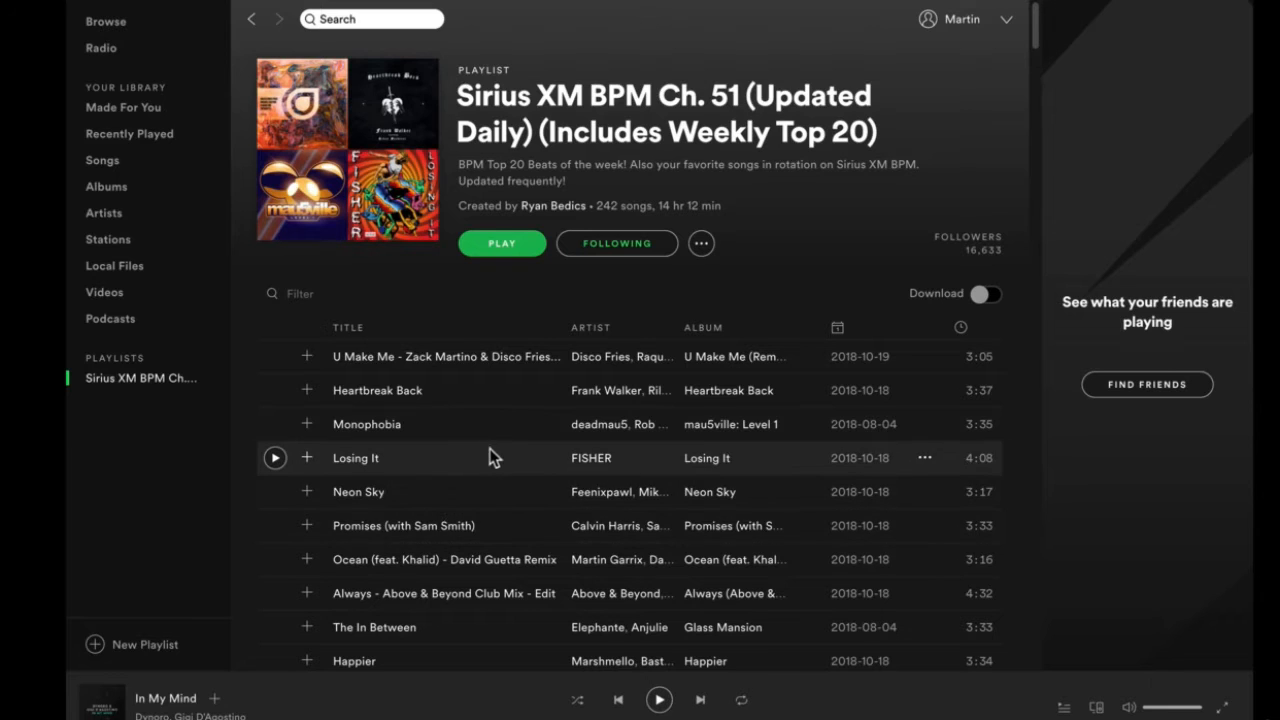
pyautogui.scroll(-1, 489, 450)
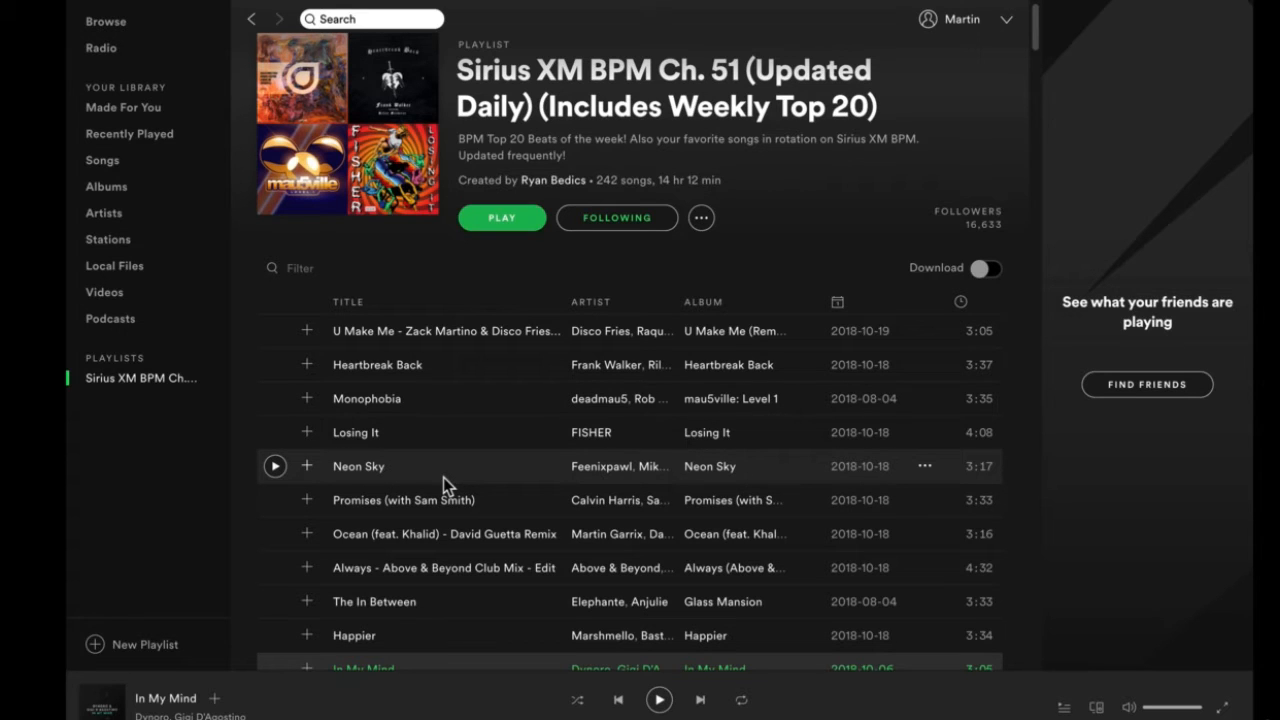
pyautogui.scroll(-3, 443, 467)
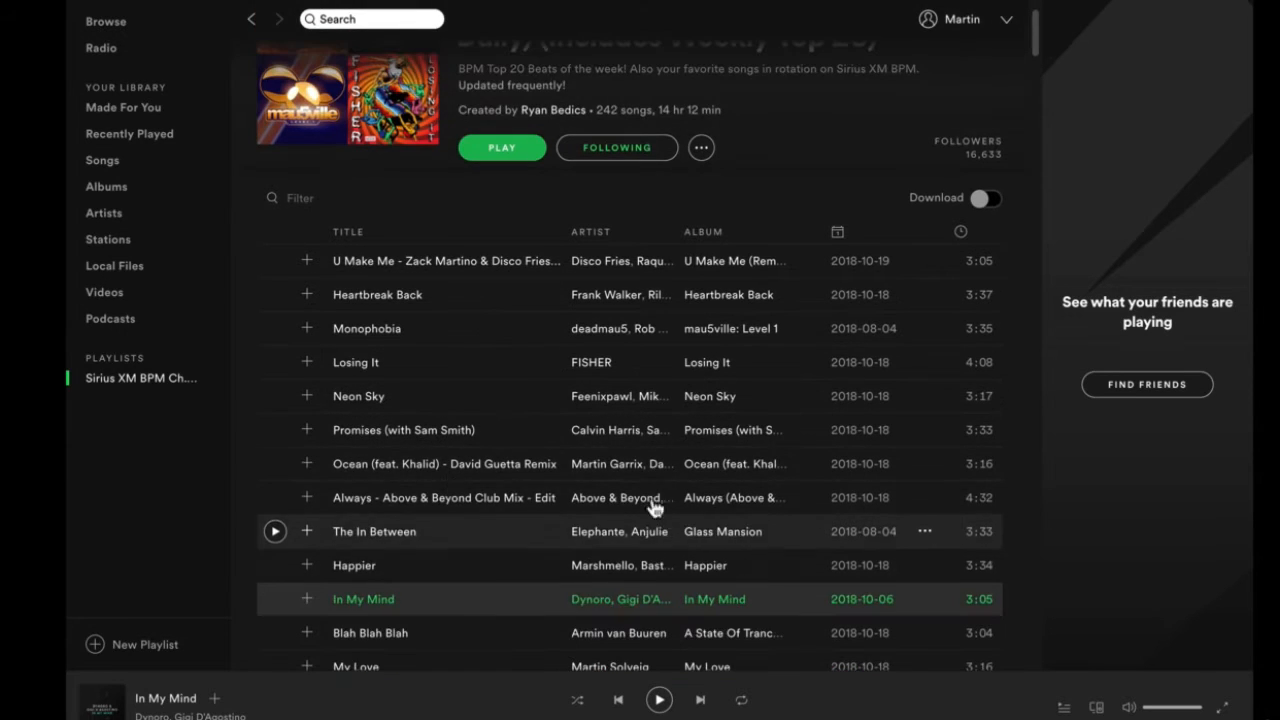
pyautogui.click(369, 606)
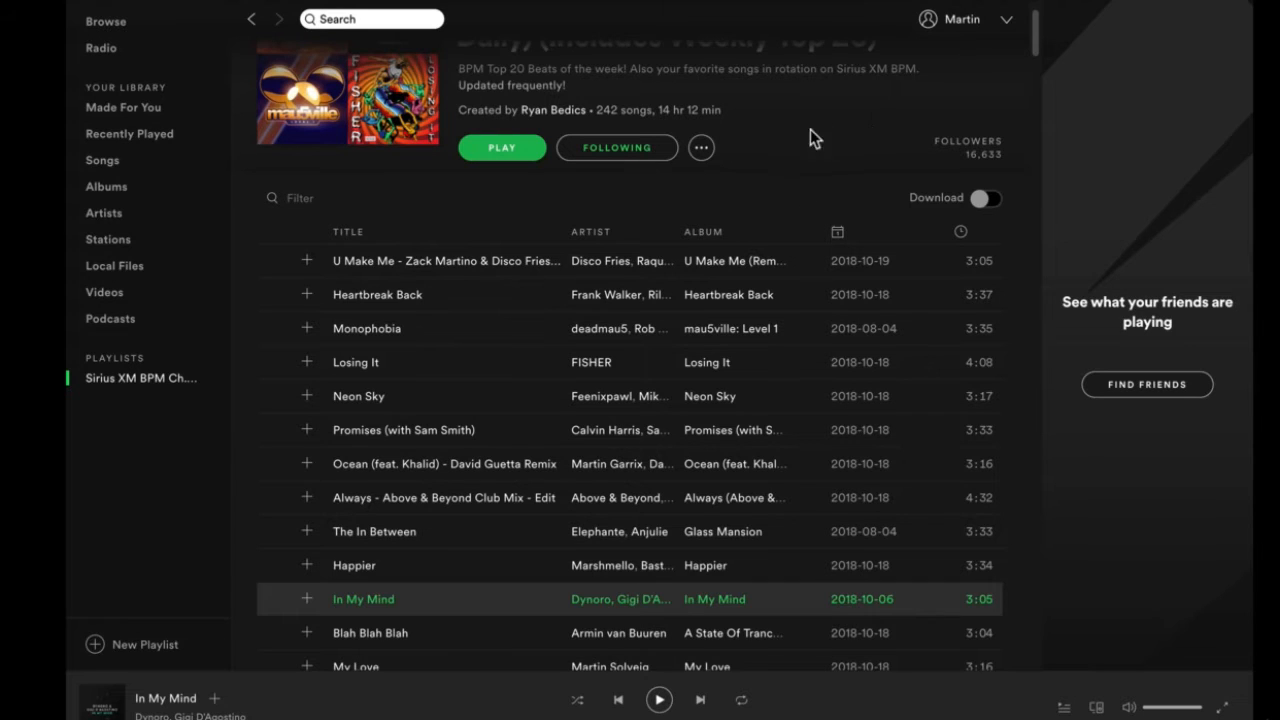
pyautogui.click(458, 599)
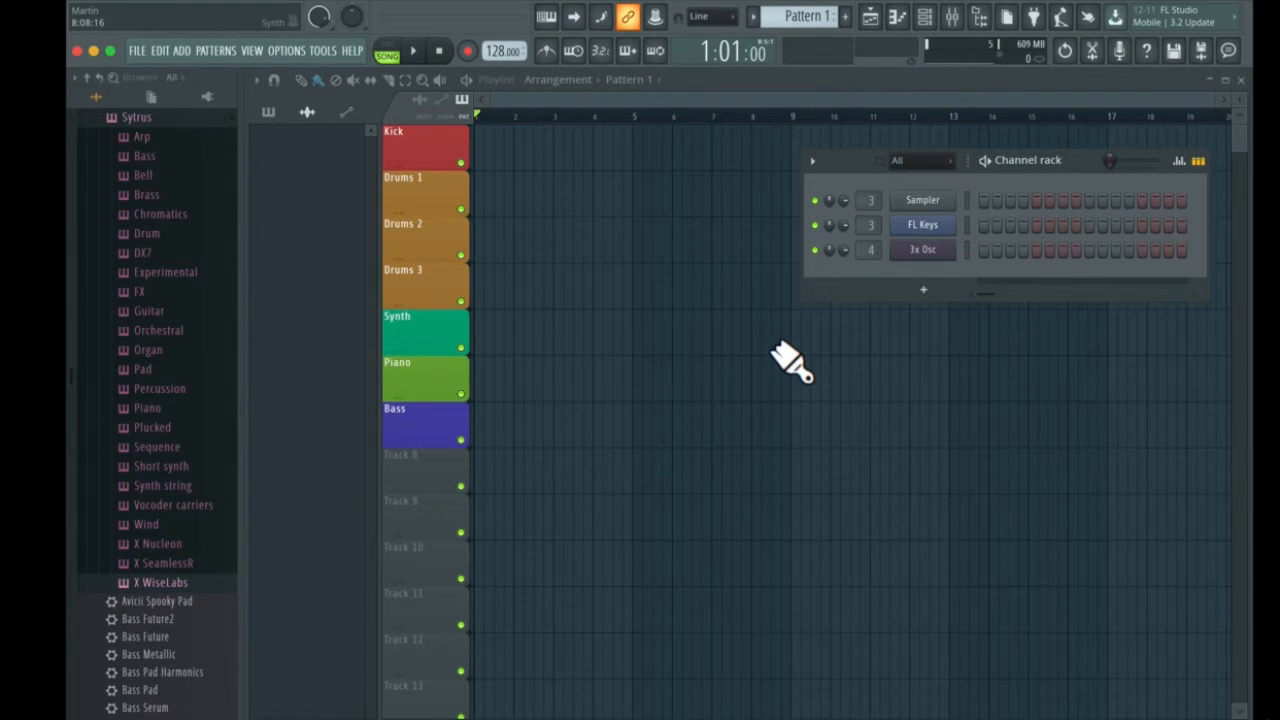
# Audition the 3x Osc channel's sound in FL Studio against the reference track in Spotify
pyautogui.click(920, 252)
pyautogui.moveTo(646, 244); pyautogui.dragTo(706, 177)
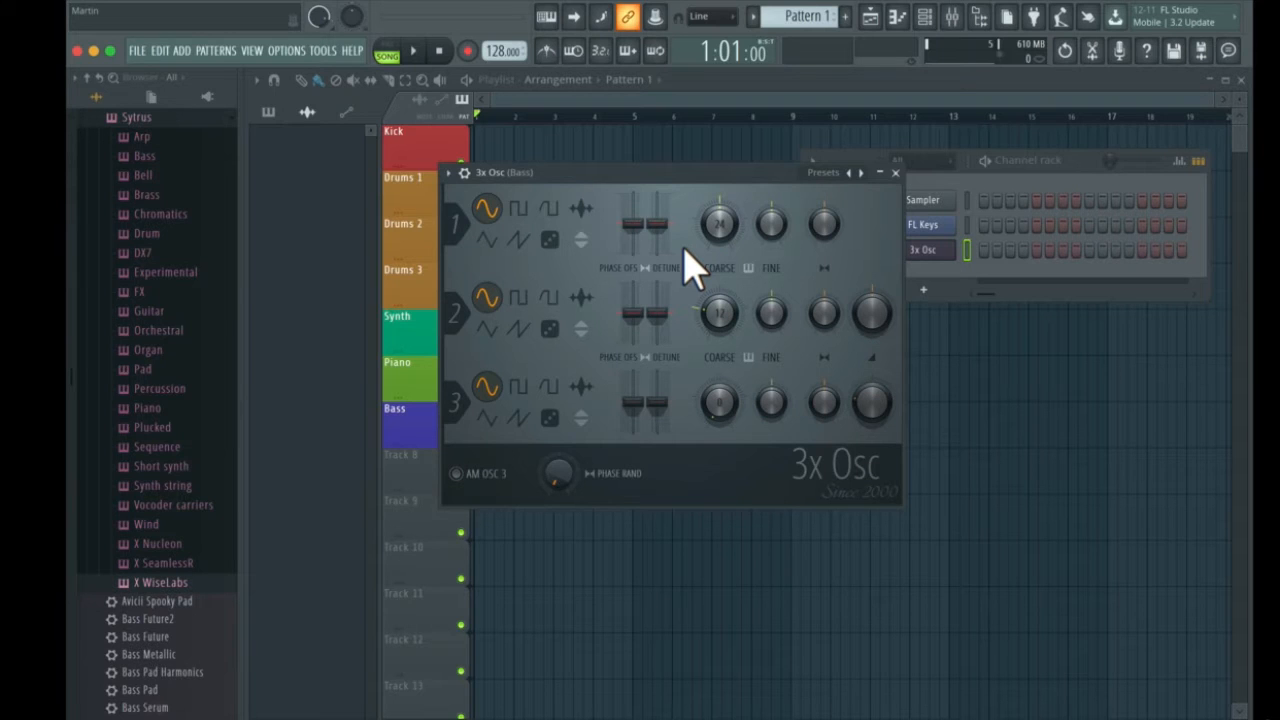
pyautogui.press('super+Tab')
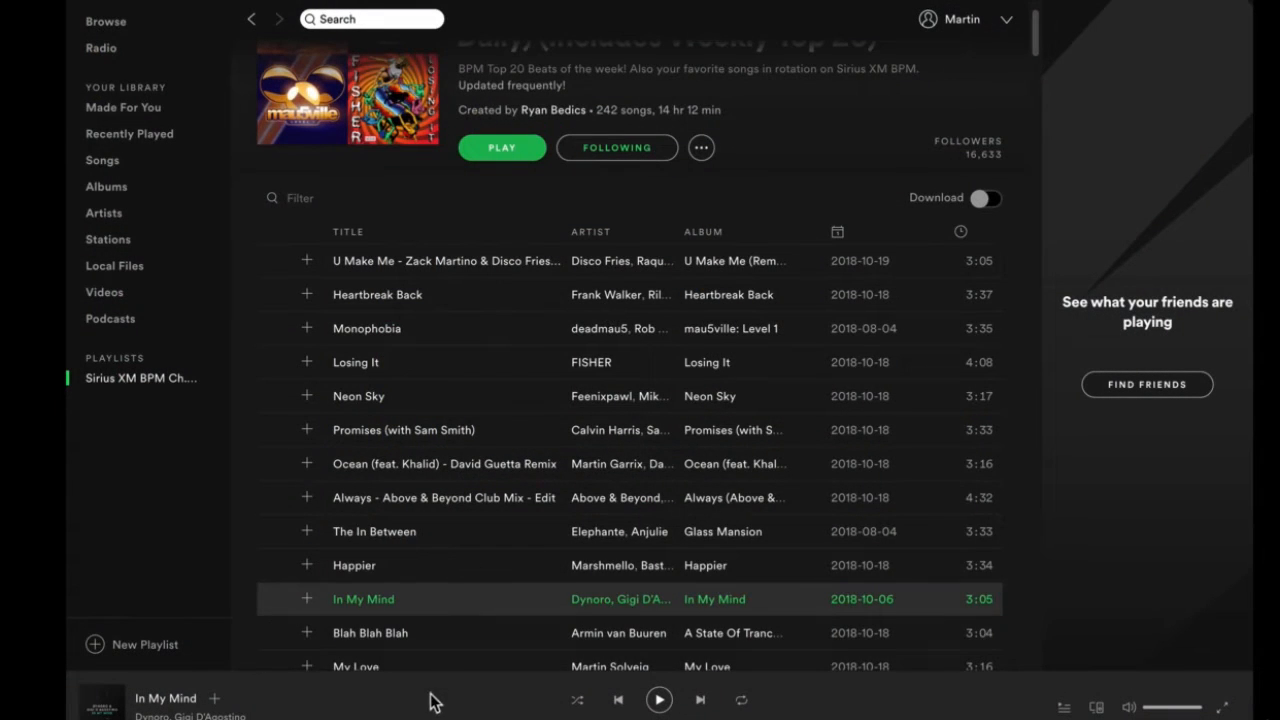
pyautogui.click(411, 718)
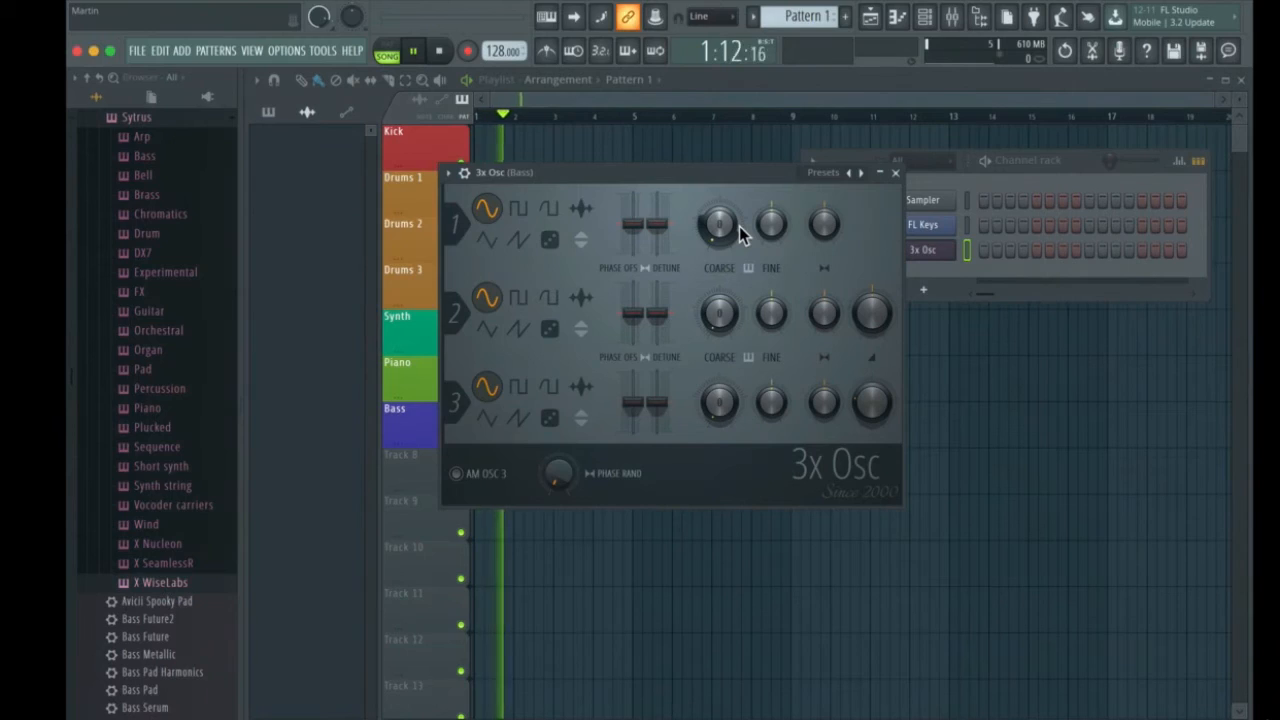
pyautogui.press('space')
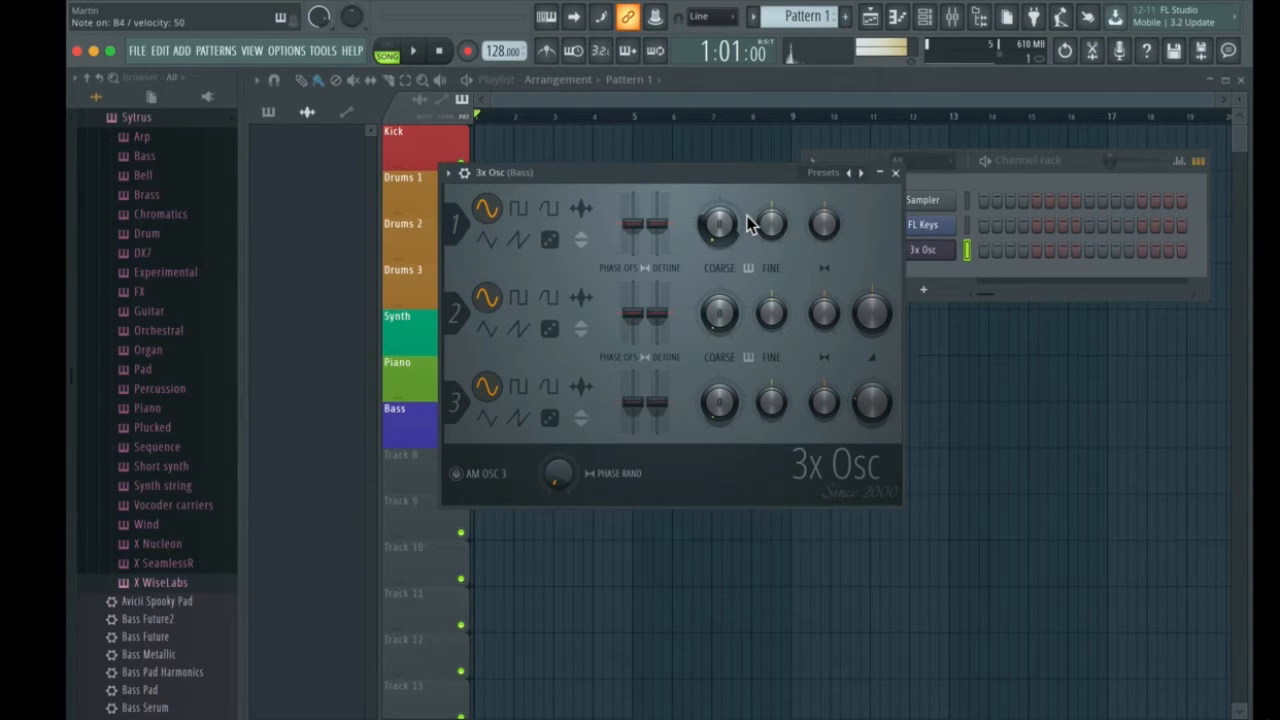
pyautogui.click(895, 172)
# Add a Sytrus channel and load its Bass Pad preset
pyautogui.click(921, 286)
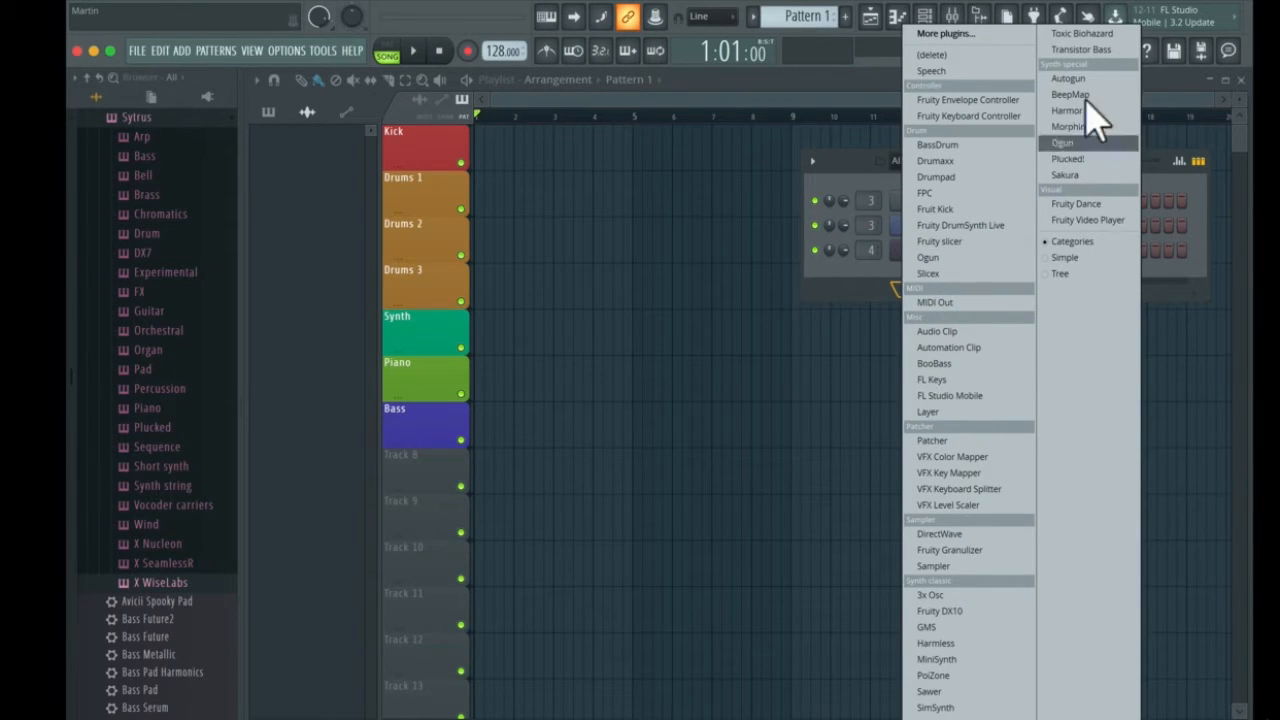
pyautogui.click(932, 718)
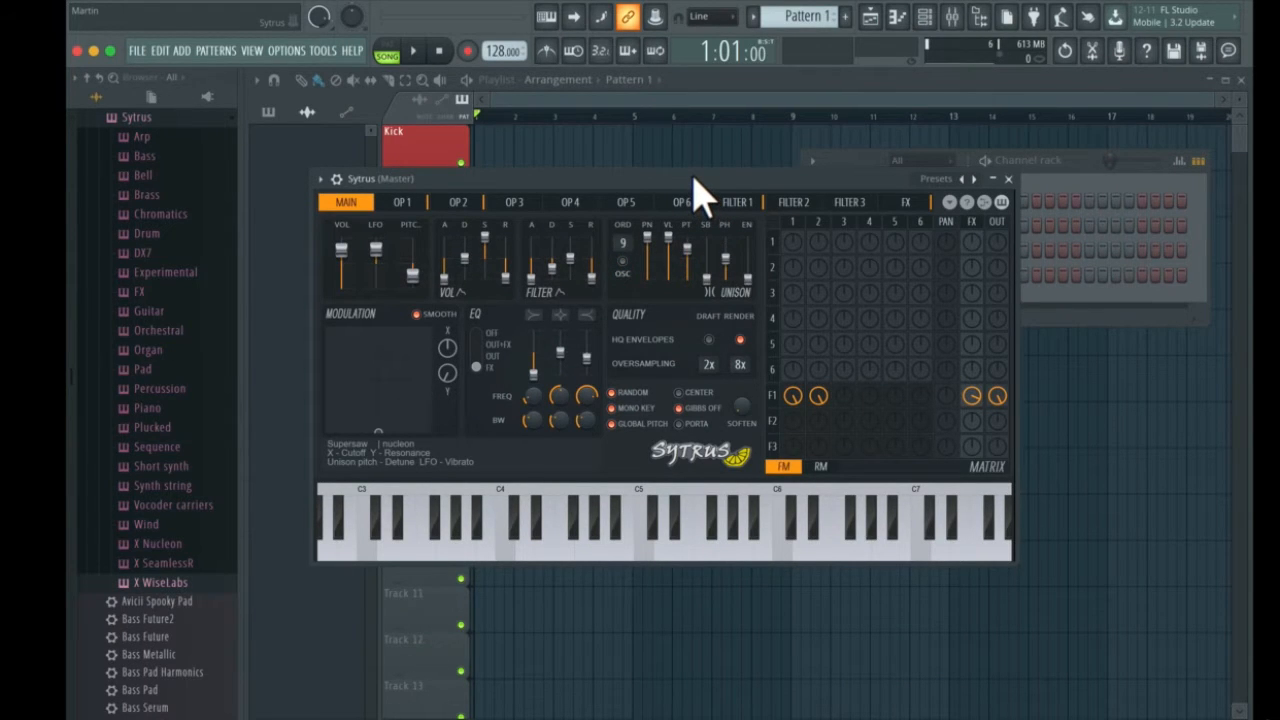
pyautogui.click(938, 180)
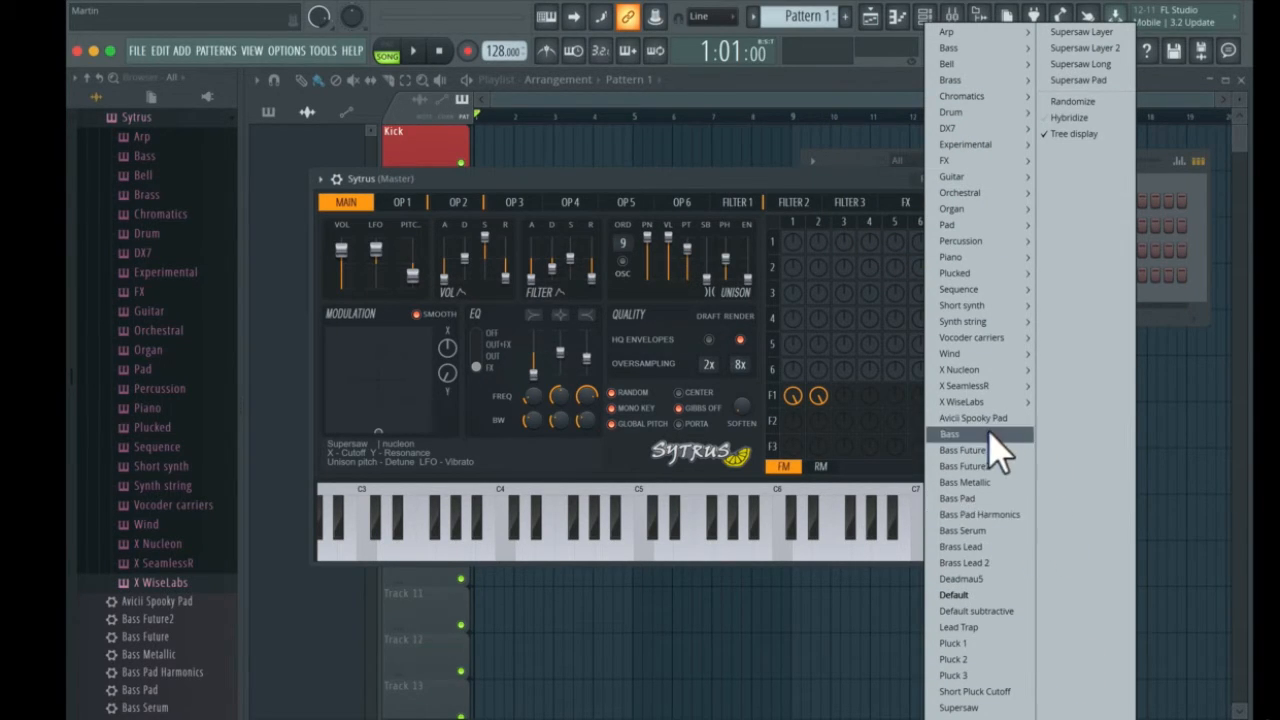
pyautogui.click(953, 500)
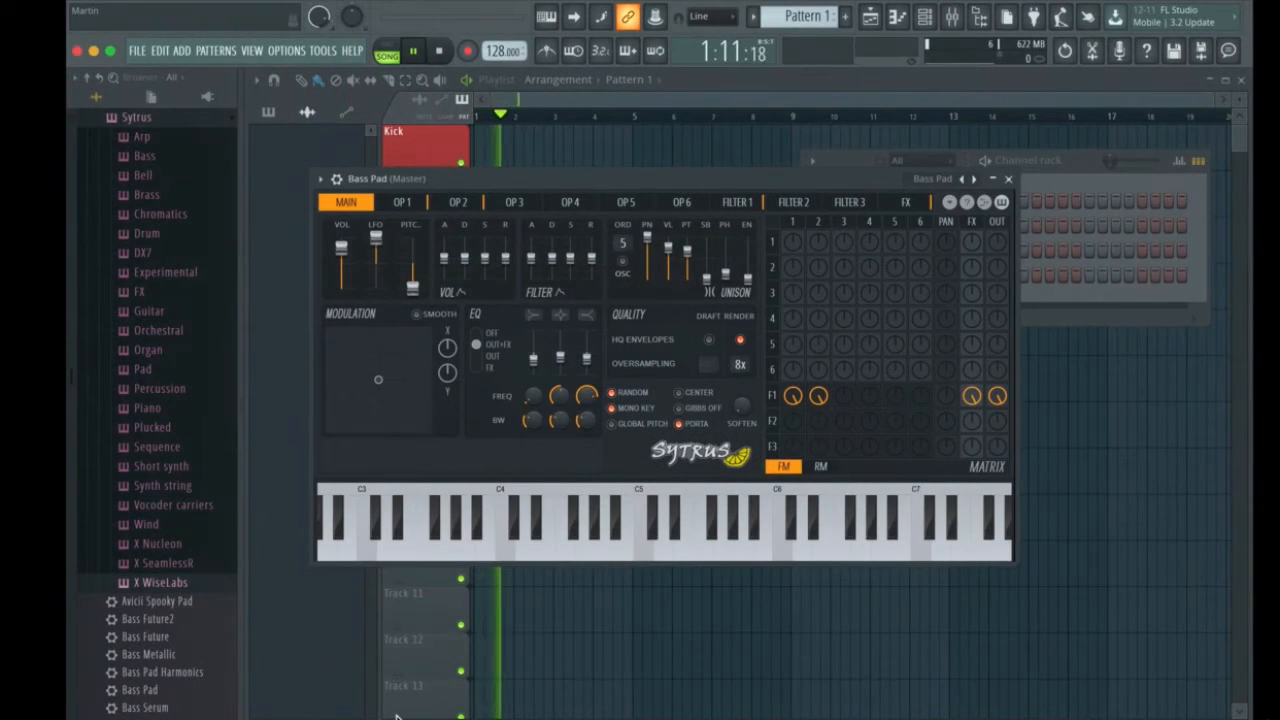
pyautogui.press('space')
pyautogui.moveTo(606, 182); pyautogui.dragTo(642, 188)
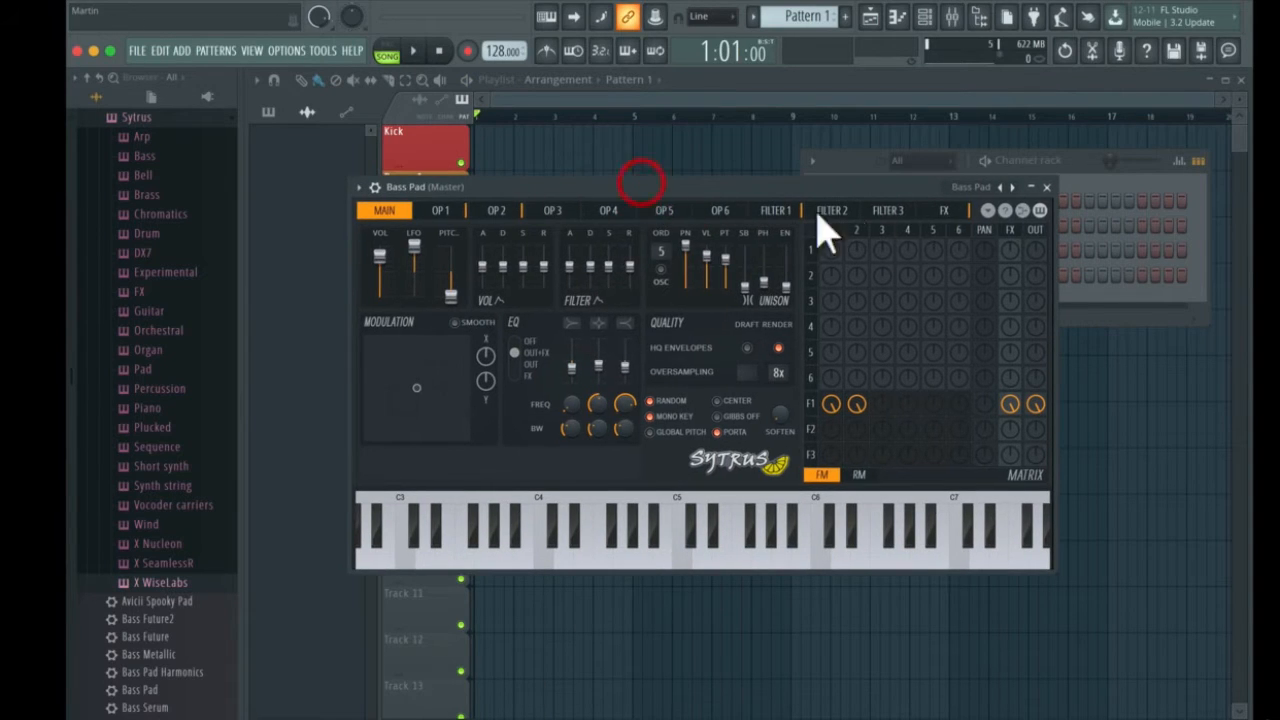
pyautogui.click(1044, 184)
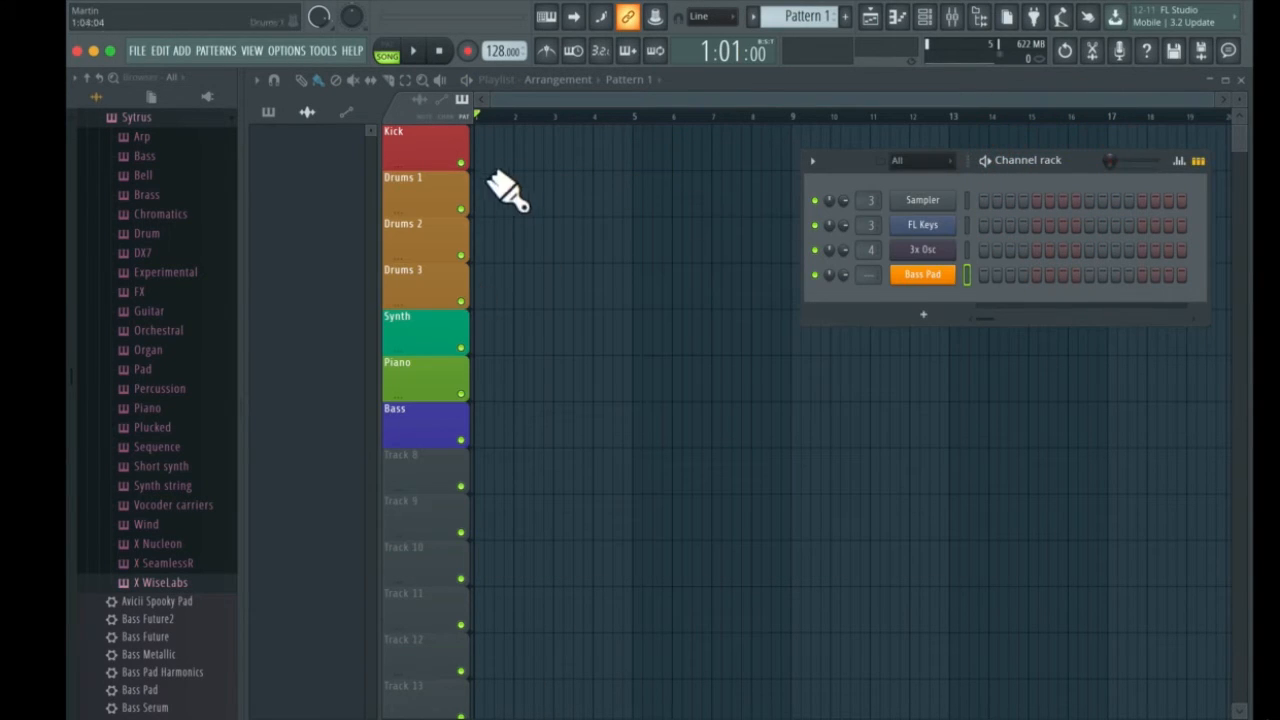
# Record a bass line with the Bass Pad, capturing notes and automation with the metronome on
pyautogui.click(468, 51)
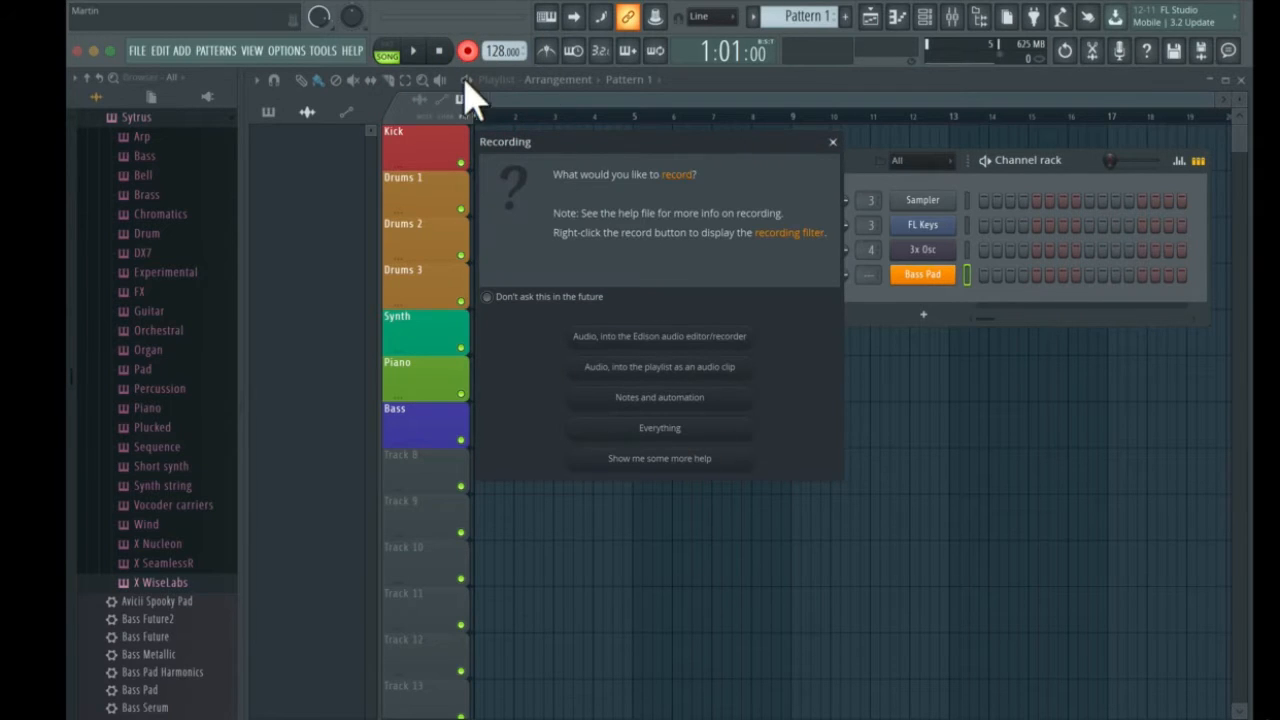
pyautogui.click(626, 400)
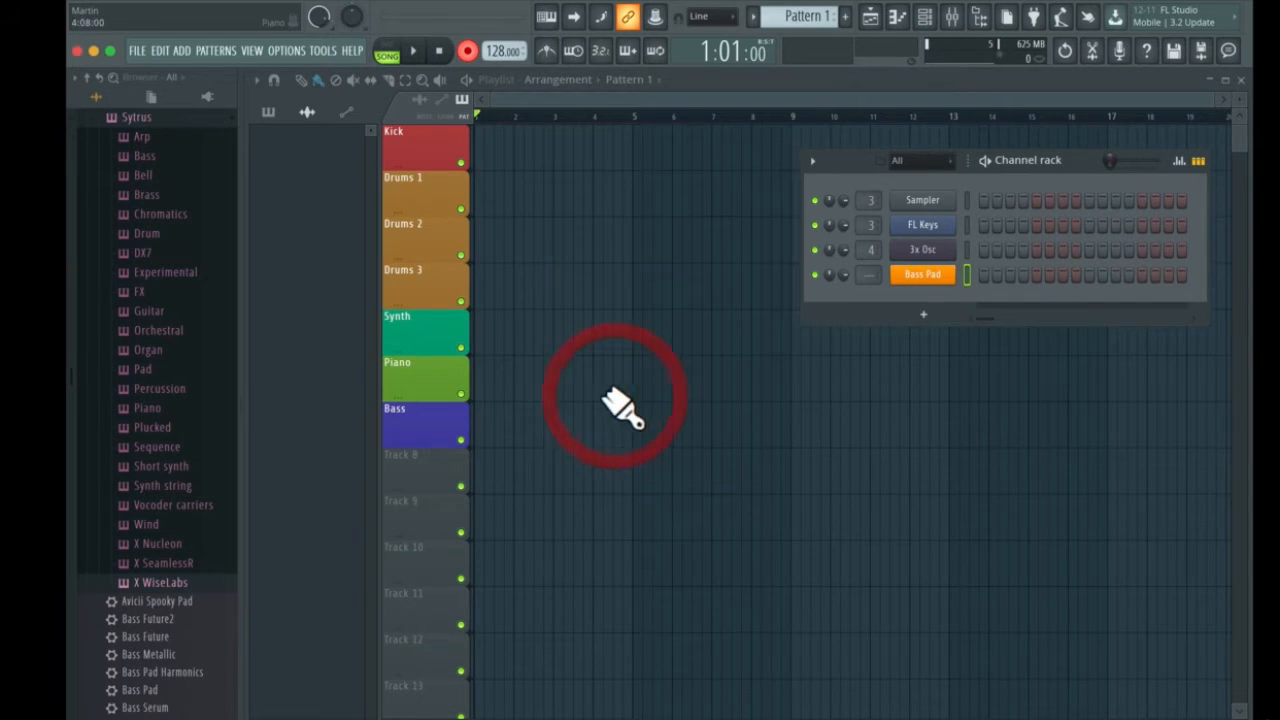
pyautogui.click(425, 52)
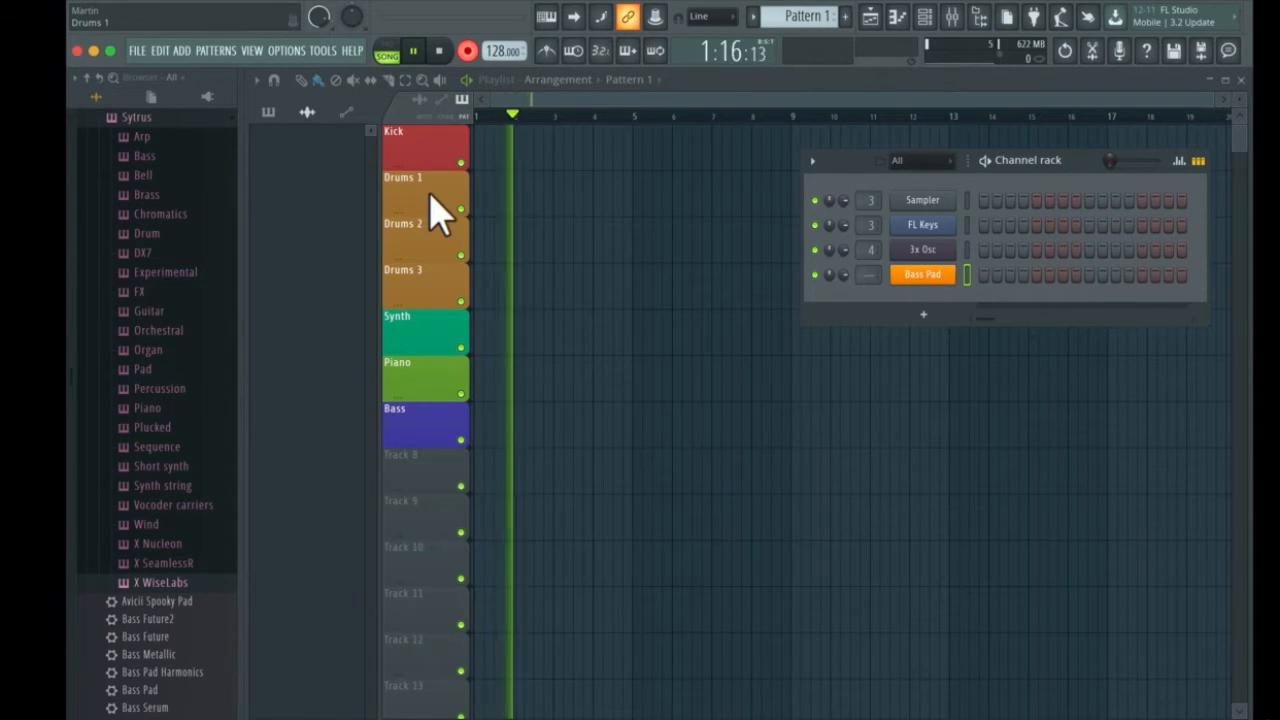
pyautogui.click(547, 51)
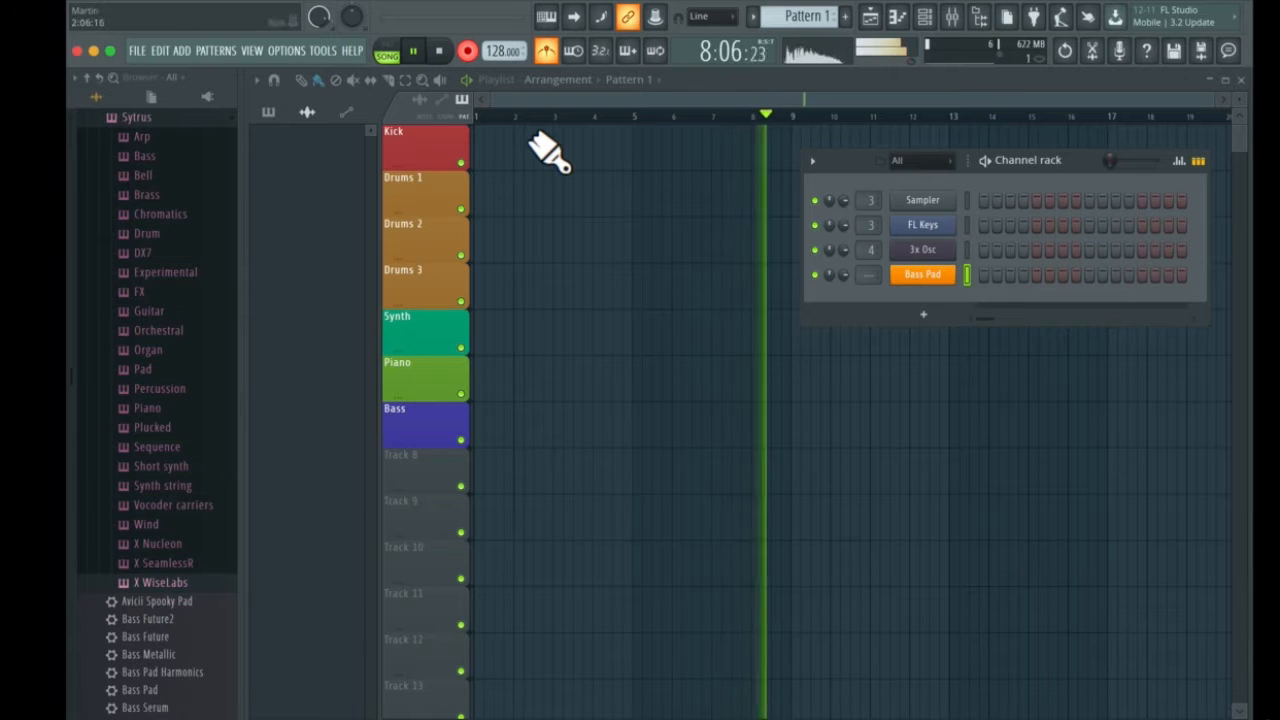
pyautogui.press('space')
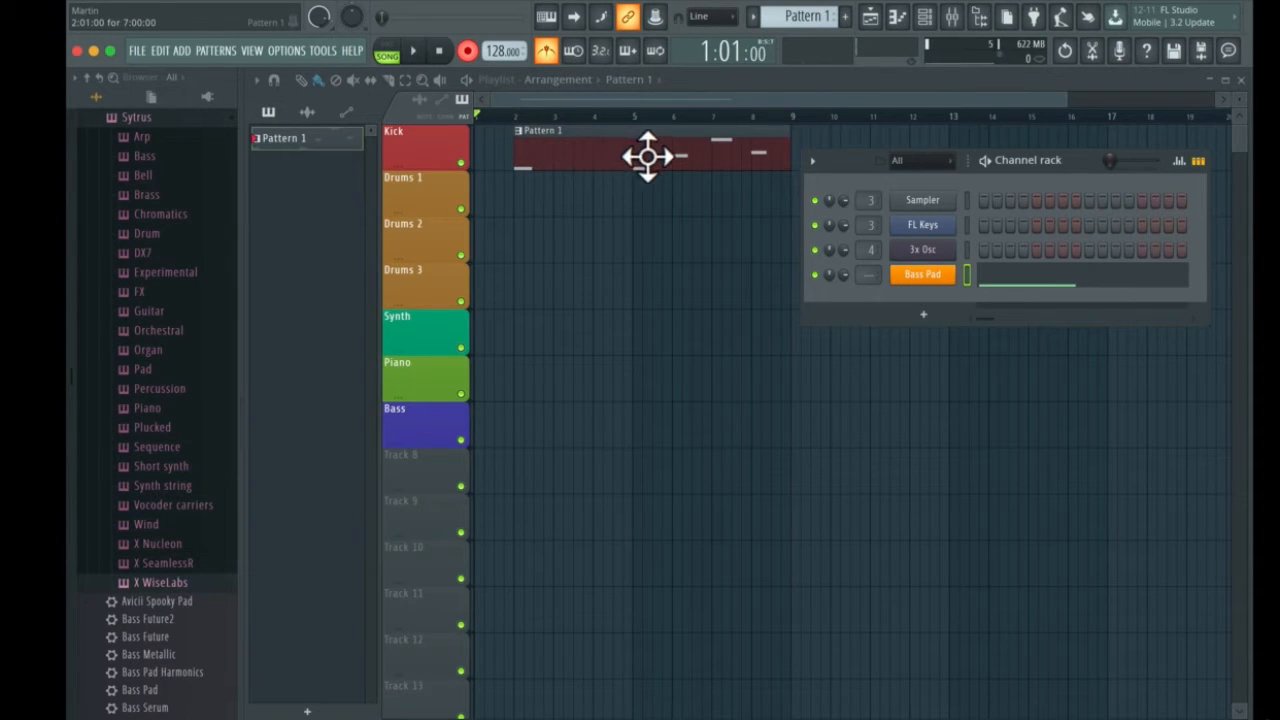
# Trim the start of the Pattern 1 clip to bar 5 and open its notes in the piano roll
pyautogui.moveTo(518, 140); pyautogui.dragTo(636, 150)
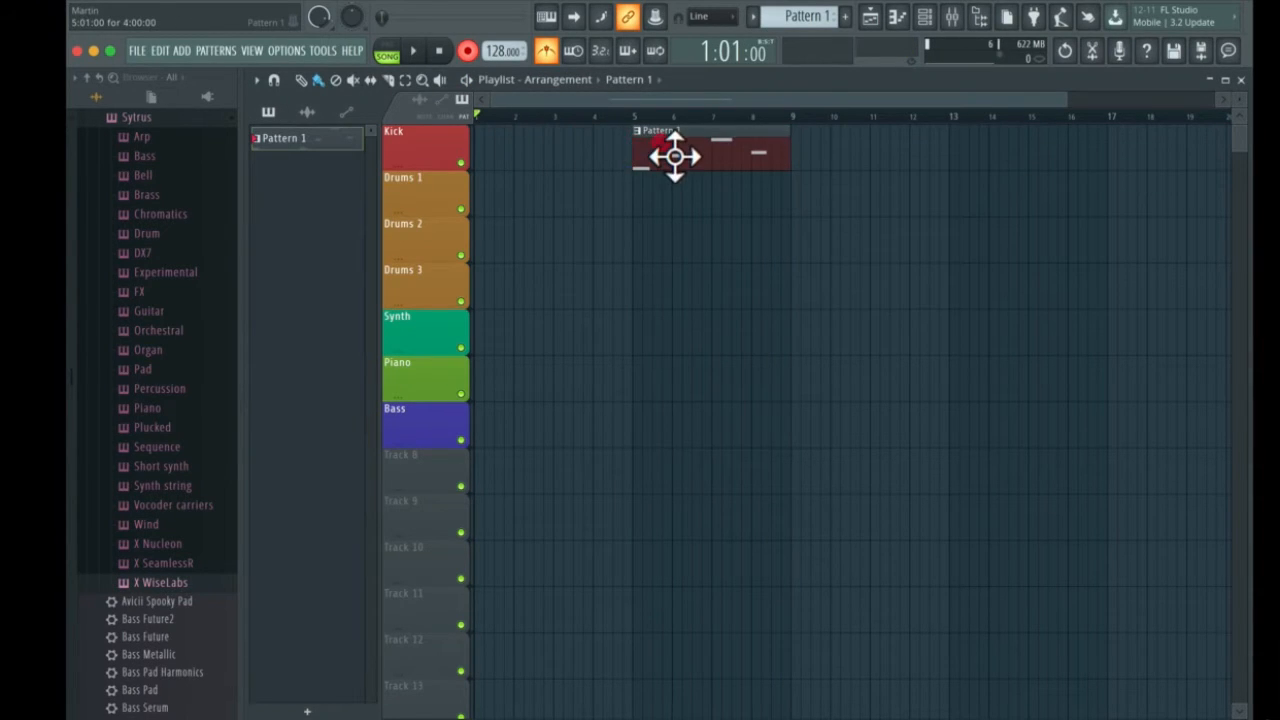
pyautogui.doubleClick(675, 155)
pyautogui.click(598, 286)
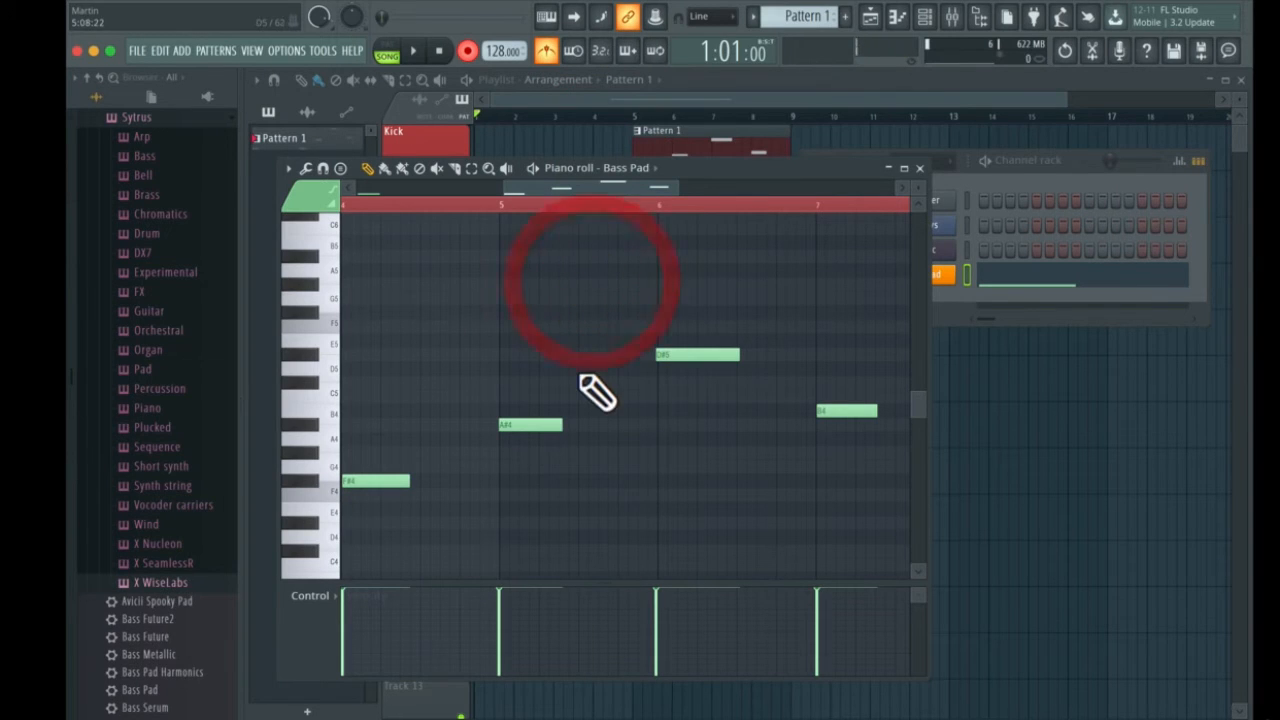
# Select all the Bass Pad notes and quantize them with the Default template
pyautogui.press('super+a')
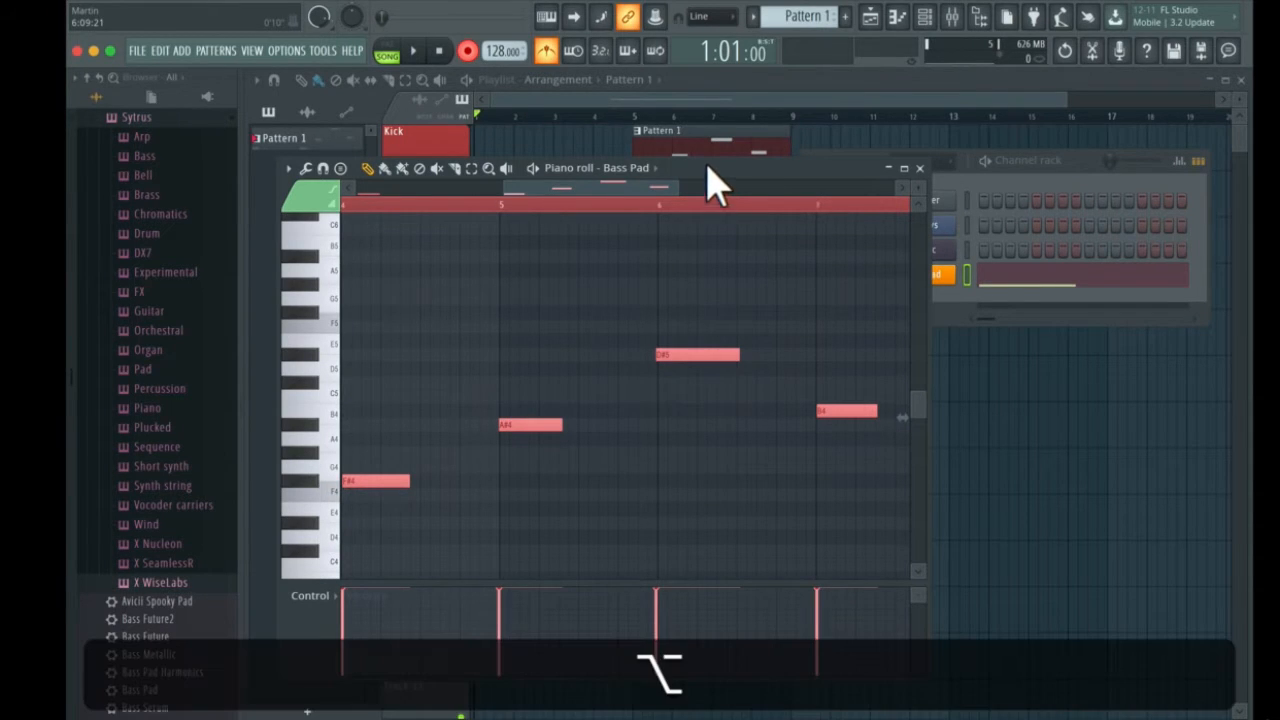
pyautogui.hotkey('alt', 'q')
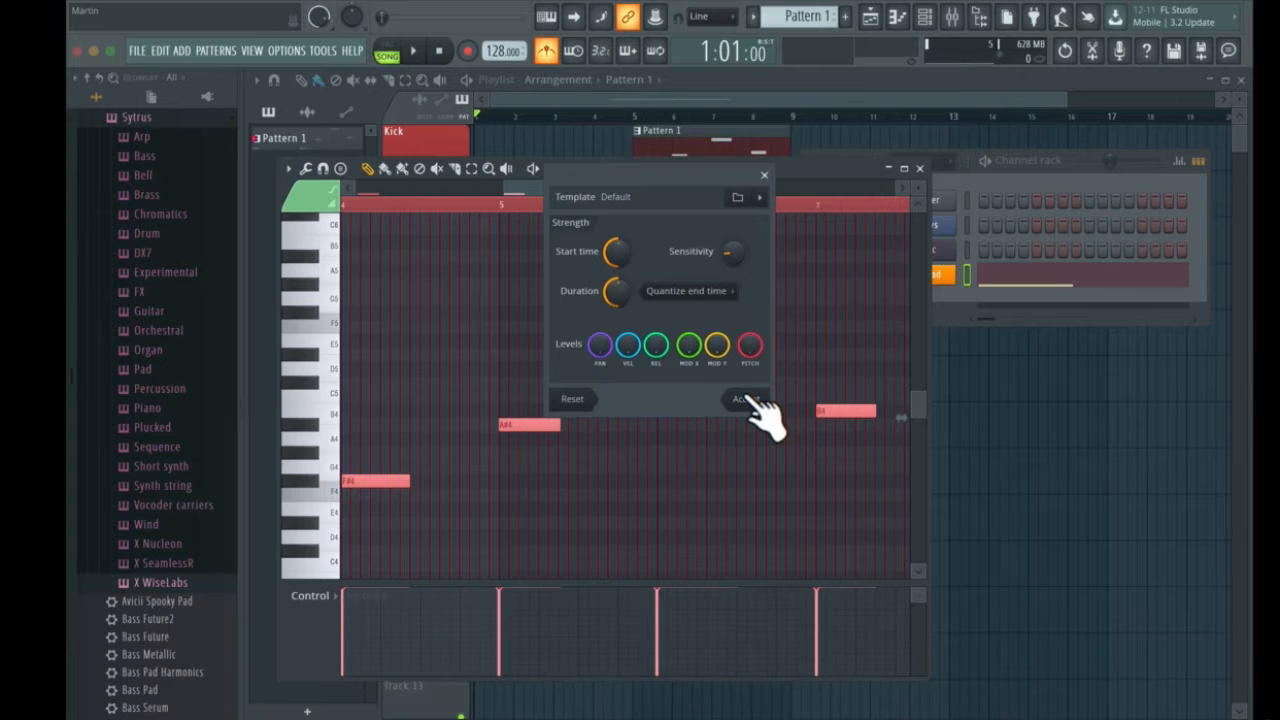
pyautogui.click(745, 399)
# Quantize the selected notes again using the Beat snap template after trying the Bar template
pyautogui.hotkey('alt', 'q')
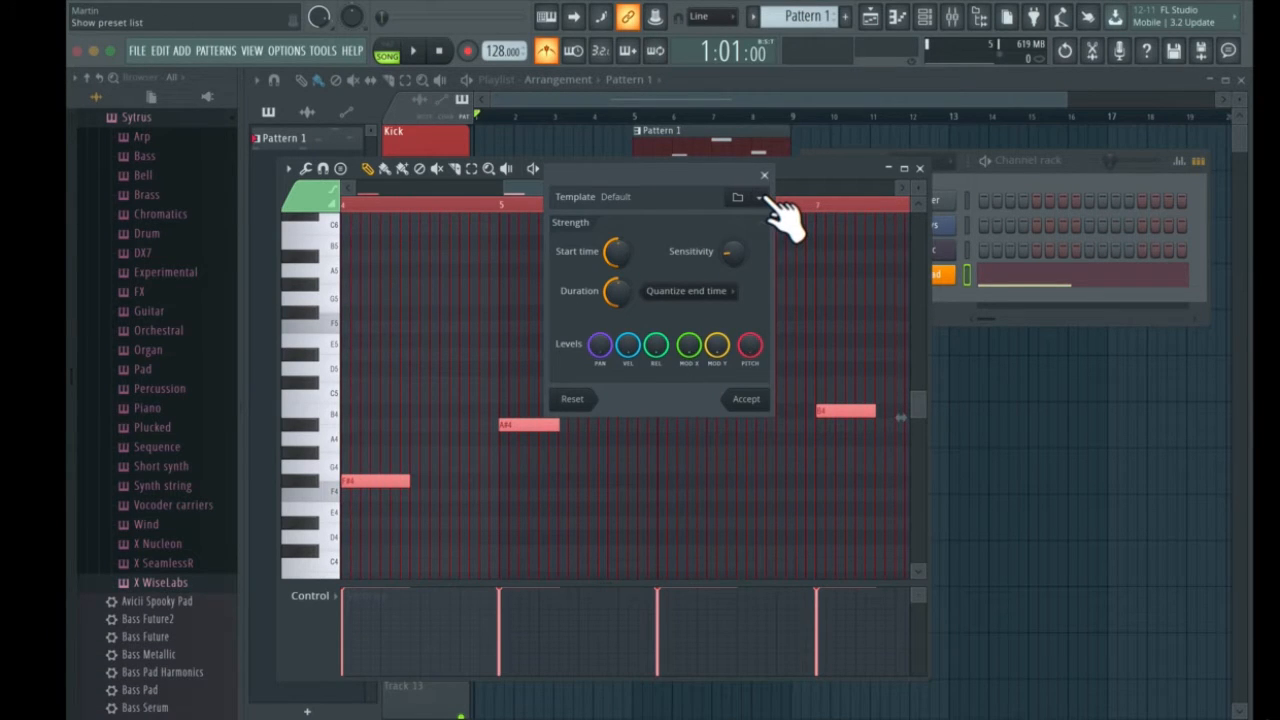
pyautogui.click(764, 198)
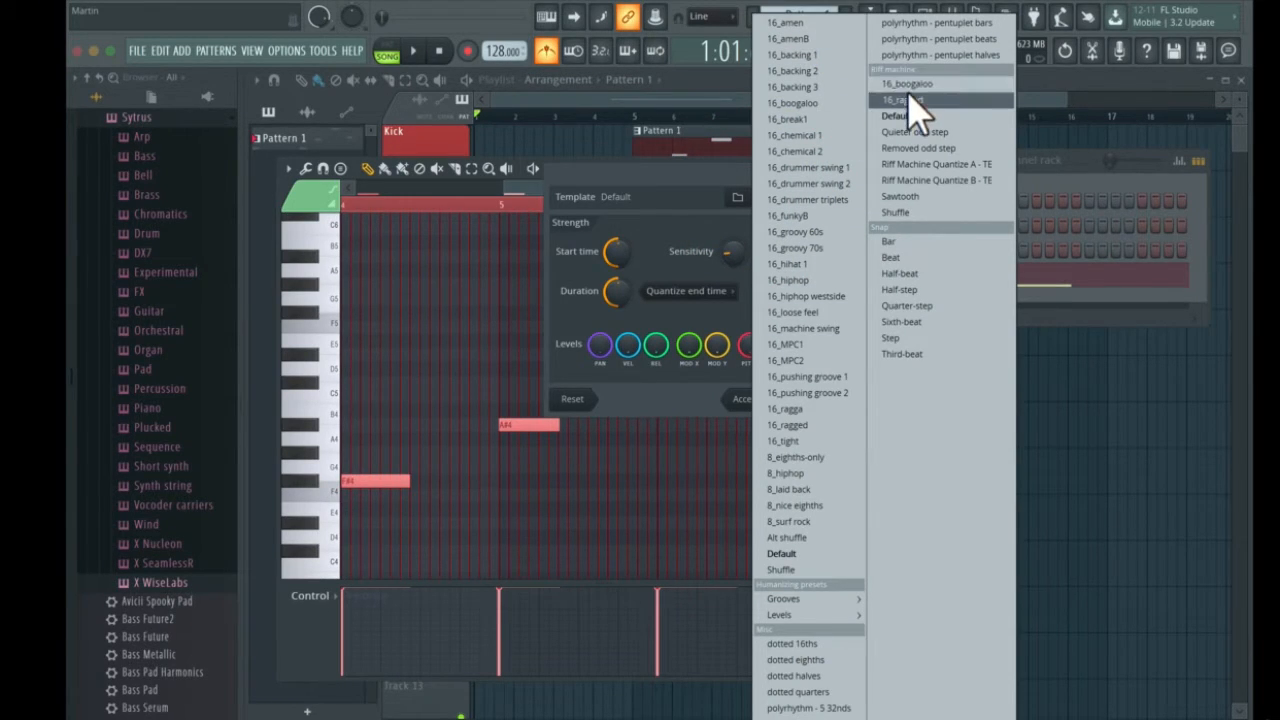
pyautogui.click(889, 242)
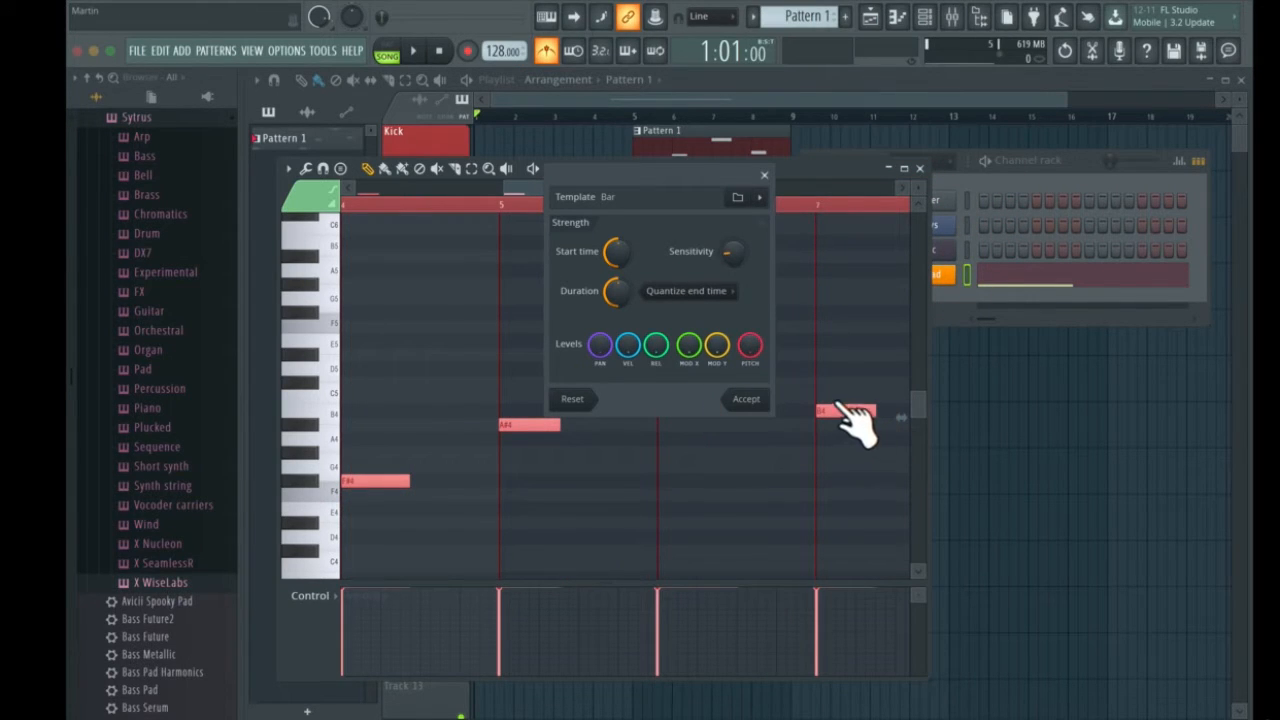
pyautogui.click(759, 197)
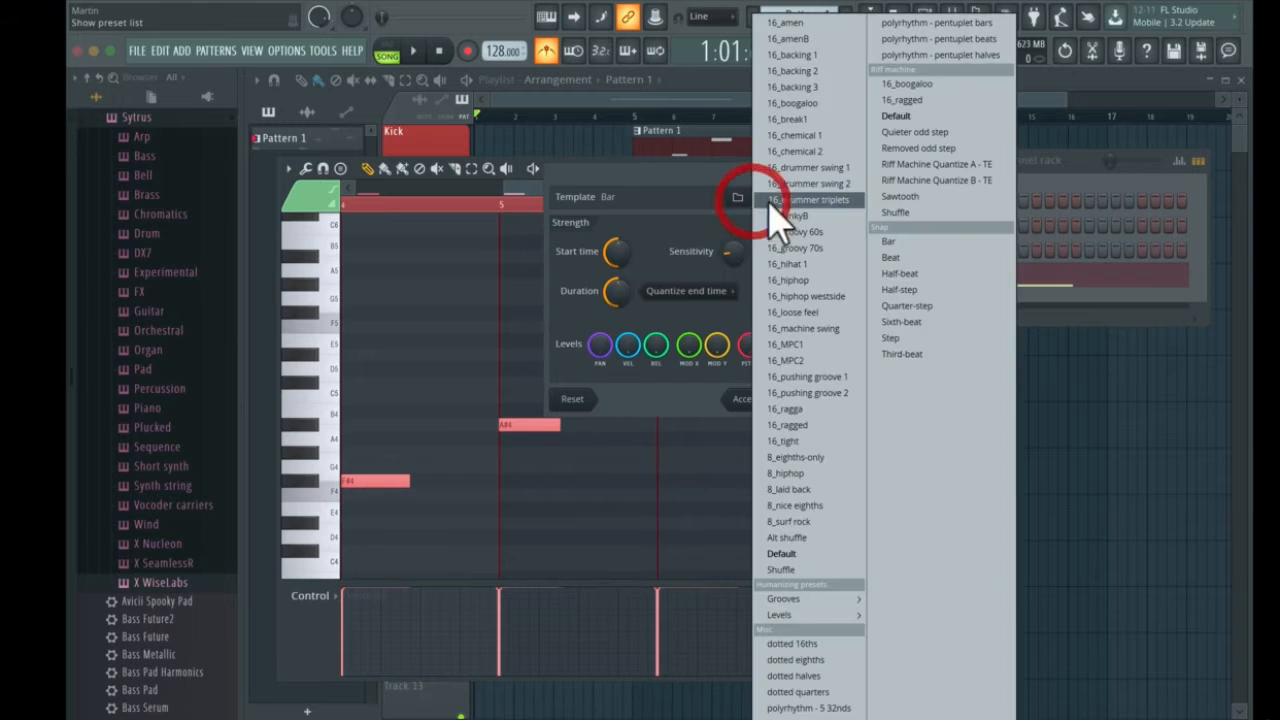
pyautogui.click(933, 255)
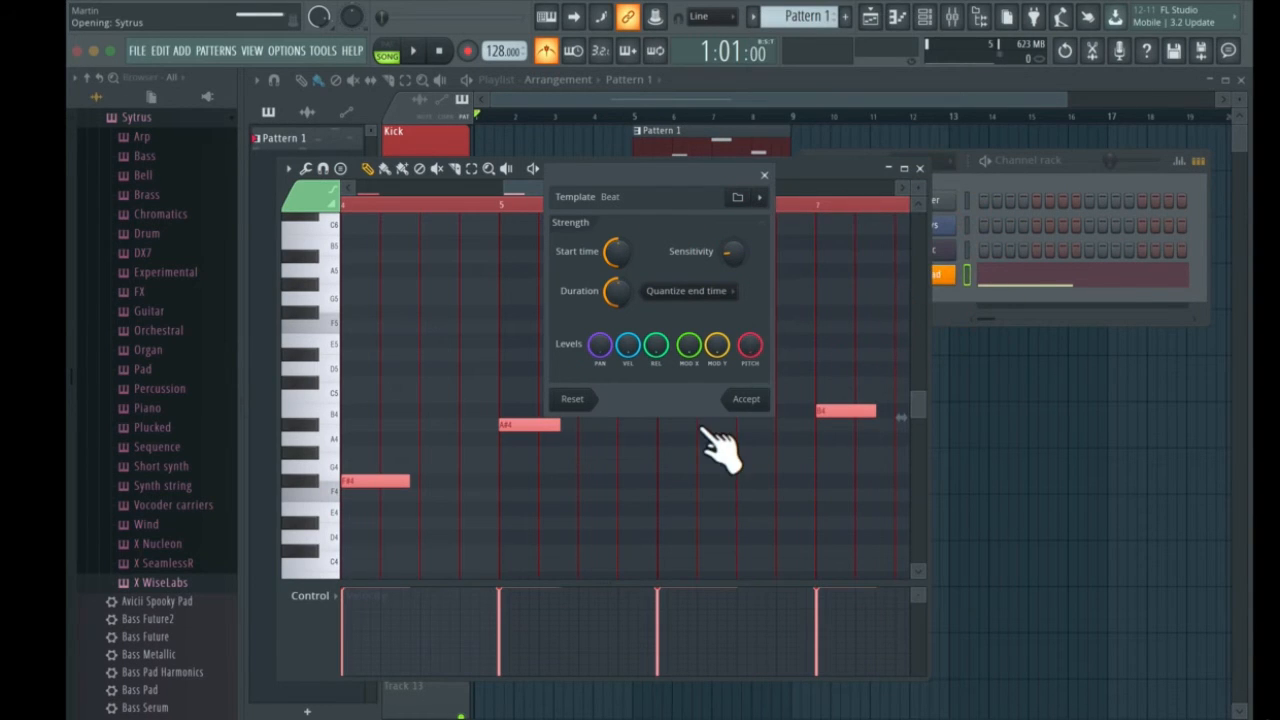
pyautogui.click(748, 400)
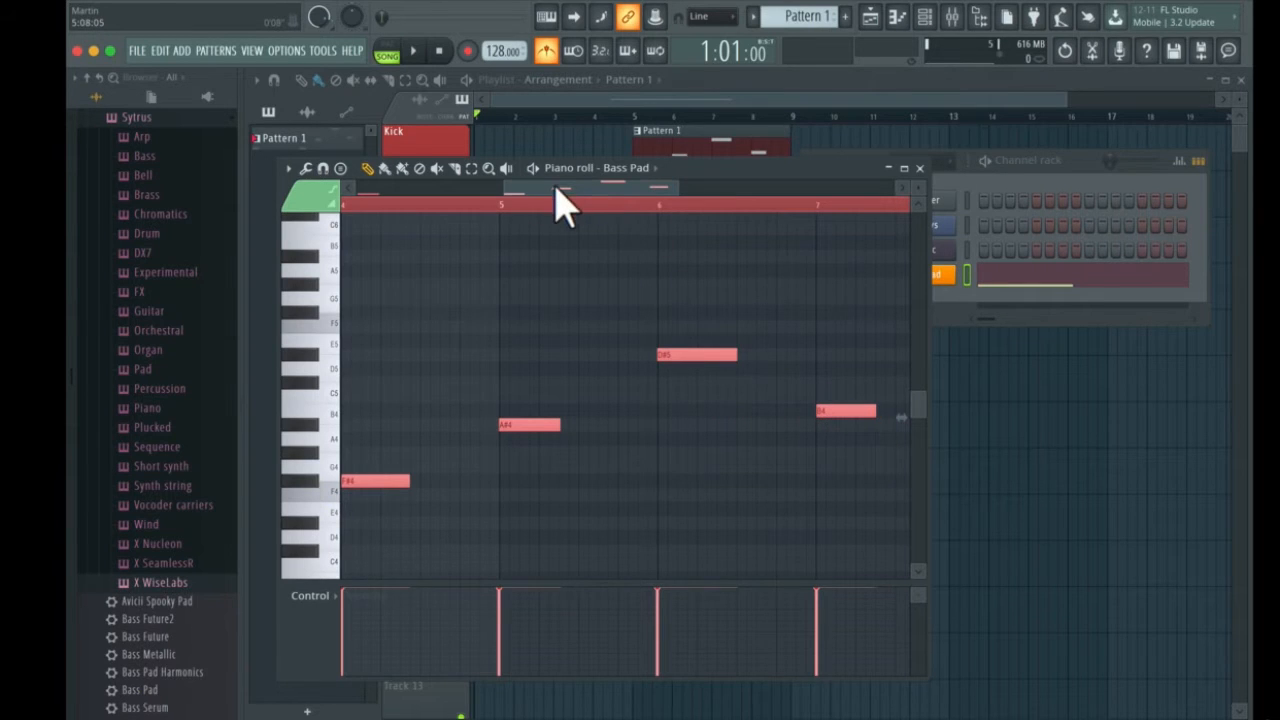
# Delete the stray note at the beginning of the pattern and move the Pattern 1 clip to bar 1 of the Bass track
pyautogui.moveTo(554, 187)
pyautogui.mouseDown()
pyautogui.moveTo(660, 197)
pyautogui.moveTo(356, 212)
pyautogui.mouseUp()
pyautogui.rightClick(354, 481)
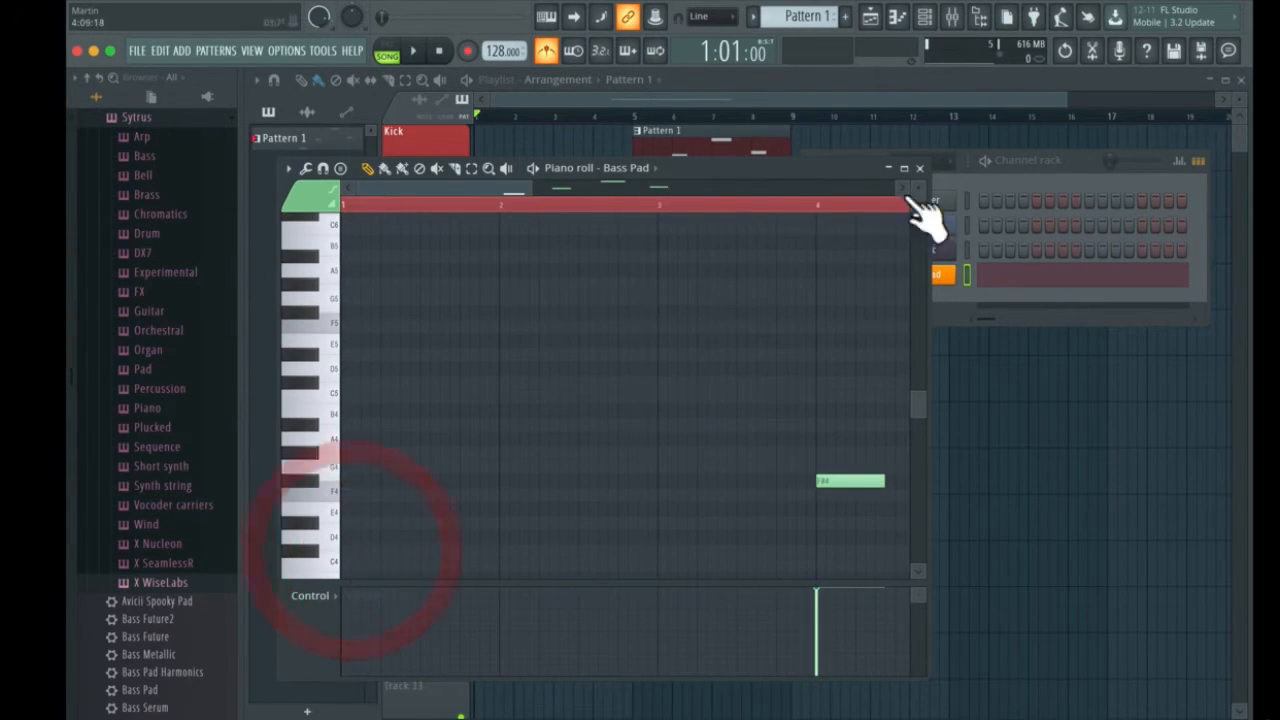
pyautogui.click(919, 168)
pyautogui.moveTo(700, 150); pyautogui.dragTo(518, 432)
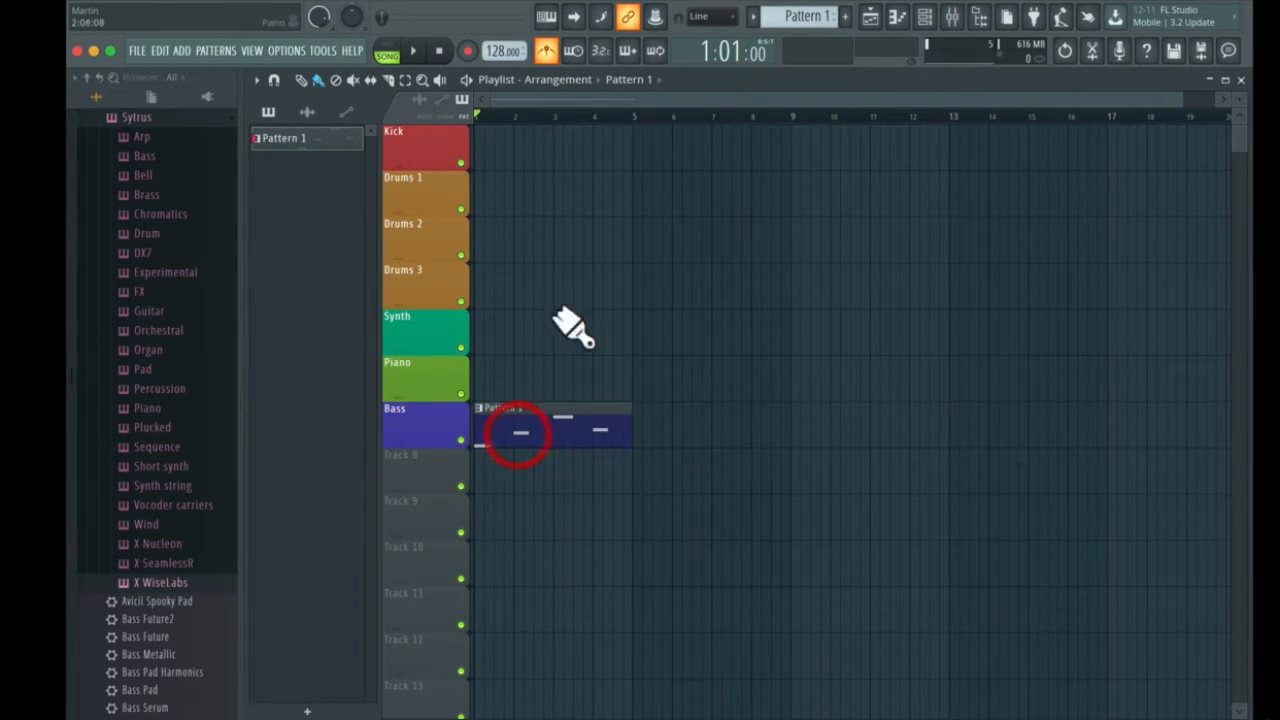
# Play back the bass line, turn off the metronome, and compare with In My Mind in Spotify
pyautogui.press('space')
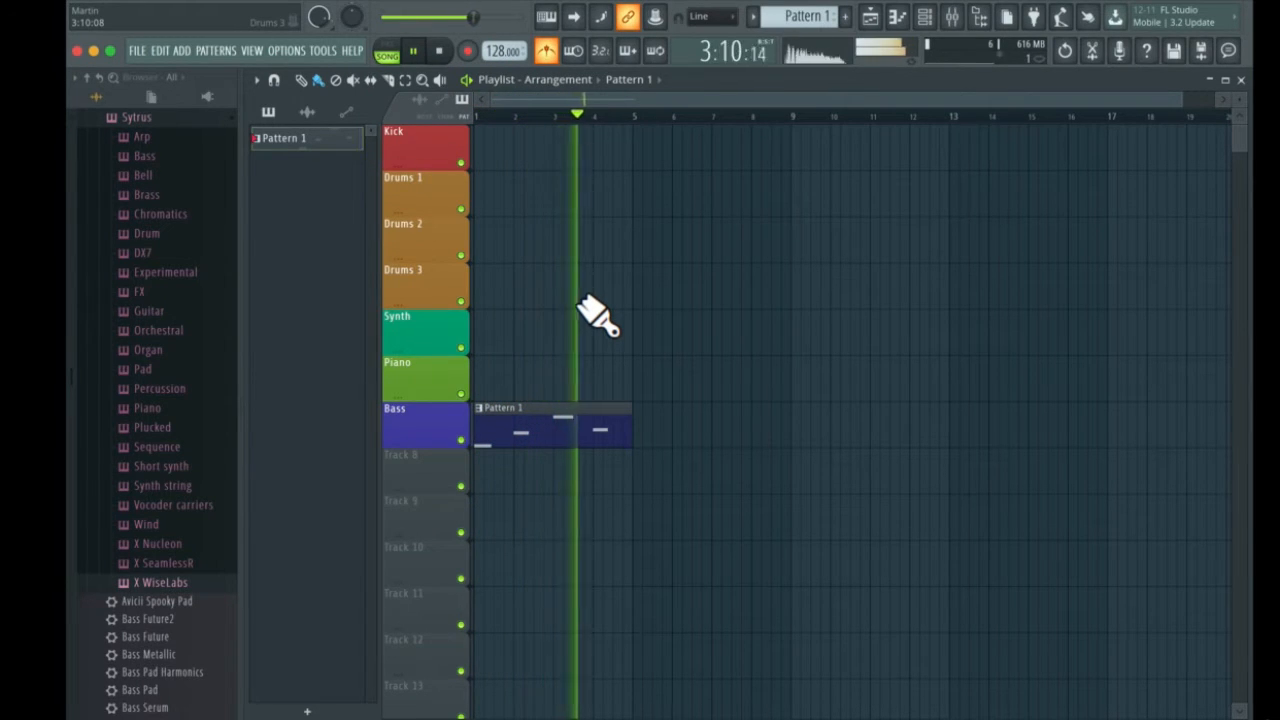
pyautogui.click(548, 52)
pyautogui.press('space')
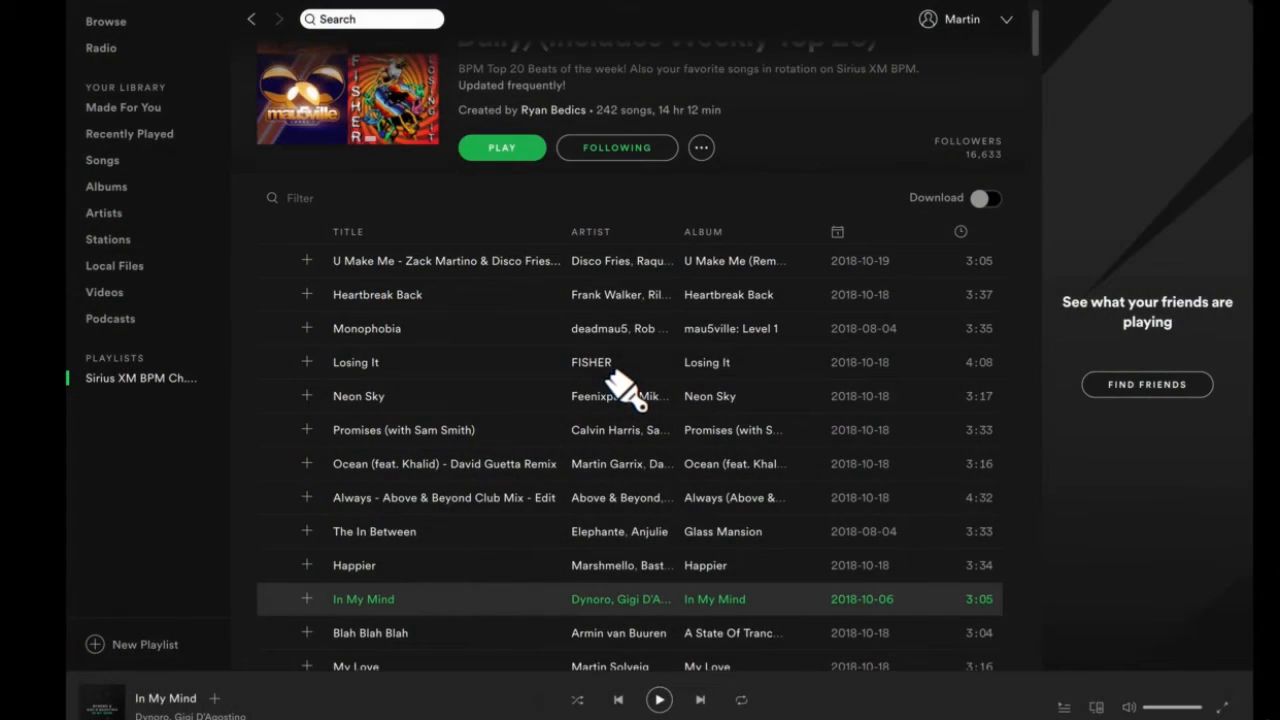
pyautogui.press('space')
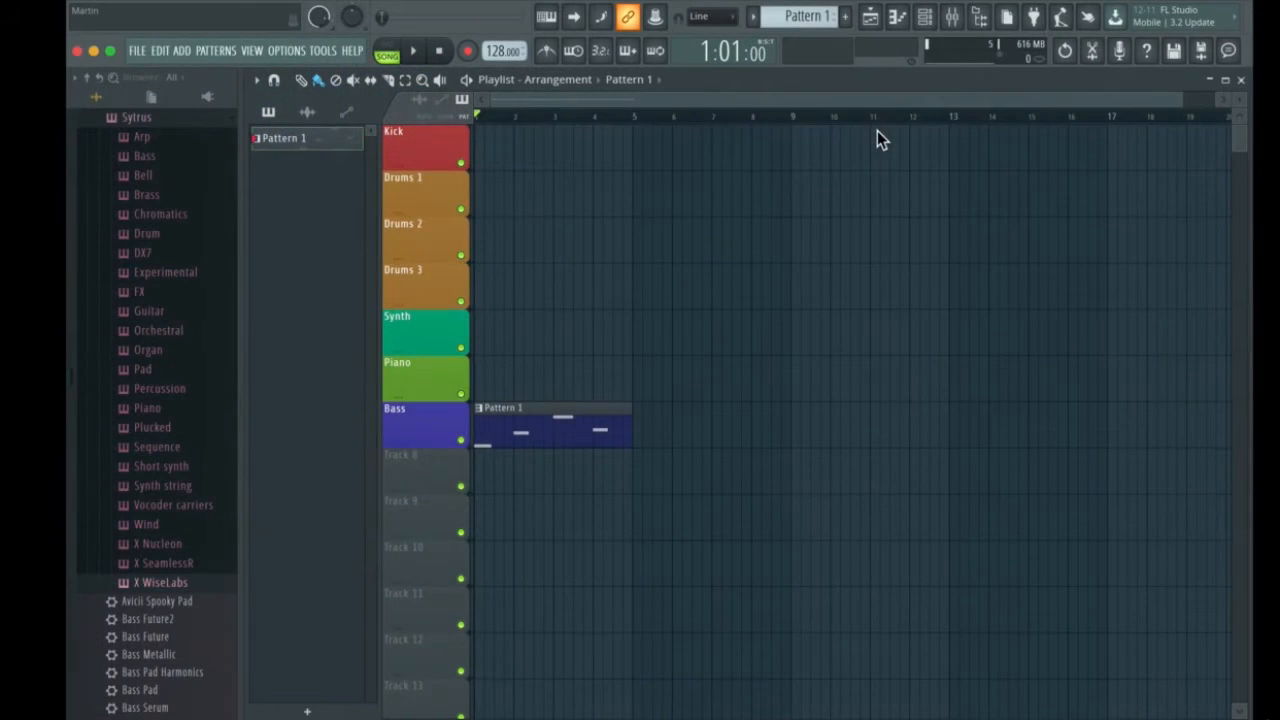
# Find VDE2 128BPM Progressive Kick in the Favs folder of Sample Packs and place it at bar 1 of the Kick track
pyautogui.click(185, 117)
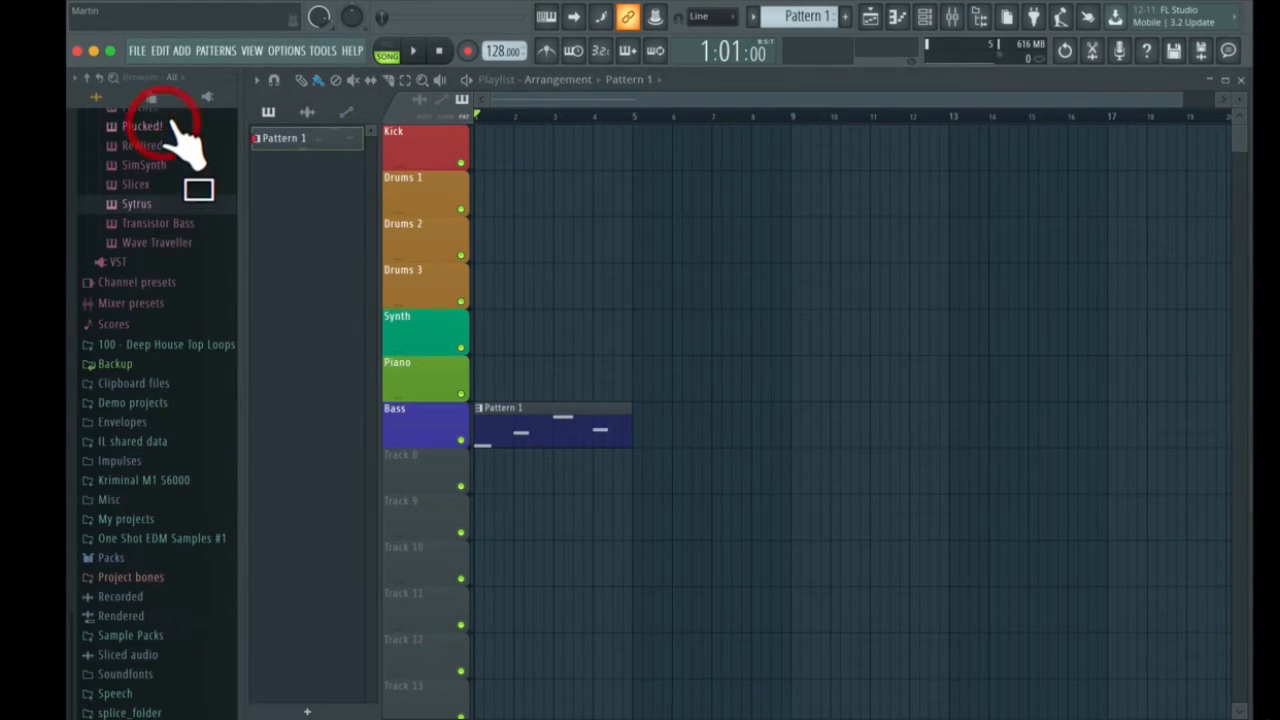
pyautogui.scroll(5, 197, 400)
pyautogui.scroll(-8, 185, 400)
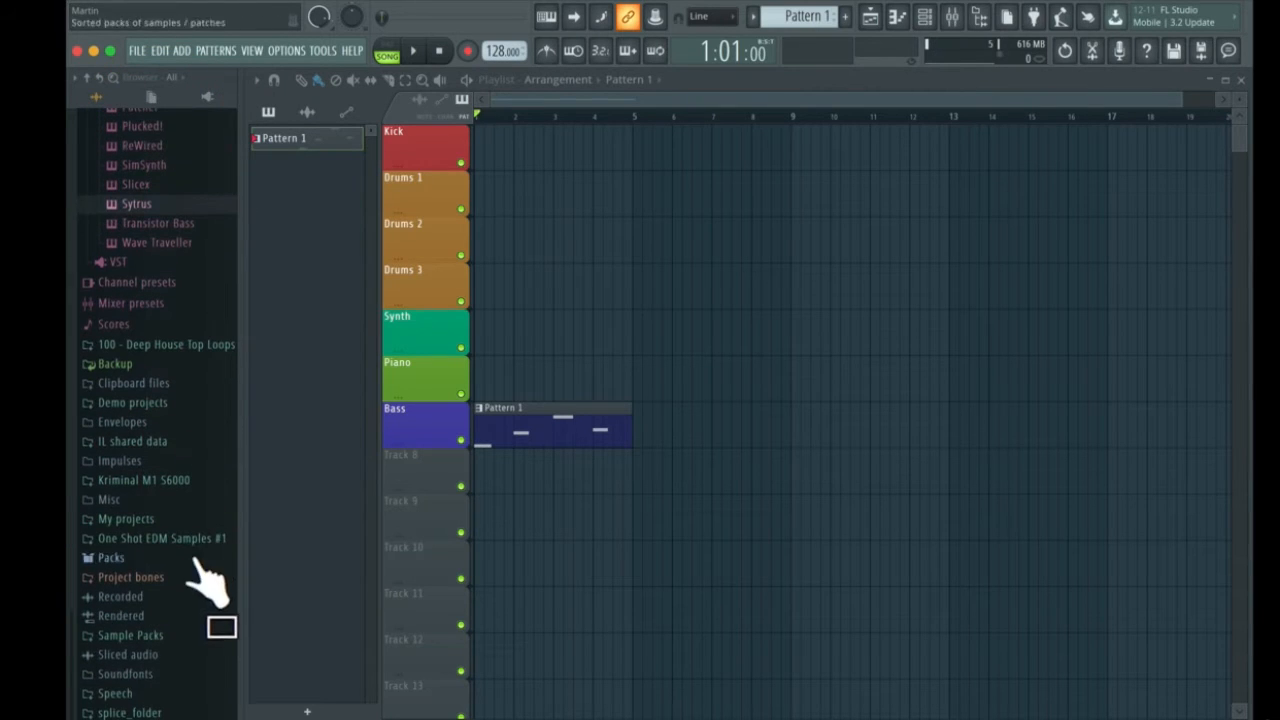
pyautogui.click(165, 634)
pyautogui.click(165, 595)
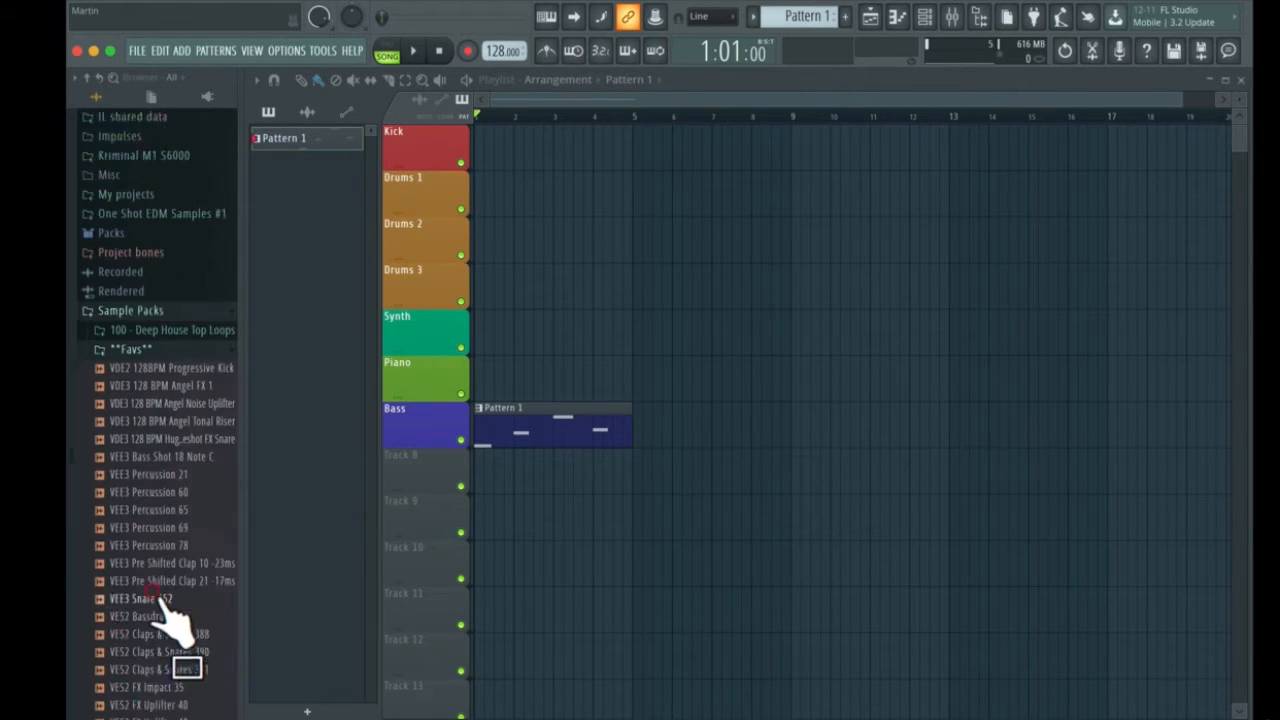
pyautogui.click(185, 287)
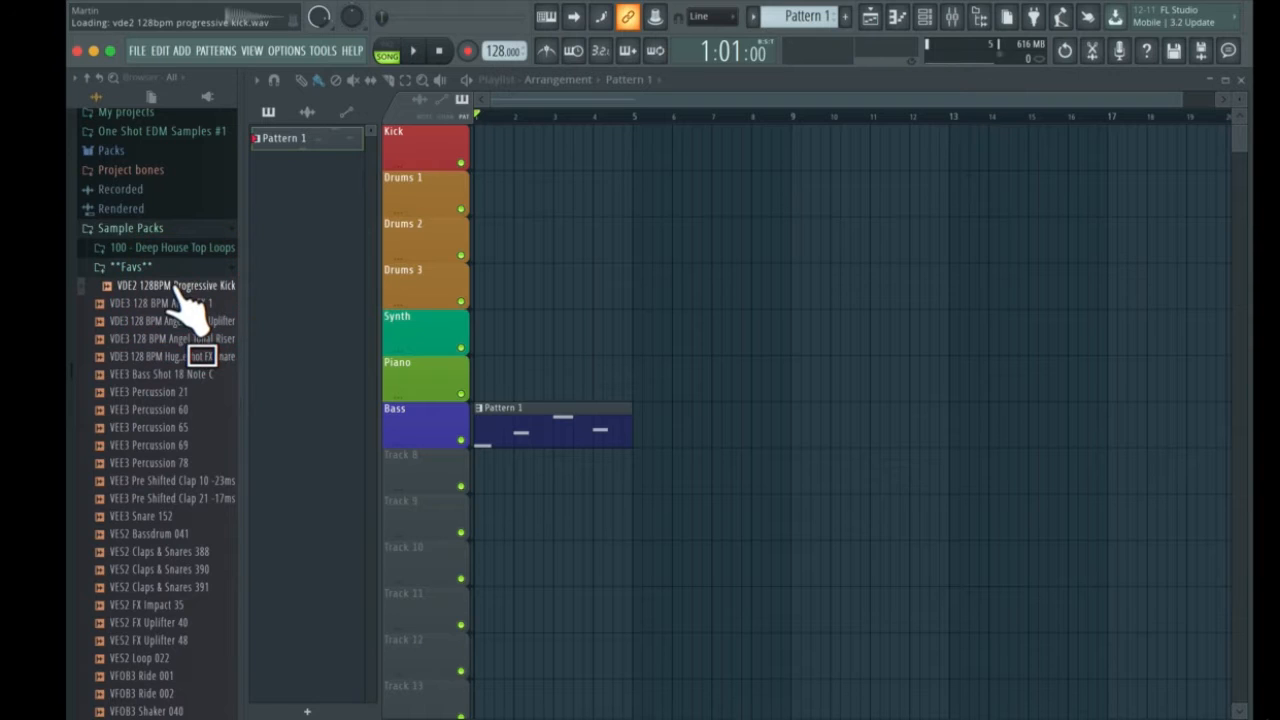
pyautogui.moveTo(180, 295); pyautogui.dragTo(491, 150)
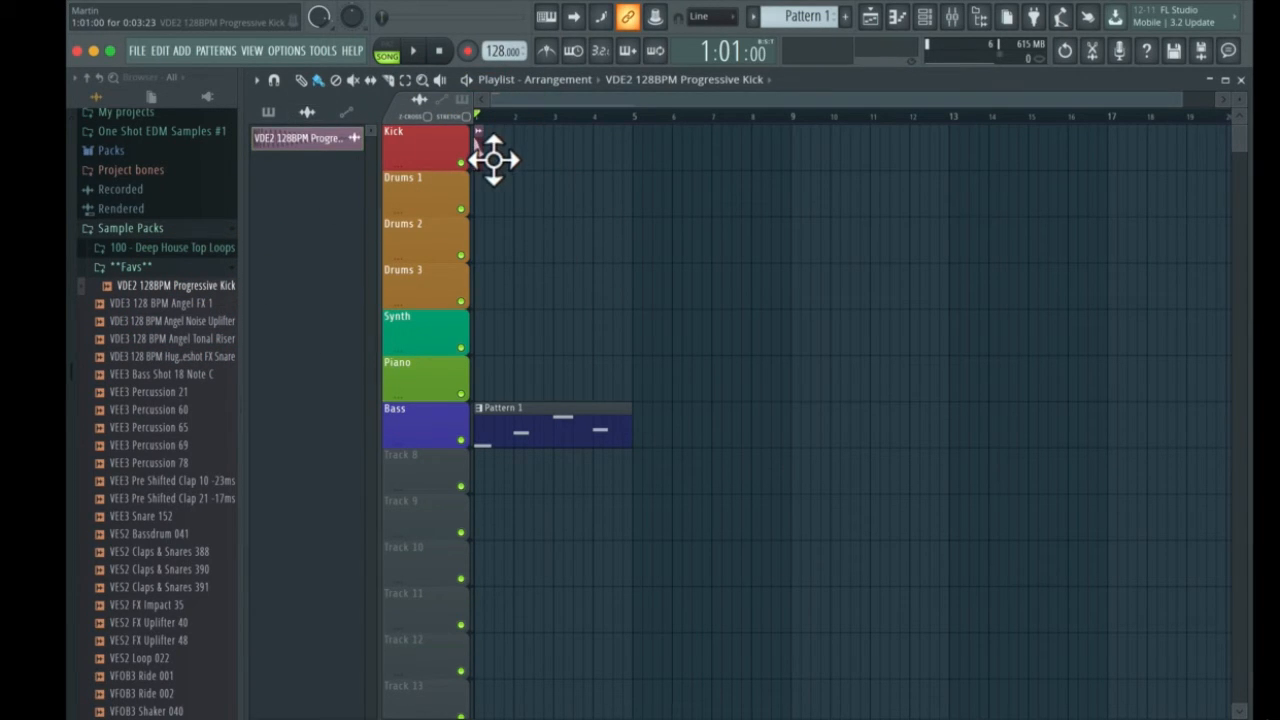
# Place further kick clips on the remaining beats of bar 1 and the start of bar 2, and play them back
pyautogui.click(537, 145)
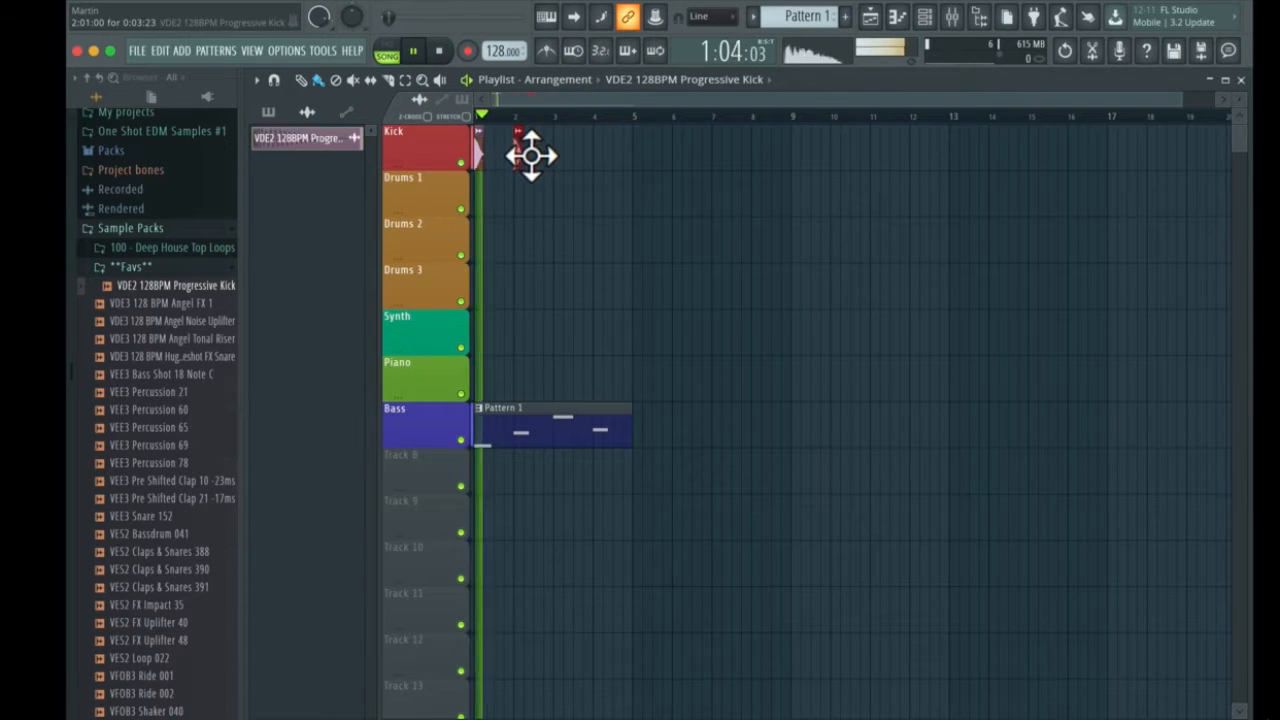
pyautogui.click(489, 148)
pyautogui.click(490, 148)
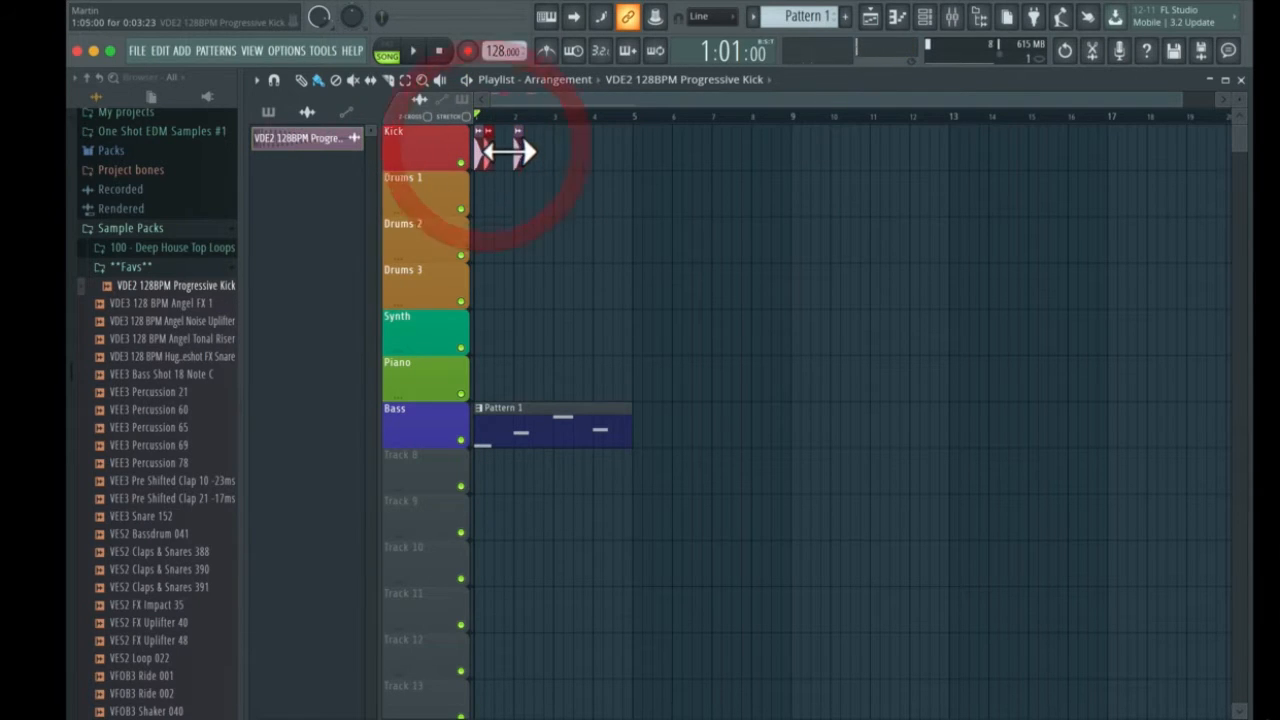
pyautogui.click(499, 144)
pyautogui.click(498, 146)
pyautogui.press('space')
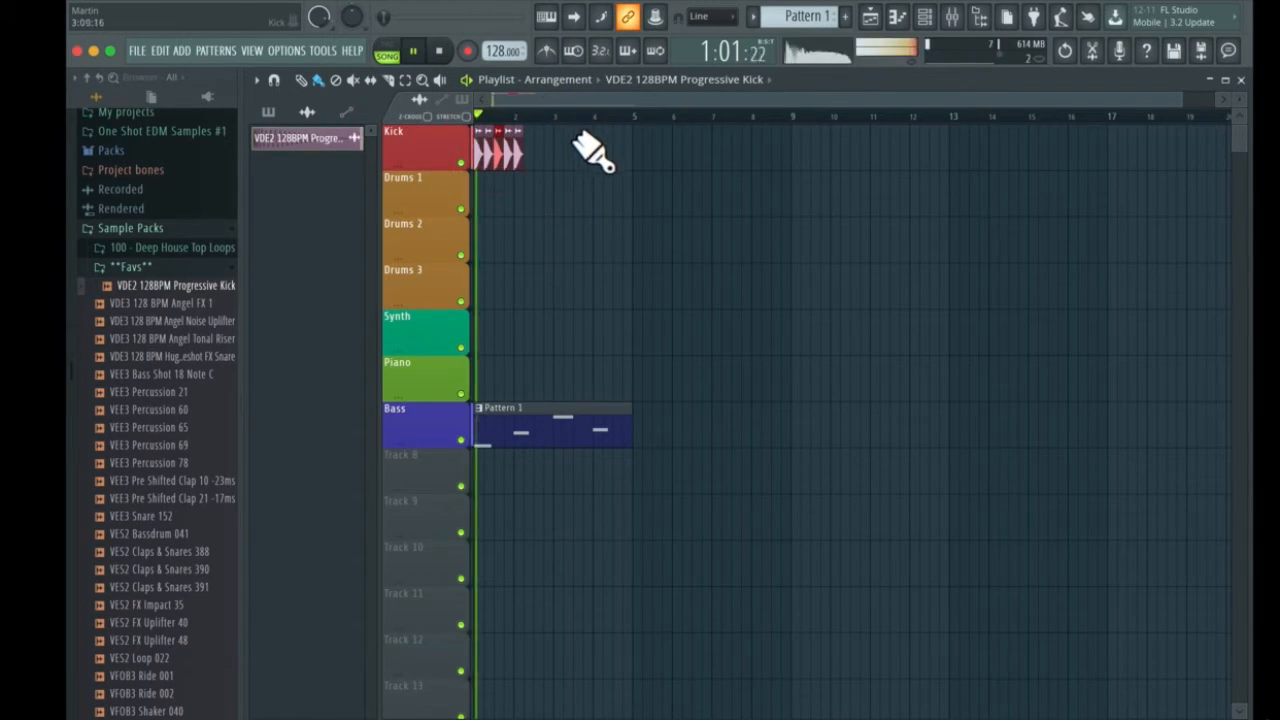
pyautogui.press('space')
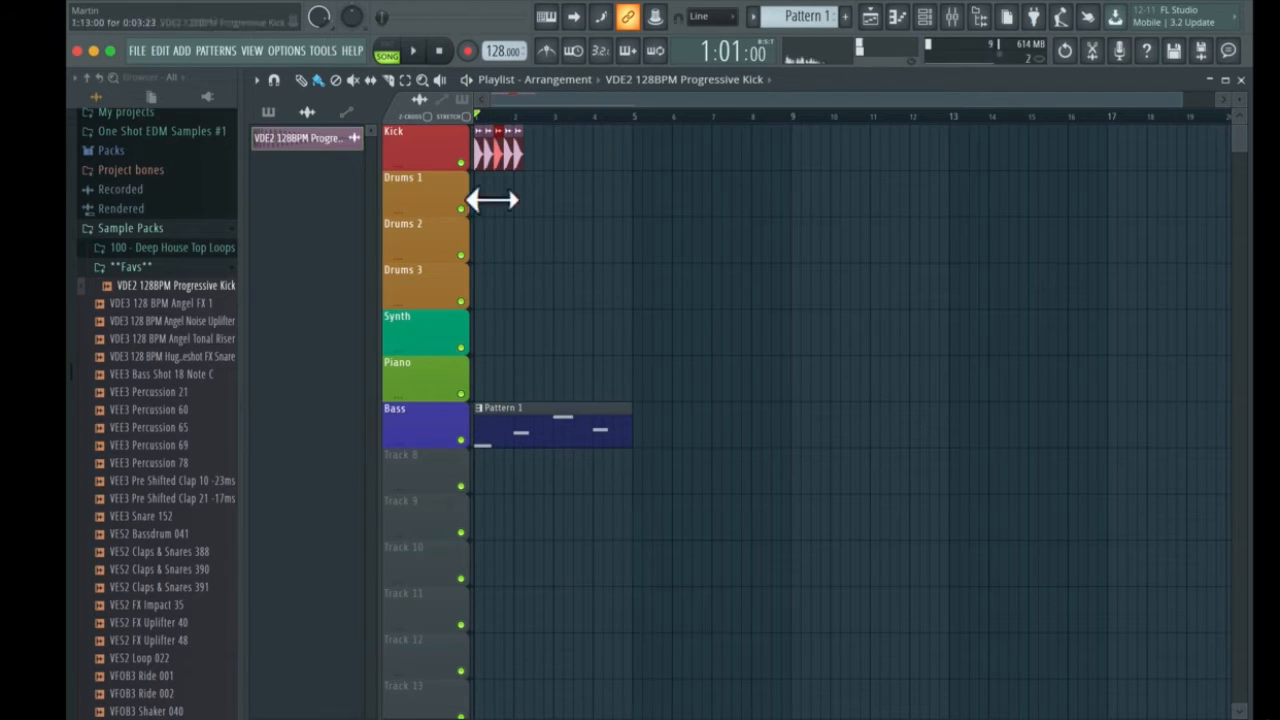
# Mute the Bass, Piano, Synth and three Drums tracks and play the kick on its own
pyautogui.click(461, 440)
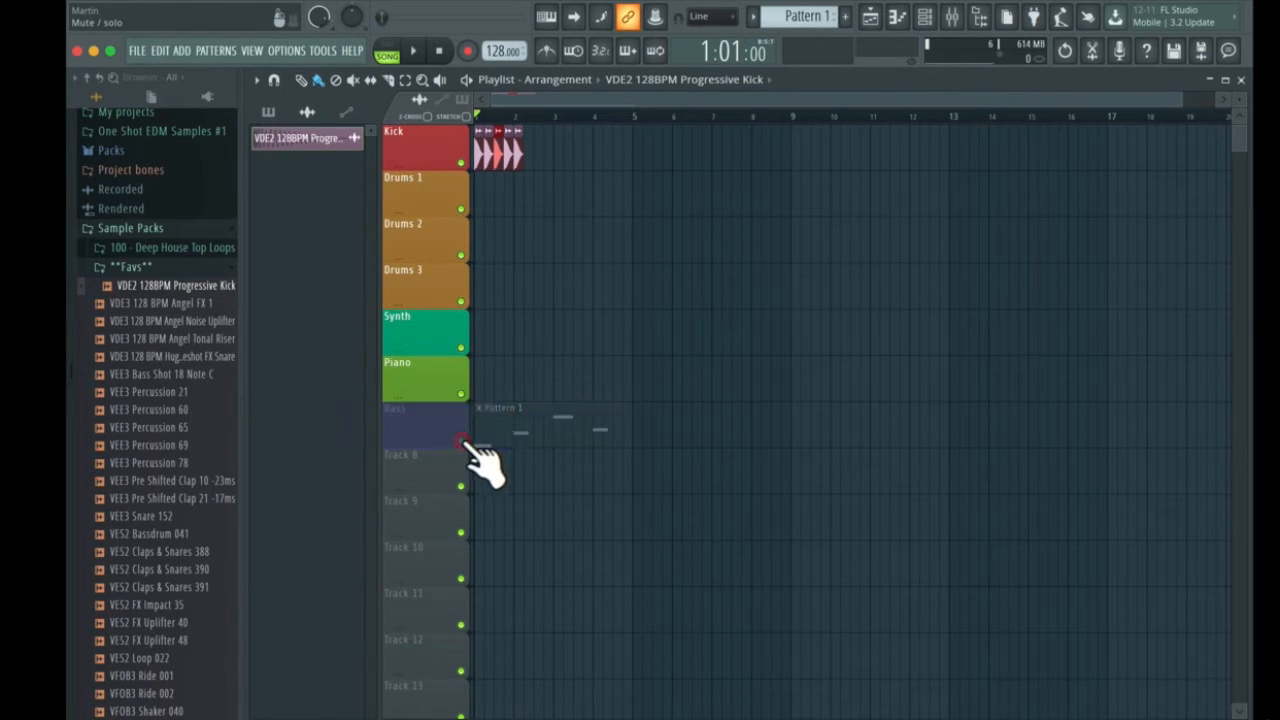
pyautogui.click(461, 393)
pyautogui.click(461, 209)
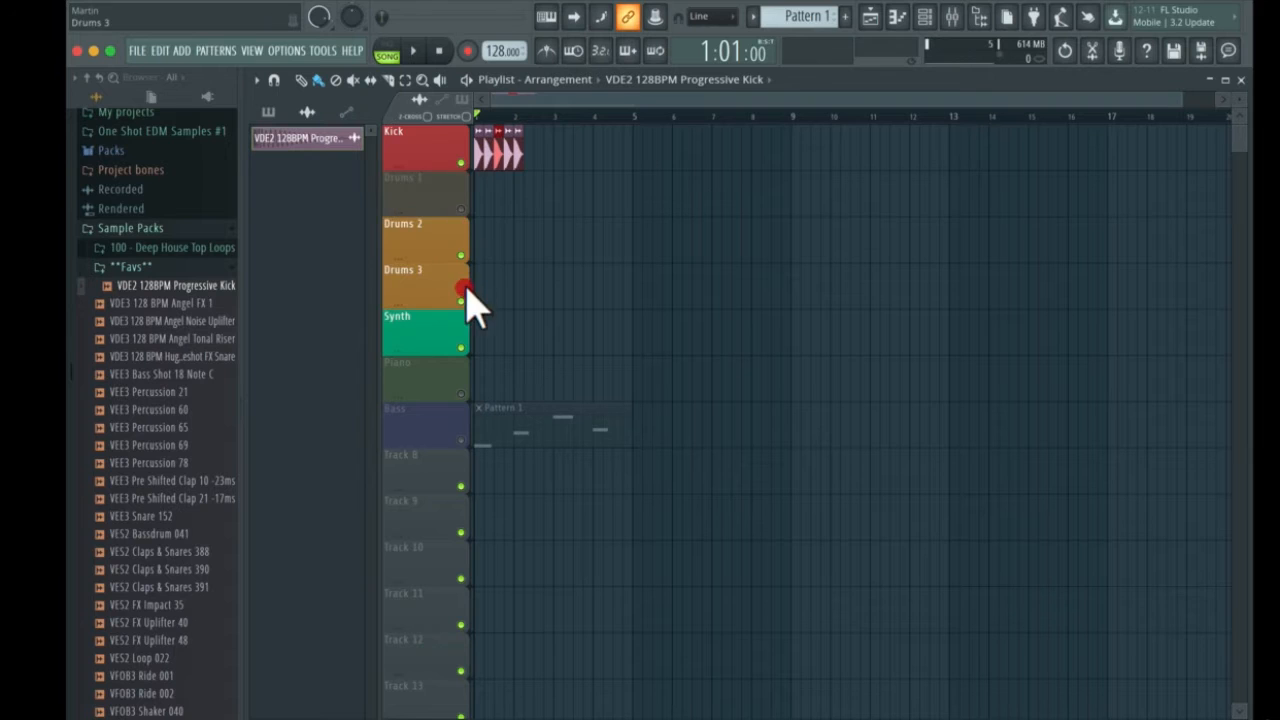
pyautogui.click(461, 255)
pyautogui.click(461, 301)
pyautogui.click(461, 347)
pyautogui.press('space')
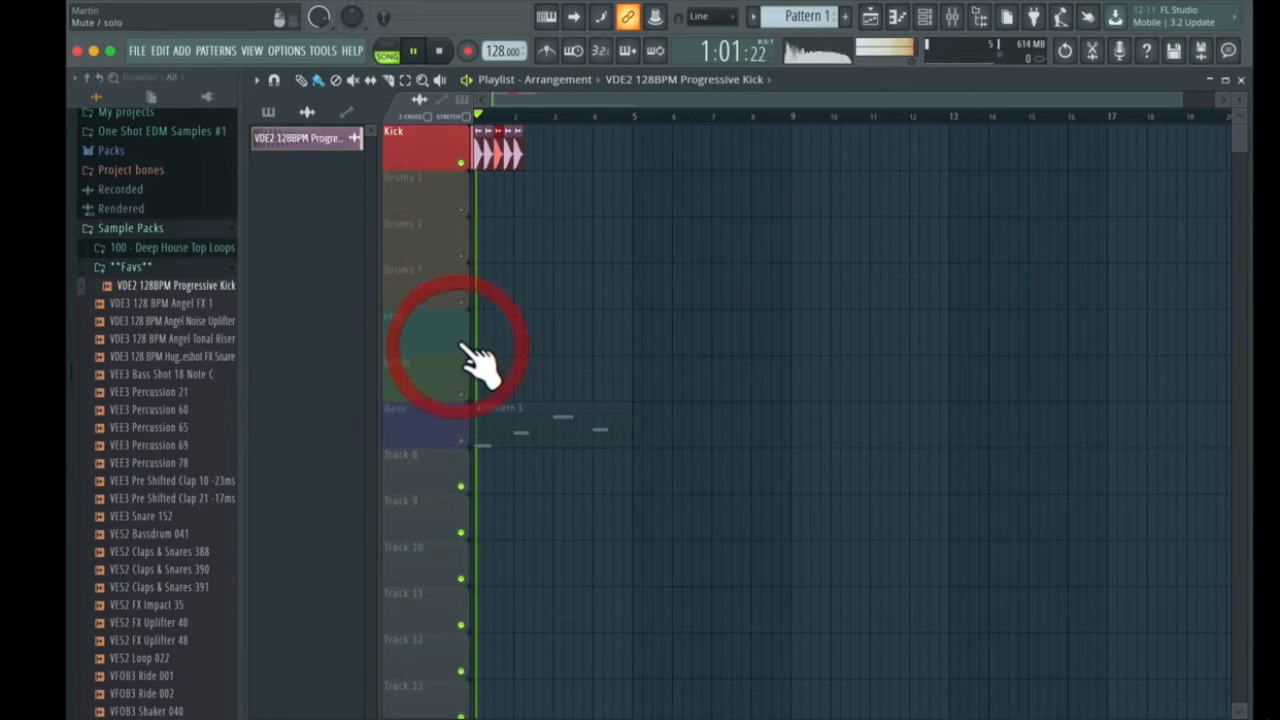
pyautogui.press('space')
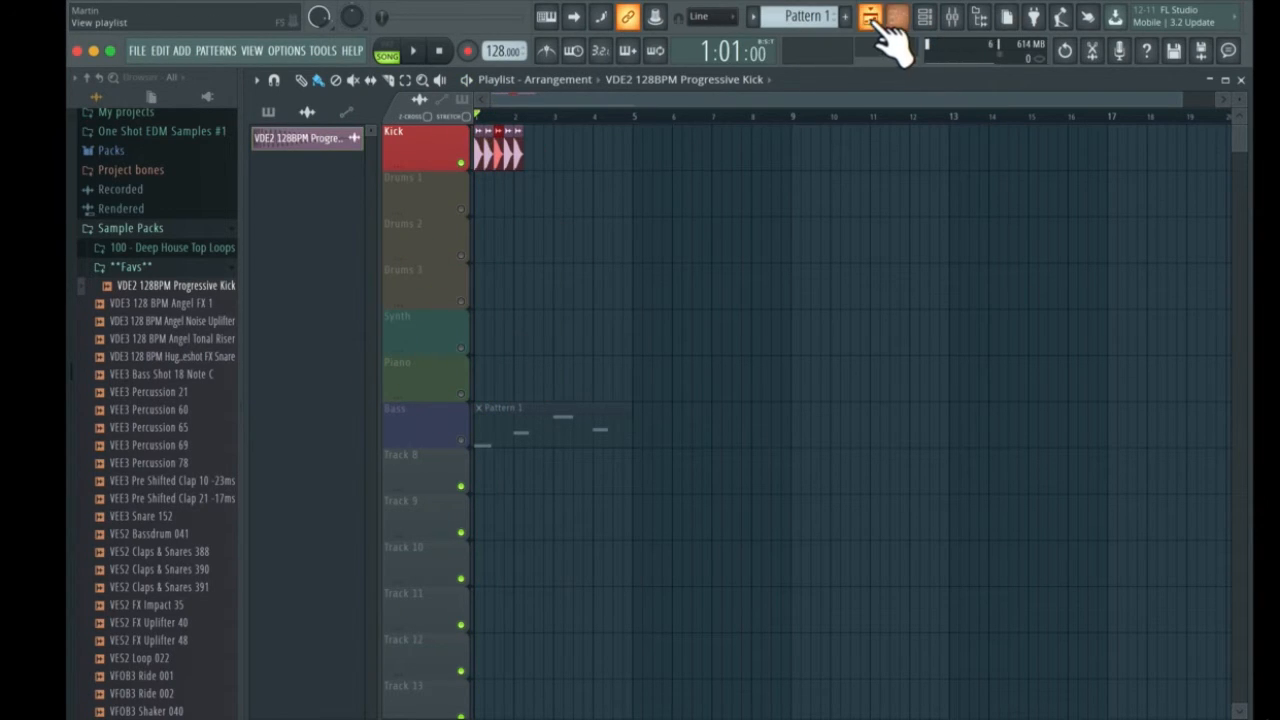
# Show the mixer and channel rack and route the VDE2 kick channel to mixer track 1, Kick
pyautogui.click(872, 20)
pyautogui.click(872, 20)
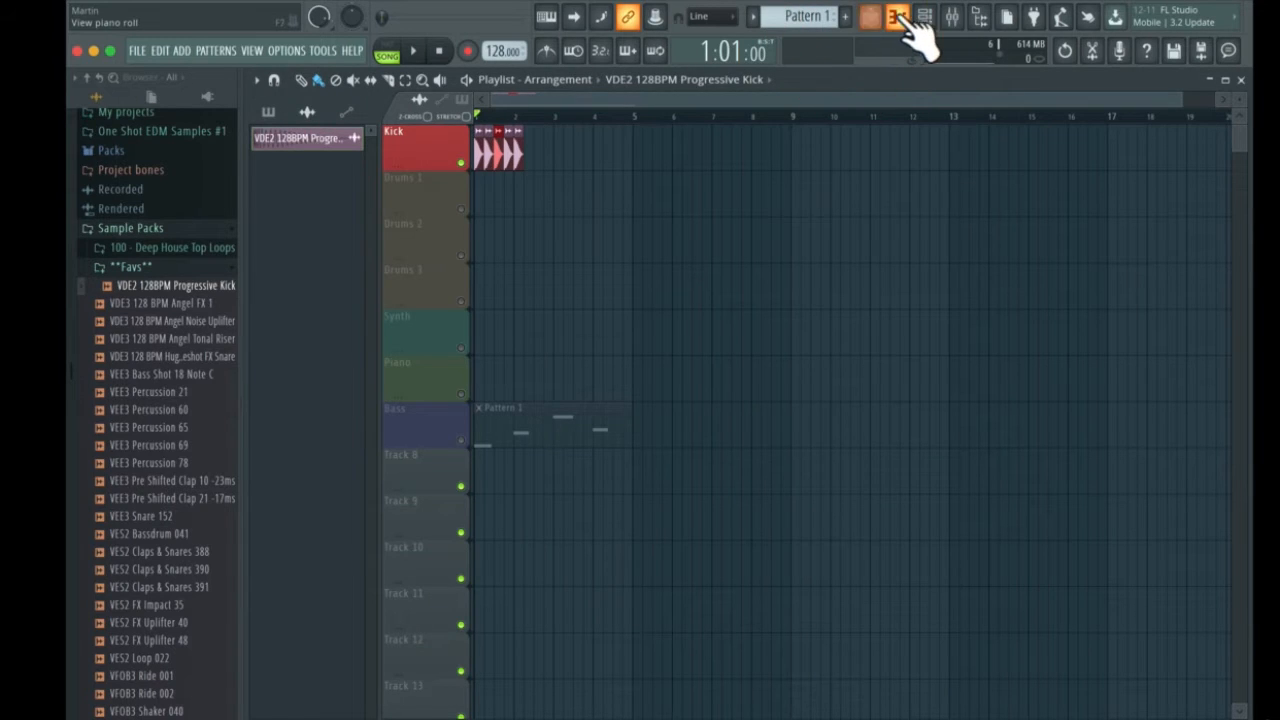
pyautogui.click(953, 17)
pyautogui.click(551, 262)
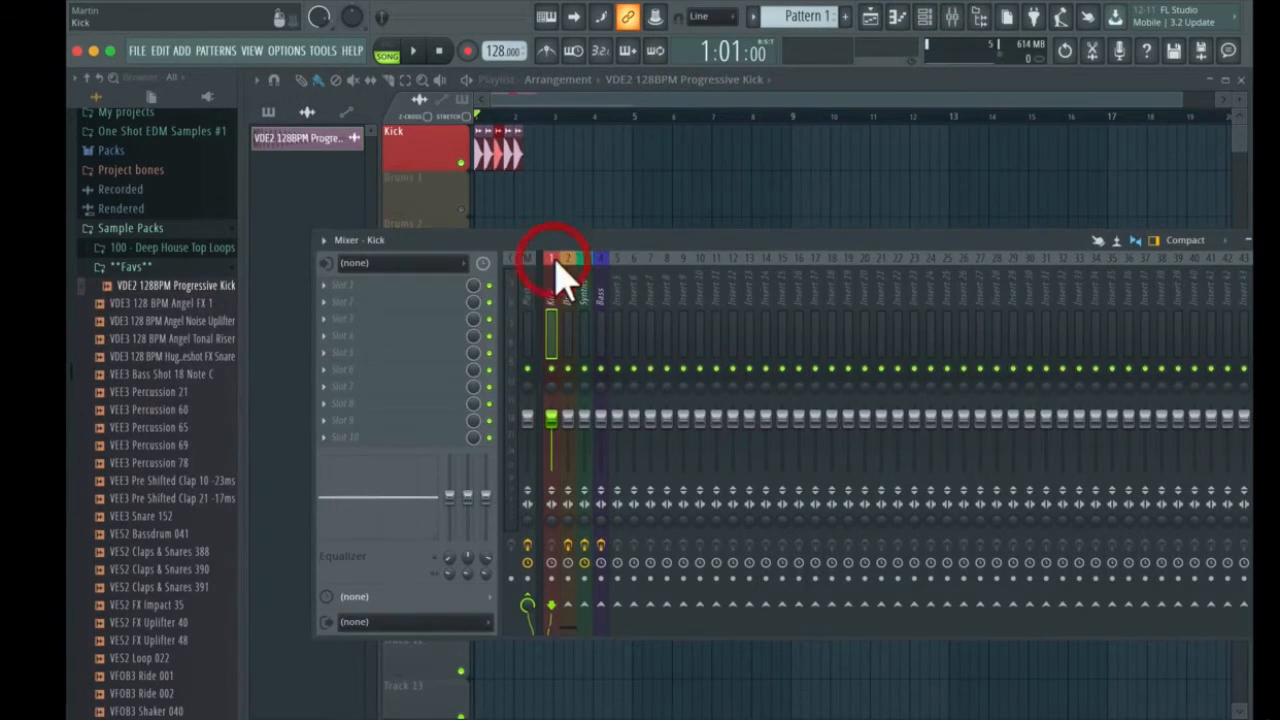
pyautogui.click(925, 18)
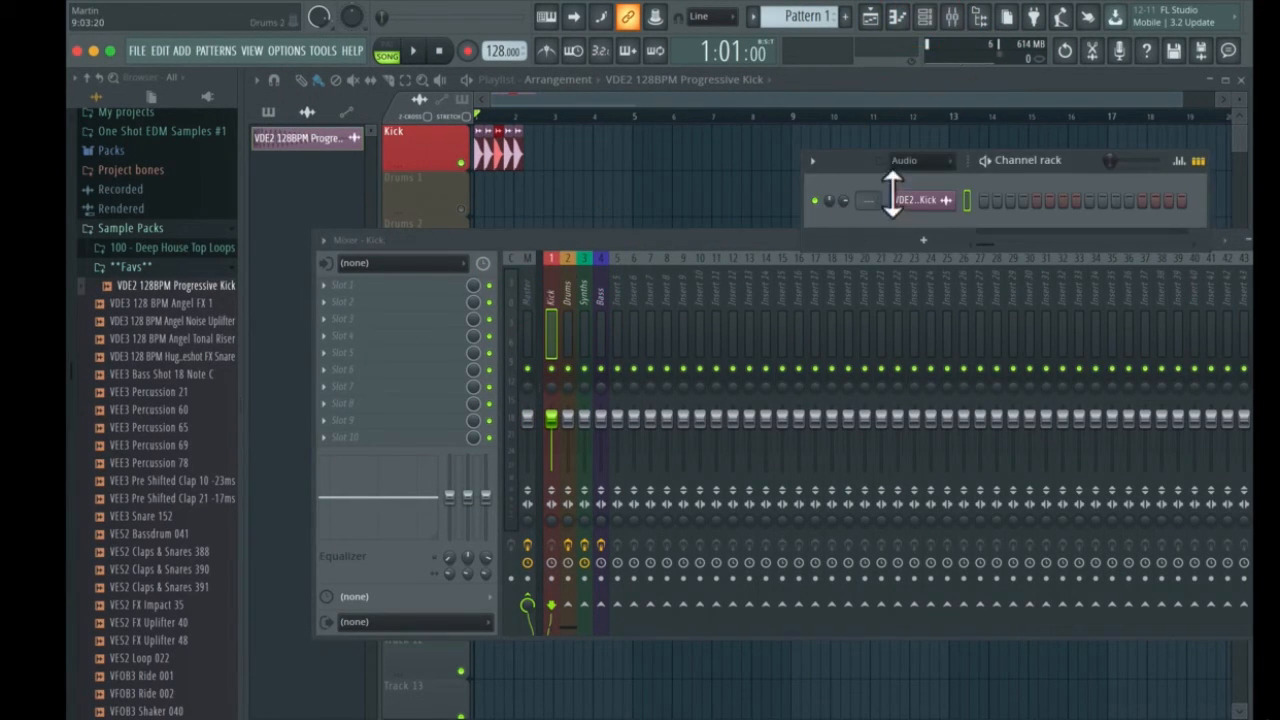
pyautogui.moveTo(862, 160); pyautogui.dragTo(749, 170)
# Lower the Kick mixer fader to about -10.8 dB and play the kick to check its level
pyautogui.moveTo(551, 417); pyautogui.dragTo(551, 437)
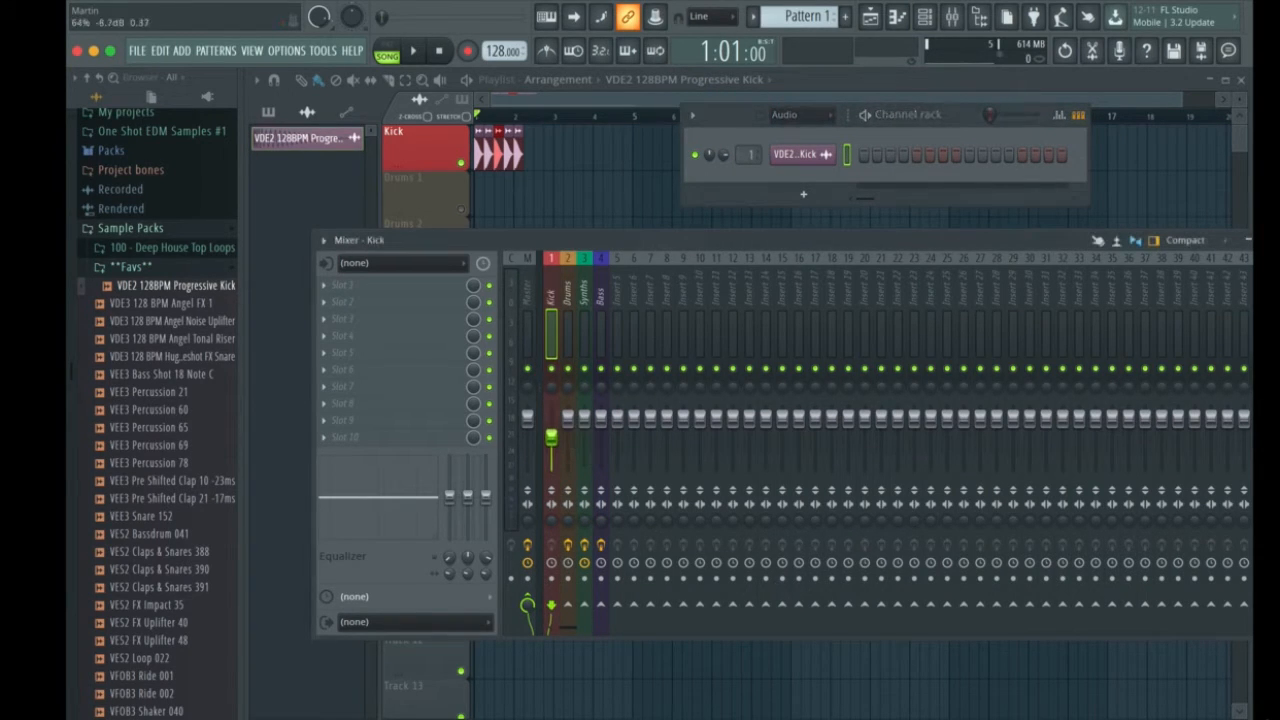
pyautogui.press('space')
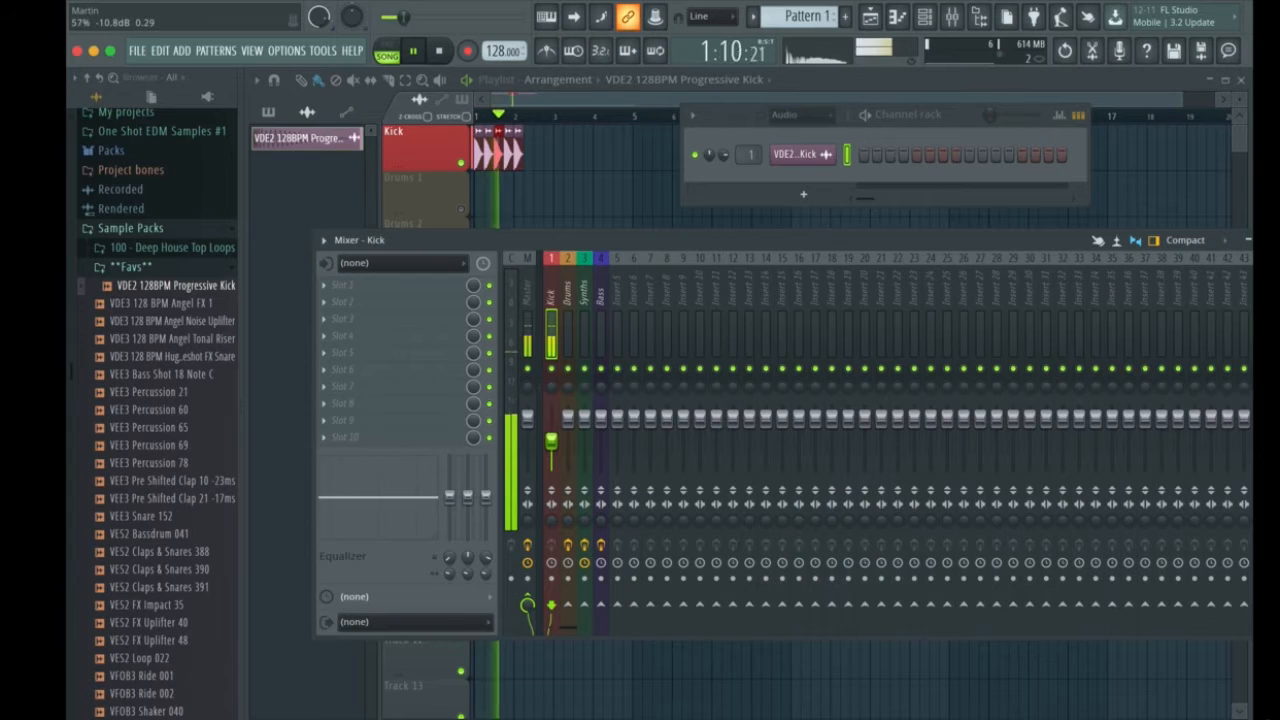
pyautogui.press('space')
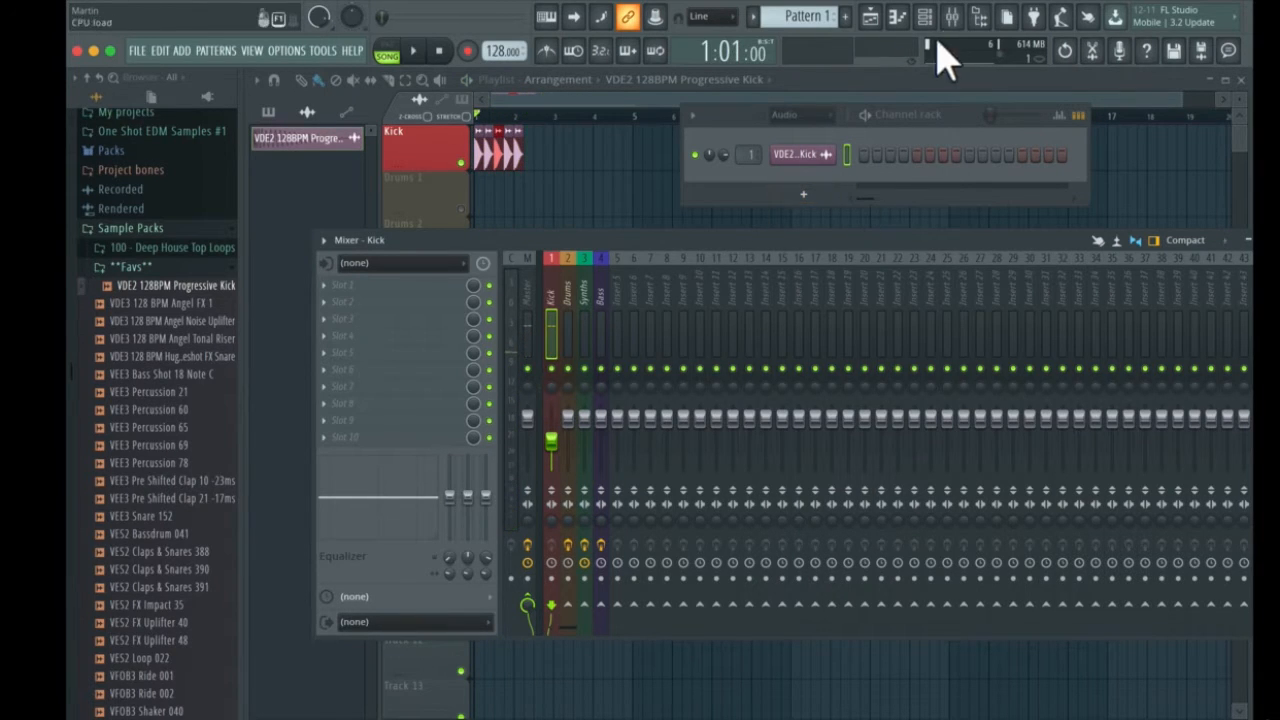
# Show all channels in the channel rack and assign the Bass Pad channel to mixer track 10
pyautogui.click(828, 115)
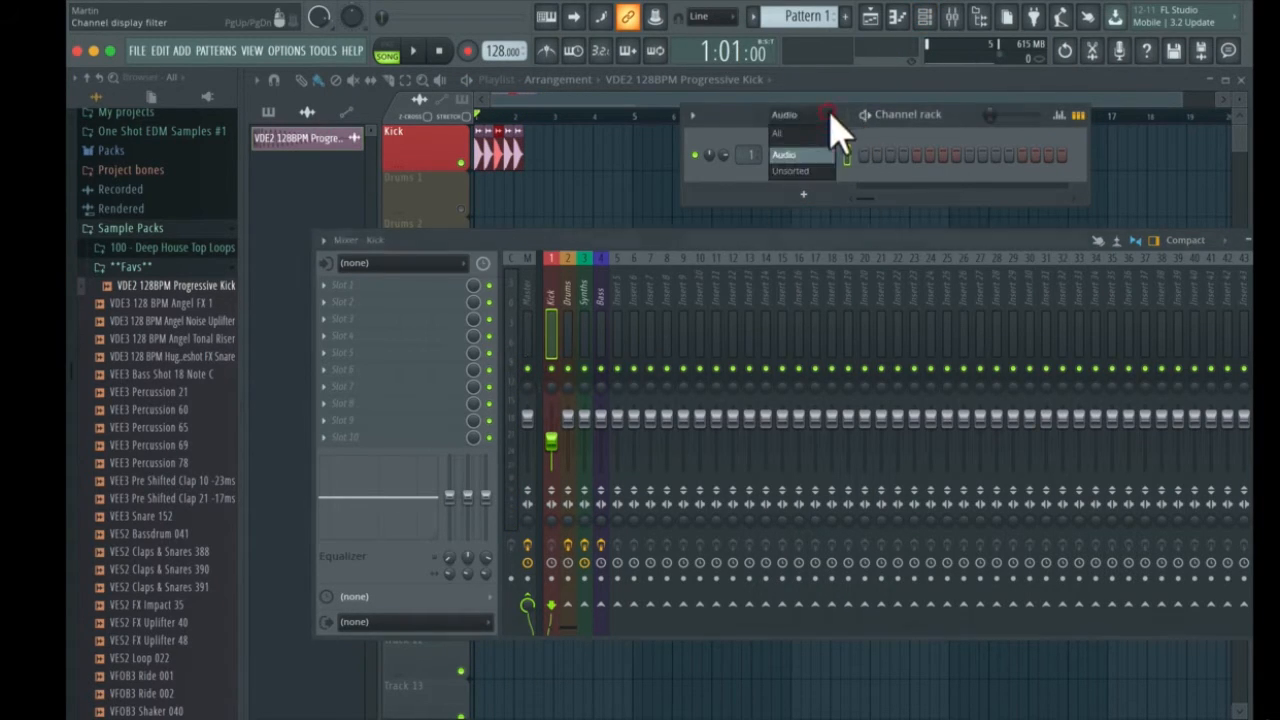
pyautogui.click(815, 125)
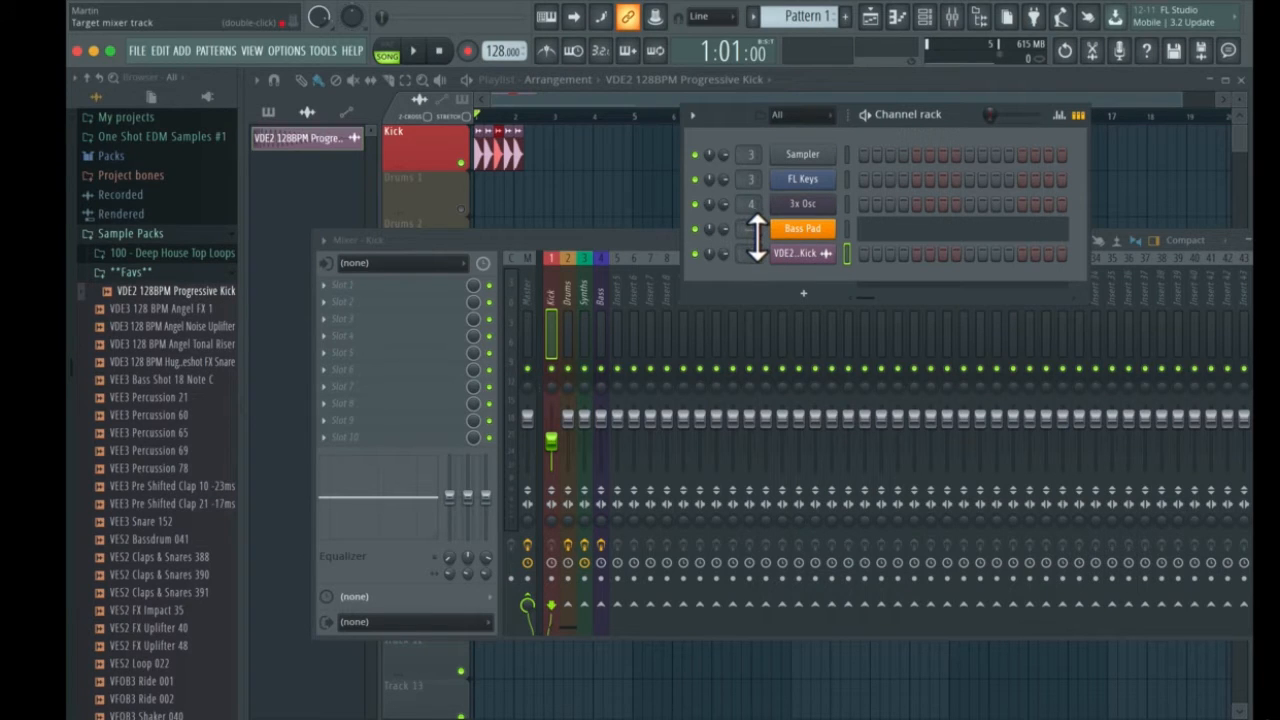
pyautogui.moveTo(750, 228); pyautogui.dragTo(750, 188)
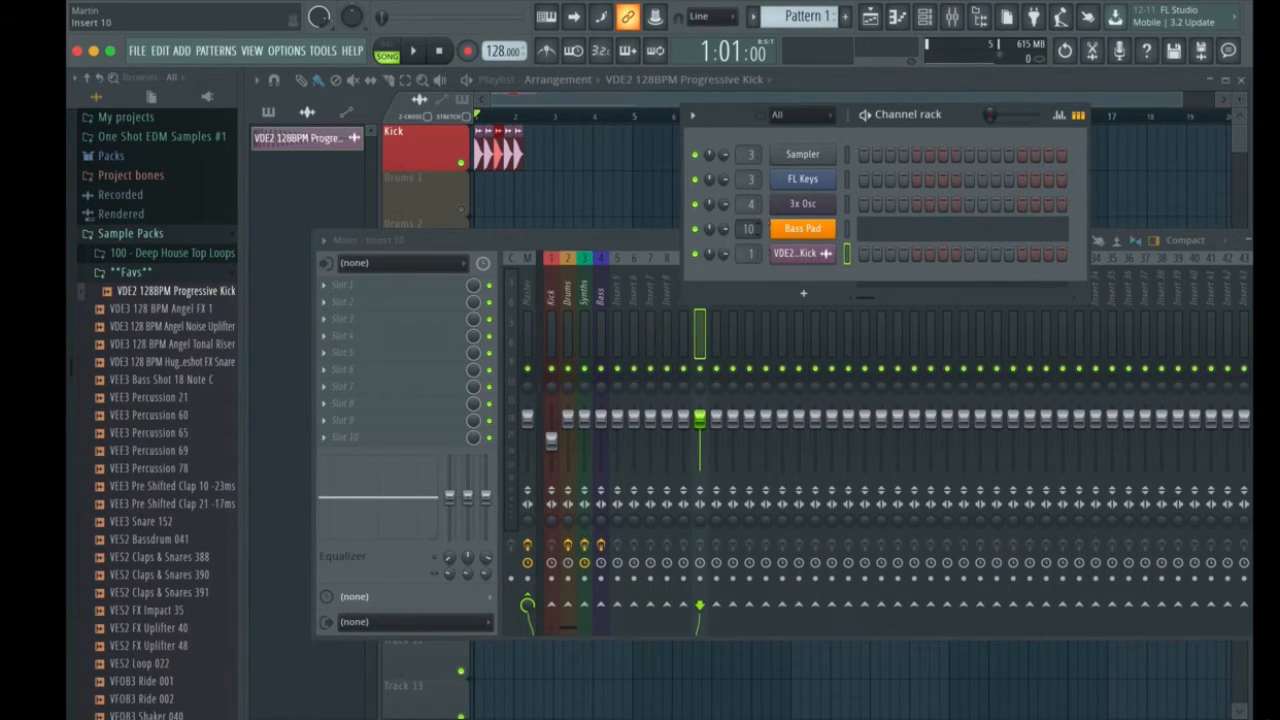
pyautogui.moveTo(731, 127); pyautogui.dragTo(812, 120)
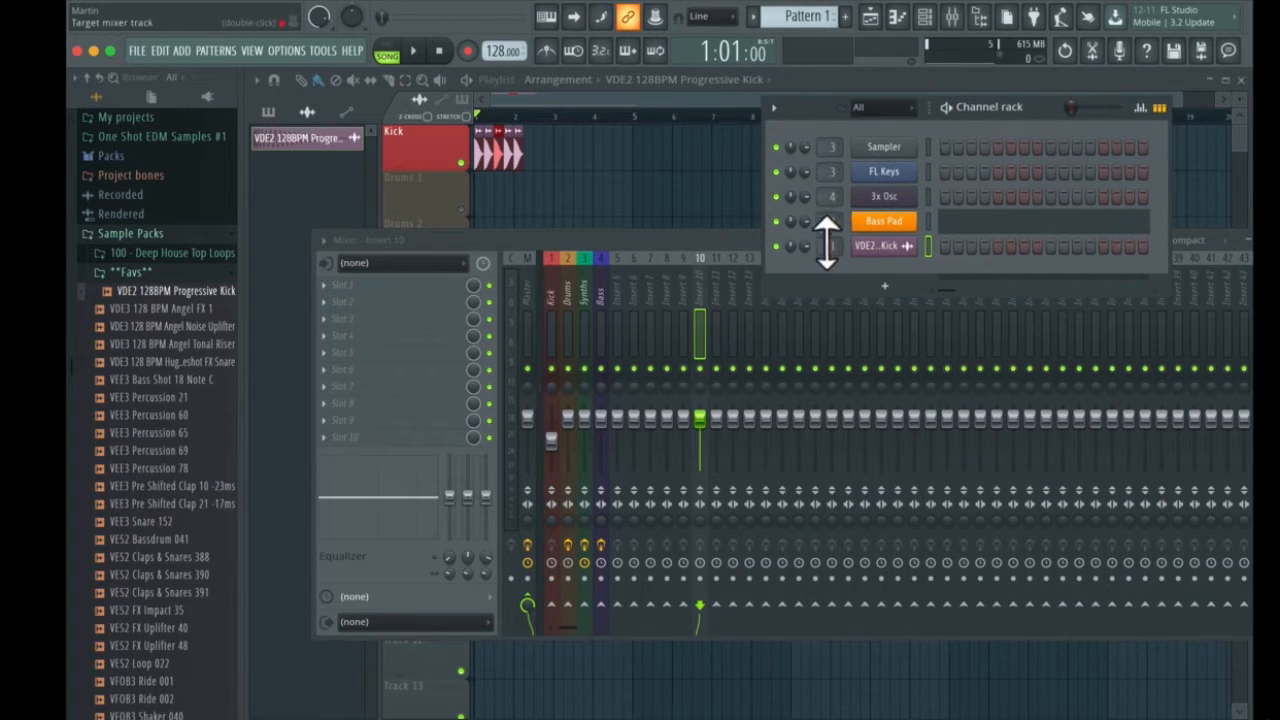
pyautogui.moveTo(709, 240); pyautogui.dragTo(652, 310)
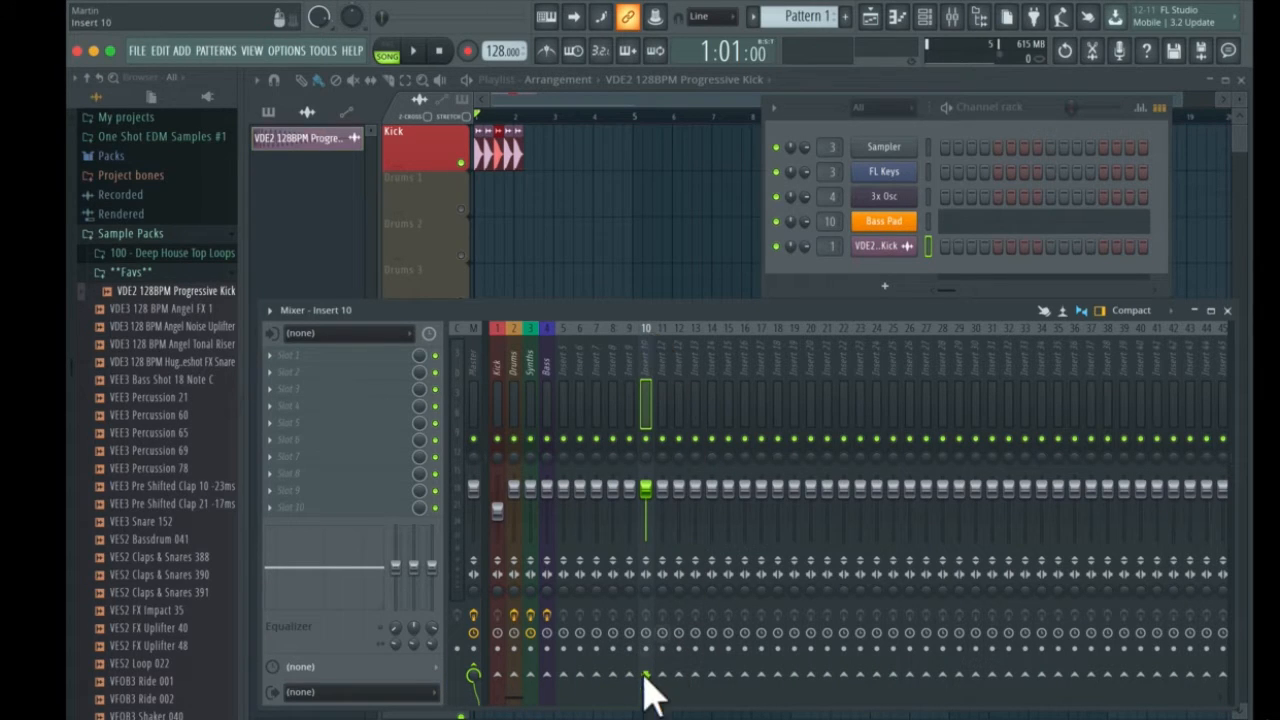
# Route mixer Insert 10 into the Bass mixer track instead of the Master and check it in playback
pyautogui.click(546, 676)
pyautogui.click(474, 670)
pyautogui.press('space')
pyautogui.press('space')
# Unmute the Bass playlist track, mute the Kick track, and play the bass line while watching the mixer levels
pyautogui.moveTo(505, 312); pyautogui.dragTo(495, 600)
pyautogui.click(445, 425)
pyautogui.press('space')
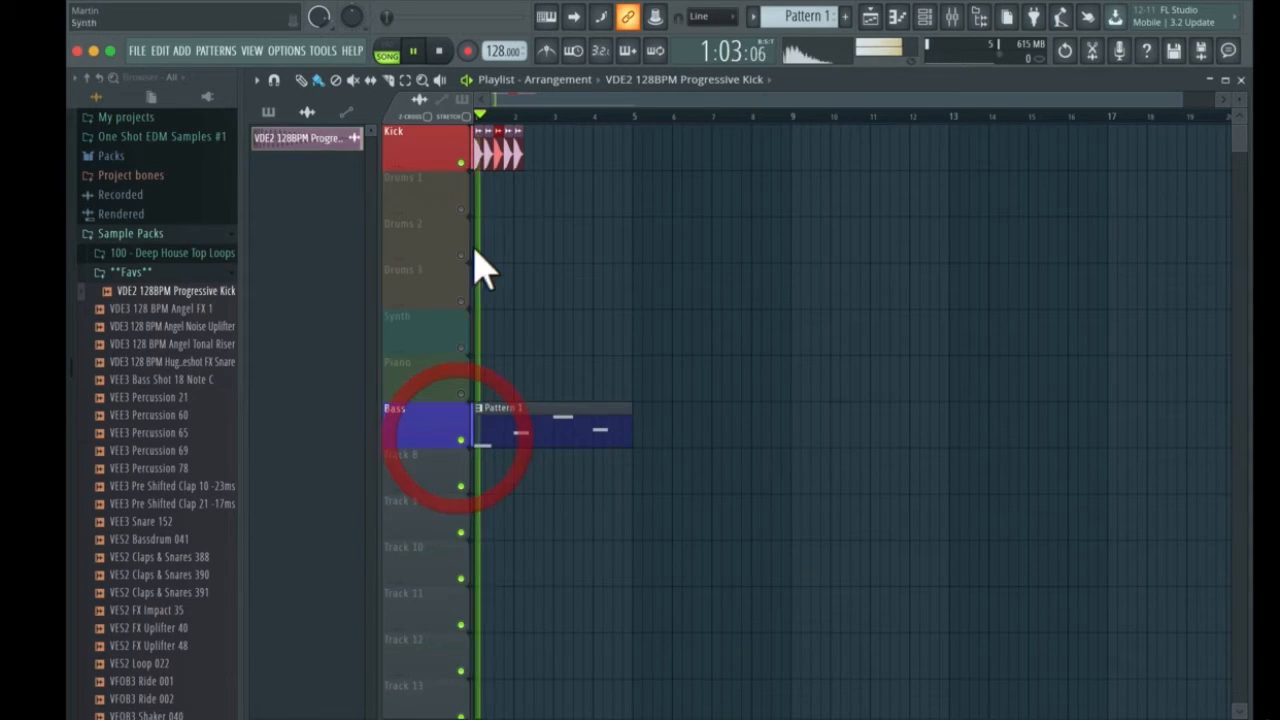
pyautogui.click(461, 162)
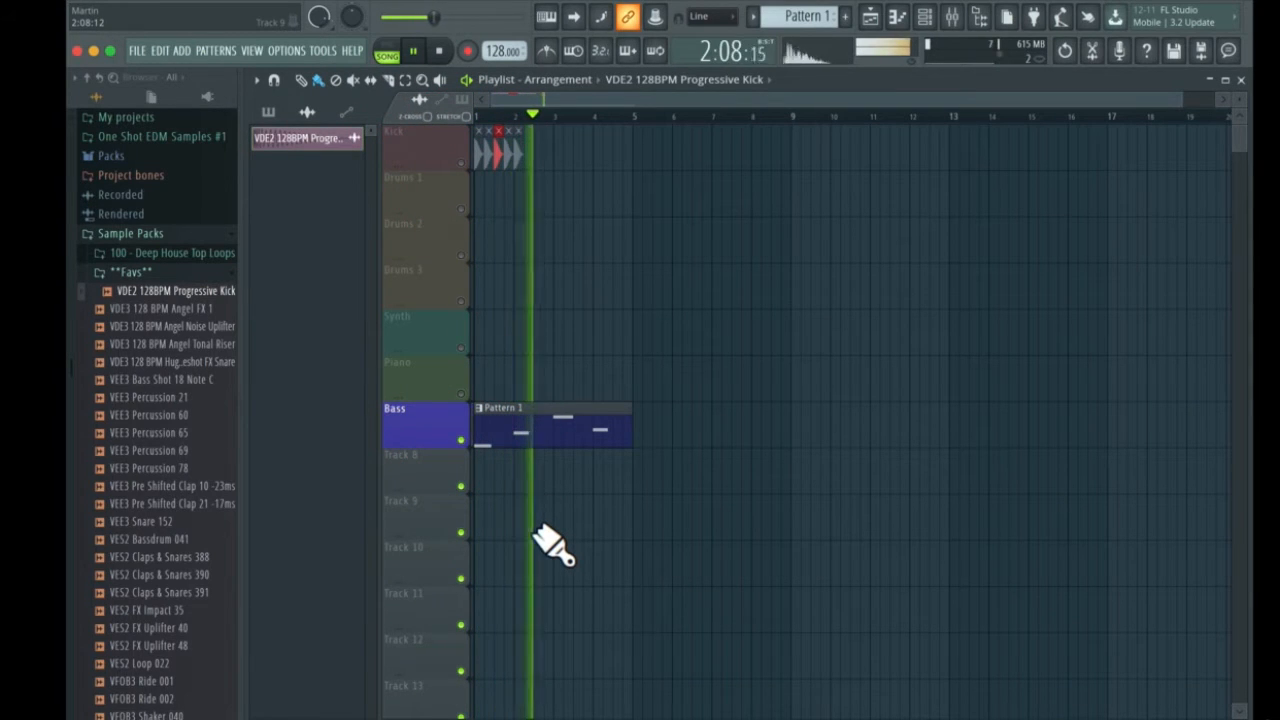
pyautogui.click(958, 20)
pyautogui.press('space')
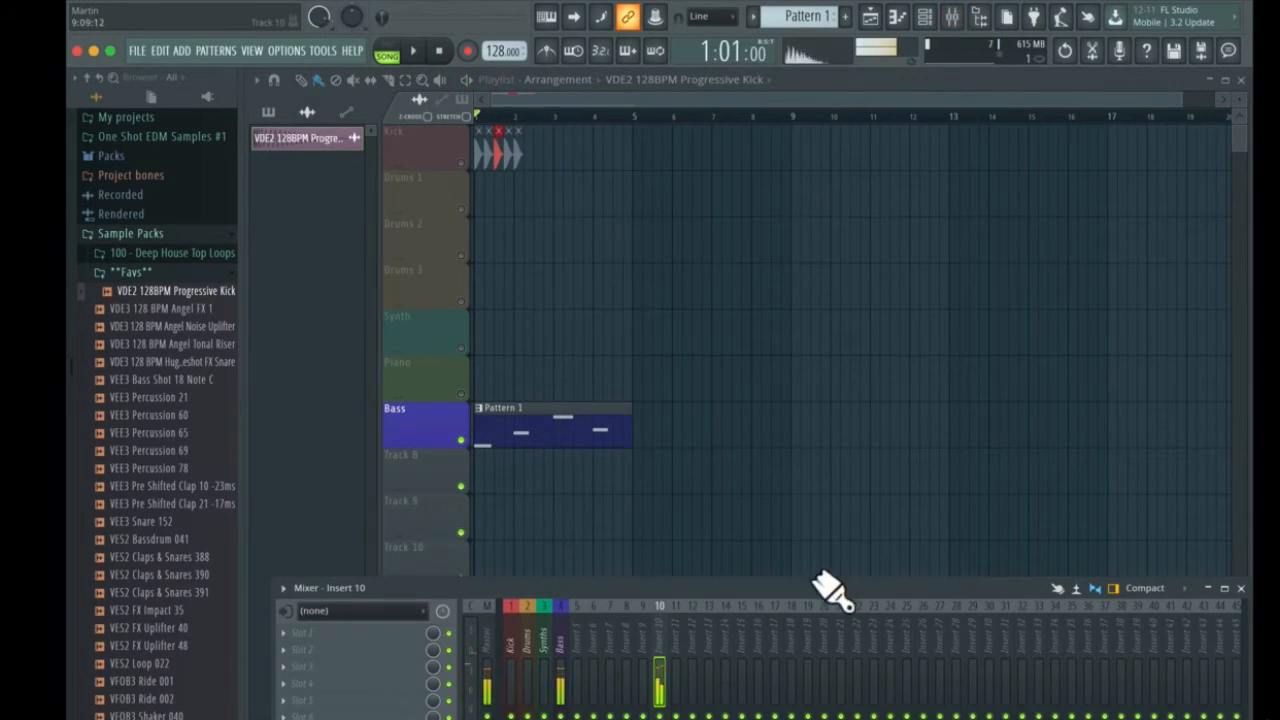
# Disable the Fruity parametric EQ 2 effect on the Bass mixer track and play back the bass
pyautogui.moveTo(829, 586); pyautogui.dragTo(795, 148)
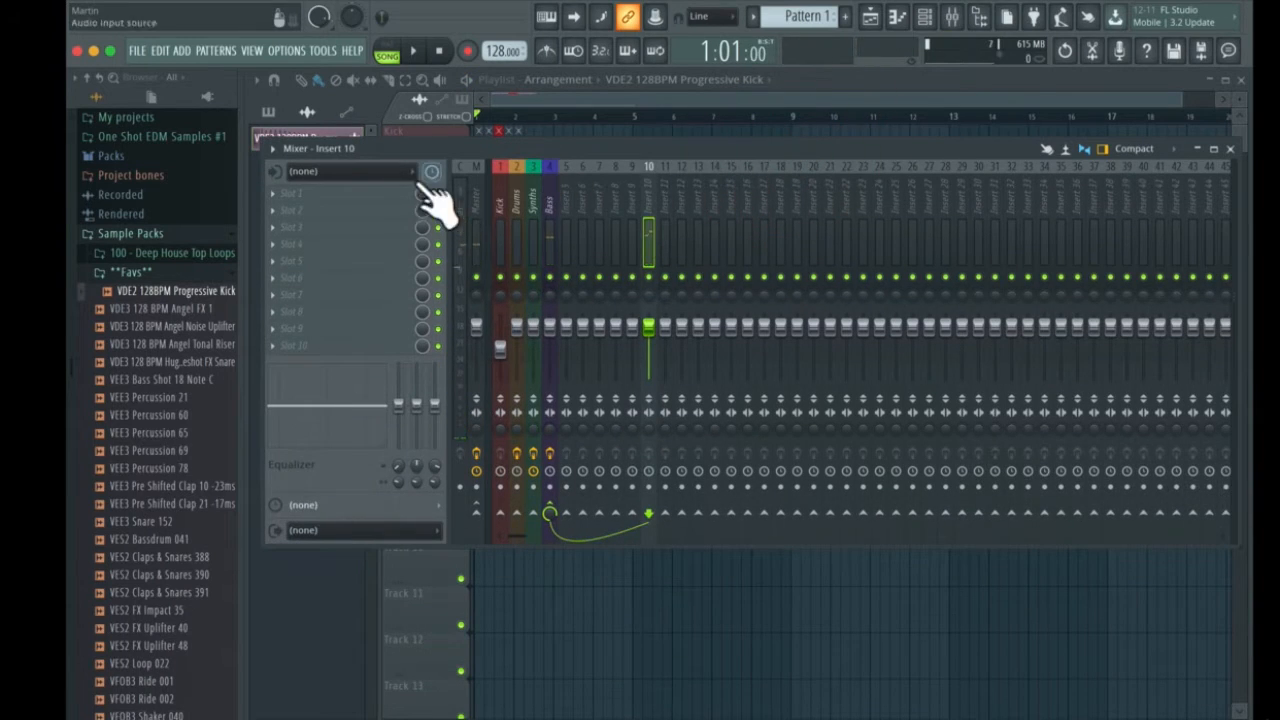
pyautogui.click(549, 182)
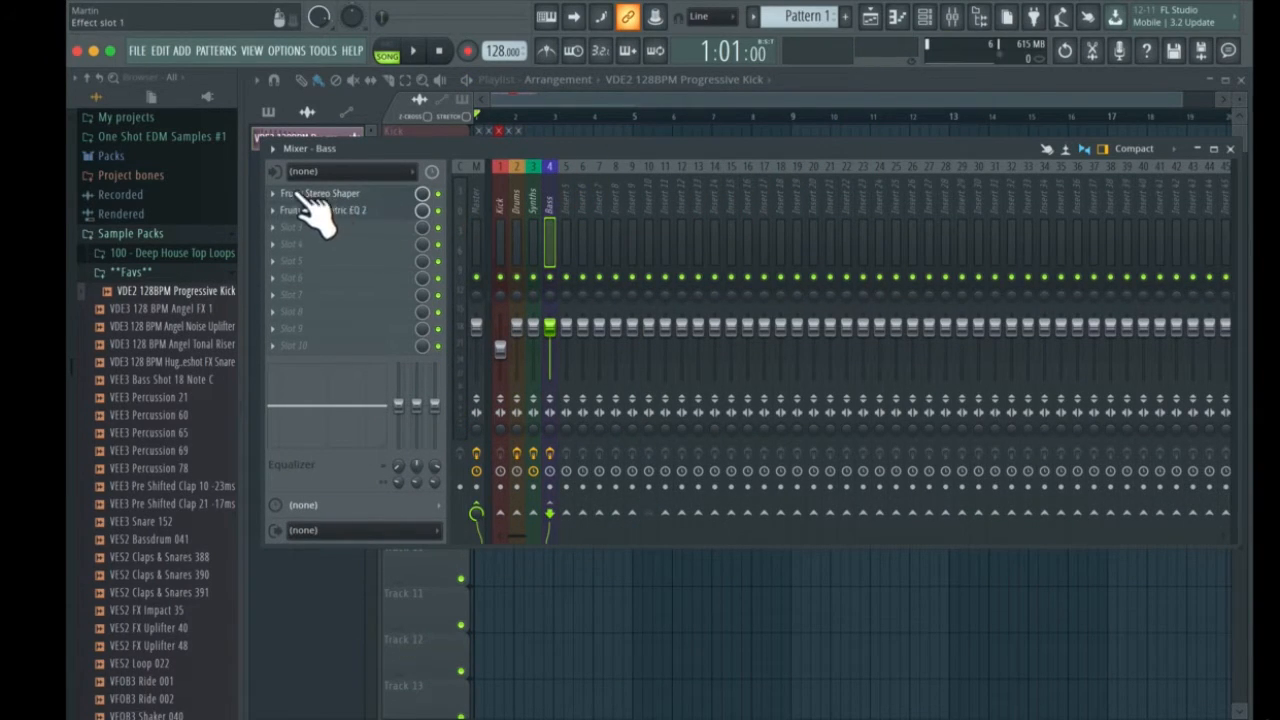
pyautogui.click(440, 212)
pyautogui.press('space')
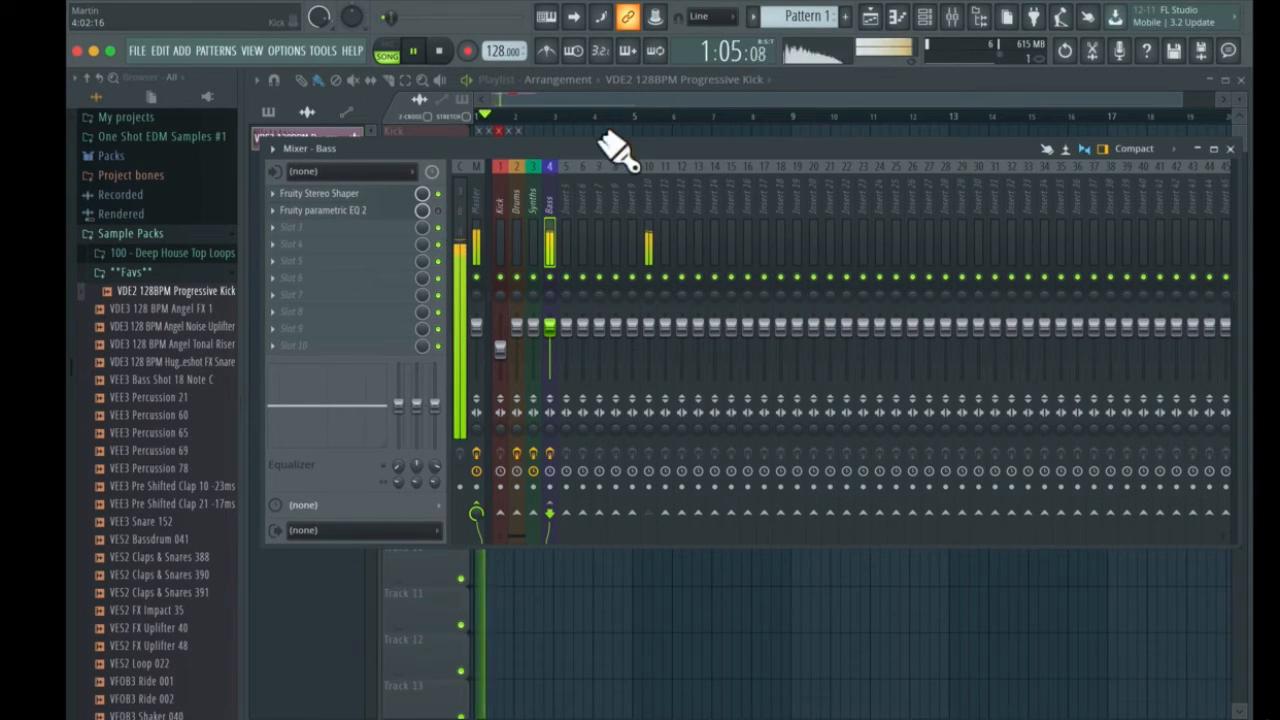
pyautogui.press('space')
# Balance the levels by lowering the Insert 10 fader and raising the Kick fader slightly, and close the mixer
pyautogui.moveTo(601, 154); pyautogui.dragTo(571, 314)
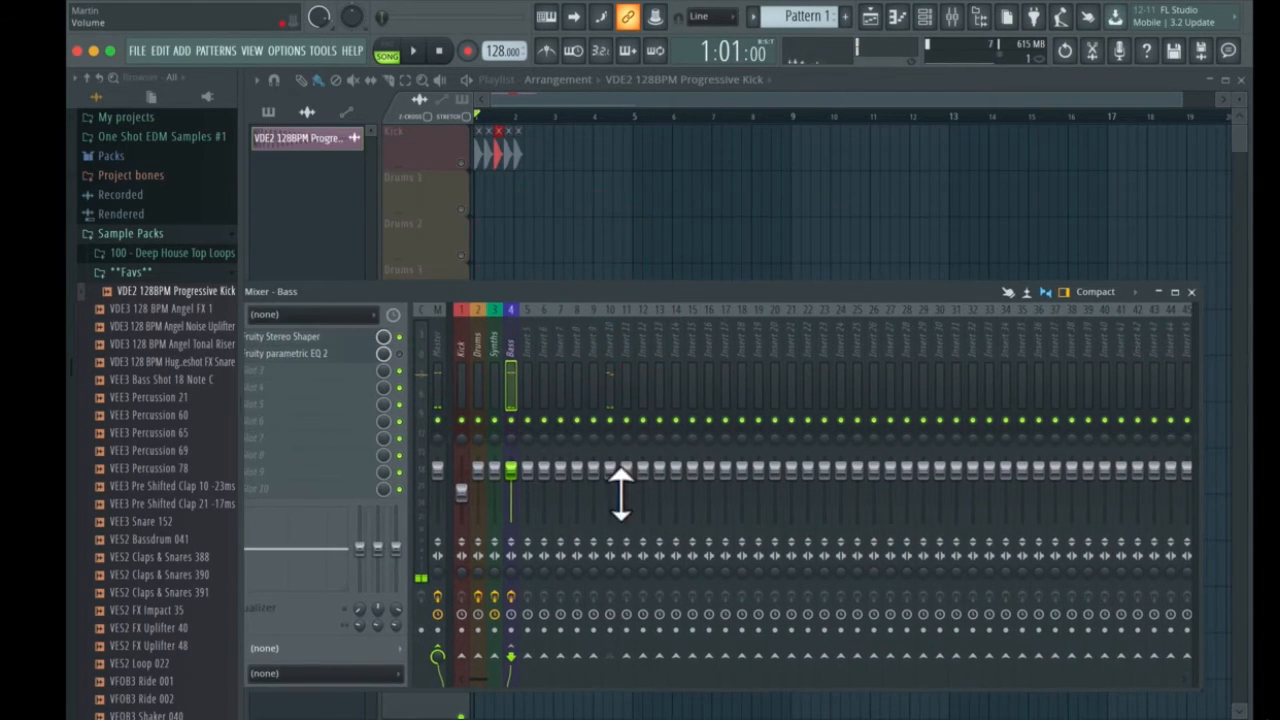
pyautogui.moveTo(612, 470); pyautogui.dragTo(610, 505)
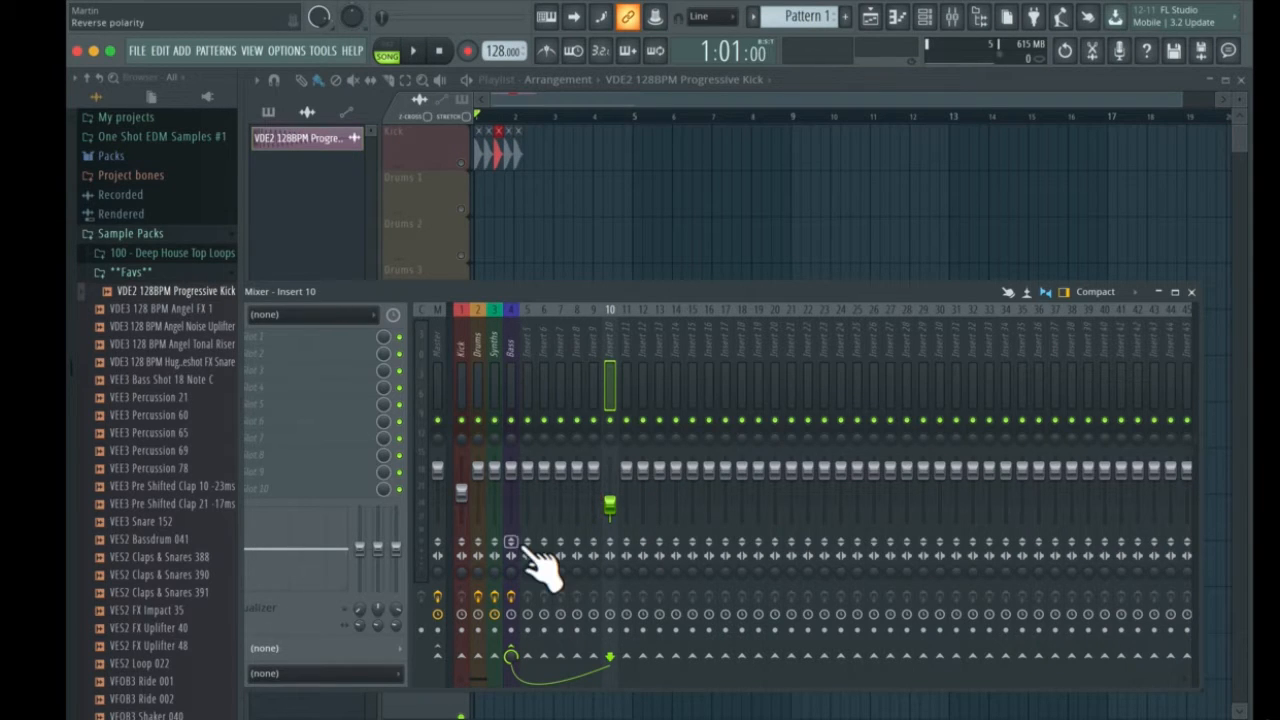
pyautogui.click(466, 500)
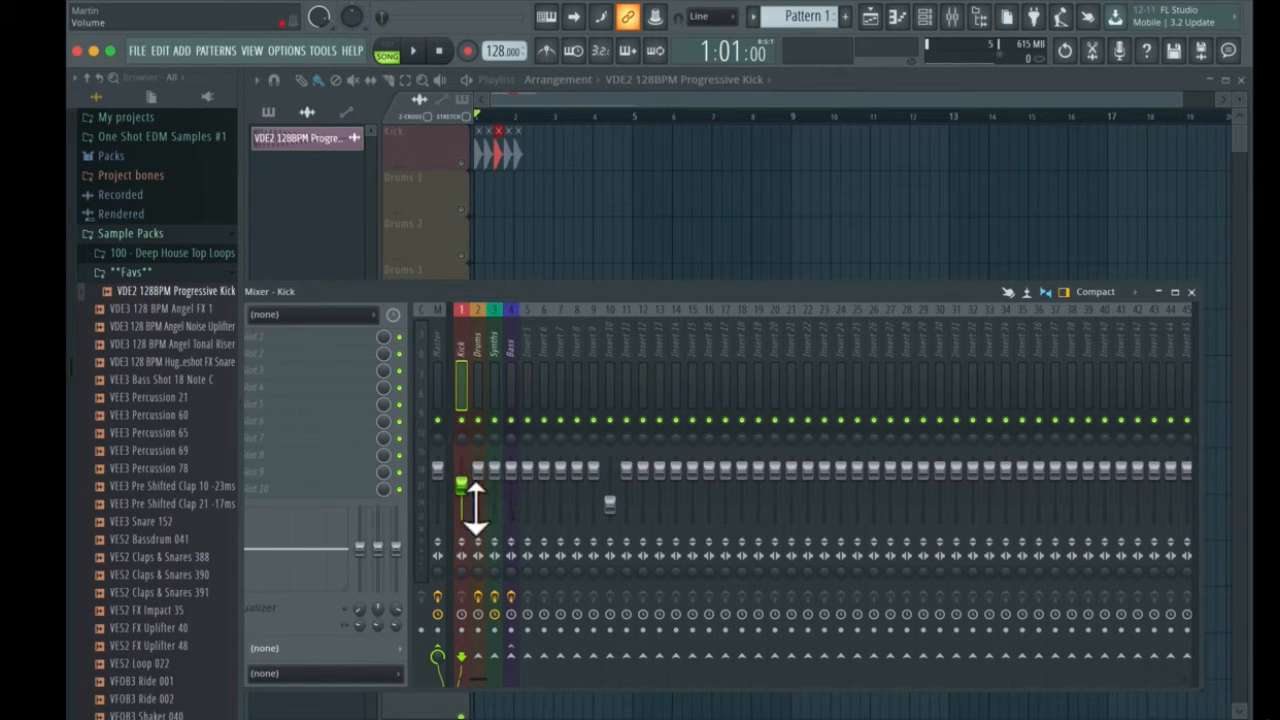
pyautogui.moveTo(474, 508); pyautogui.dragTo(461, 488)
pyautogui.click(615, 512)
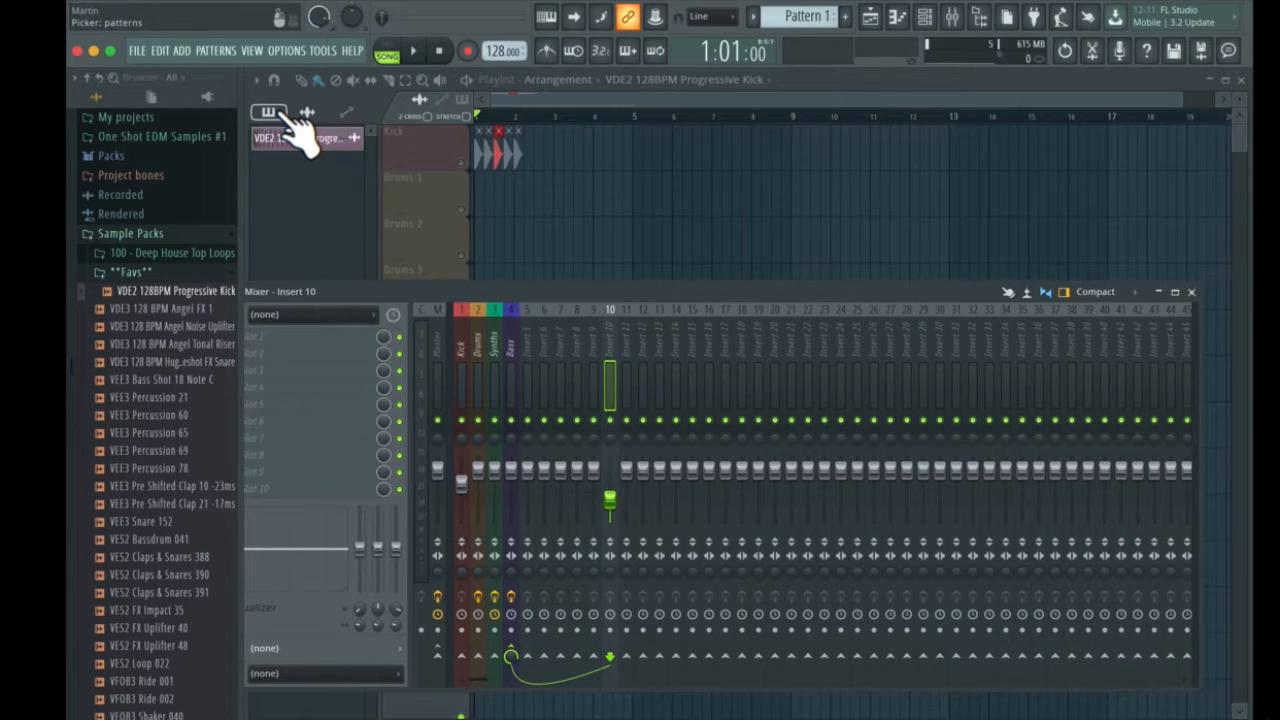
pyautogui.click(346, 114)
pyautogui.press('F9')
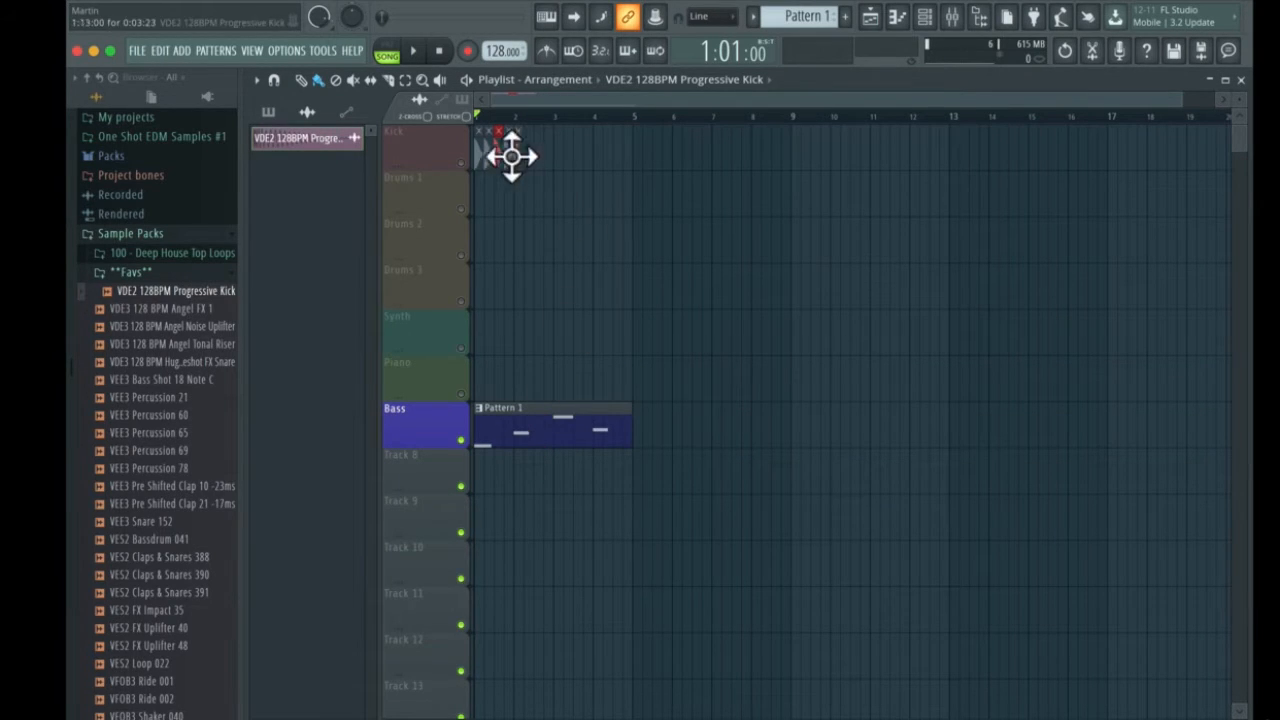
# Unmute the Kick playlist track and add a Sytrus instrument to the channel rack
pyautogui.click(461, 163)
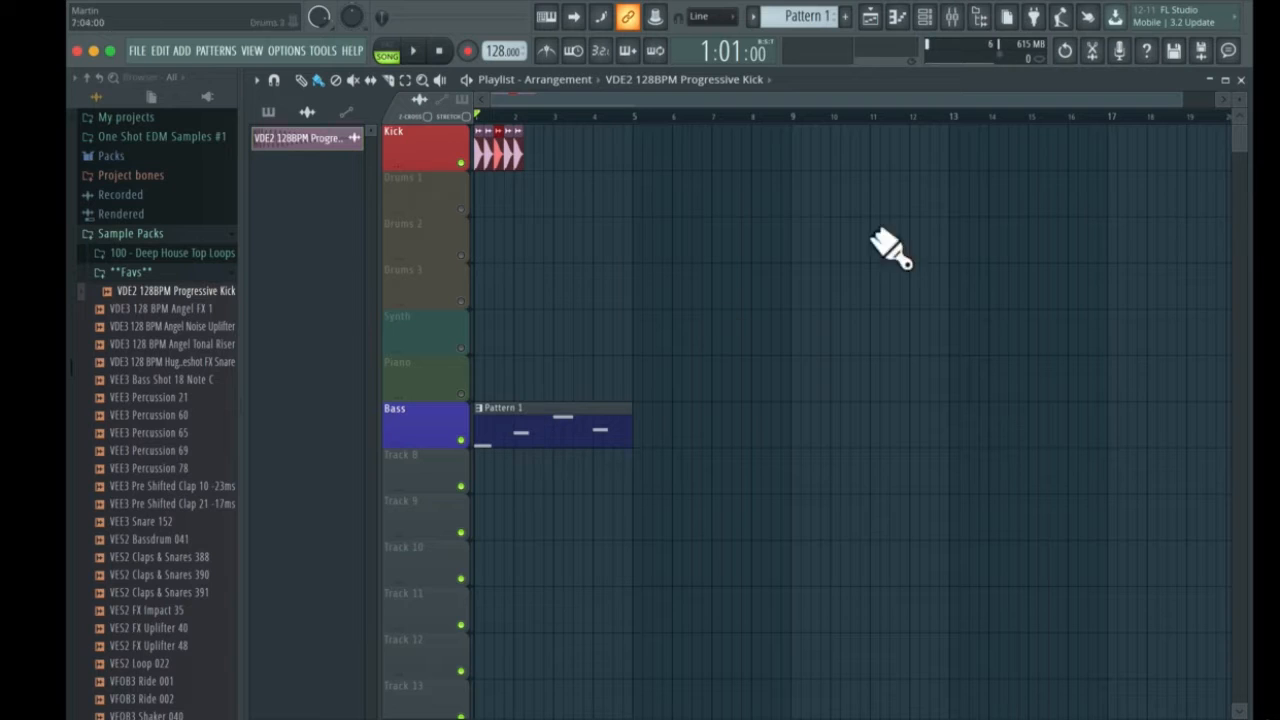
pyautogui.click(924, 17)
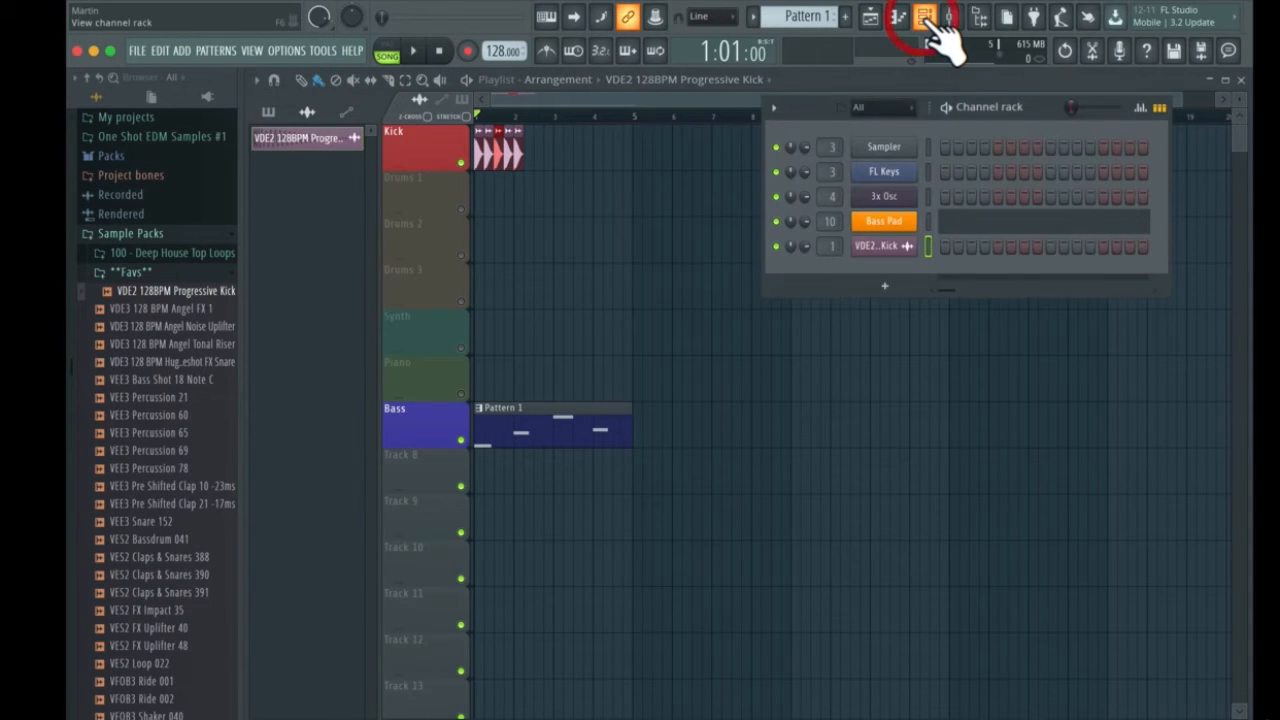
pyautogui.click(884, 286)
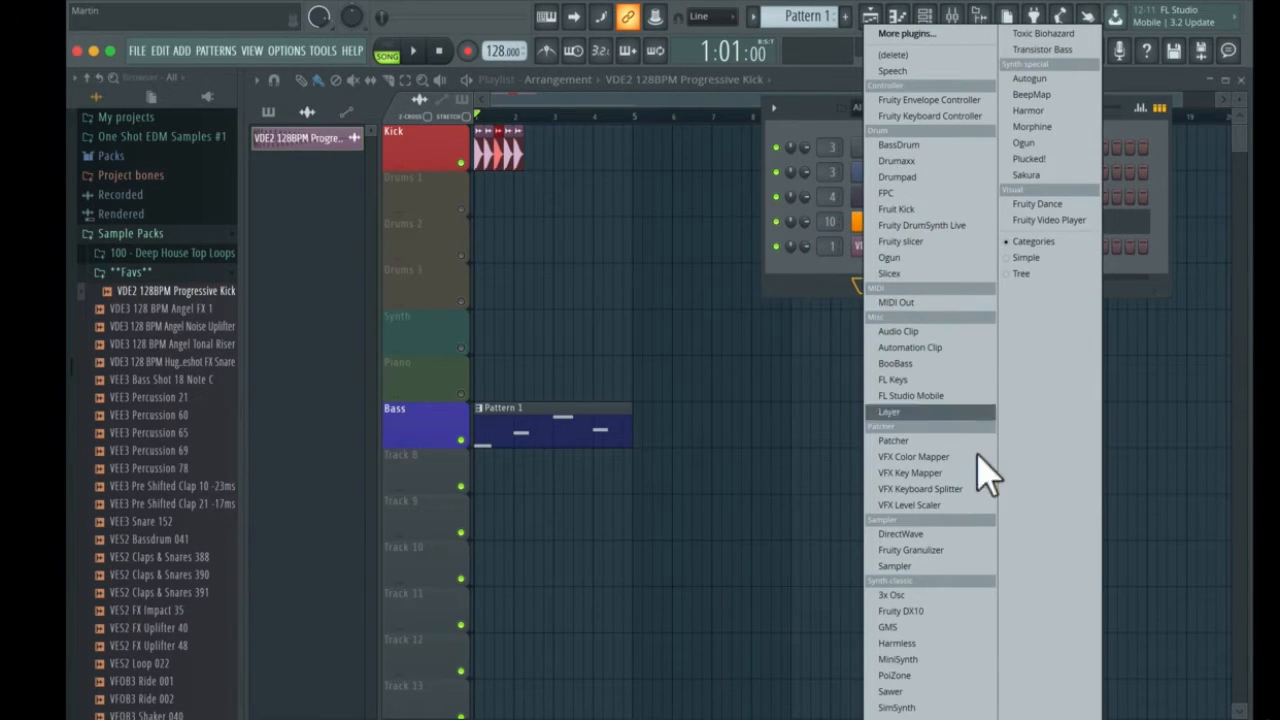
pyautogui.click(895, 705)
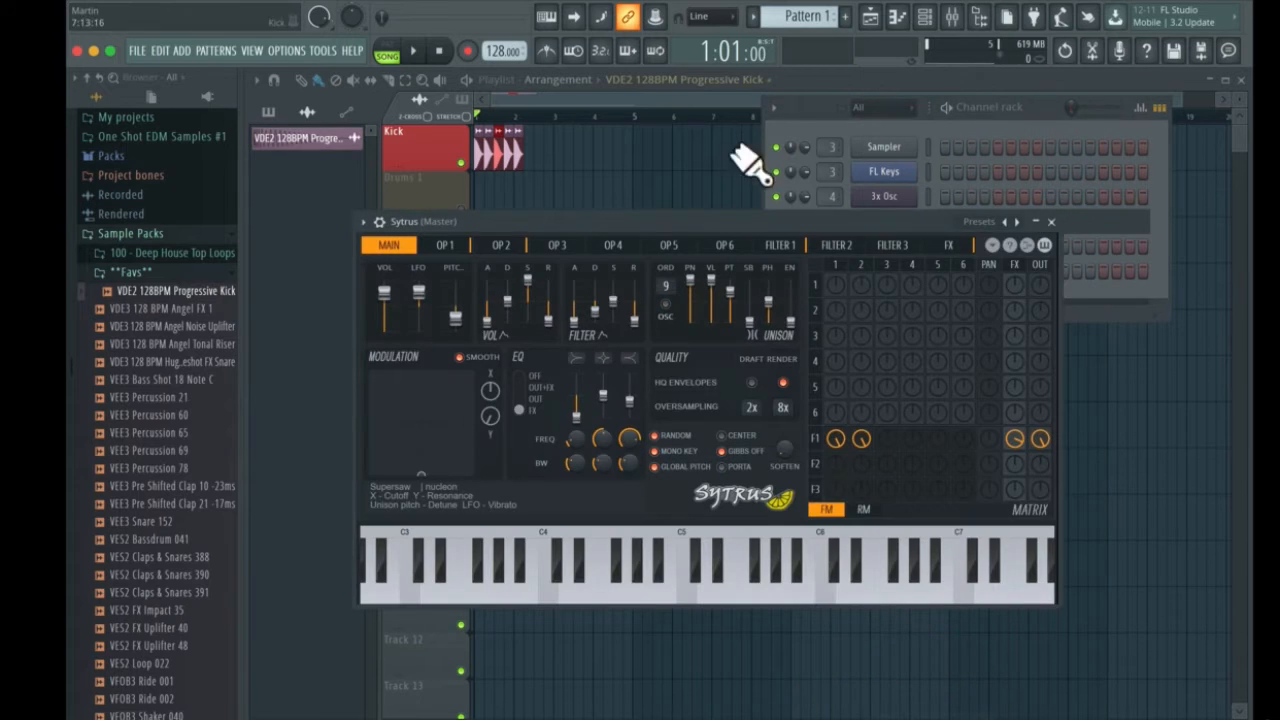
# Try the Bass and Bass Future presets in Sytrus, experimenting with the Filter 1 envelope, resonance and mix knobs
pyautogui.click(981, 223)
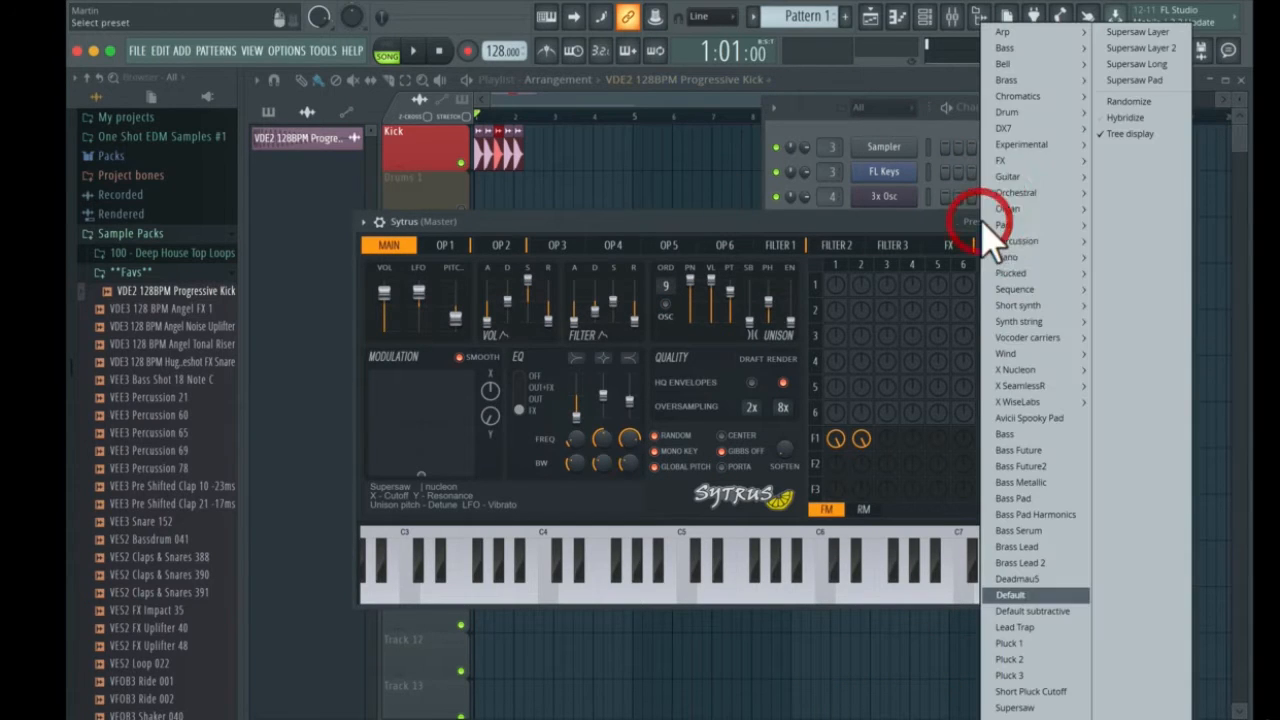
pyautogui.click(1008, 436)
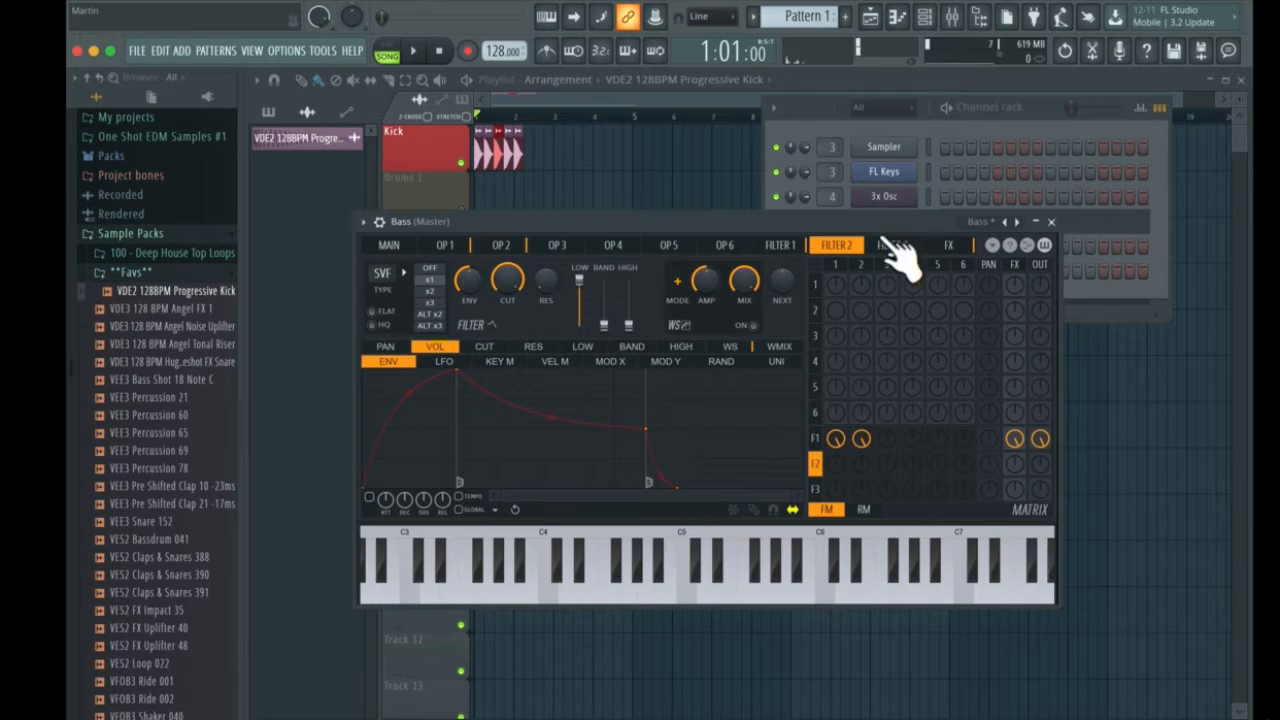
pyautogui.click(1016, 222)
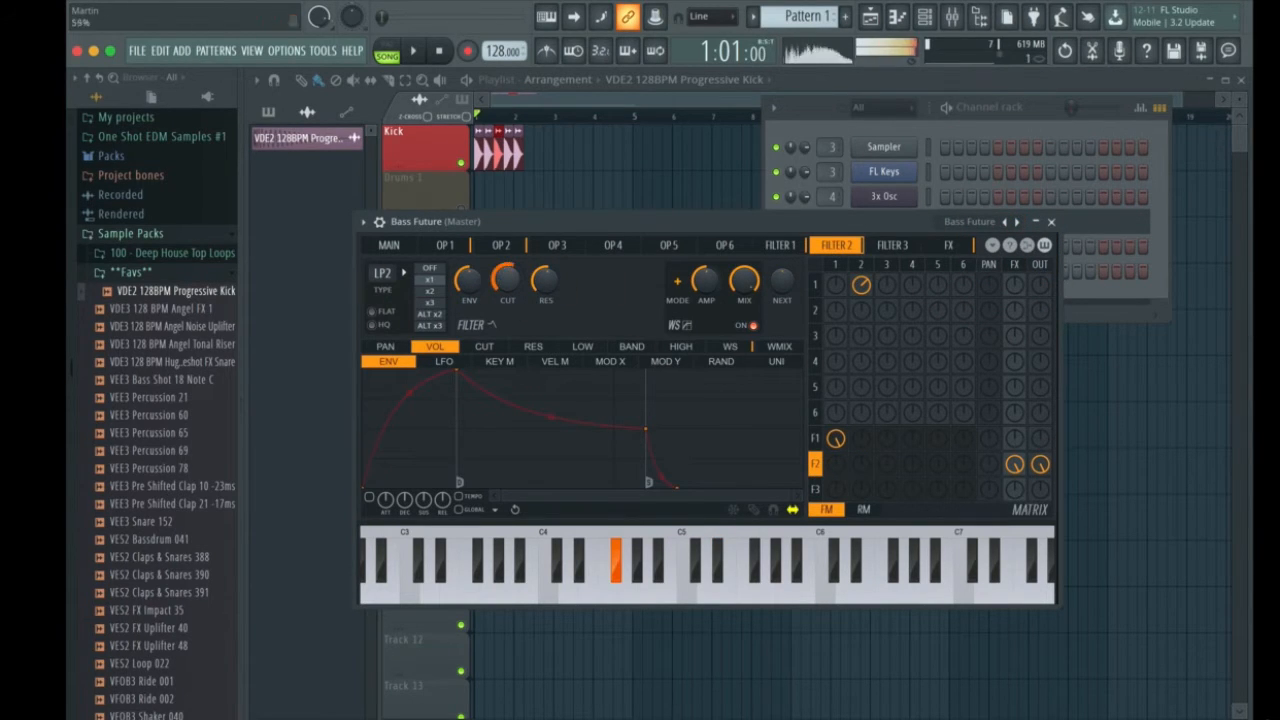
pyautogui.click(781, 245)
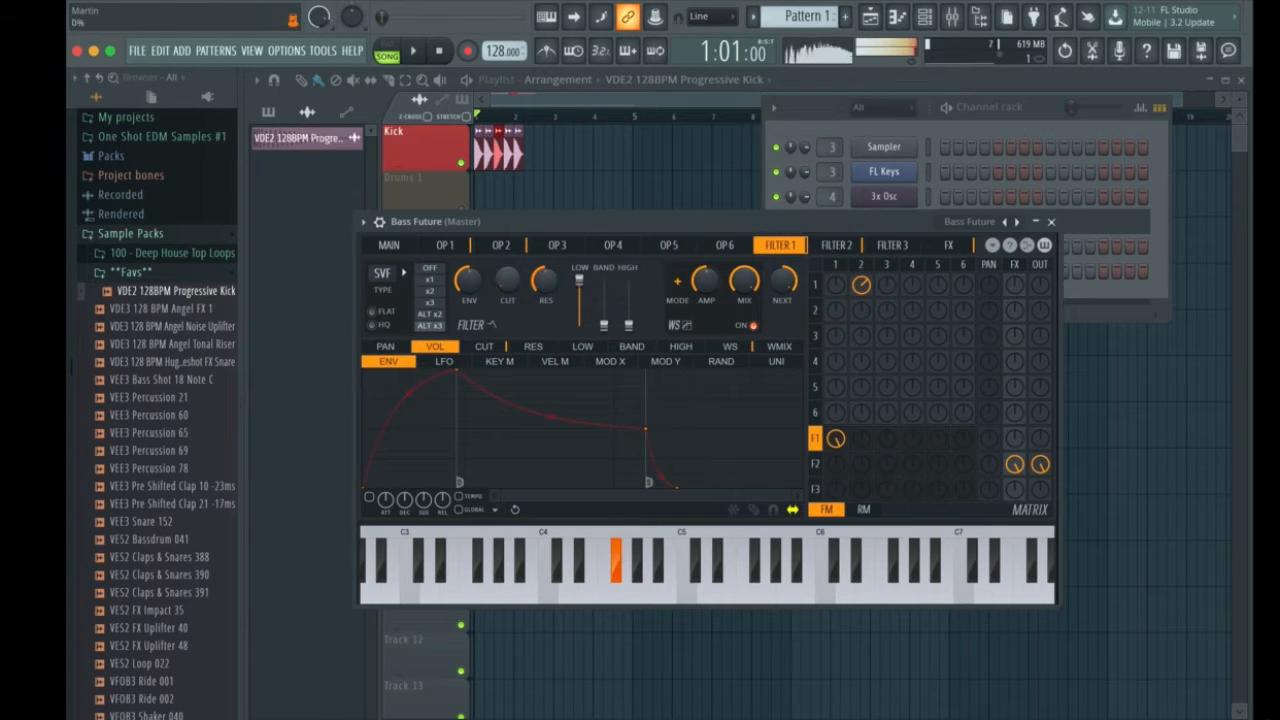
pyautogui.moveTo(469, 282); pyautogui.dragTo(469, 250)
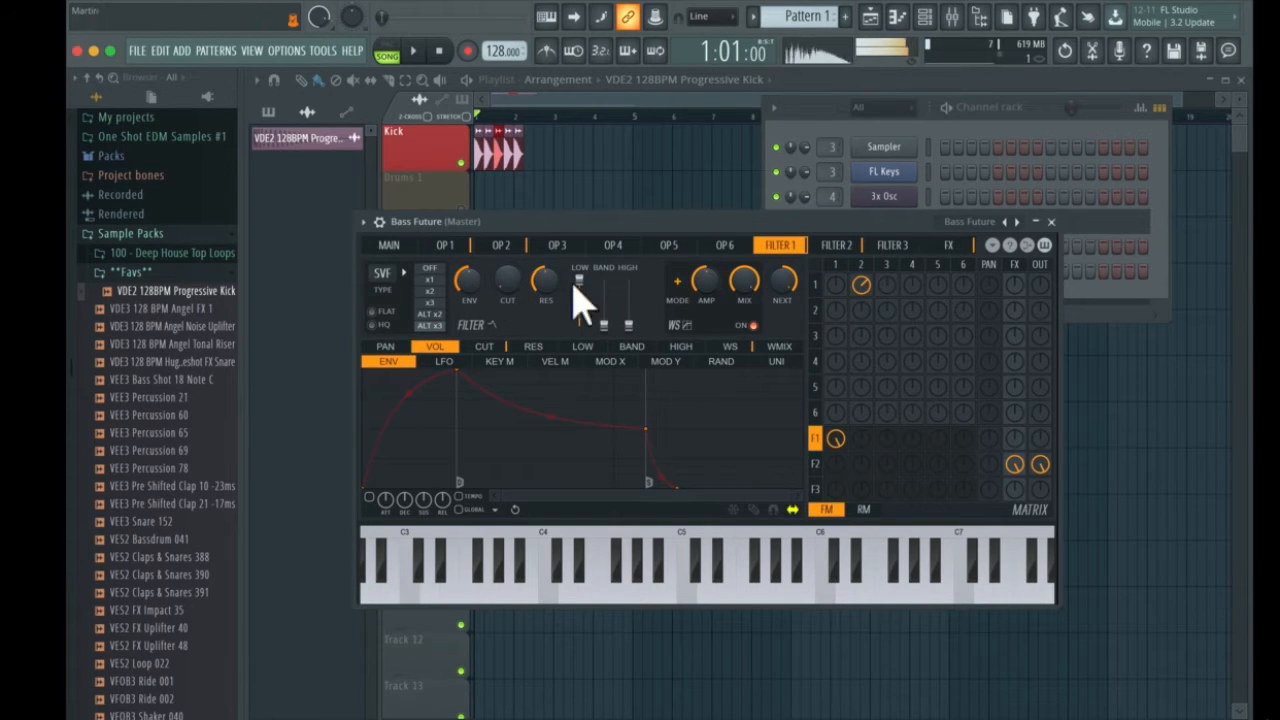
pyautogui.moveTo(545, 282); pyautogui.dragTo(545, 340)
pyautogui.moveTo(545, 282); pyautogui.dragTo(545, 250)
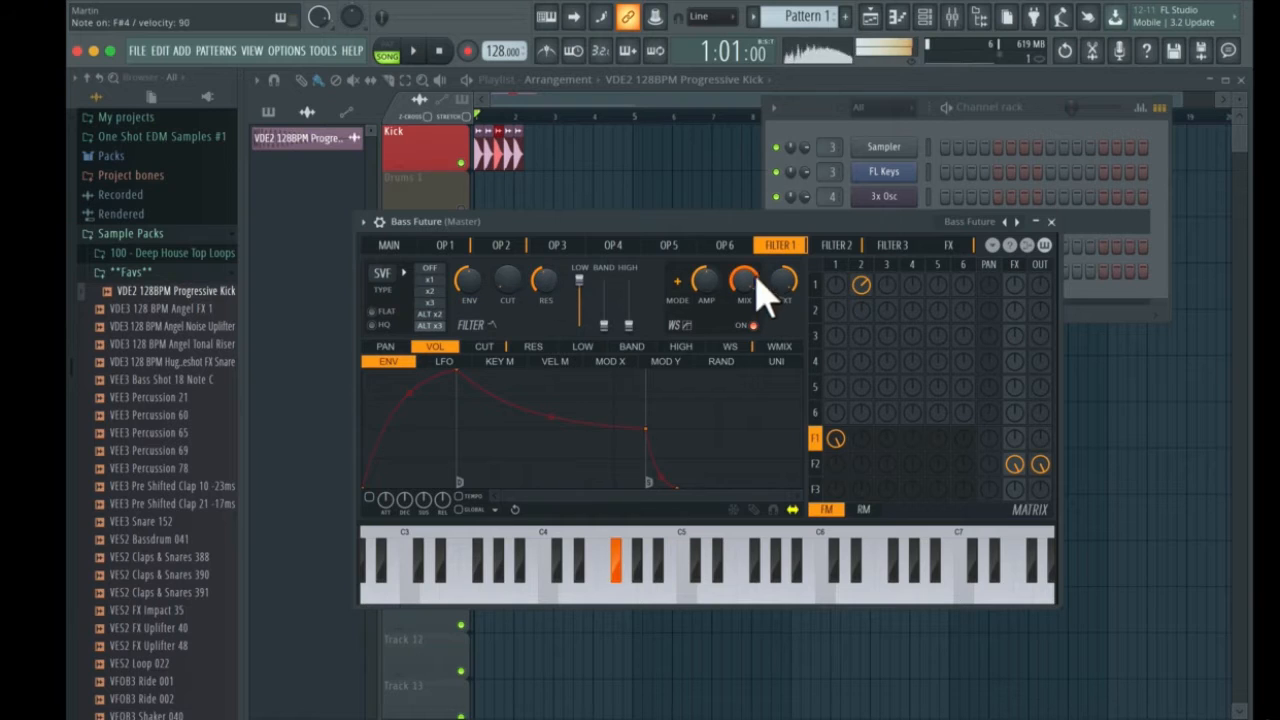
pyautogui.moveTo(744, 282); pyautogui.dragTo(744, 310)
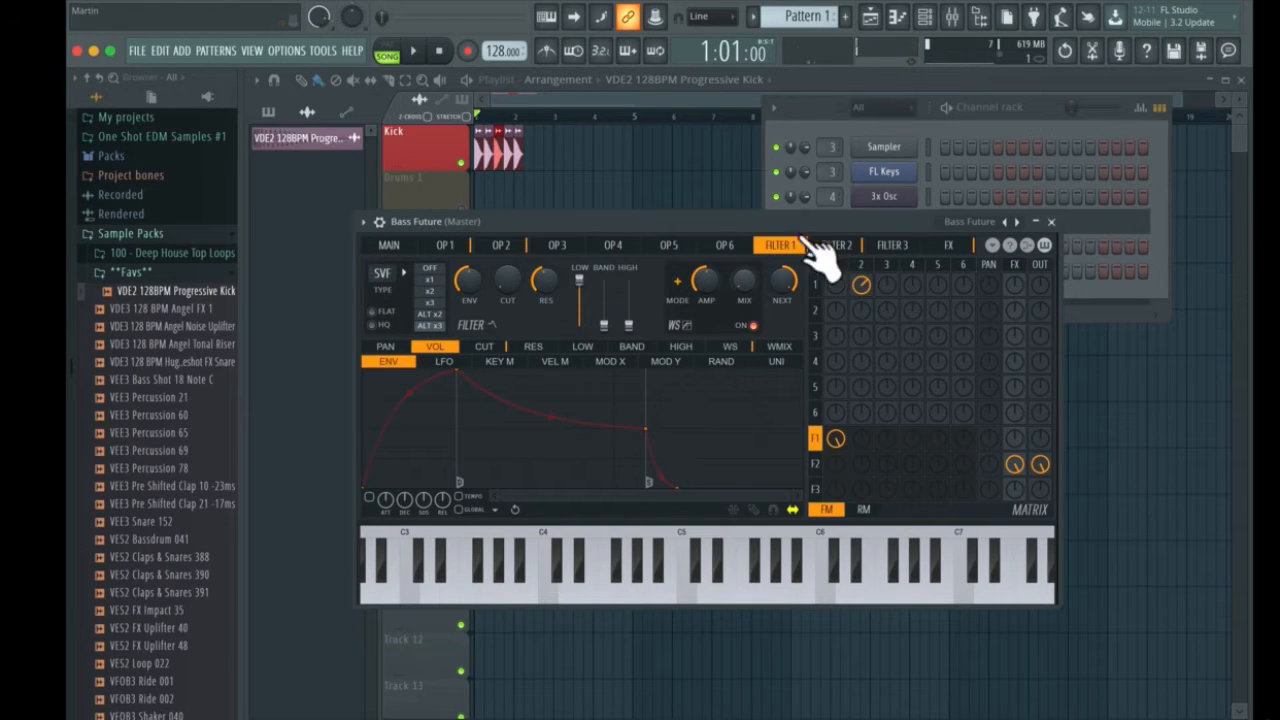
# Load the Bass Future2 preset, try a Filter 1 cutoff of 33%, and show the Filter 2 settings
pyautogui.click(1016, 221)
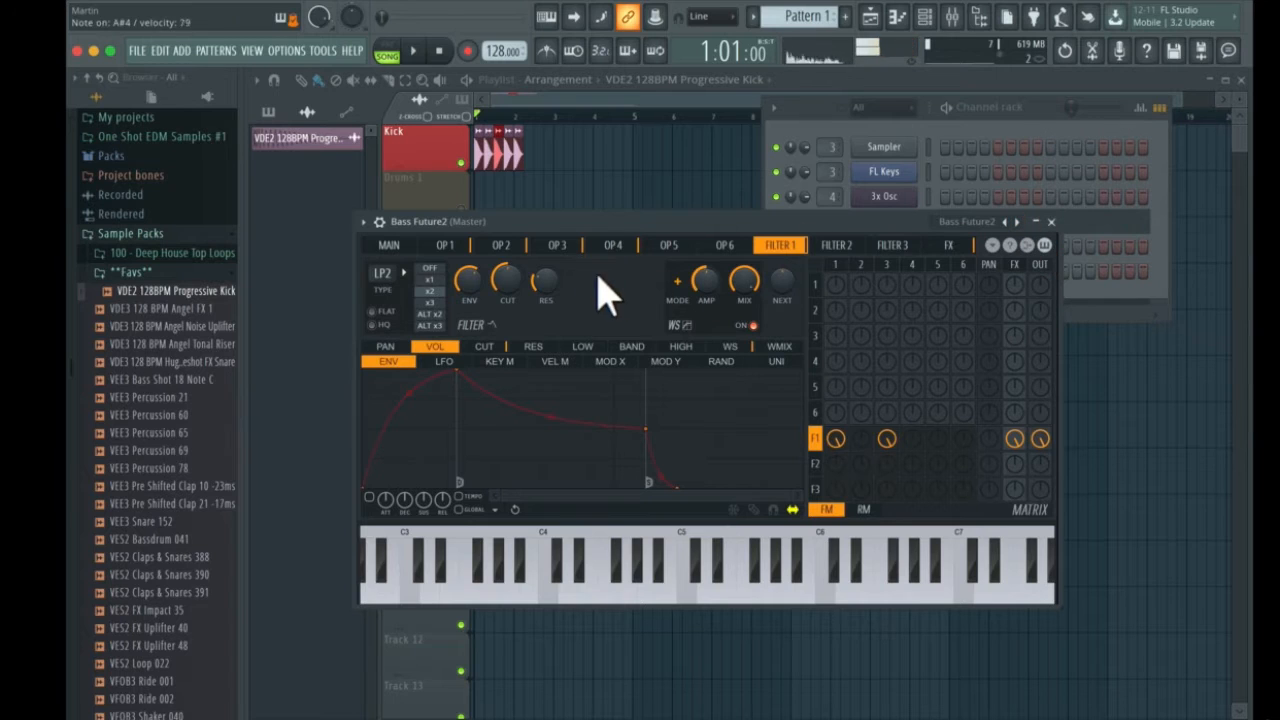
pyautogui.moveTo(507, 280); pyautogui.dragTo(507, 262)
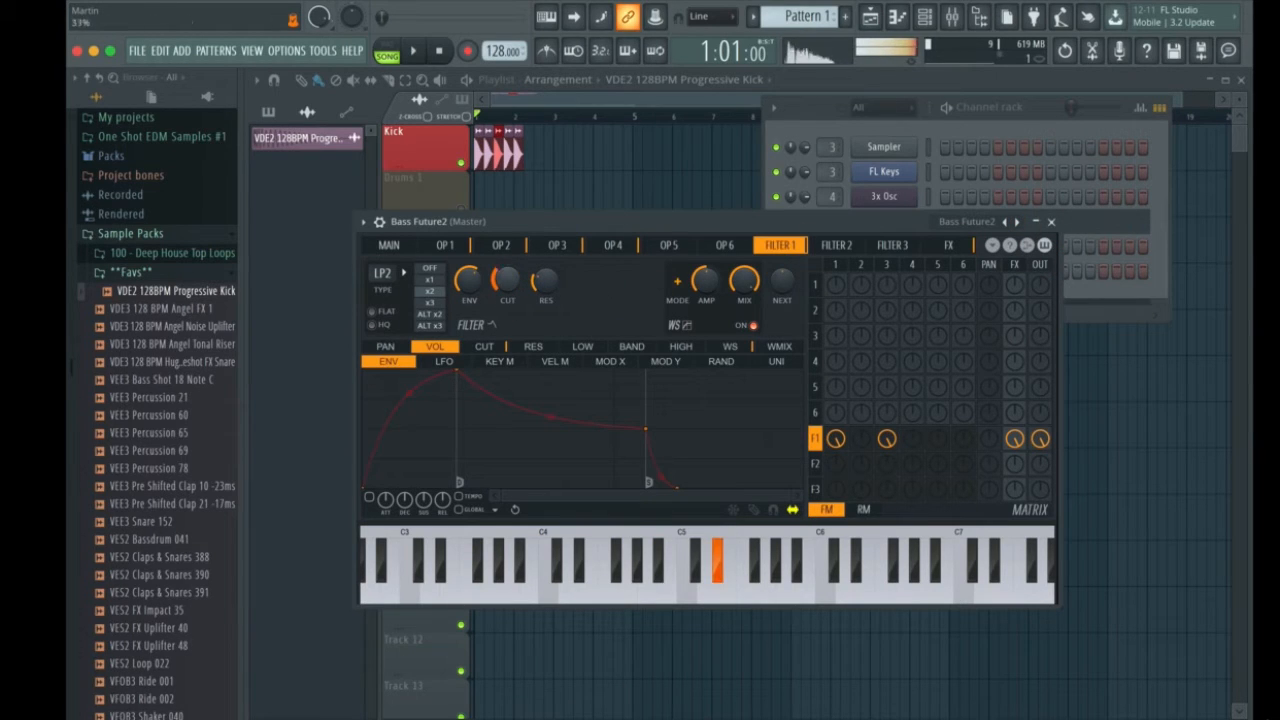
pyautogui.click(850, 252)
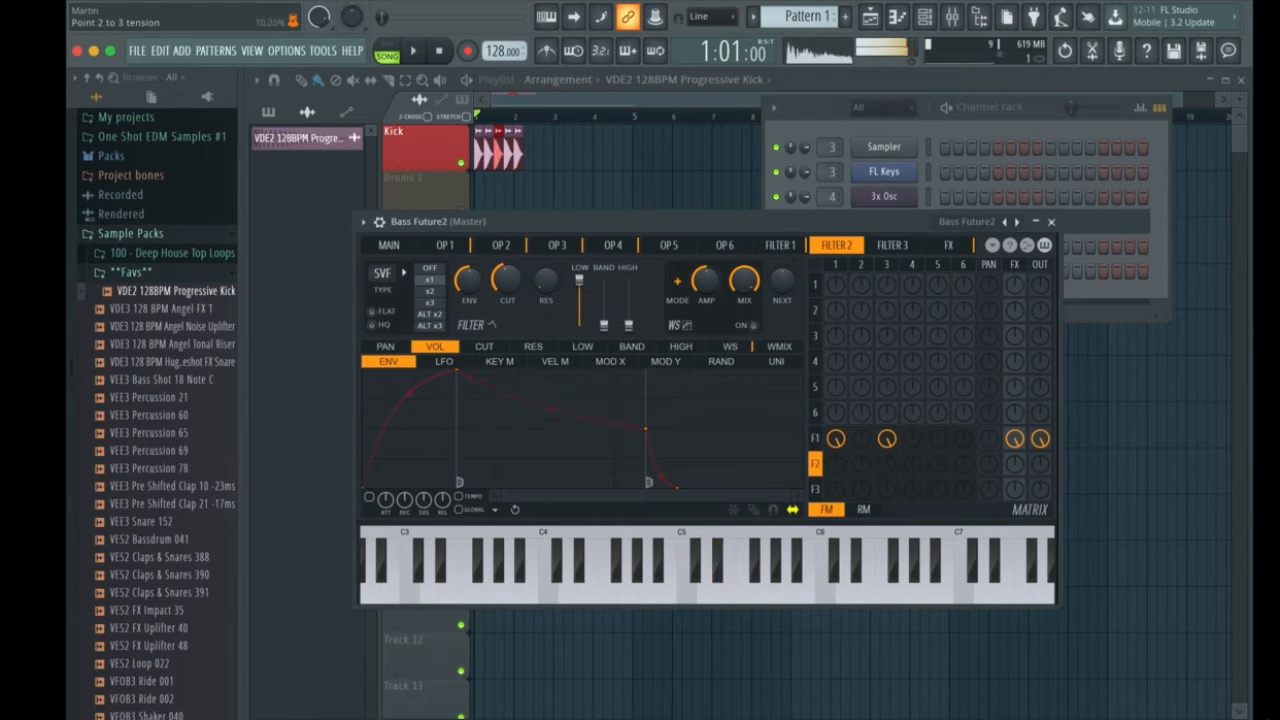
# Audition the following Sytrus presets one by one, from Bass Metallic through Bass Pad, Bass Serum and Cerbera saw to Click
pyautogui.click(1017, 222)
pyautogui.click(1017, 222)
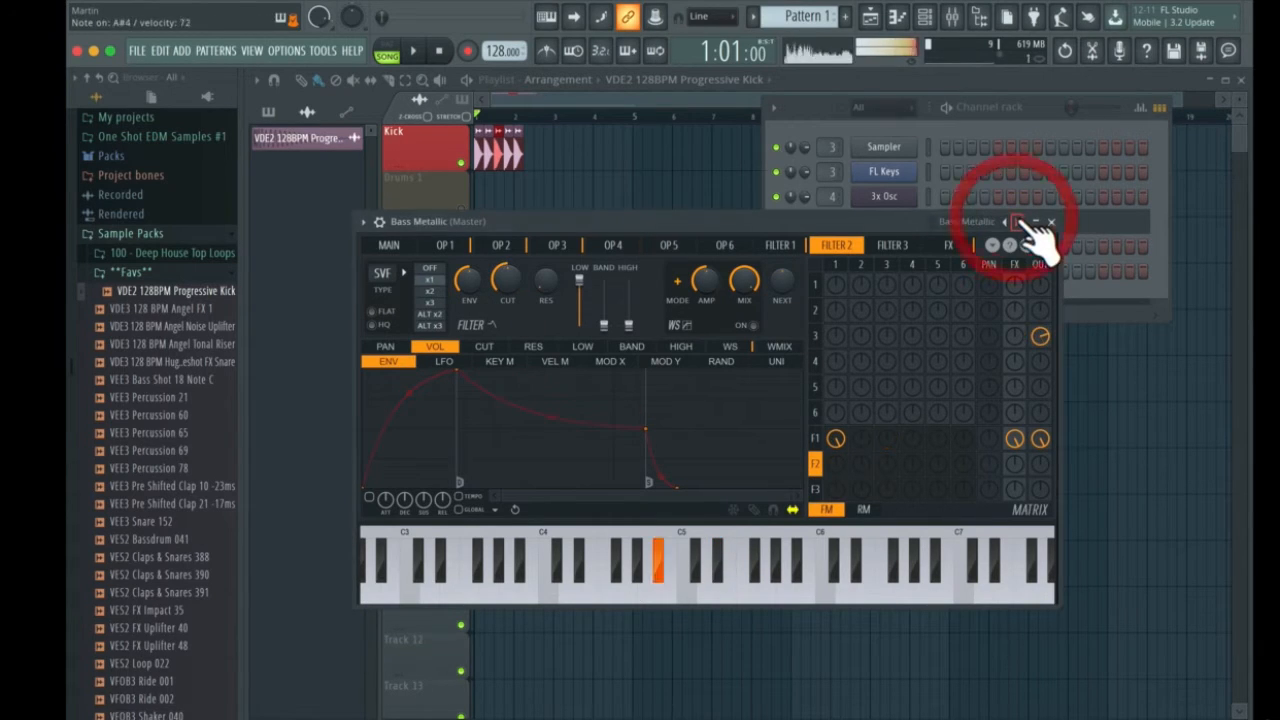
pyautogui.click(1017, 222)
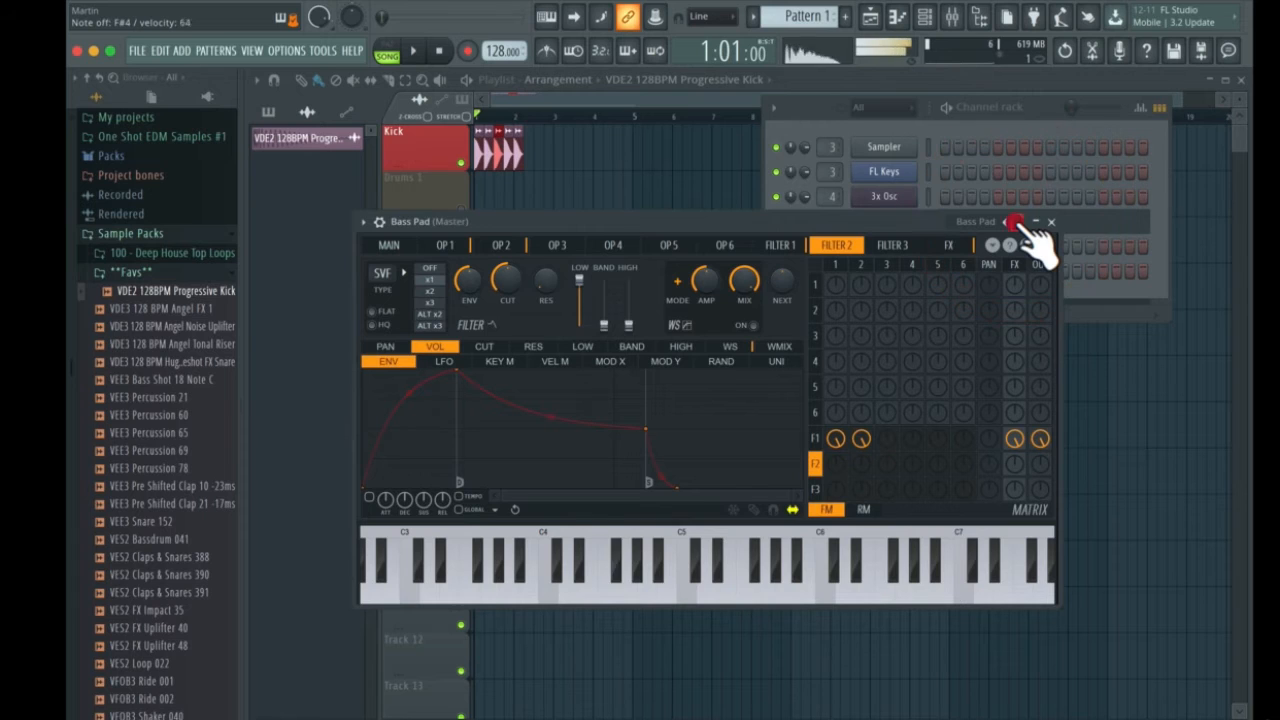
pyautogui.click(1017, 222)
pyautogui.click(1017, 222)
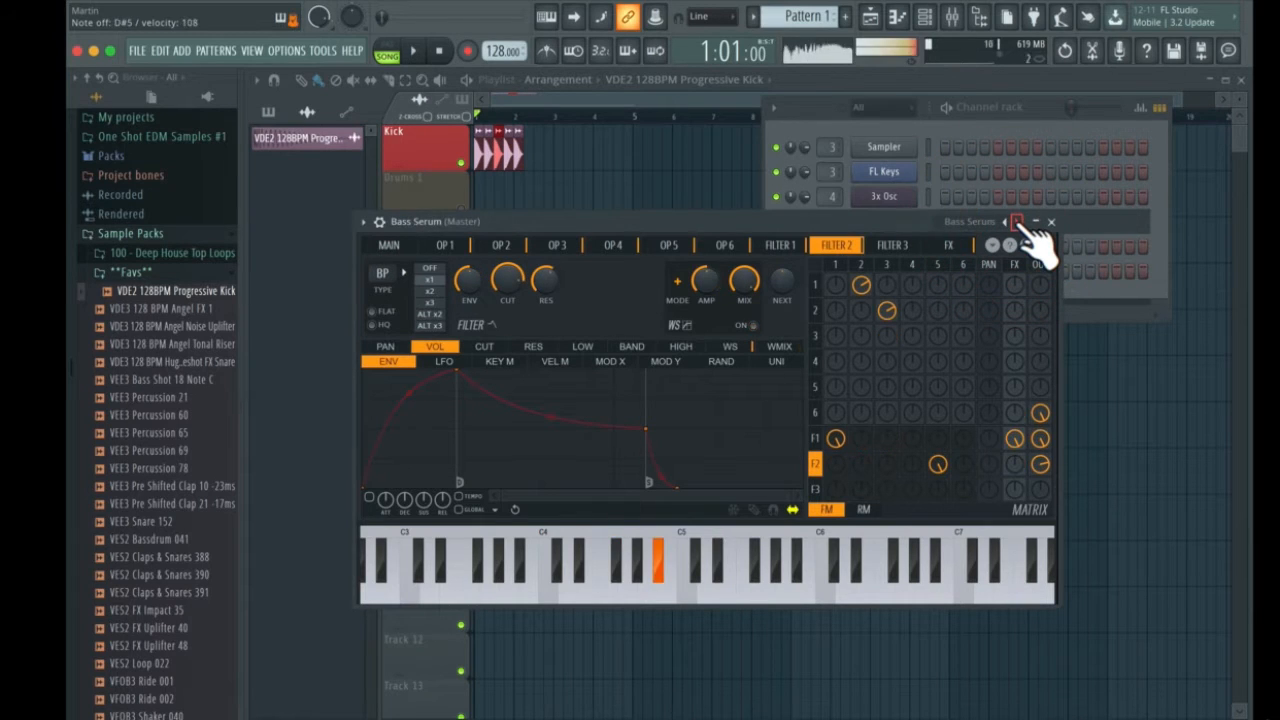
pyautogui.click(1017, 222)
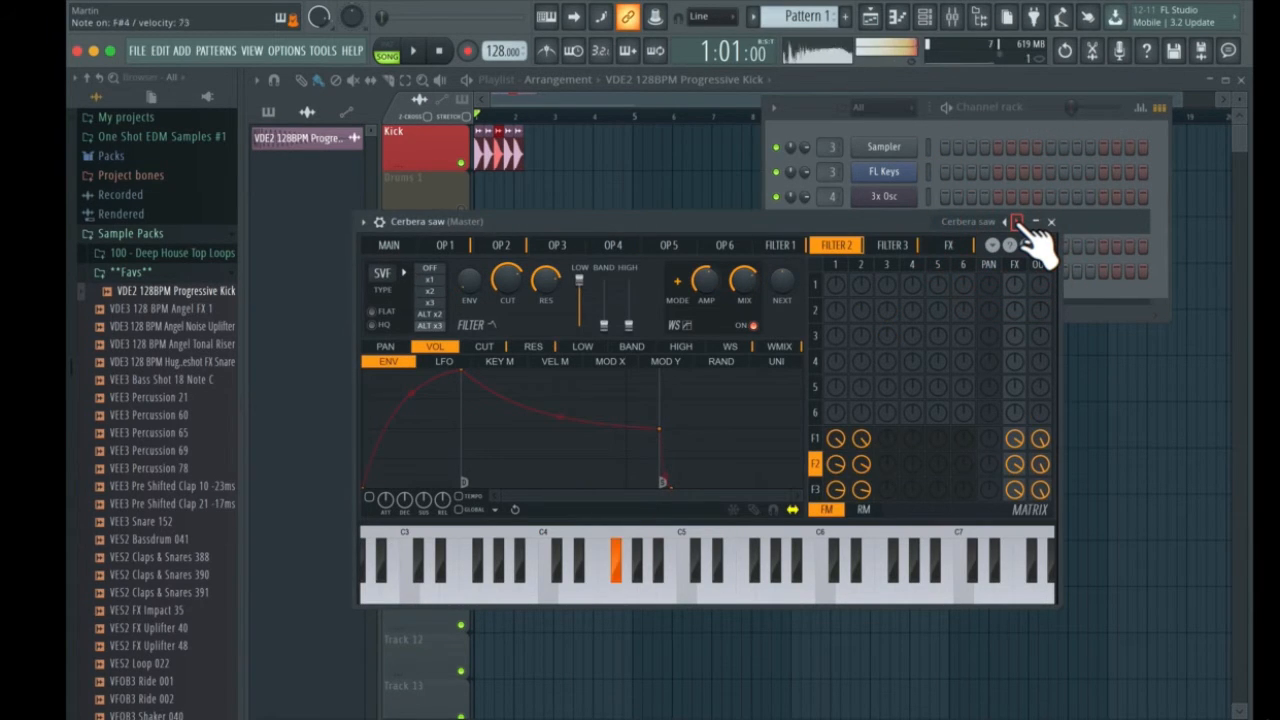
pyautogui.click(1017, 222)
# Audition further Sytrus presets, choosing Supersaw and comparing Trance pluck 3 with Trance pluck 2
pyautogui.click(998, 221)
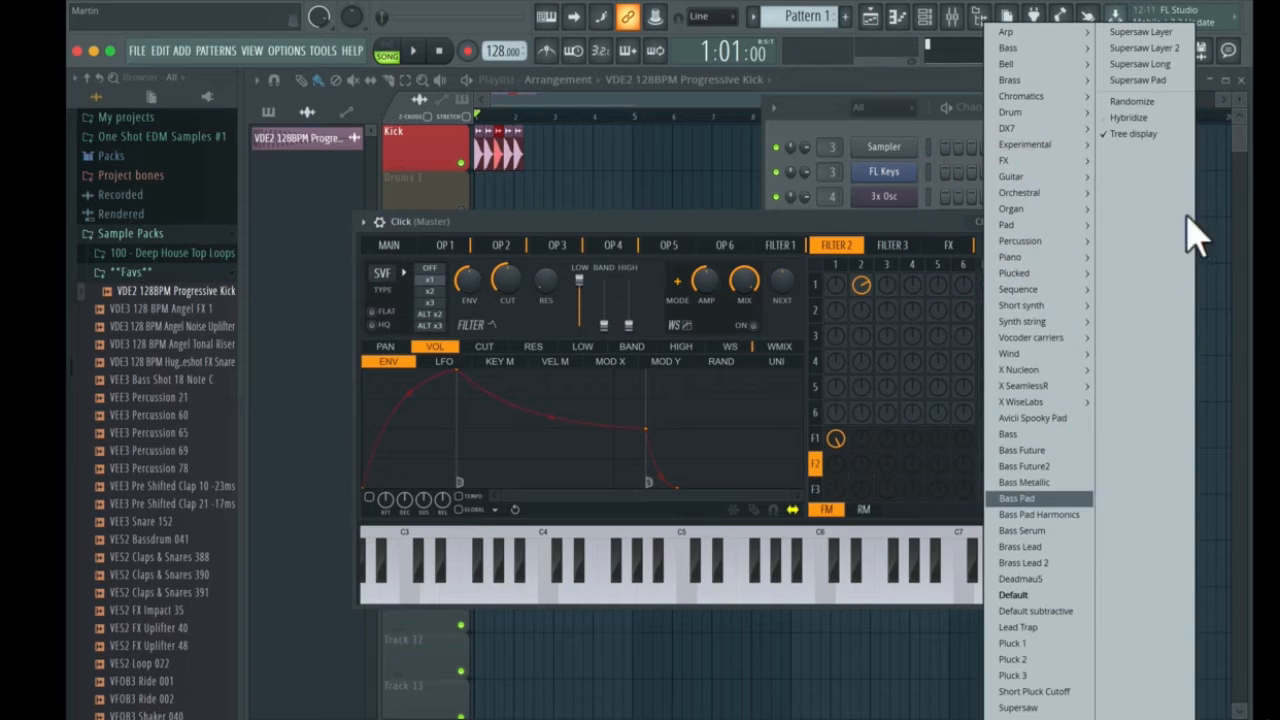
pyautogui.click(1020, 707)
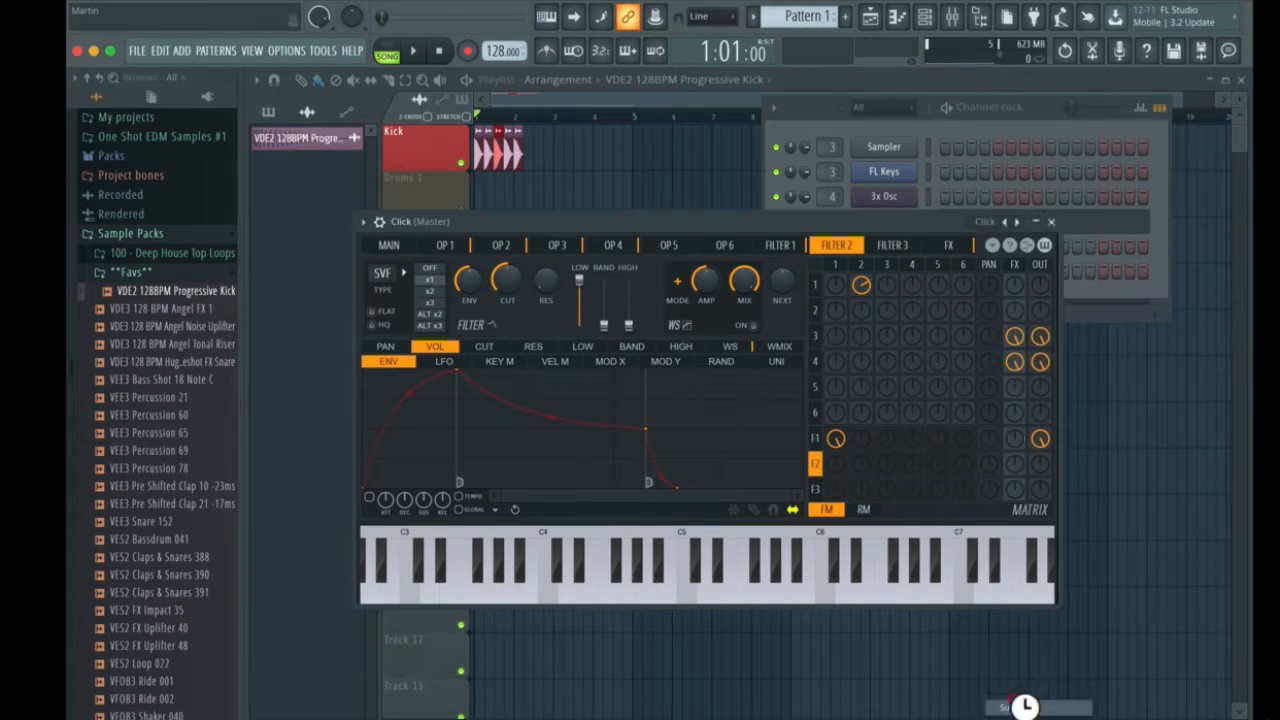
pyautogui.click(1016, 222)
pyautogui.click(1016, 222)
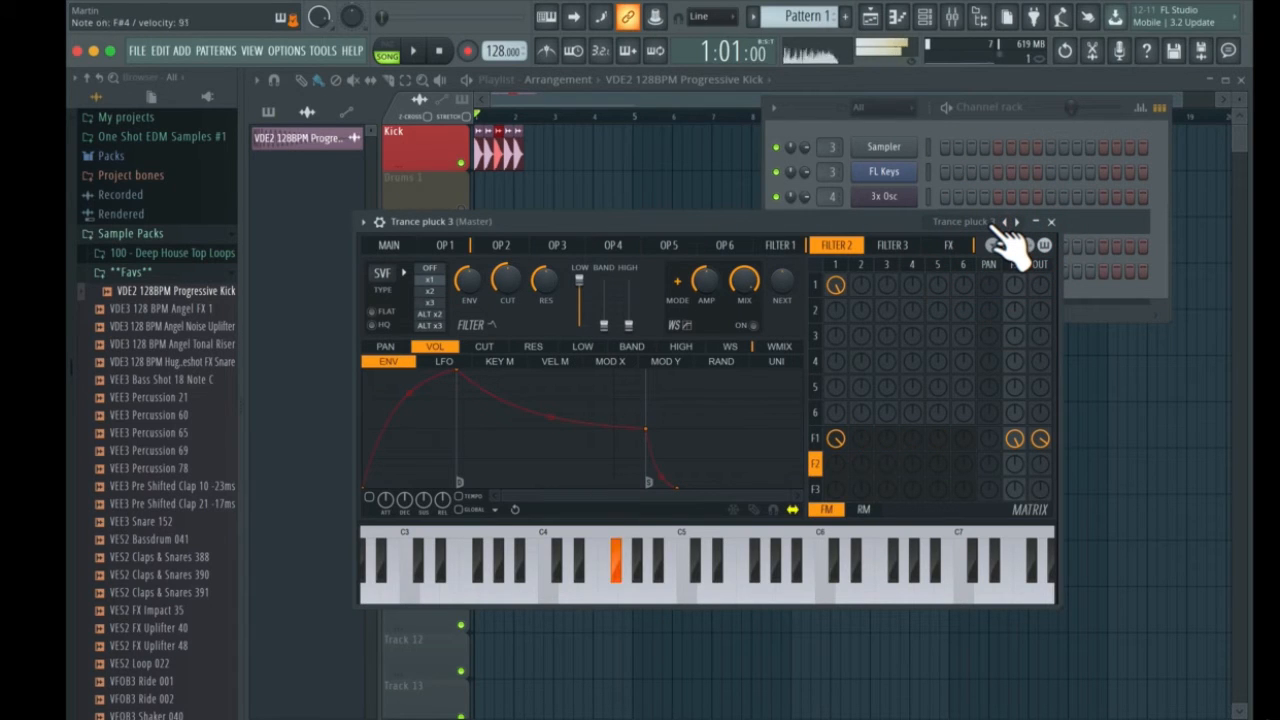
pyautogui.click(1004, 222)
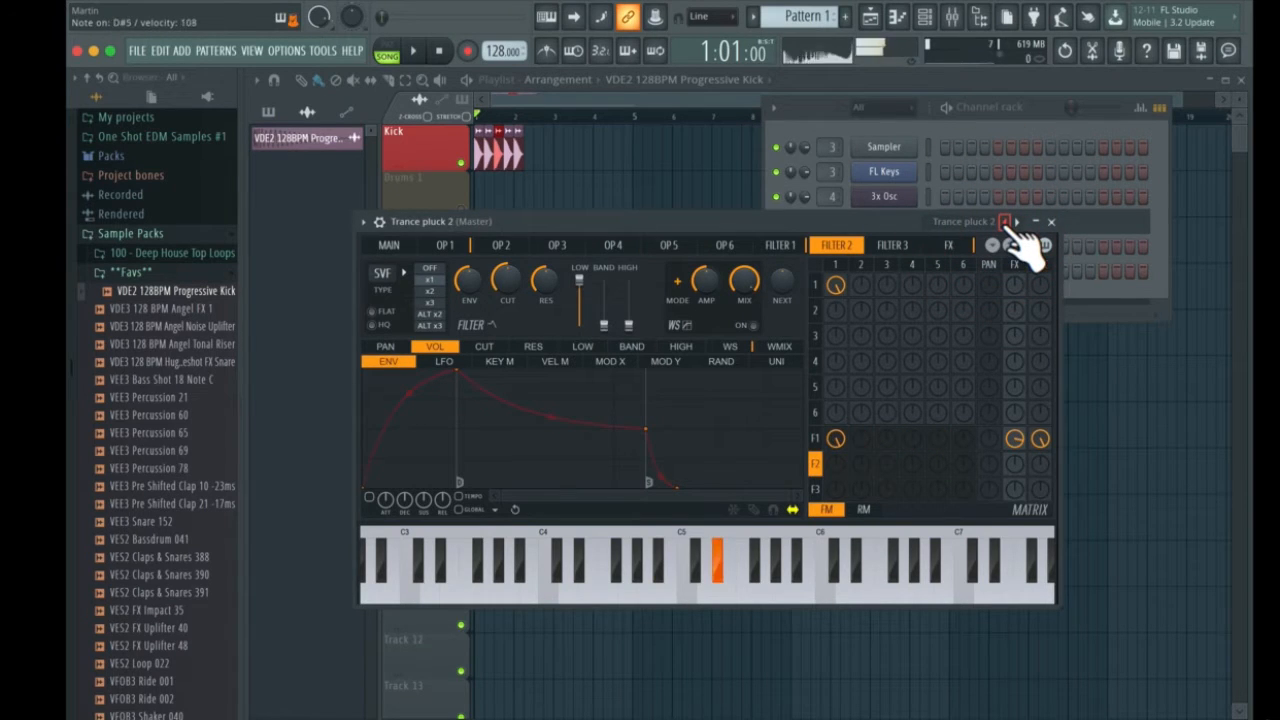
pyautogui.click(1018, 222)
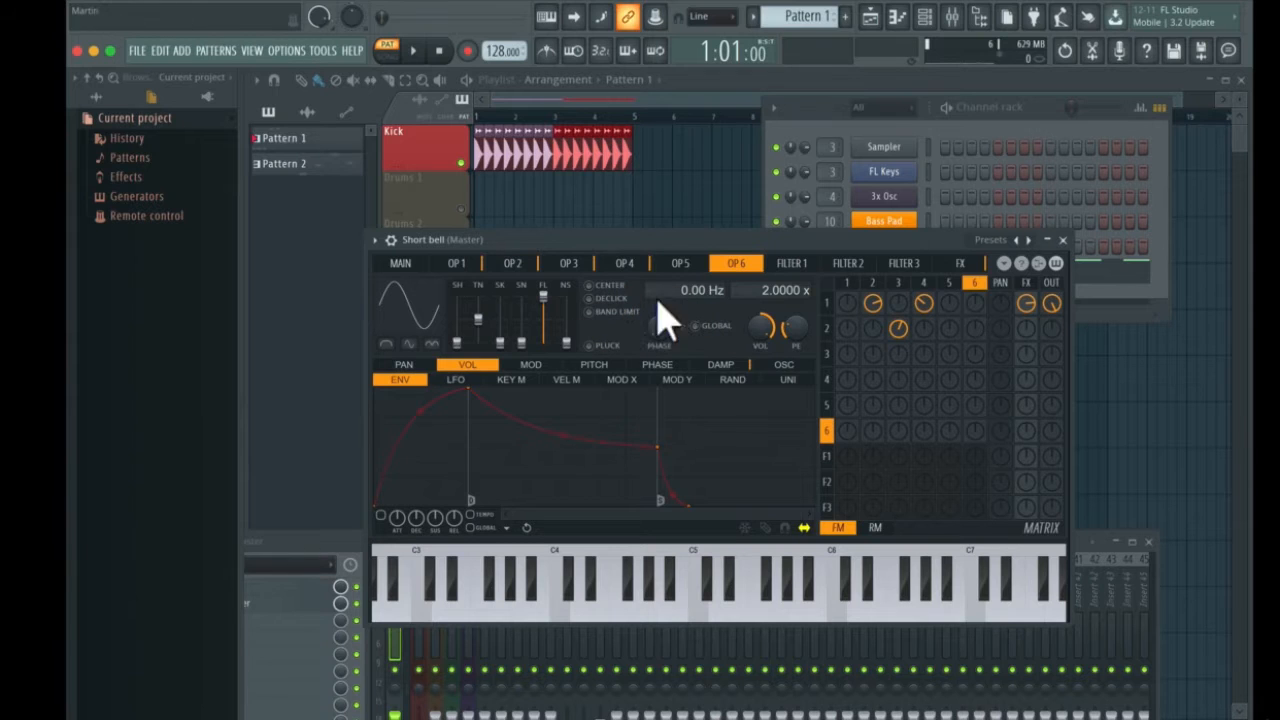
# Play Pattern 1 and examine the Short bell patch's main settings and its operators 1 to 6
pyautogui.press('space')
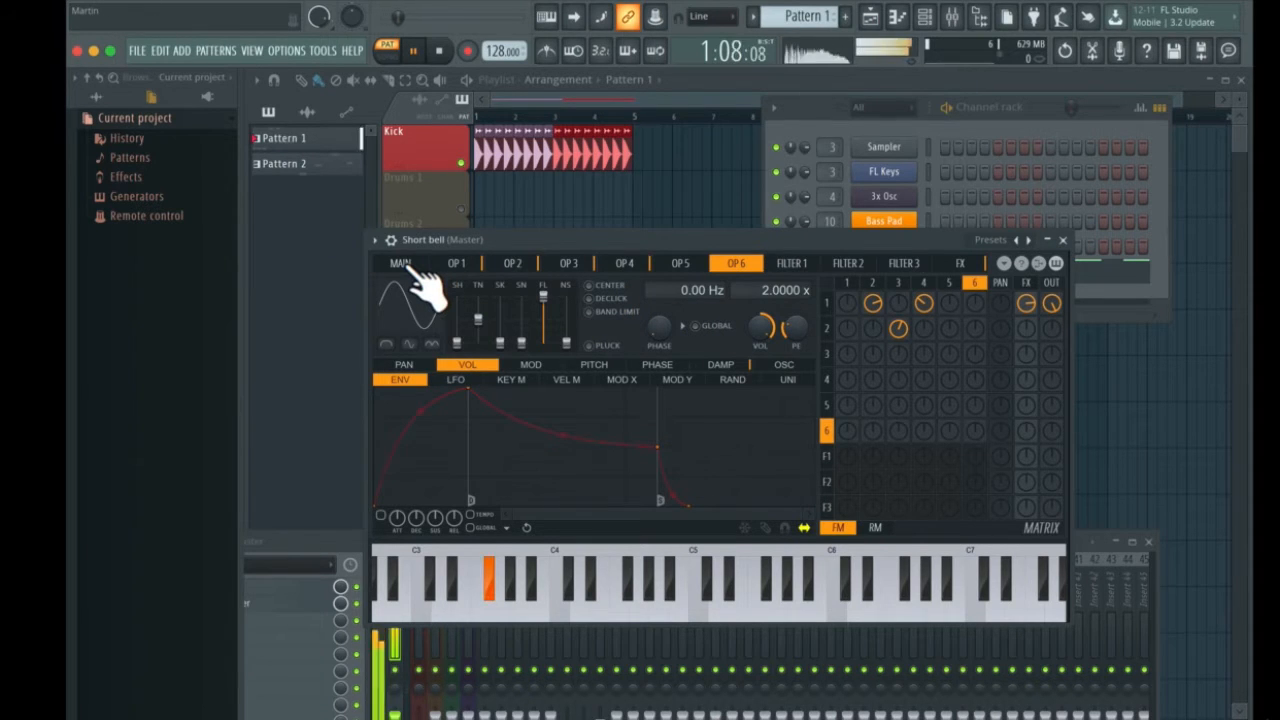
pyautogui.click(405, 265)
pyautogui.click(457, 264)
pyautogui.click(512, 264)
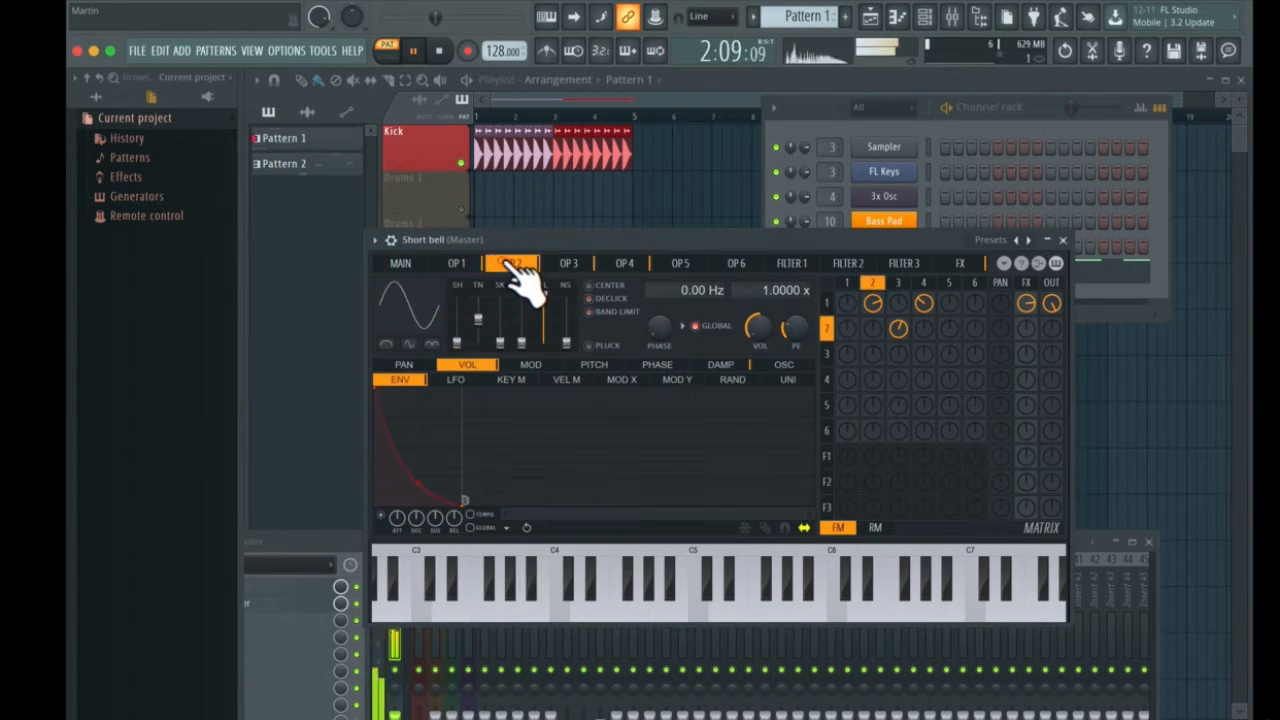
pyautogui.click(568, 264)
pyautogui.press('space')
pyautogui.click(624, 263)
pyautogui.click(680, 263)
pyautogui.click(736, 263)
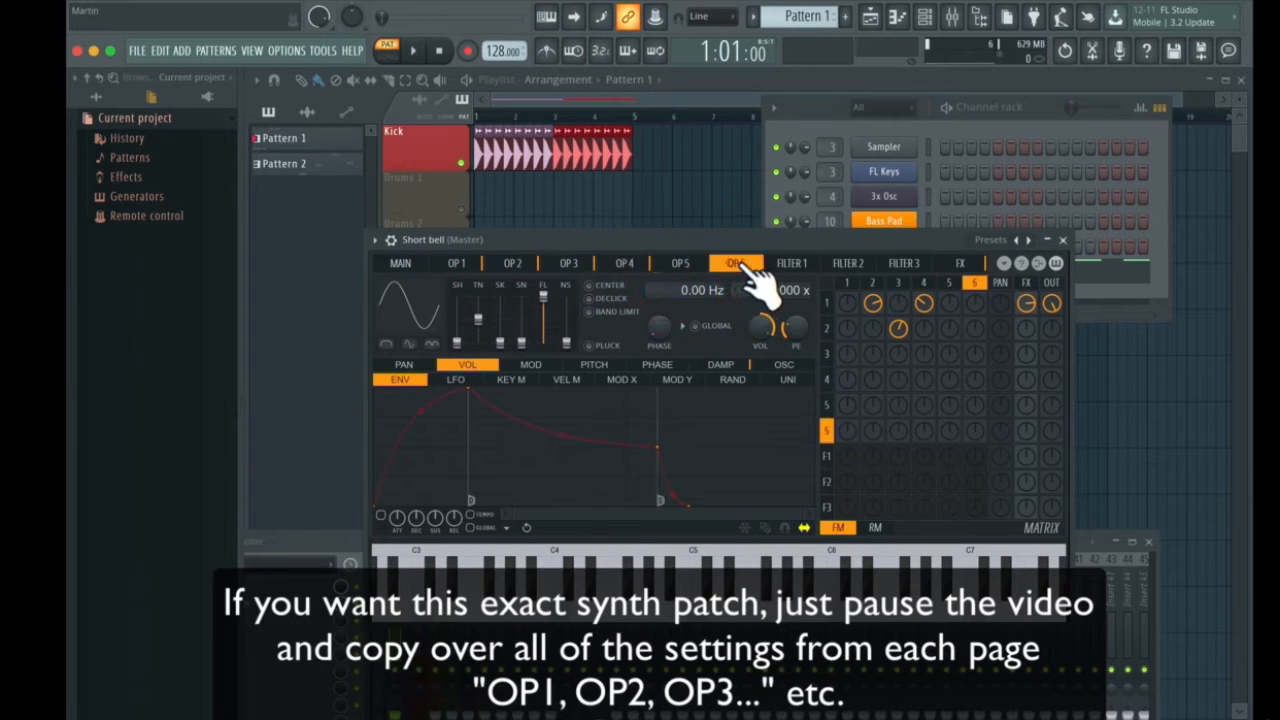
# Examine the Short bell patch's Filter 1 to 3 settings and review the operators in reverse order back to the main settings
pyautogui.click(791, 263)
pyautogui.click(848, 263)
pyautogui.click(904, 264)
pyautogui.click(848, 264)
pyautogui.click(791, 264)
pyautogui.click(736, 264)
pyautogui.click(680, 264)
pyautogui.click(624, 264)
pyautogui.click(566, 265)
pyautogui.click(512, 263)
pyautogui.click(457, 263)
pyautogui.click(400, 263)
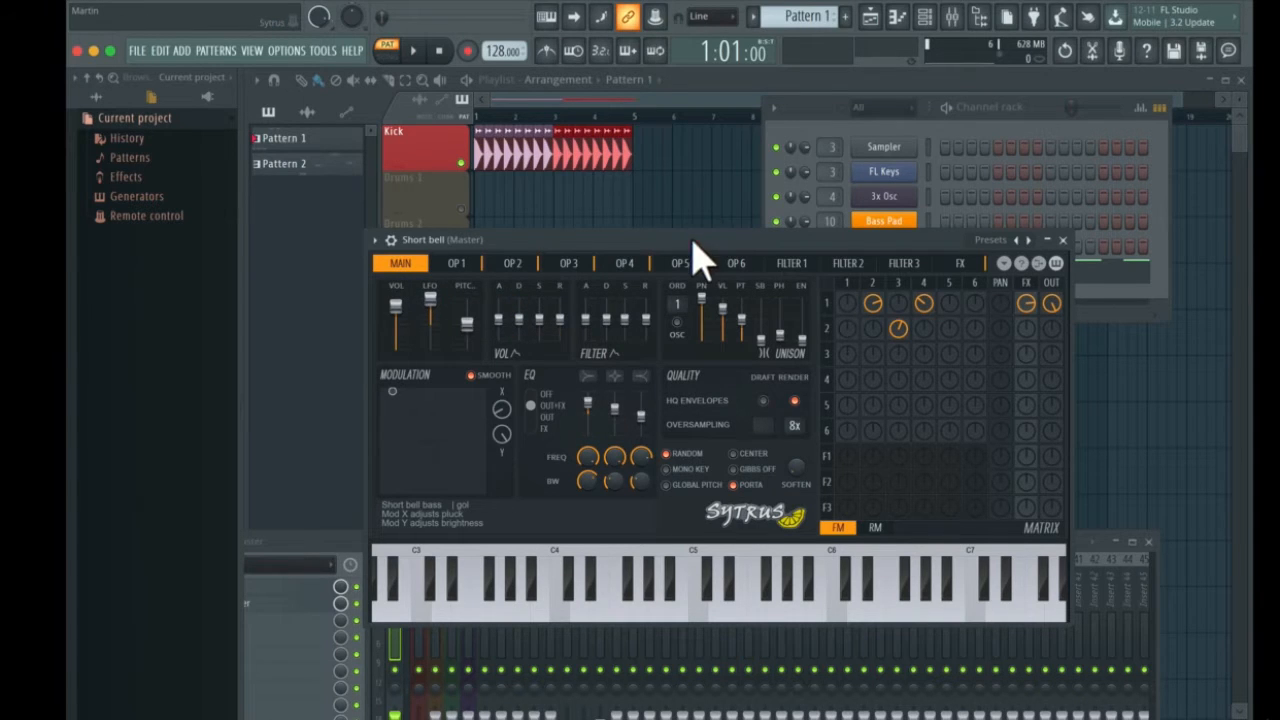
# Close the Short bell synth window, open the channel's notes in the piano roll beneath the channel rack, and play them
pyautogui.moveTo(695, 240); pyautogui.dragTo(651, 241)
pyautogui.click(1019, 243)
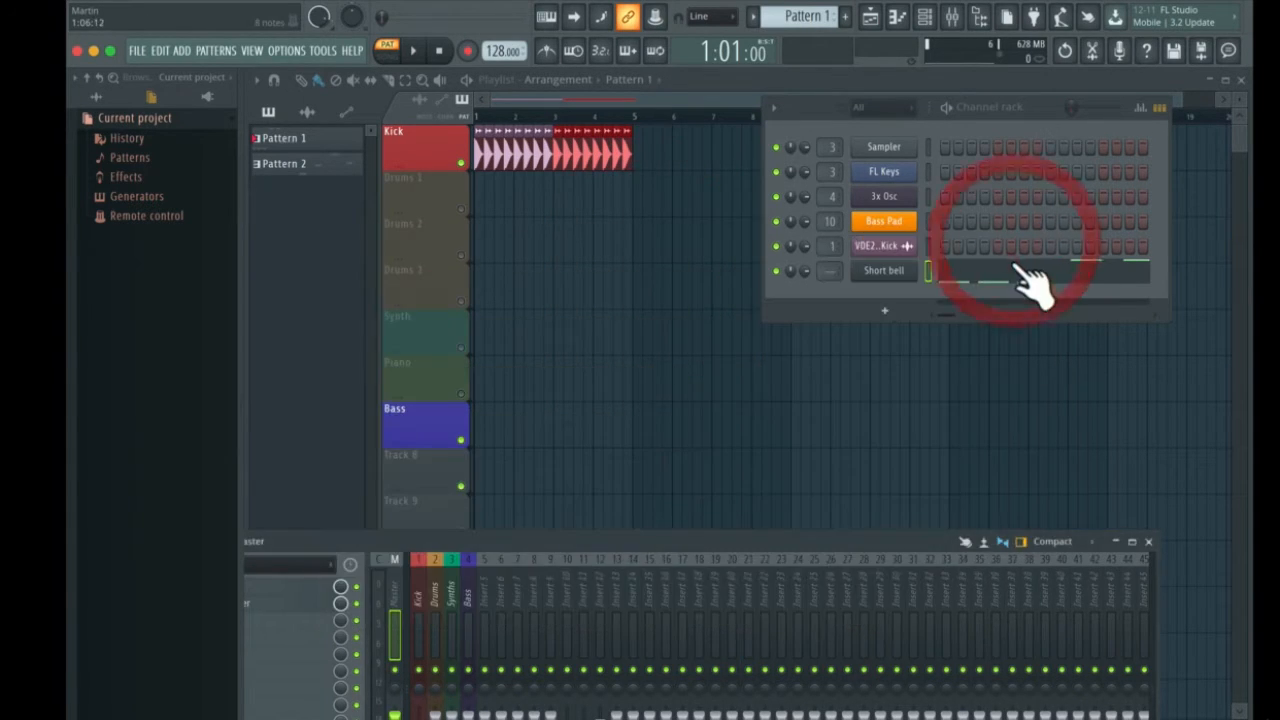
pyautogui.click(1003, 275)
pyautogui.moveTo(721, 243); pyautogui.dragTo(894, 329)
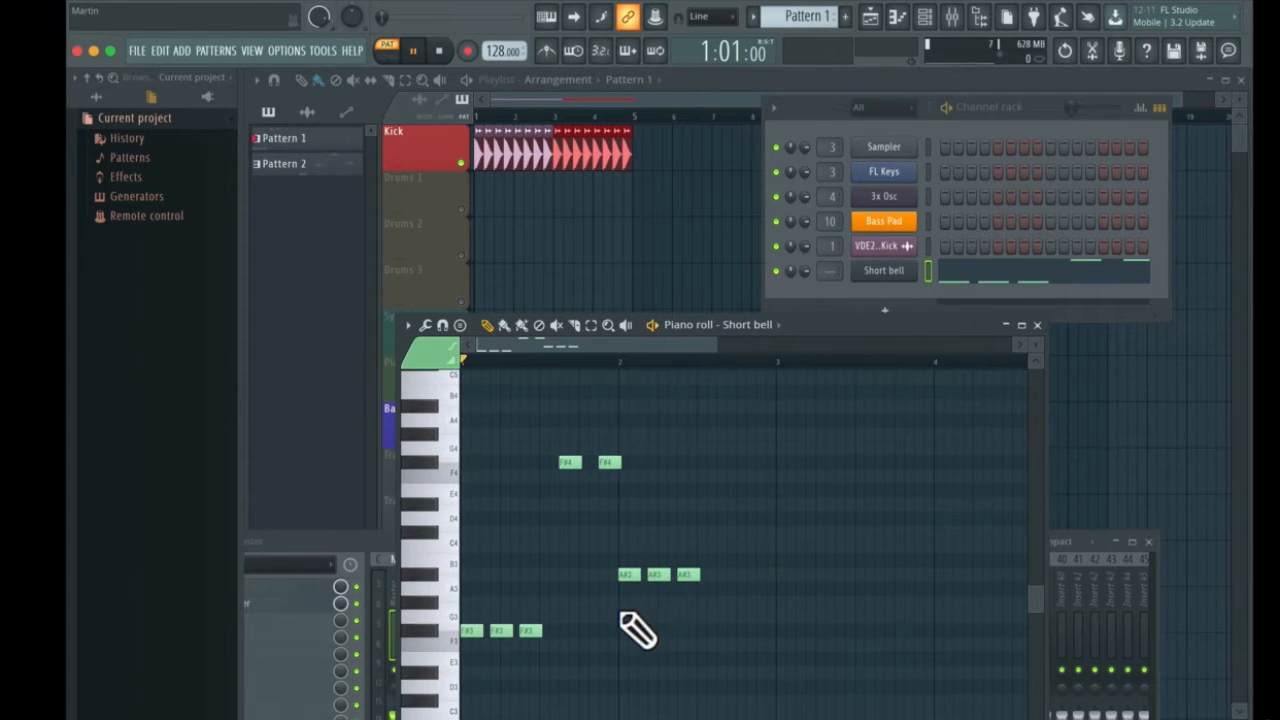
pyautogui.press('space')
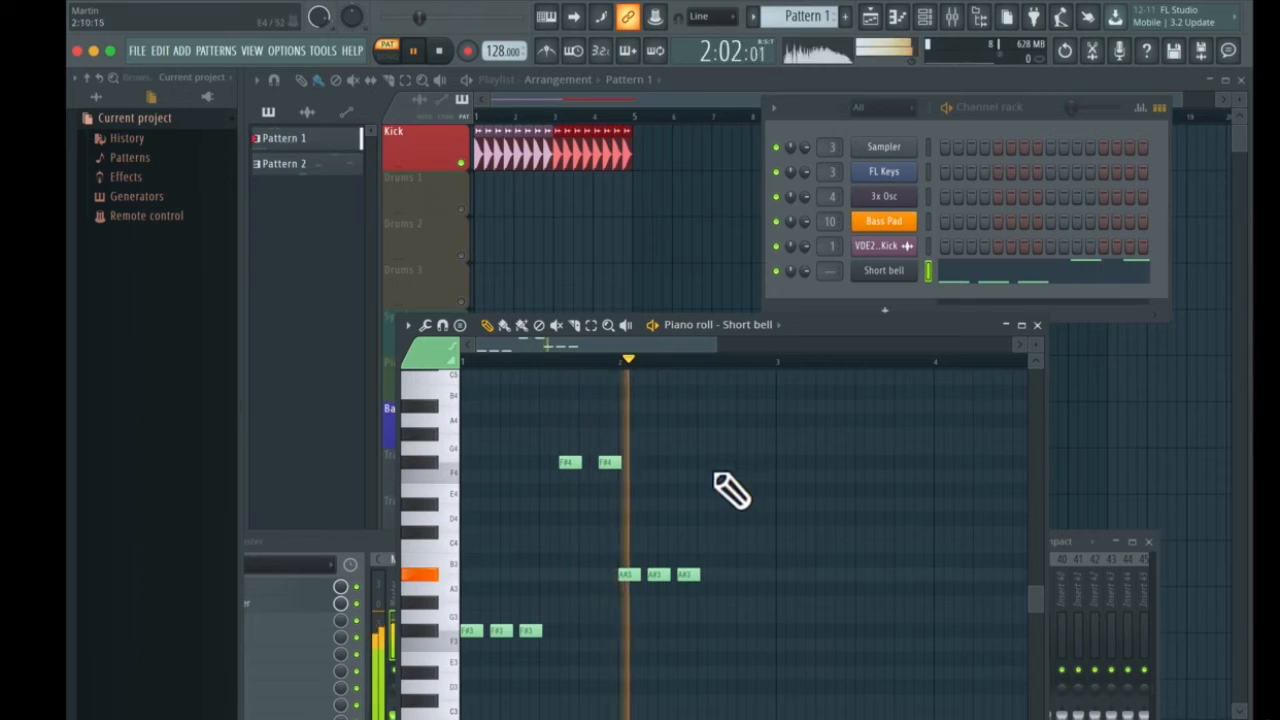
pyautogui.press('space')
# Add an A#4 note in the last quarter of bar 2, extend it to the start of bar 3, and play the pattern
pyautogui.click(745, 405)
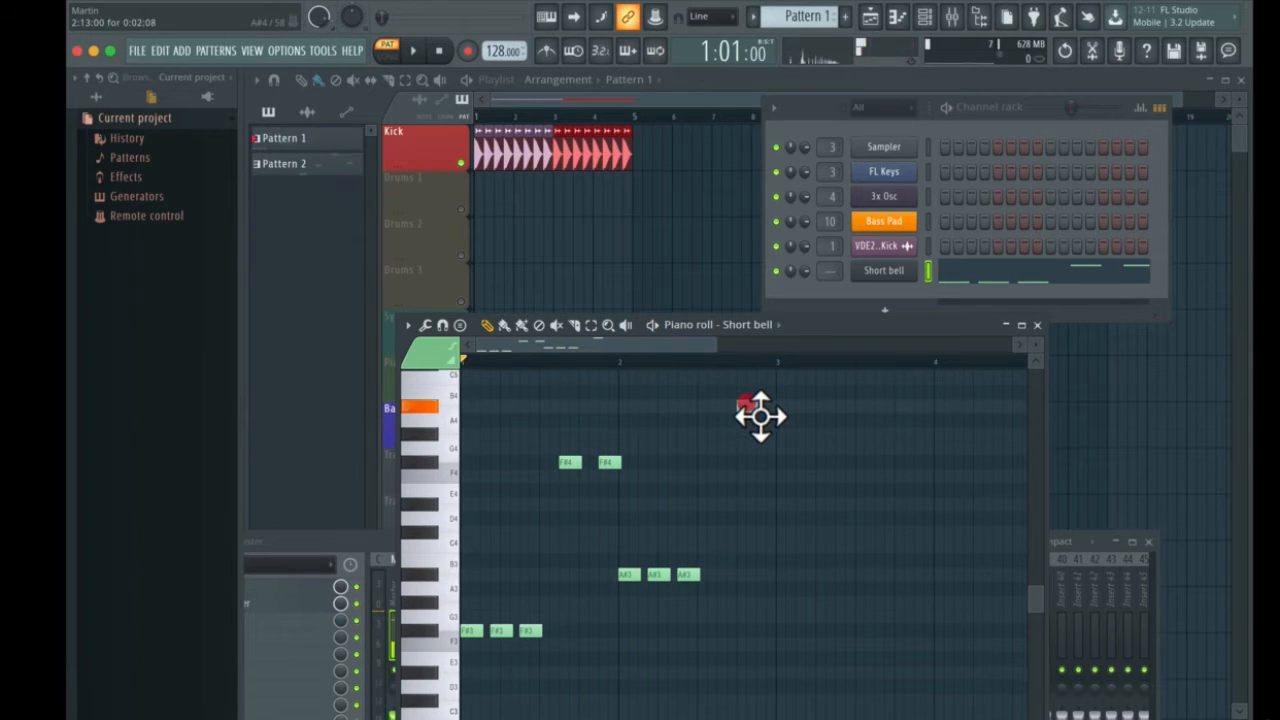
pyautogui.moveTo(776, 404); pyautogui.dragTo(772, 407)
pyautogui.press('space')
pyautogui.click(750, 407)
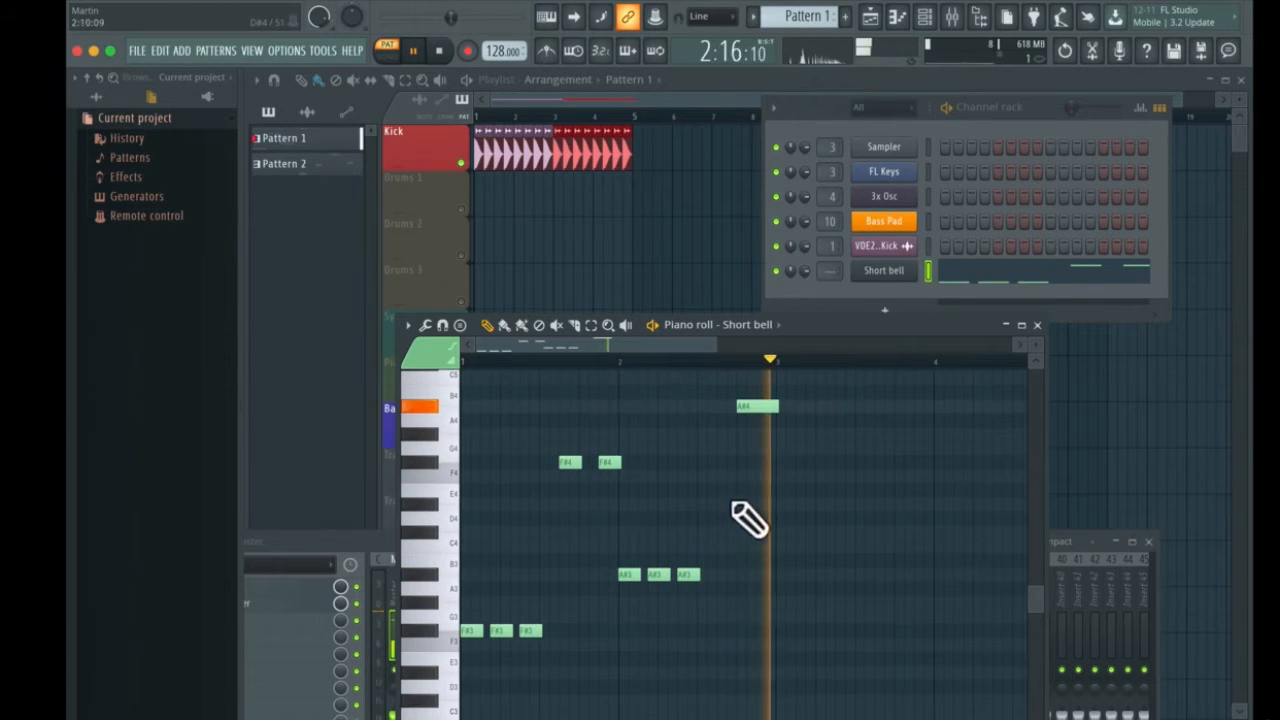
pyautogui.press('space')
# Add three evenly spaced D#4 notes from the start of bar 3, each shortened to a length of 0:02:08
pyautogui.moveTo(777, 531); pyautogui.dragTo(806, 512)
pyautogui.press('space')
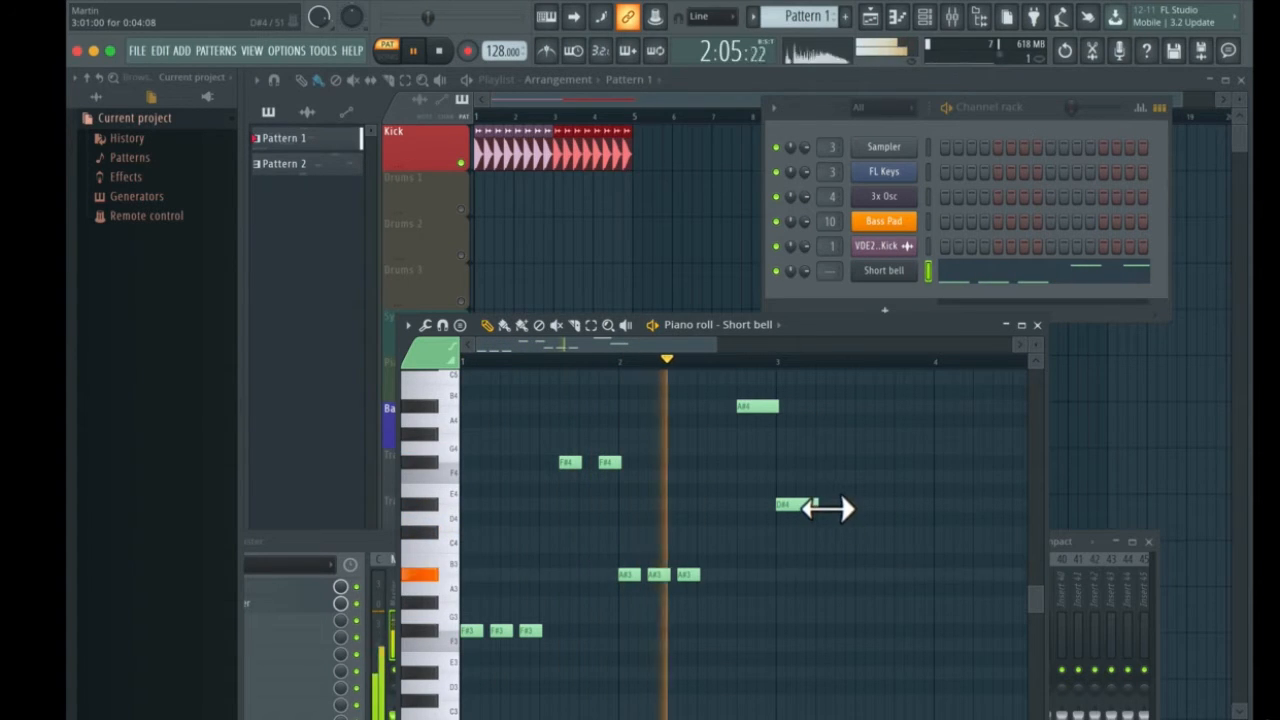
pyautogui.press('space')
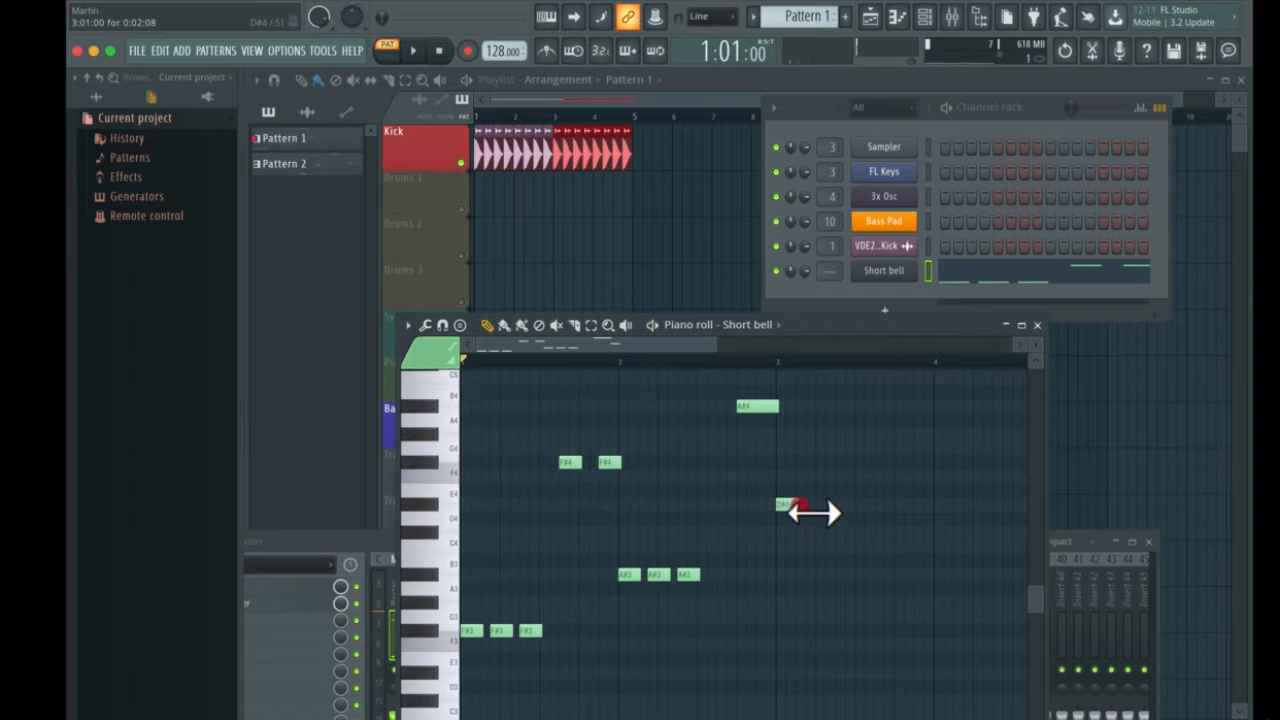
pyautogui.click(797, 506)
pyautogui.click(818, 505)
pyautogui.click(846, 505)
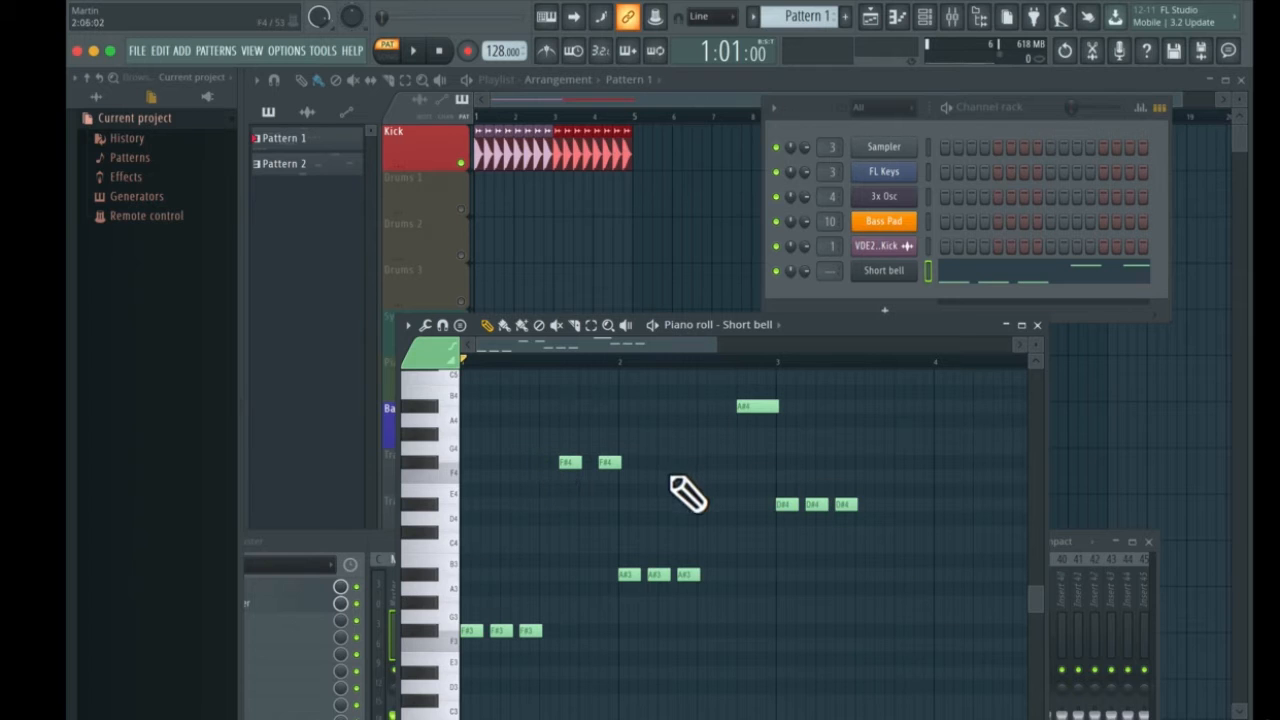
# Move the piano roll window up over the channel rack, add a fourth D#4 note at 3:13, and play the pattern
pyautogui.scroll(5, 880, 465)
pyautogui.scroll(-4, 905, 485)
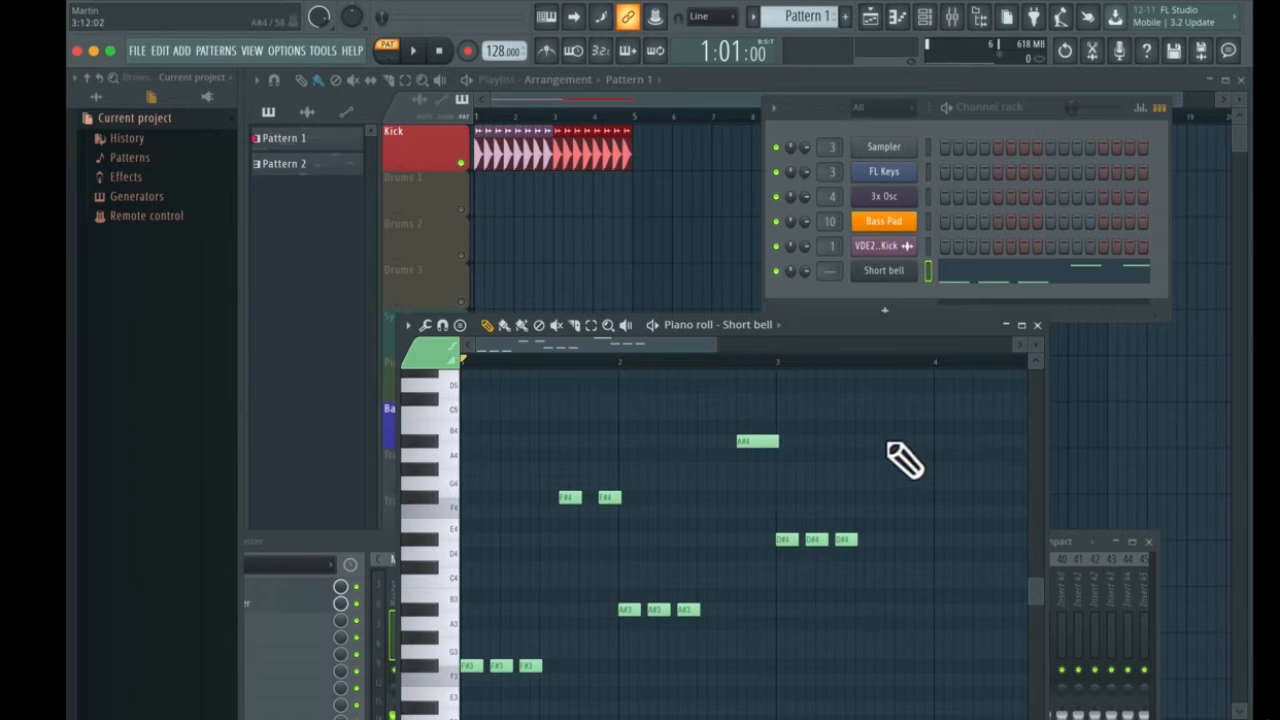
pyautogui.moveTo(974, 344); pyautogui.dragTo(894, 183)
pyautogui.moveTo(768, 347); pyautogui.dragTo(696, 347)
pyautogui.moveTo(815, 330); pyautogui.dragTo(812, 232)
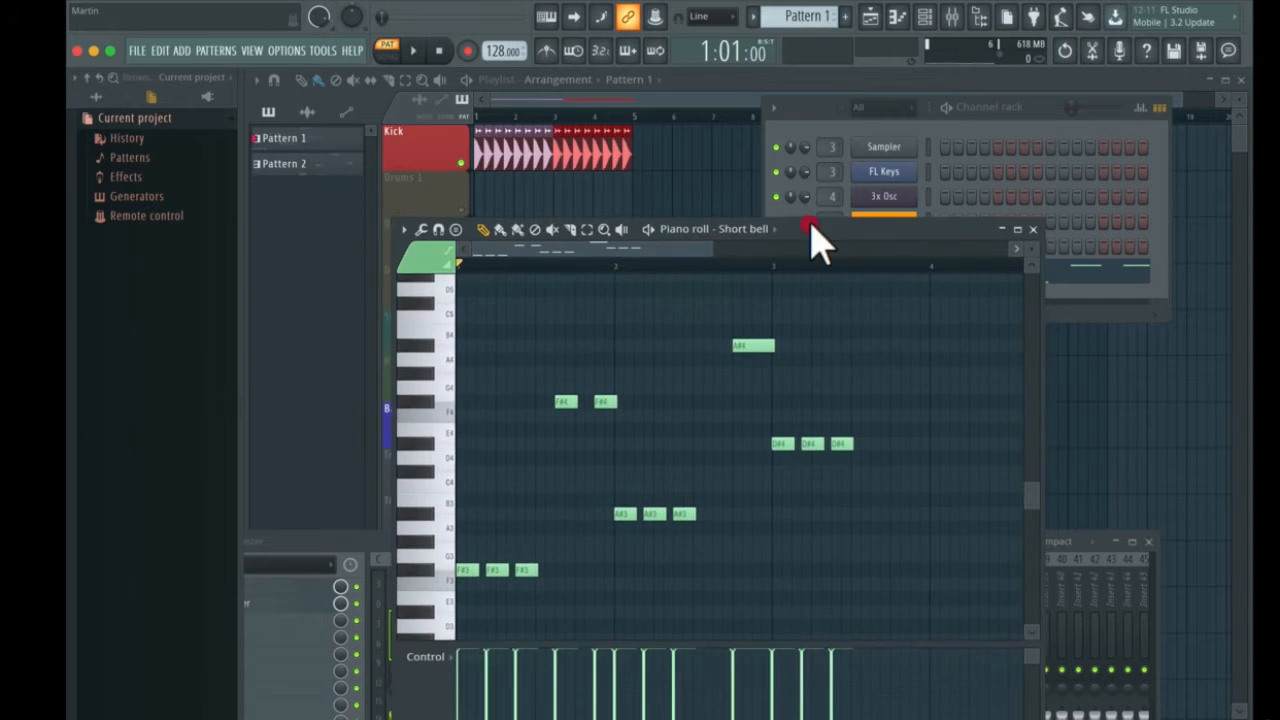
pyautogui.click(903, 449)
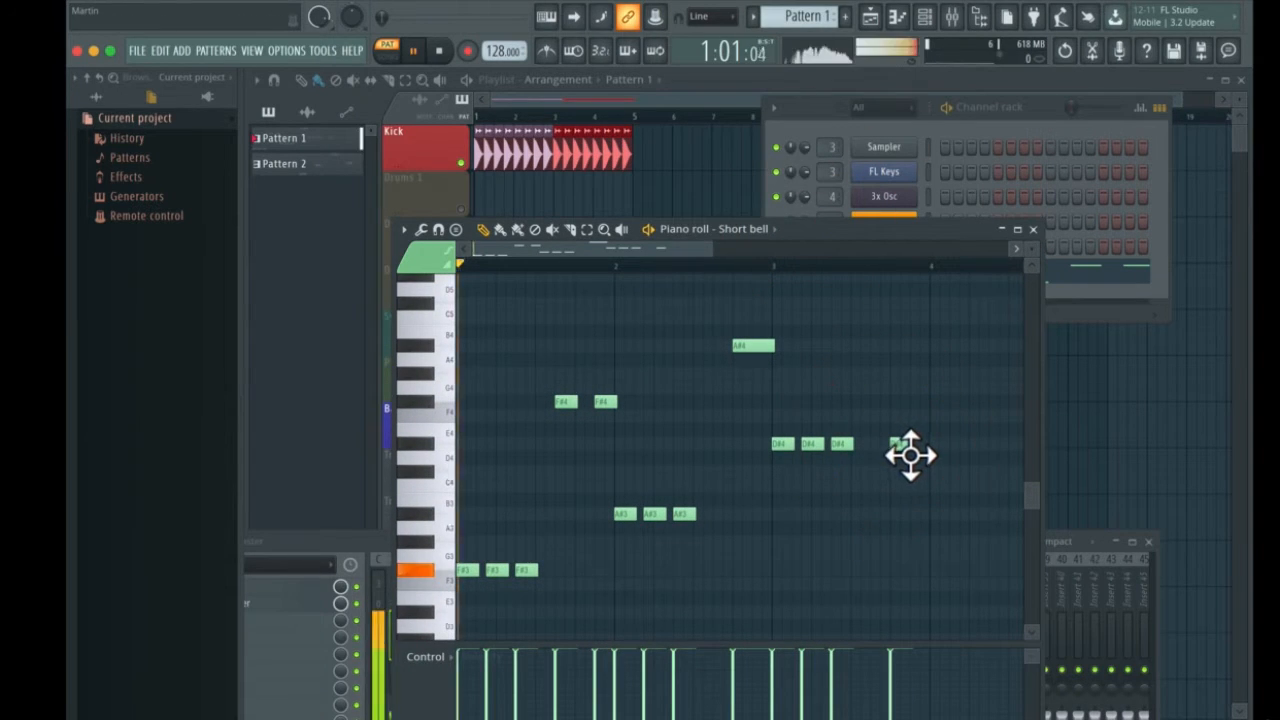
pyautogui.press('space')
# Play the Short bell melody several times from the end of bar 2 and from the start of bar 3
pyautogui.click(746, 263)
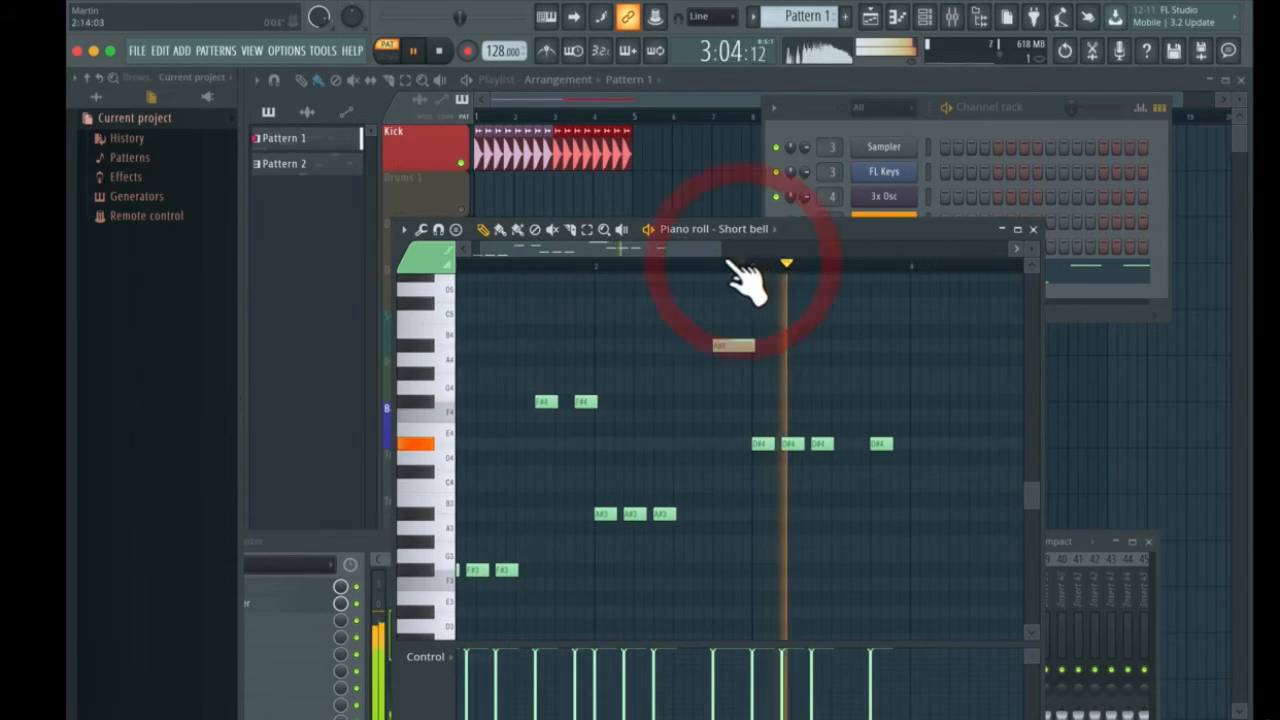
pyautogui.press('space')
pyautogui.press('space')
pyautogui.press('space')
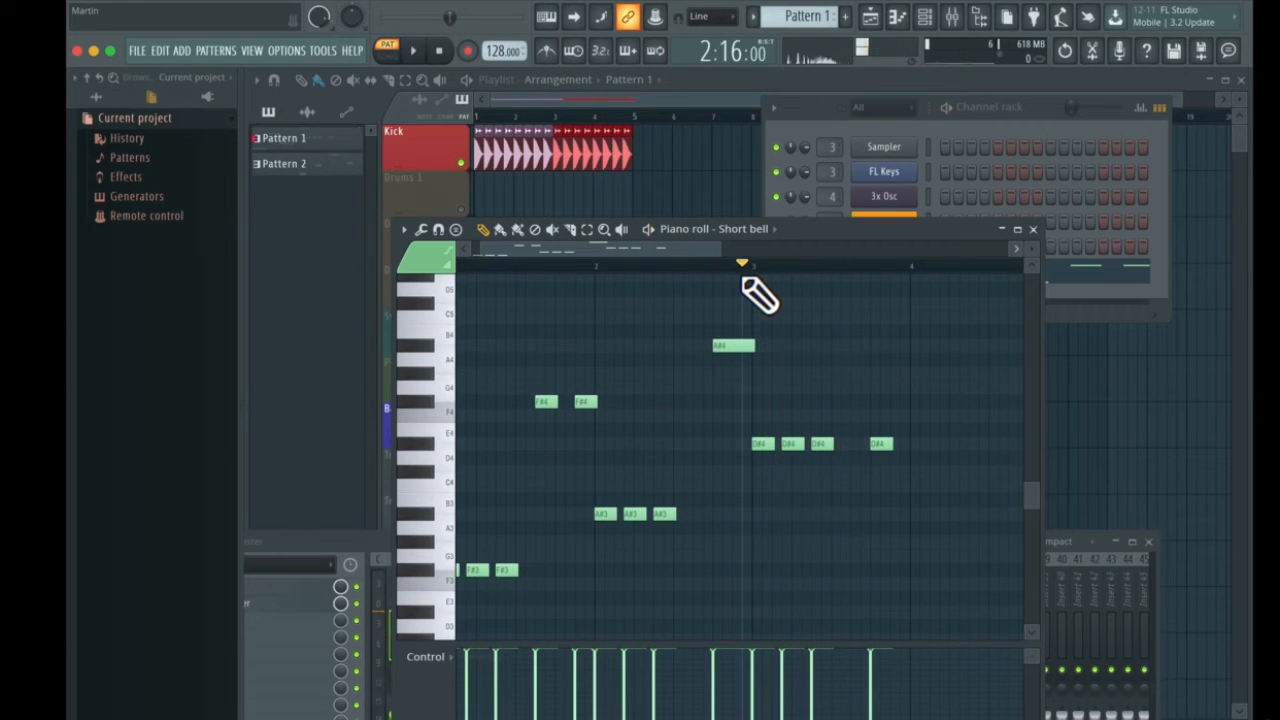
pyautogui.moveTo(749, 266)
pyautogui.mouseDown()
pyautogui.moveTo(571, 264)
pyautogui.moveTo(752, 268)
pyautogui.mouseUp()
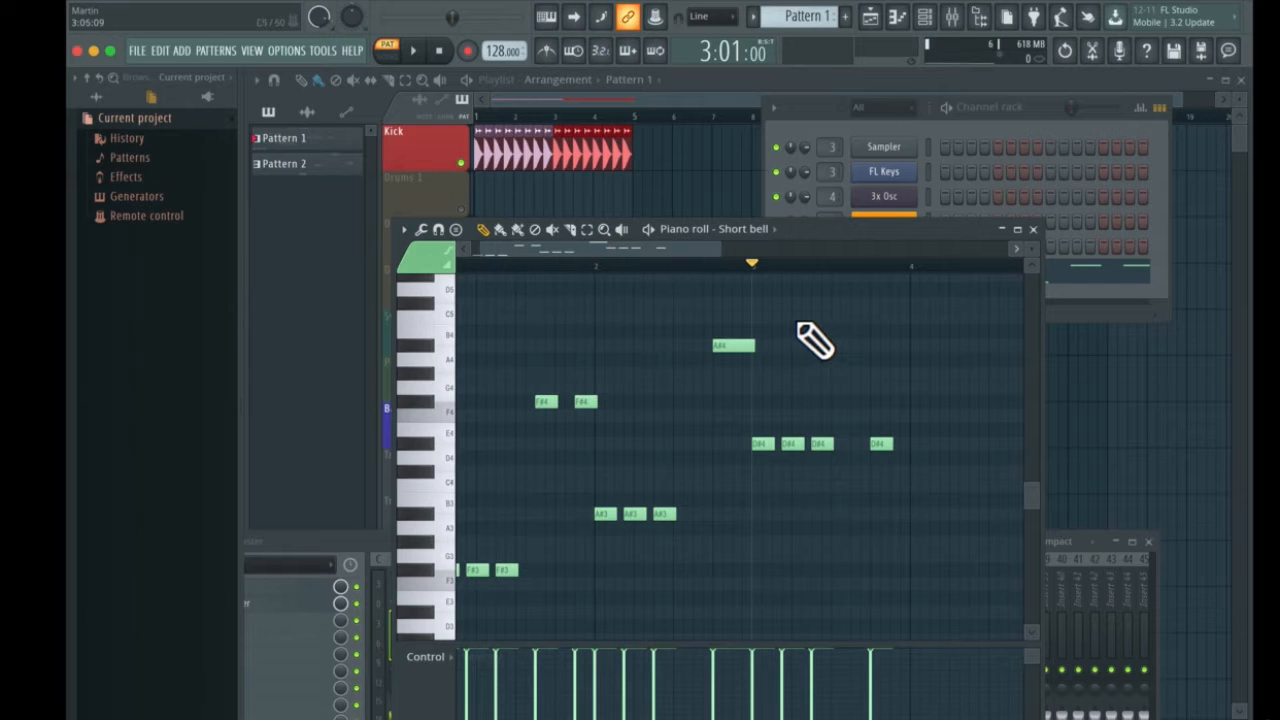
pyautogui.press('space')
pyautogui.press('space')
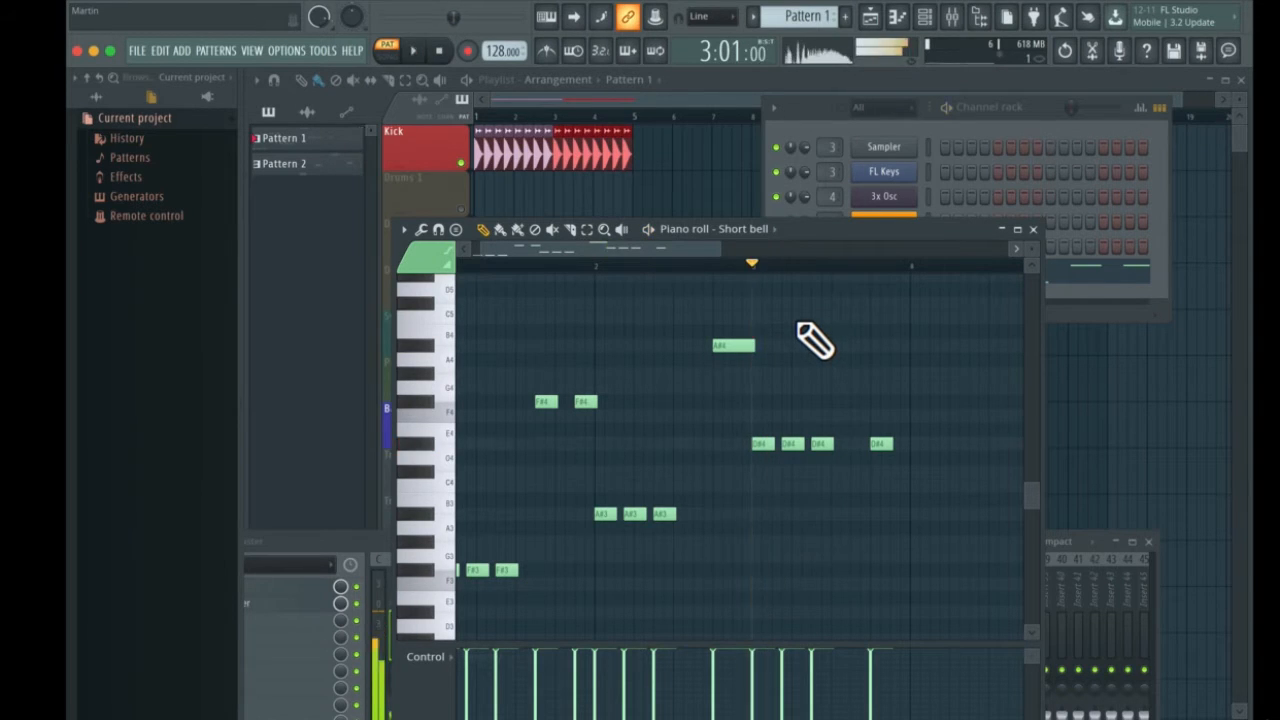
pyautogui.press('space')
pyautogui.press('space')
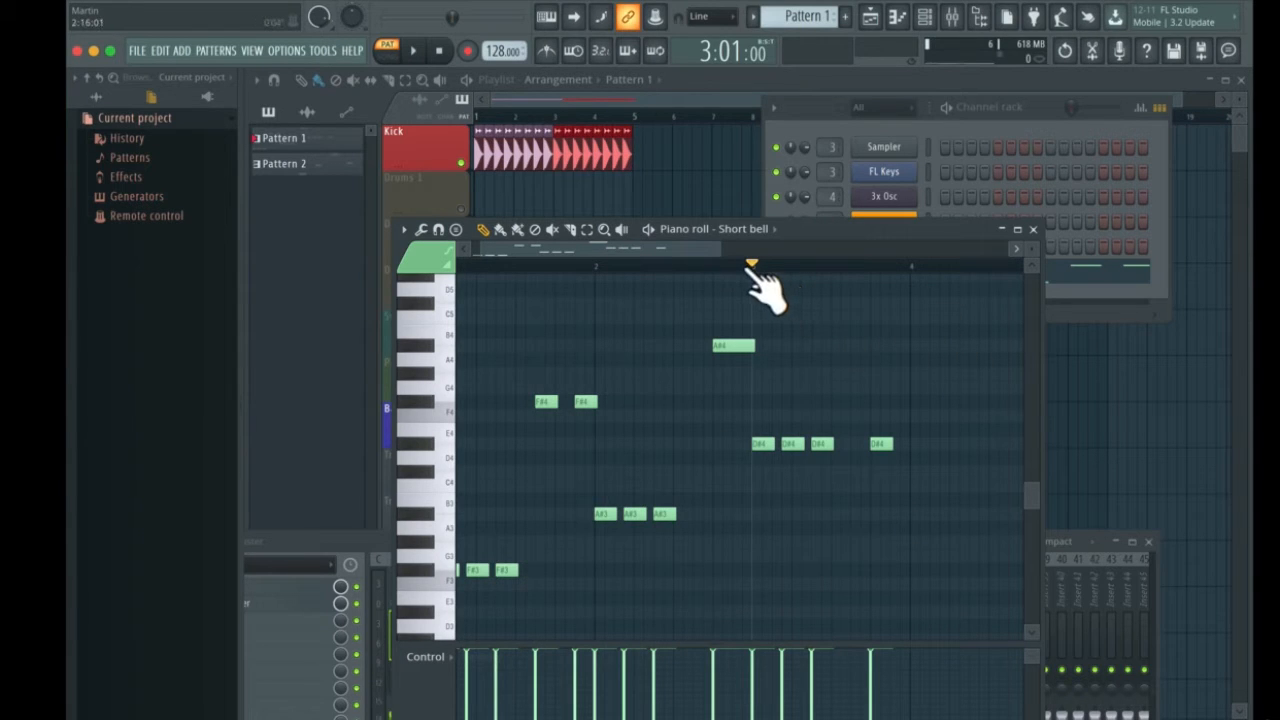
pyautogui.press('space')
pyautogui.press('space')
# Play the melody from the end of bar 1 a few times, and once from the beginning of the pattern
pyautogui.click(575, 268)
pyautogui.press('space')
pyautogui.press('space')
pyautogui.press('space')
pyautogui.press('space')
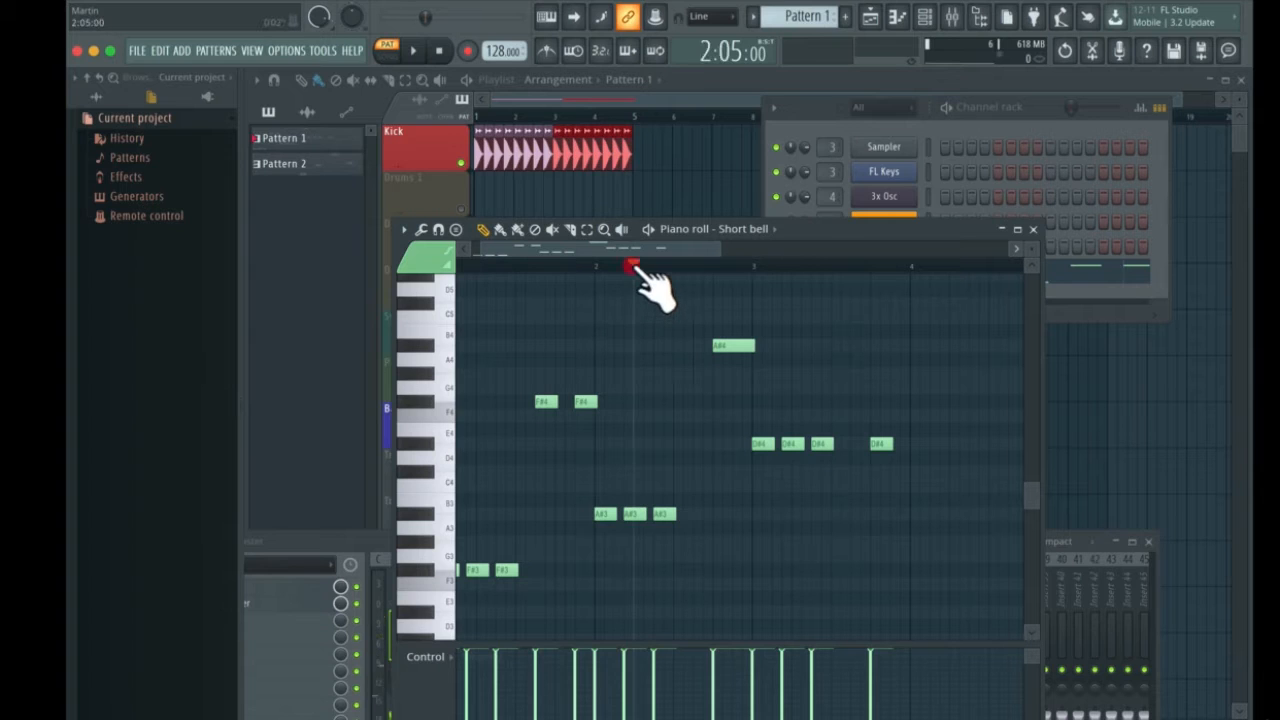
pyautogui.moveTo(634, 267); pyautogui.dragTo(139, 275)
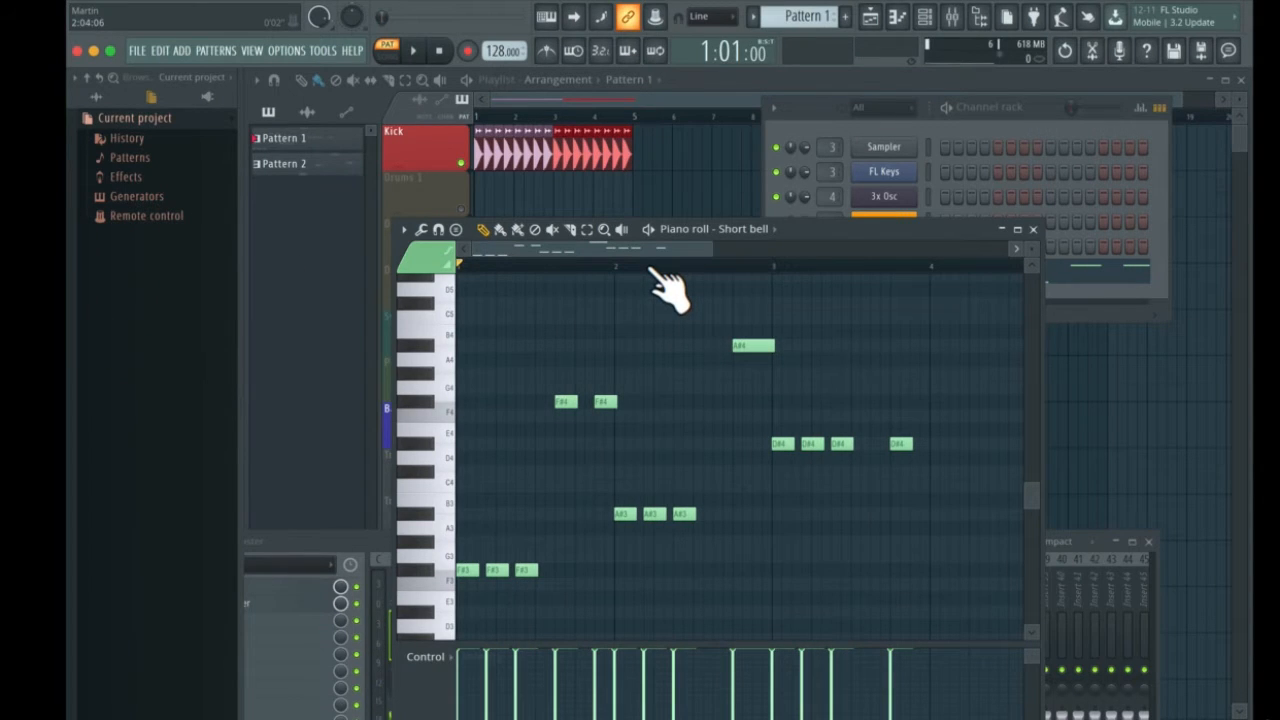
pyautogui.press('space')
pyautogui.press('space')
# Play the D#4 phrase repeatedly from the start of bar 3, and the whole pattern once from its beginning
pyautogui.click(771, 266)
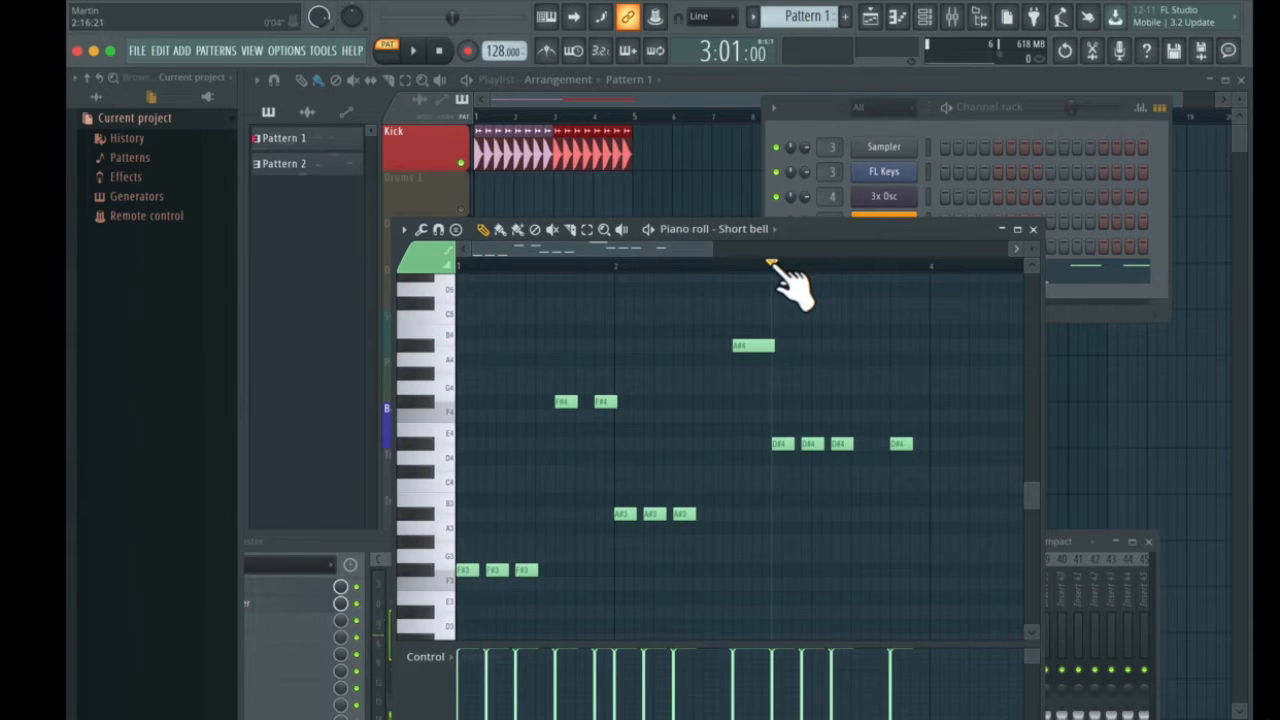
pyautogui.press('space')
pyautogui.press('space')
pyautogui.click(830, 268)
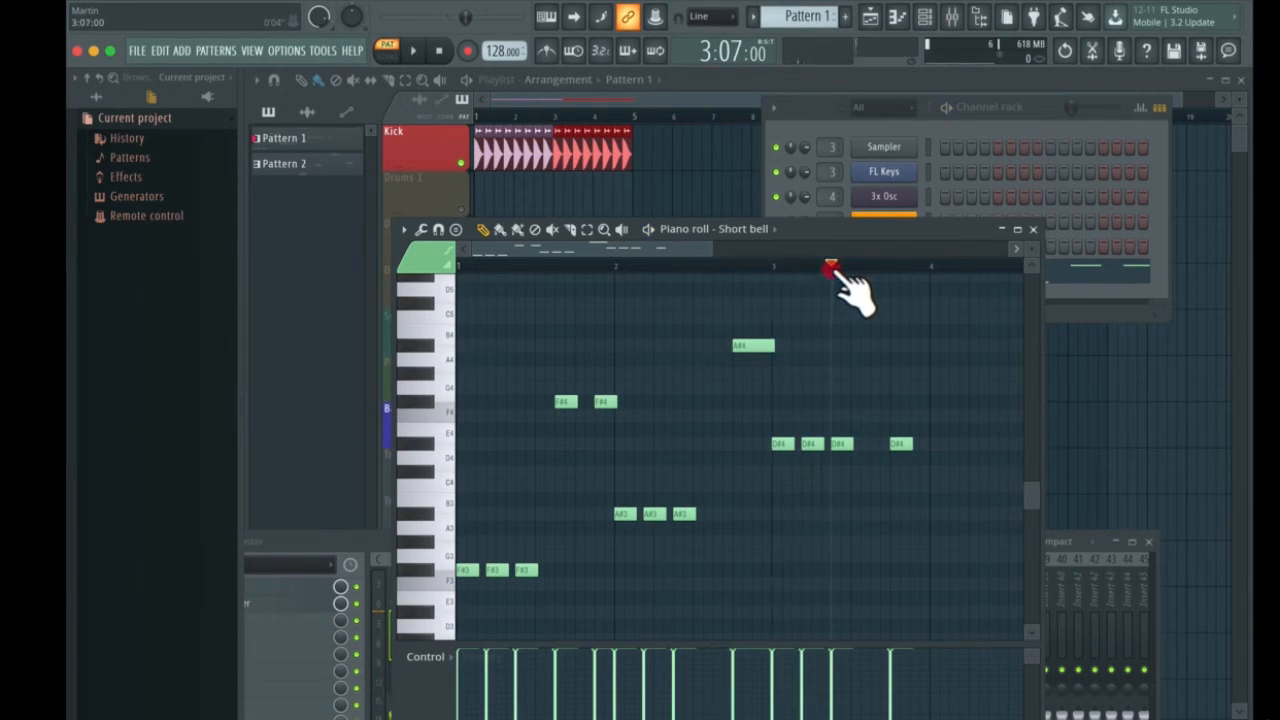
pyautogui.moveTo(832, 270); pyautogui.dragTo(772, 270)
pyautogui.press('space')
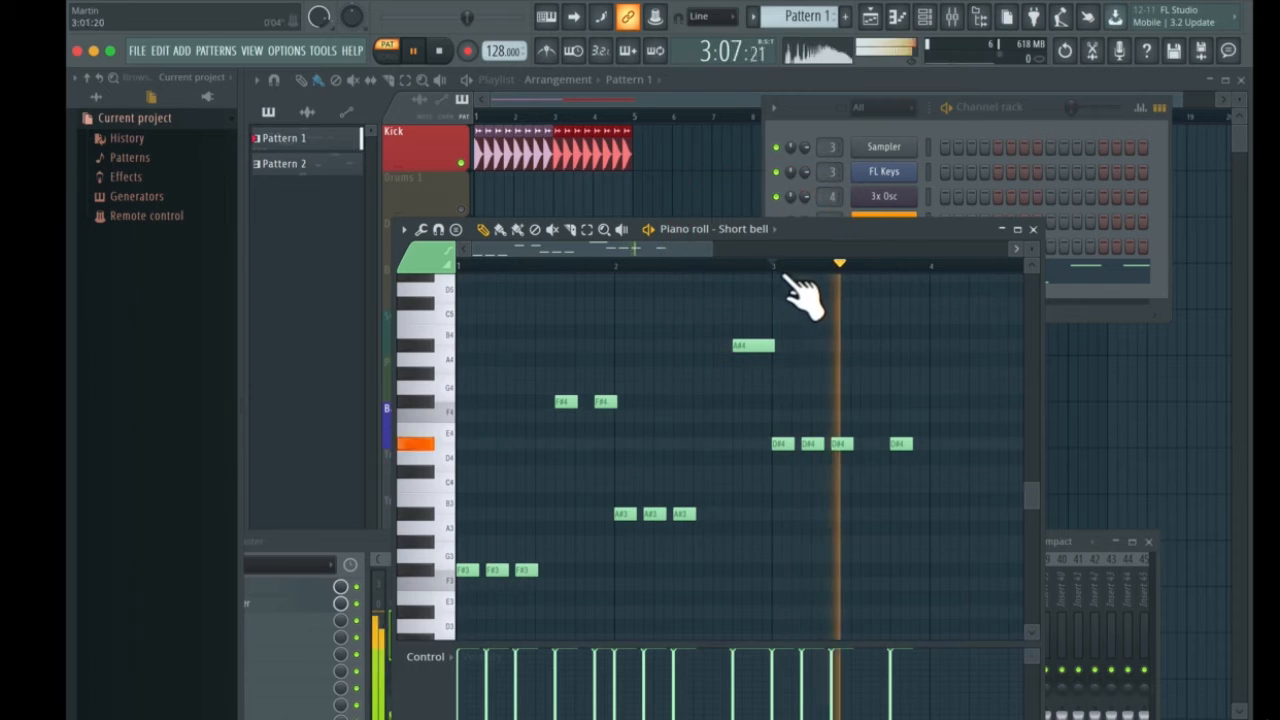
pyautogui.click(781, 266)
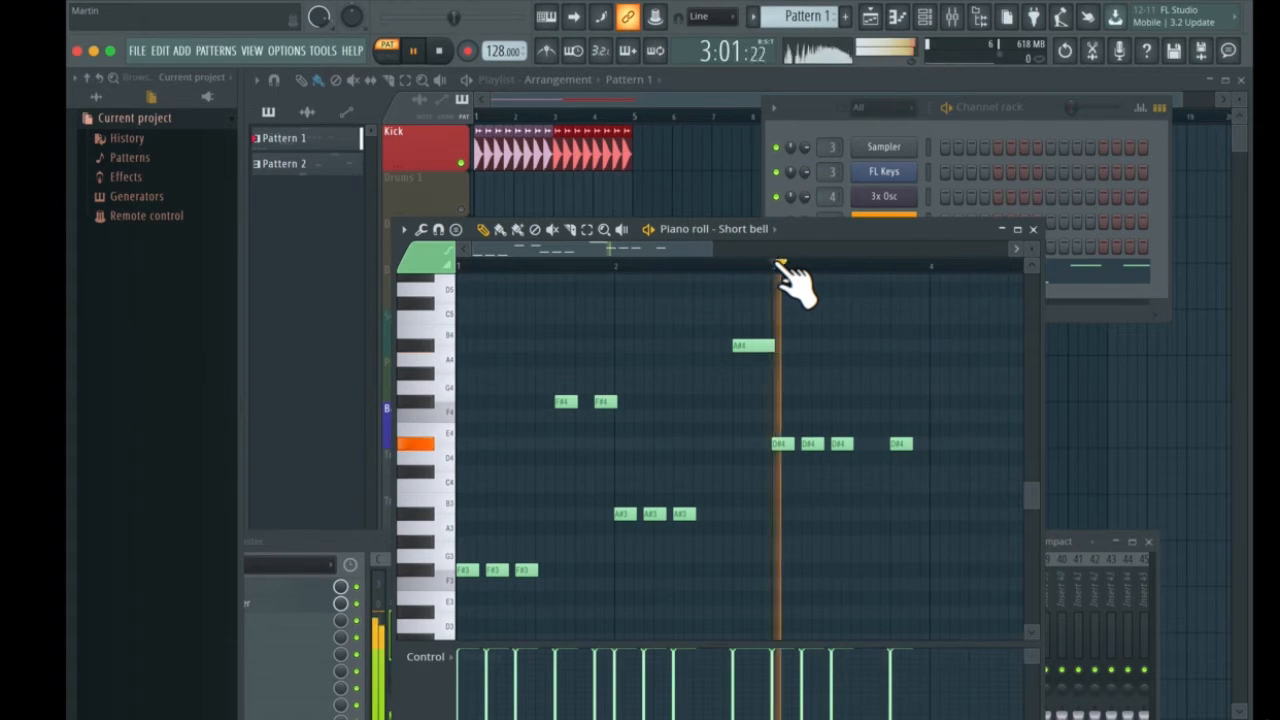
pyautogui.press('space')
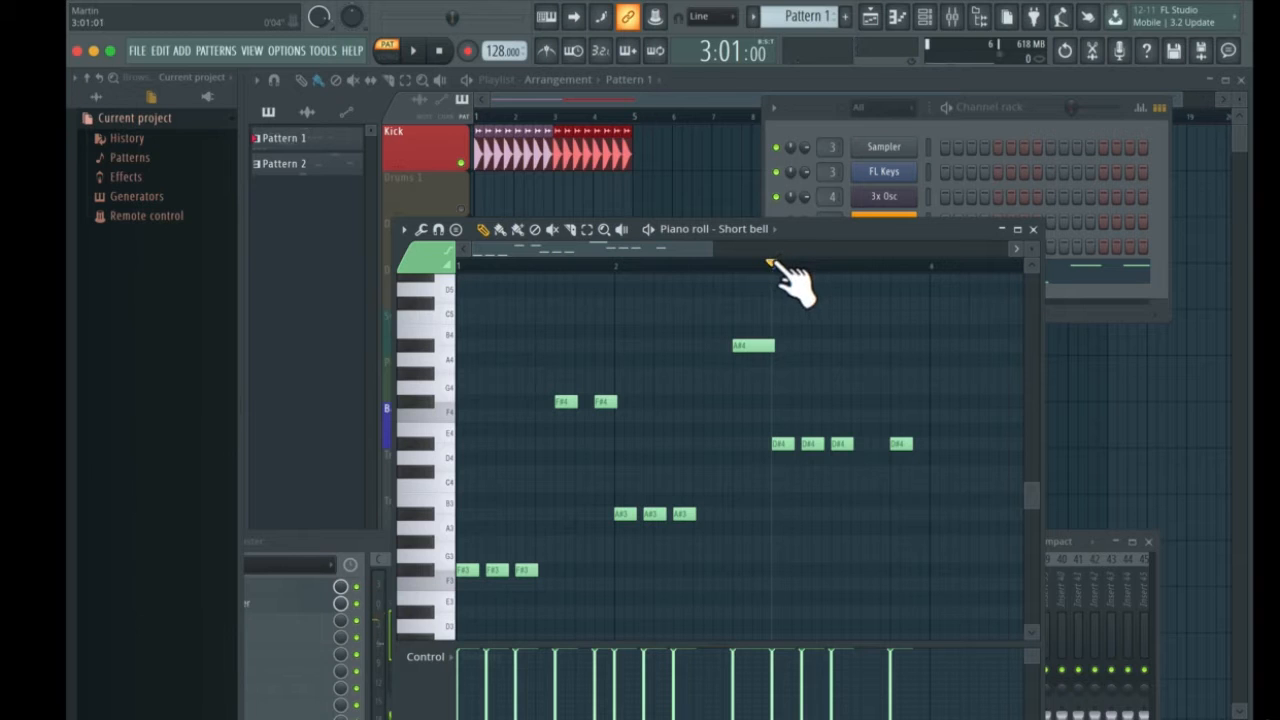
pyautogui.click(366, 300)
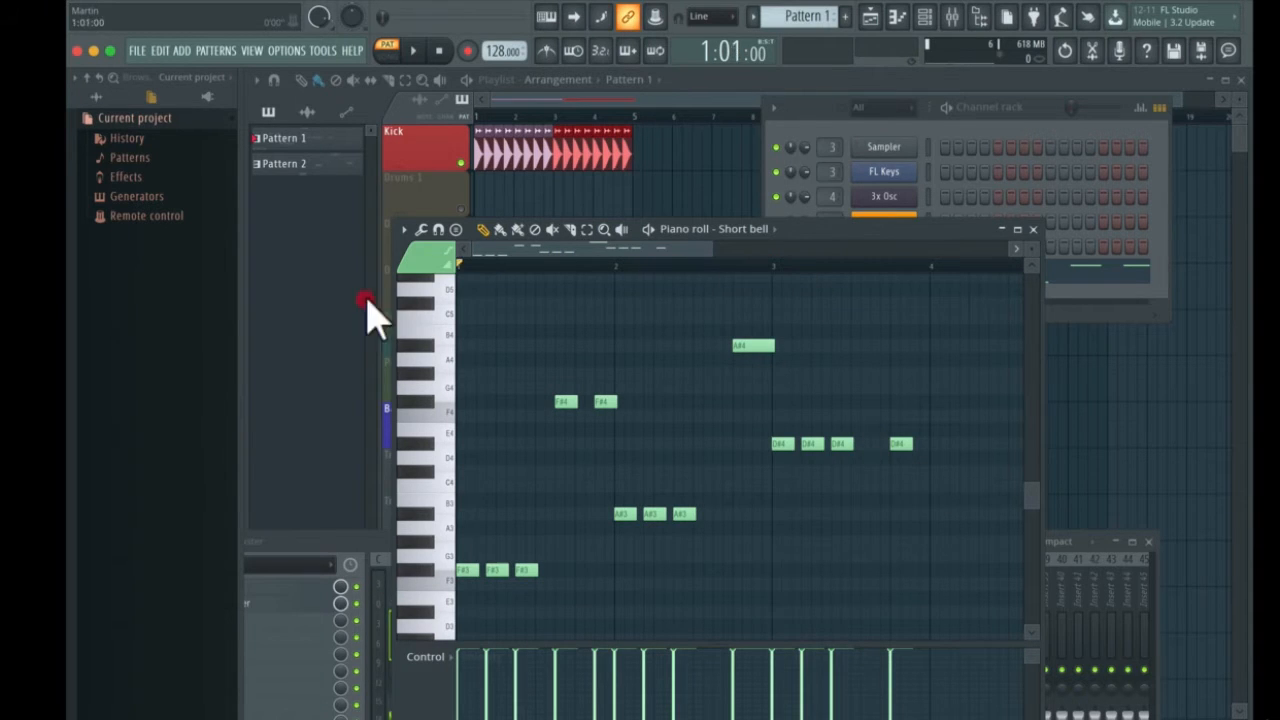
pyautogui.press('space')
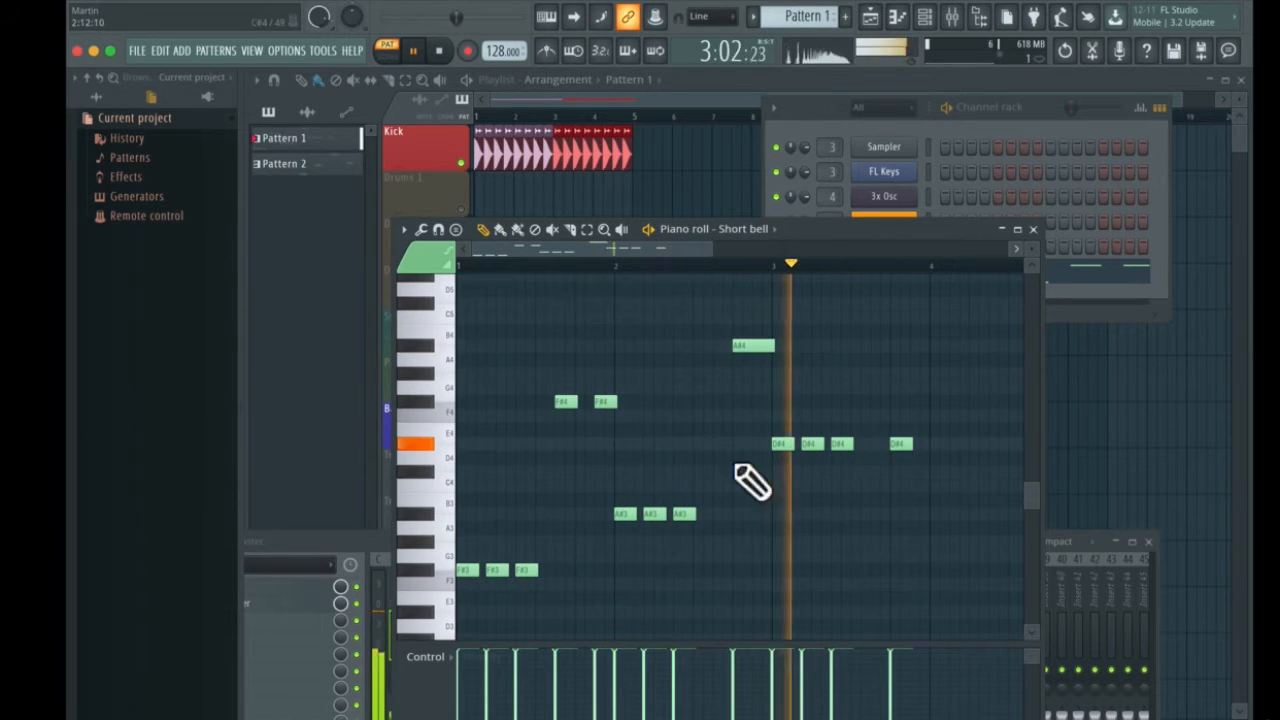
pyautogui.press('space')
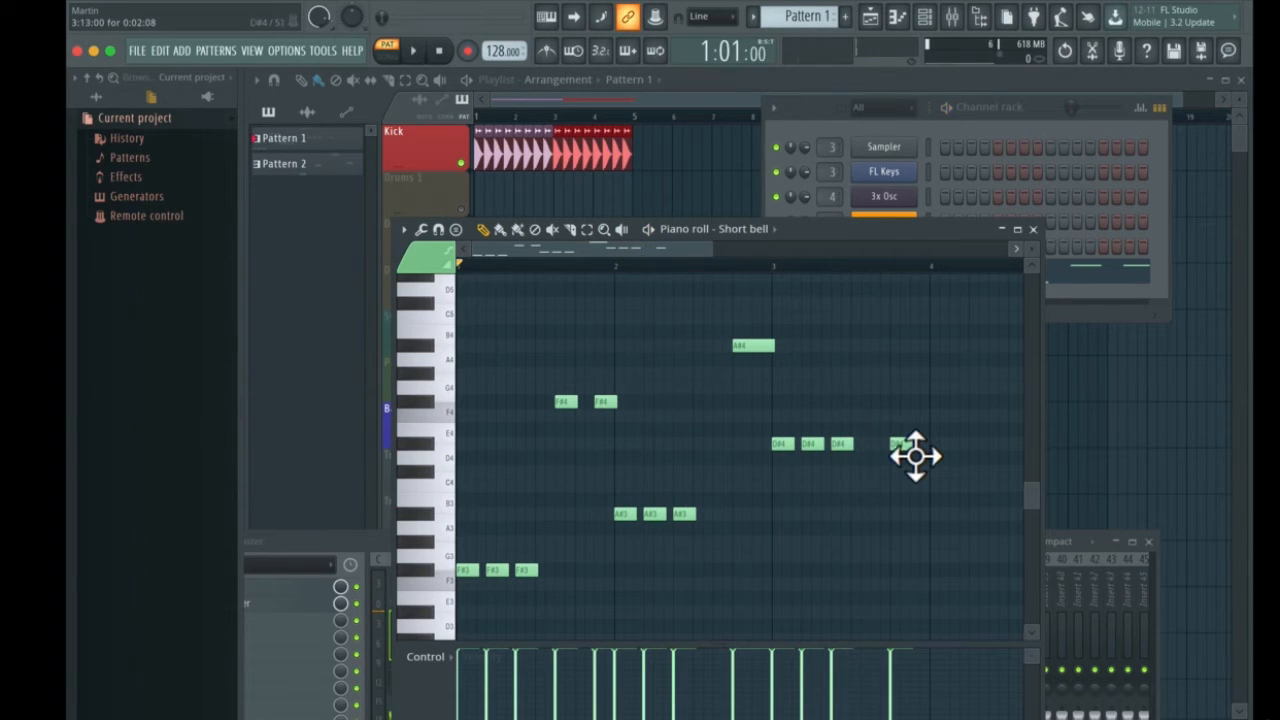
# Try the fourth D#4 note at 3:11 with another D#4 at 3:15, playing the phrase from 2:15
pyautogui.moveTo(916, 456)
pyautogui.mouseDown()
pyautogui.moveTo(894, 400)
pyautogui.moveTo(910, 460)
pyautogui.moveTo(854, 366)
pyautogui.moveTo(877, 357)
pyautogui.moveTo(894, 417)
pyautogui.moveTo(889, 471)
pyautogui.moveTo(894, 449)
pyautogui.mouseUp()
pyautogui.press('space')
pyautogui.click(755, 266)
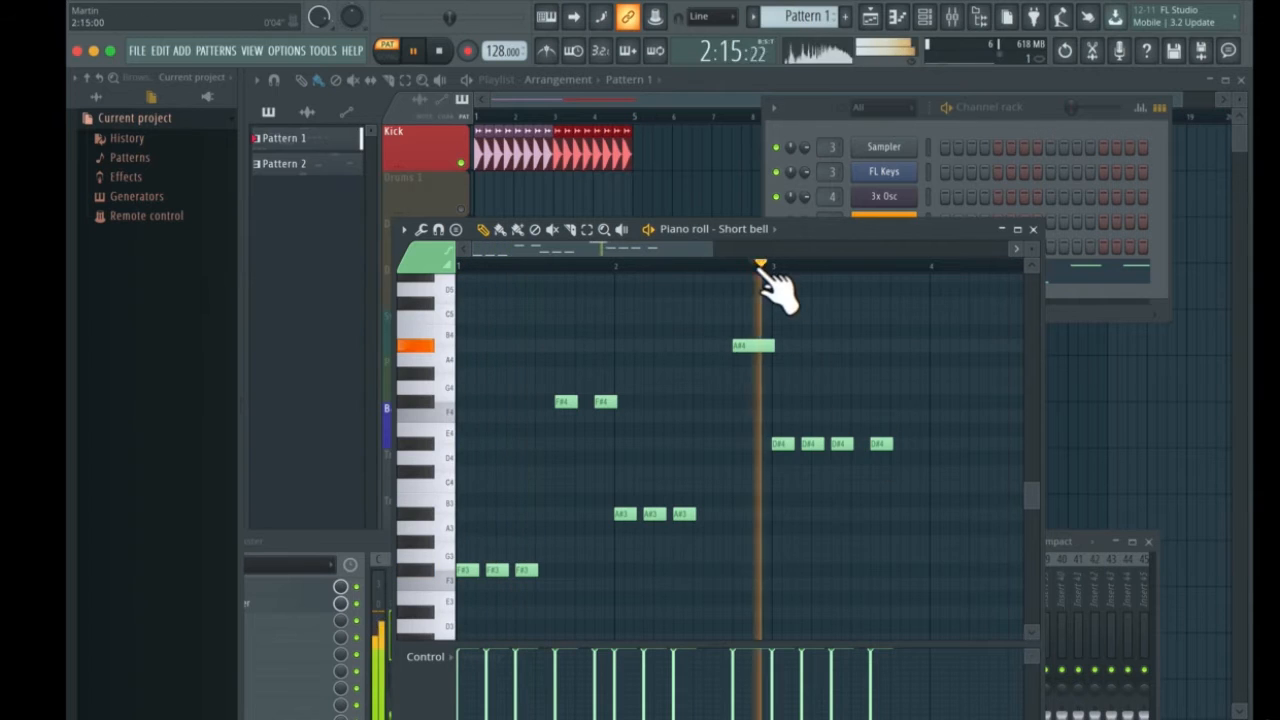
pyautogui.press('space')
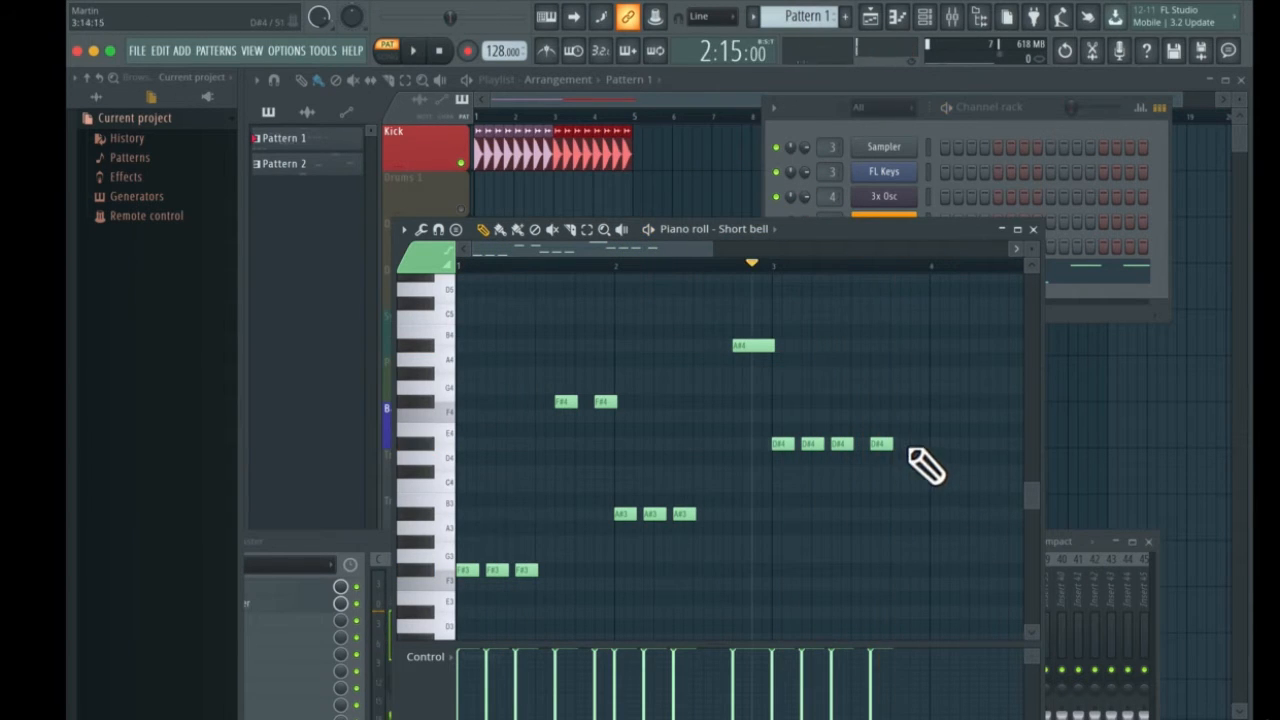
pyautogui.click(912, 444)
pyautogui.press('space')
pyautogui.press('space')
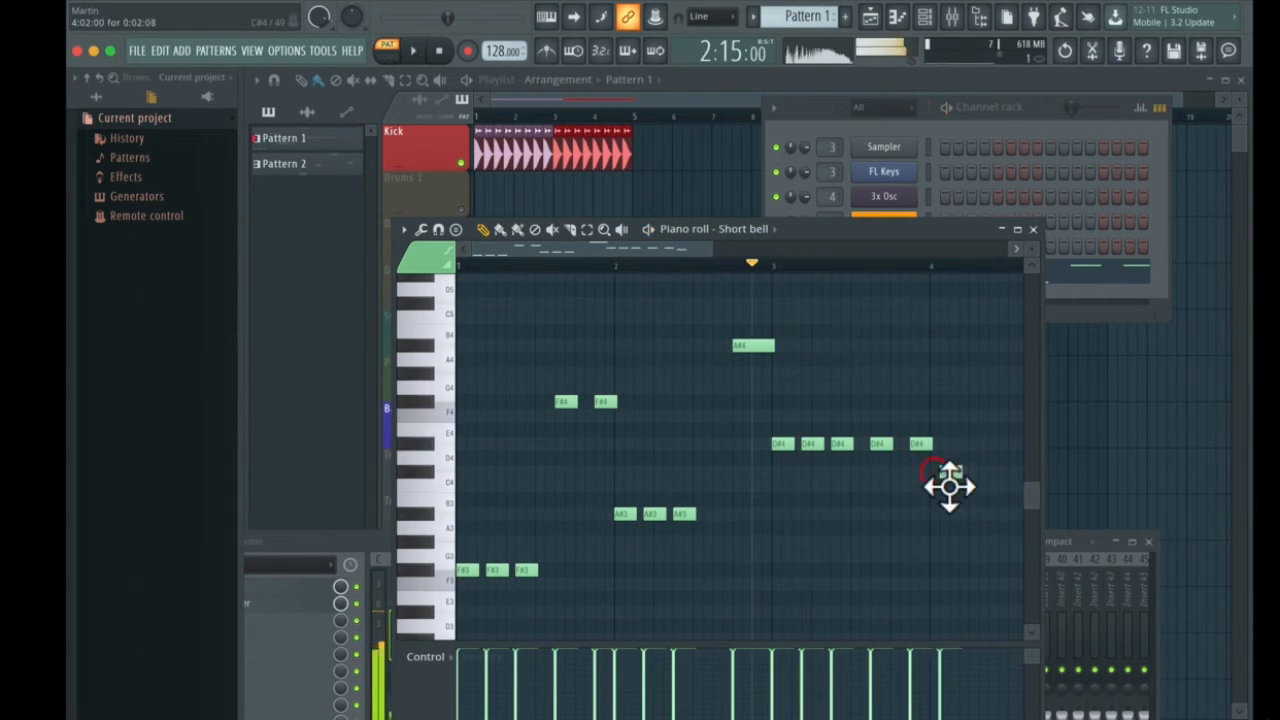
# Add a short B3 note at the start of bar 4 and play the phrase
pyautogui.click(940, 471)
pyautogui.moveTo(952, 491); pyautogui.dragTo(955, 452)
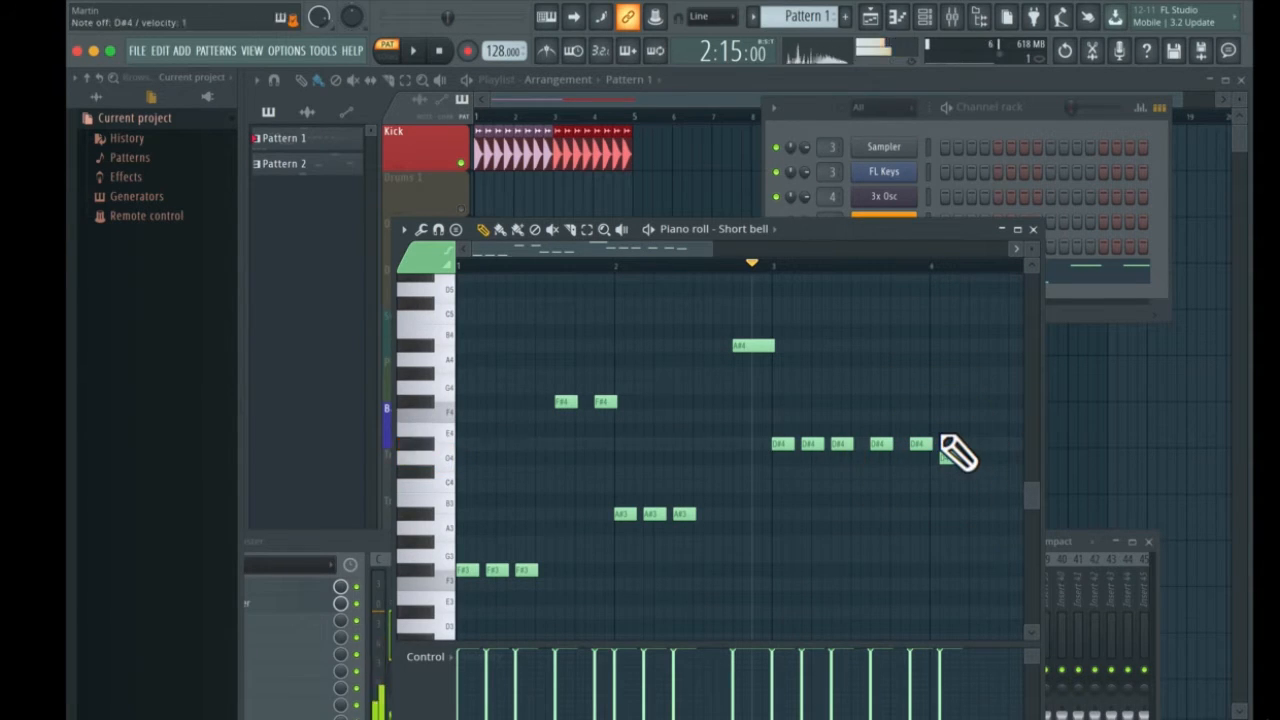
pyautogui.click(917, 442)
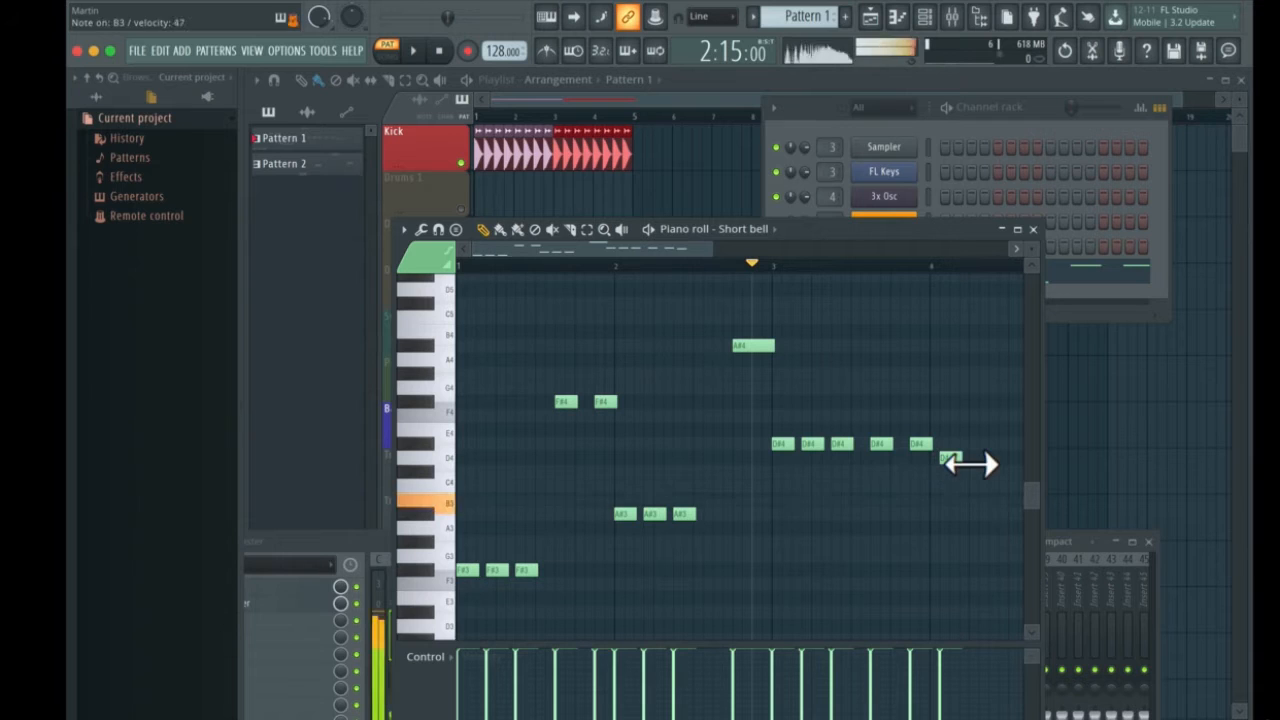
pyautogui.moveTo(952, 461); pyautogui.dragTo(945, 504)
pyautogui.press('space')
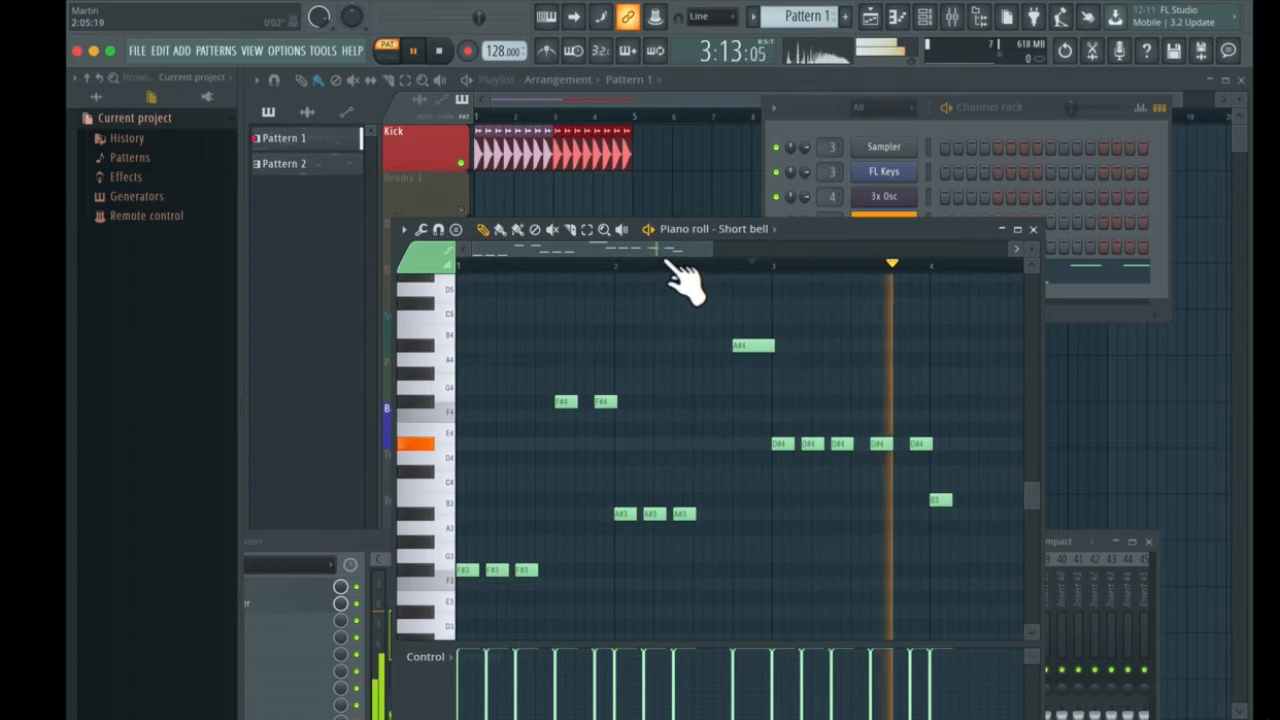
# Add two more B3 notes at 4:04 and 4:07 and play the phrase
pyautogui.moveTo(670, 253); pyautogui.dragTo(790, 258)
pyautogui.press('space')
pyautogui.click(668, 499)
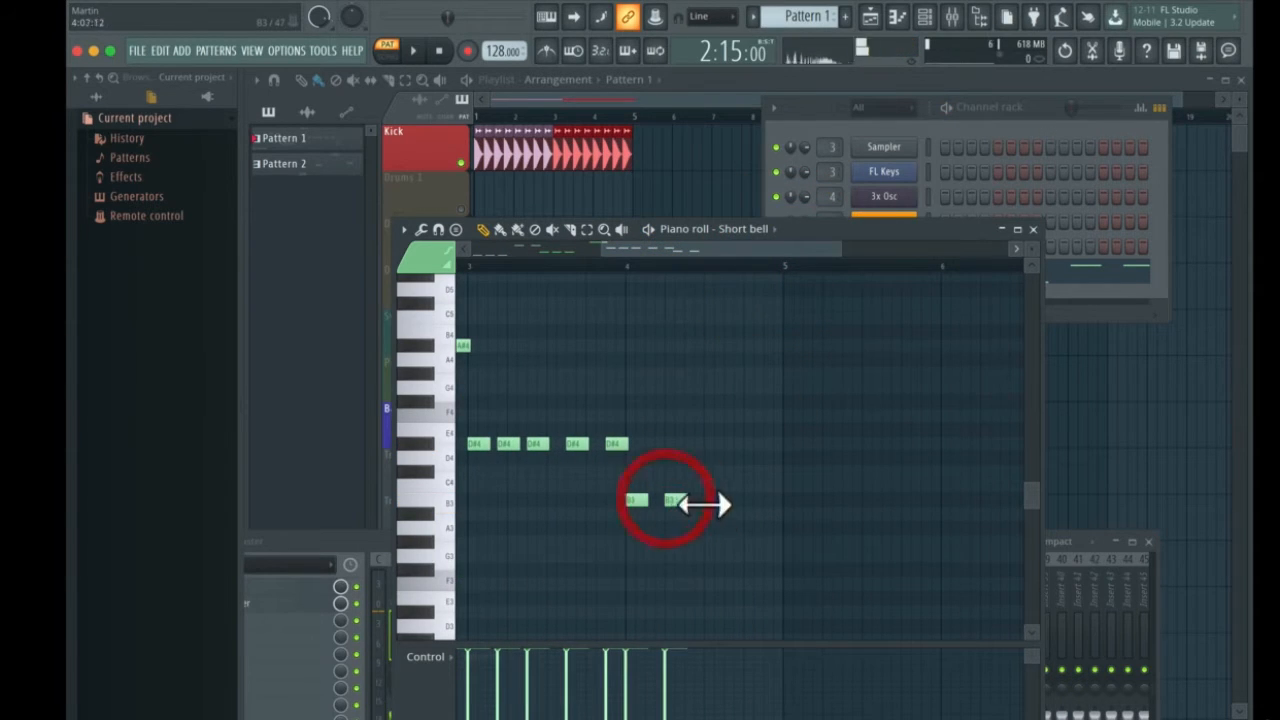
pyautogui.moveTo(669, 501); pyautogui.dragTo(658, 502)
pyautogui.click(685, 500)
pyautogui.press('space')
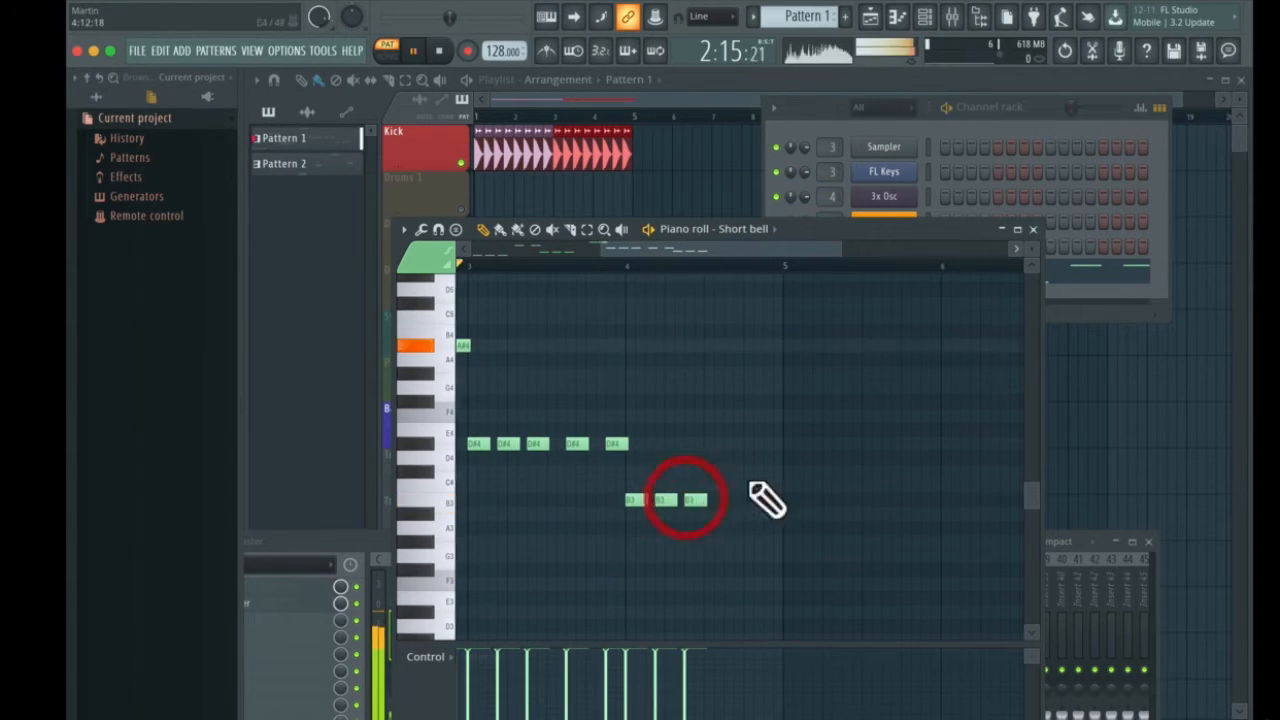
pyautogui.press('space')
# Replace the last two D#4 notes of bar 3 with one at 3:13, extend it to length 0:04:08, and play it
pyautogui.rightClick(577, 443)
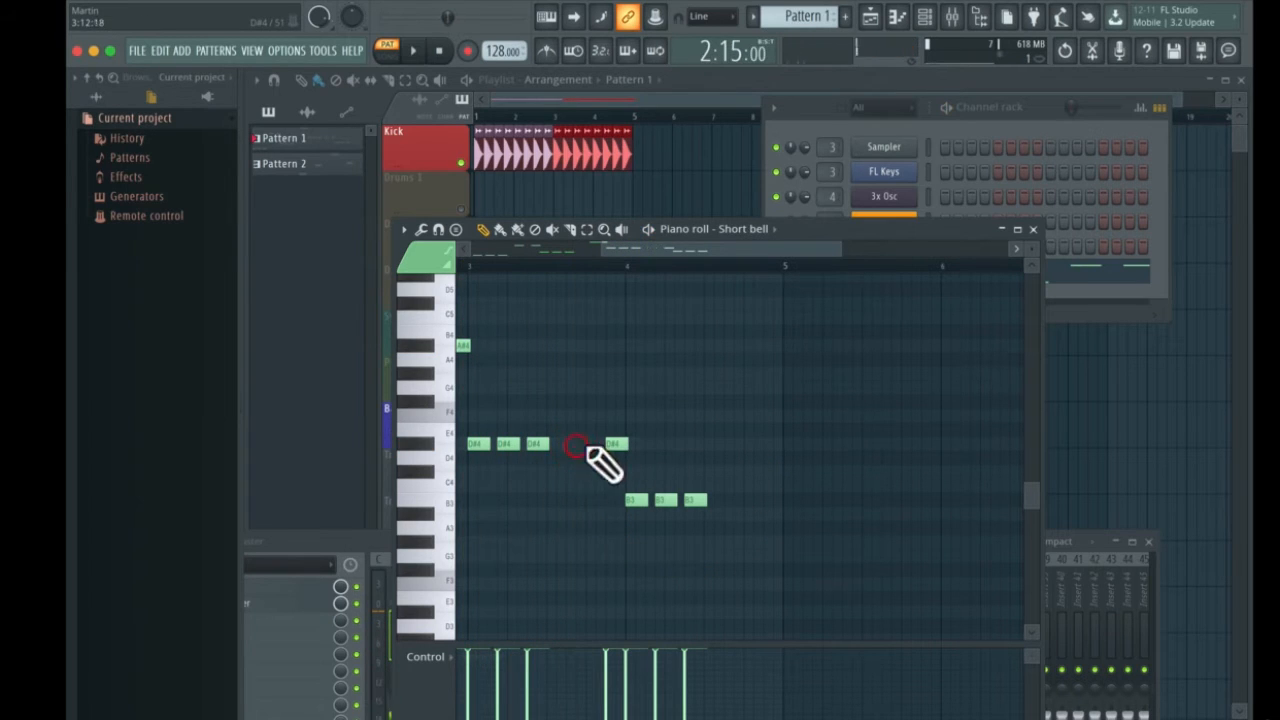
pyautogui.rightClick(612, 443)
pyautogui.click(590, 445)
pyautogui.click(591, 446)
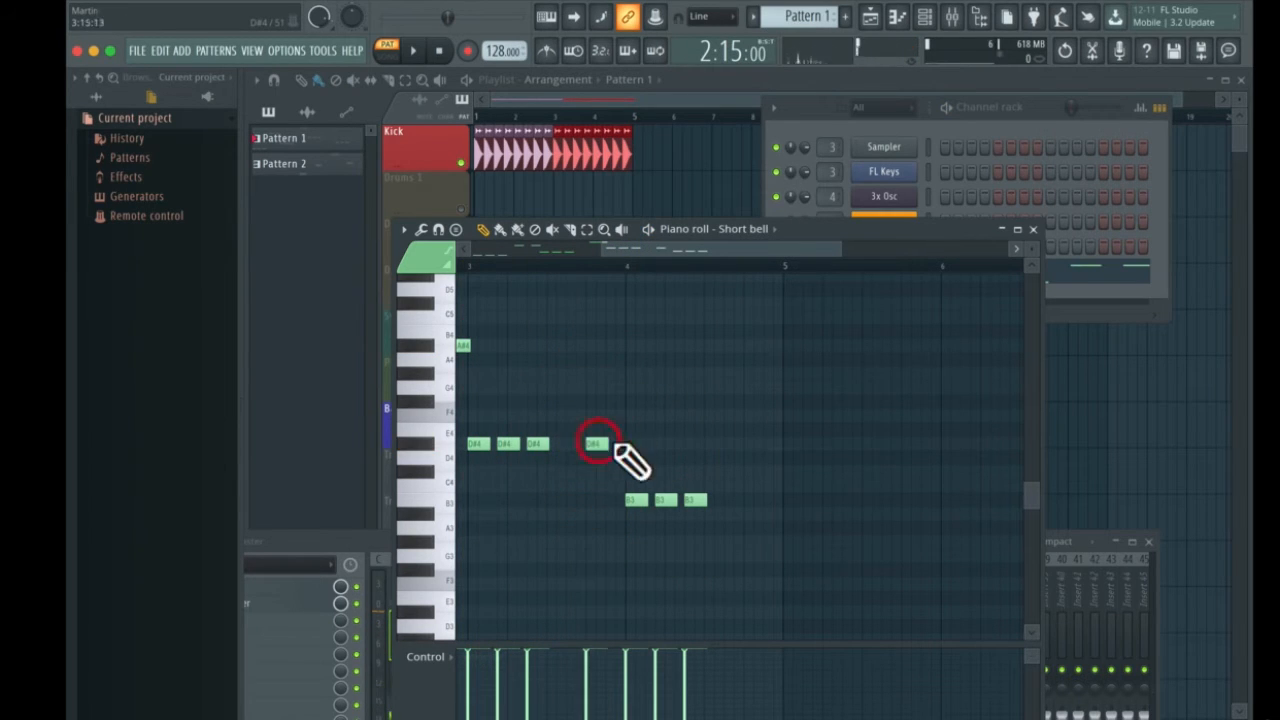
pyautogui.moveTo(647, 453); pyautogui.dragTo(634, 451)
pyautogui.press('space')
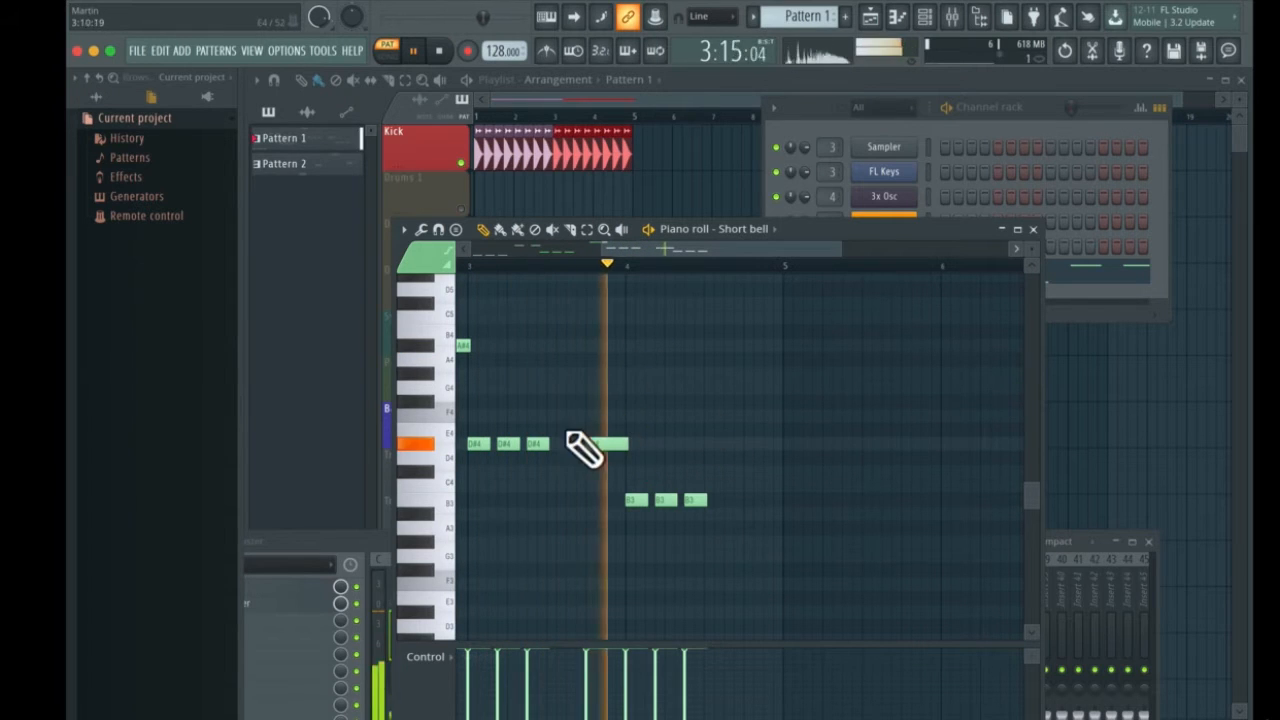
pyautogui.press('space')
# Add a B3 note at 4:11, shortened to match the other B3 notes, and an A#3 note at 4:15 with length 0:01:08
pyautogui.click(728, 500)
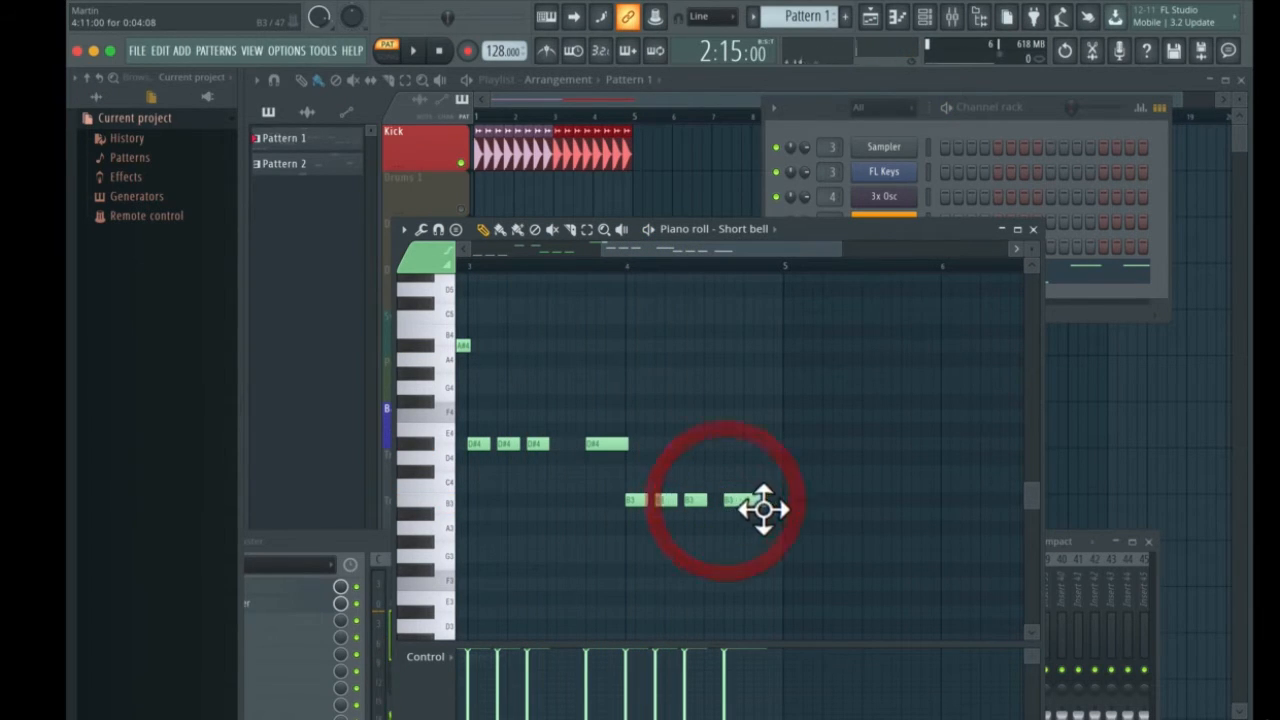
pyautogui.click(757, 514)
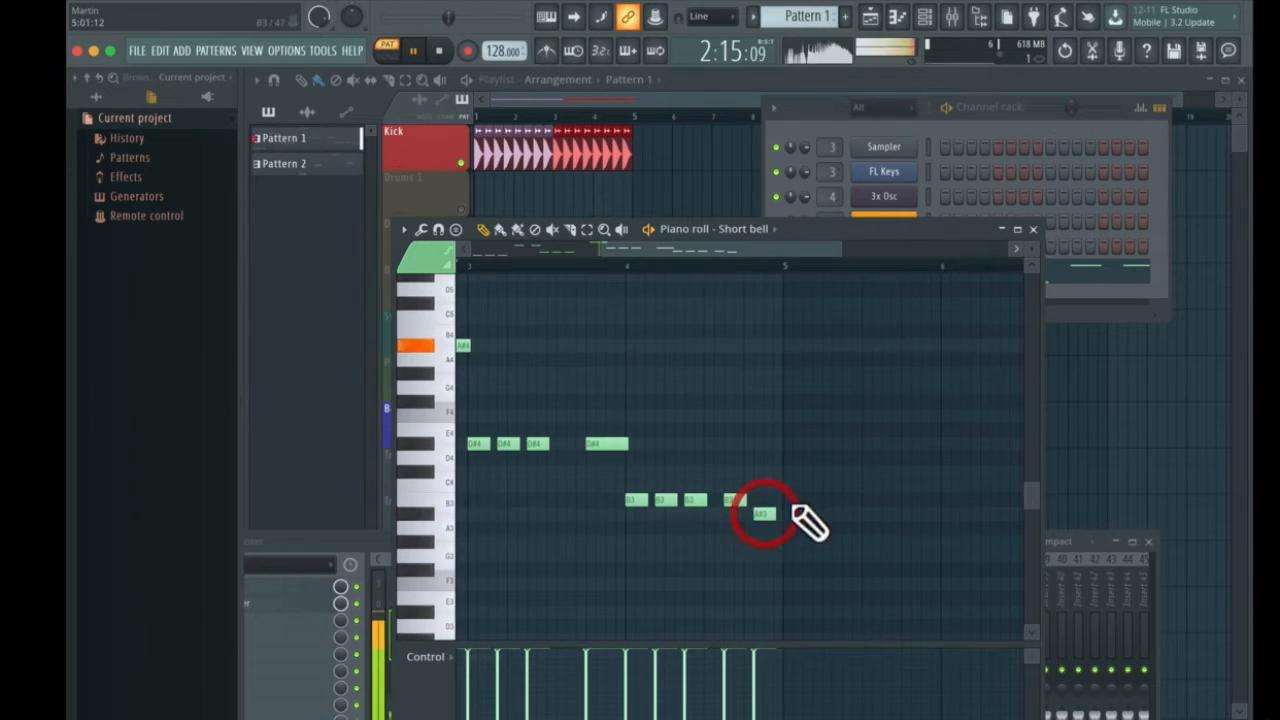
pyautogui.press('space')
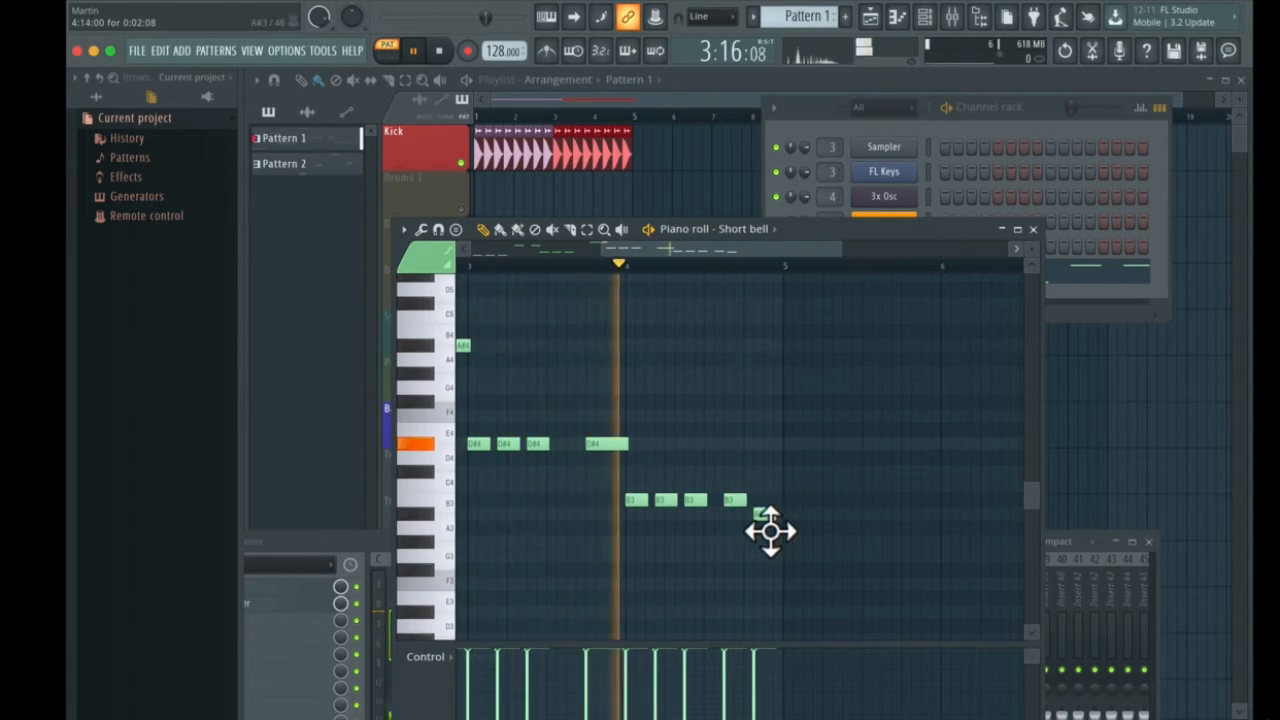
pyautogui.moveTo(760, 516); pyautogui.dragTo(774, 517)
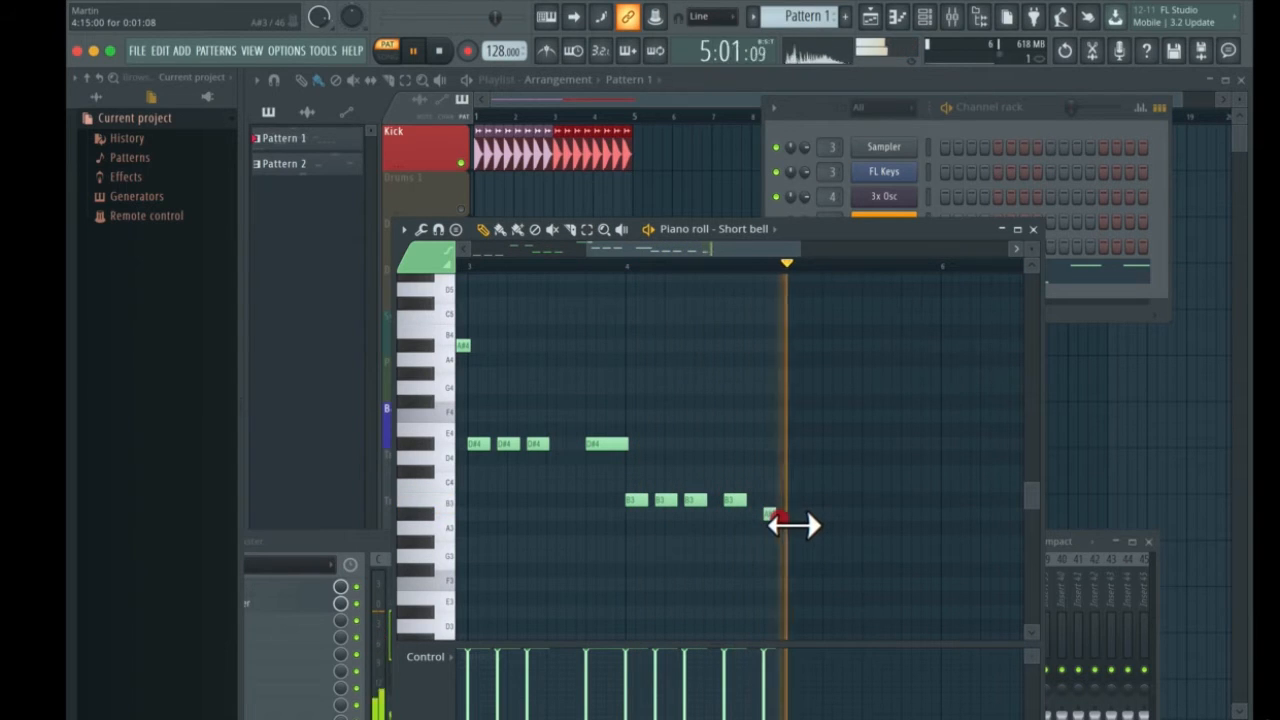
# Play the extended melody, close the piano roll, and stop playback
pyautogui.press('space')
pyautogui.press('space')
pyautogui.click(1033, 230)
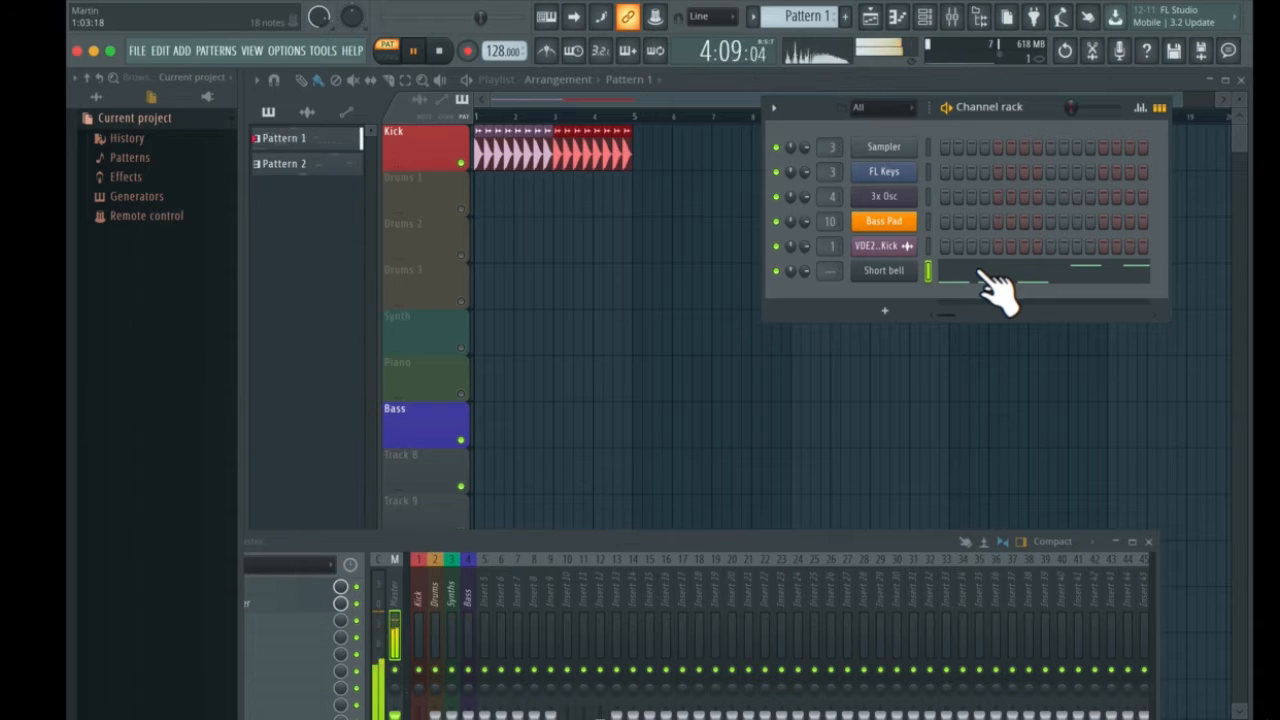
pyautogui.press('space')
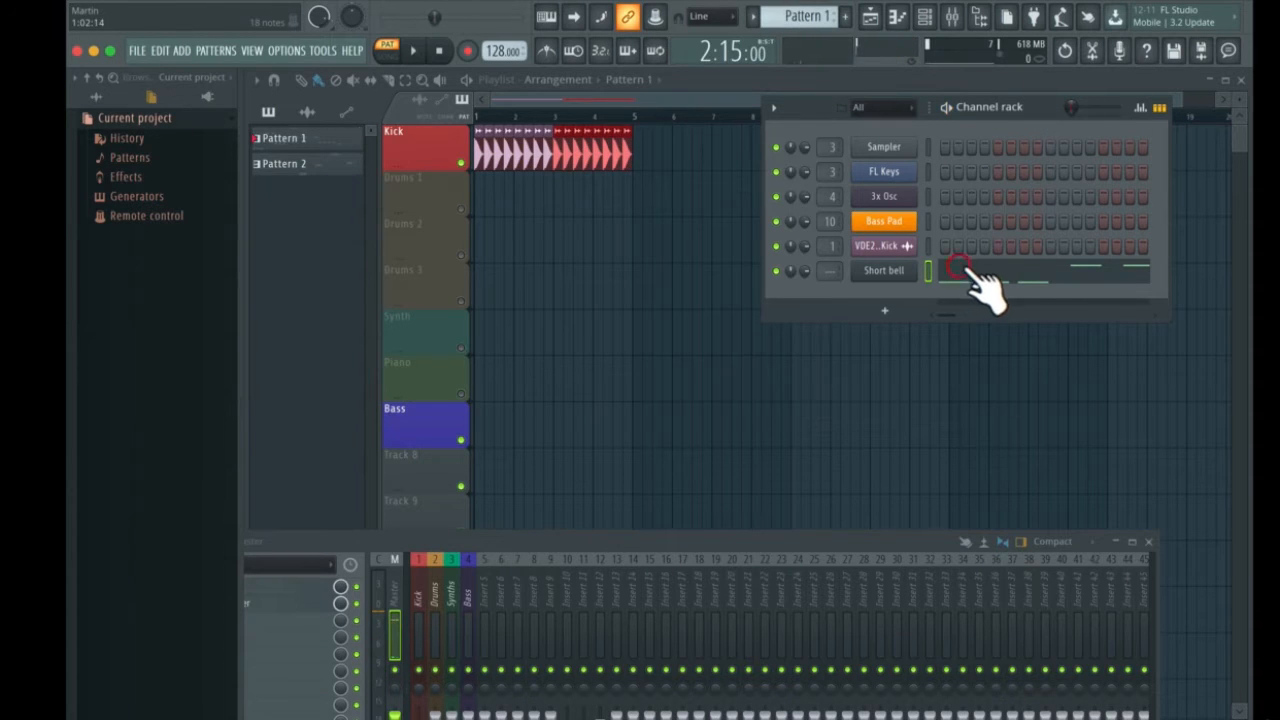
# Place a four-bar Pattern 1 clip at the start of the Bass track and play the arrangement in song mode
pyautogui.click(960, 270)
pyautogui.moveTo(688, 250); pyautogui.dragTo(611, 262)
pyautogui.click(1033, 229)
pyautogui.click(495, 430)
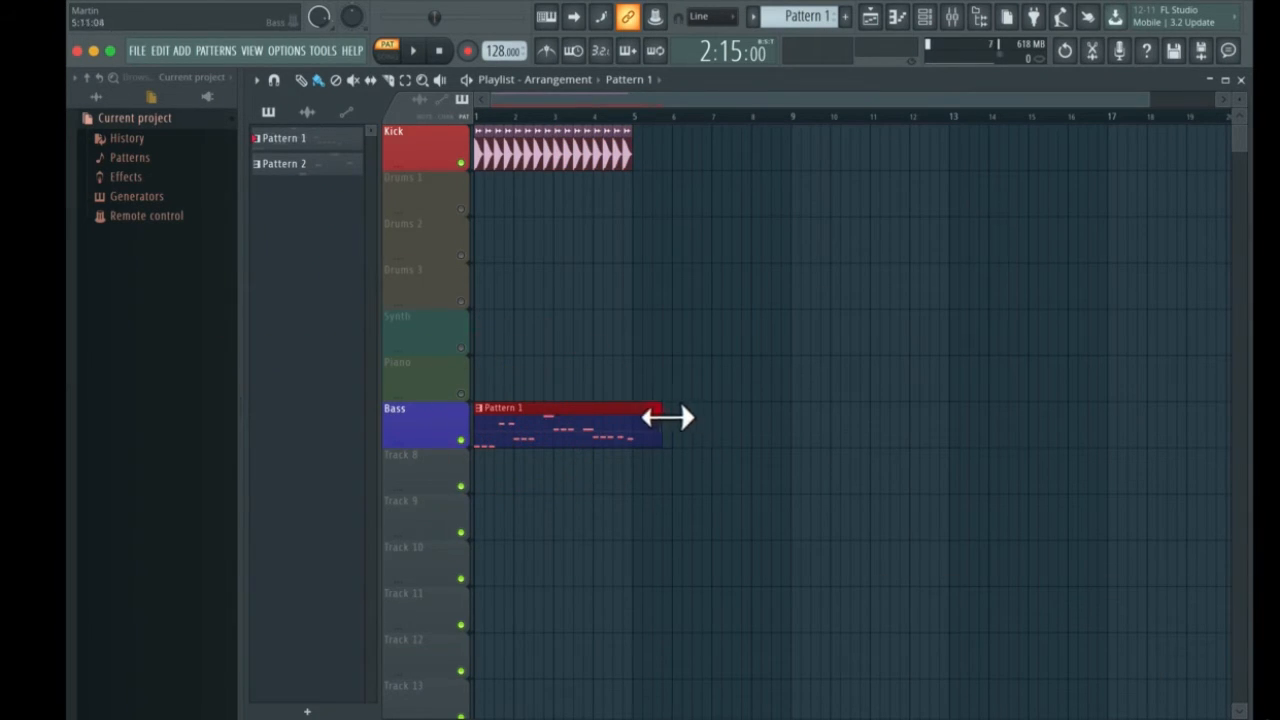
pyautogui.moveTo(648, 418); pyautogui.dragTo(646, 418)
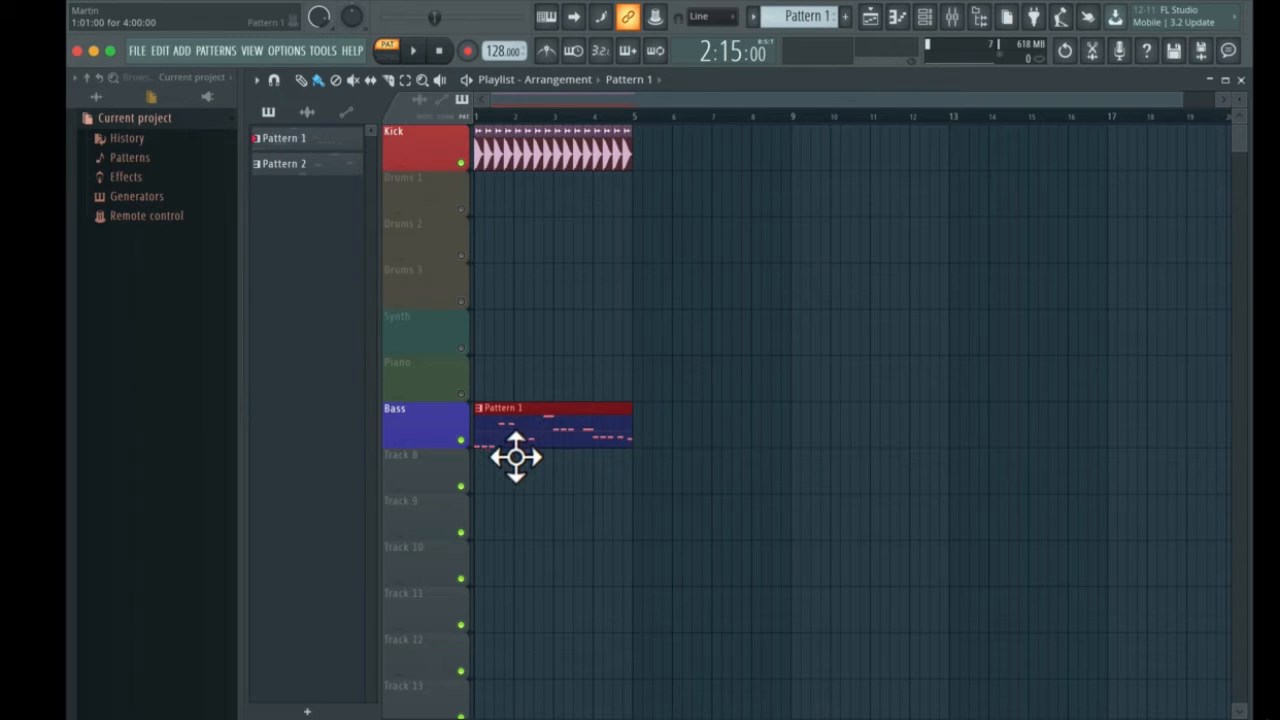
pyautogui.click(387, 52)
pyautogui.press('space')
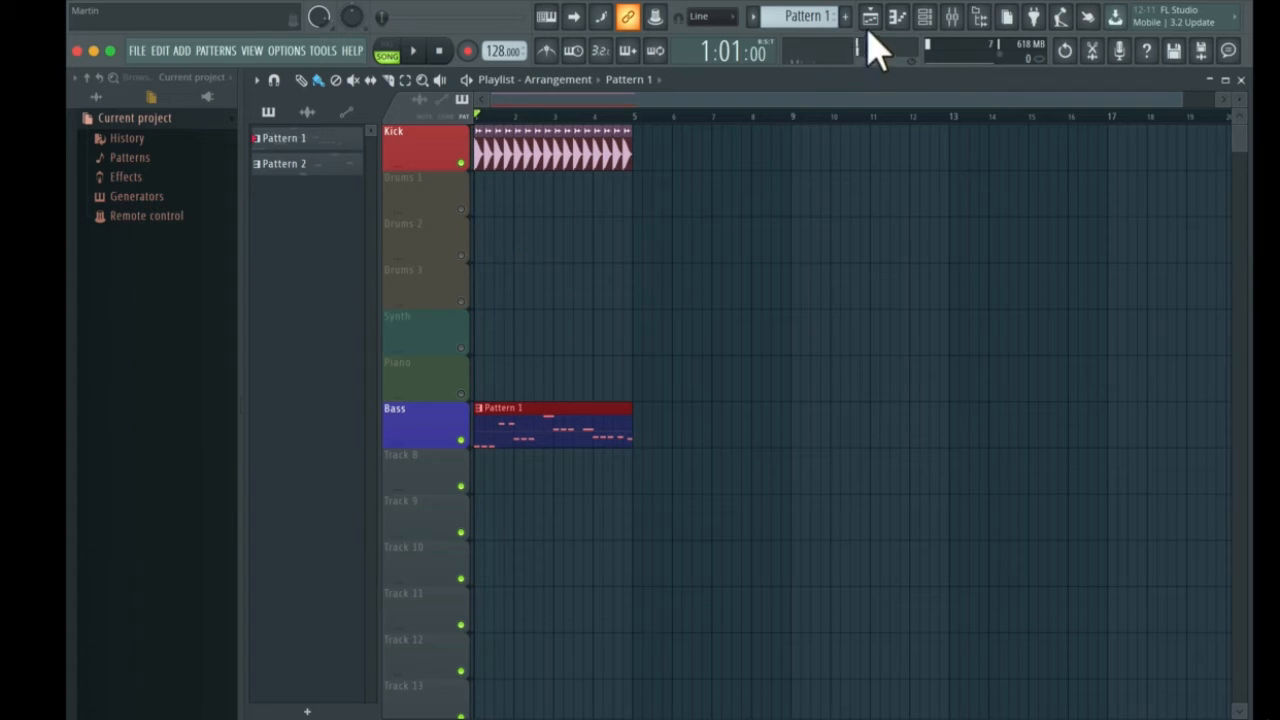
# Route the Short bell channel to mixer track 11
pyautogui.click(951, 18)
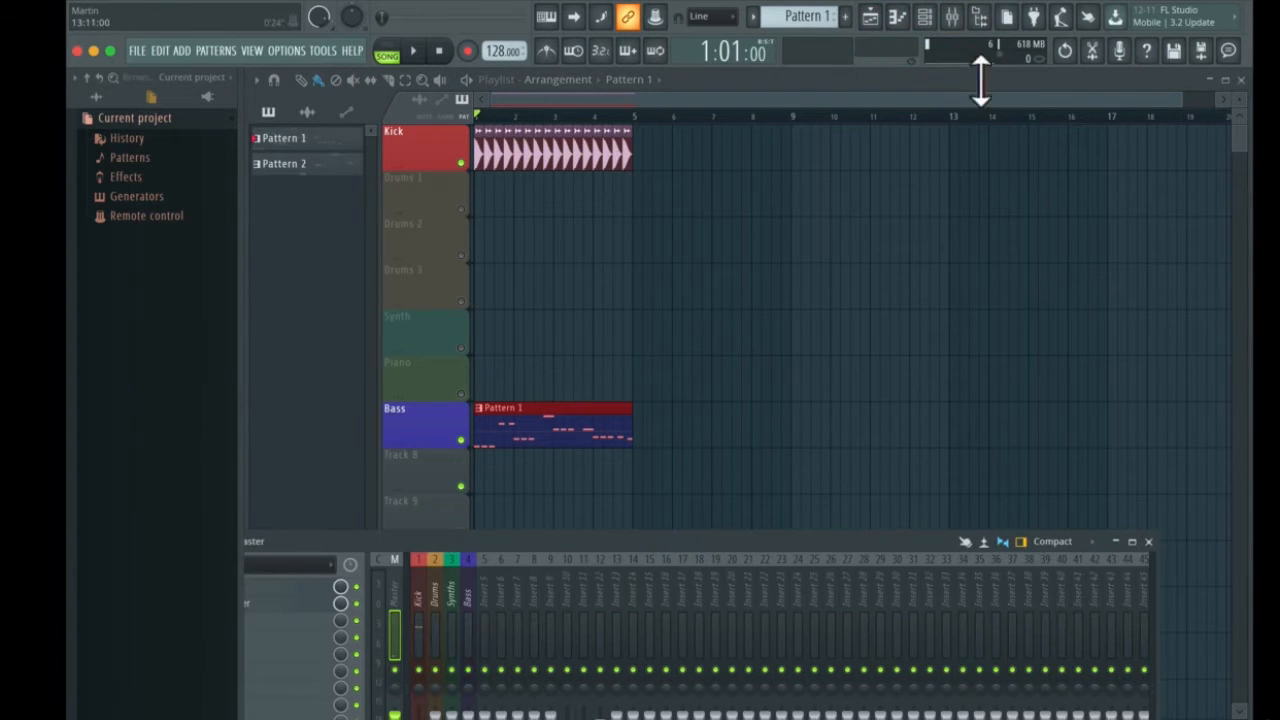
pyautogui.click(924, 17)
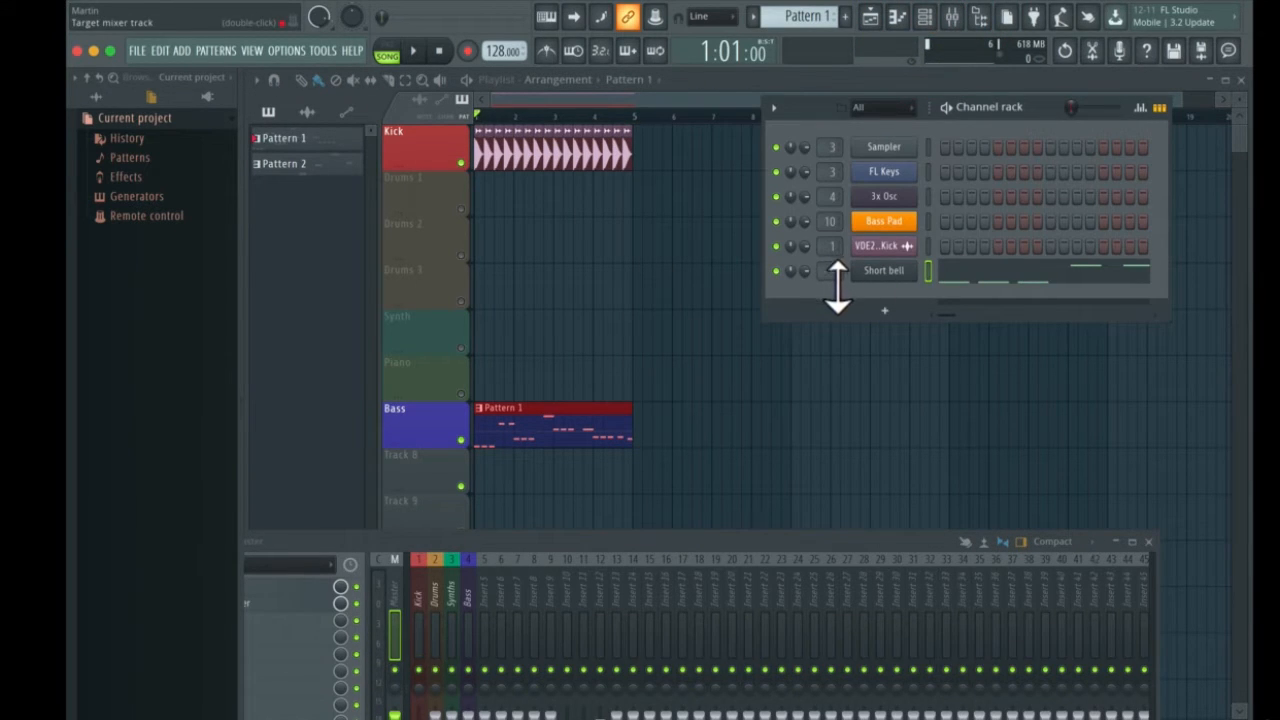
pyautogui.moveTo(840, 287); pyautogui.dragTo(840, 262)
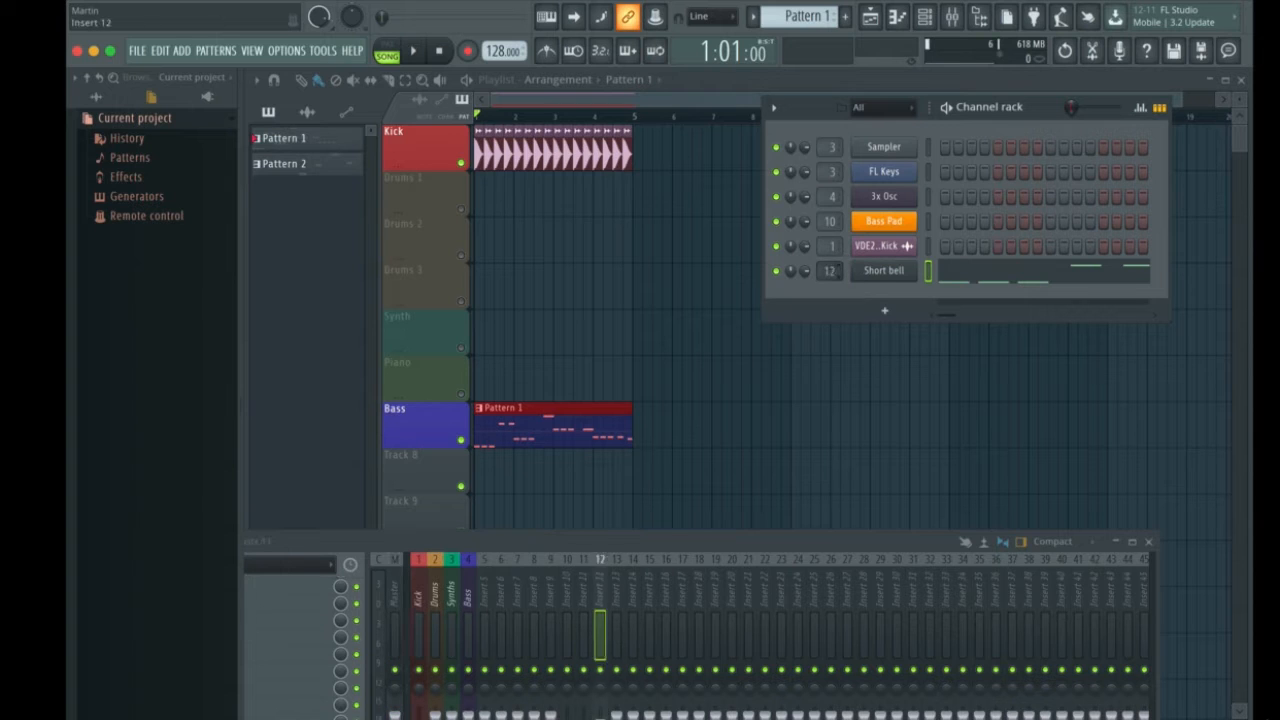
# Set the Insert 11 fader to about 46% while playing the arrangement
pyautogui.moveTo(690, 543); pyautogui.dragTo(688, 211)
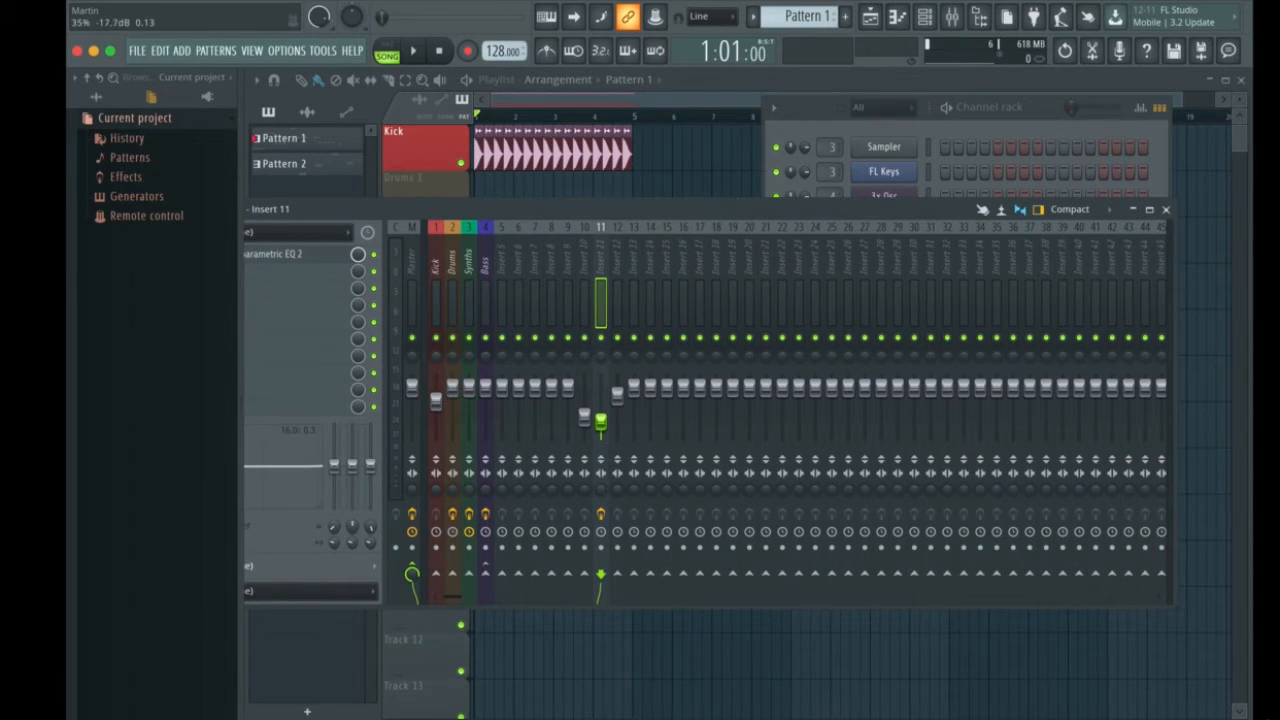
pyautogui.press('space')
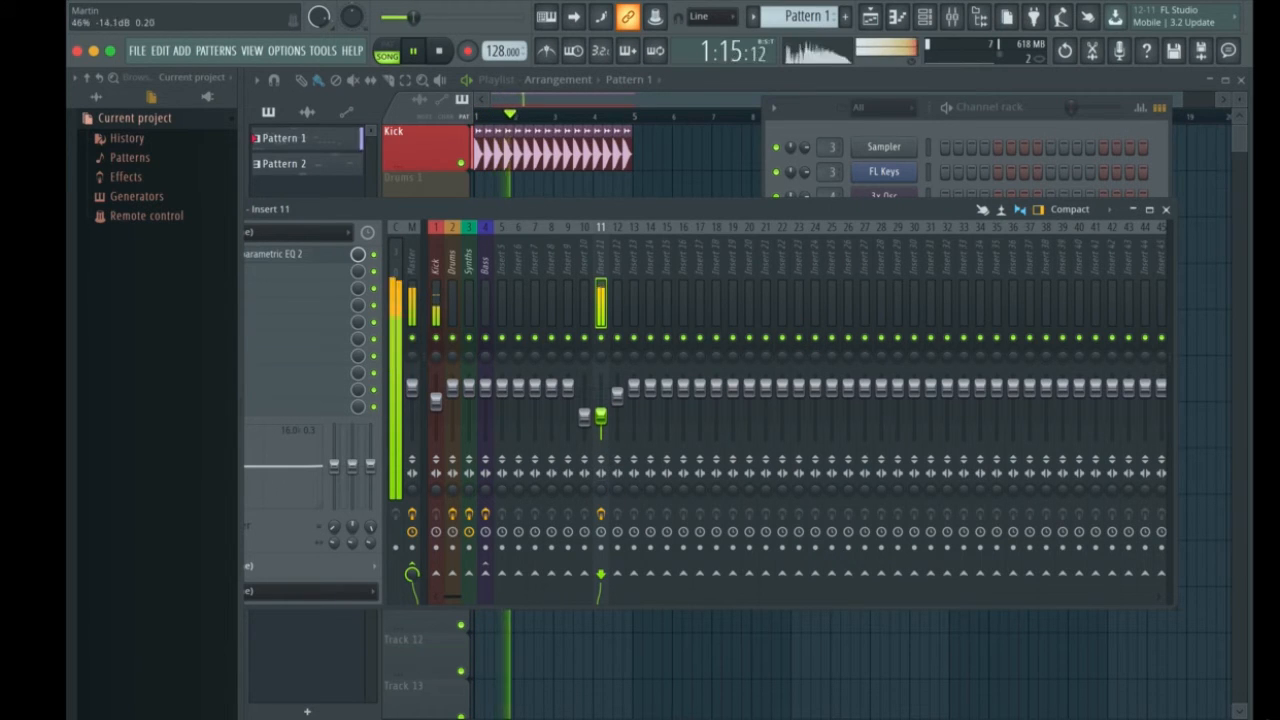
pyautogui.press('space')
# Move the high-shelf band 7 of Insert 11's Fruity parametric EQ 2 to about 2 kHz, and close the EQ and mixer
pyautogui.moveTo(487, 250); pyautogui.dragTo(594, 271)
pyautogui.click(481, 314)
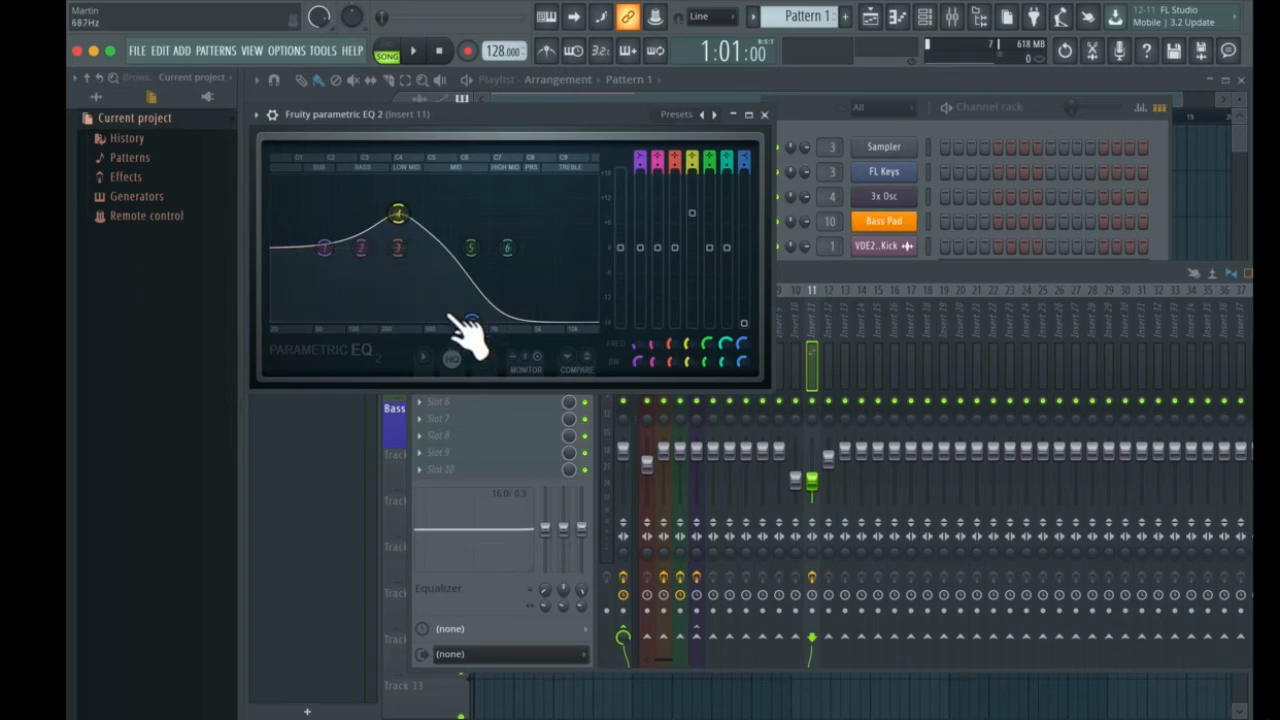
pyautogui.moveTo(468, 323); pyautogui.dragTo(495, 318)
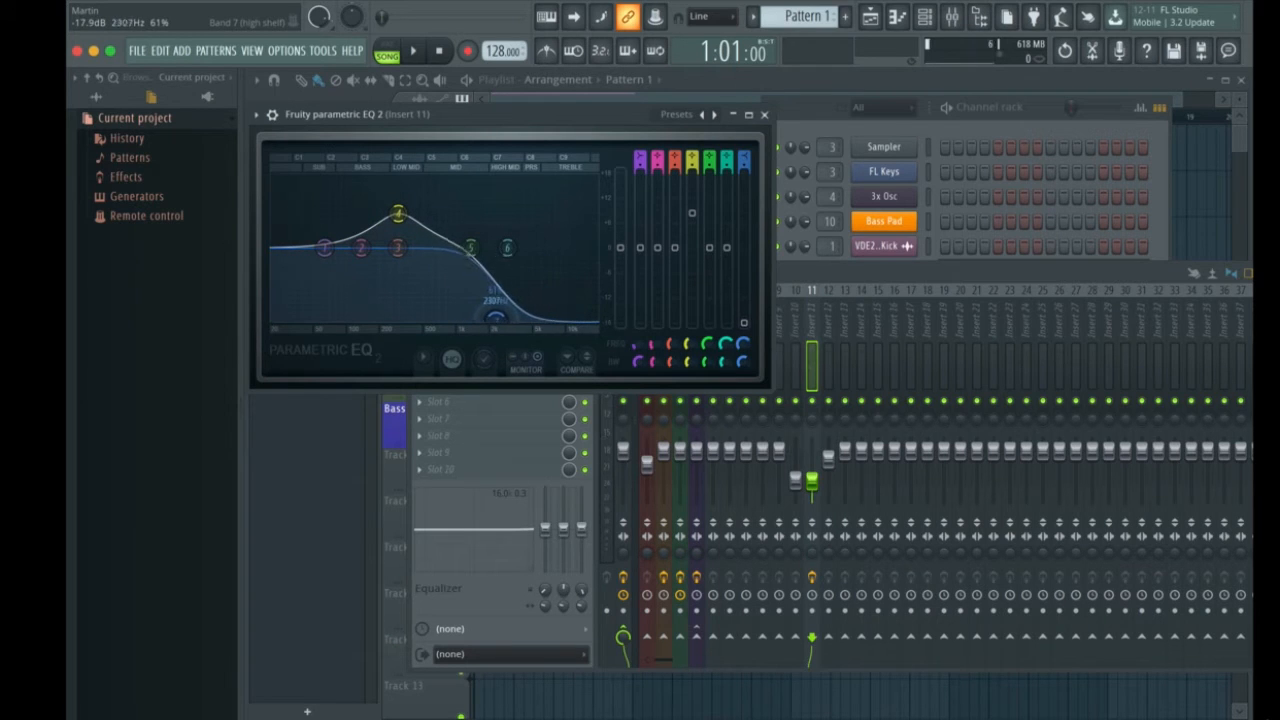
pyautogui.moveTo(387, 115); pyautogui.dragTo(785, 378)
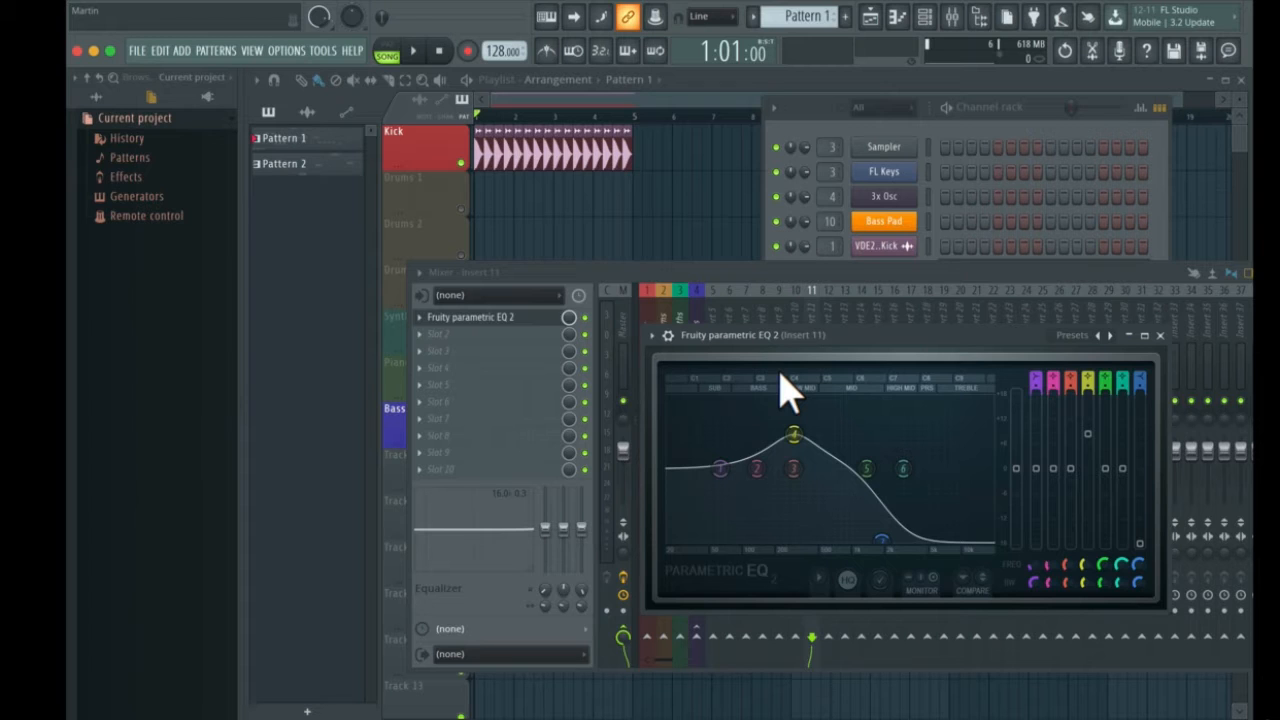
pyautogui.moveTo(1012, 340); pyautogui.dragTo(817, 353)
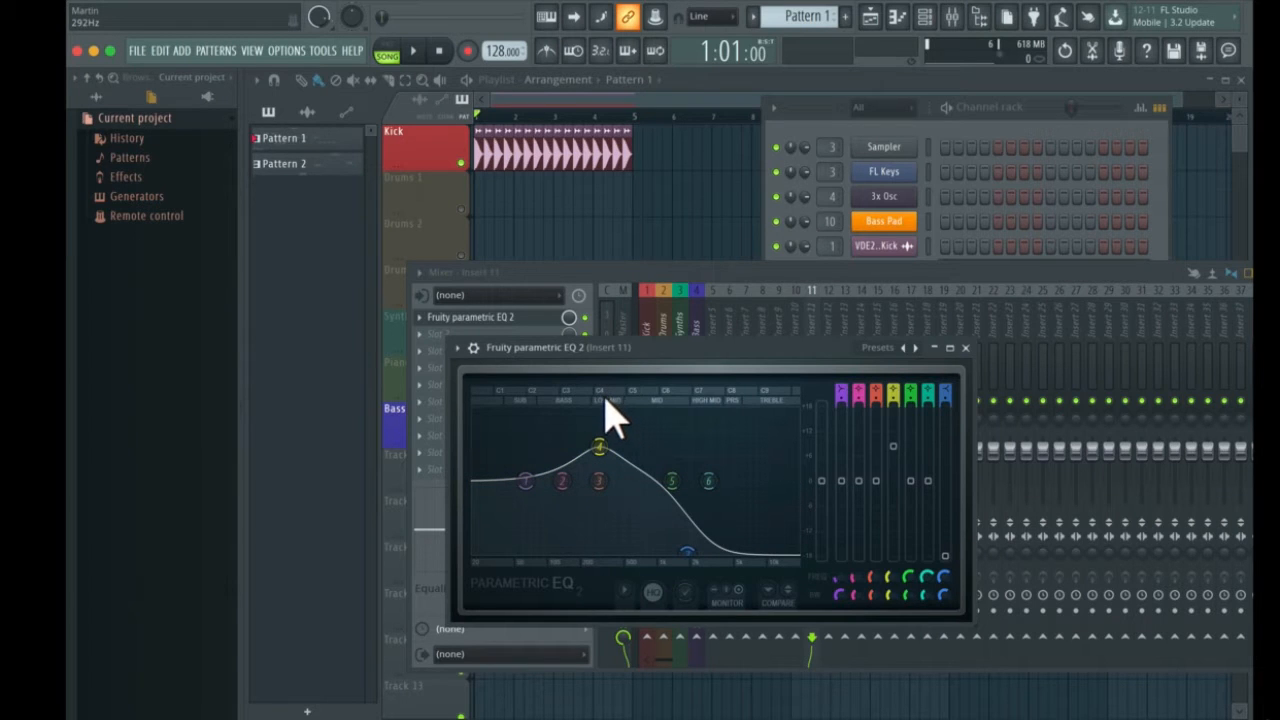
pyautogui.click(965, 348)
pyautogui.moveTo(1017, 277); pyautogui.dragTo(728, 370)
pyautogui.click(1091, 366)
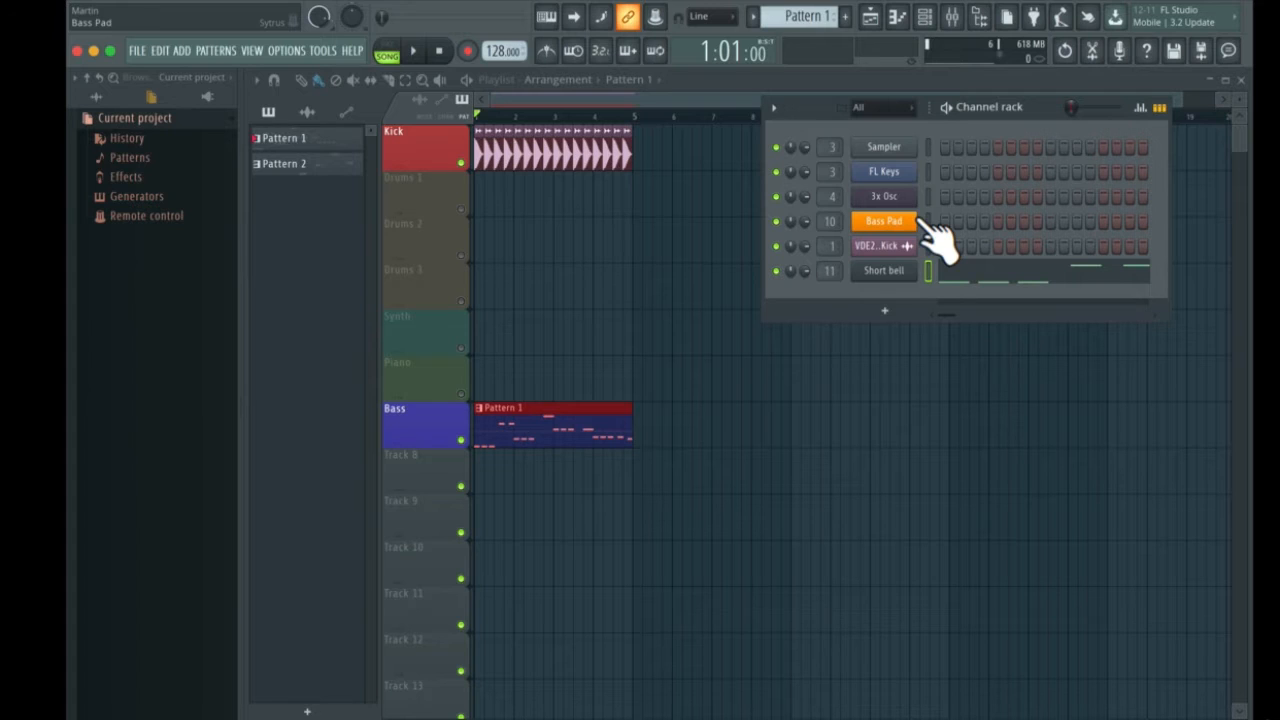
# Clone the Short bell channel and move the clone's Sytrus window clear of the channel rack
pyautogui.rightClick(893, 290)
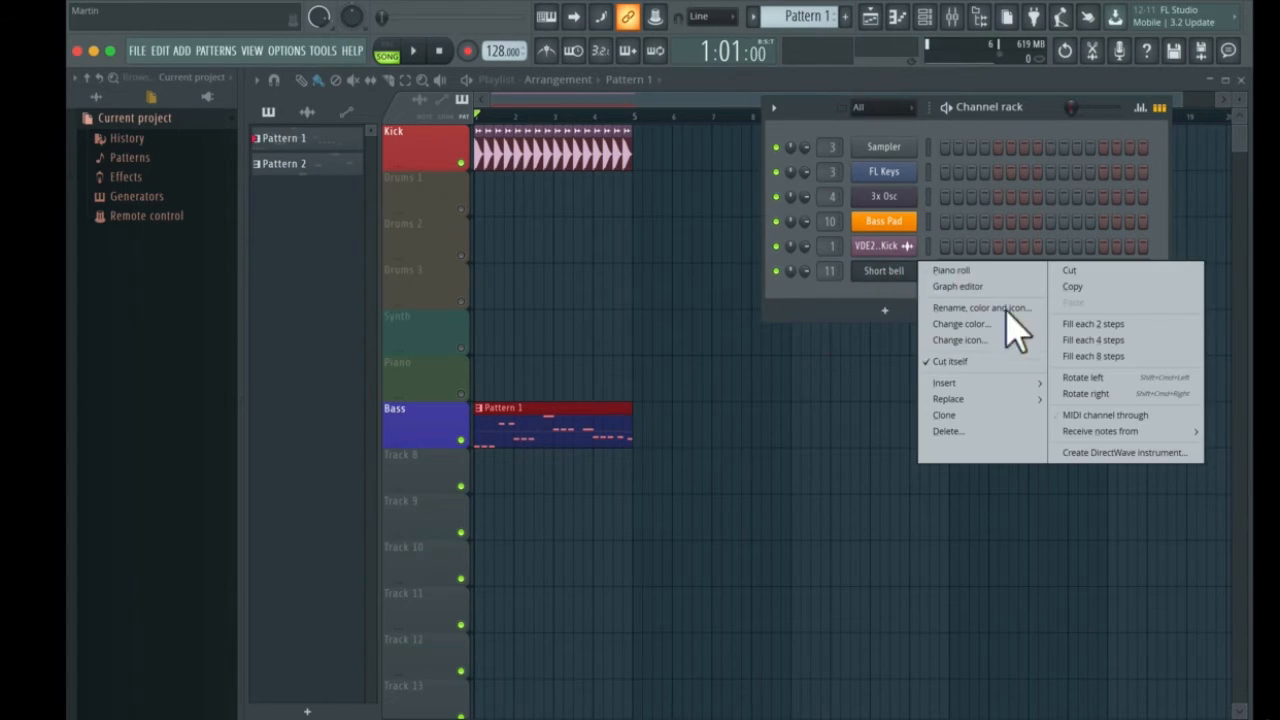
pyautogui.click(982, 417)
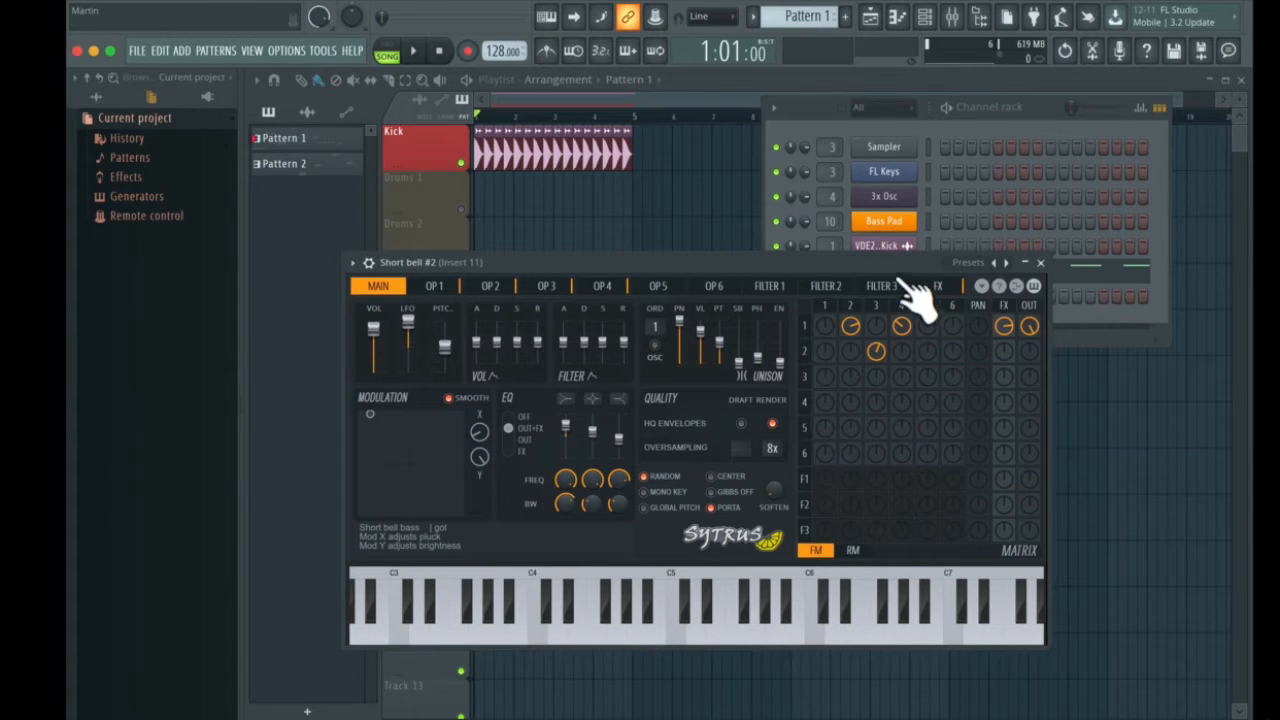
pyautogui.moveTo(920, 294); pyautogui.dragTo(905, 434)
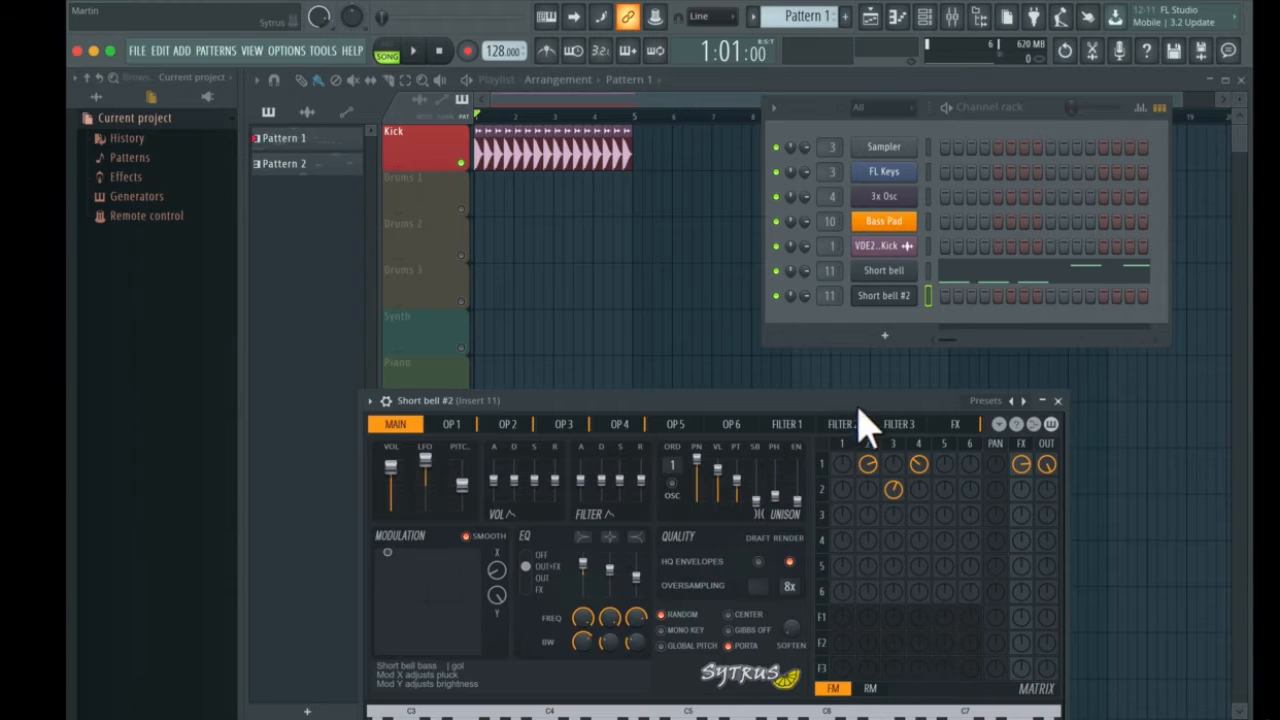
pyautogui.moveTo(863, 420); pyautogui.dragTo(966, 398)
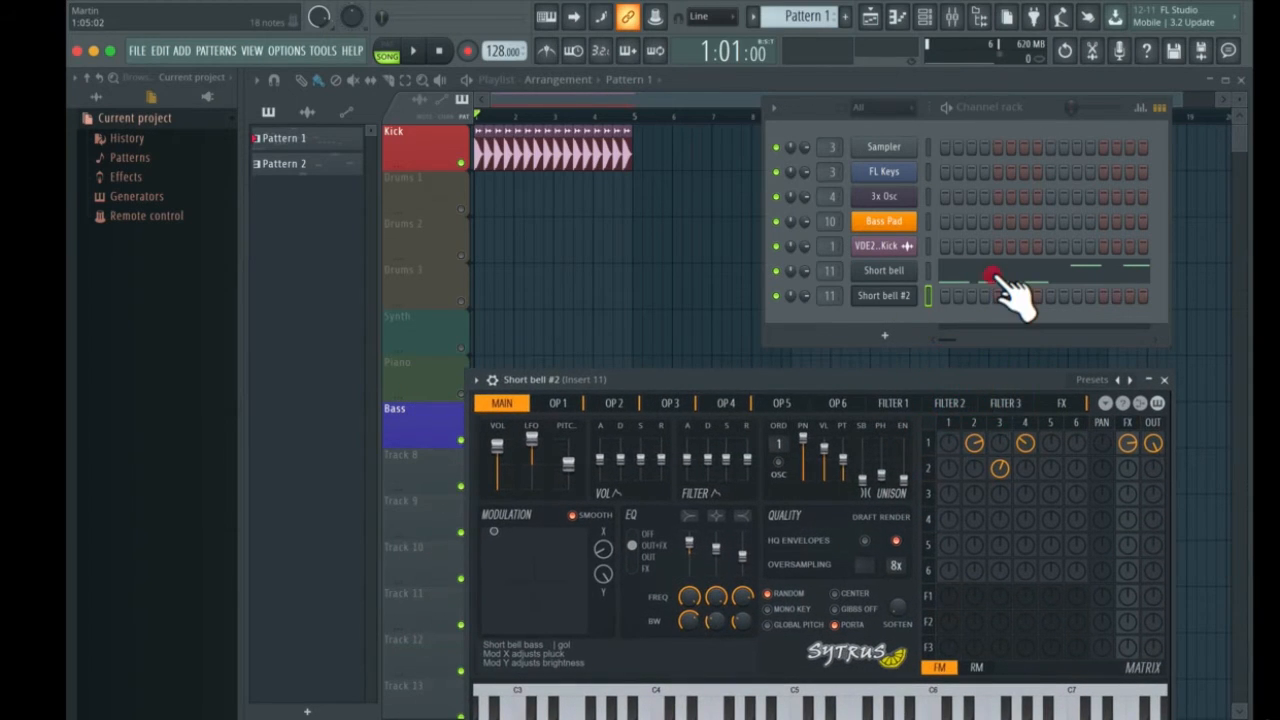
# Copy all notes of the Short bell channel into the Short bell #2 piano roll
pyautogui.click(995, 277)
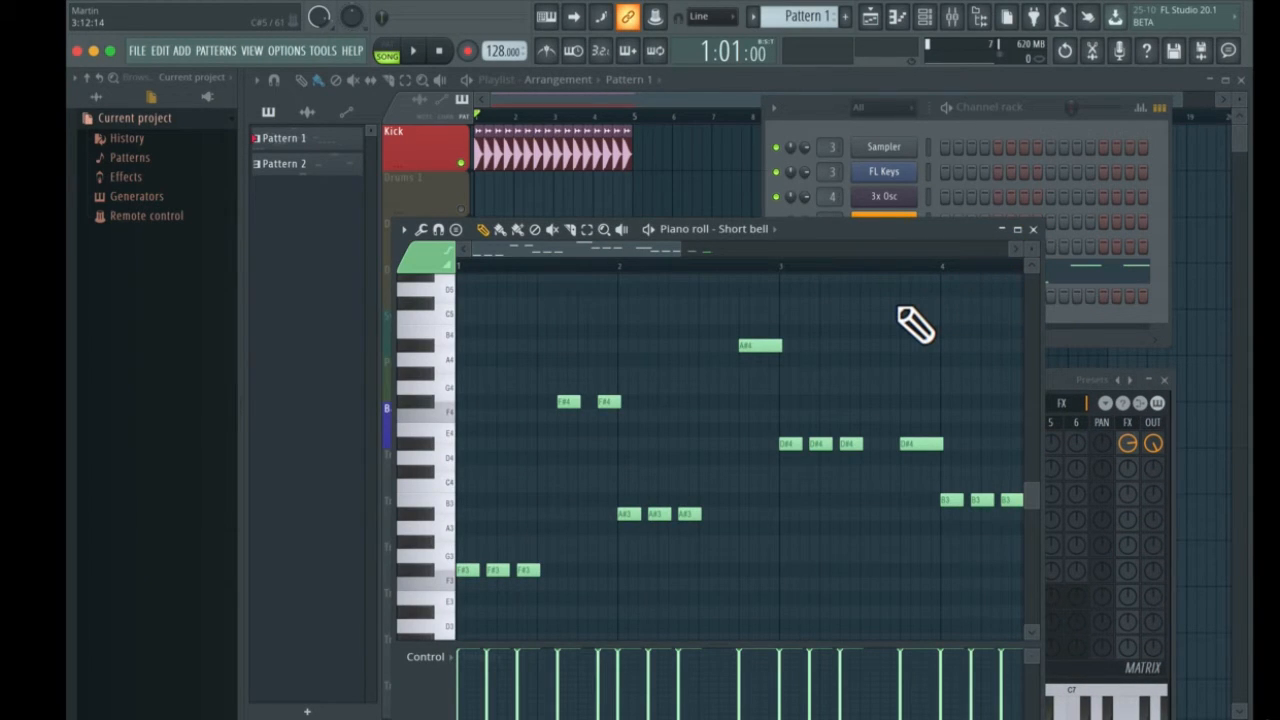
pyautogui.press('super+a')
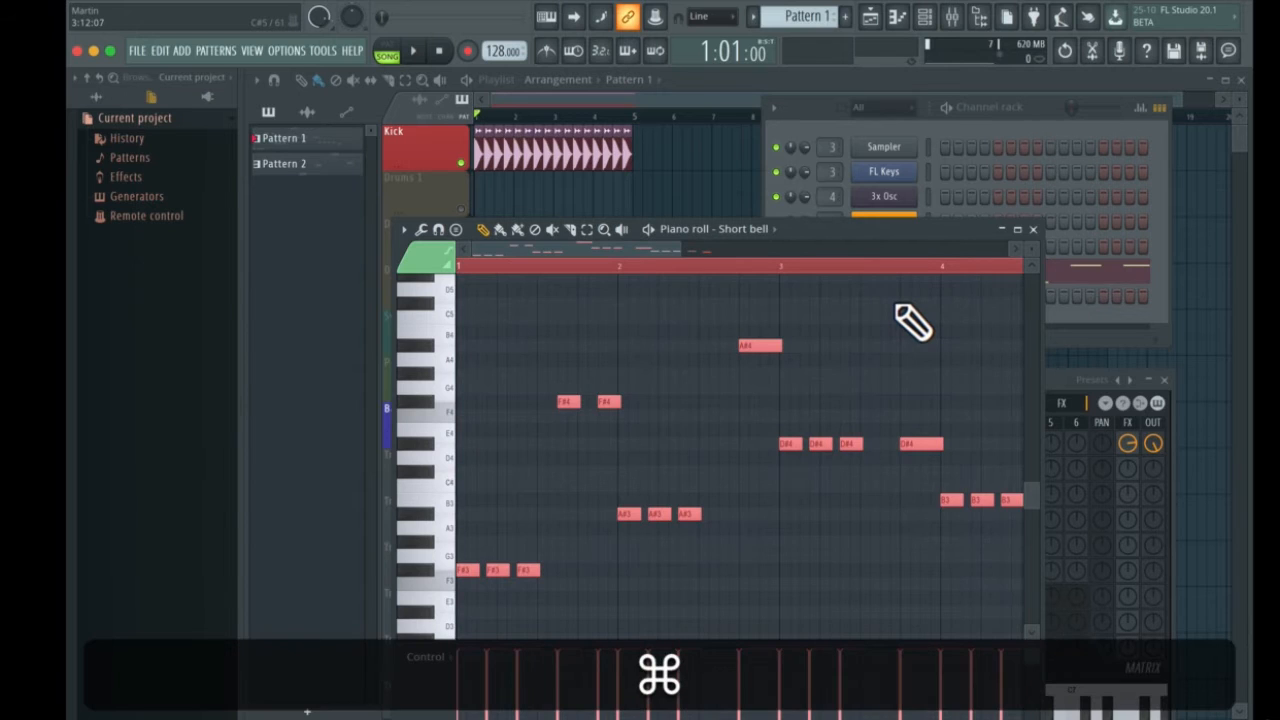
pyautogui.press('super+c')
pyautogui.click(1033, 229)
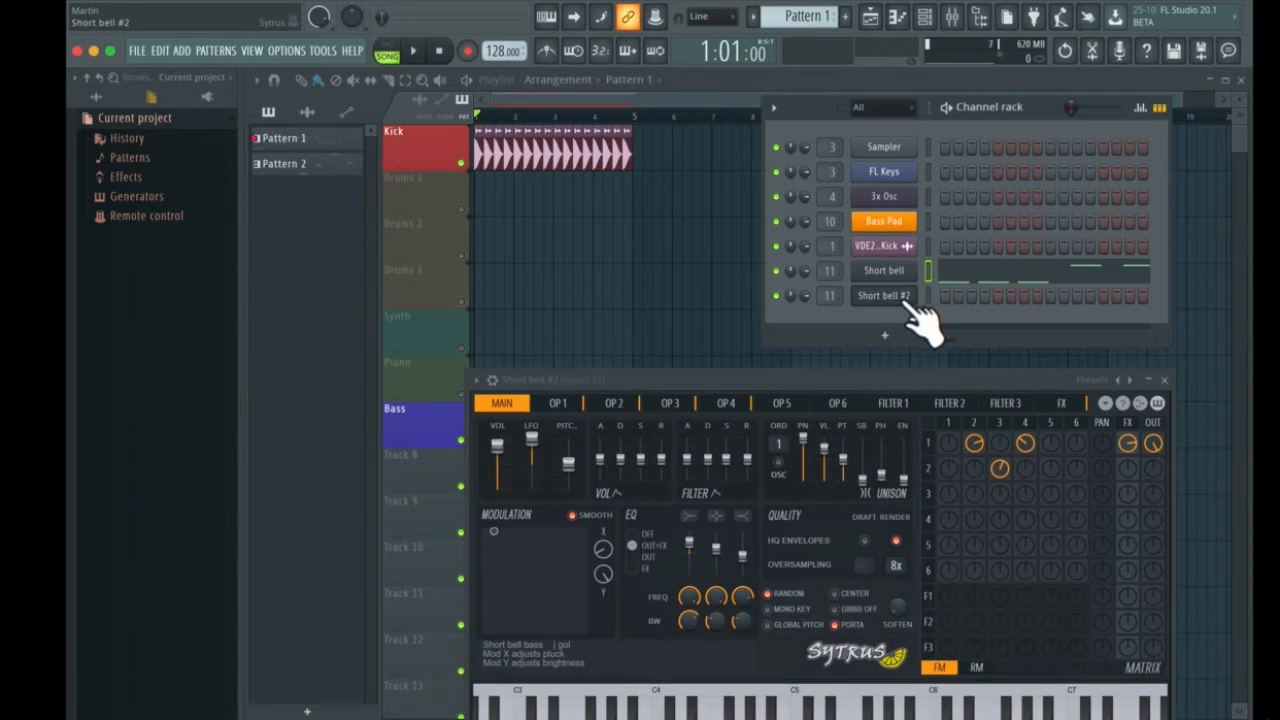
pyautogui.rightClick(910, 305)
pyautogui.click(945, 300)
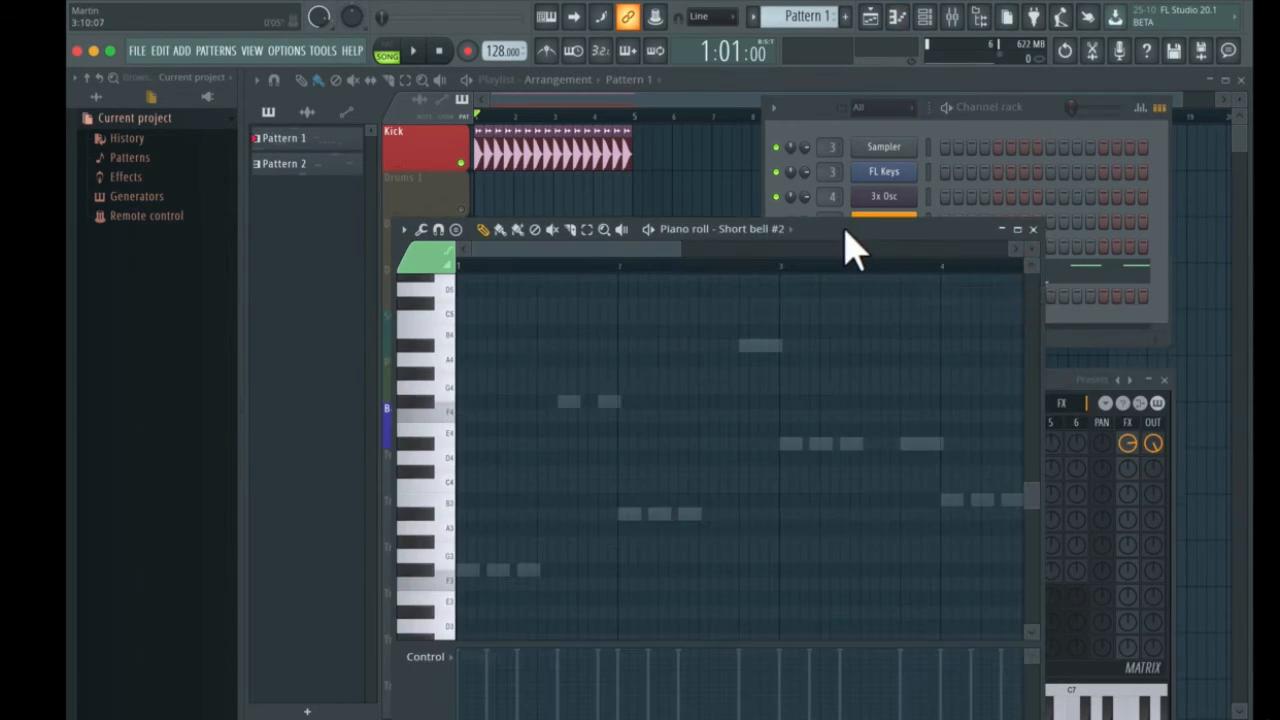
pyautogui.moveTo(845, 233); pyautogui.dragTo(818, 364)
pyautogui.press('super+v')
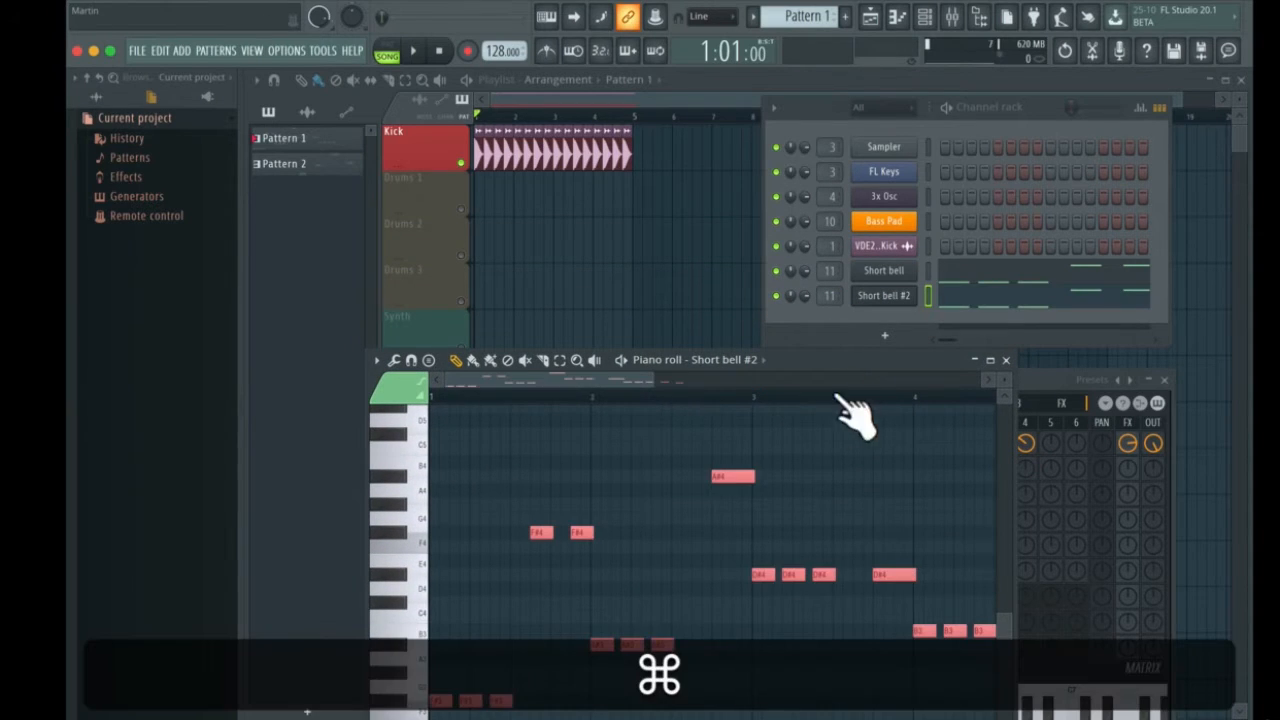
pyautogui.click(1006, 360)
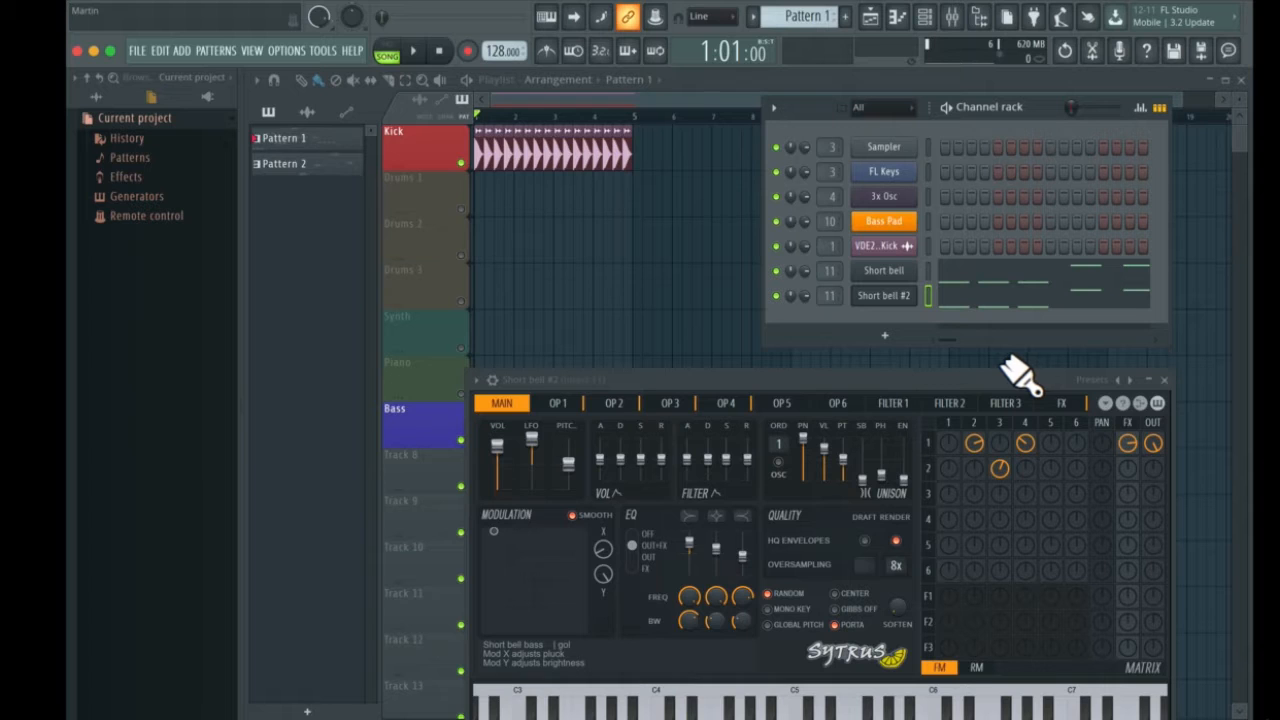
# Load the Sytrus bass preset Electric on the Short bell #2 channel
pyautogui.moveTo(905, 372); pyautogui.dragTo(877, 367)
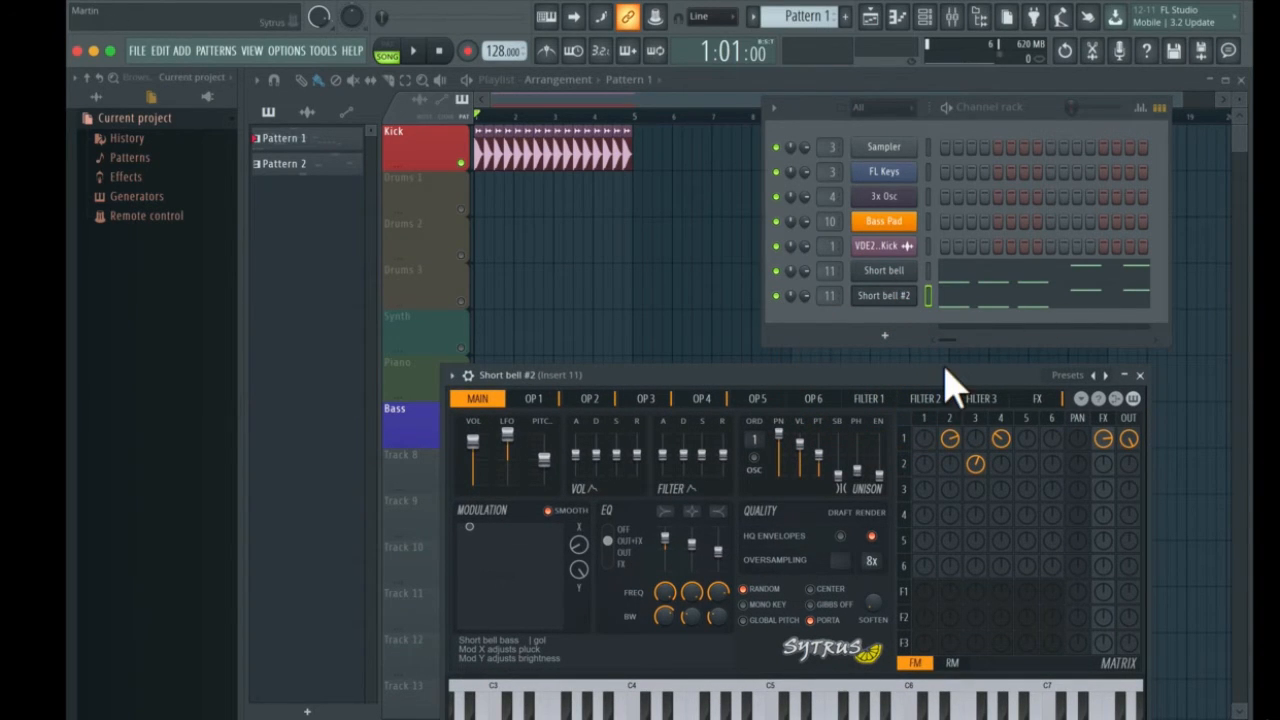
pyautogui.moveTo(945, 378); pyautogui.dragTo(721, 329)
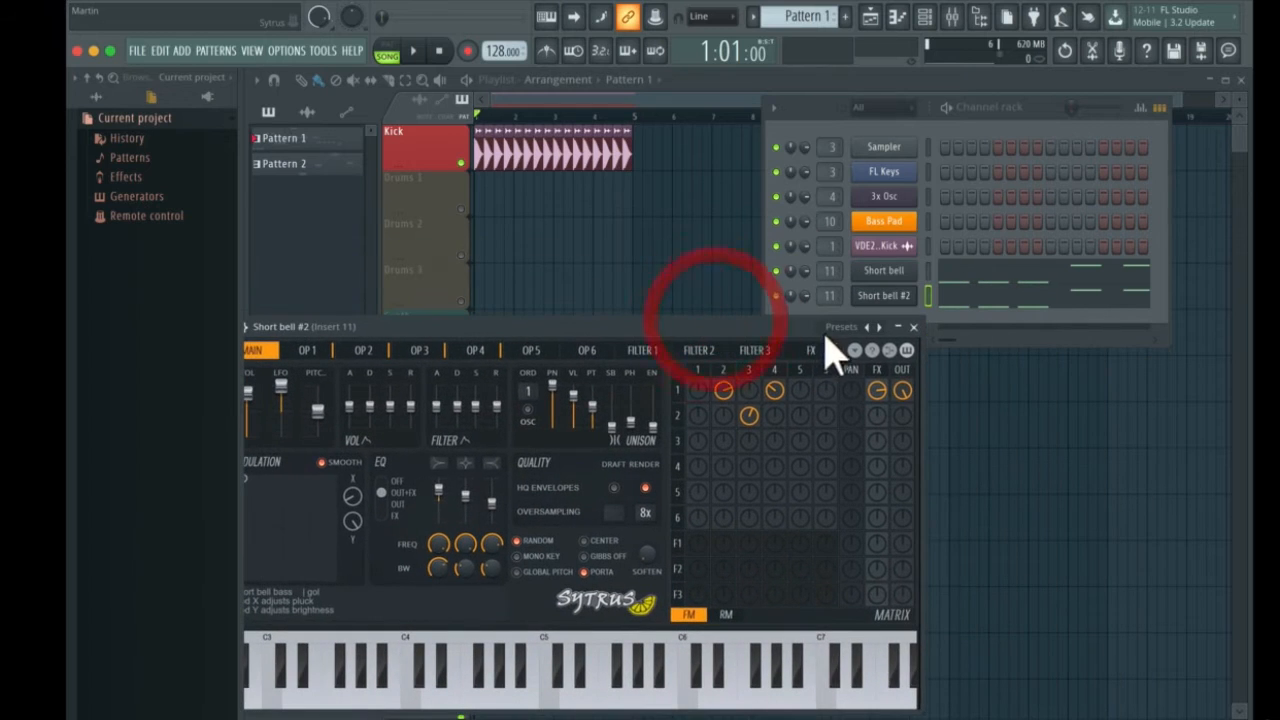
pyautogui.click(836, 333)
pyautogui.moveTo(918, 84)
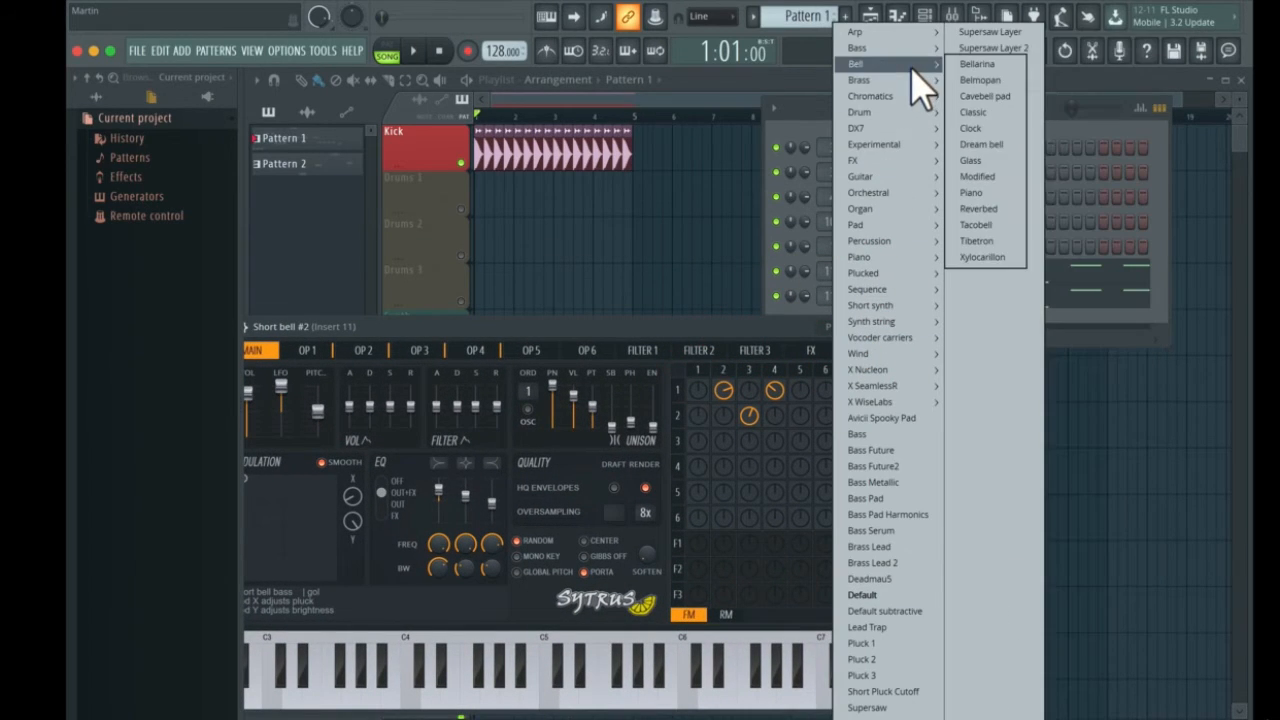
pyautogui.moveTo(918, 47)
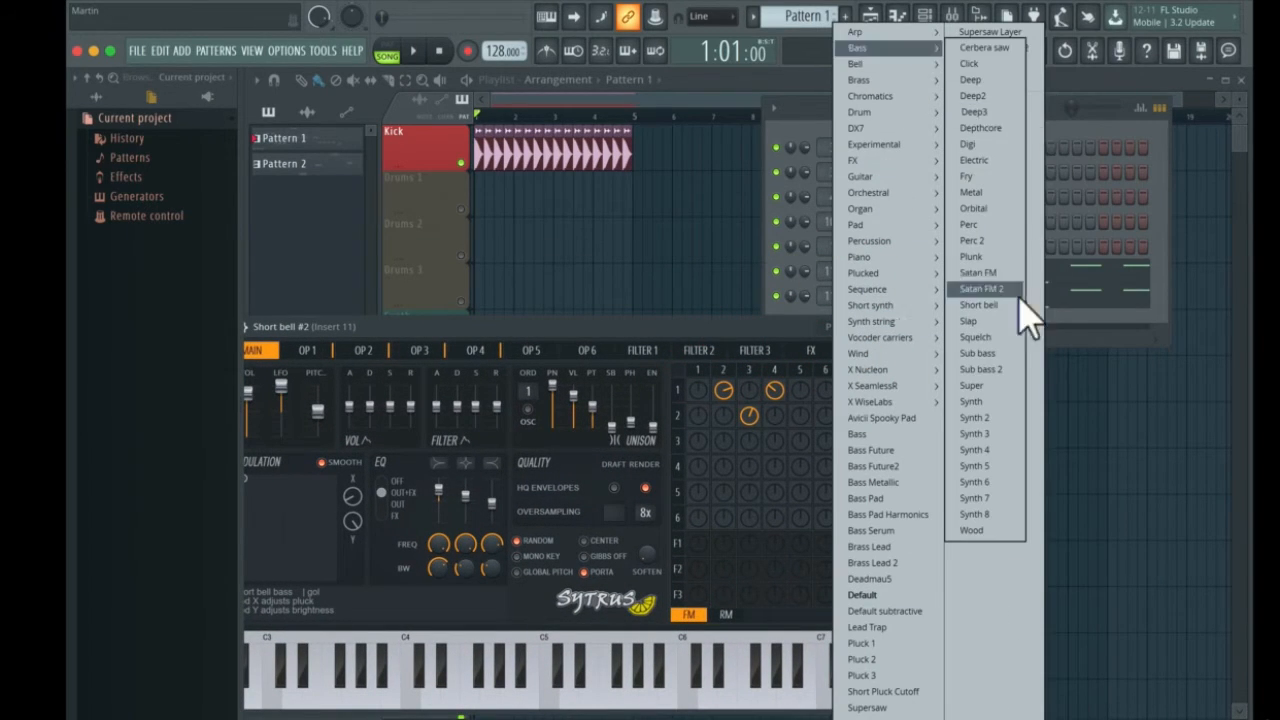
pyautogui.click(975, 160)
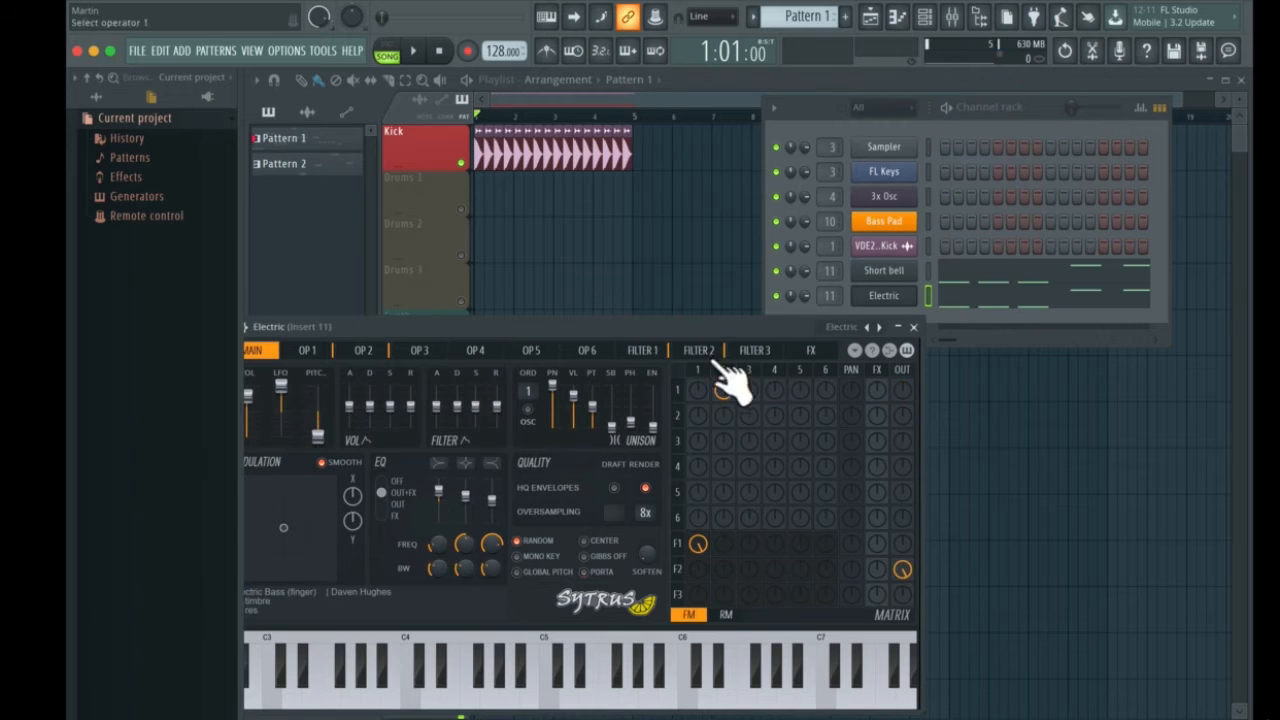
# Mute the Short bell channel and play the Electric bass with the kick
pyautogui.moveTo(730, 328); pyautogui.dragTo(962, 400)
pyautogui.click(776, 271)
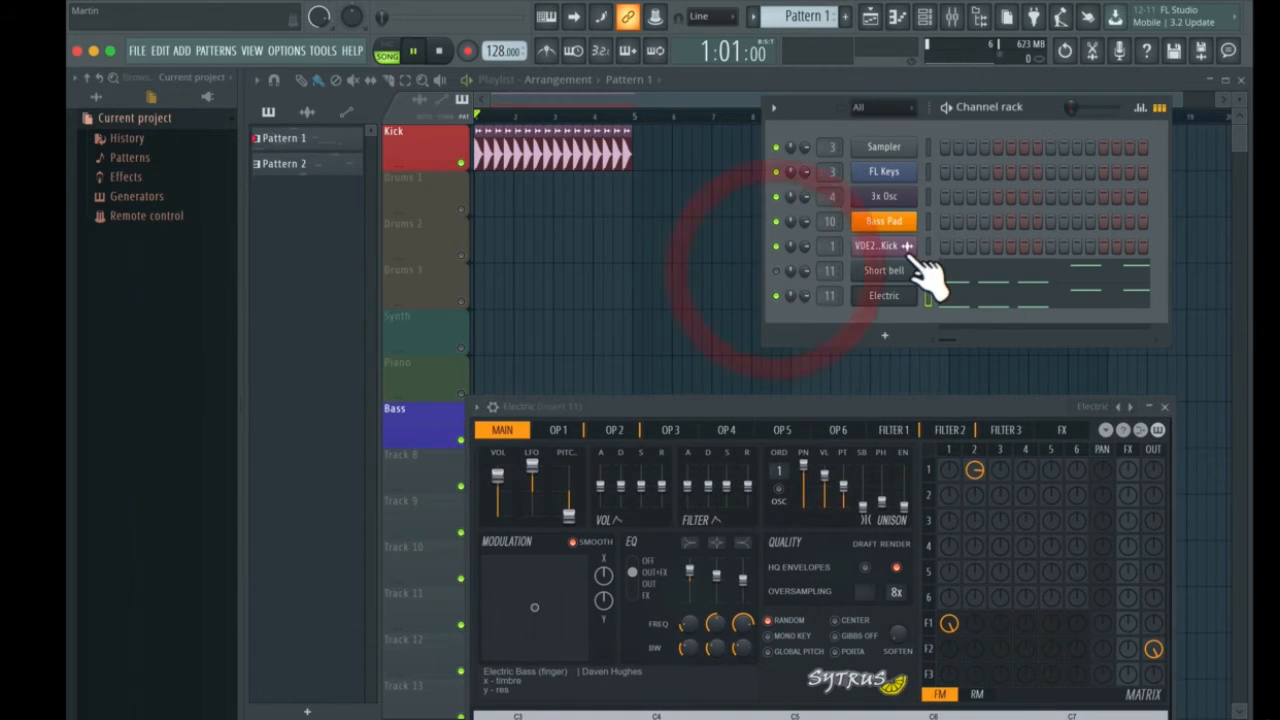
pyautogui.press('space')
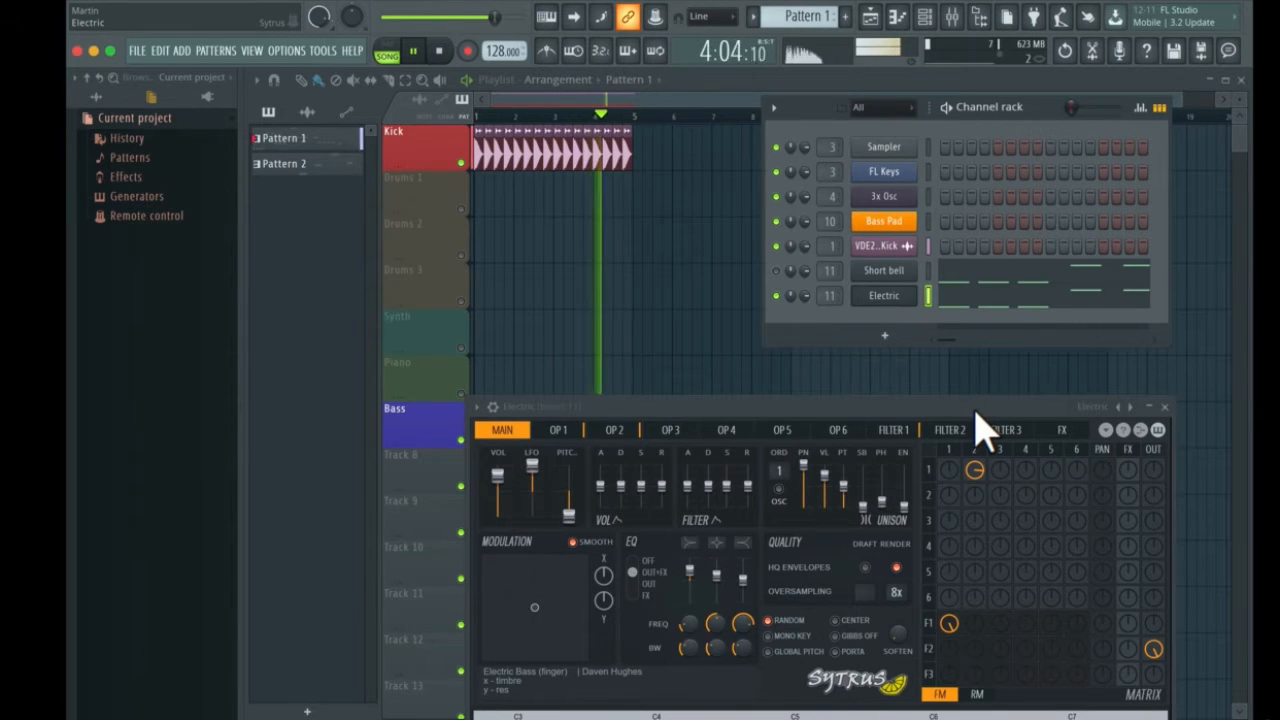
pyautogui.press('space')
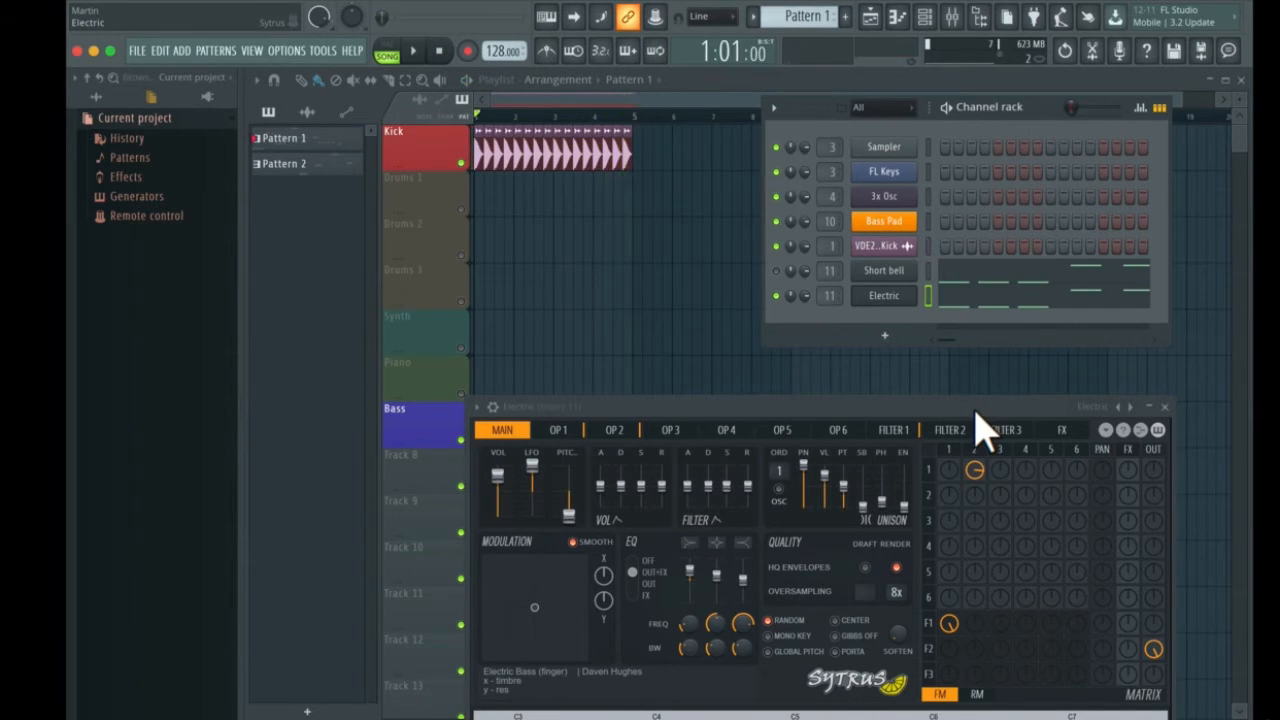
# Raise the Electric patch's operator 2 to 1 frequency modulation and nudge its XY modulation point slightly lower during playback
pyautogui.moveTo(975, 412); pyautogui.dragTo(985, 366)
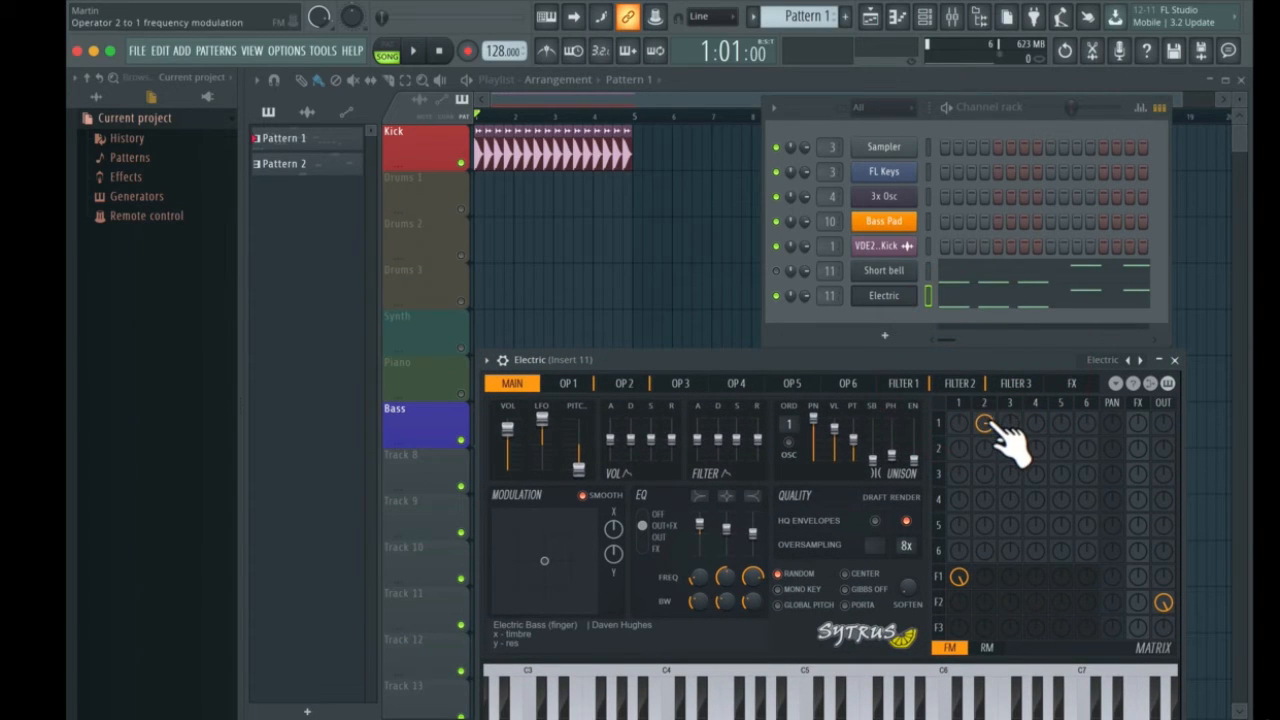
pyautogui.press('space')
pyautogui.moveTo(986, 424); pyautogui.dragTo(986, 375)
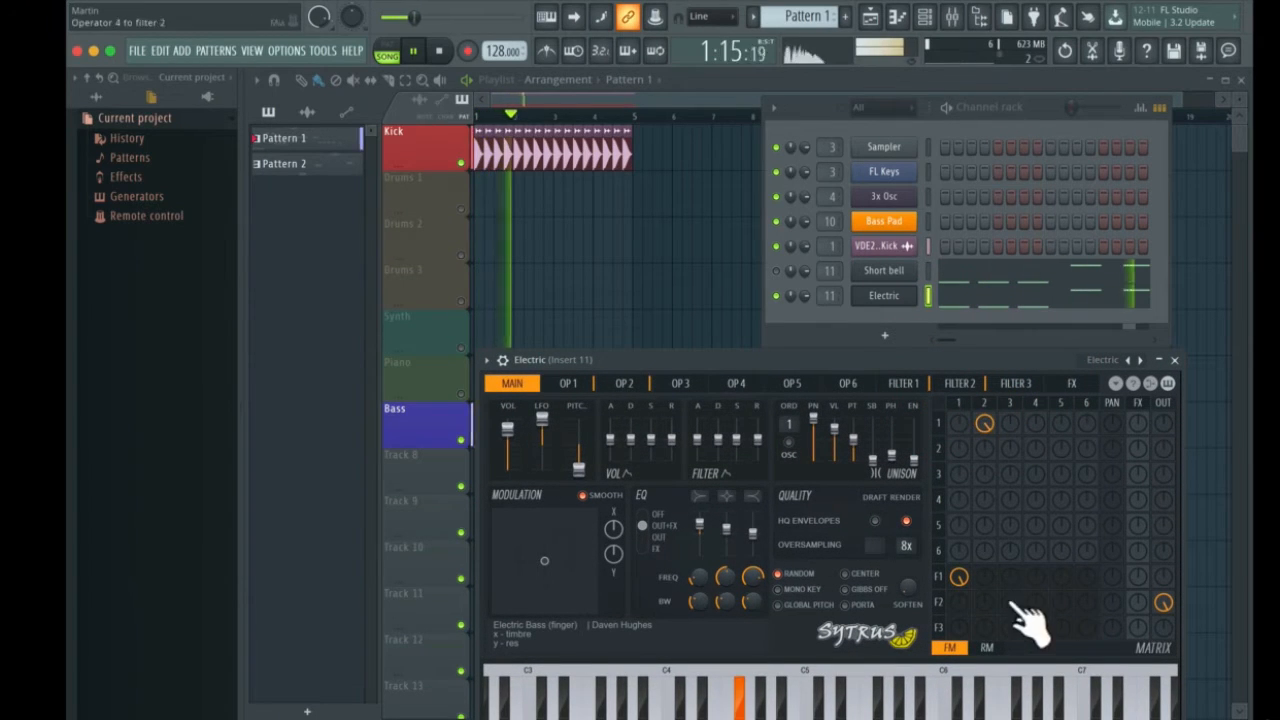
pyautogui.moveTo(544, 560)
pyautogui.mouseDown()
pyautogui.moveTo(579, 523)
pyautogui.moveTo(544, 565)
pyautogui.mouseUp()
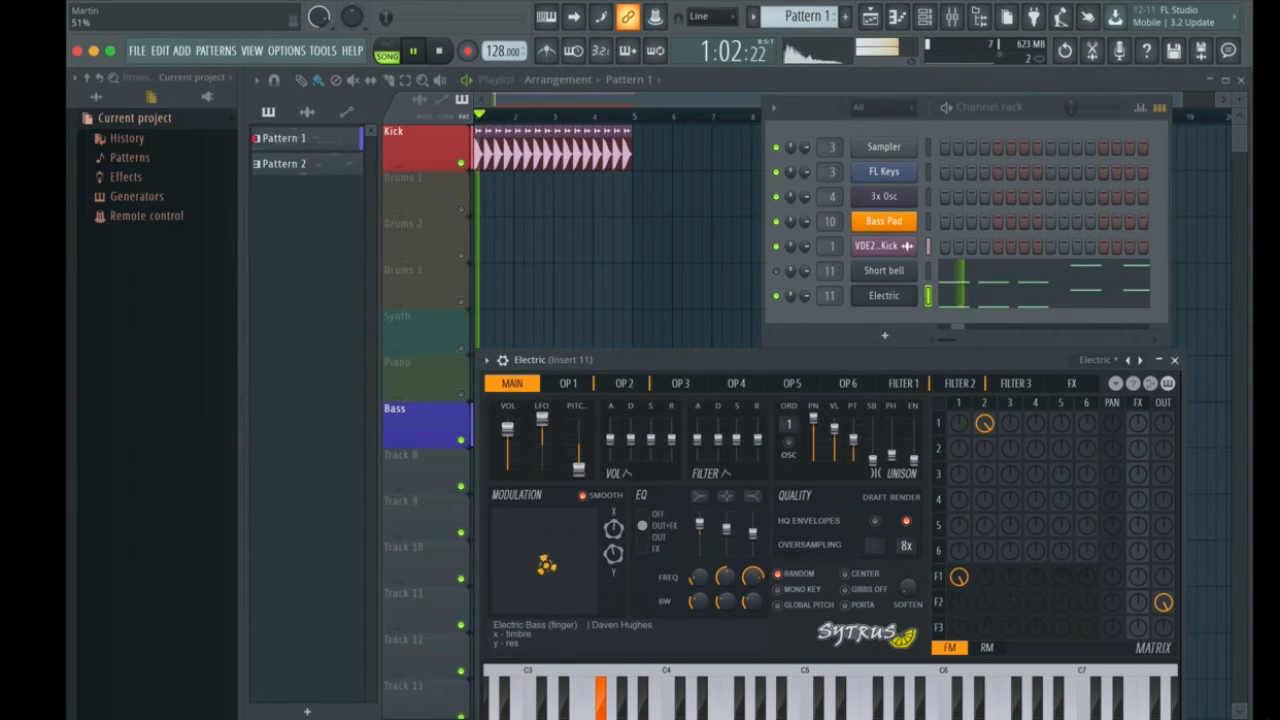
pyautogui.press('space')
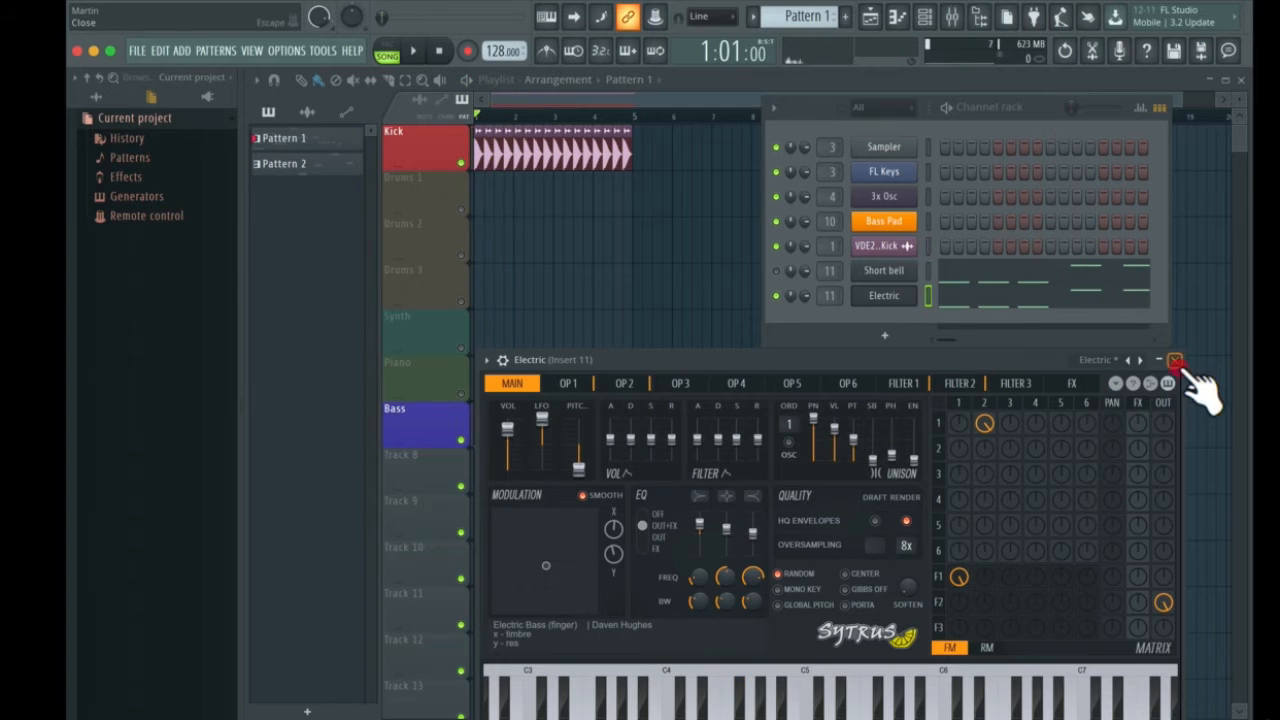
# Assign the Electric channel to mixer insert 12, separate from the Short bell's insert 11
pyautogui.click(1174, 360)
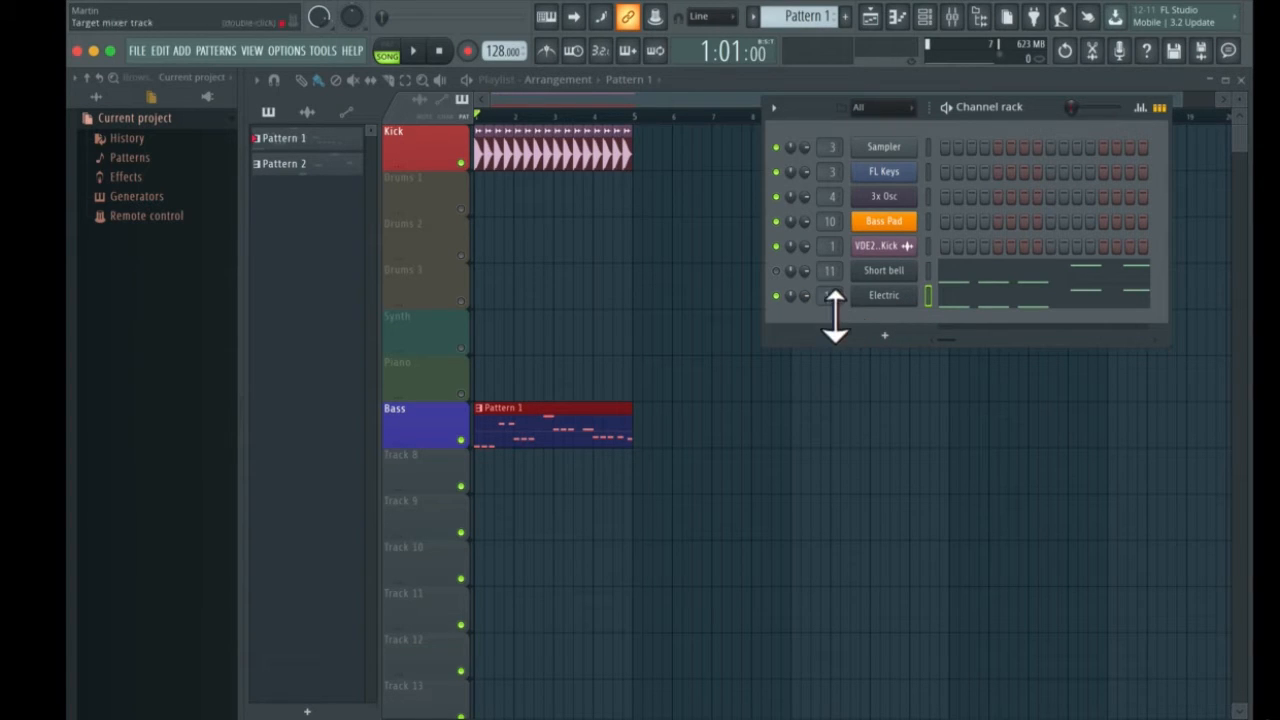
pyautogui.click(951, 22)
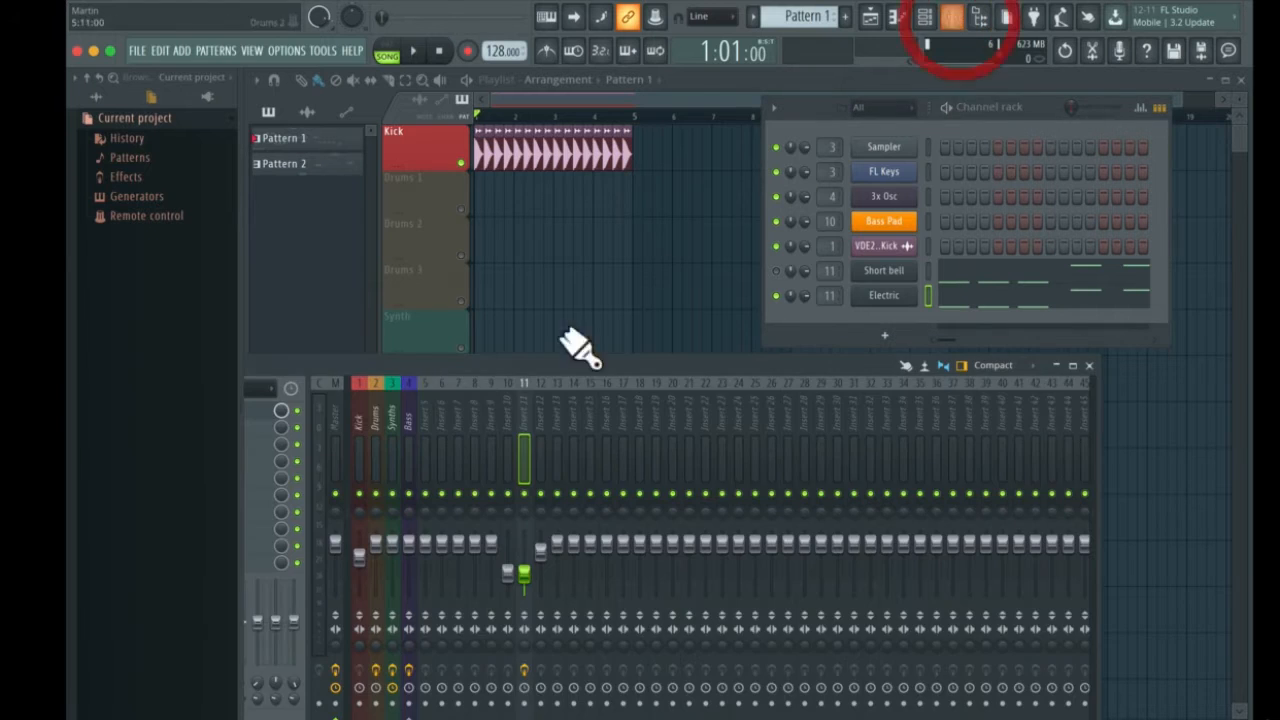
pyautogui.moveTo(419, 360); pyautogui.dragTo(615, 387)
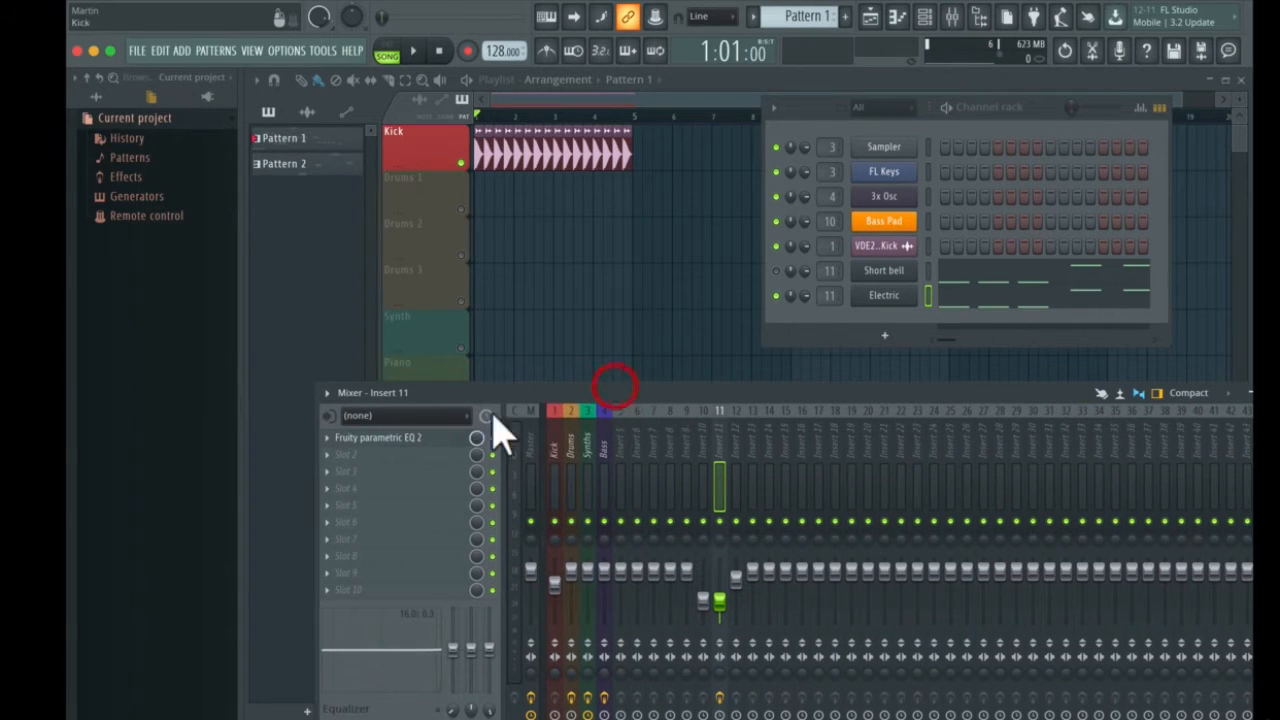
pyautogui.click(405, 440)
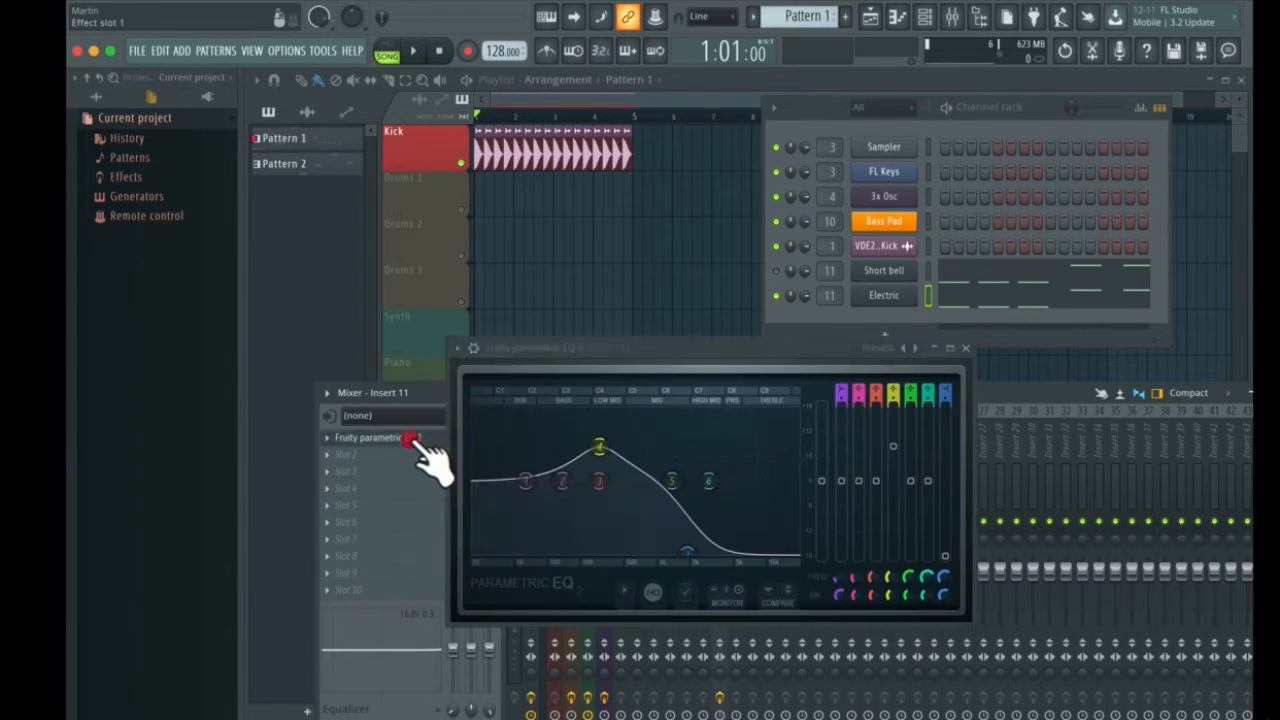
pyautogui.click(965, 347)
pyautogui.moveTo(829, 296); pyautogui.dragTo(829, 290)
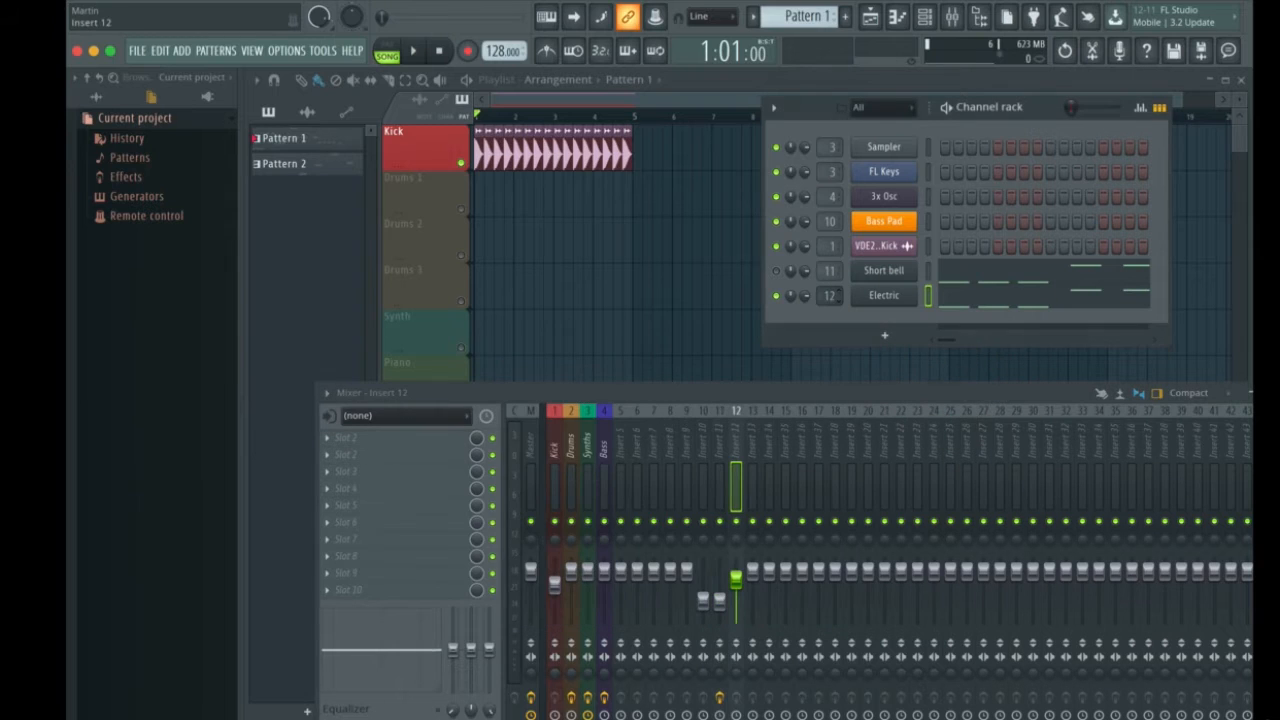
# Lower the volume of mixer insert 12 to match the fader of insert 11 and play the bass with the kick
pyautogui.moveTo(741, 585); pyautogui.dragTo(741, 599)
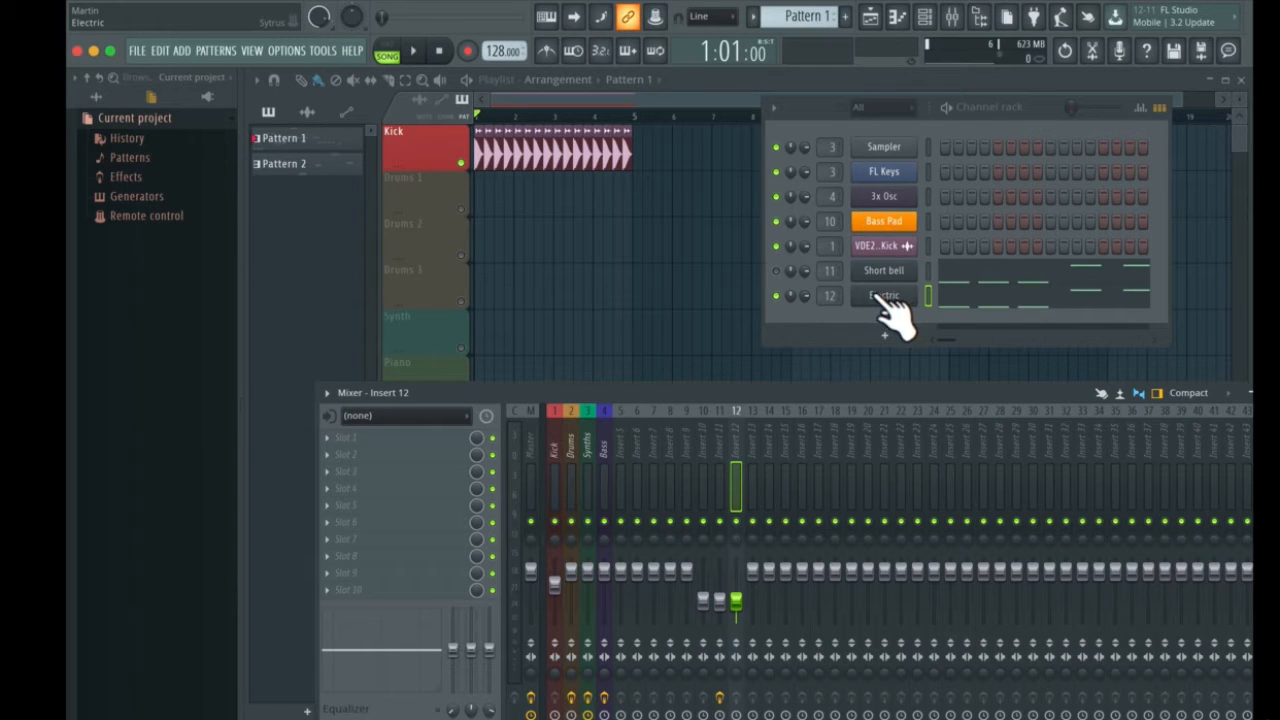
pyautogui.press('space')
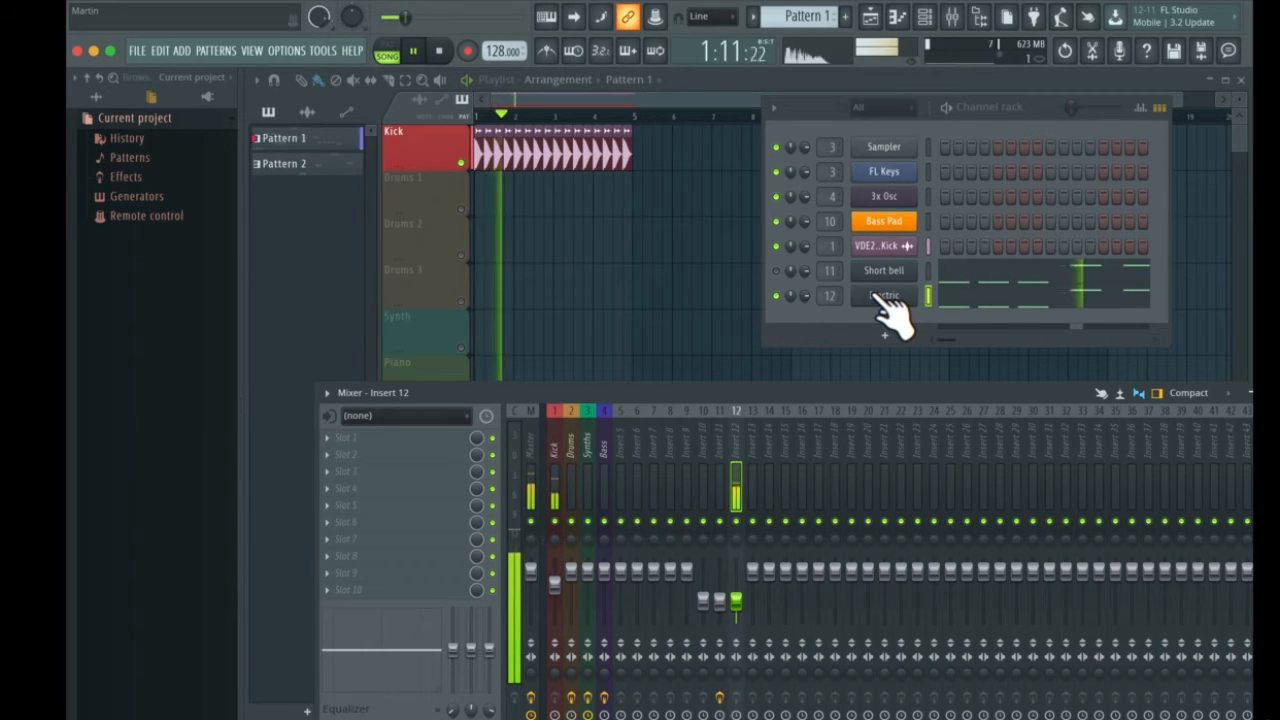
pyautogui.press('space')
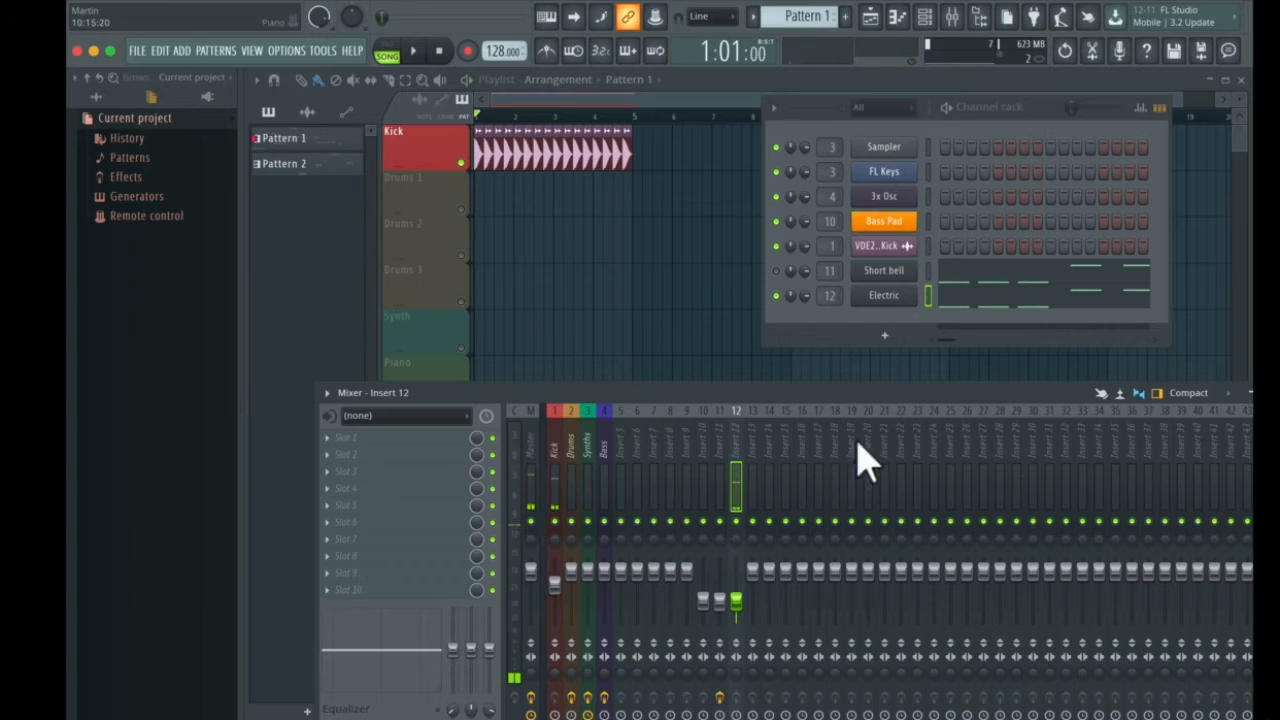
# Unmute the Short bell channel and play it together with the Electric bass and kick
pyautogui.click(781, 272)
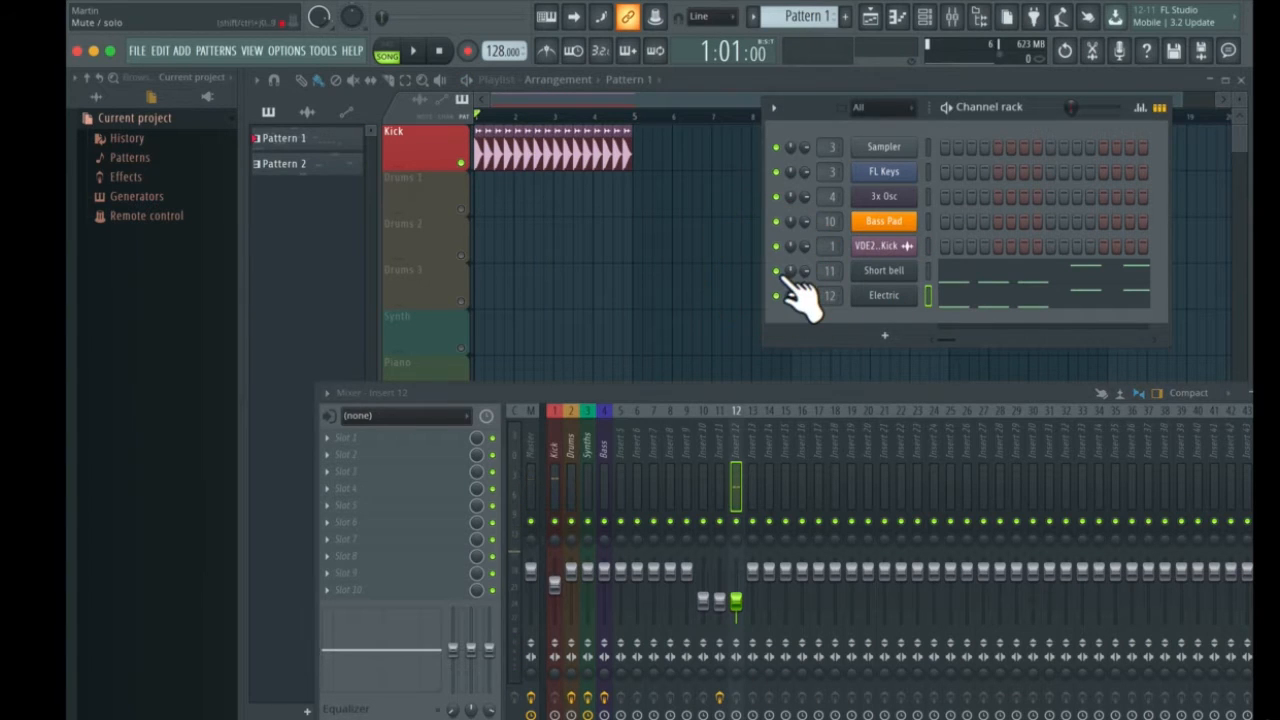
pyautogui.press('space')
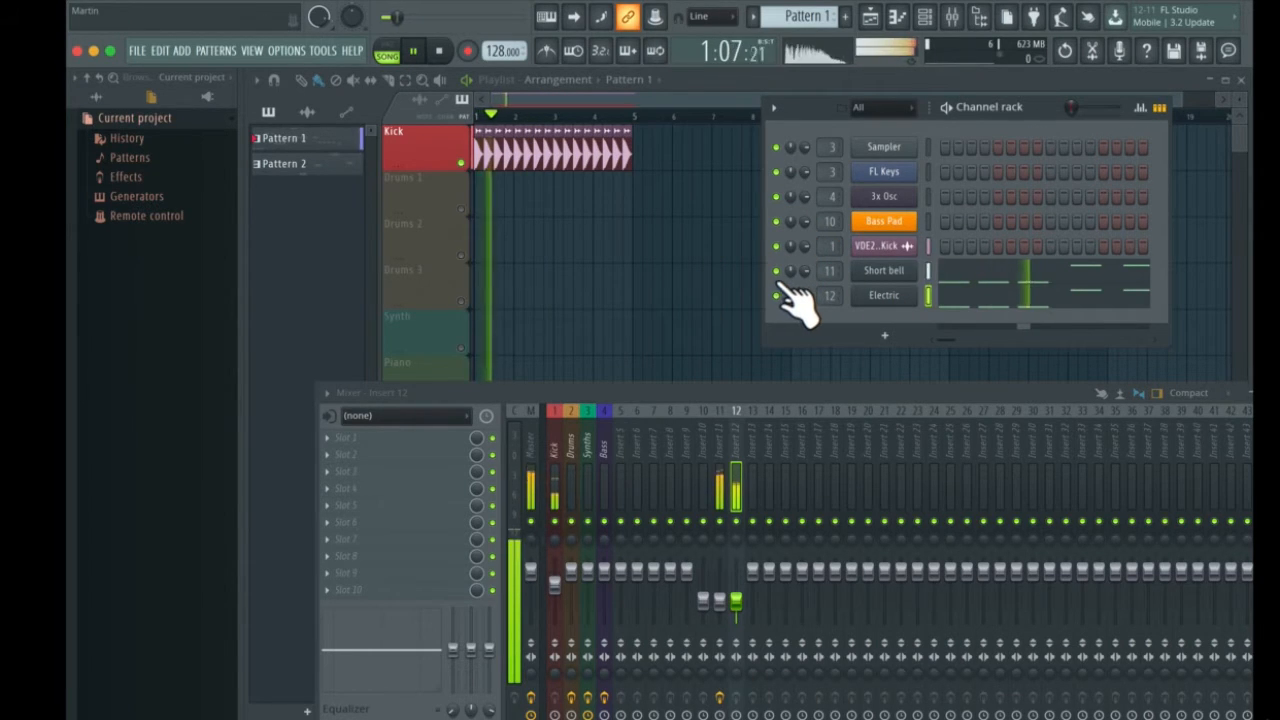
pyautogui.press('space')
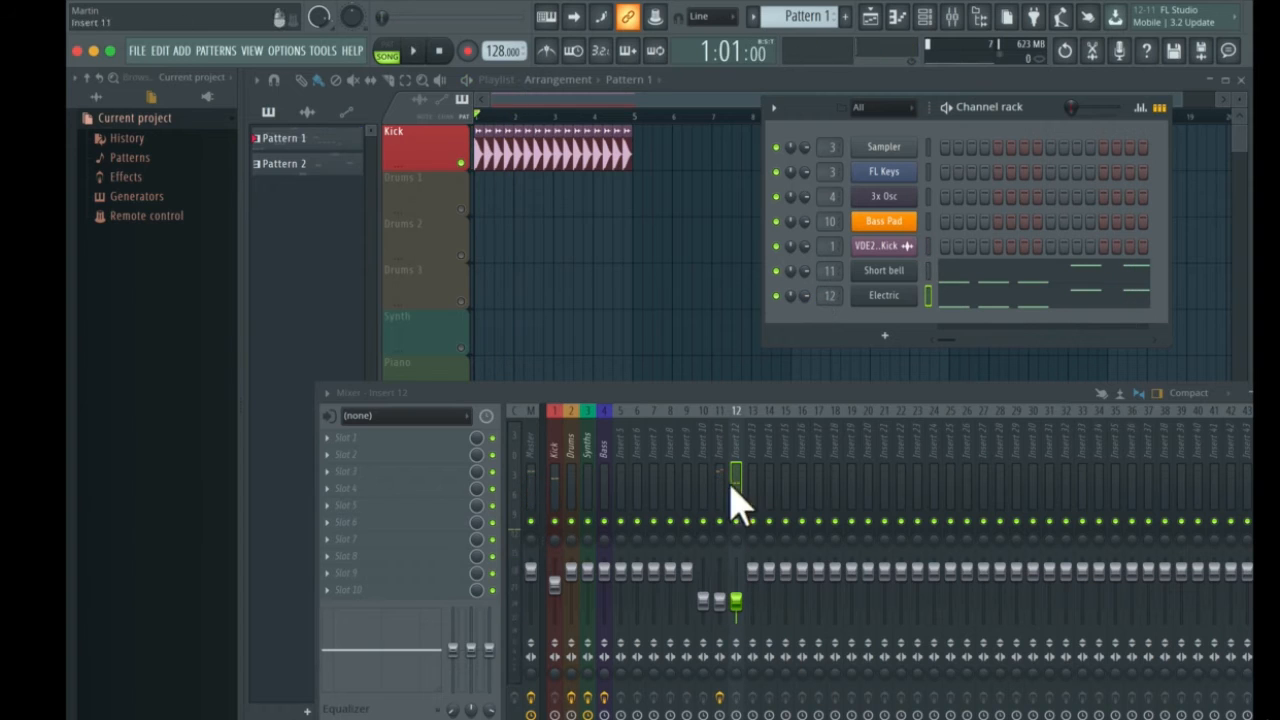
# Lower mixer insert 11 slightly and raise insert 12 slightly to balance the two bass layers during playback
pyautogui.click(720, 442)
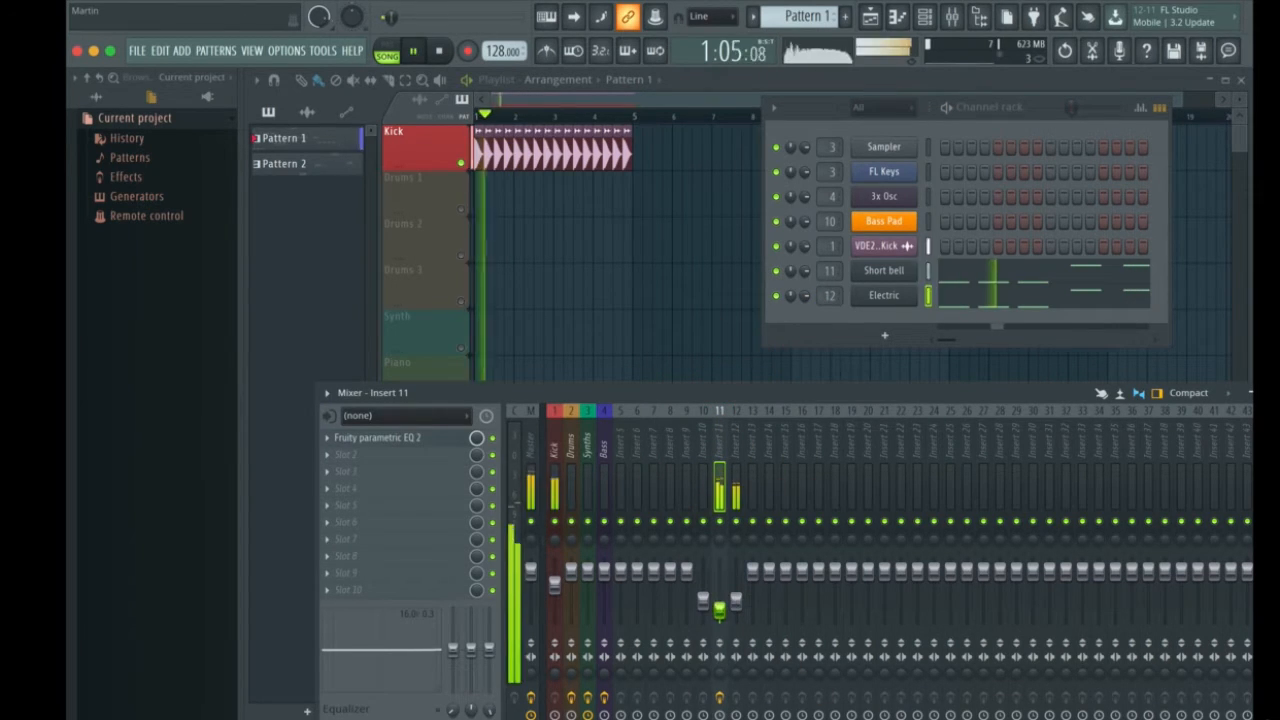
pyautogui.moveTo(737, 605)
pyautogui.mouseDown()
pyautogui.moveTo(737, 590)
pyautogui.moveTo(720, 613)
pyautogui.moveTo(737, 597)
pyautogui.mouseUp()
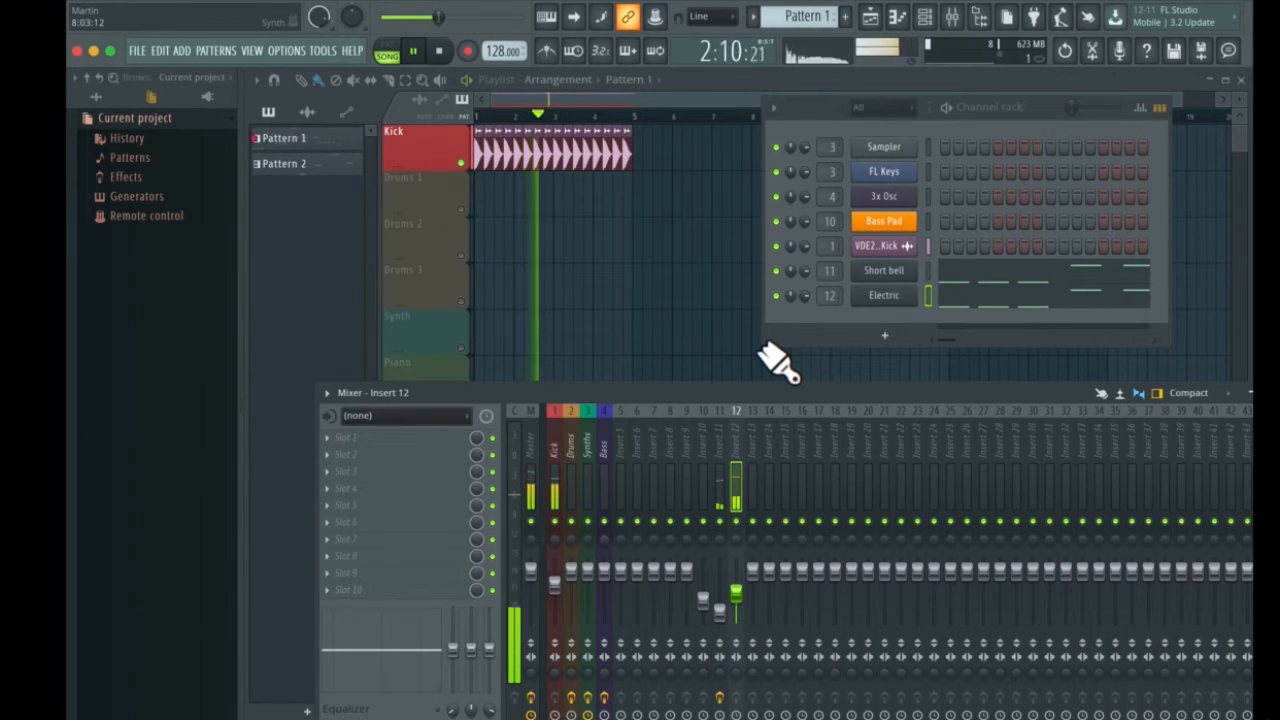
pyautogui.press('space')
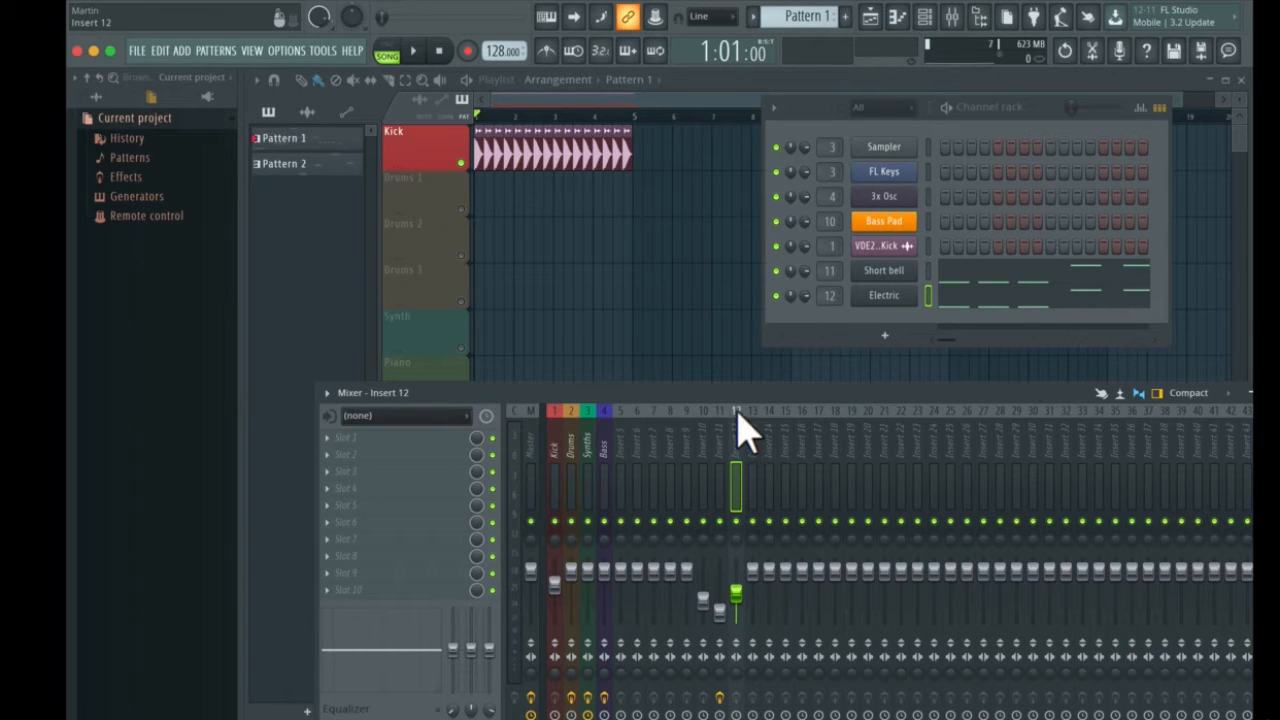
# Compare the Bass mixer track with inserts 10, 11 and 12
pyautogui.click(606, 432)
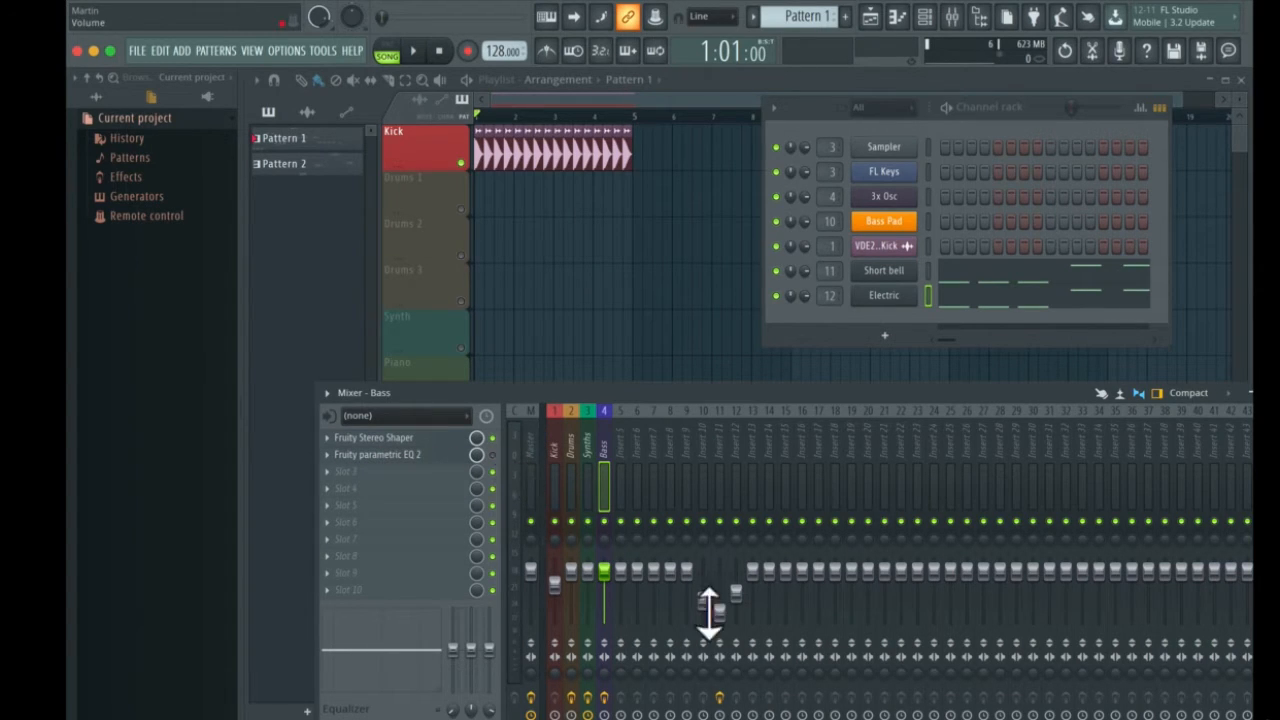
pyautogui.click(705, 425)
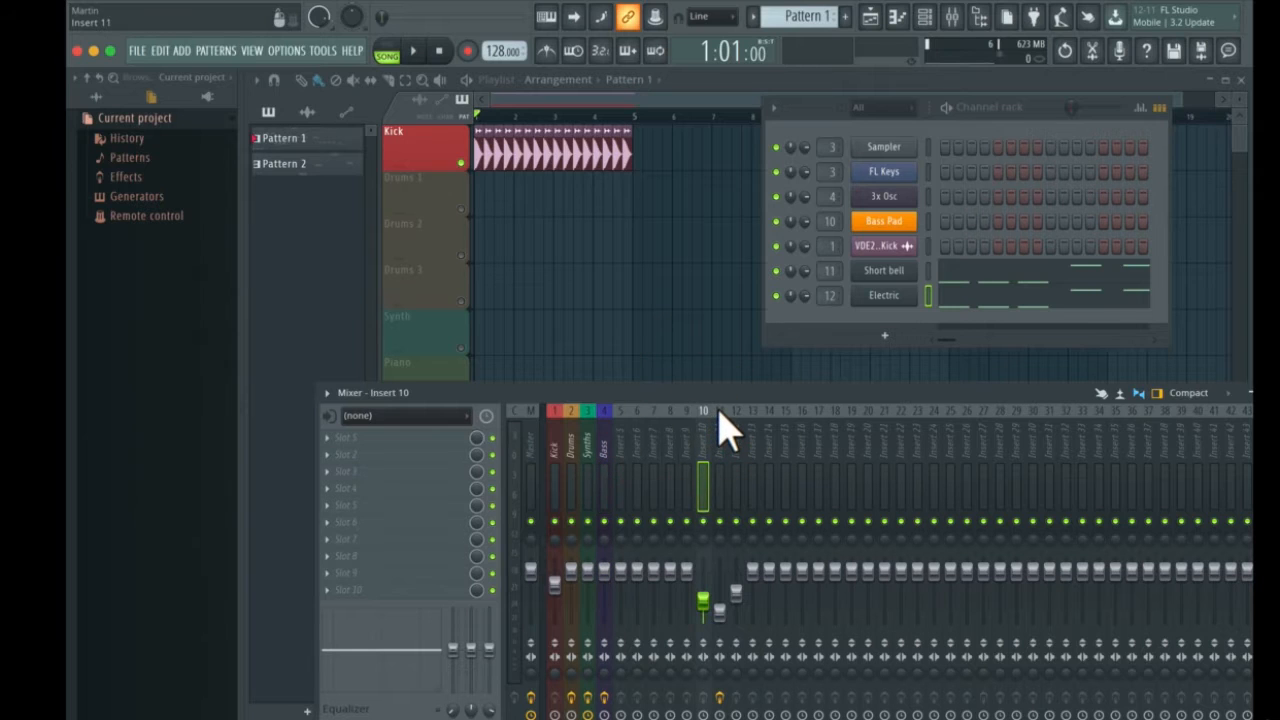
pyautogui.click(720, 411)
pyautogui.click(736, 411)
pyautogui.click(722, 411)
pyautogui.click(736, 411)
pyautogui.click(723, 411)
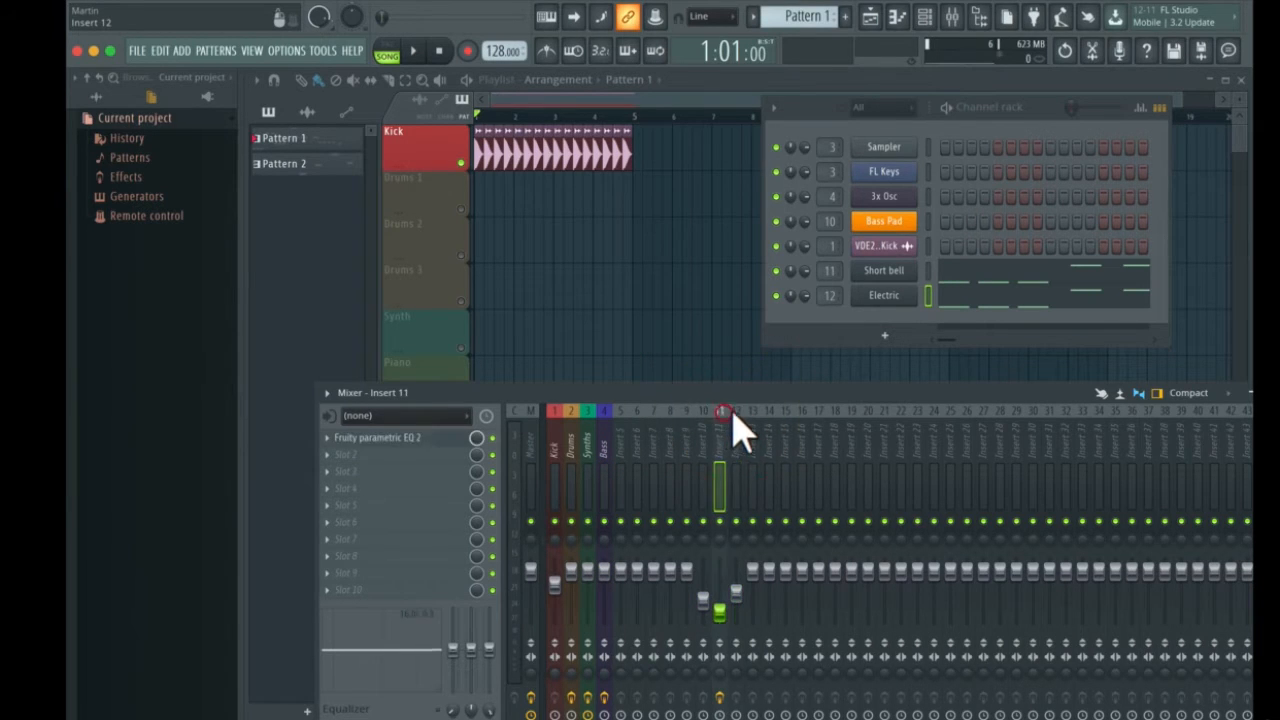
pyautogui.click(736, 410)
pyautogui.click(723, 410)
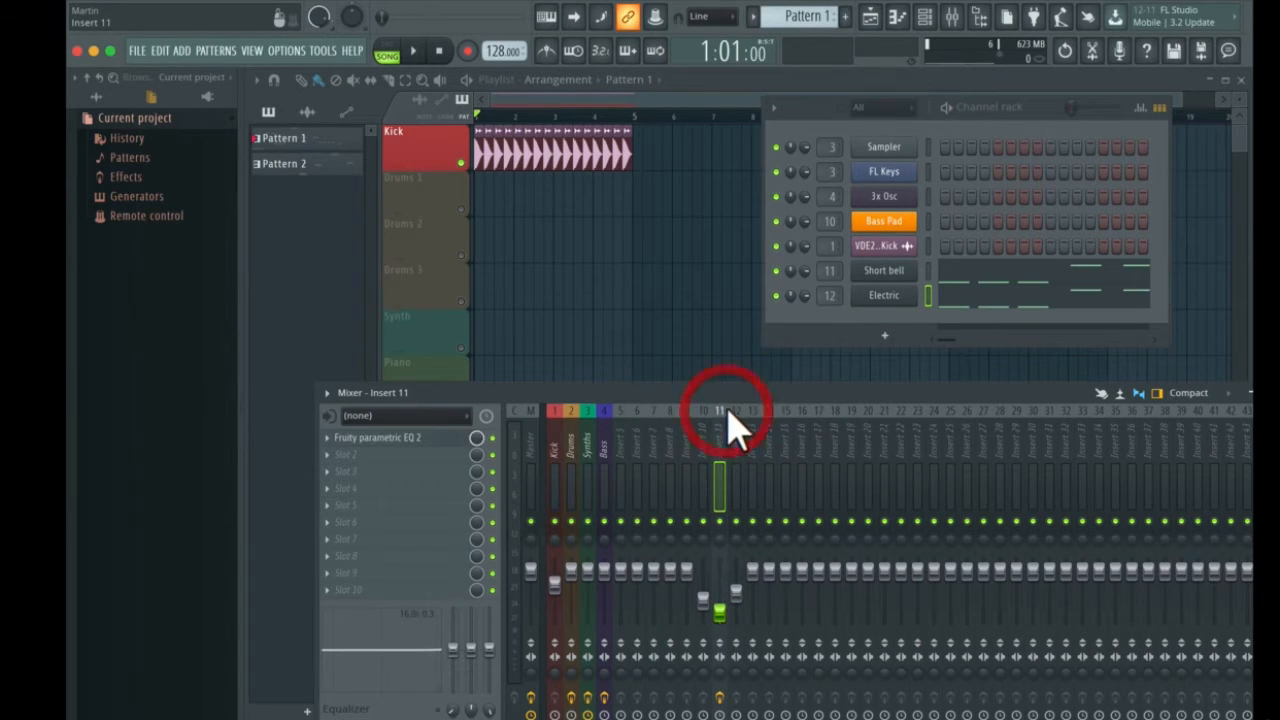
pyautogui.click(602, 414)
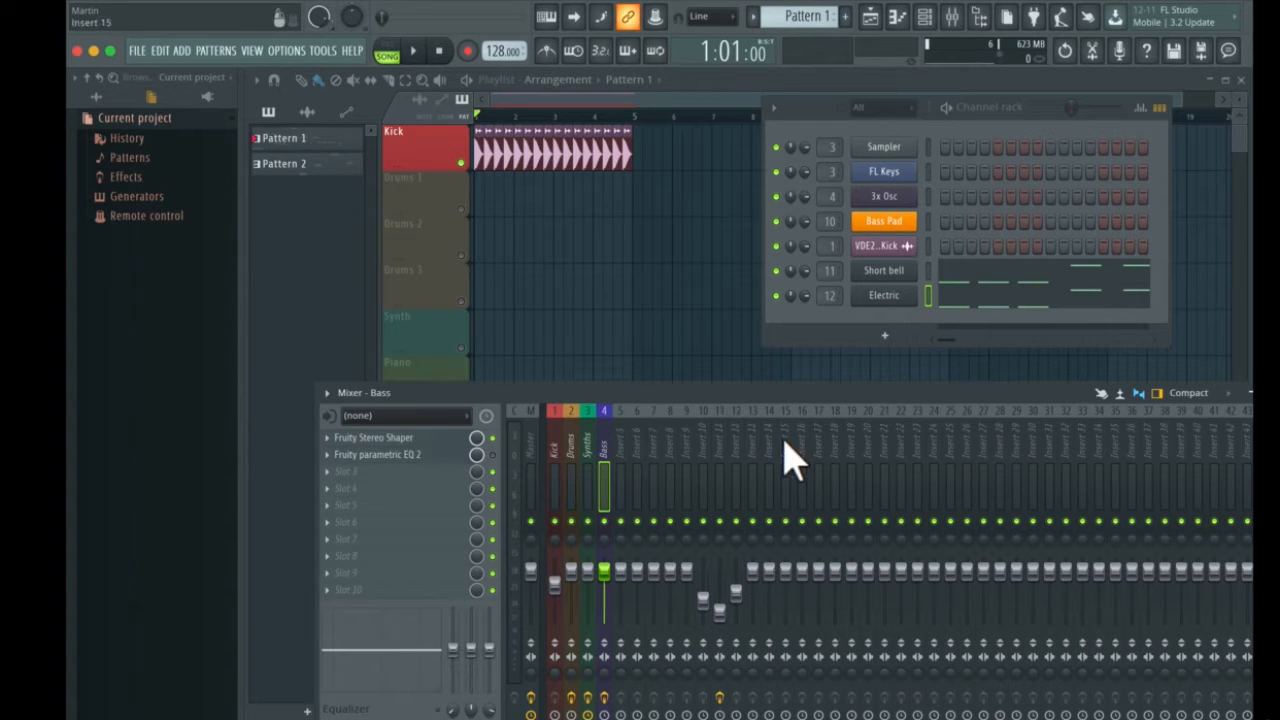
# Route mixer inserts 11 and 12 to the Bass track and remove their direct routing to Master
pyautogui.click(724, 410)
pyautogui.moveTo(730, 394); pyautogui.dragTo(714, 226)
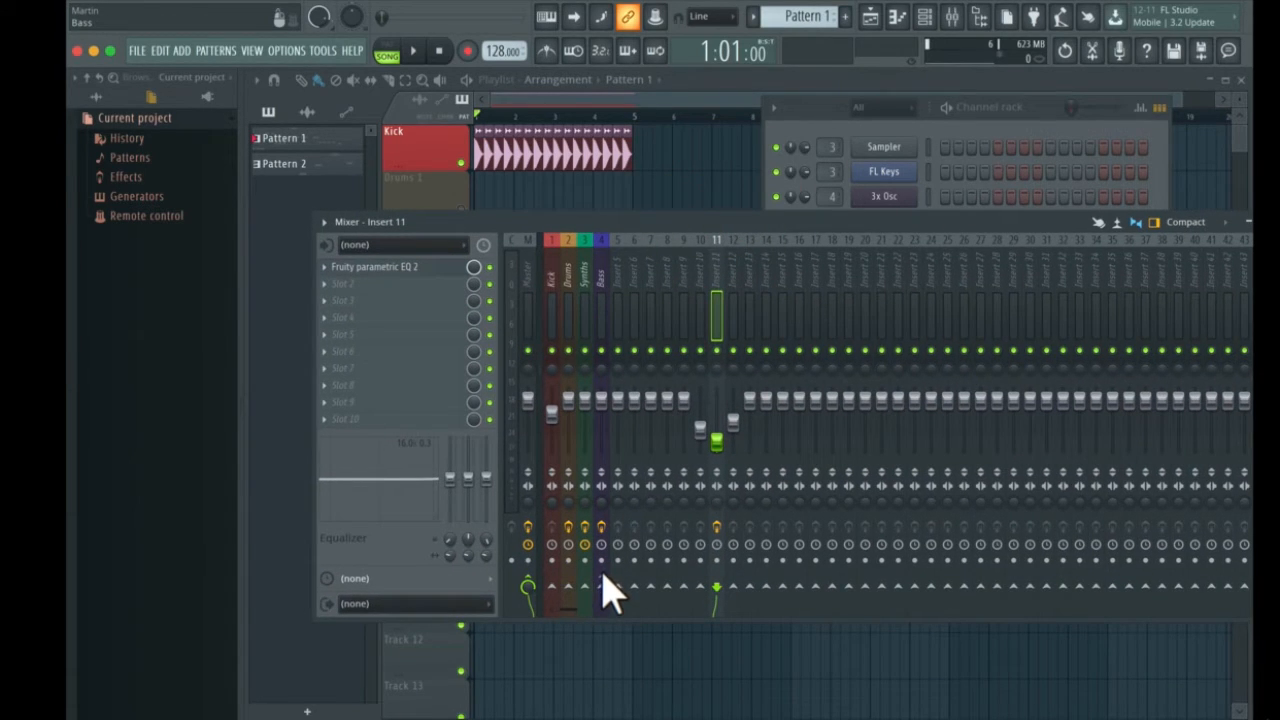
pyautogui.click(527, 587)
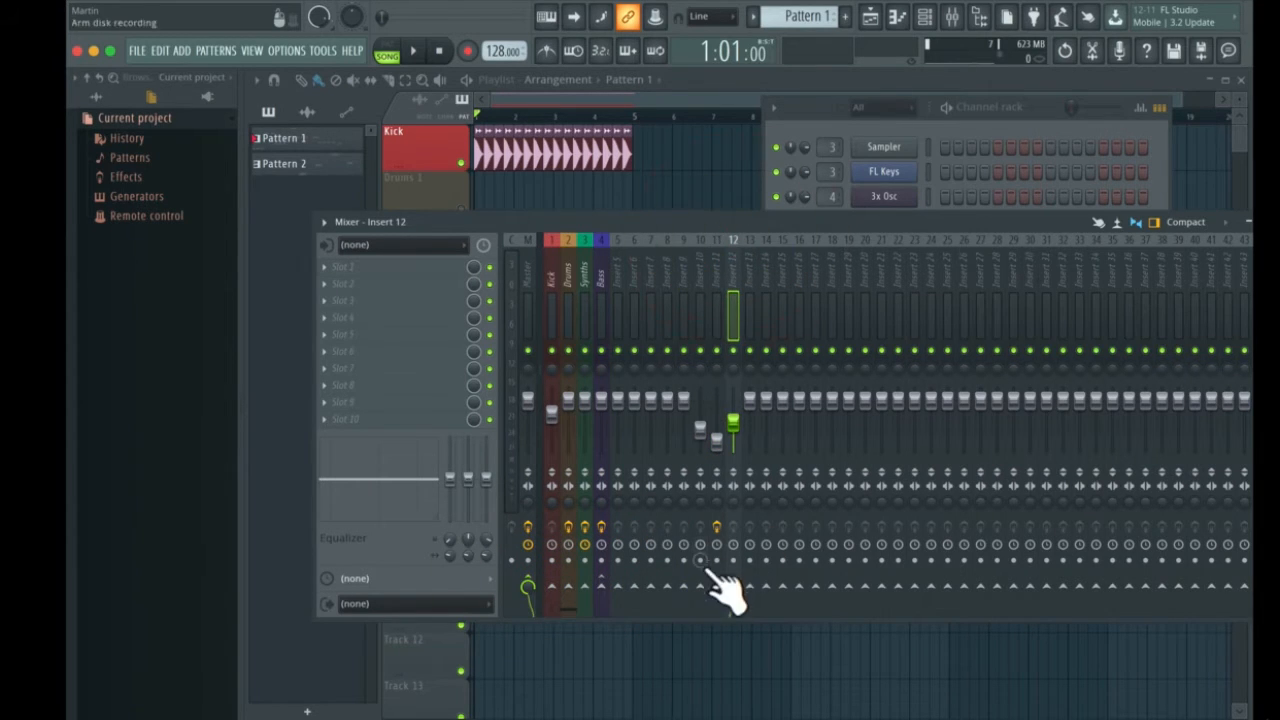
pyautogui.click(528, 586)
pyautogui.click(600, 586)
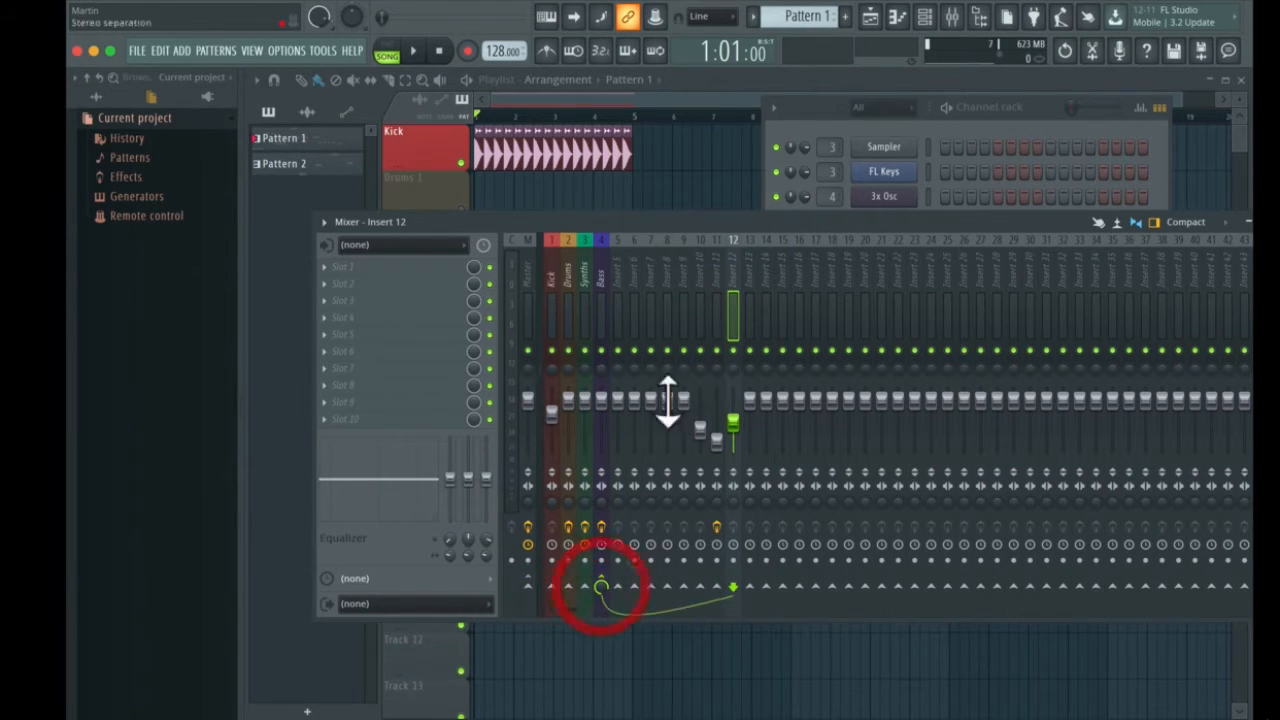
# Load Gross Beat in slot 3 of the Bass mixer track, apply its Sidechain volume preset and audition it
pyautogui.click(601, 242)
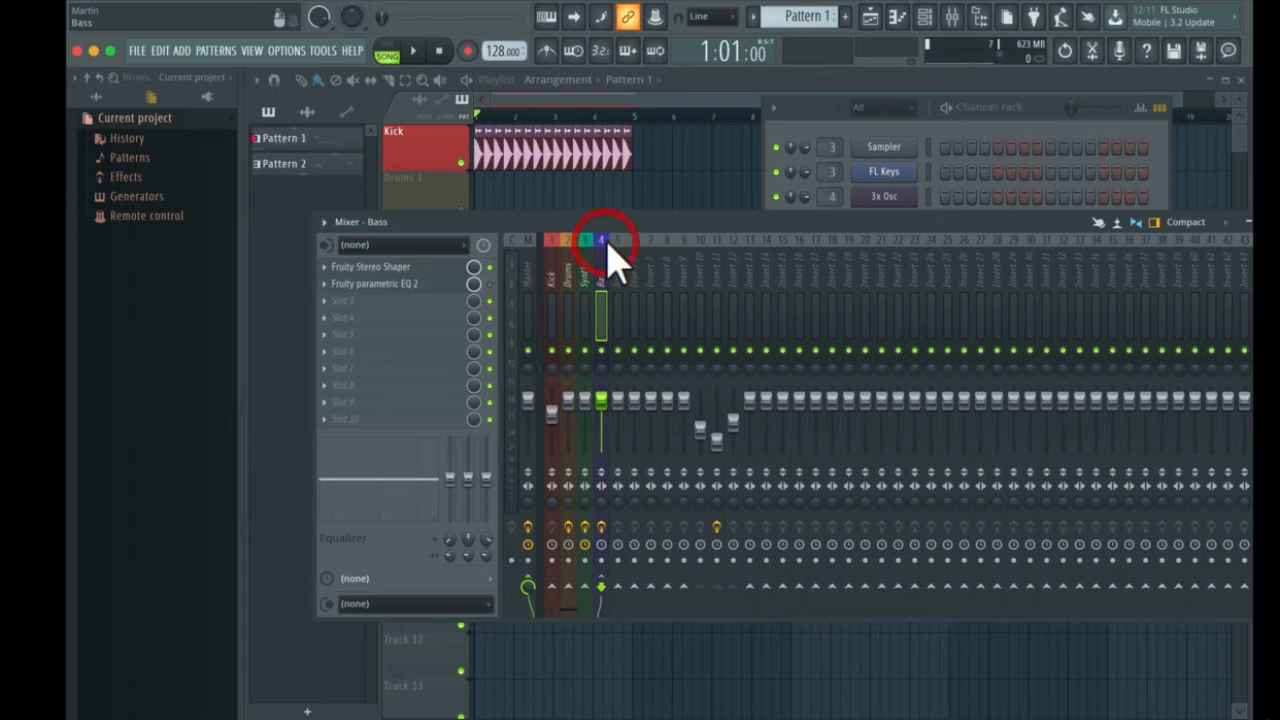
pyautogui.click(325, 300)
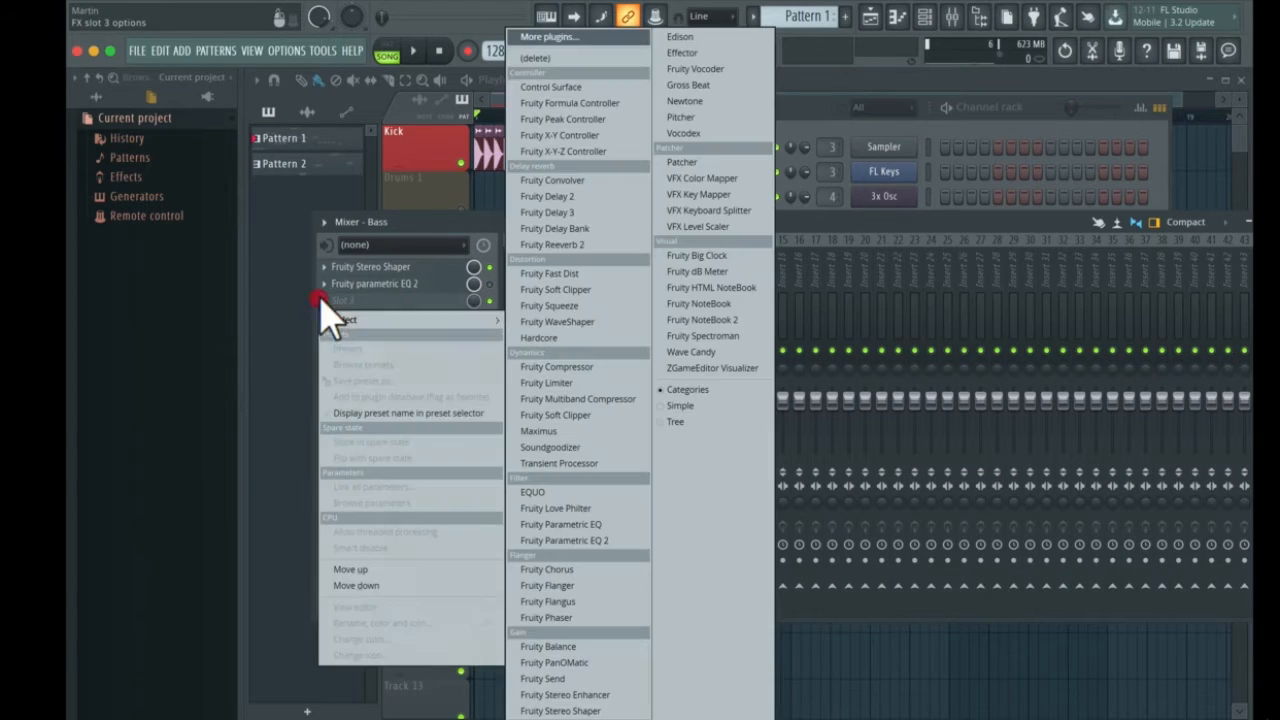
pyautogui.click(712, 86)
pyautogui.moveTo(460, 209); pyautogui.dragTo(516, 201)
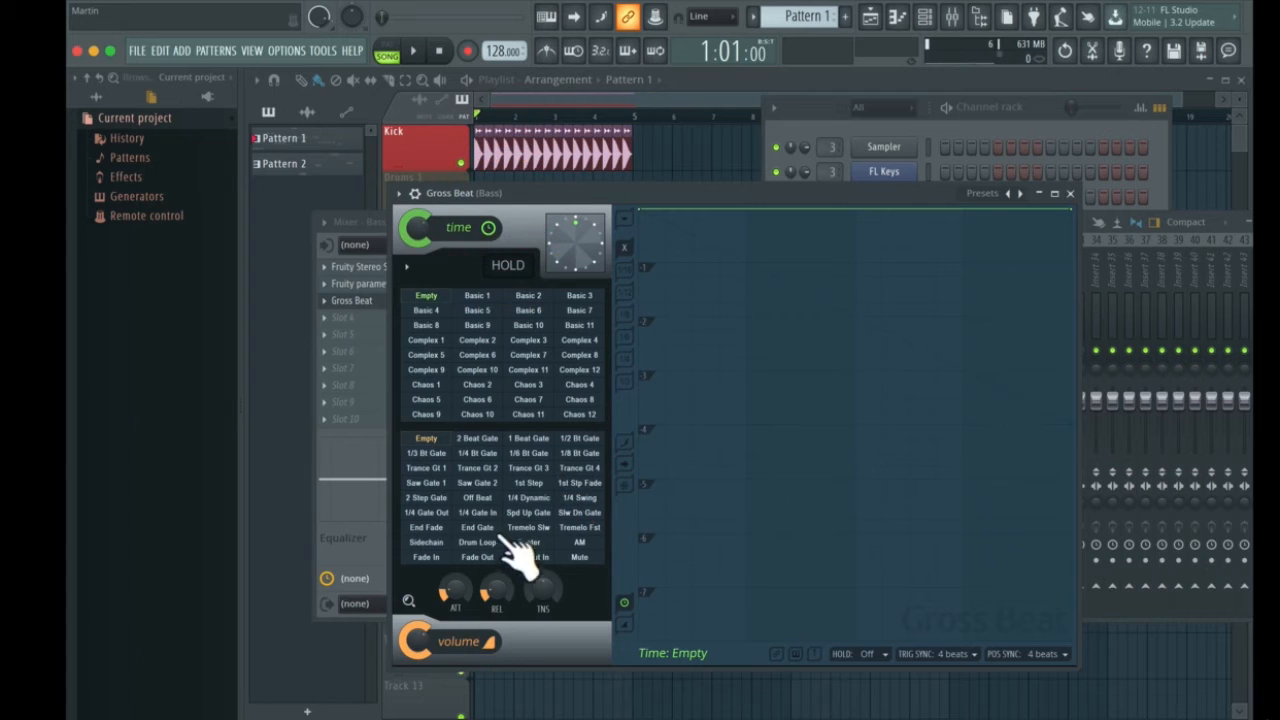
pyautogui.click(437, 543)
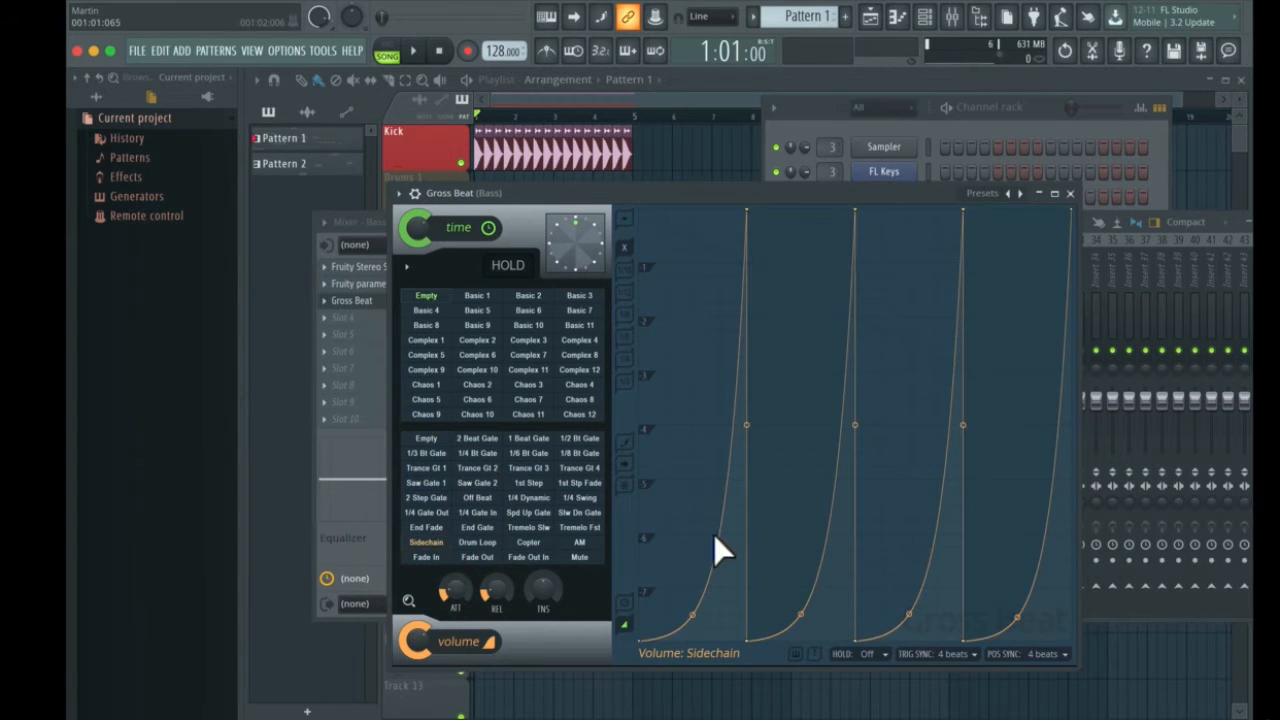
pyautogui.press('space')
pyautogui.press('space')
# Straighten all four curves of the Gross Beat Sidechain volume envelope into linear ramps and start playback
pyautogui.moveTo(699, 618); pyautogui.dragTo(724, 455)
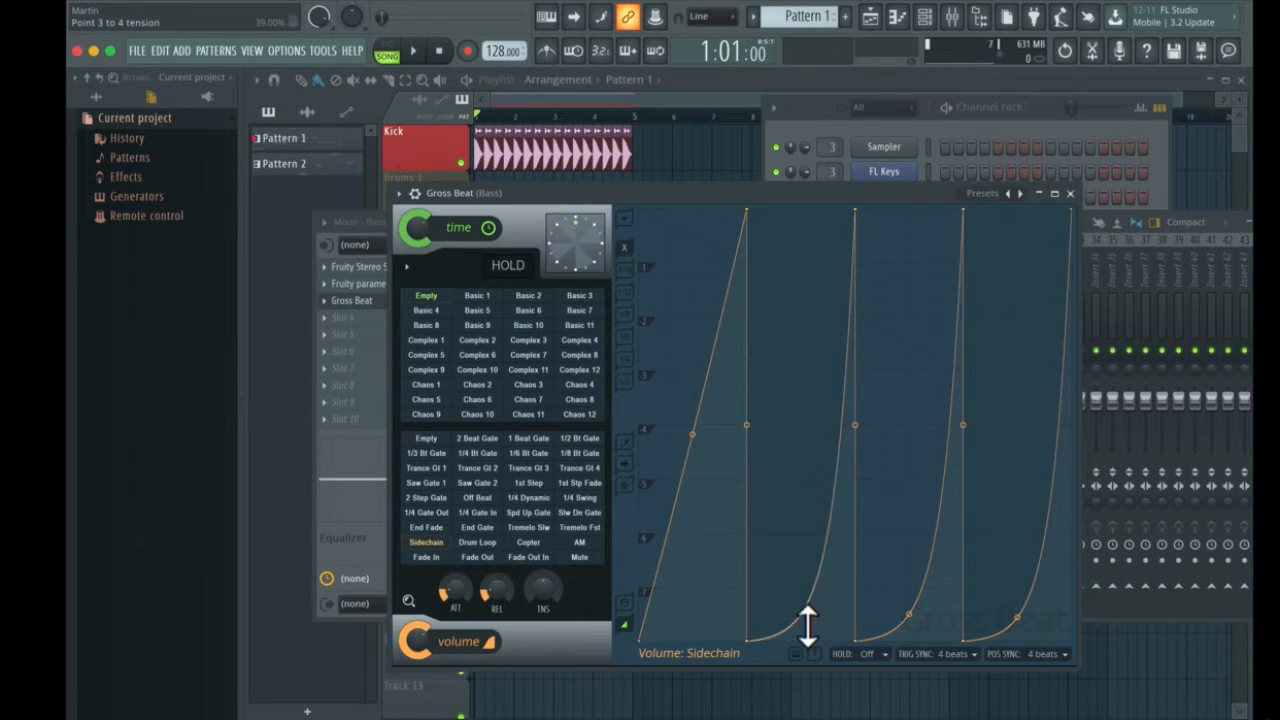
pyautogui.moveTo(807, 627); pyautogui.dragTo(794, 549)
pyautogui.moveTo(697, 449); pyautogui.dragTo(692, 428)
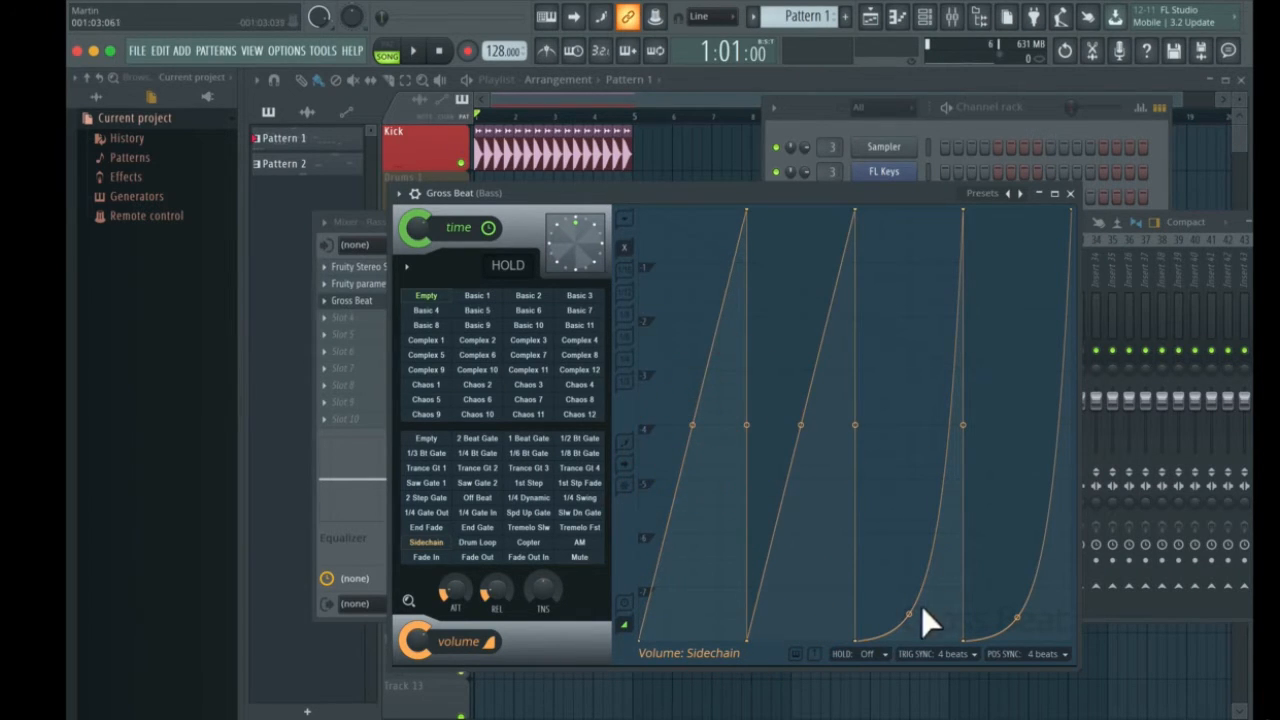
pyautogui.moveTo(922, 608); pyautogui.dragTo(914, 614)
pyautogui.moveTo(1023, 629); pyautogui.dragTo(1029, 634)
pyautogui.press('space')
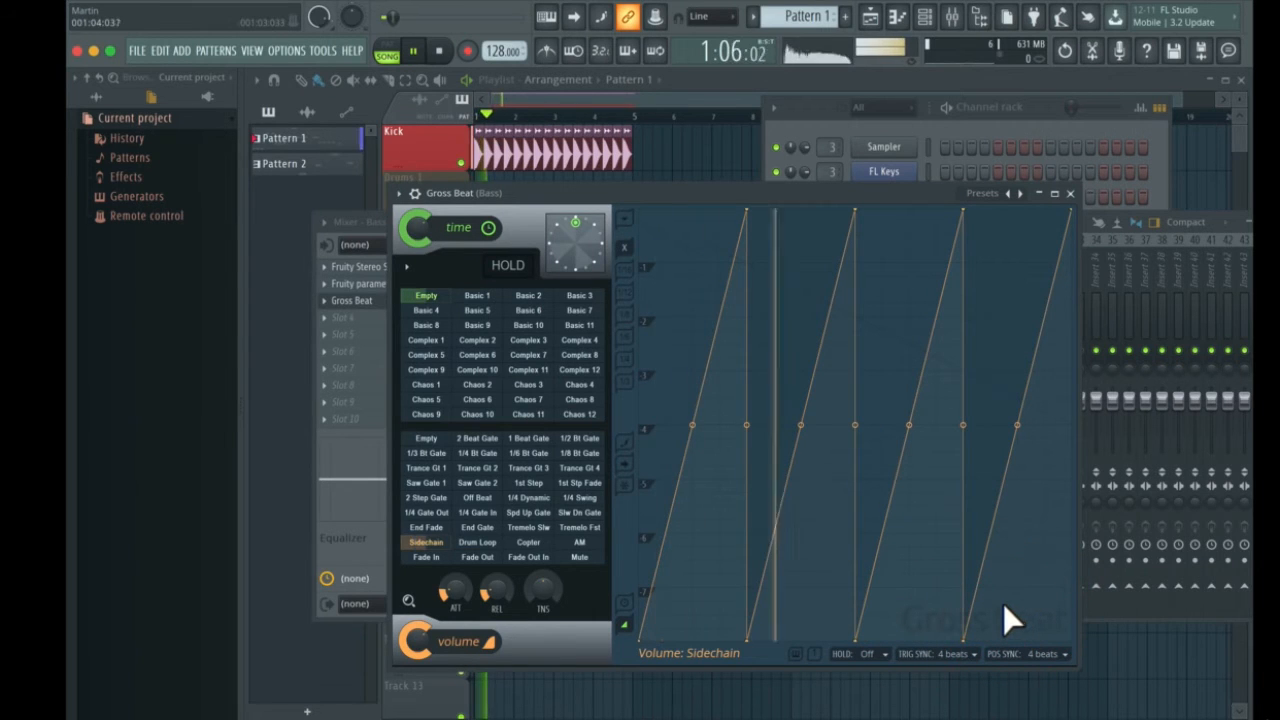
# Close Gross Beat, then raise mixer insert 11 slightly and set insert 12 to about -9.5 dB during playback
pyautogui.click(1070, 194)
pyautogui.moveTo(1029, 224); pyautogui.dragTo(1020, 356)
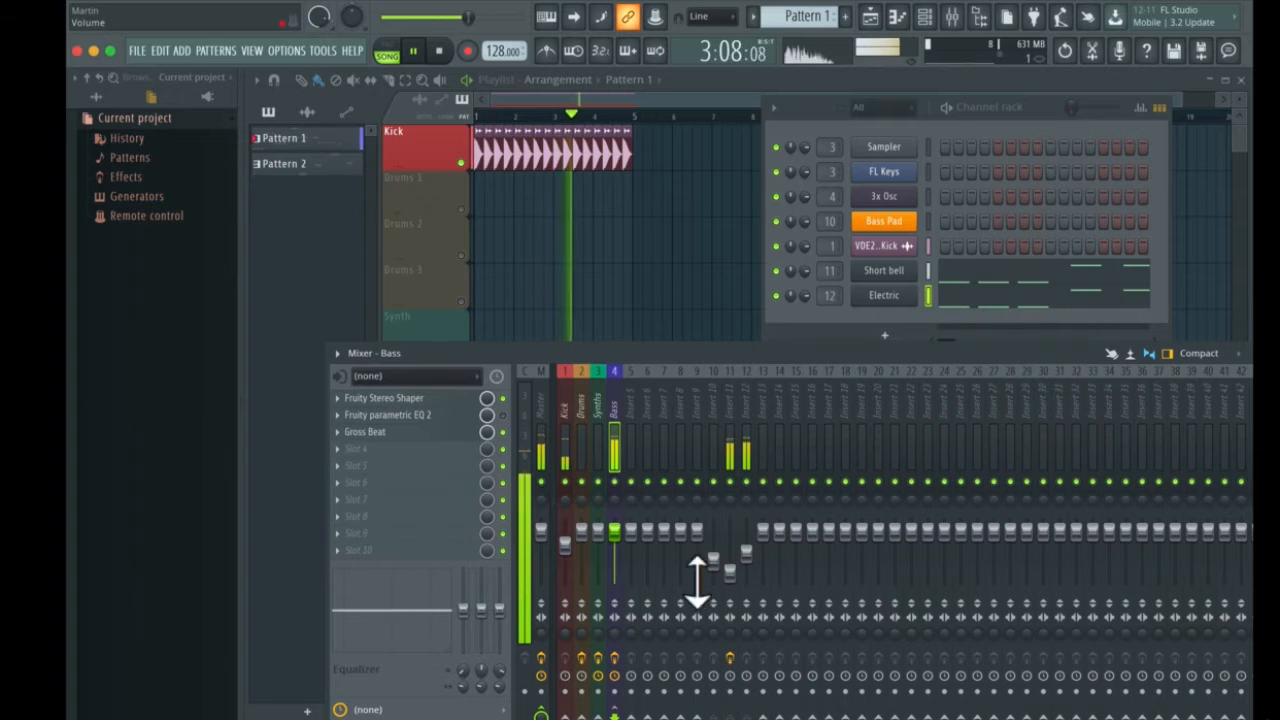
pyautogui.click(730, 565)
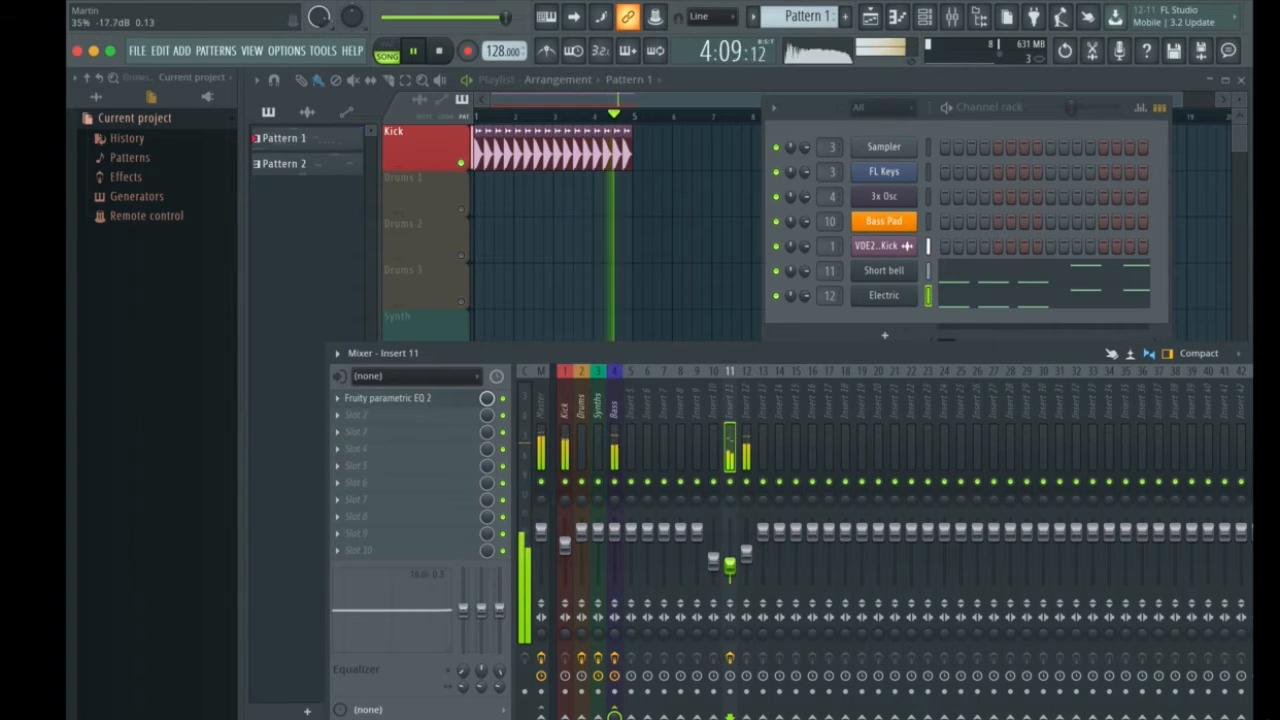
pyautogui.click(750, 575)
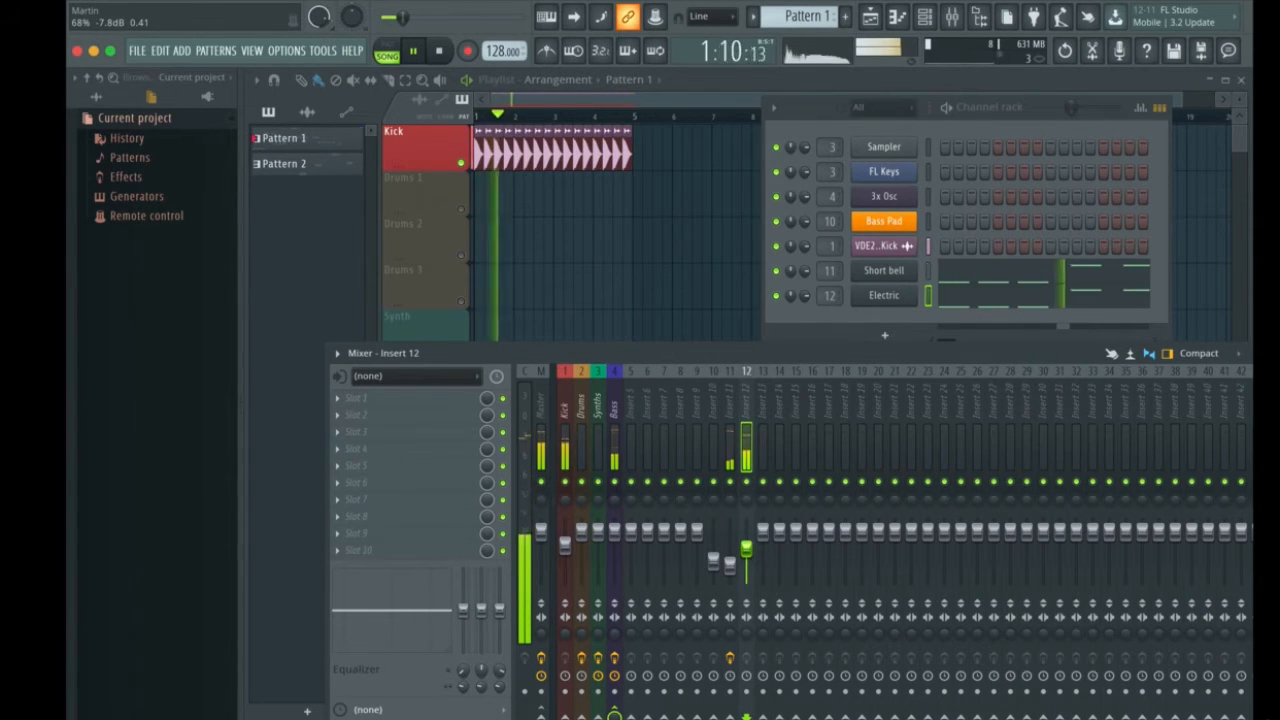
pyautogui.moveTo(746, 549); pyautogui.dragTo(746, 554)
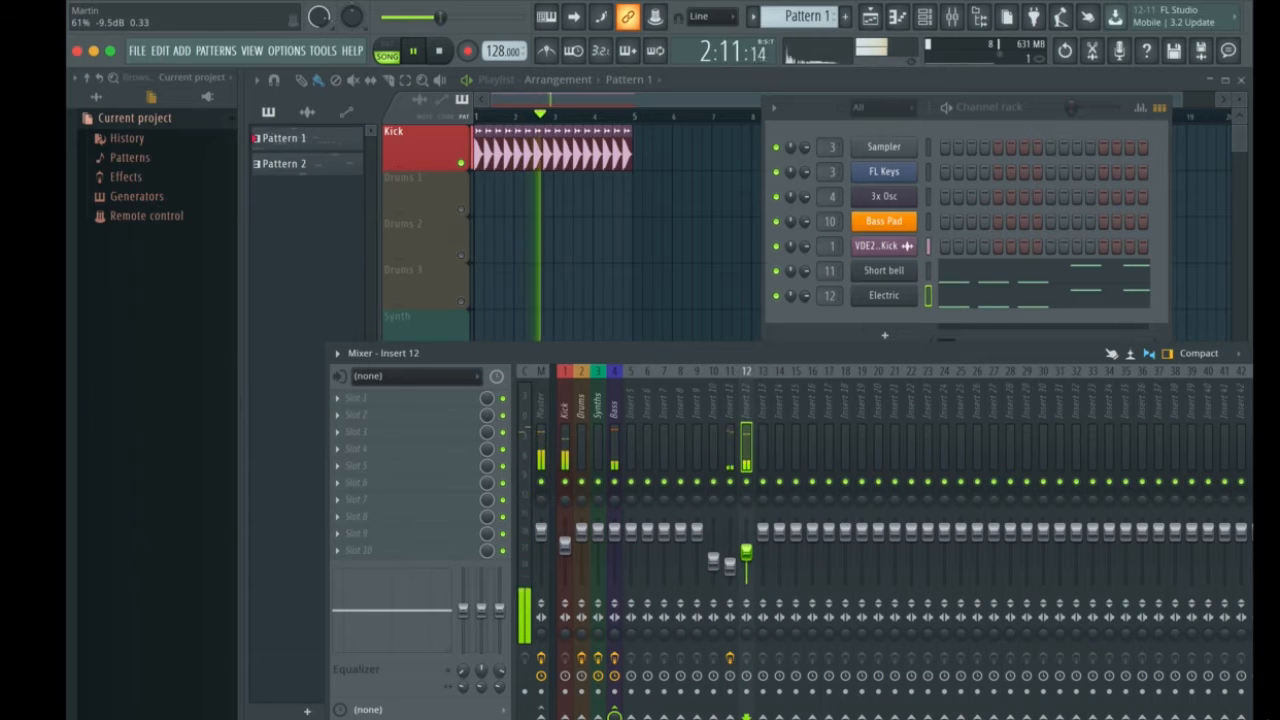
pyautogui.click(733, 563)
# Reposition the mixer window until its window controls are in view
pyautogui.click(856, 352)
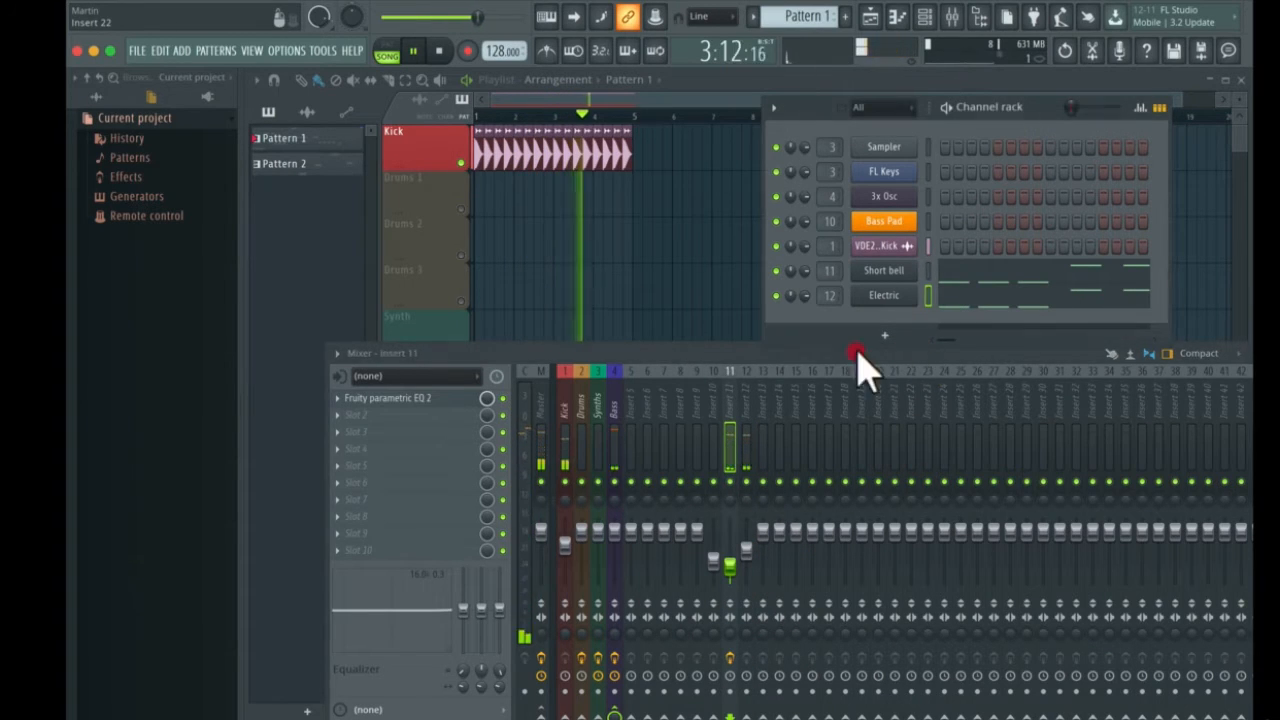
pyautogui.moveTo(858, 353); pyautogui.dragTo(705, 370)
pyautogui.click(929, 370)
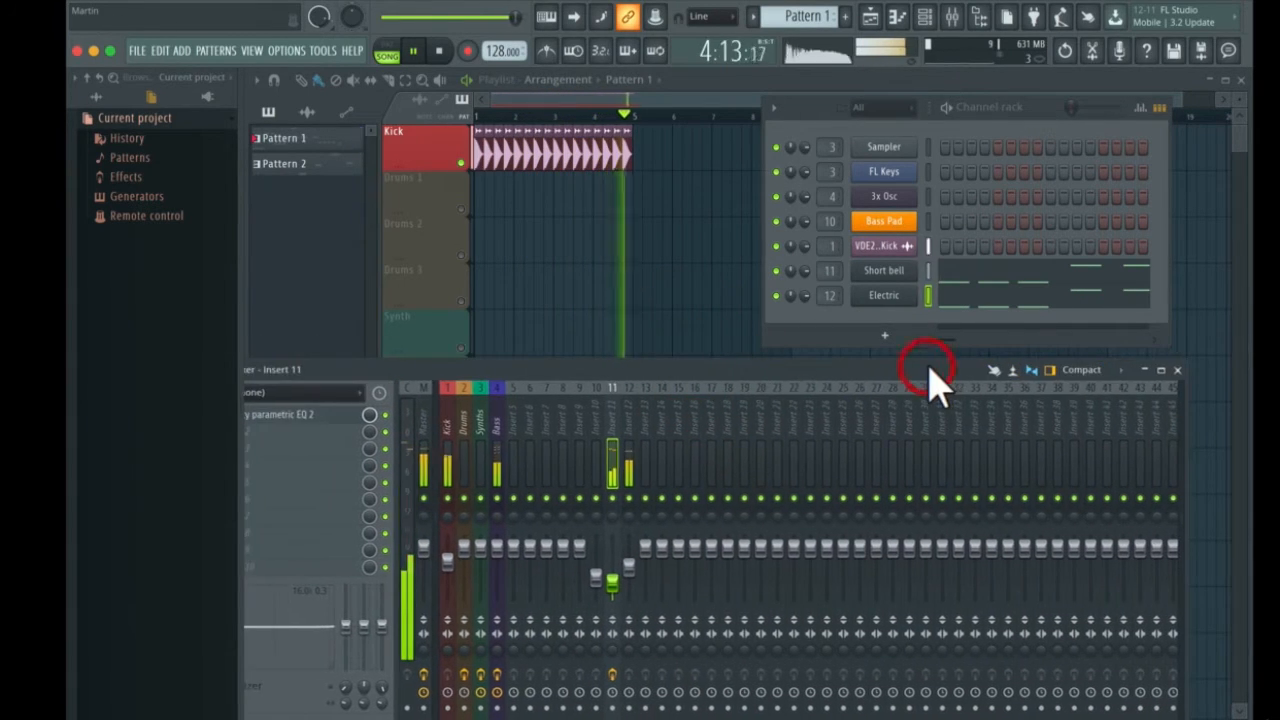
# Stop playback, close the mixer, set the tempo to 126 BPM and audition the song
pyautogui.press('space')
pyautogui.click(1178, 371)
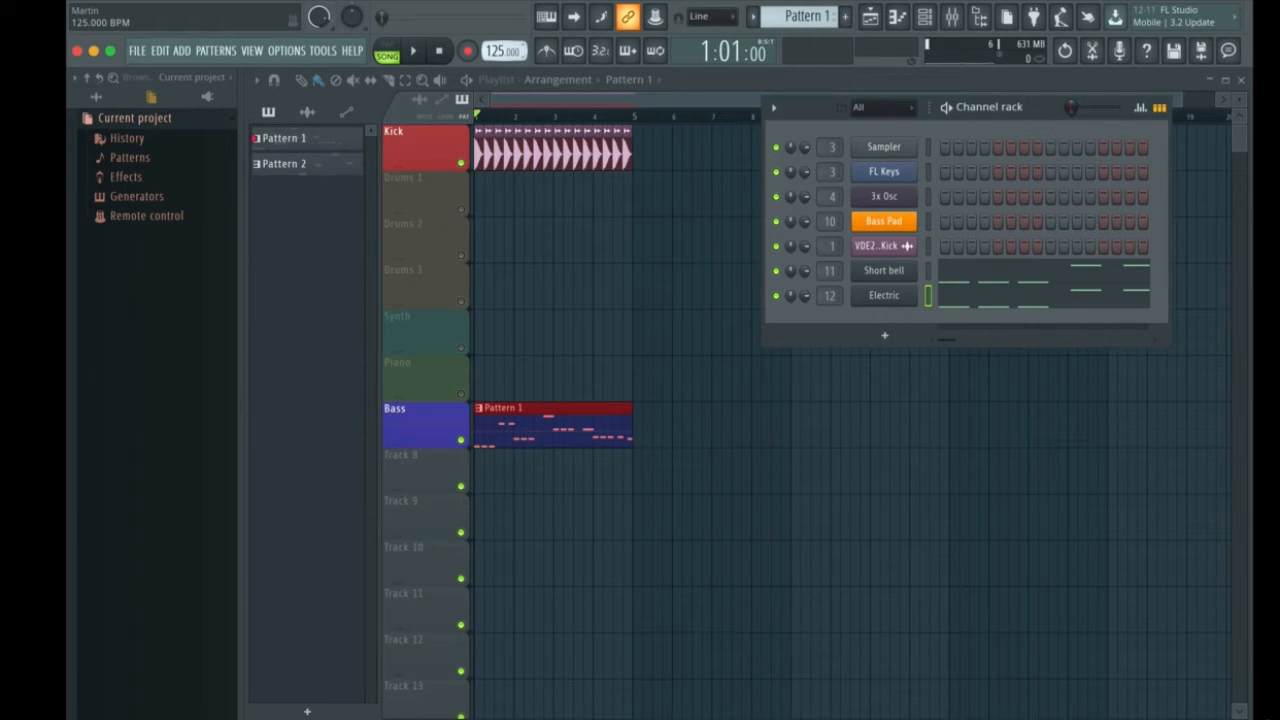
pyautogui.press('space')
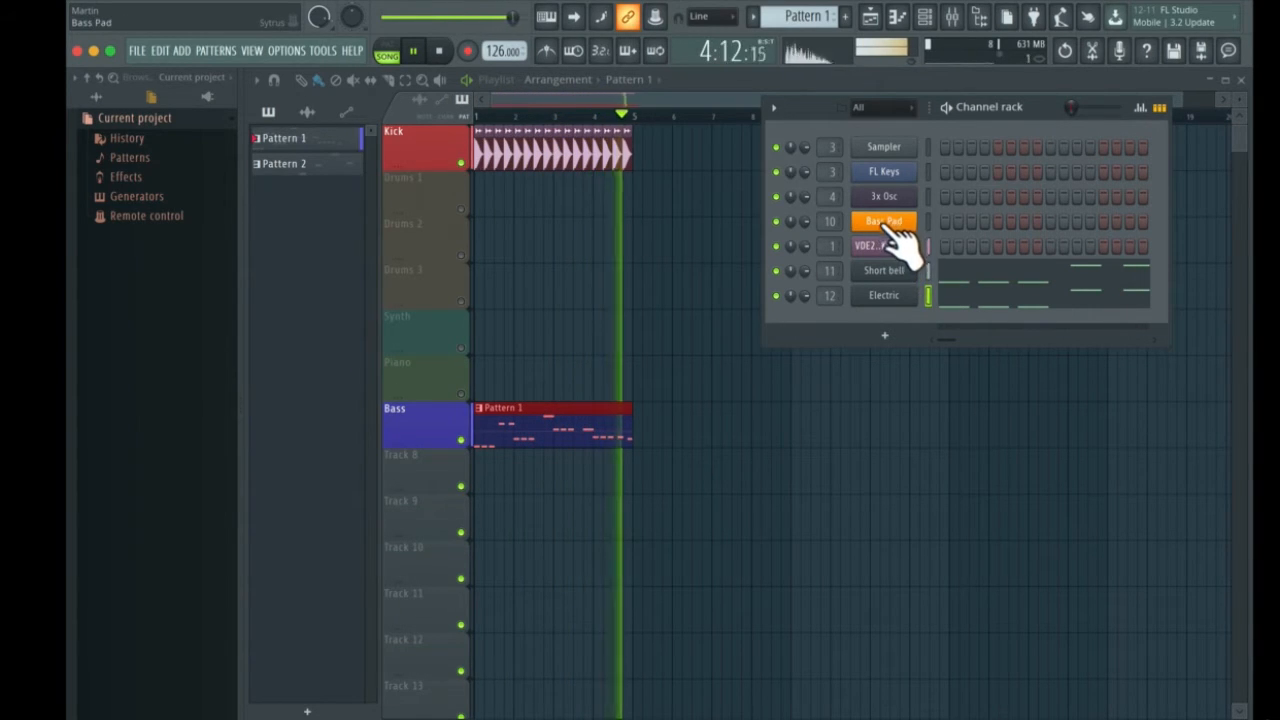
pyautogui.press('space')
# Open the Bass Pad notes of Pattern 2 in the piano roll and switch playback to pattern mode
pyautogui.scroll(-1, 805, 30)
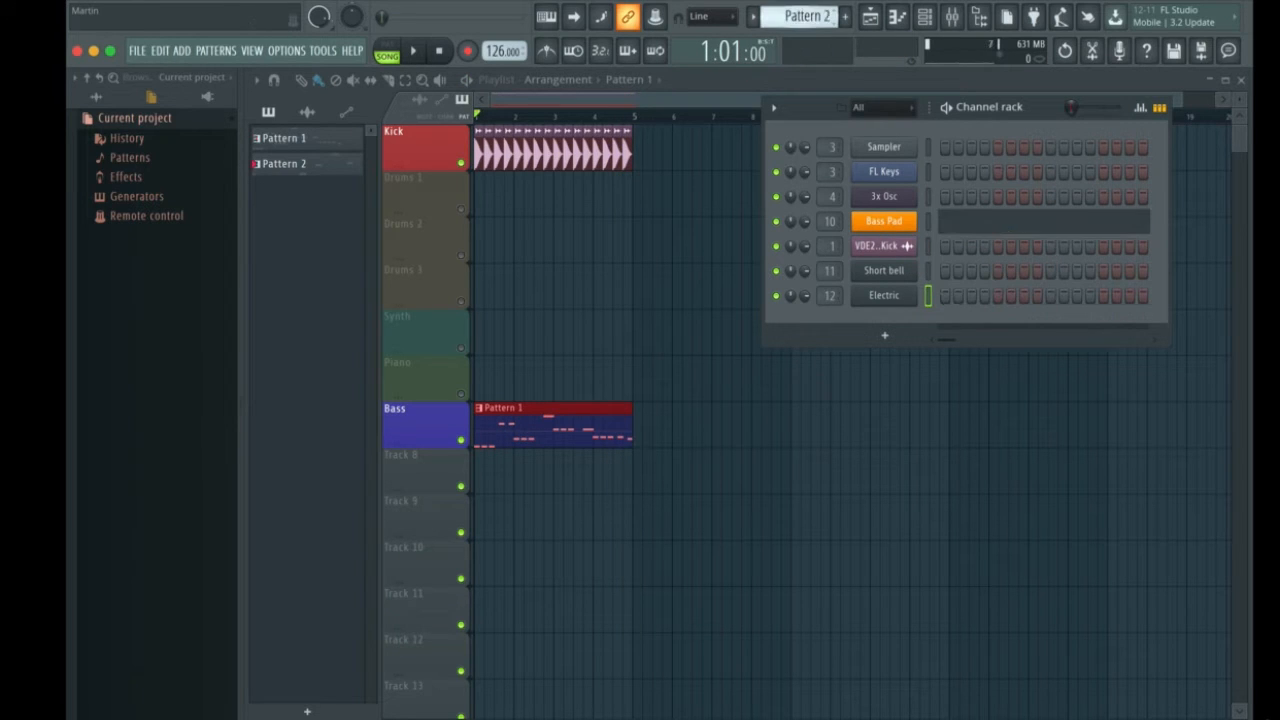
pyautogui.click(955, 228)
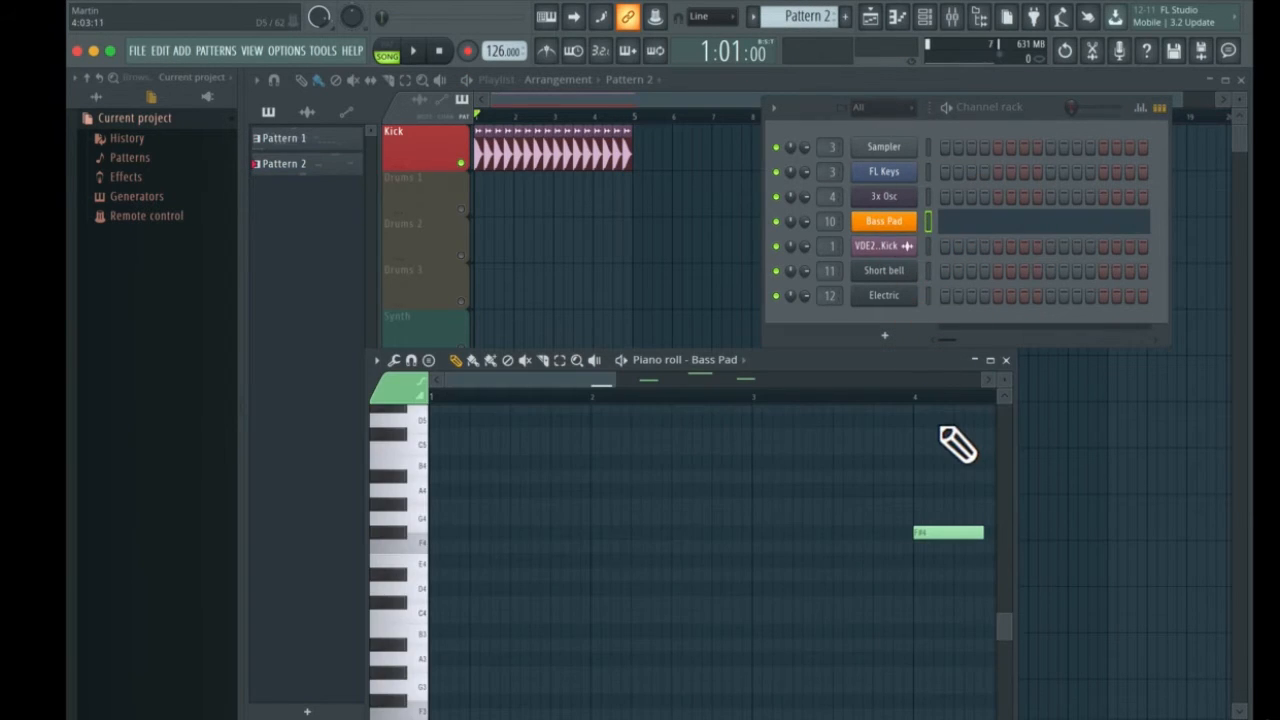
pyautogui.press('space')
pyautogui.press('space')
pyautogui.click(386, 56)
pyautogui.press('space')
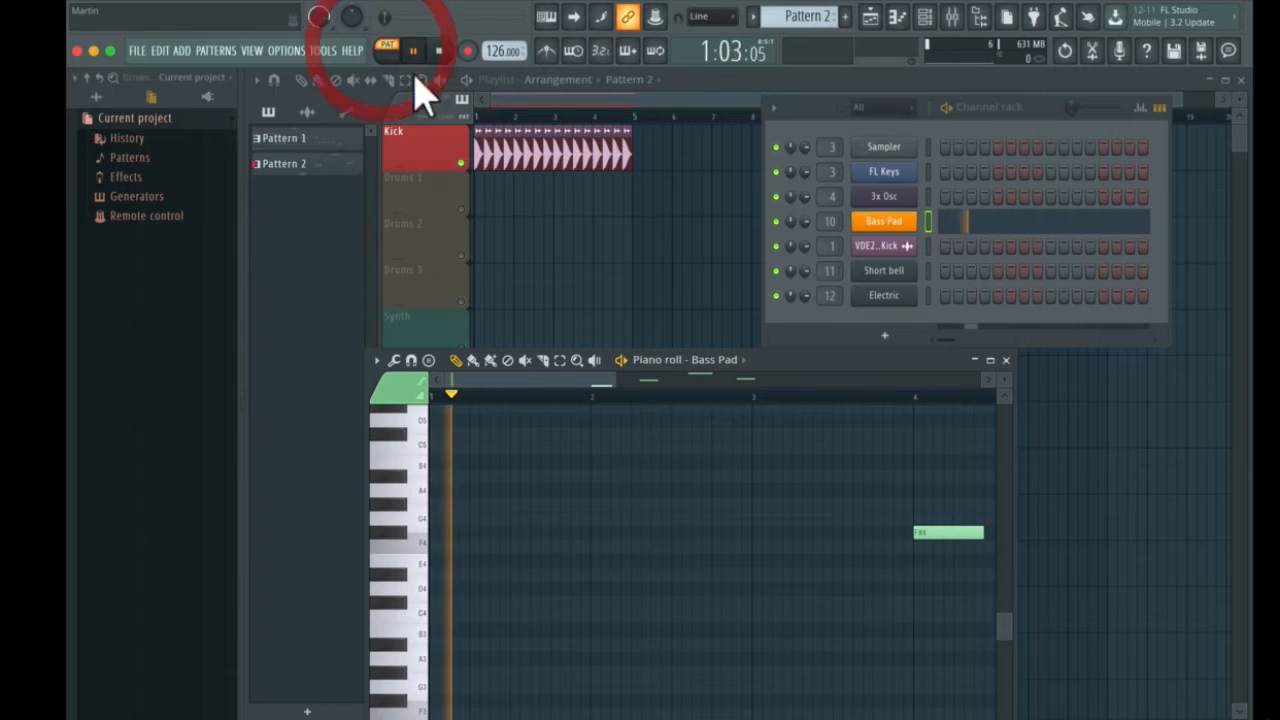
pyautogui.press('space')
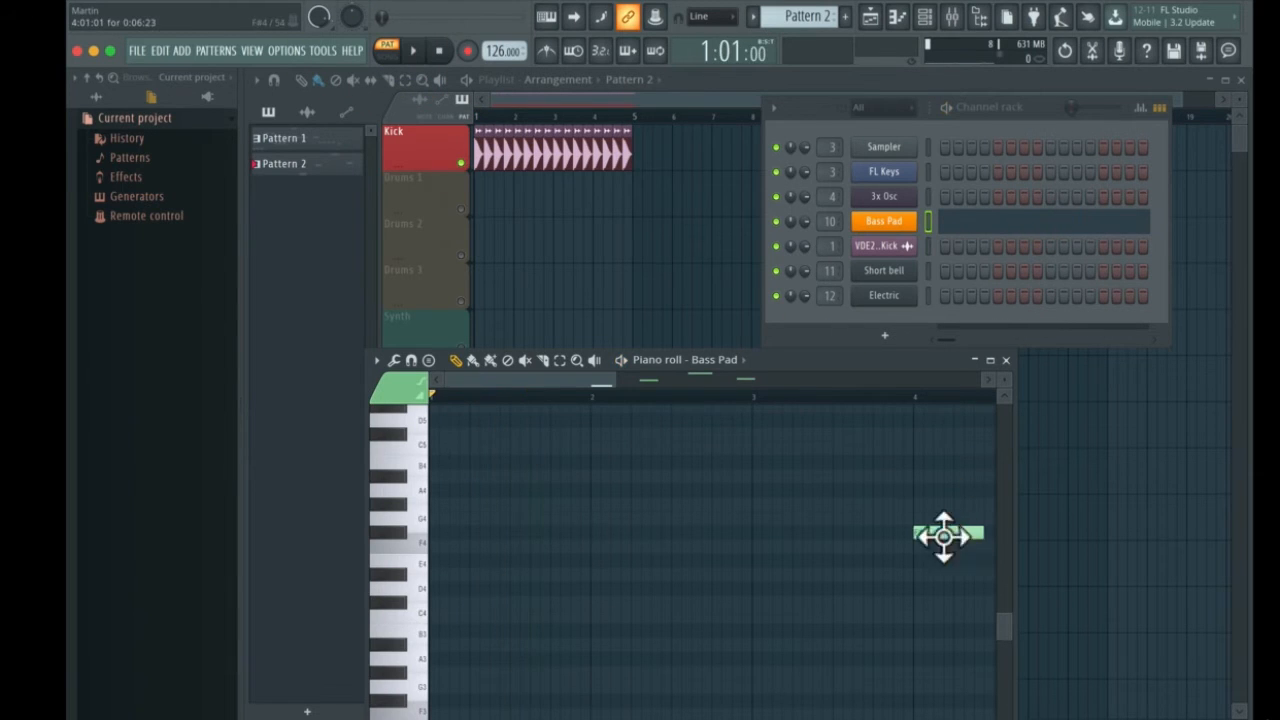
# Set the playback start to 3:16:00, just before the first Bass Pad note, and audition from there
pyautogui.moveTo(580, 383); pyautogui.dragTo(672, 380)
pyautogui.click(566, 398)
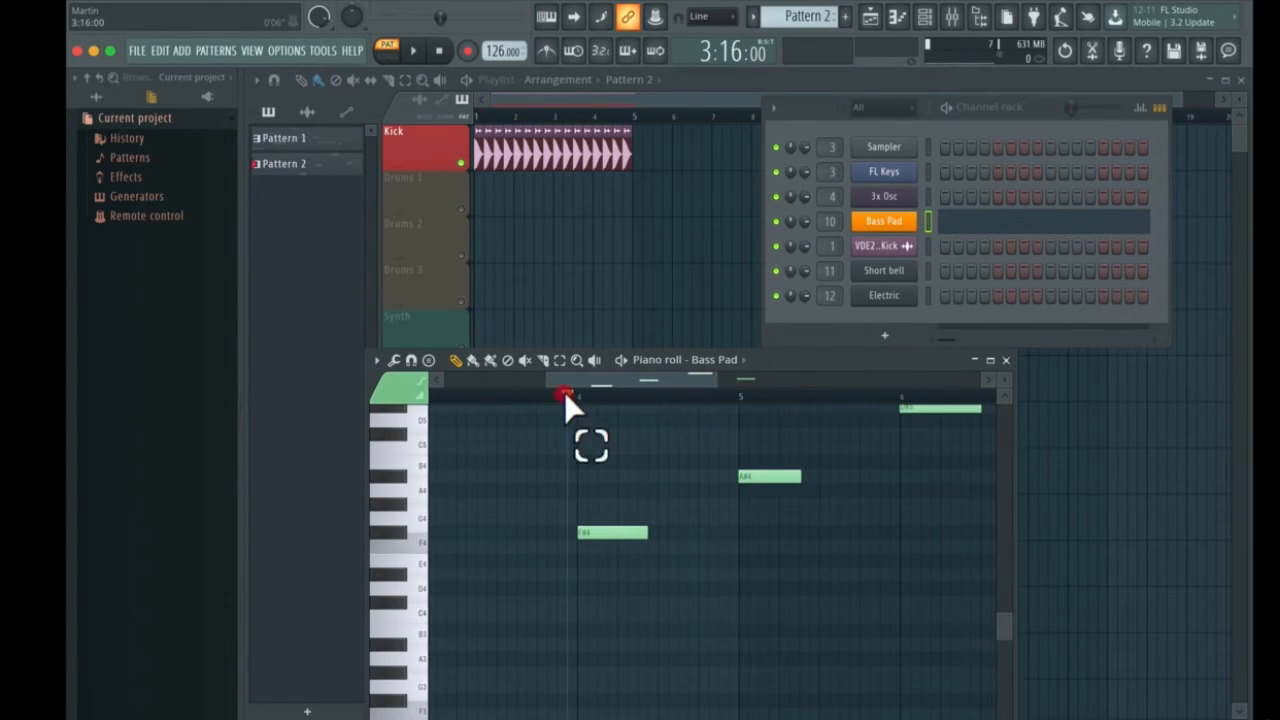
pyautogui.press('space')
# Reroute mixer insert 10 from the Bass bus directly to the Master
pyautogui.click(955, 18)
pyautogui.moveTo(712, 372); pyautogui.dragTo(776, 153)
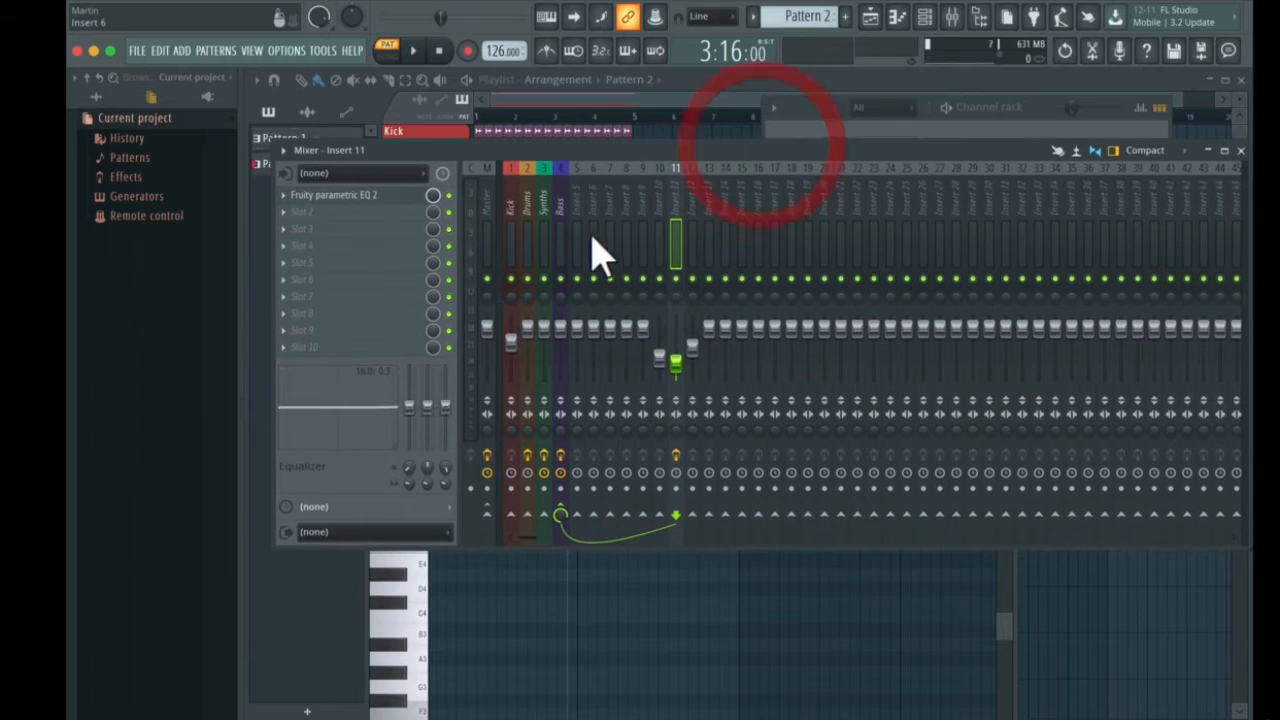
pyautogui.click(661, 166)
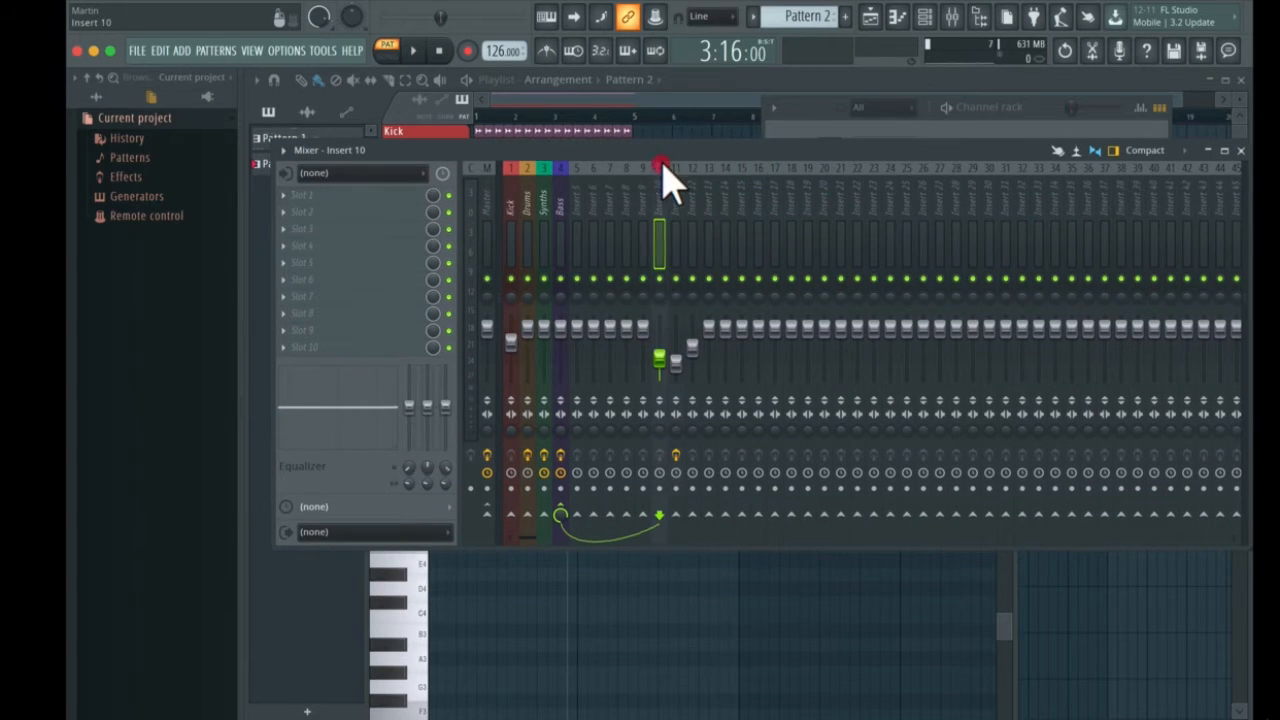
pyautogui.click(561, 514)
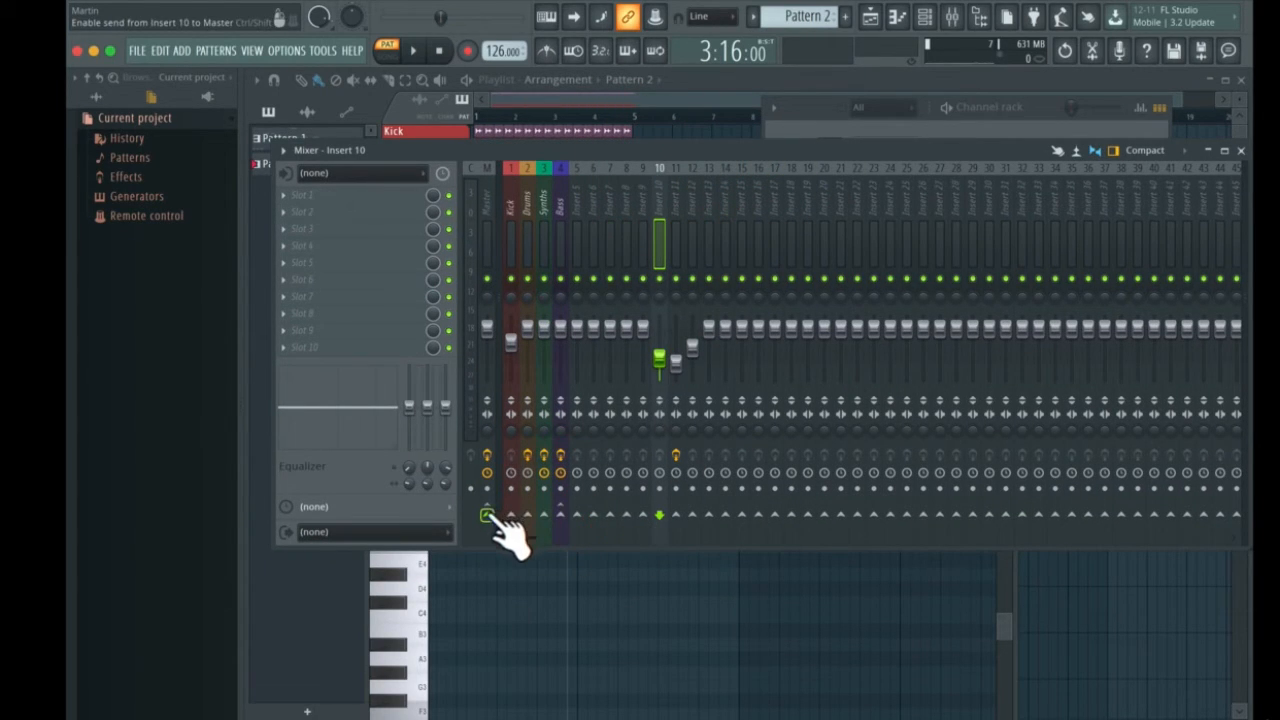
pyautogui.click(487, 514)
# Audition Pattern 2 with the new routing, then close the mixer and the Bass Pad piano roll
pyautogui.press('space')
pyautogui.moveTo(1012, 155); pyautogui.dragTo(776, 322)
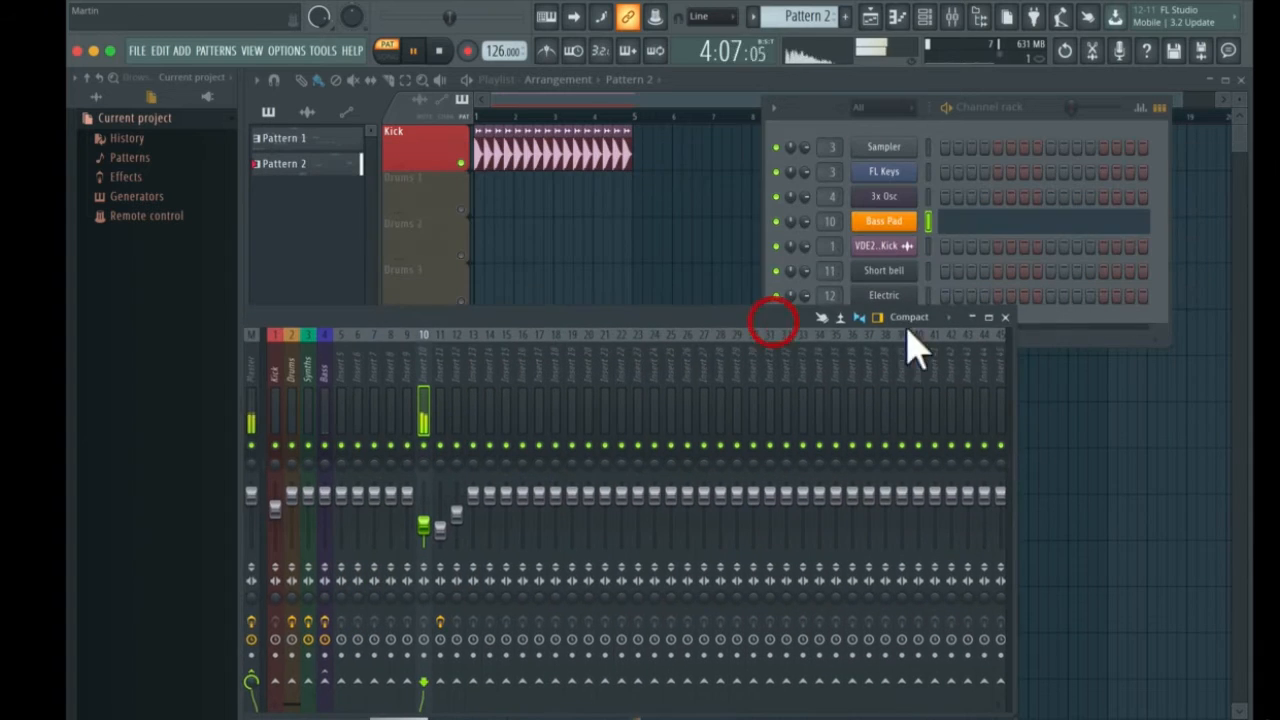
pyautogui.click(1006, 318)
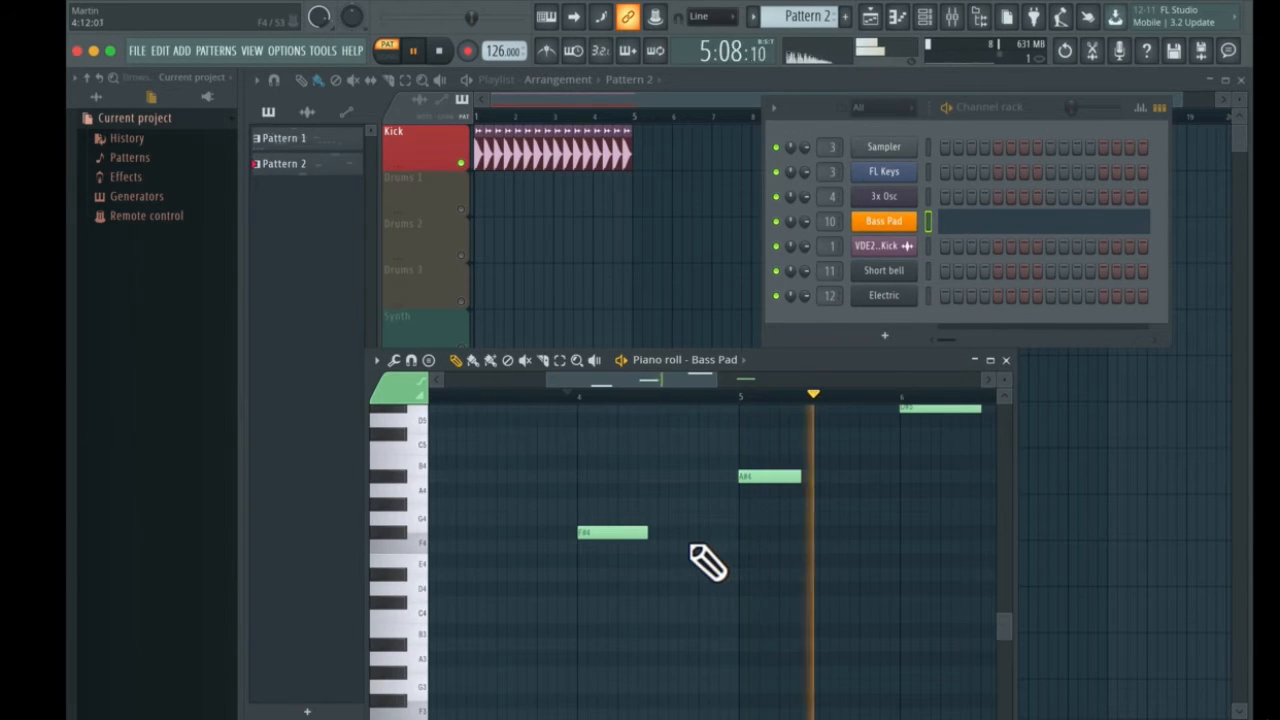
pyautogui.press('space')
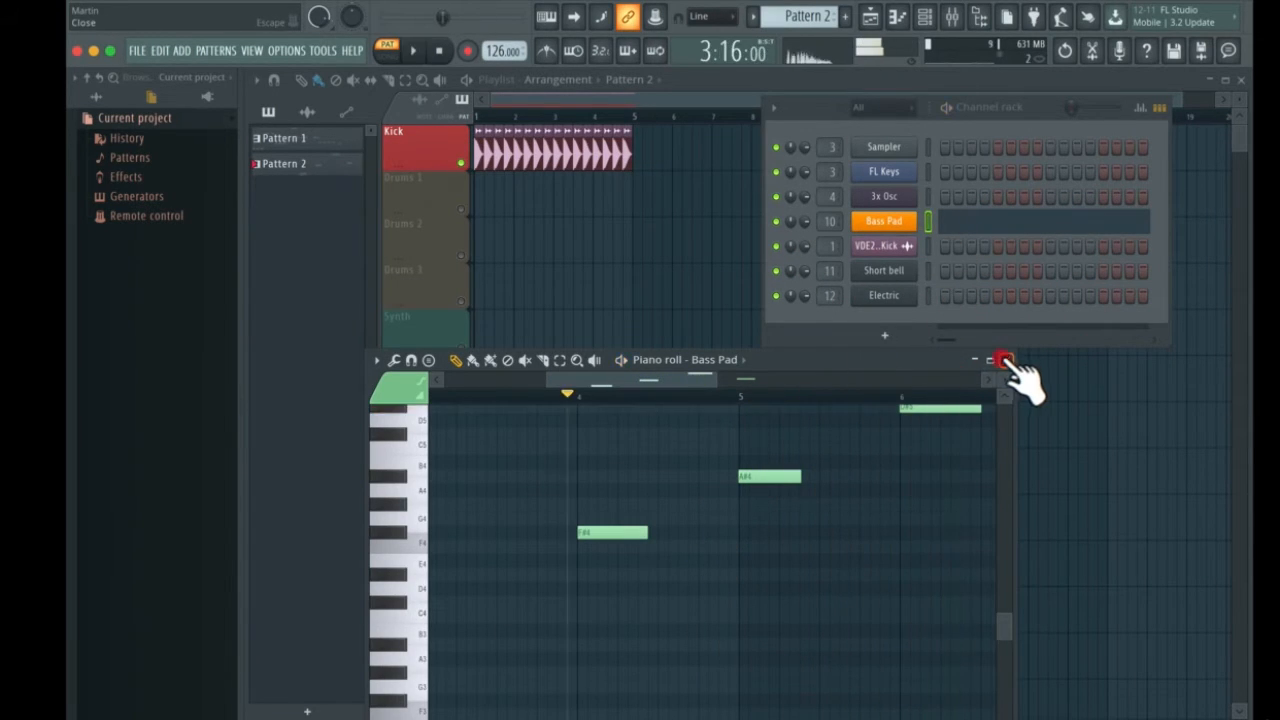
pyautogui.click(1006, 360)
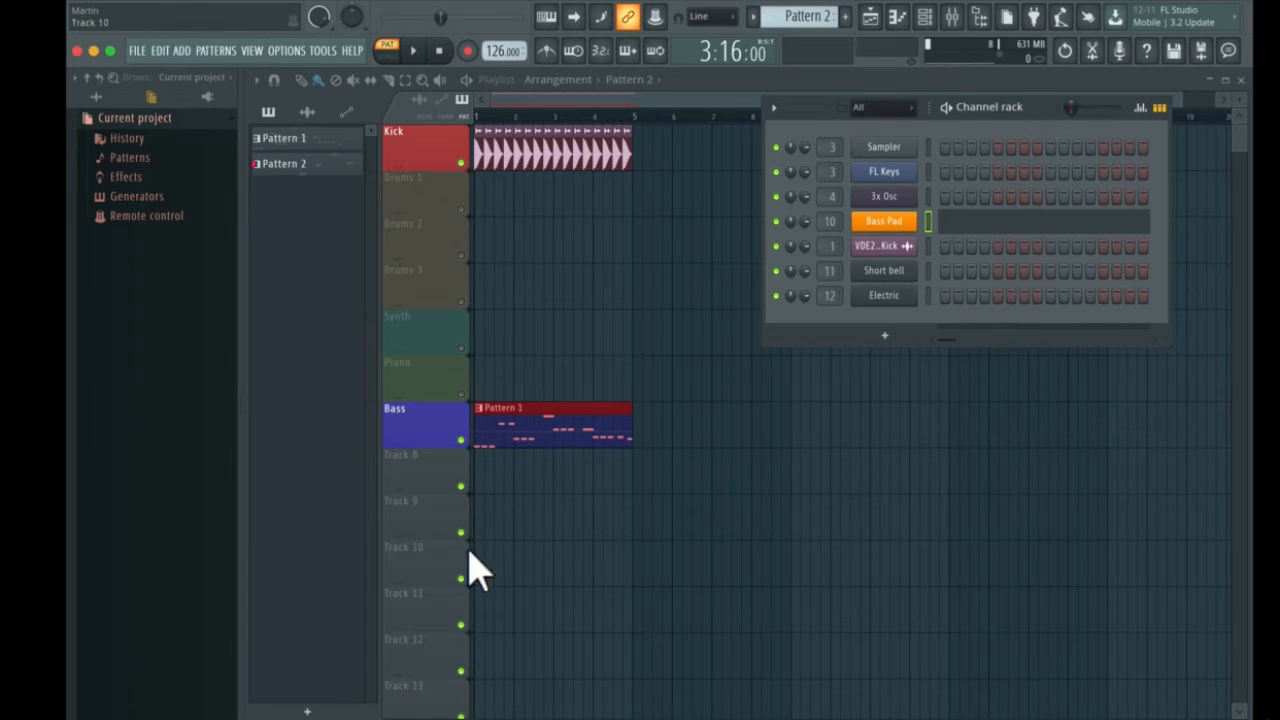
# Place Pattern 2 on Track 8 and trim its empty first three bars so the four-bar clip starts at bar 1
pyautogui.click(479, 468)
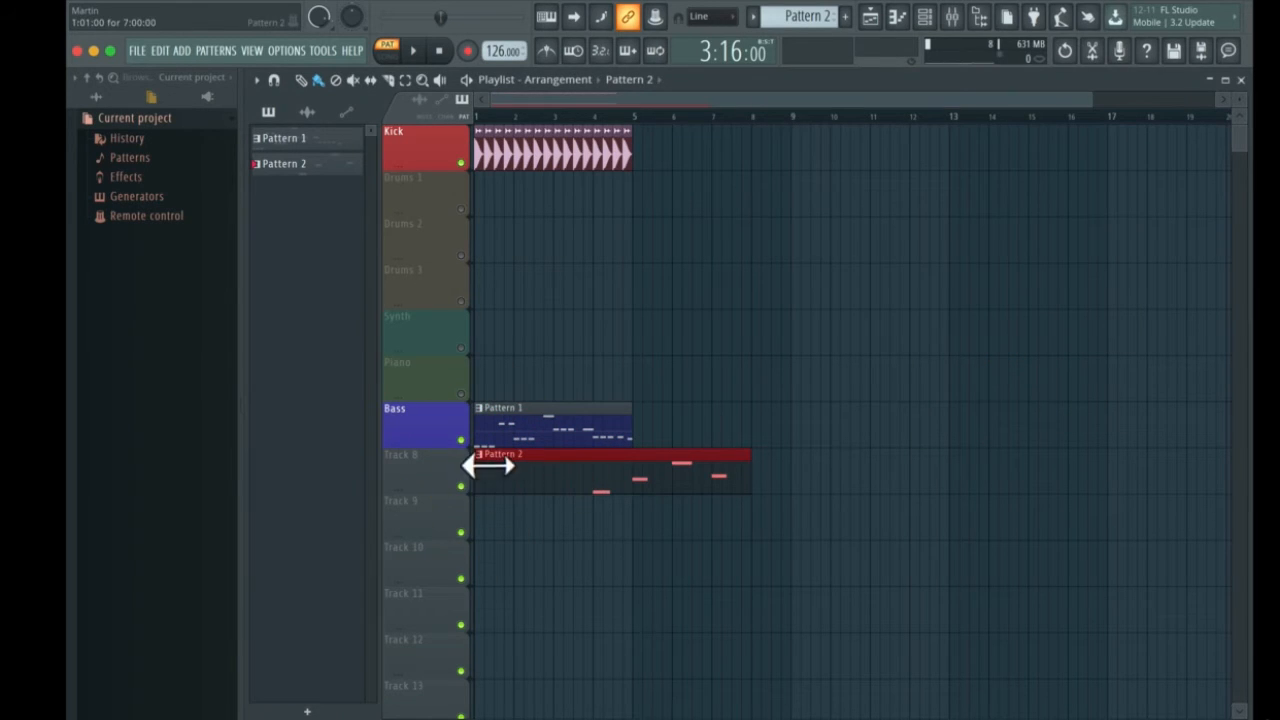
pyautogui.moveTo(729, 471); pyautogui.dragTo(927, 471)
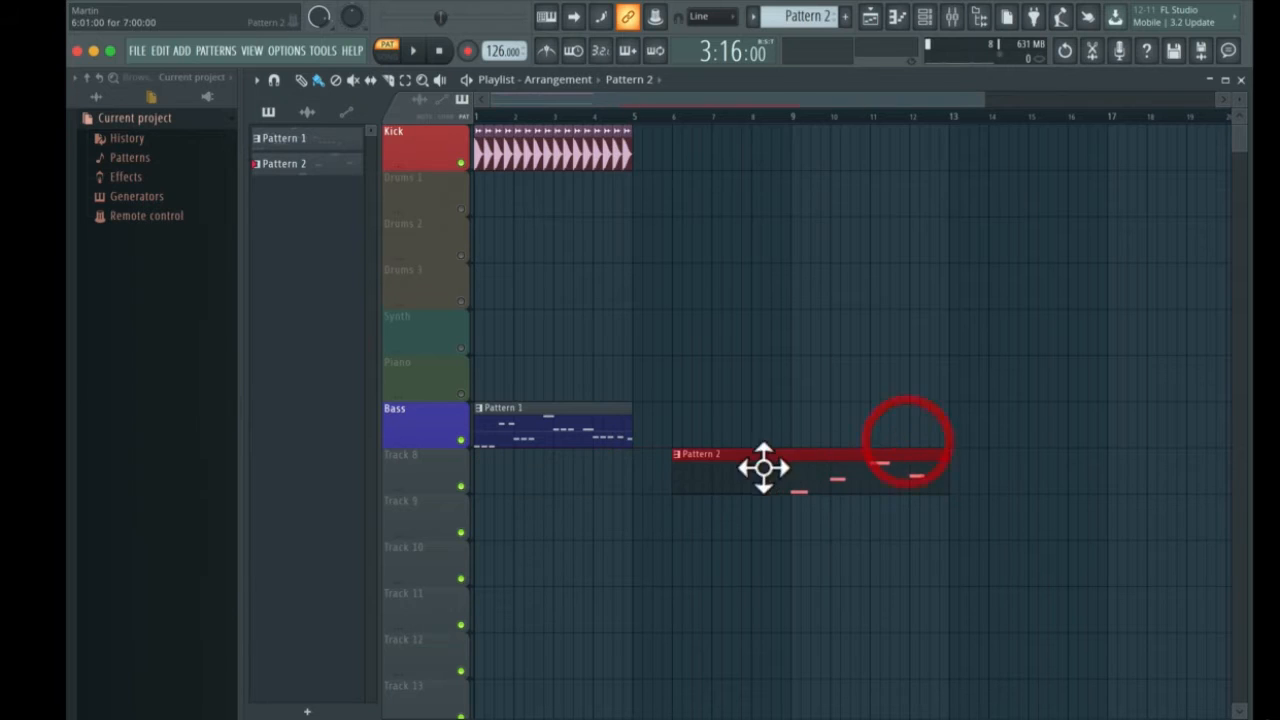
pyautogui.moveTo(685, 466); pyautogui.dragTo(525, 504)
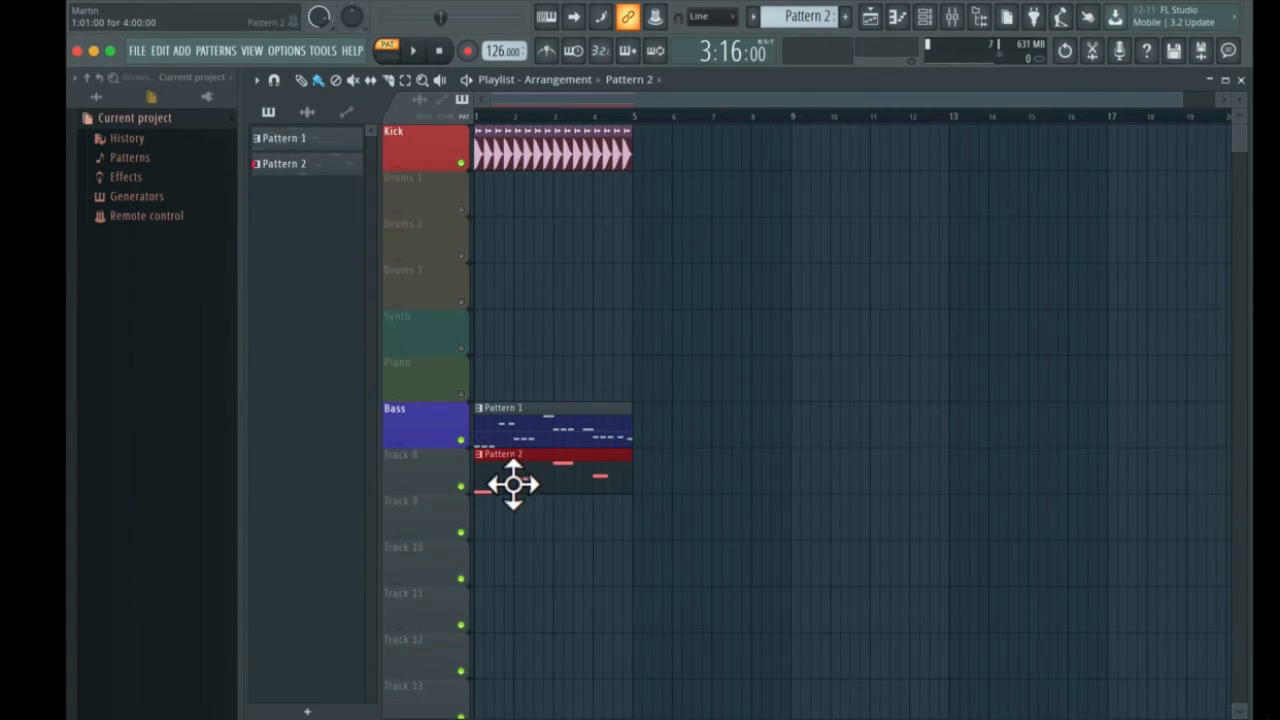
# Rename Track 8 as Bass Pad and colour it light blue
pyautogui.rightClick(414, 468)
pyautogui.click(487, 384)
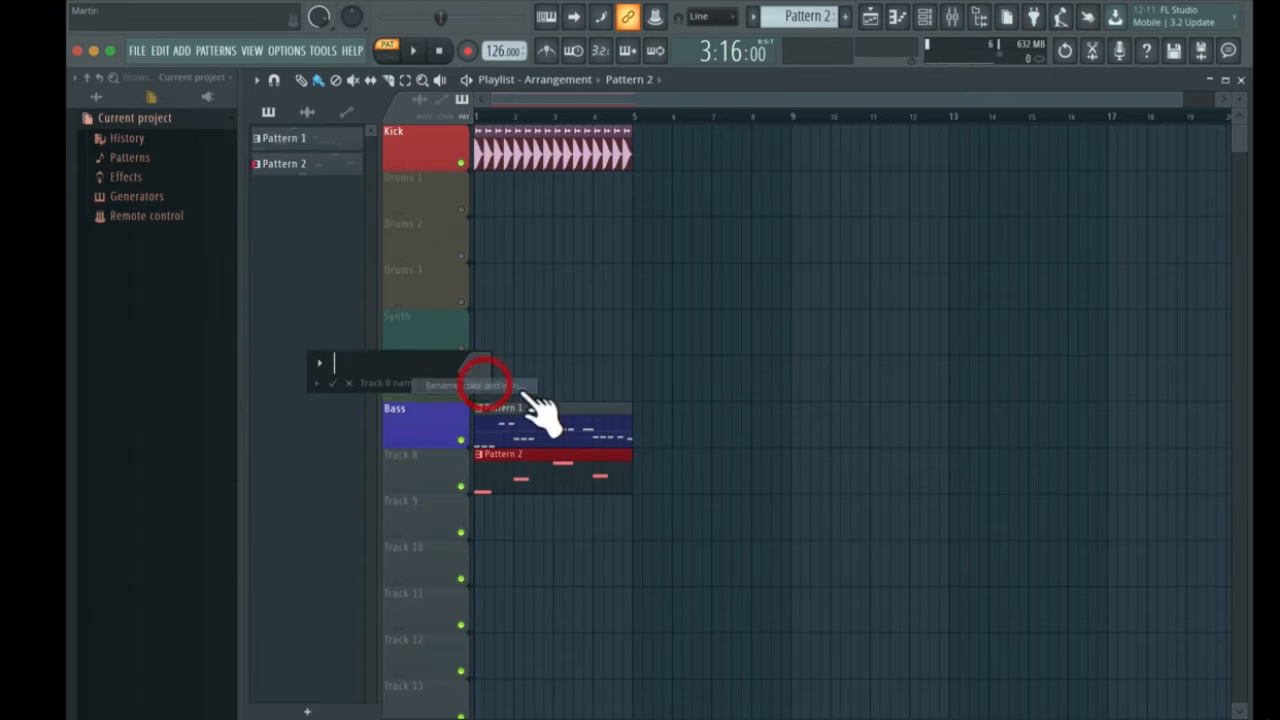
pyautogui.write('Bass Pad')
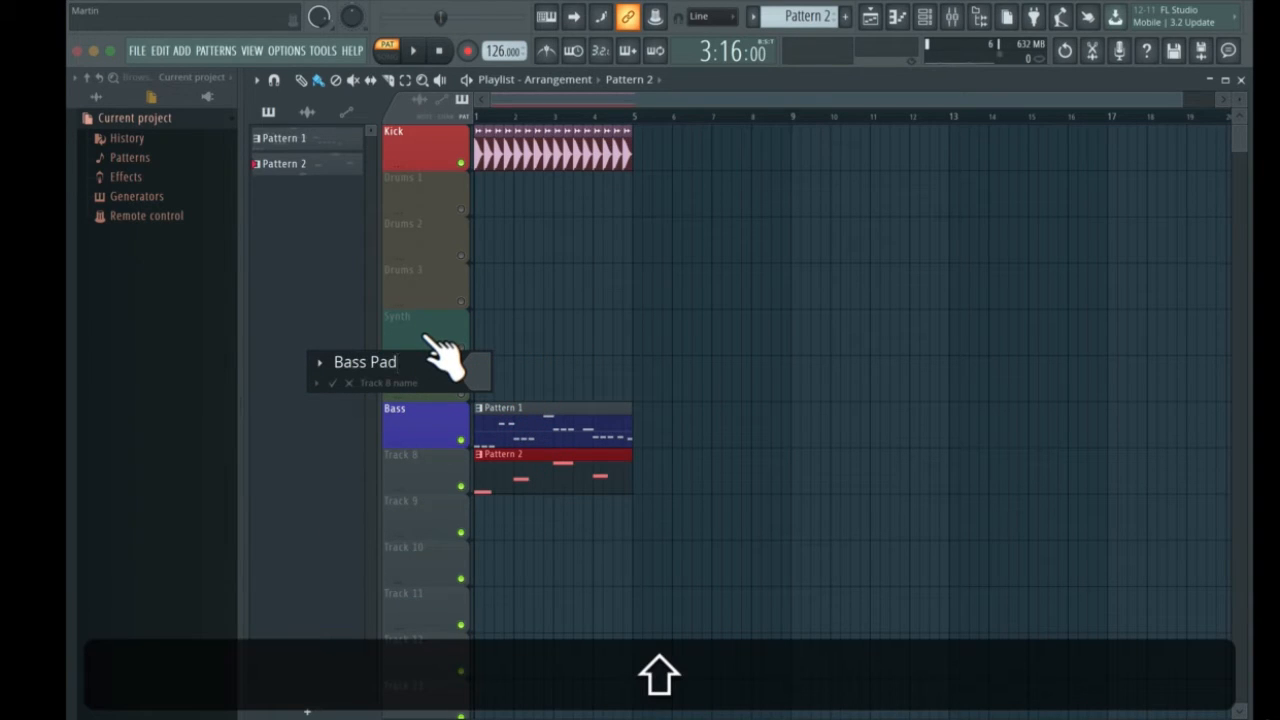
pyautogui.click(468, 372)
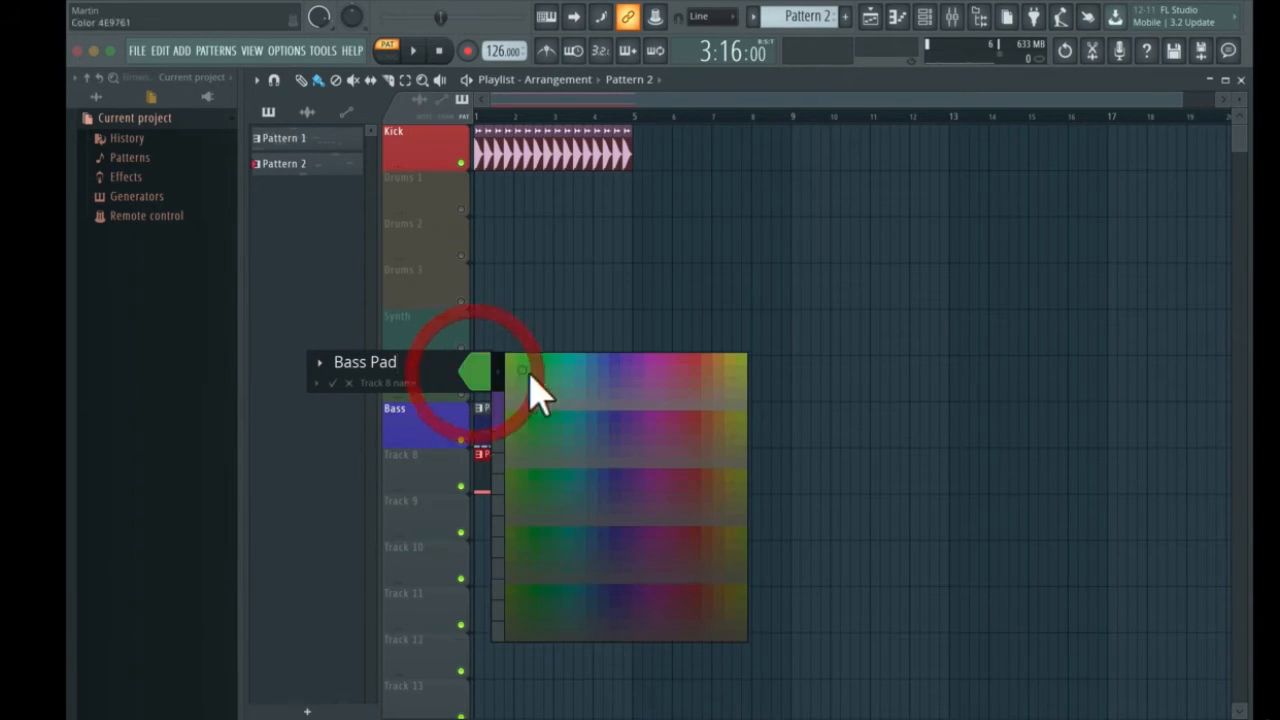
pyautogui.click(598, 356)
pyautogui.write('s Pad')
pyautogui.click(476, 370)
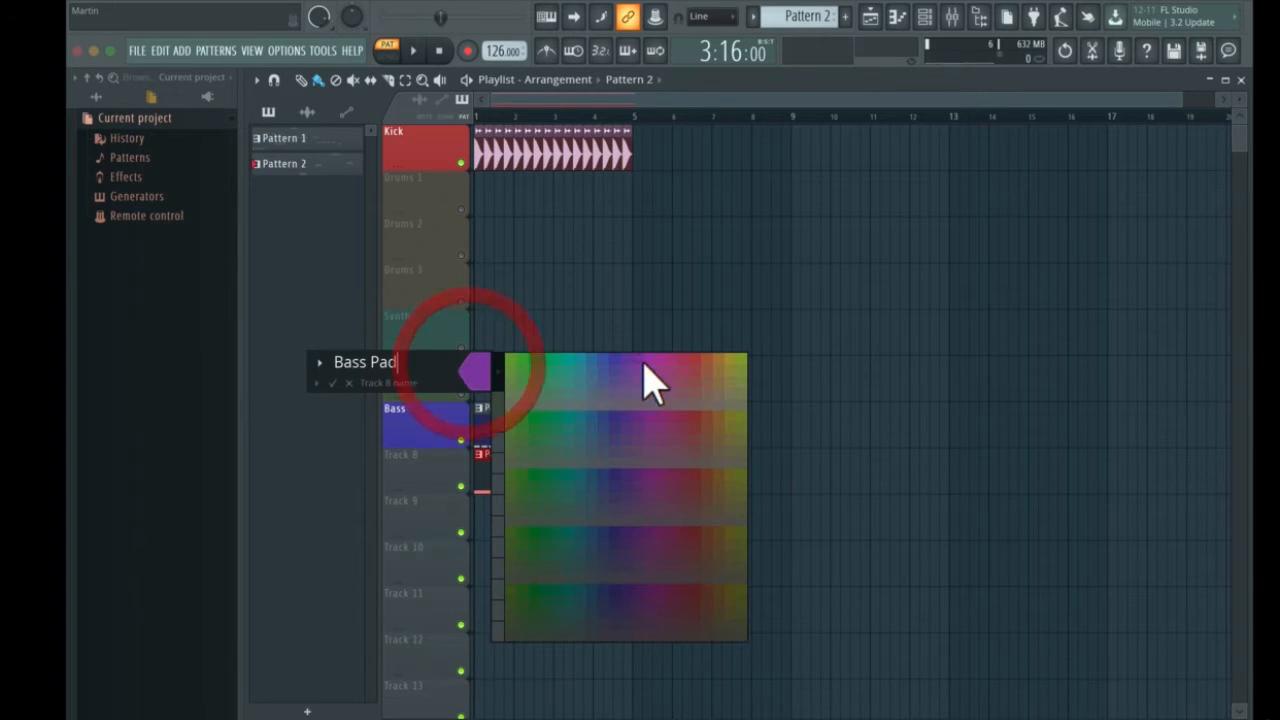
pyautogui.click(590, 376)
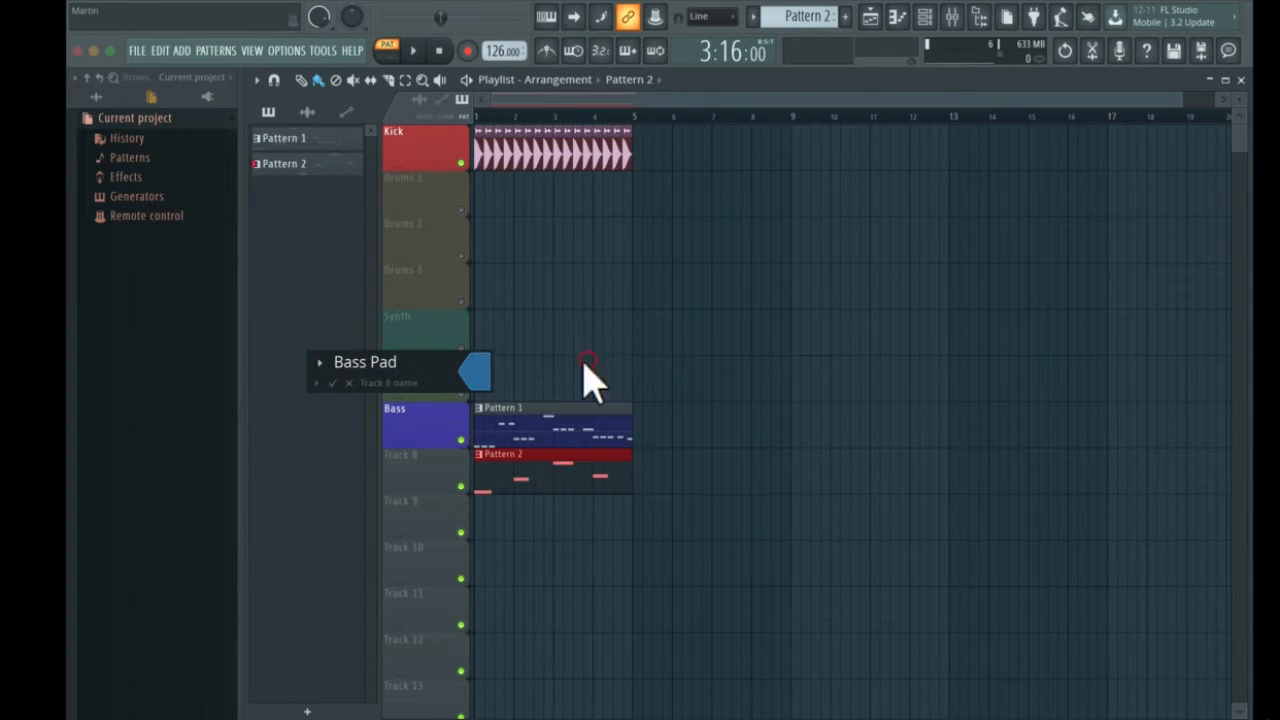
pyautogui.click(334, 384)
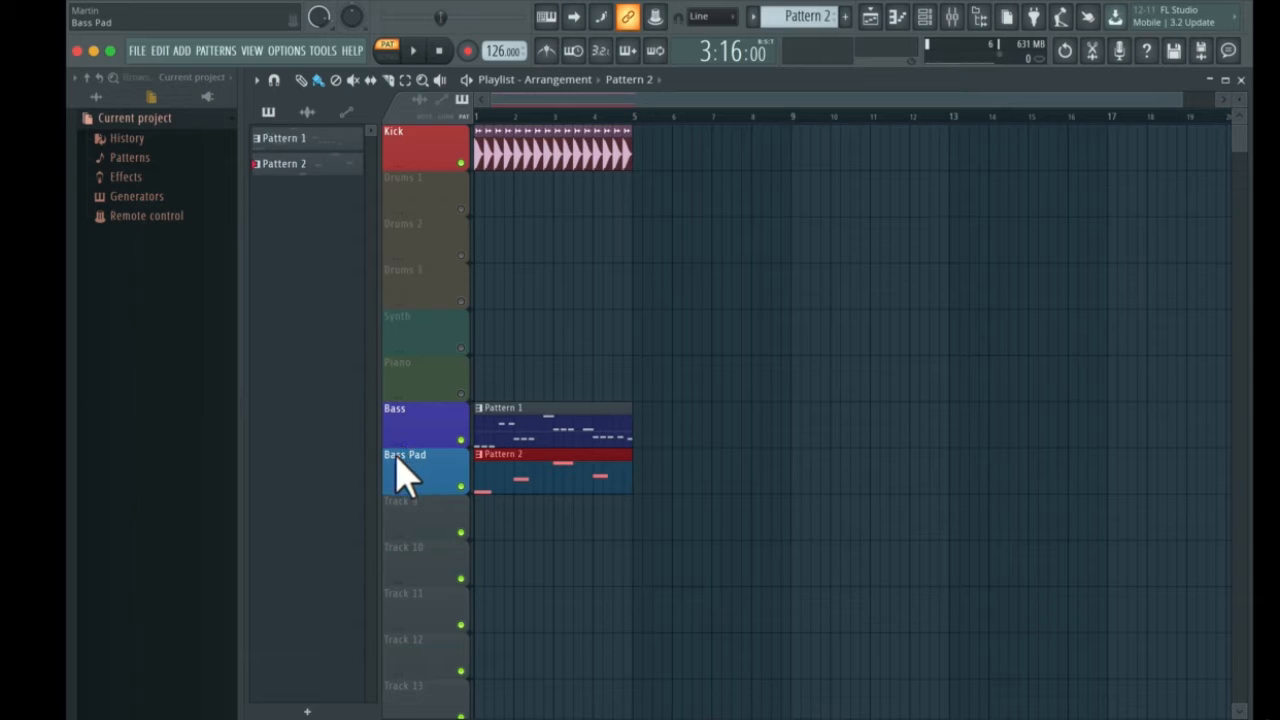
# Delete the Pattern 2 clip from the Bass Pad track and place it again at bar 1
pyautogui.rightClick(532, 473)
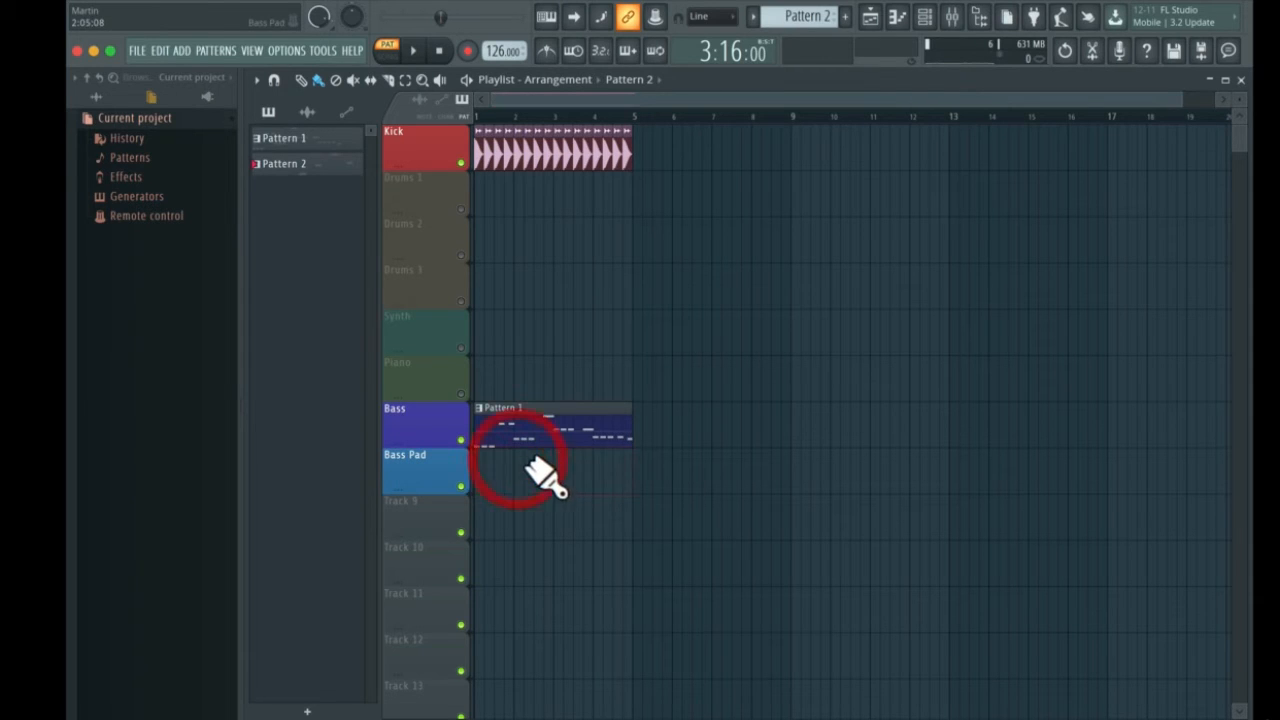
pyautogui.click(490, 472)
pyautogui.moveTo(511, 476)
pyautogui.mouseDown()
pyautogui.moveTo(489, 480)
pyautogui.moveTo(605, 482)
pyautogui.moveTo(523, 486)
pyautogui.mouseUp()
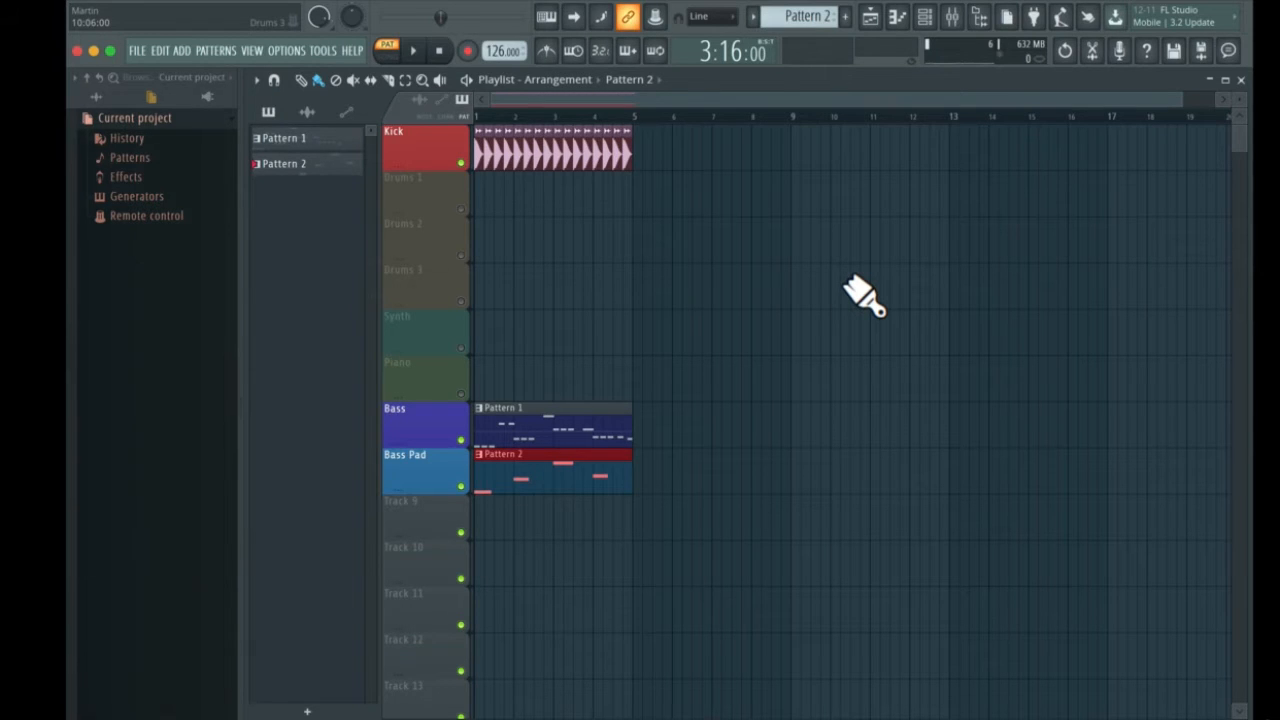
# Audition the Sytrus plucked and string presets one after another, from Double through Silk polyarp to Sitar
pyautogui.click(910, 115)
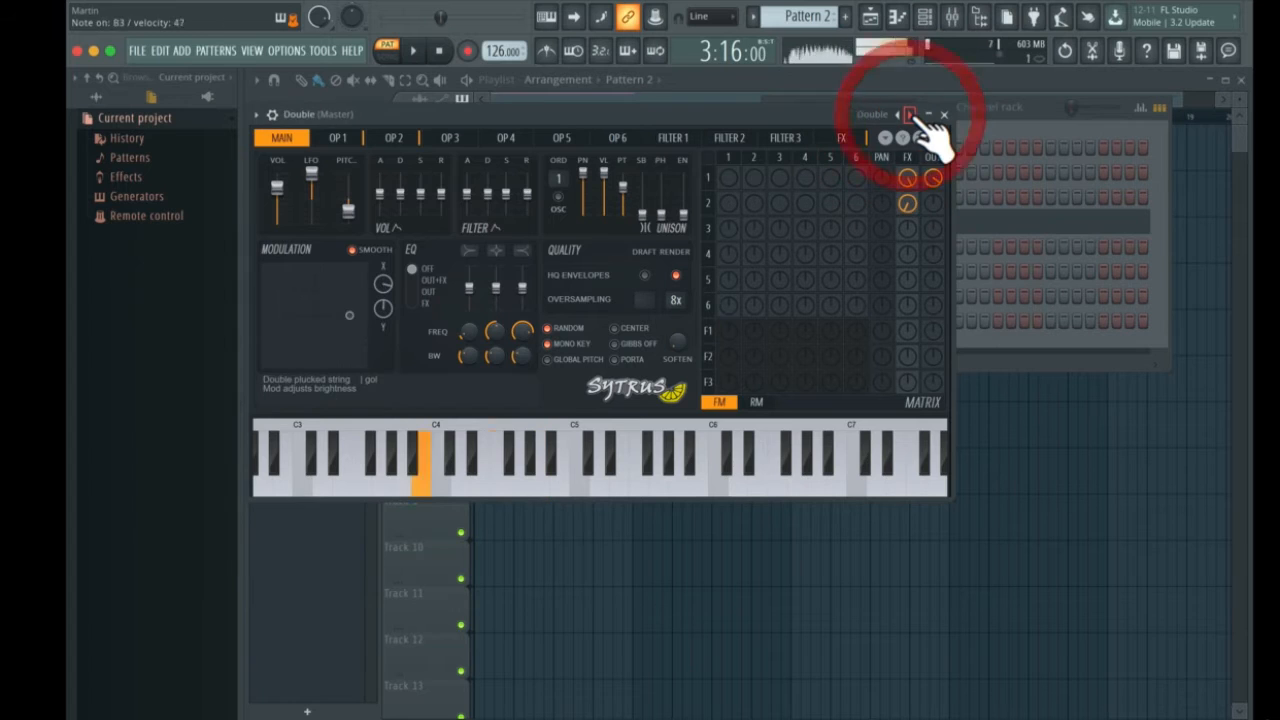
pyautogui.click(910, 115)
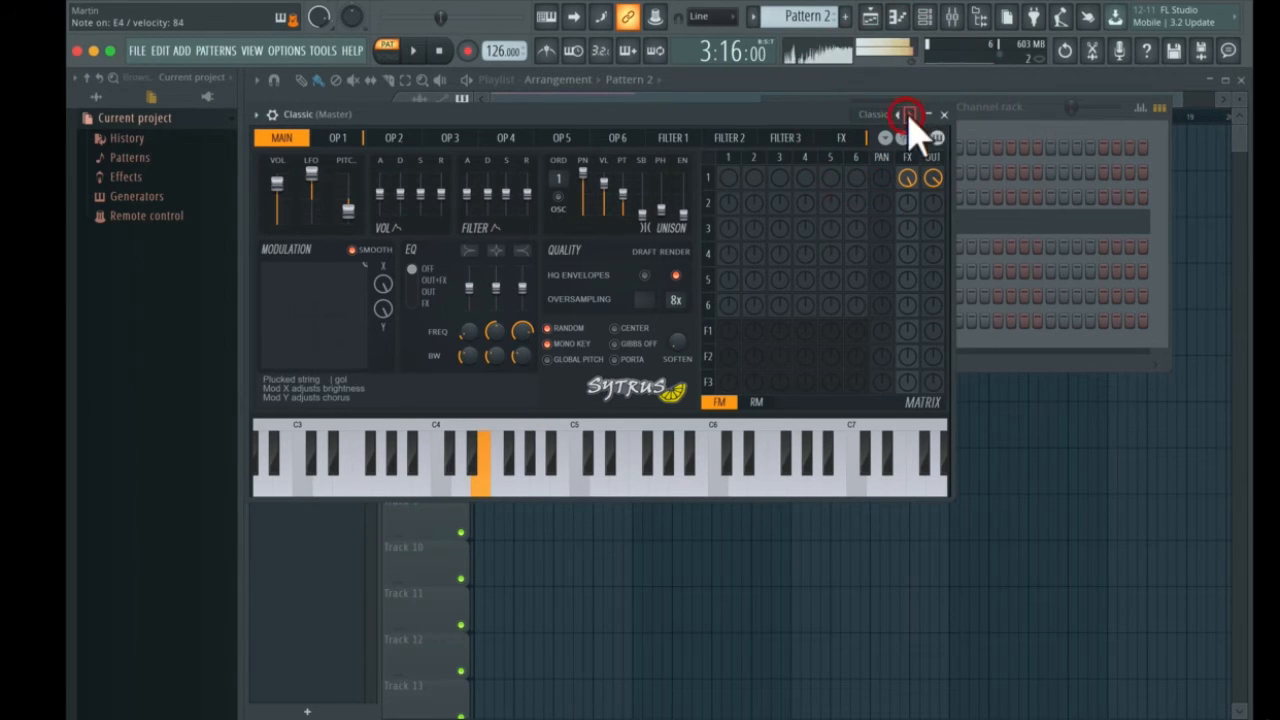
pyautogui.click(910, 115)
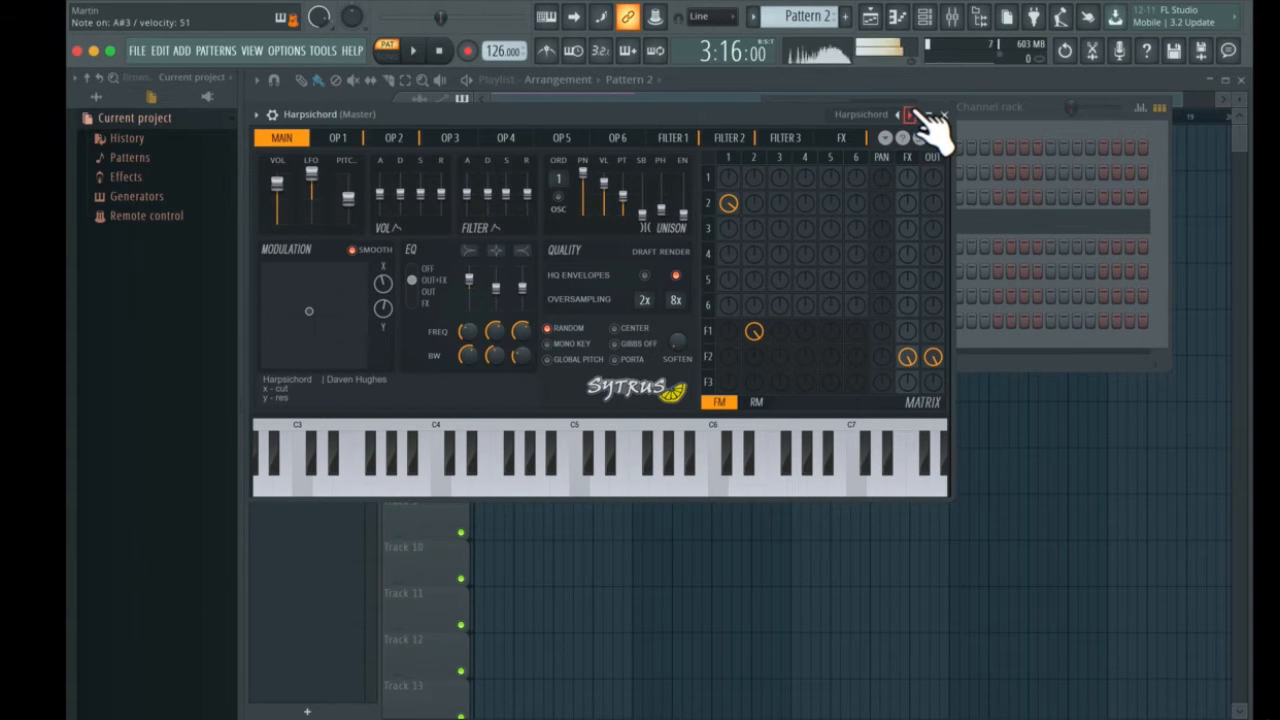
pyautogui.click(910, 115)
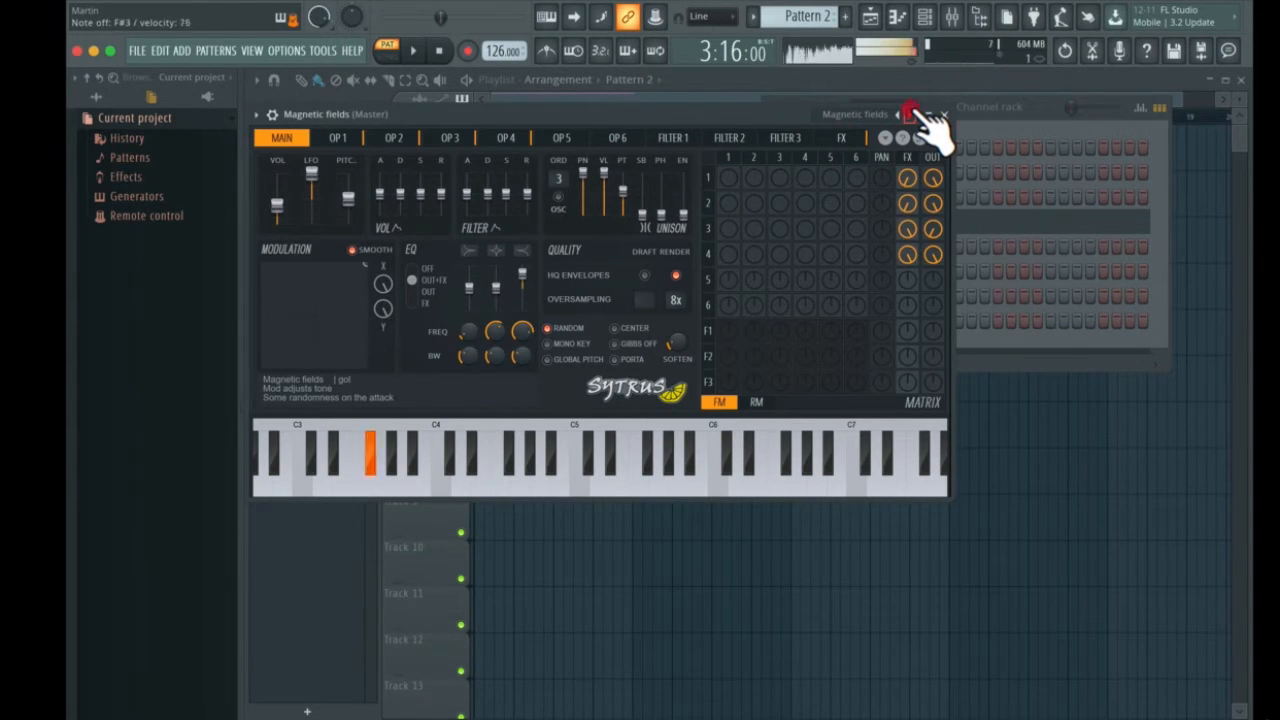
pyautogui.click(910, 115)
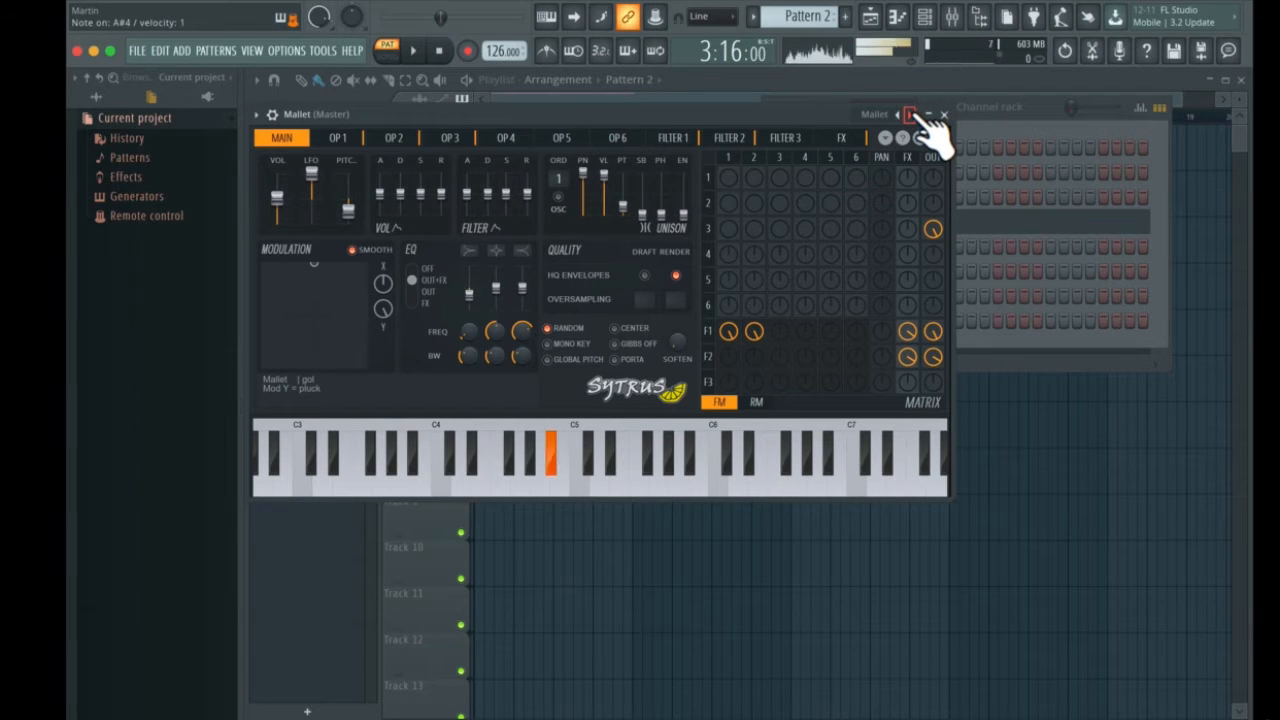
pyautogui.click(910, 115)
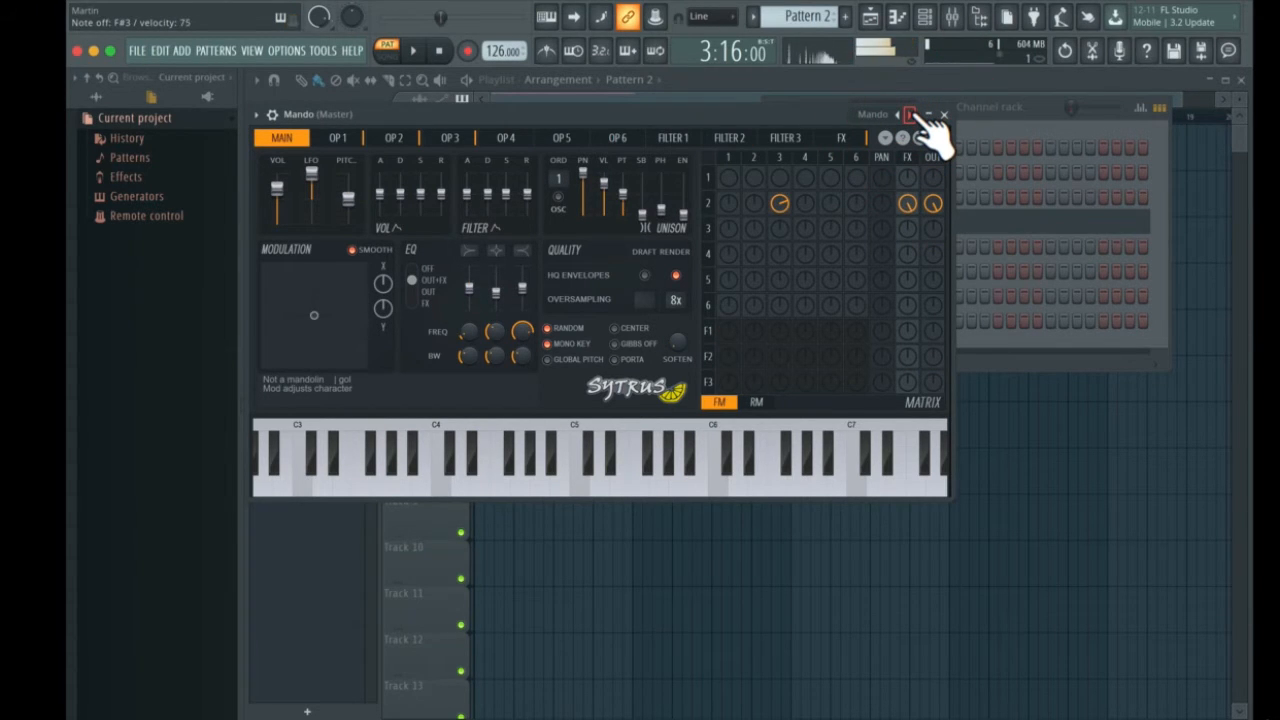
pyautogui.click(910, 115)
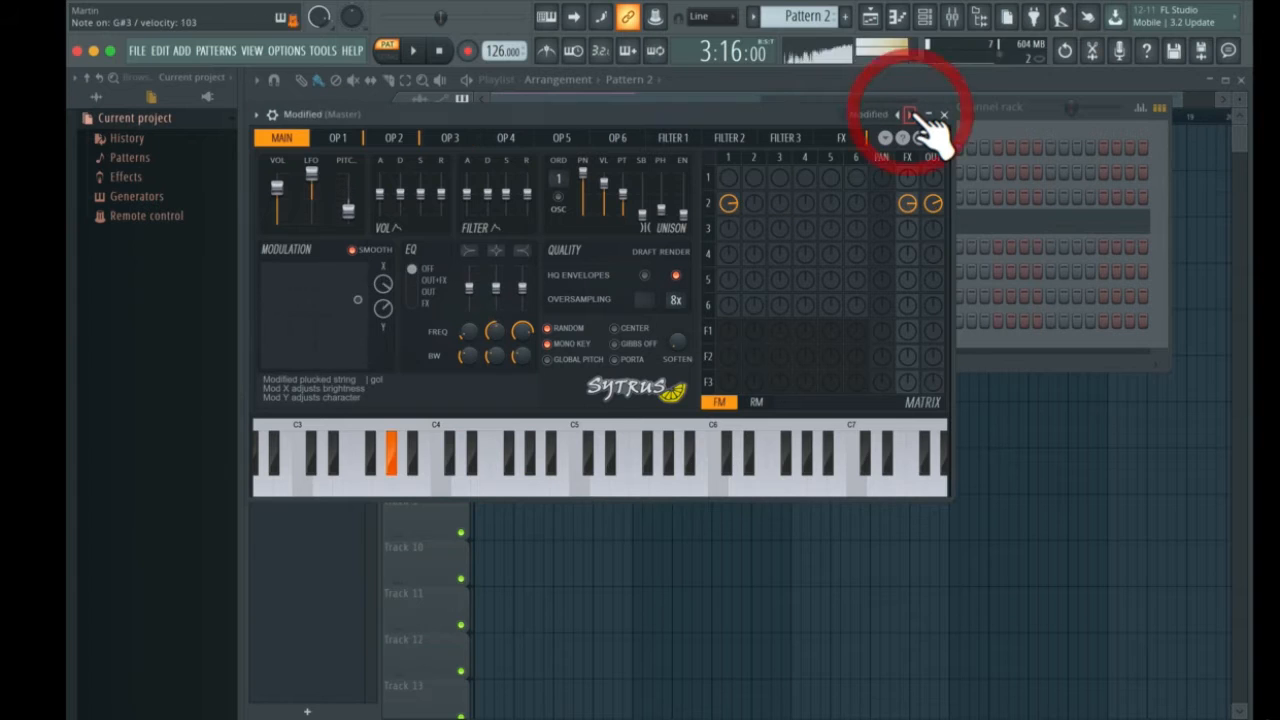
pyautogui.click(910, 115)
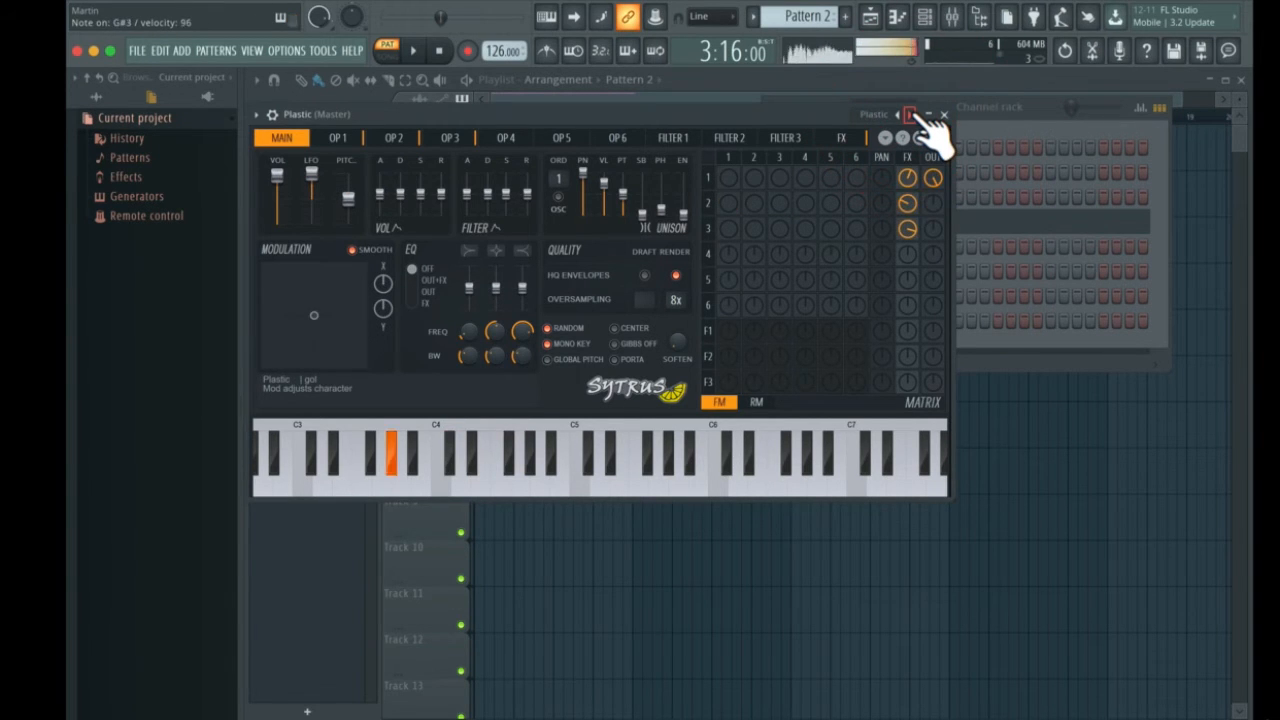
pyautogui.click(910, 115)
pyautogui.click(910, 115)
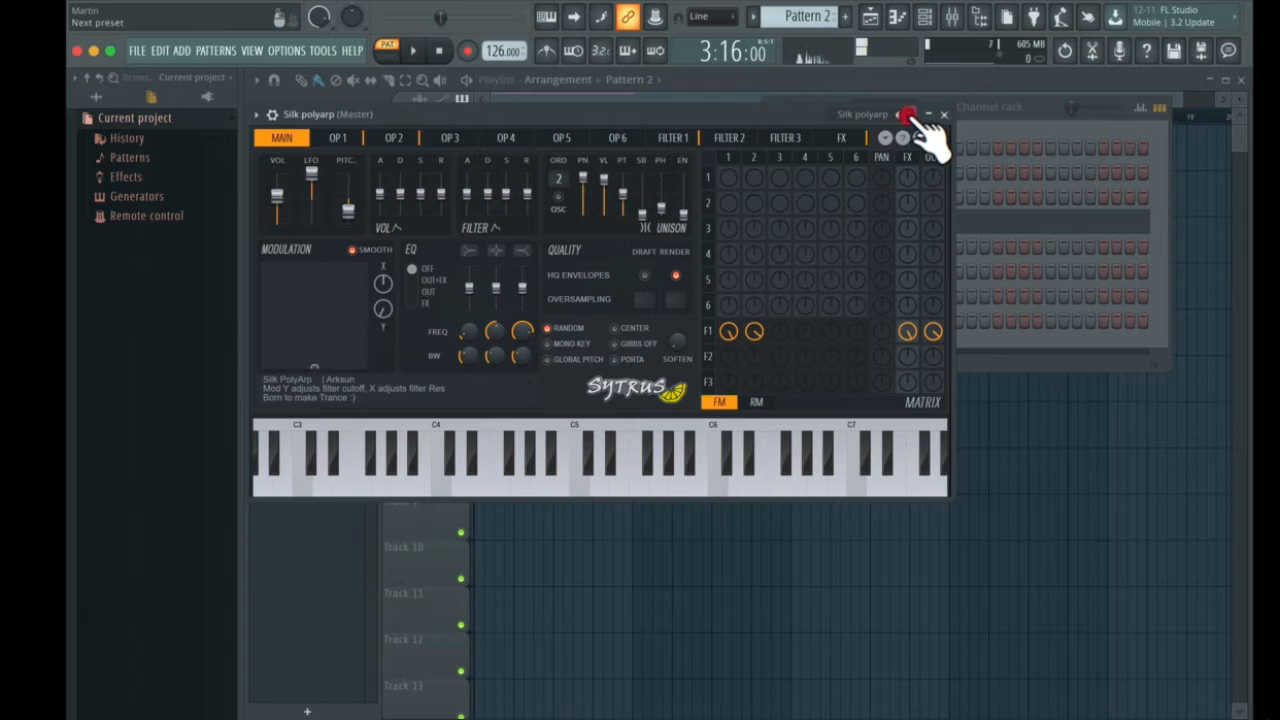
pyautogui.click(912, 117)
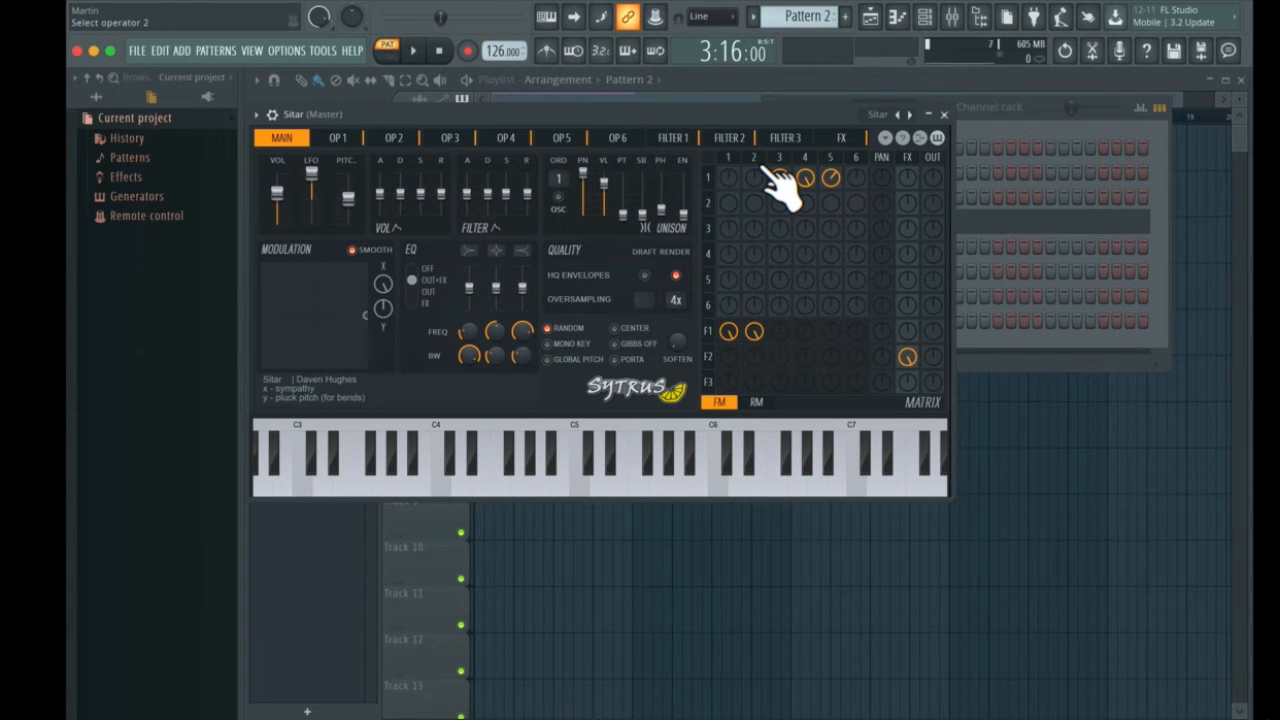
# Examine the settings of operators 1 and 2 in the Sitar preset, and return to the main Sytrus page
pyautogui.click(340, 138)
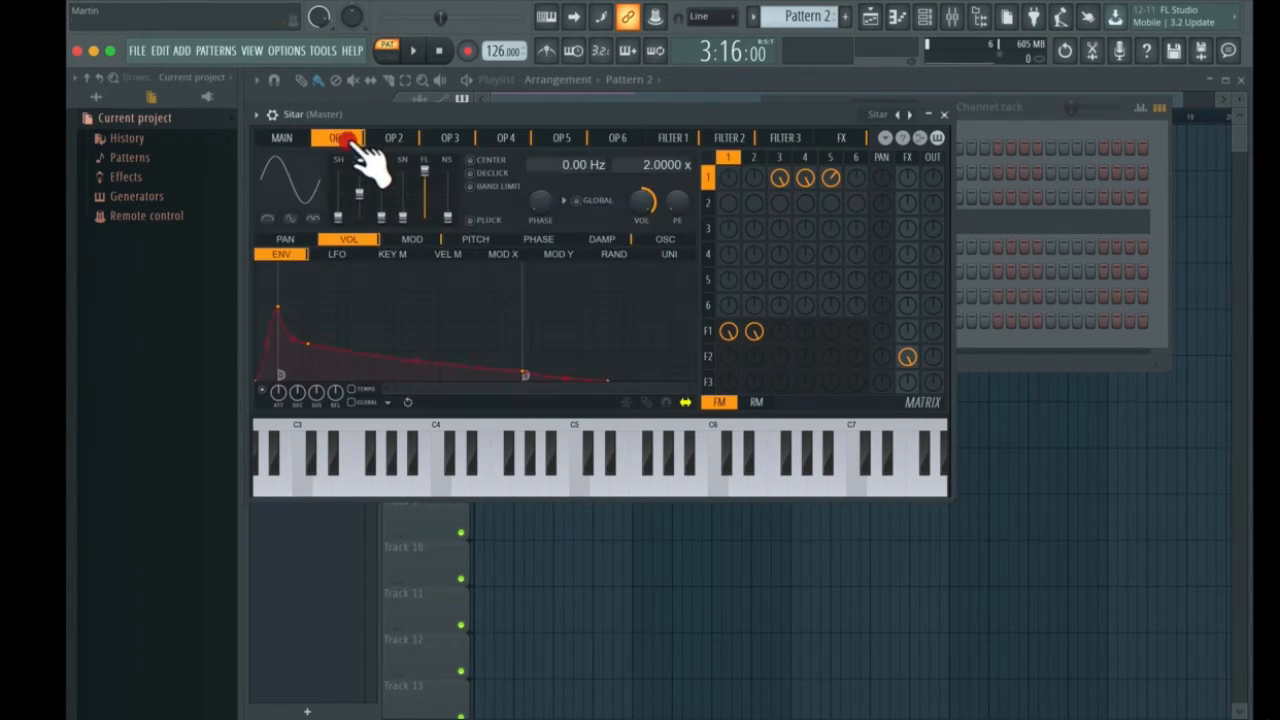
pyautogui.click(393, 138)
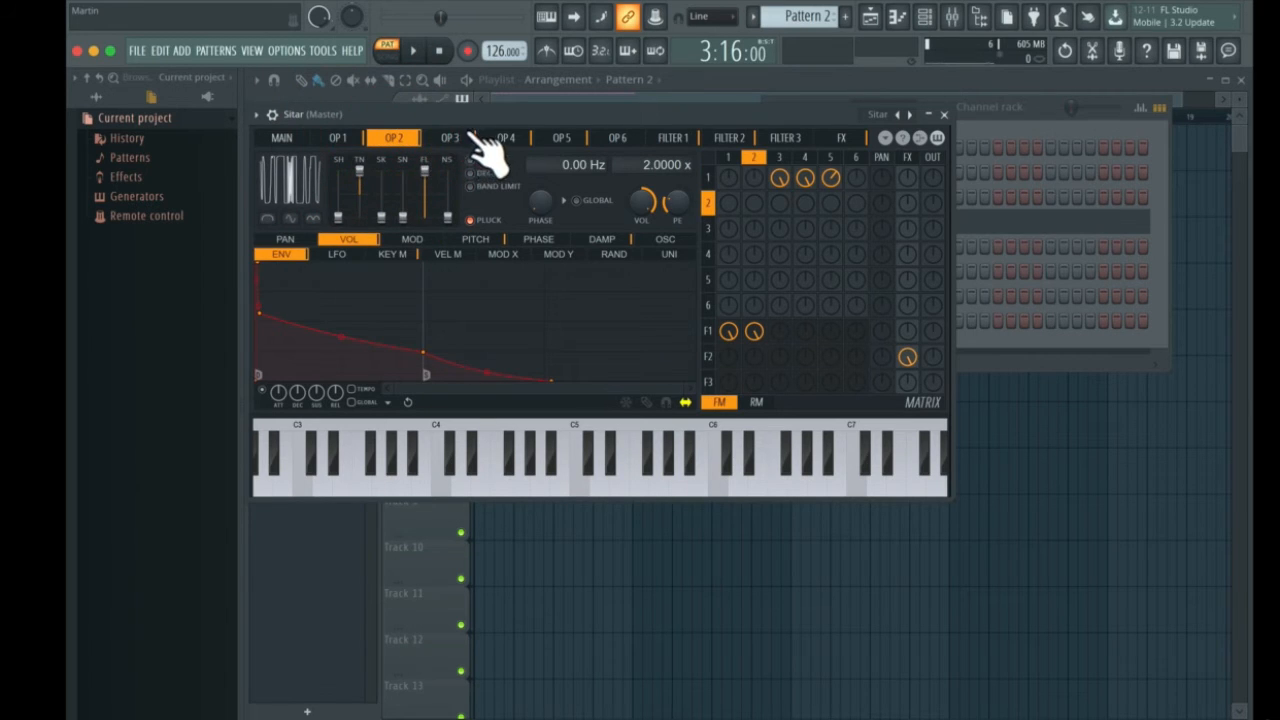
pyautogui.click(284, 138)
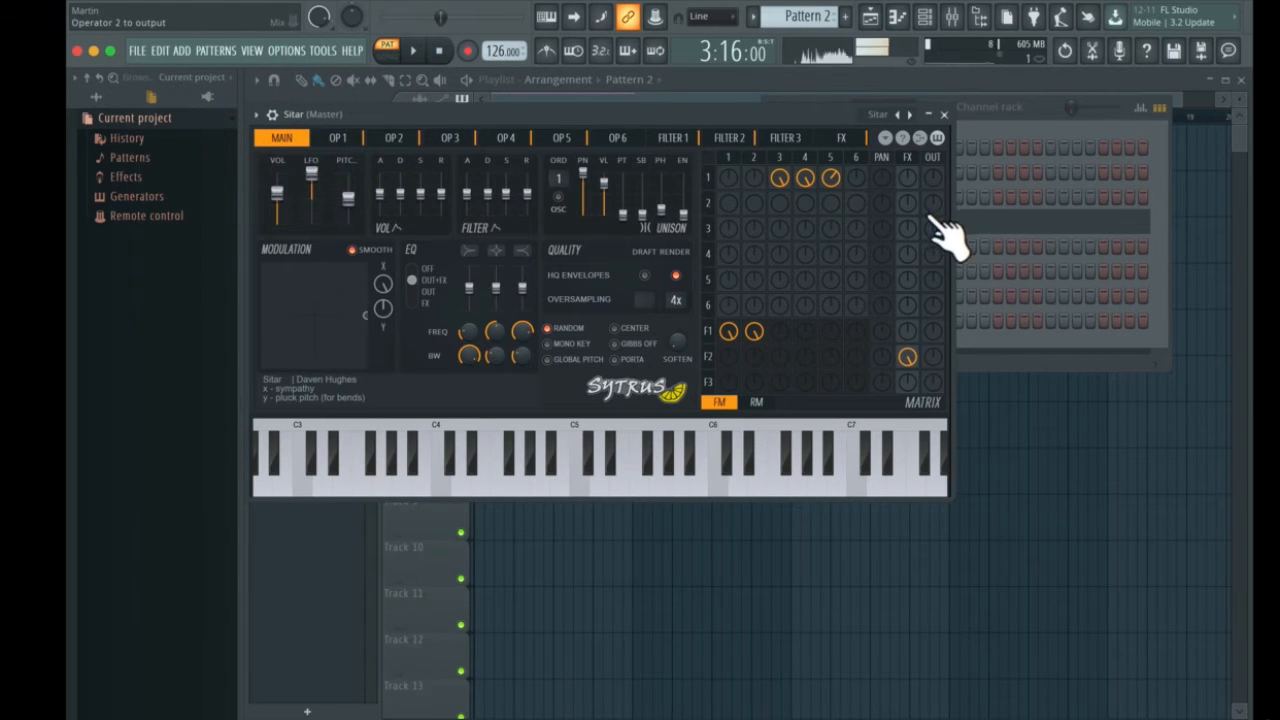
# Audition further Sytrus presets such as Smooth, Spring and Steel, and return from Spotify to FL Studio to compare the sound with In My Mind
pyautogui.click(909, 114)
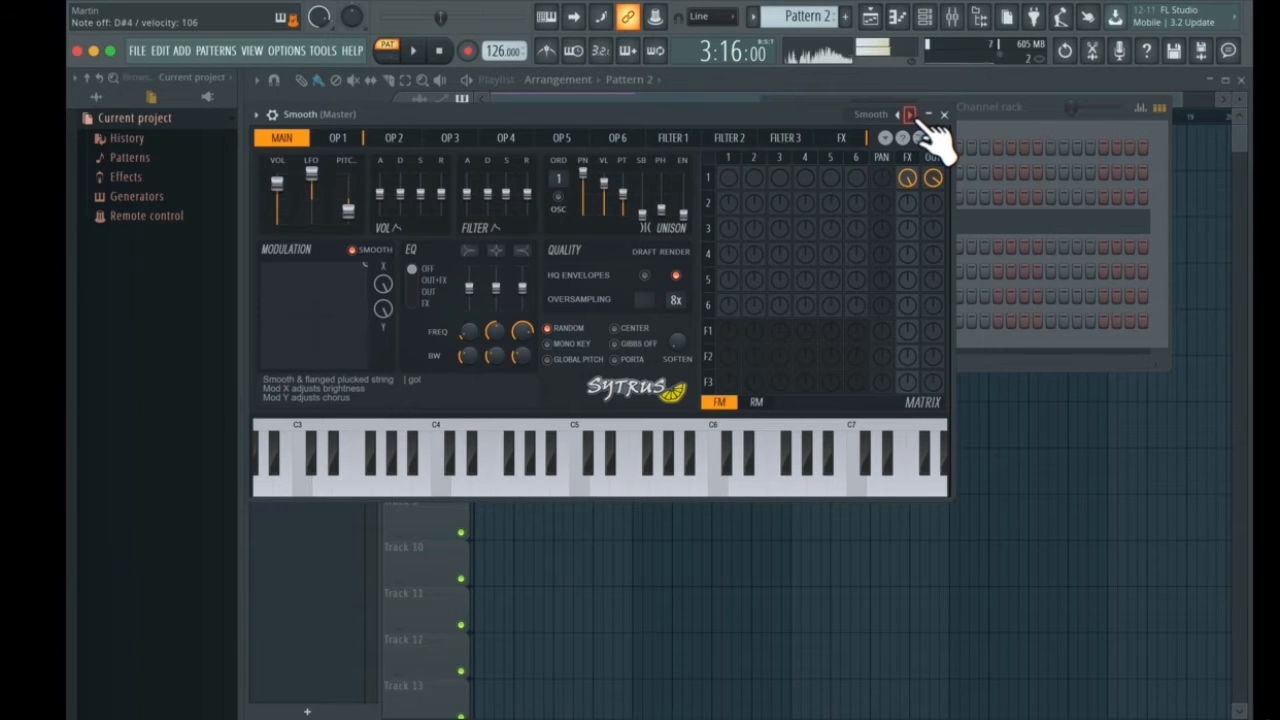
pyautogui.click(909, 114)
pyautogui.click(909, 114)
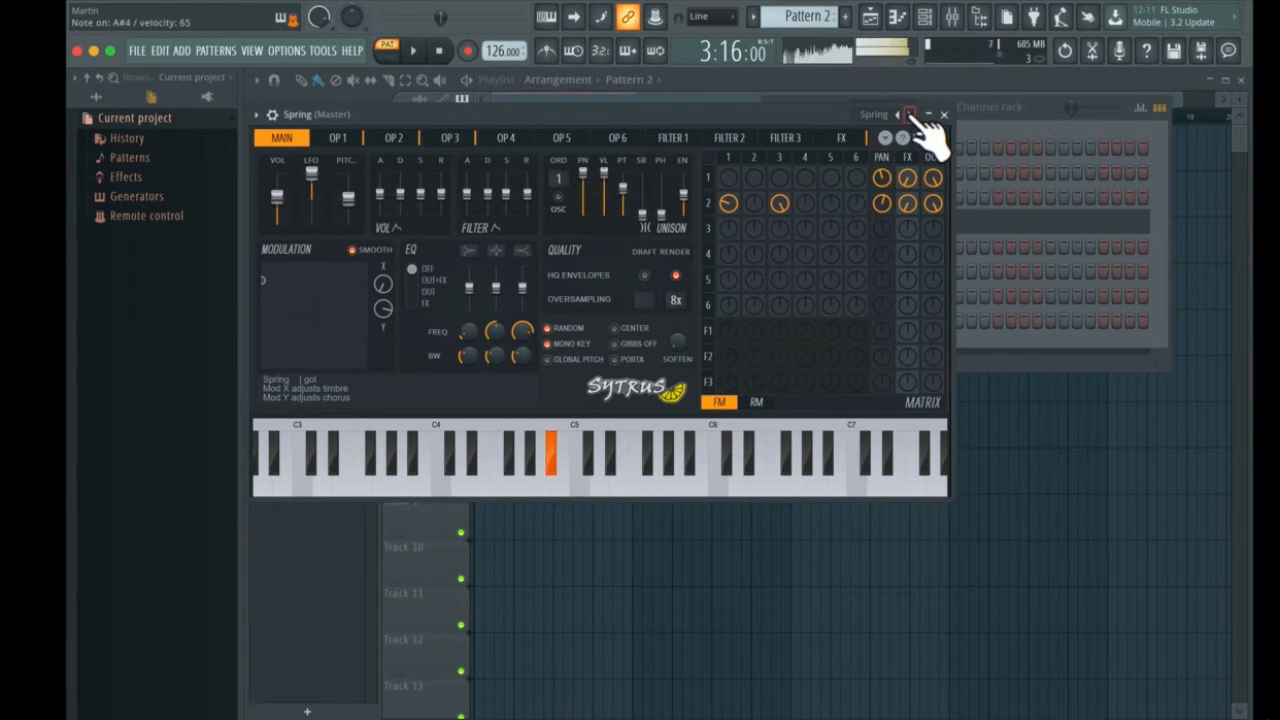
pyautogui.click(909, 114)
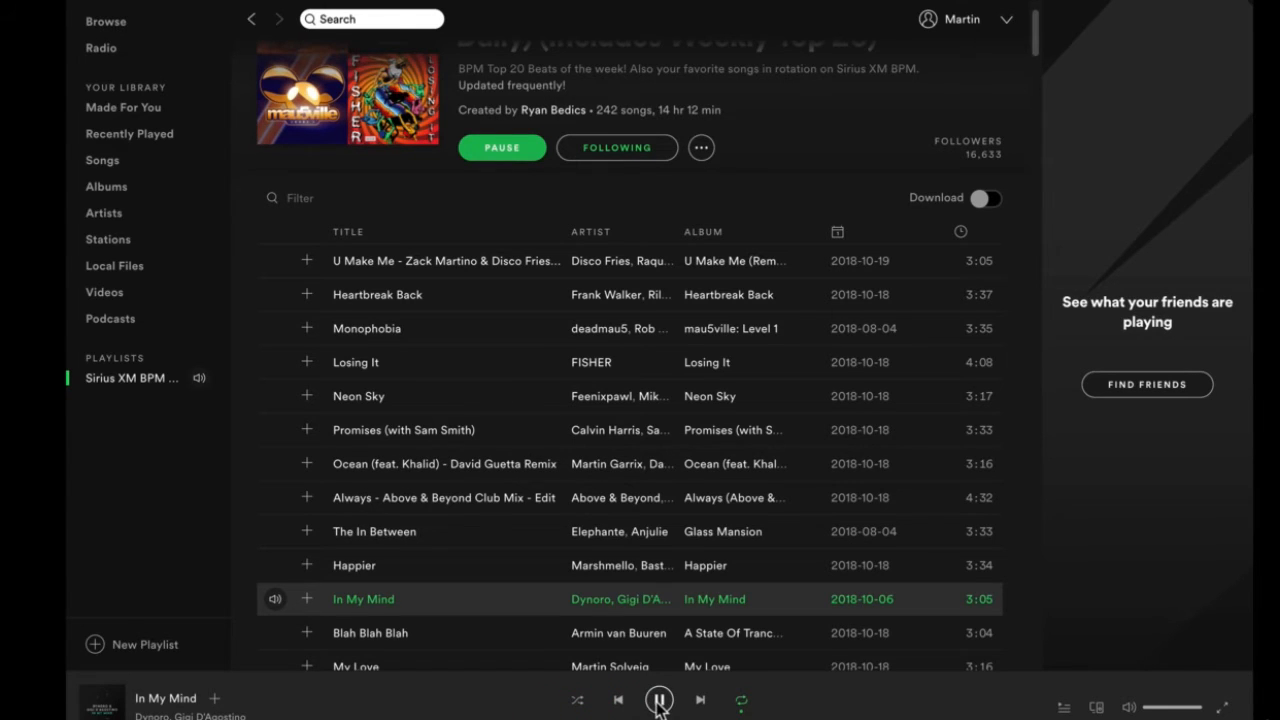
pyautogui.press('super+Tab')
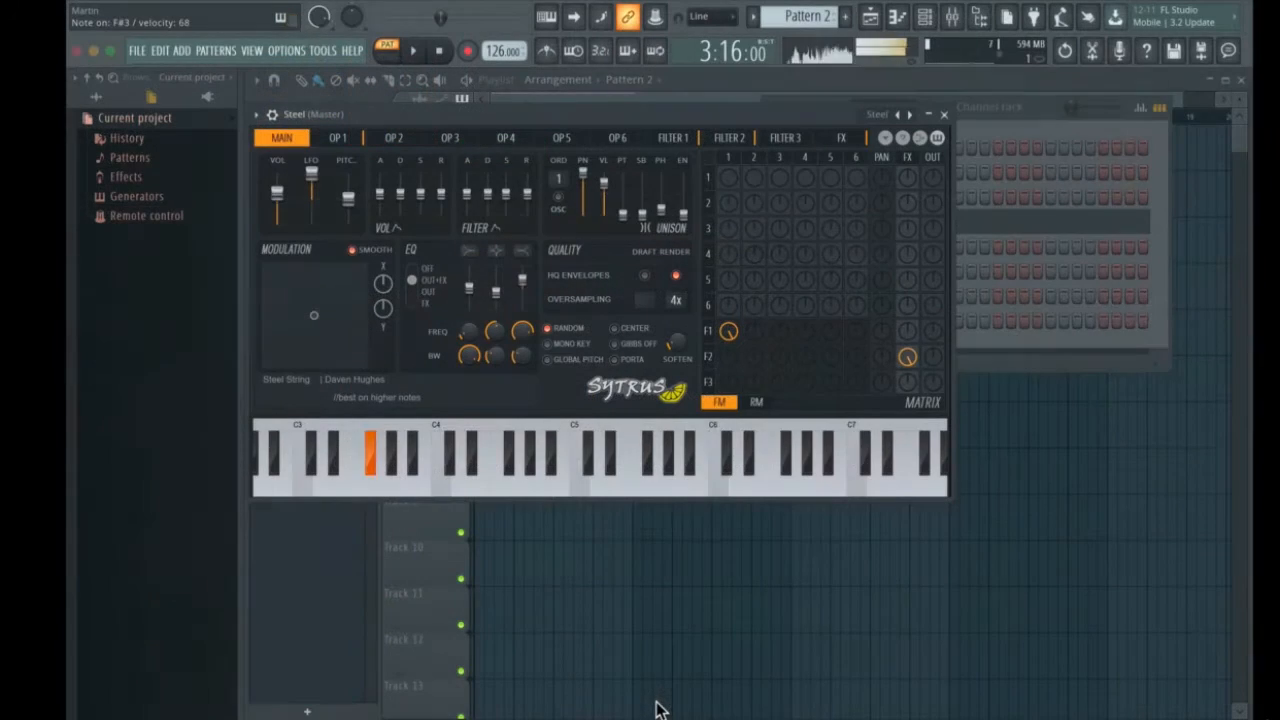
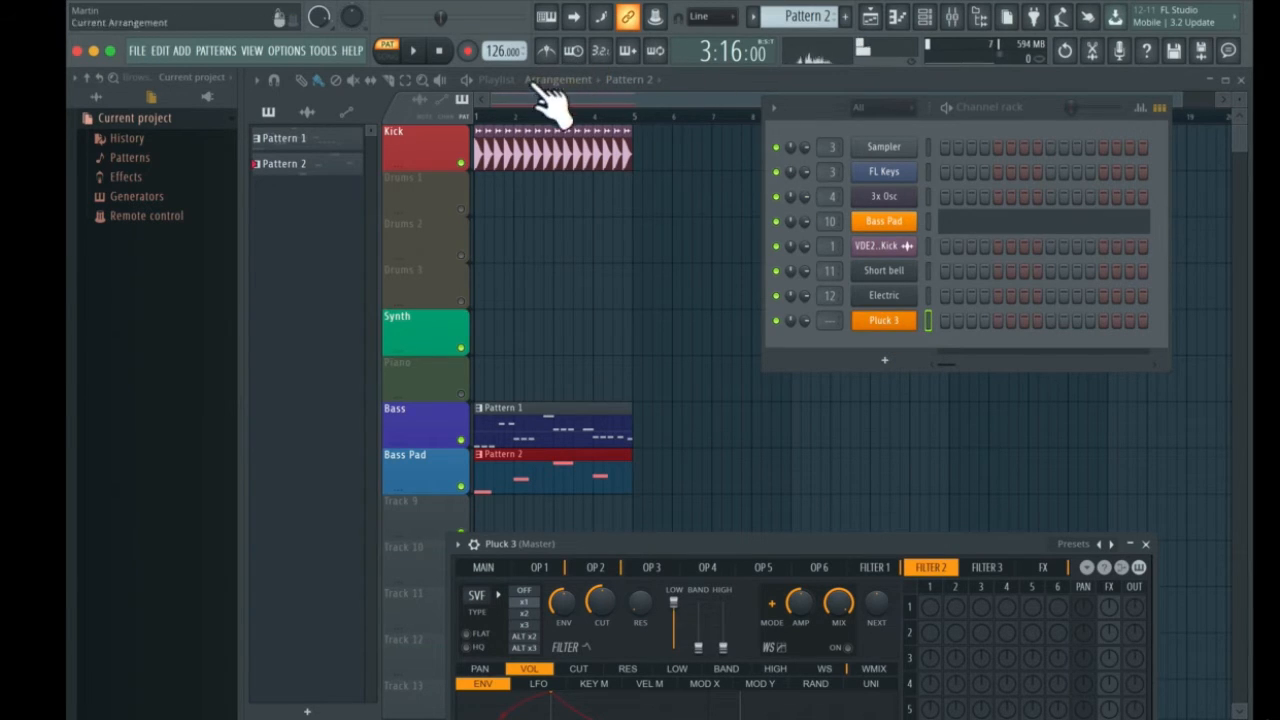
# Record the Pluck 3 melody into the empty Pattern 3 as notes and automation, playing in song mode with the metronome on
pyautogui.click(787, 122)
pyautogui.click(994, 120)
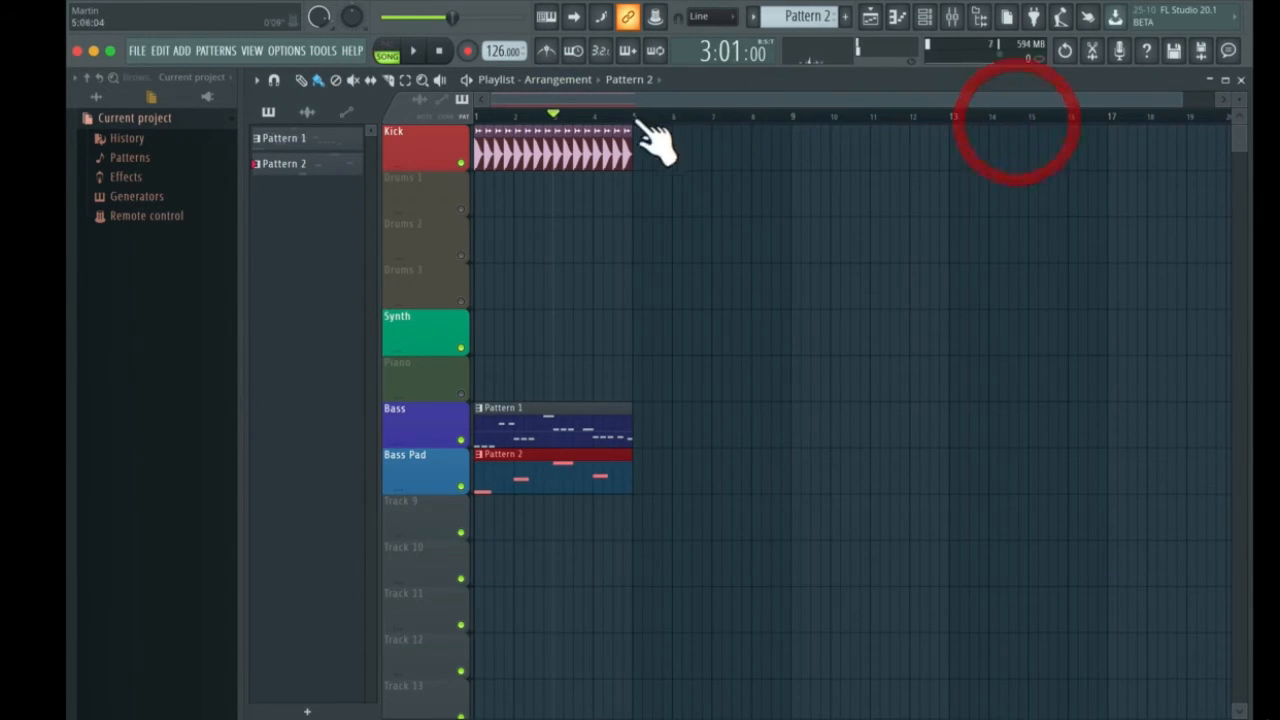
pyautogui.click(694, 116)
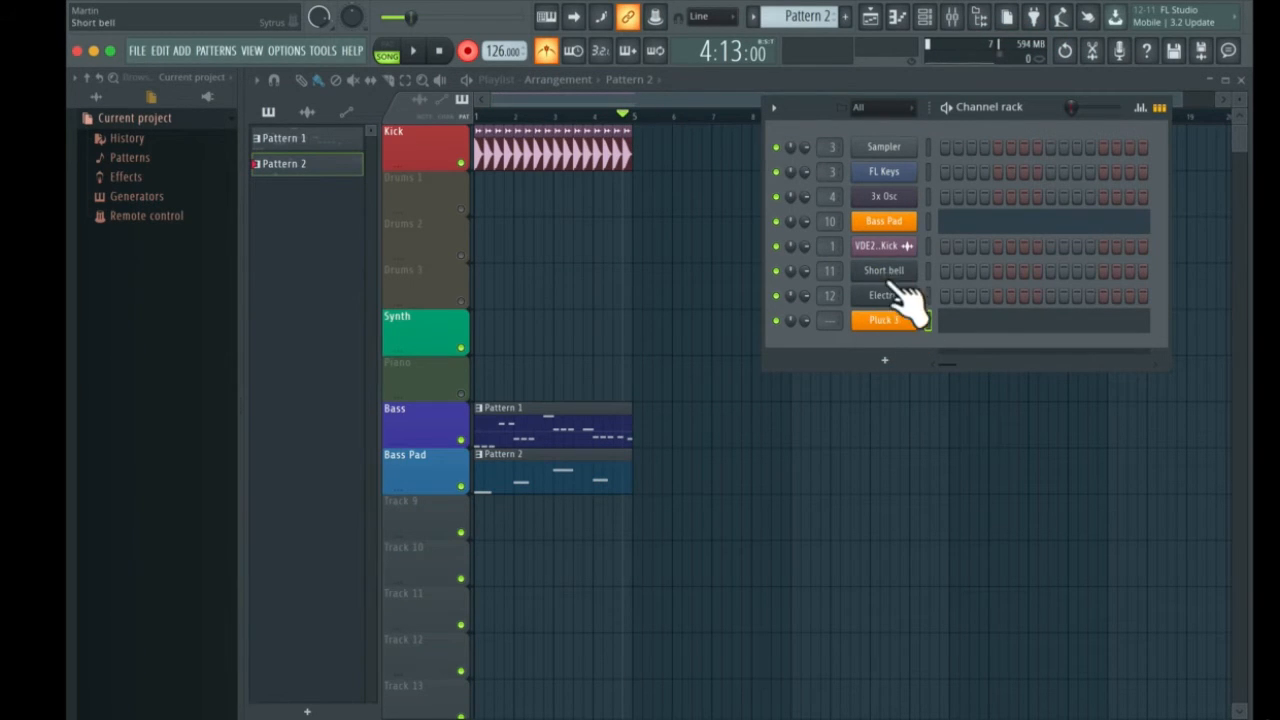
pyautogui.scroll(1, 837, 38)
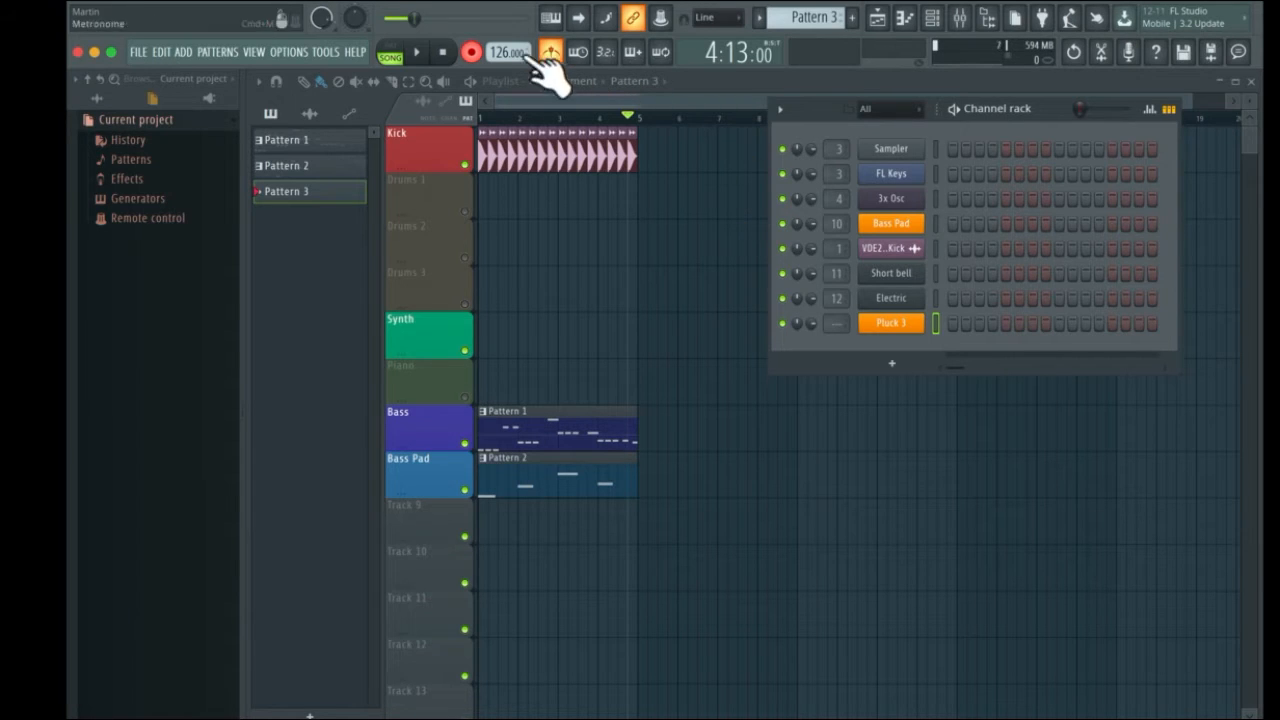
pyautogui.click(470, 52)
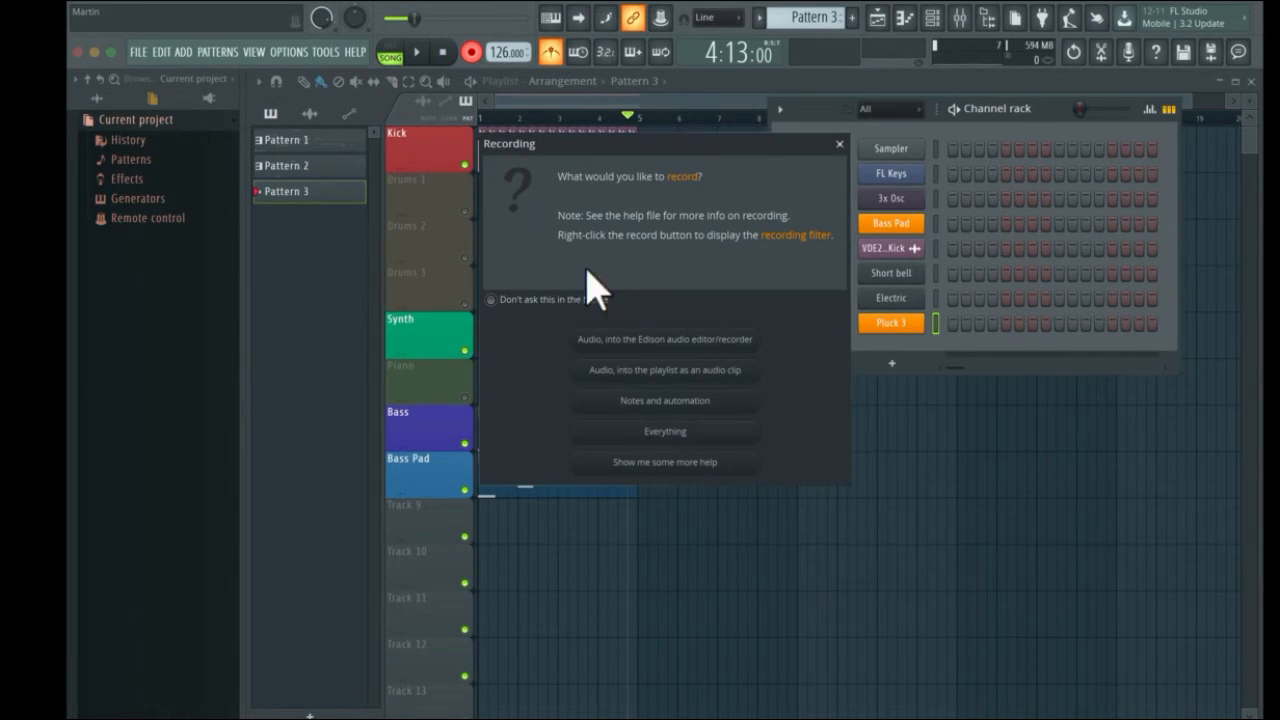
pyautogui.click(632, 398)
pyautogui.click(440, 55)
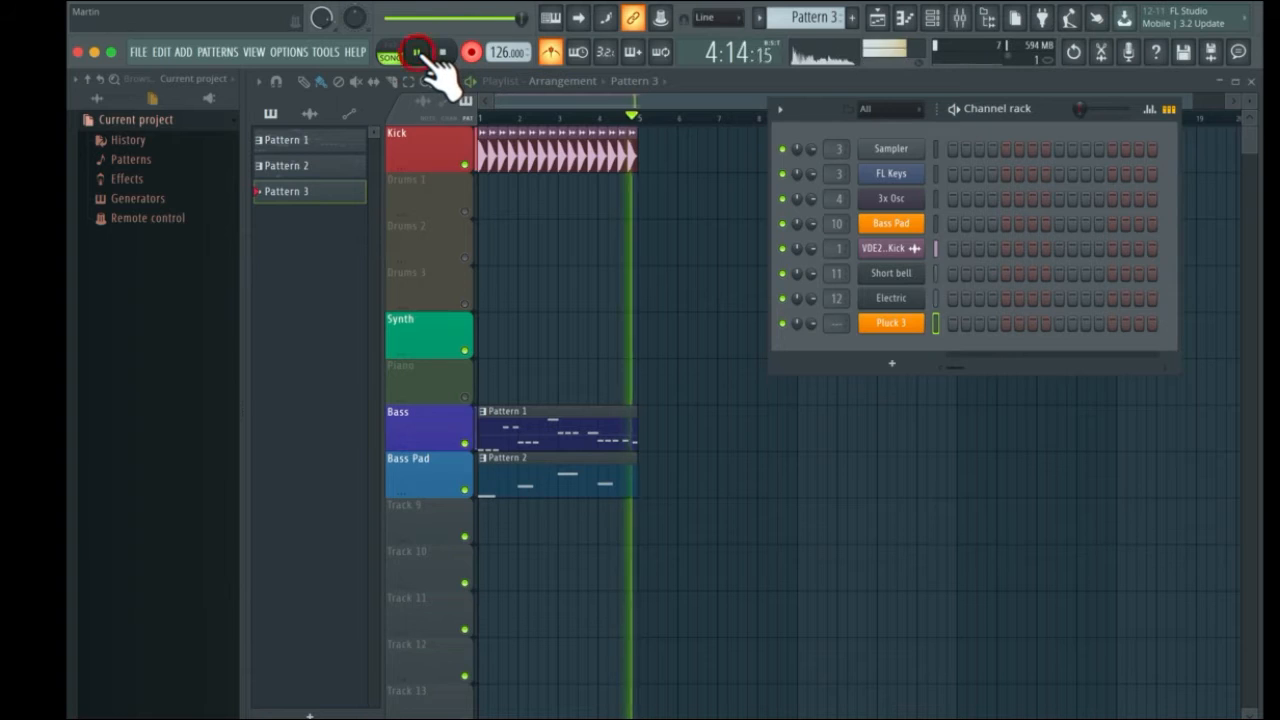
# Place Pattern 3 on the Synth track at bar 1 and trim the clip to four bars
pyautogui.moveTo(1060, 120); pyautogui.dragTo(1154, 349)
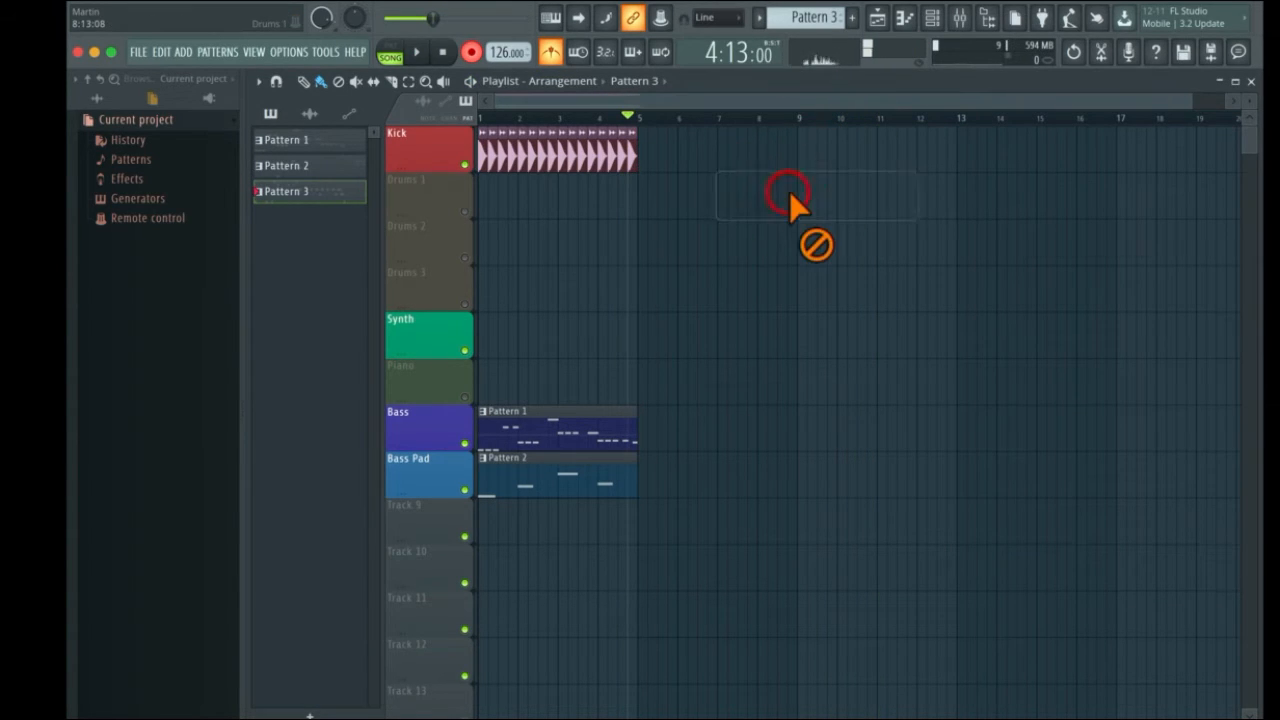
pyautogui.click(760, 200)
pyautogui.moveTo(768, 212); pyautogui.dragTo(477, 229)
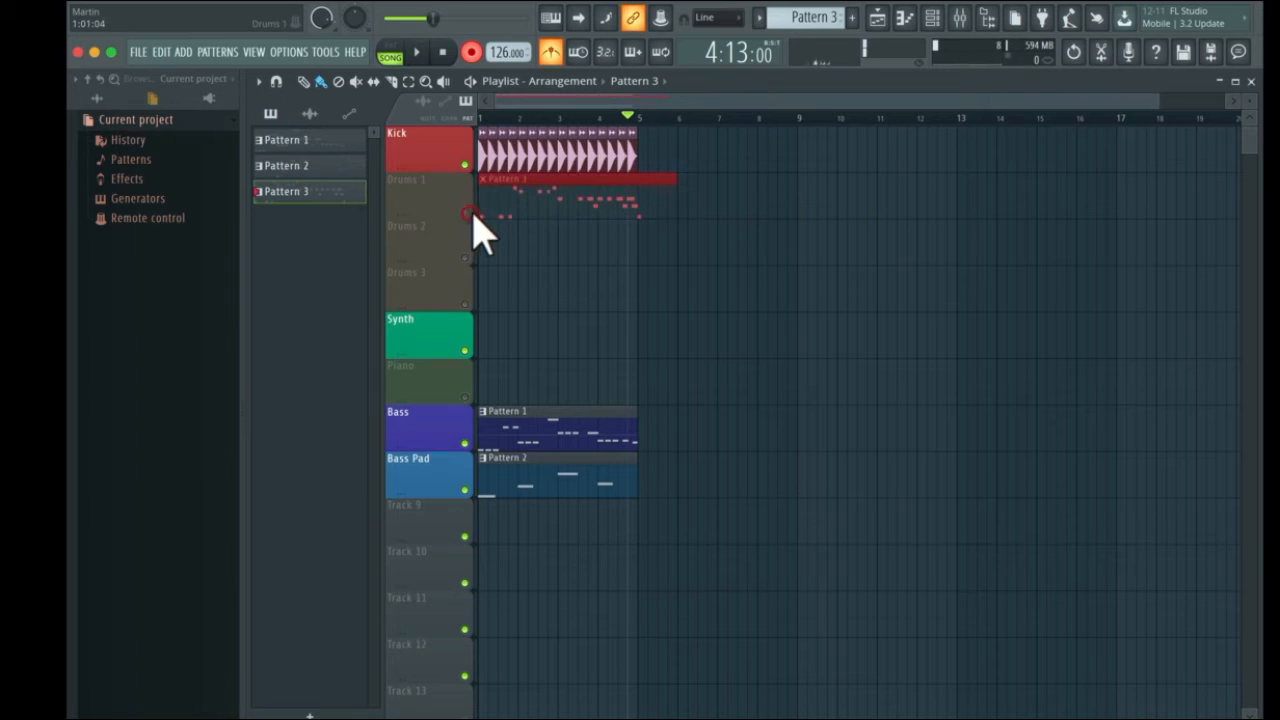
pyautogui.moveTo(686, 192); pyautogui.dragTo(603, 357)
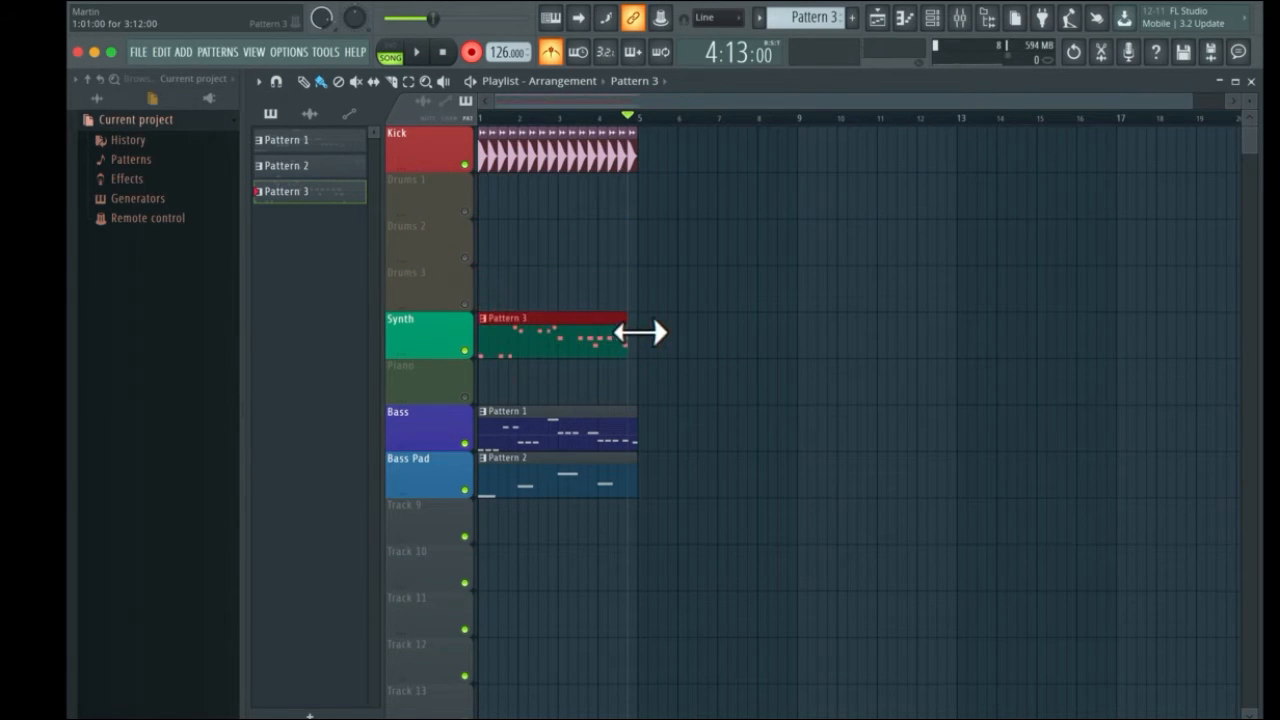
# Quantize all Pluck 3 notes of Pattern 3 in the piano roll using the Beat snap template
pyautogui.doubleClick(550, 346)
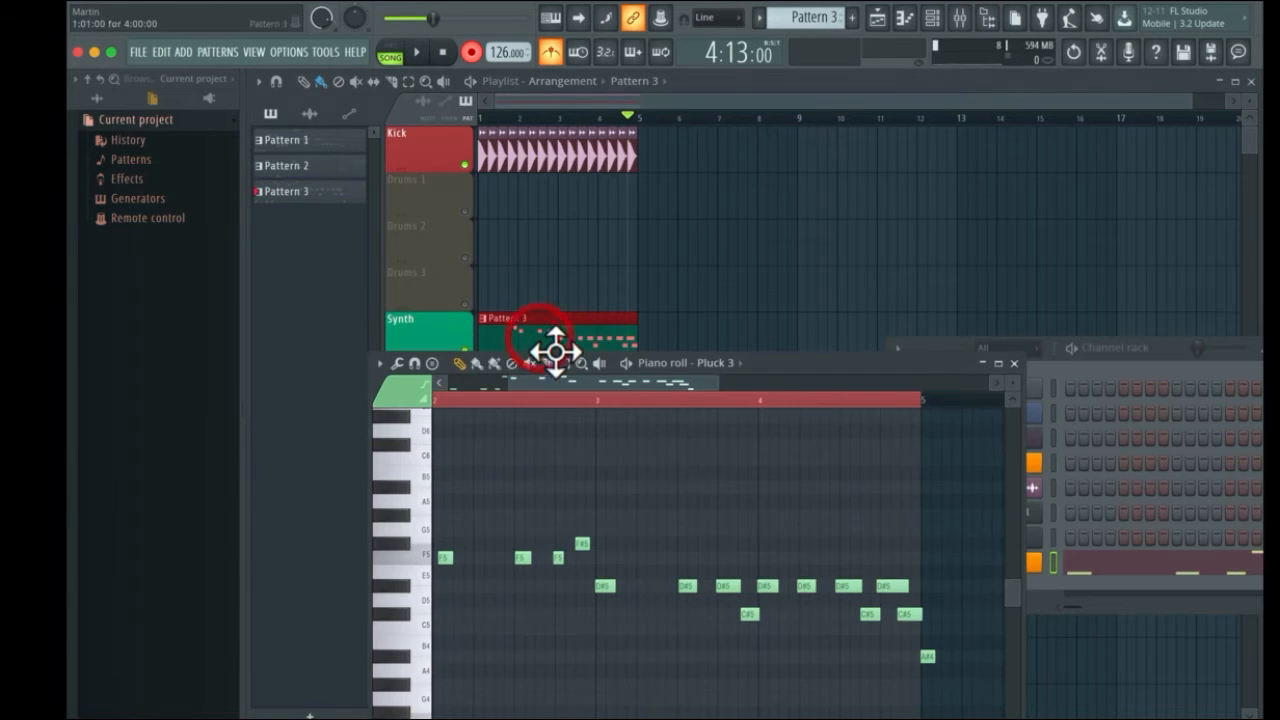
pyautogui.press('super+a')
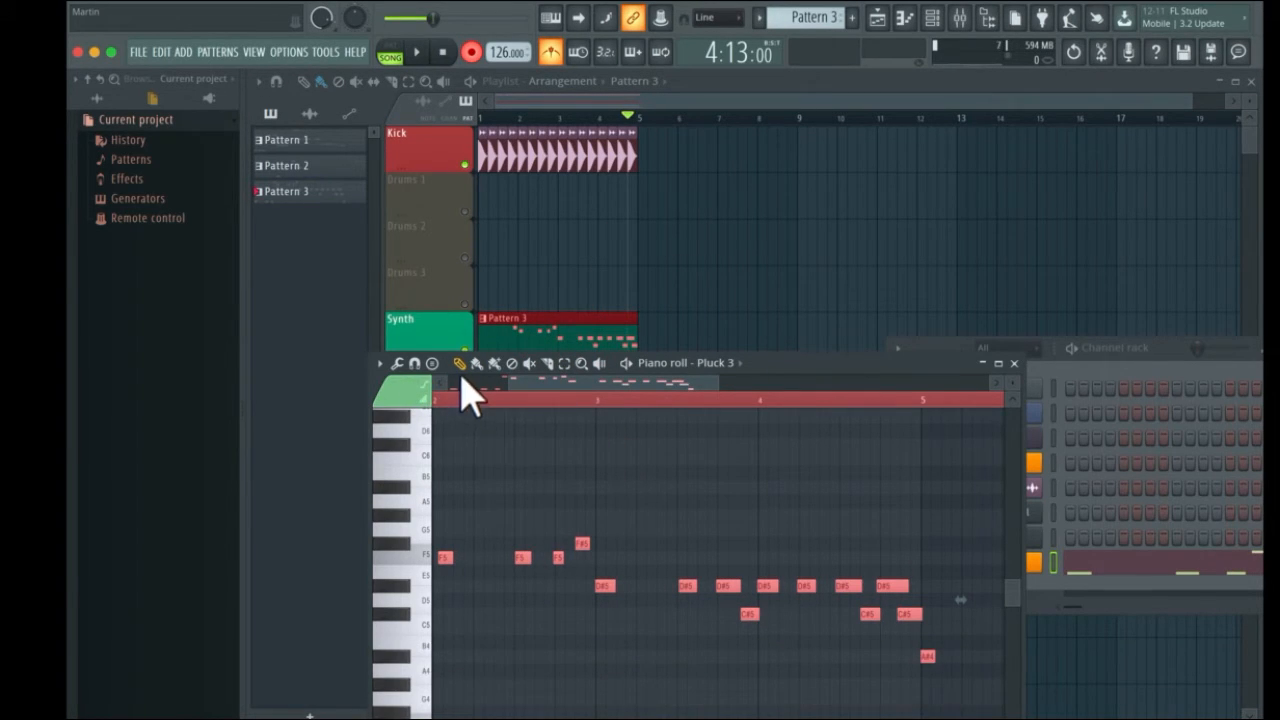
pyautogui.hotkey('alt', 'q')
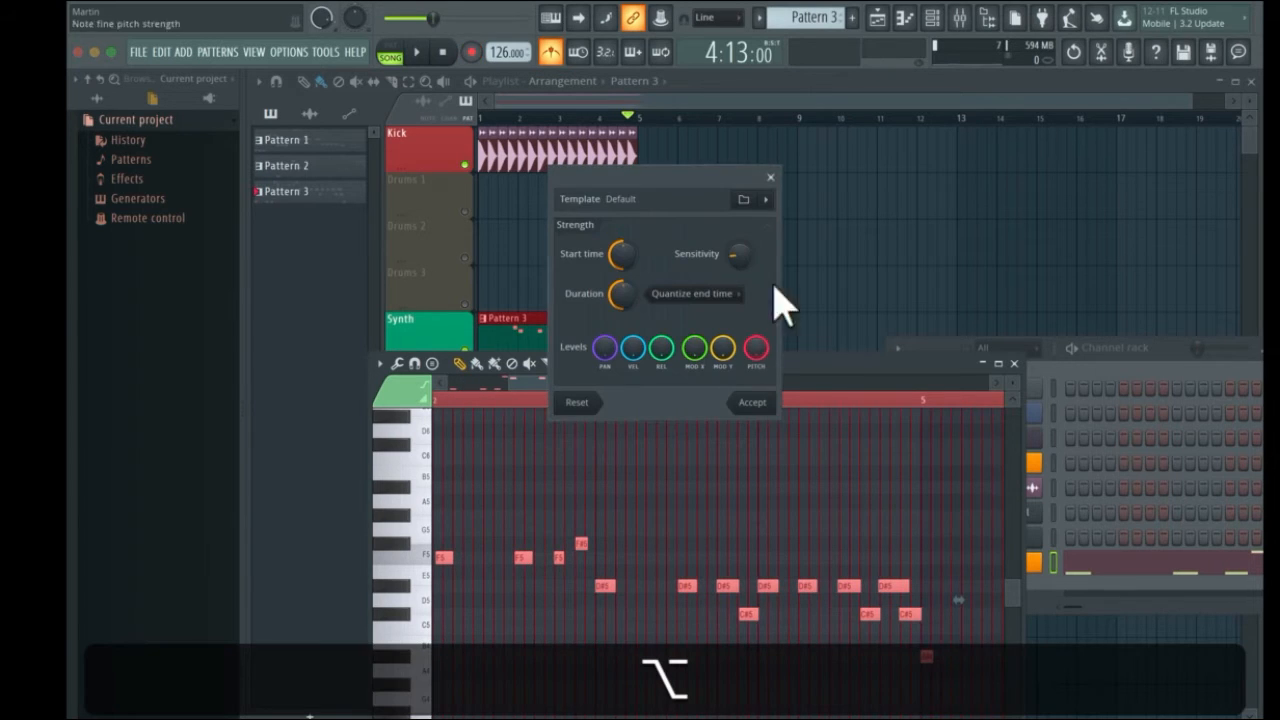
pyautogui.click(748, 200)
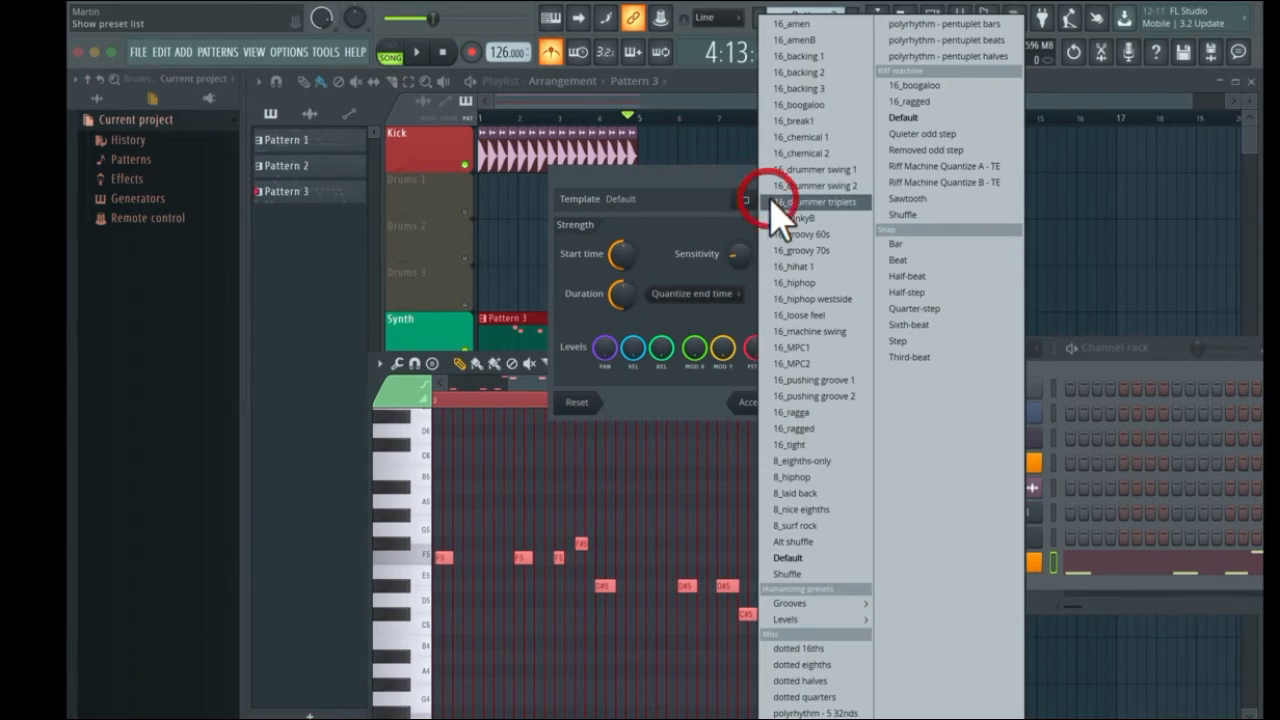
pyautogui.click(929, 262)
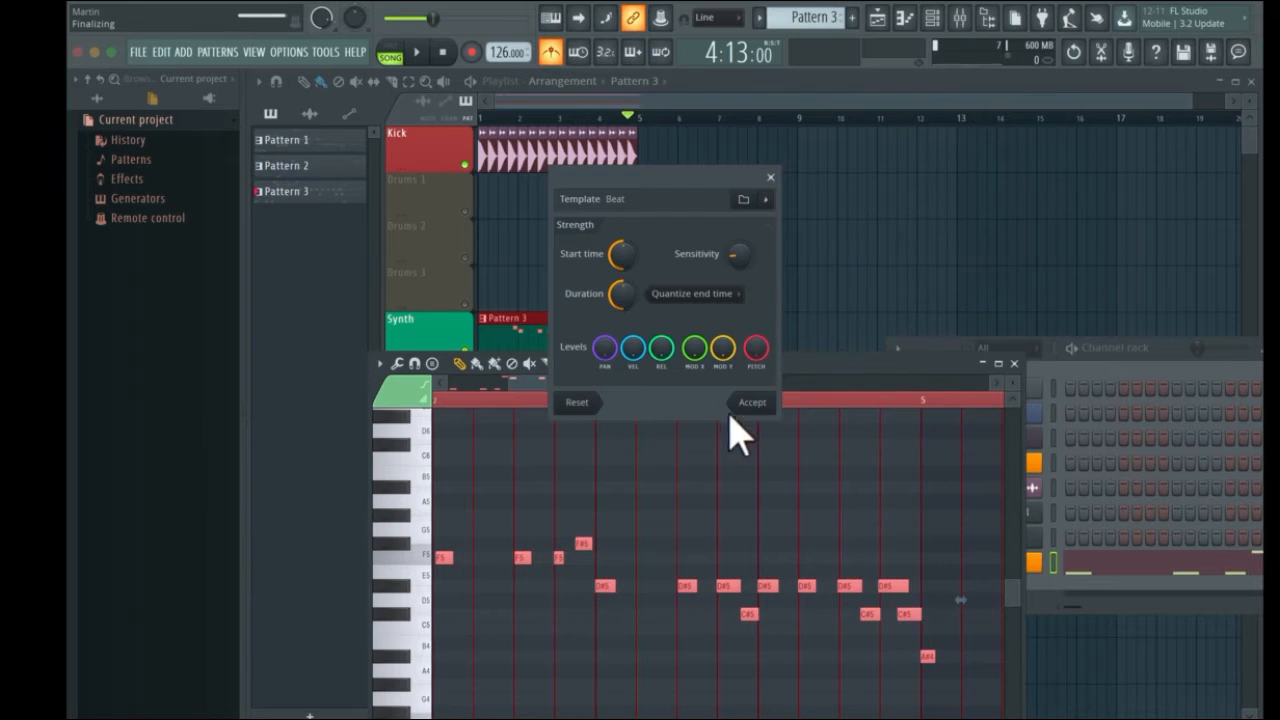
pyautogui.click(760, 402)
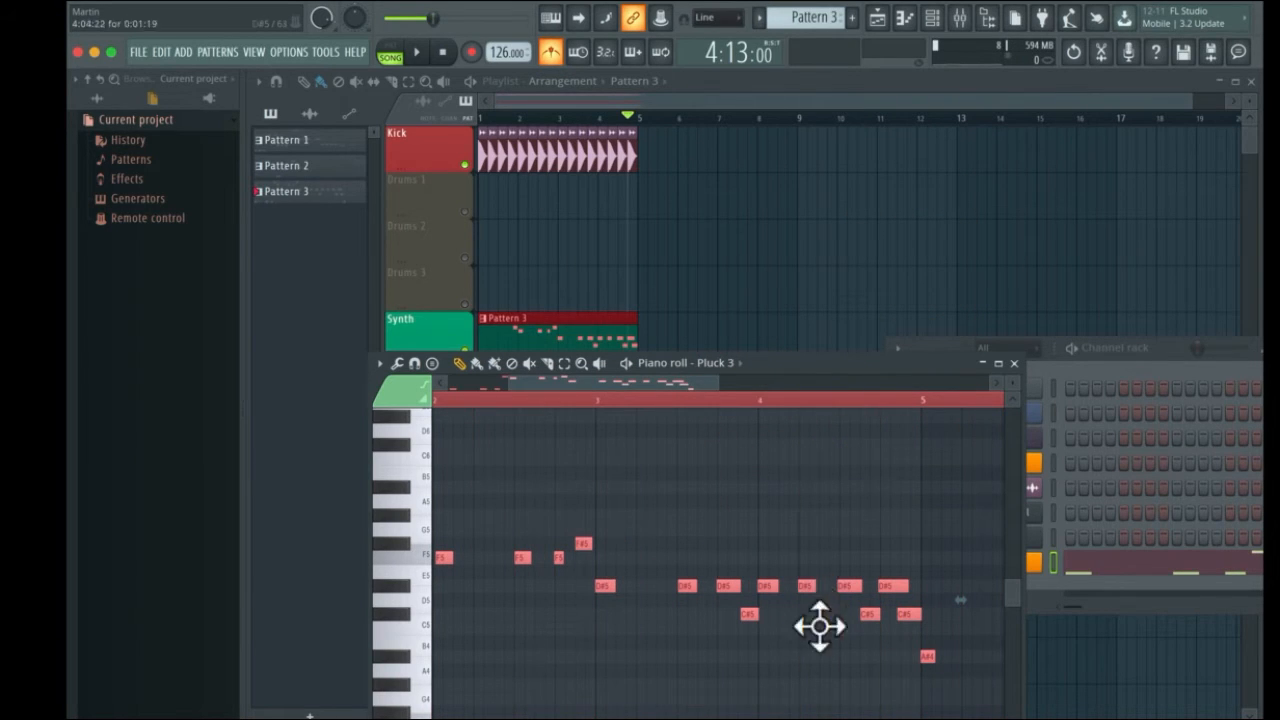
# Delete the stray A#4 note at the start of bar 5, and return the playlist playhead to bar 1
pyautogui.rightClick(928, 656)
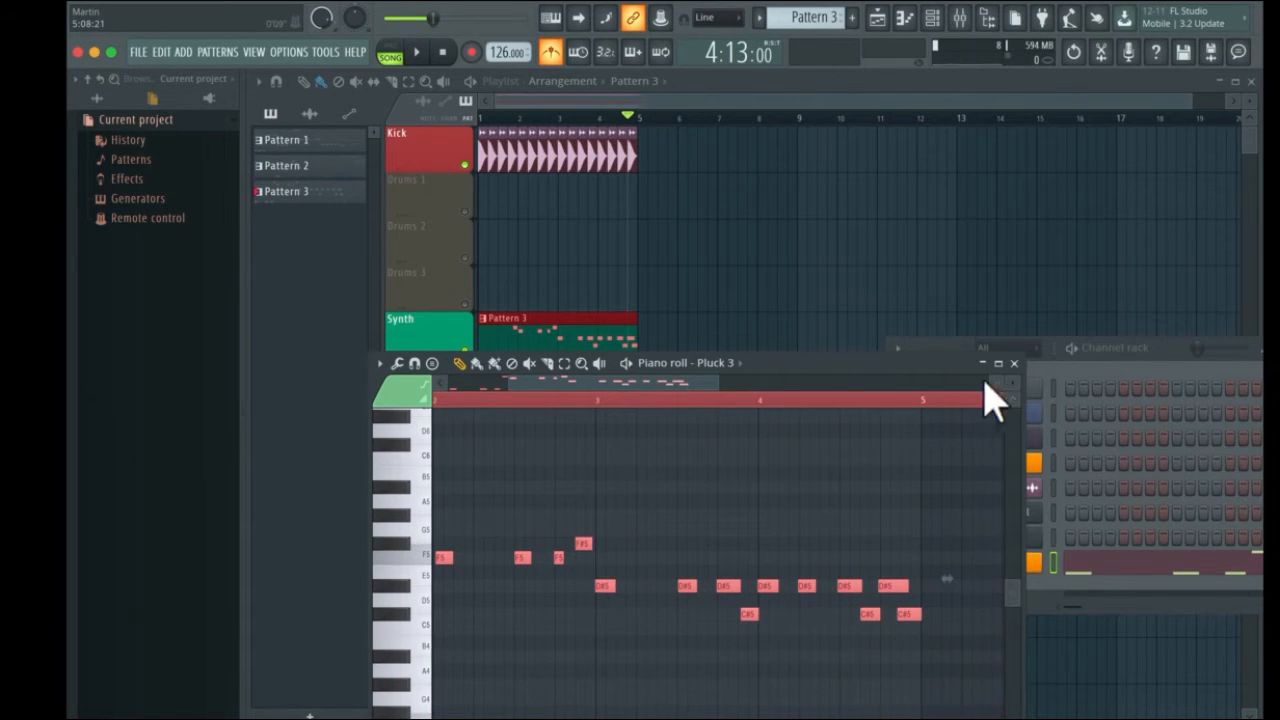
pyautogui.moveTo(808, 377); pyautogui.dragTo(1210, 329)
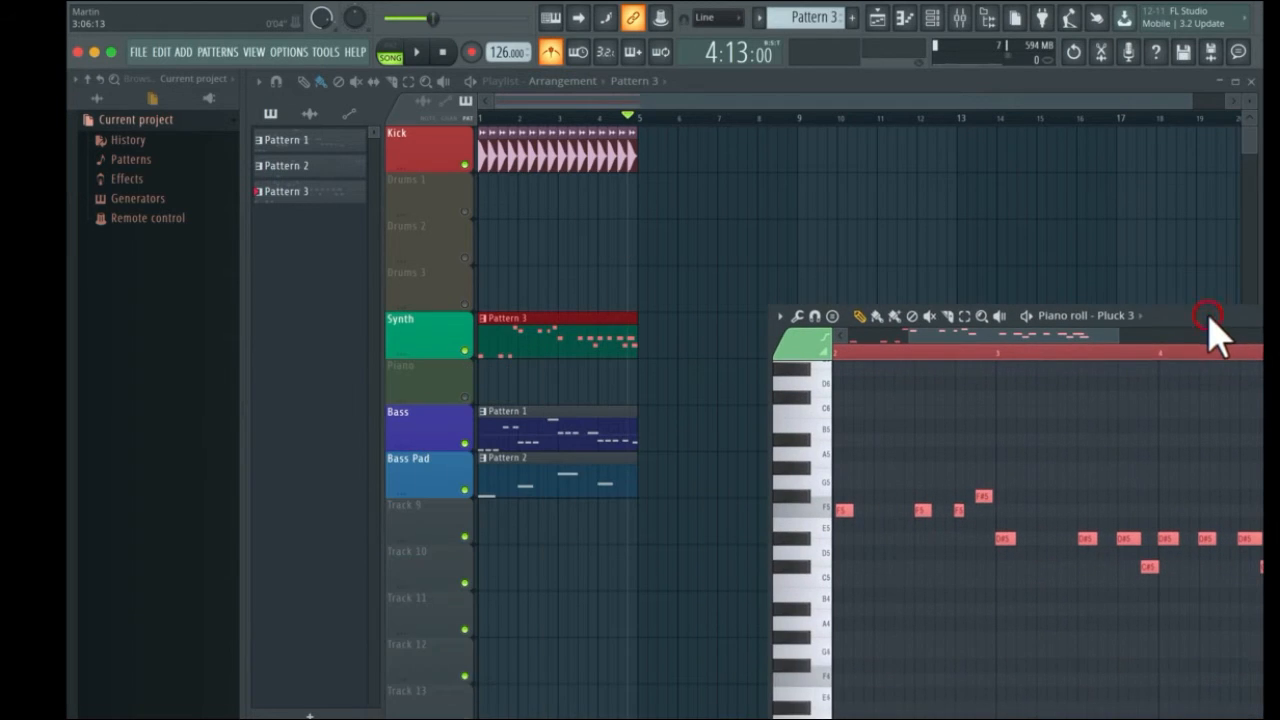
pyautogui.press('super')
pyautogui.moveTo(628, 117); pyautogui.dragTo(440, 116)
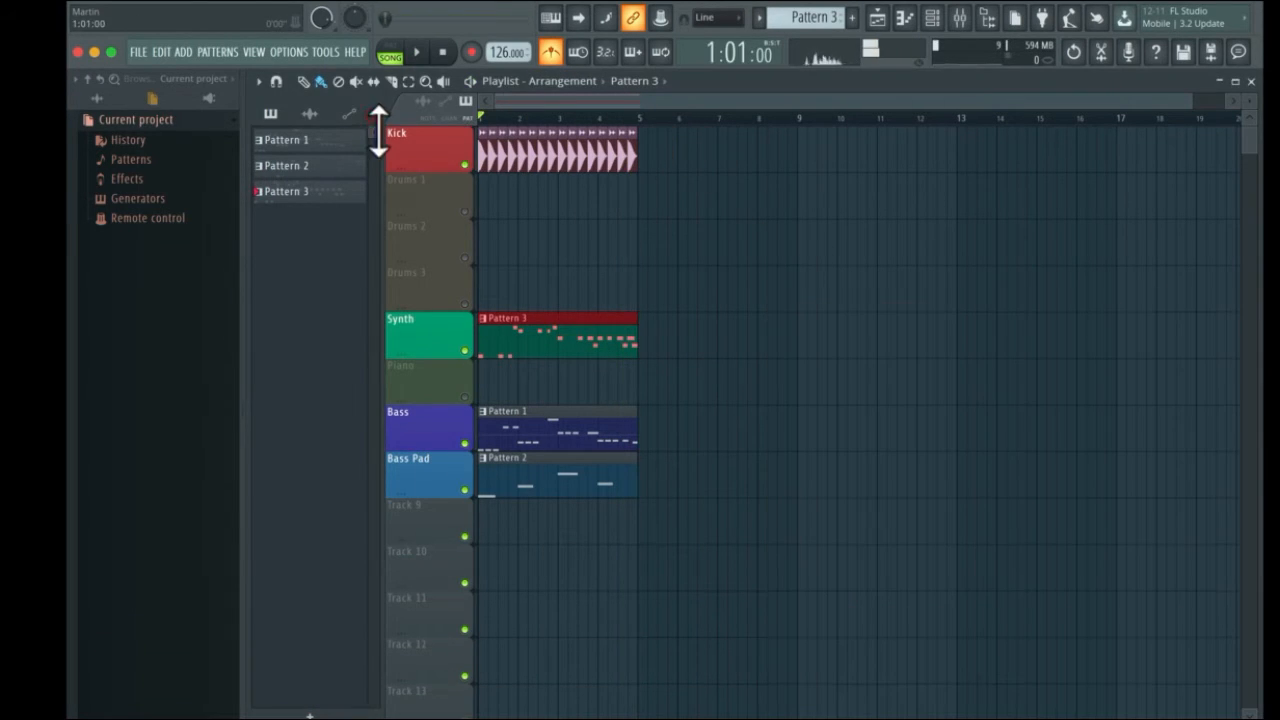
# Play the arrangement from bar 1 and switch off the metronome
pyautogui.press('space')
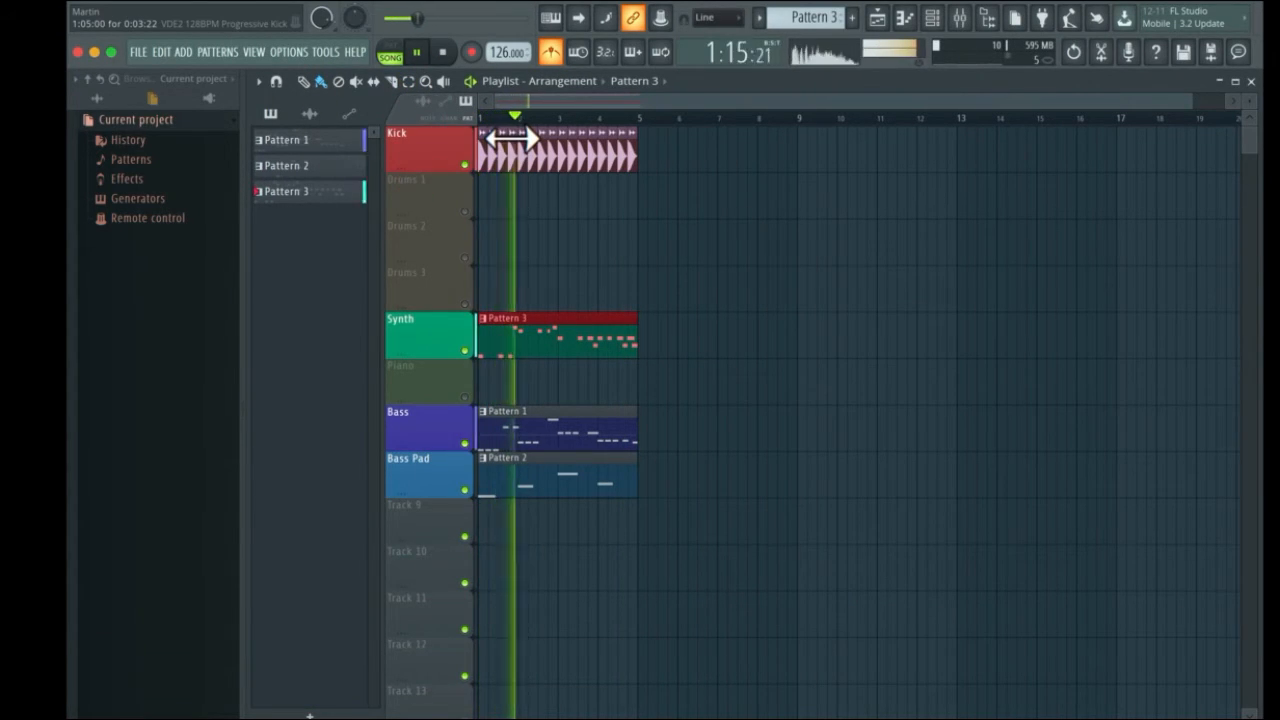
pyautogui.click(550, 52)
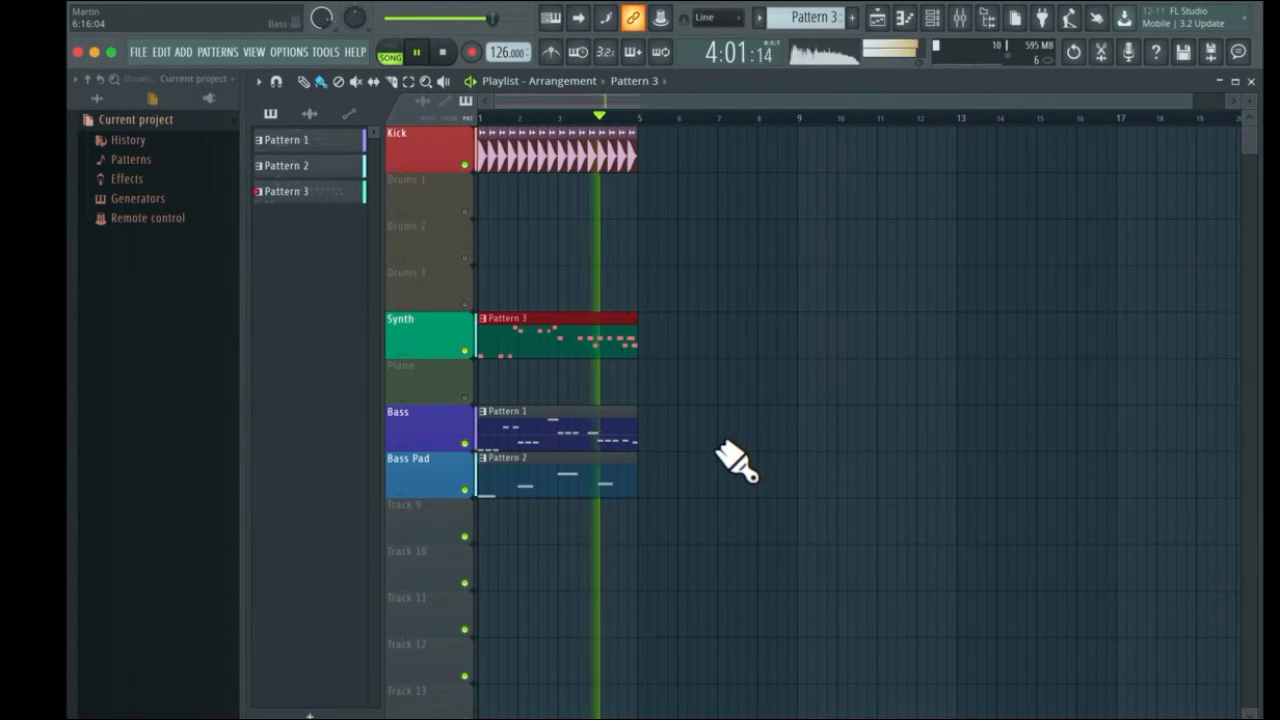
pyautogui.press('space')
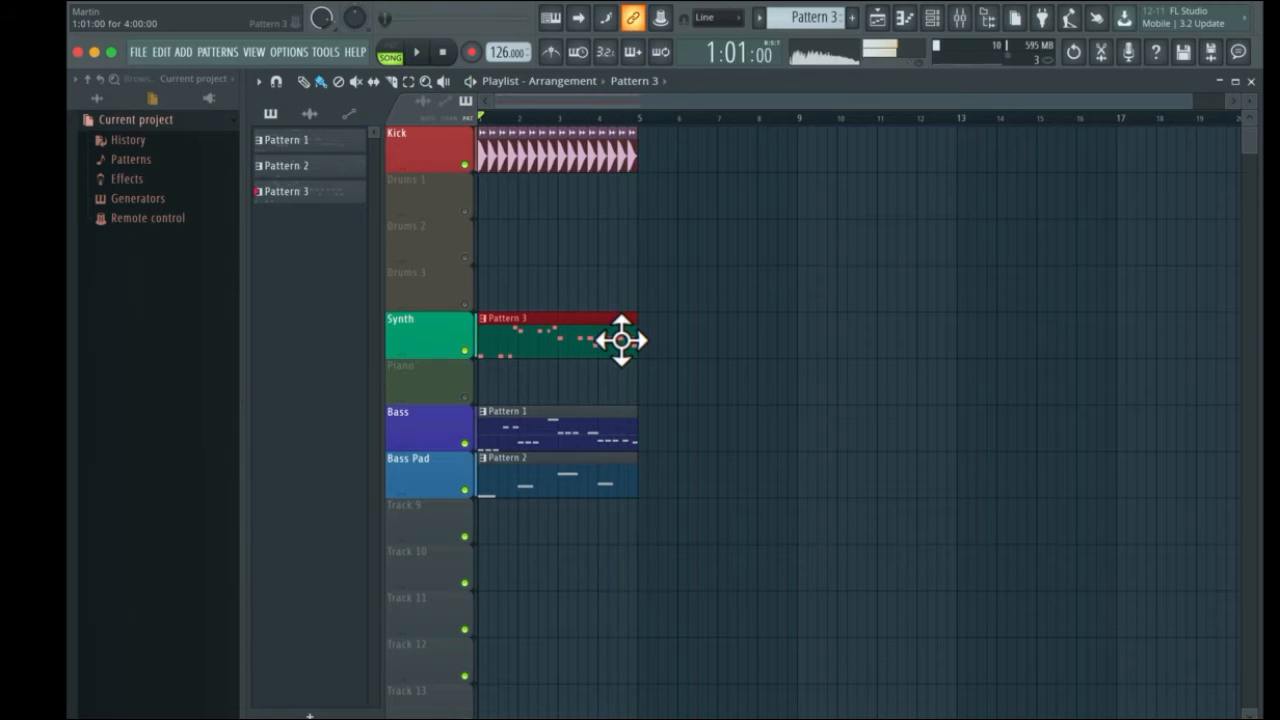
# Quantize all Pluck 3 notes of Pattern 3 again in the piano roll and check their timing in playback
pyautogui.doubleClick(621, 338)
pyautogui.moveTo(1186, 317); pyautogui.dragTo(954, 249)
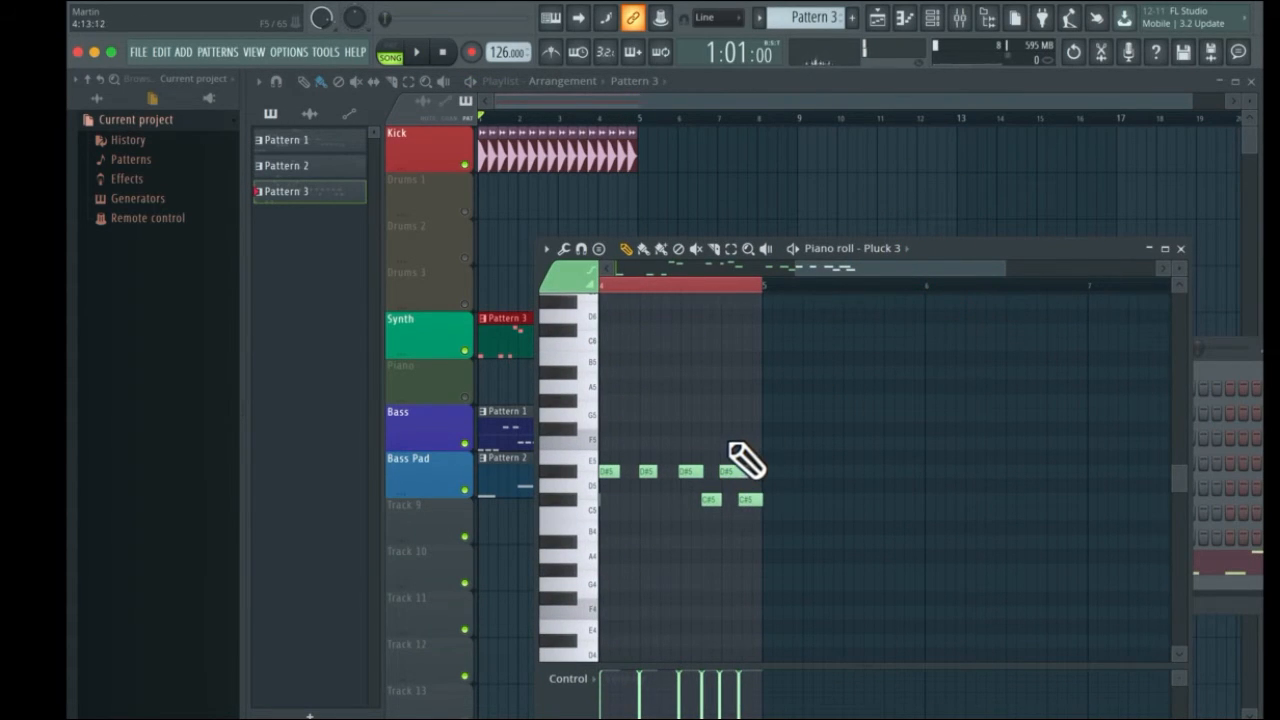
pyautogui.press('super+a')
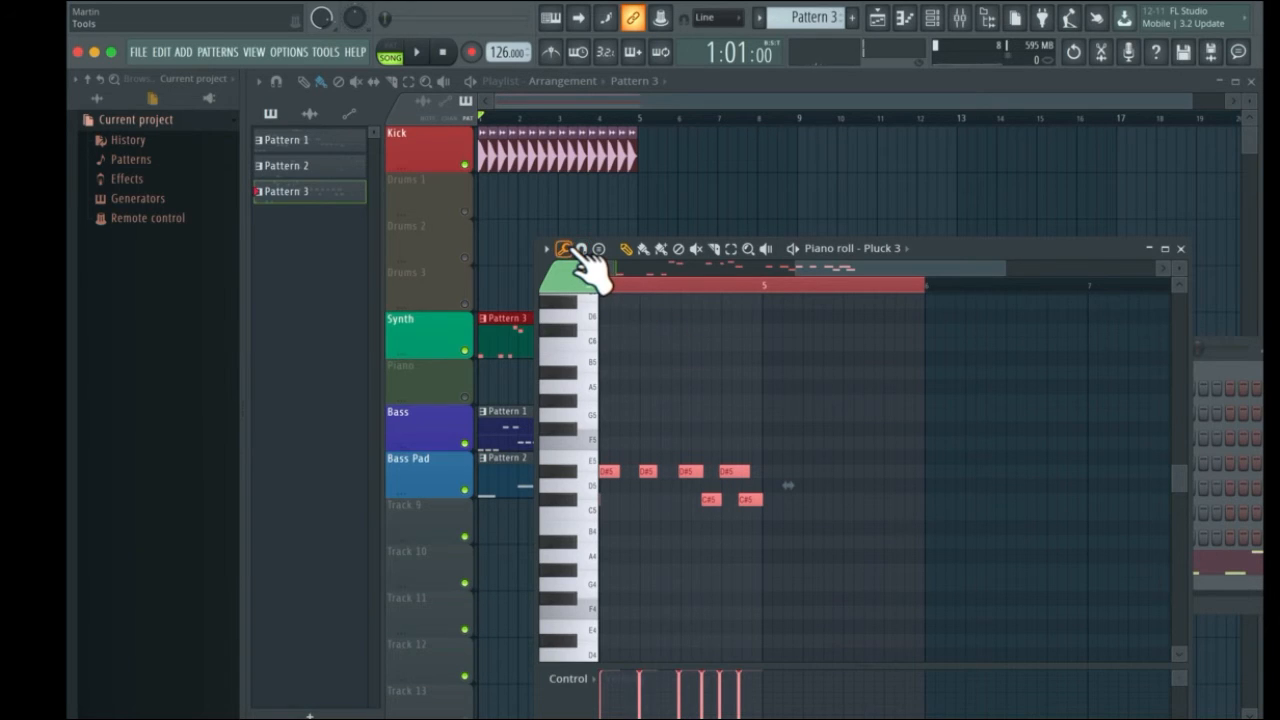
pyautogui.hotkey('alt', 'q')
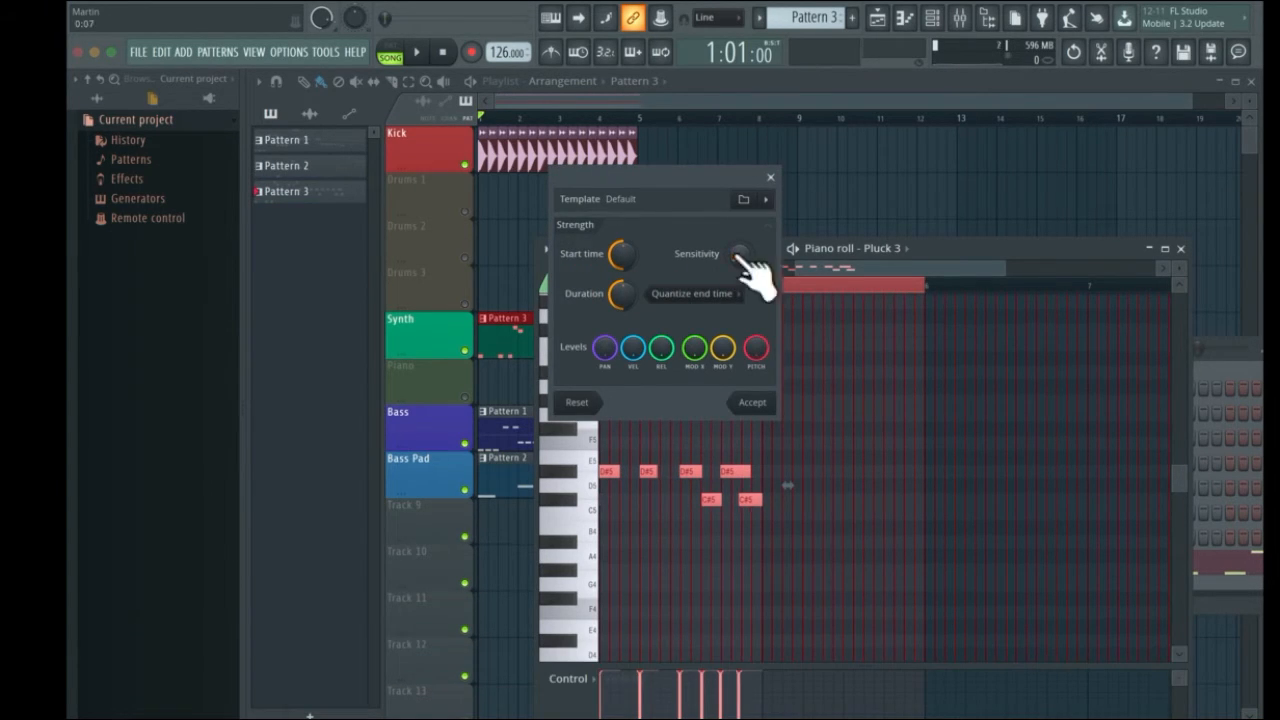
pyautogui.click(765, 199)
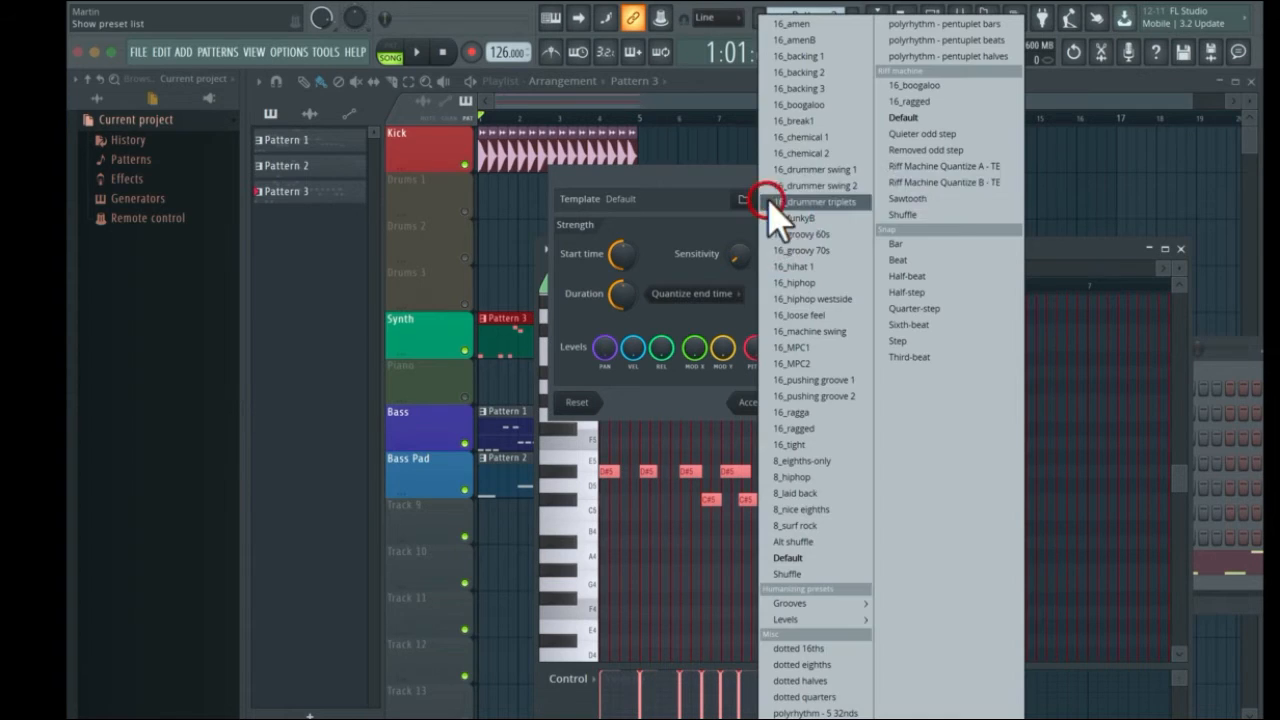
pyautogui.click(936, 247)
pyautogui.click(750, 403)
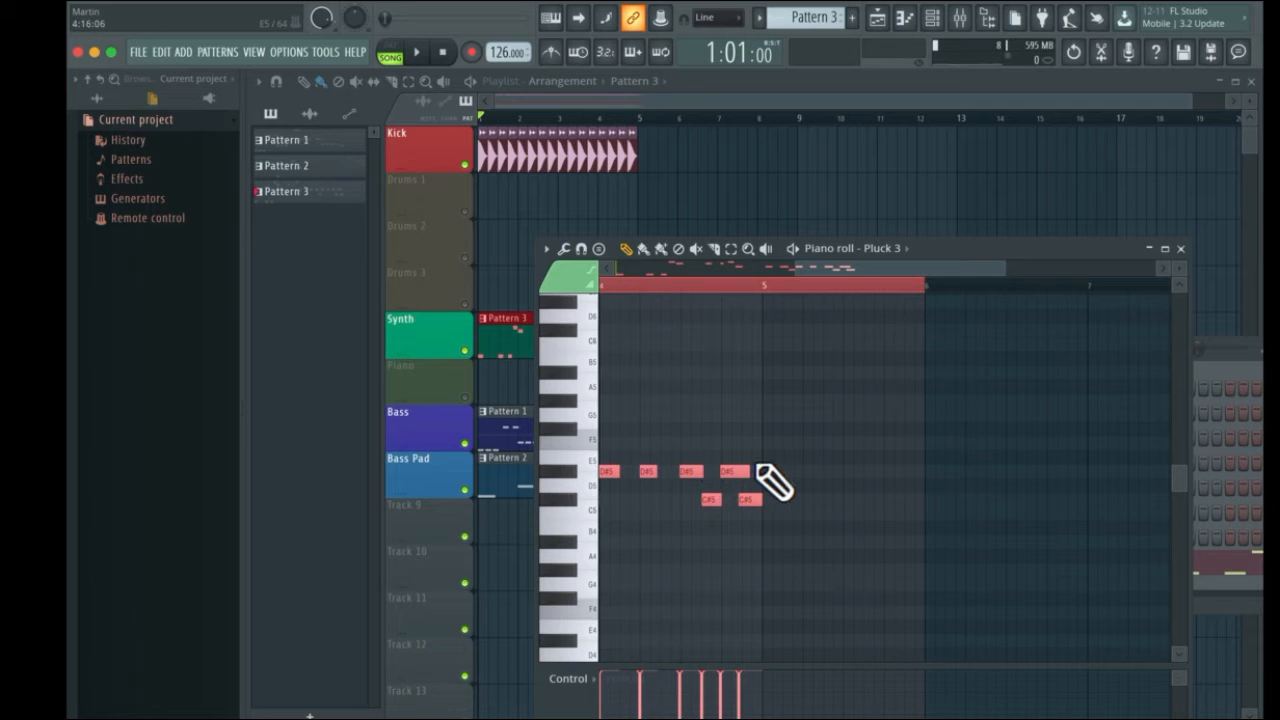
pyautogui.press('space')
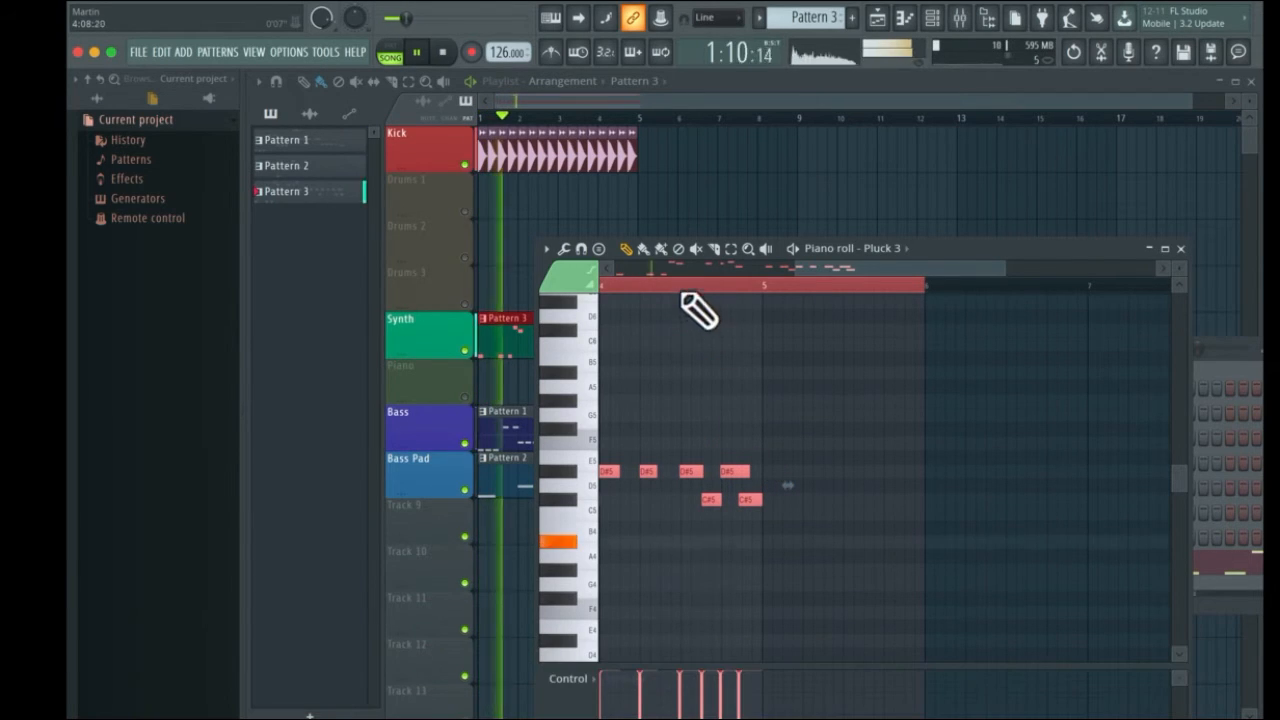
pyautogui.moveTo(822, 269); pyautogui.dragTo(752, 276)
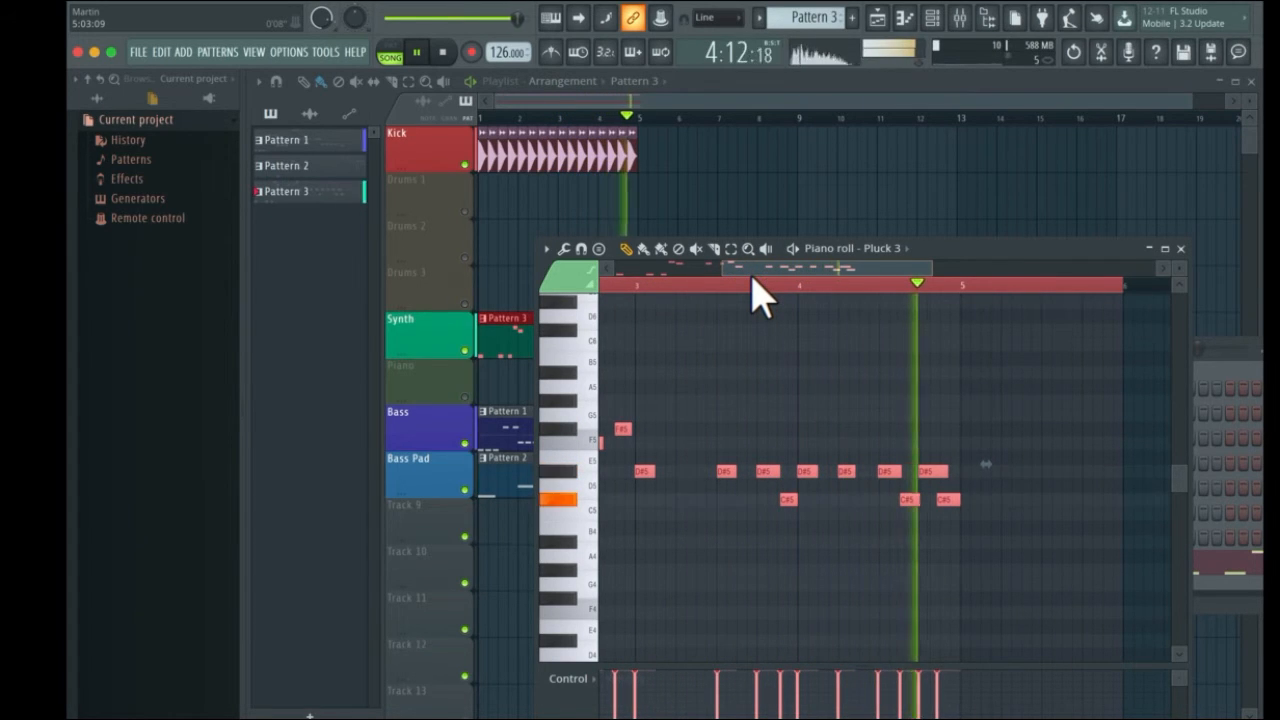
pyautogui.click(757, 281)
pyautogui.press('space')
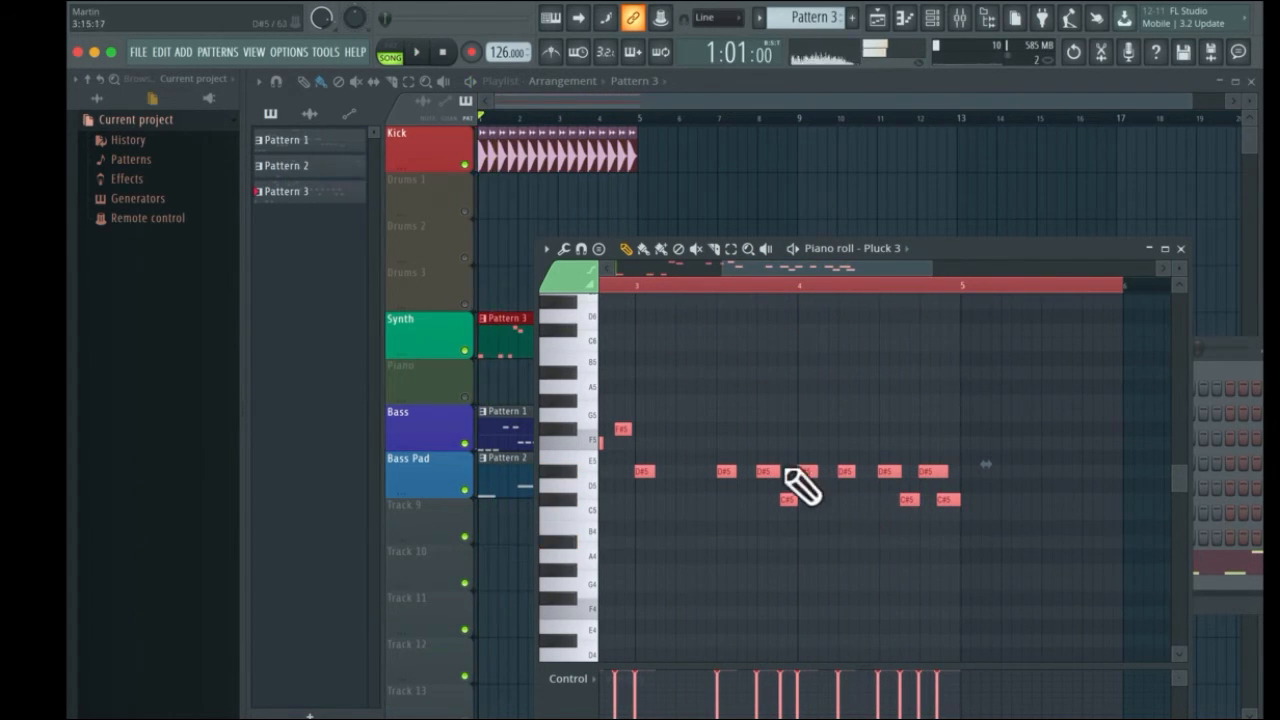
# Quantize the selected Pluck 3 notes using the Default template, listen to the song, and close the piano roll
pyautogui.hotkey('alt', 'q')
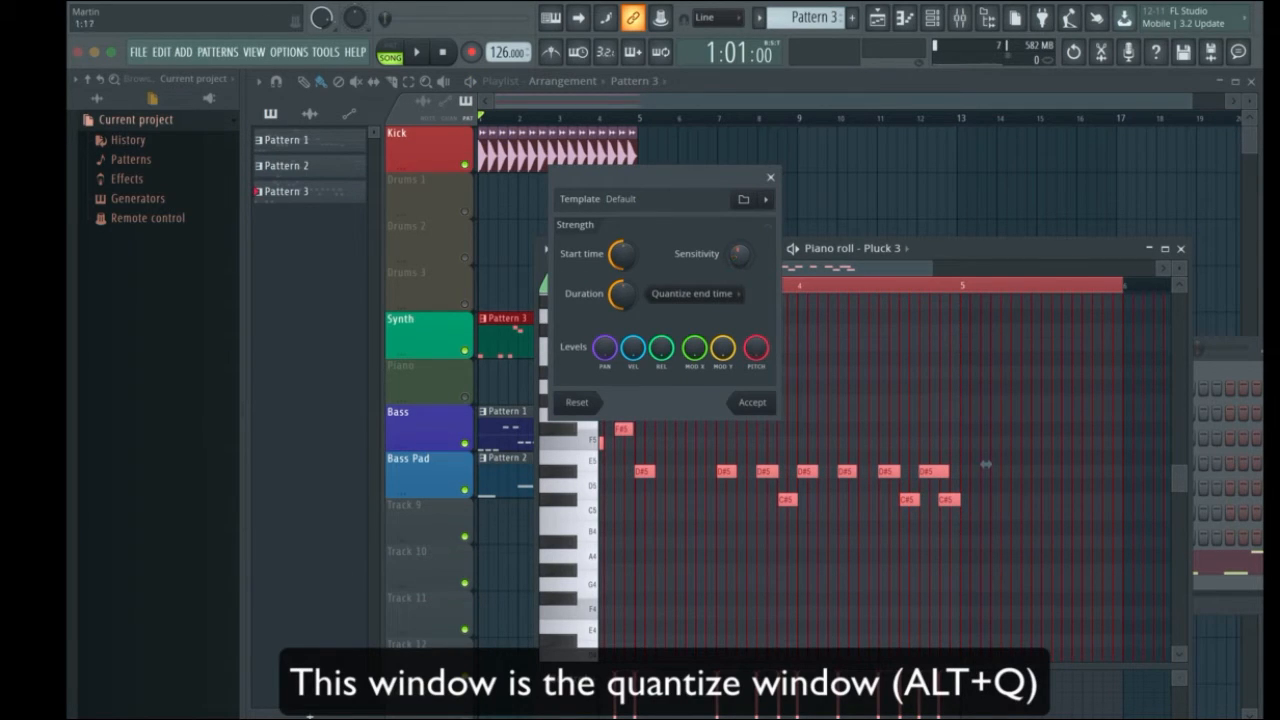
pyautogui.click(752, 402)
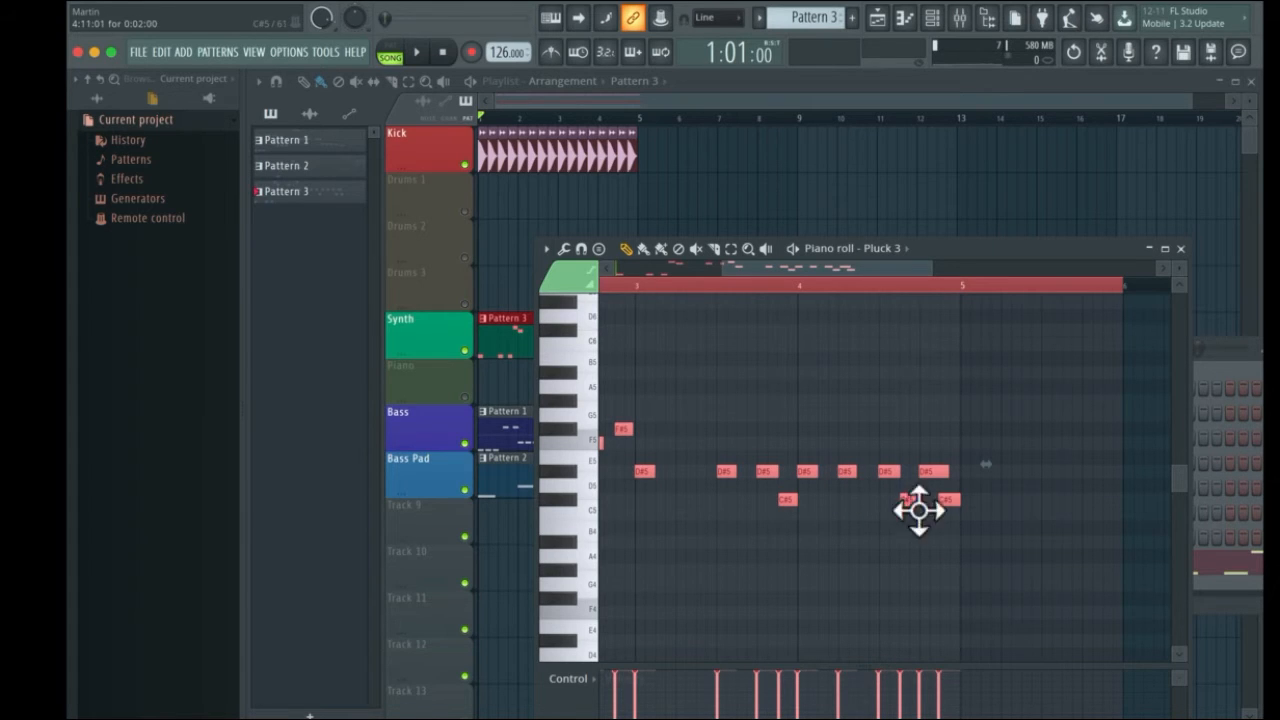
pyautogui.press('space')
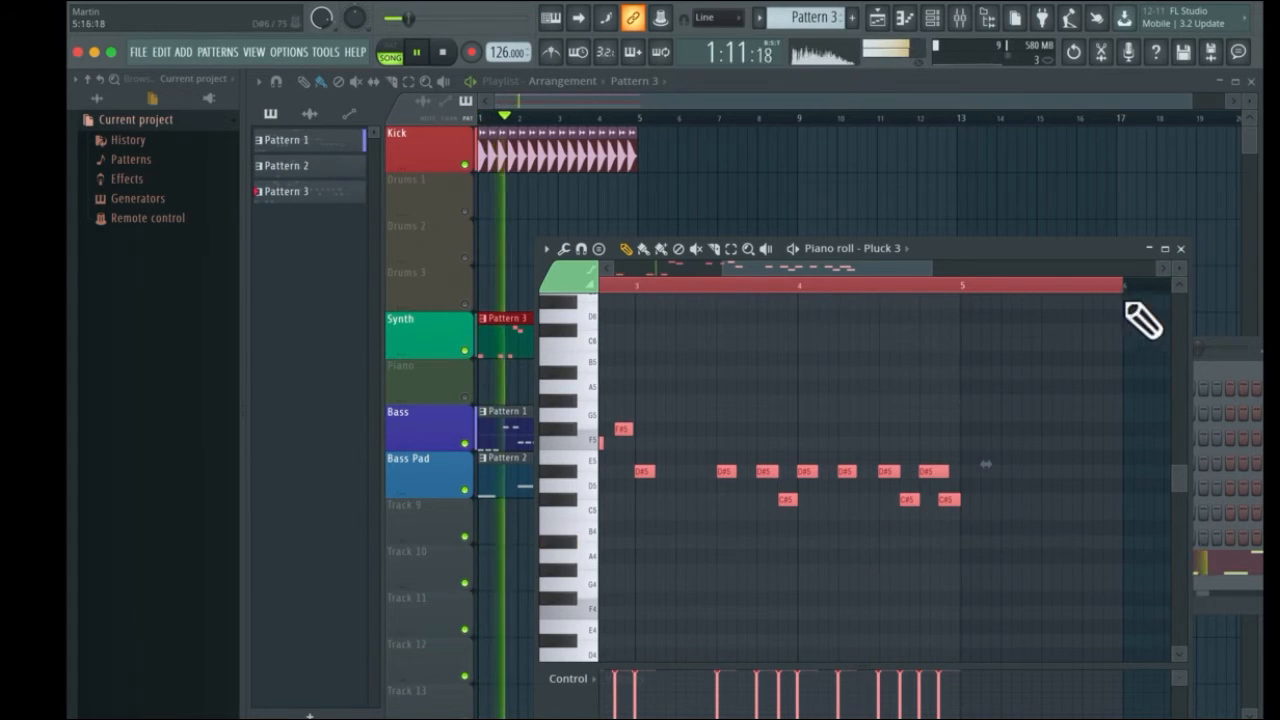
pyautogui.click(1180, 248)
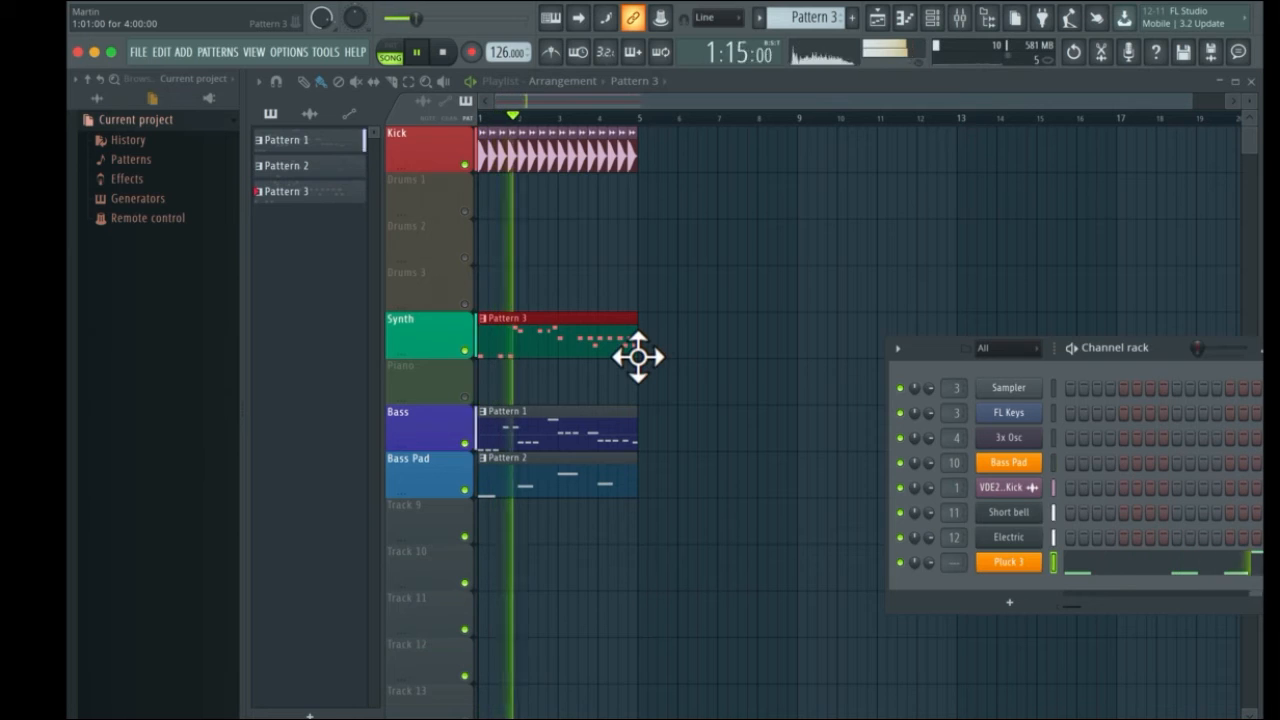
# Stop playback, show the mixer beside the channel rack, and assign the Pluck 3 channel to mixer track 13
pyautogui.click(958, 18)
pyautogui.press('space')
pyautogui.moveTo(723, 340); pyautogui.dragTo(830, 578)
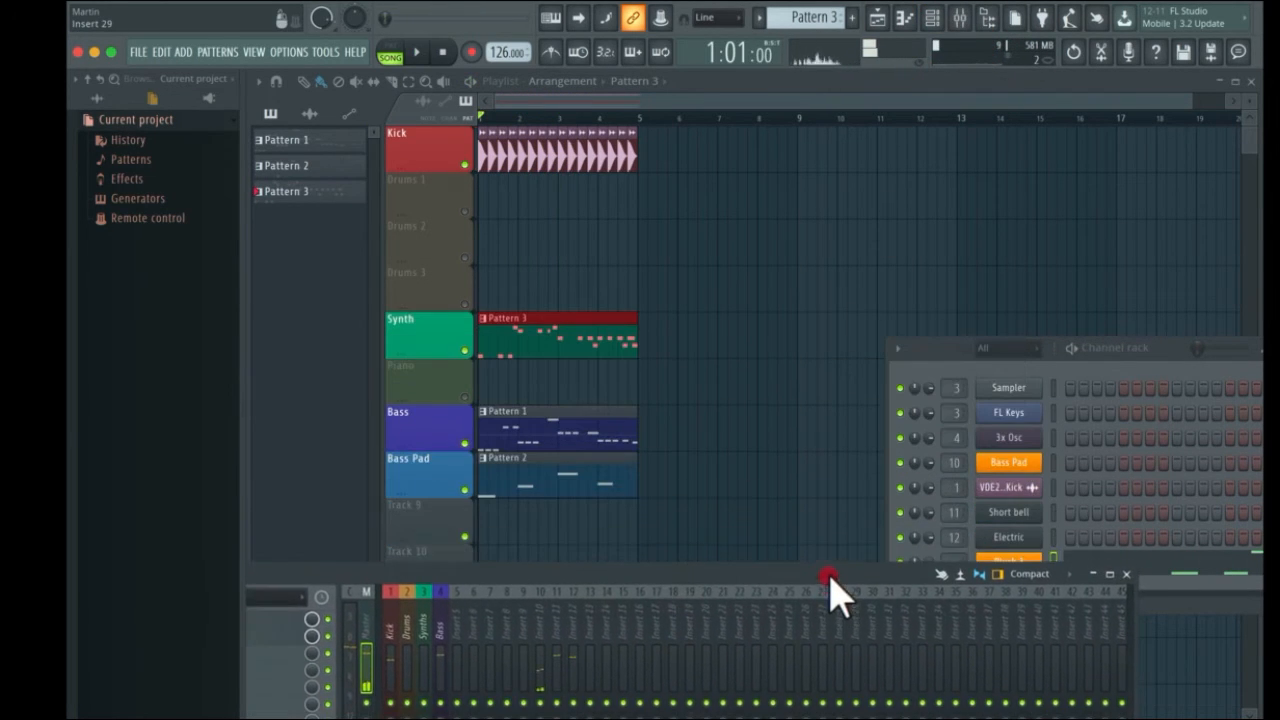
pyautogui.moveTo(1128, 344); pyautogui.dragTo(1066, 257)
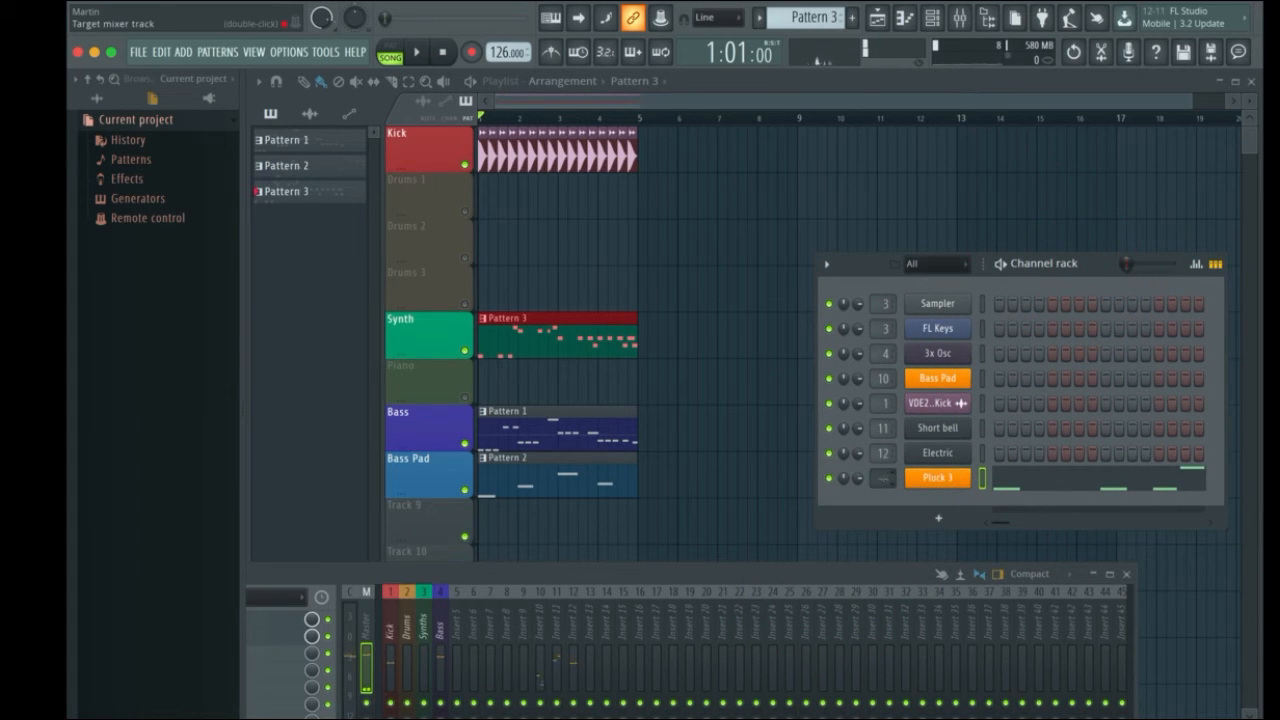
pyautogui.moveTo(882, 478); pyautogui.dragTo(882, 424)
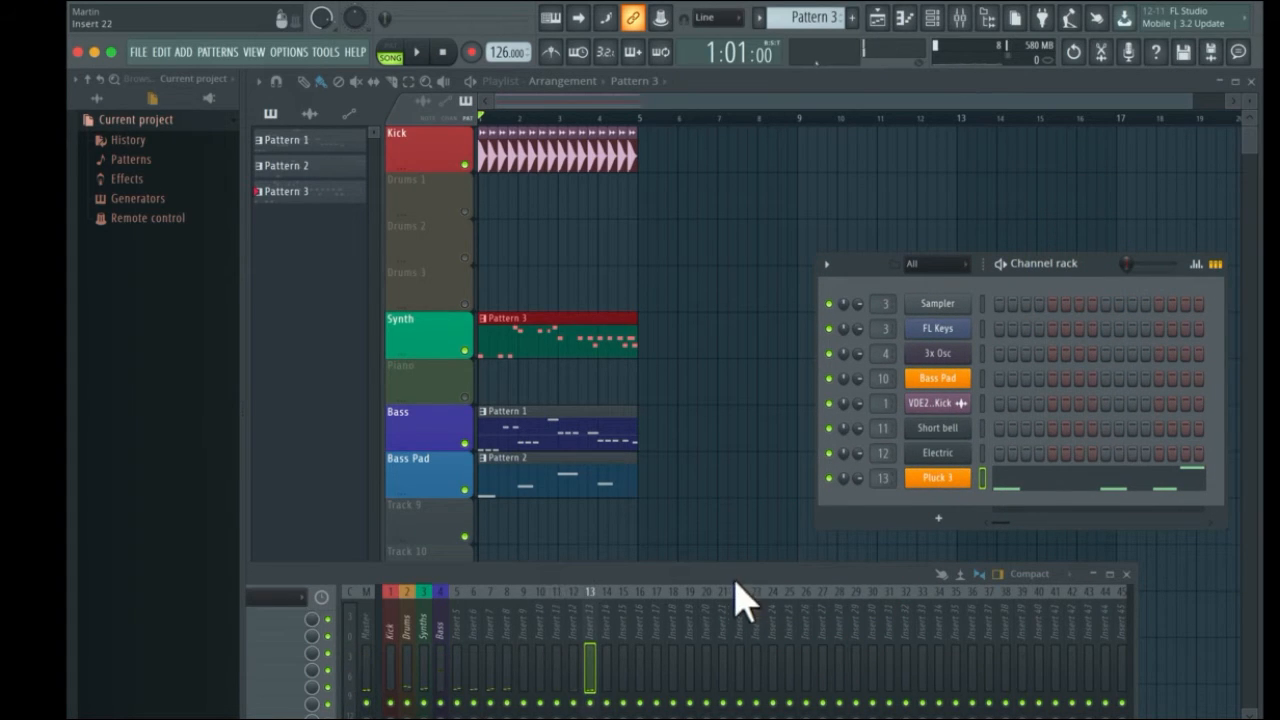
# Lower the volume of mixer track 13 slightly below default, balancing Pluck 3 by ear while the song plays
pyautogui.moveTo(735, 600); pyautogui.dragTo(777, 143)
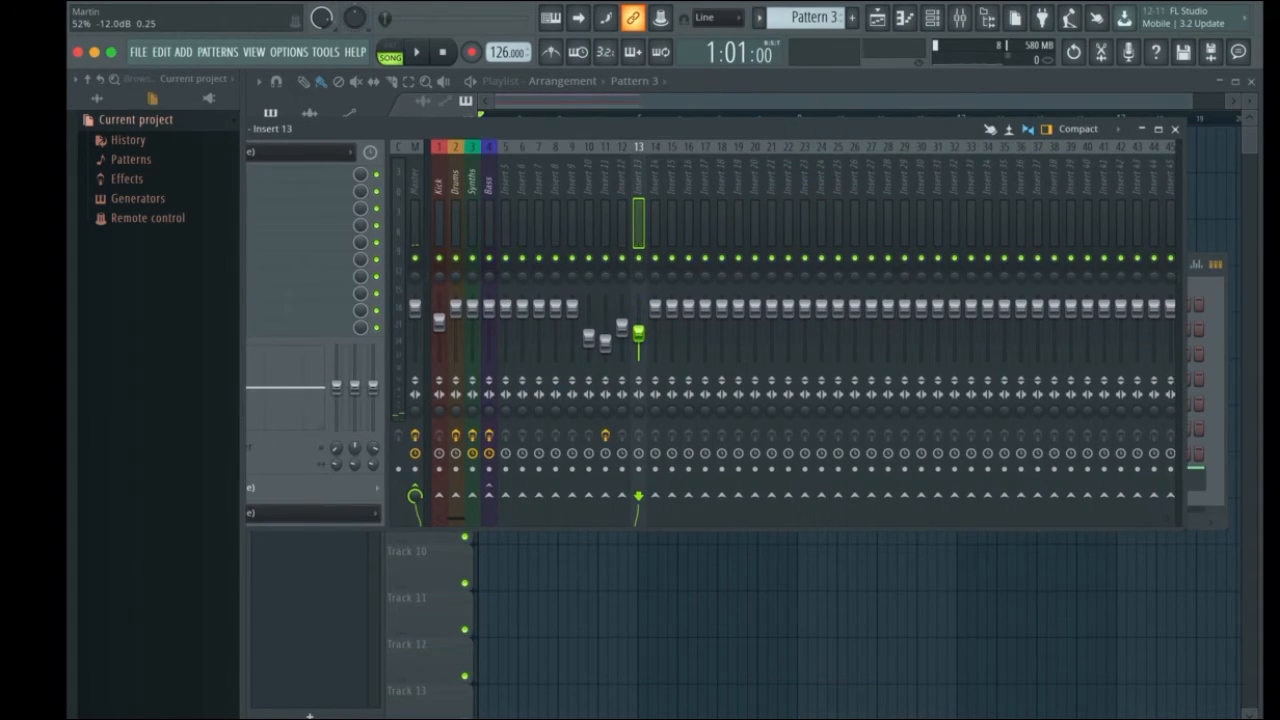
pyautogui.press('space')
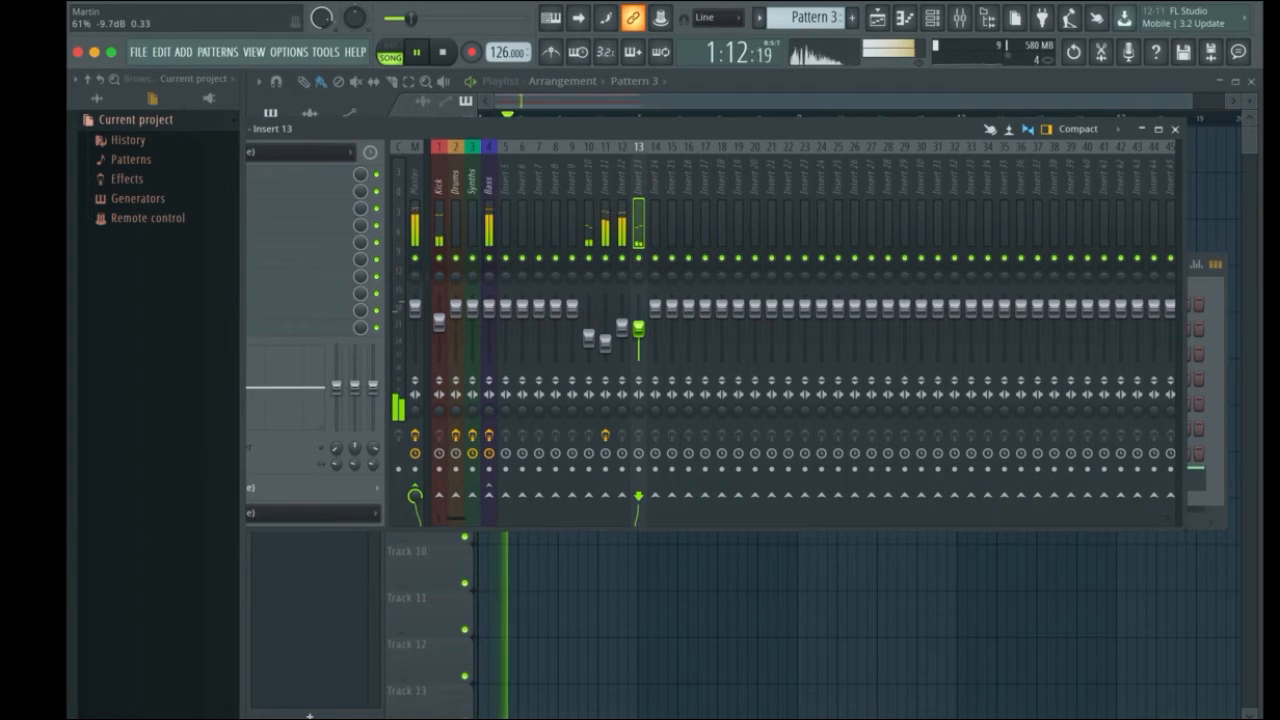
pyautogui.moveTo(639, 325); pyautogui.dragTo(639, 315)
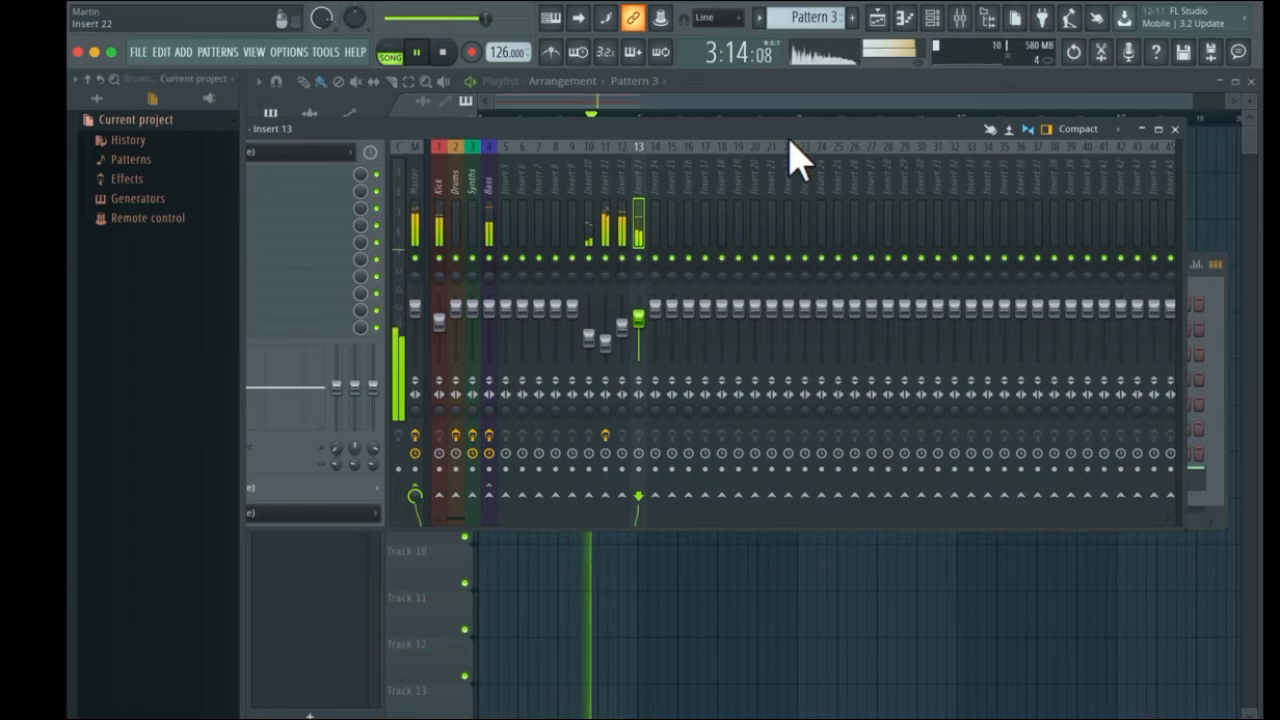
pyautogui.moveTo(789, 148); pyautogui.dragTo(936, 293)
pyautogui.press('space')
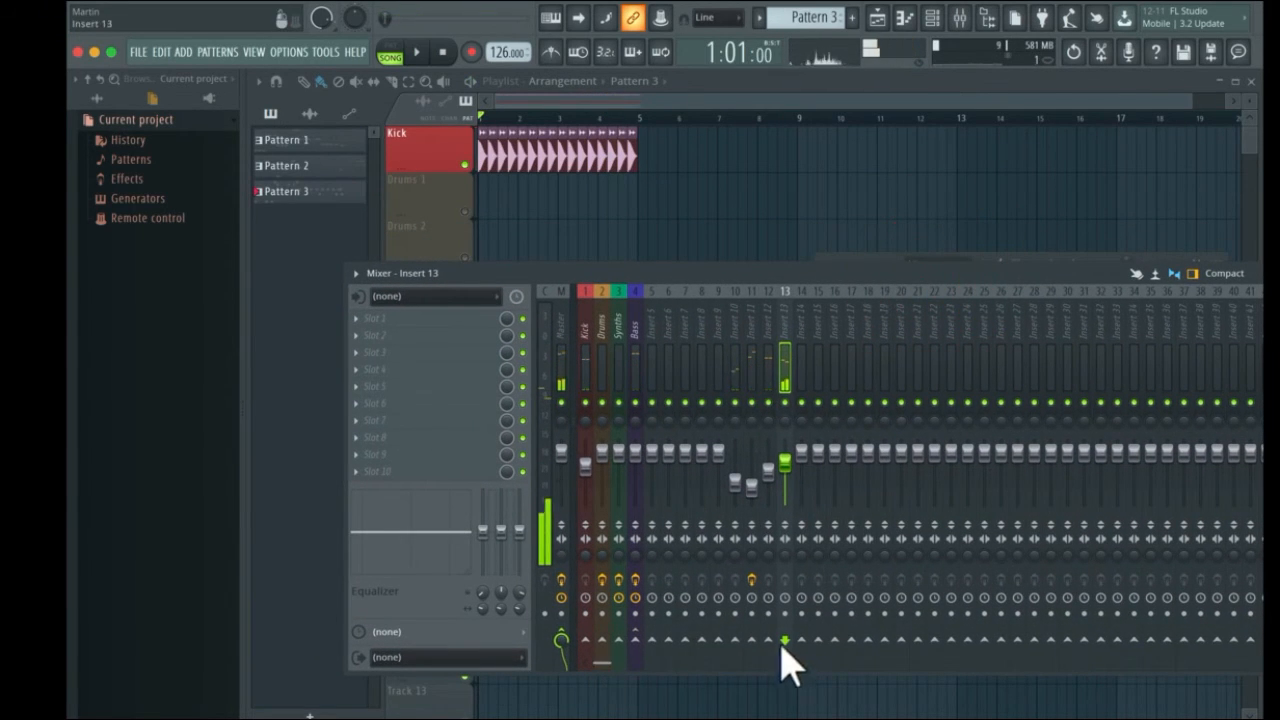
# Route mixer track 13 only to the Synths bus, select that bus, and check the sound in playback
pyautogui.click(619, 640)
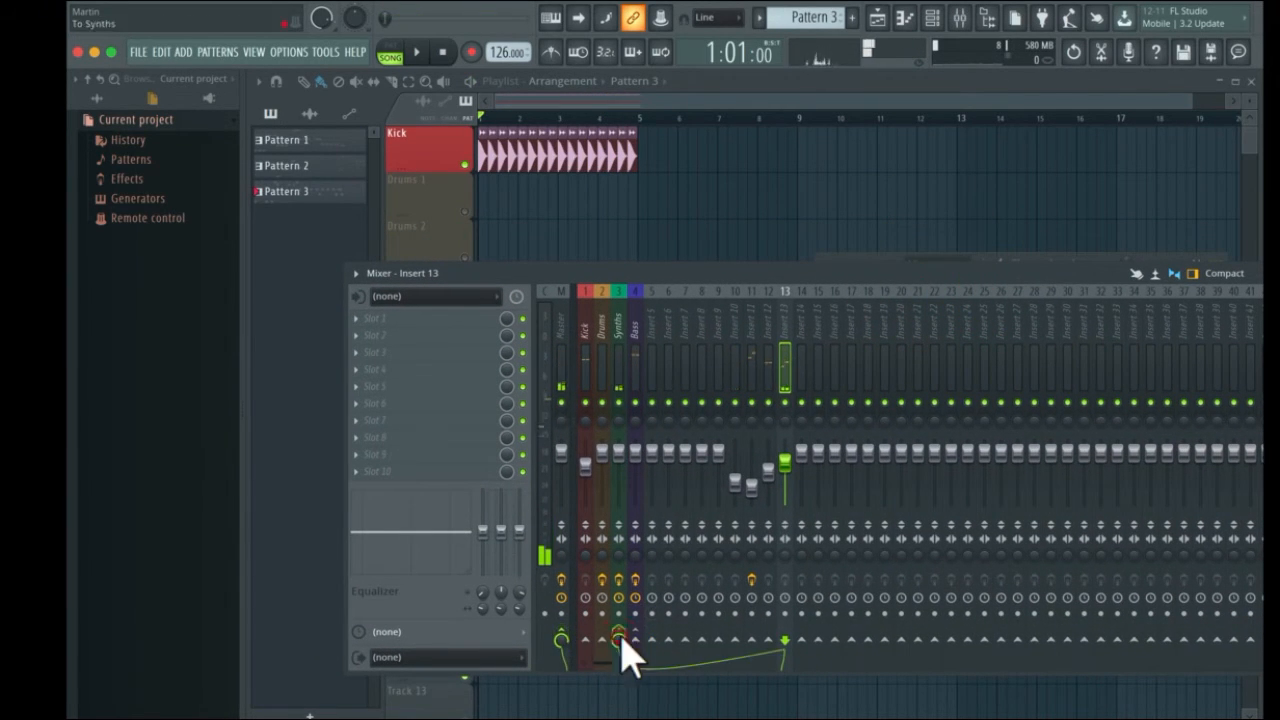
pyautogui.click(620, 300)
pyautogui.press('space')
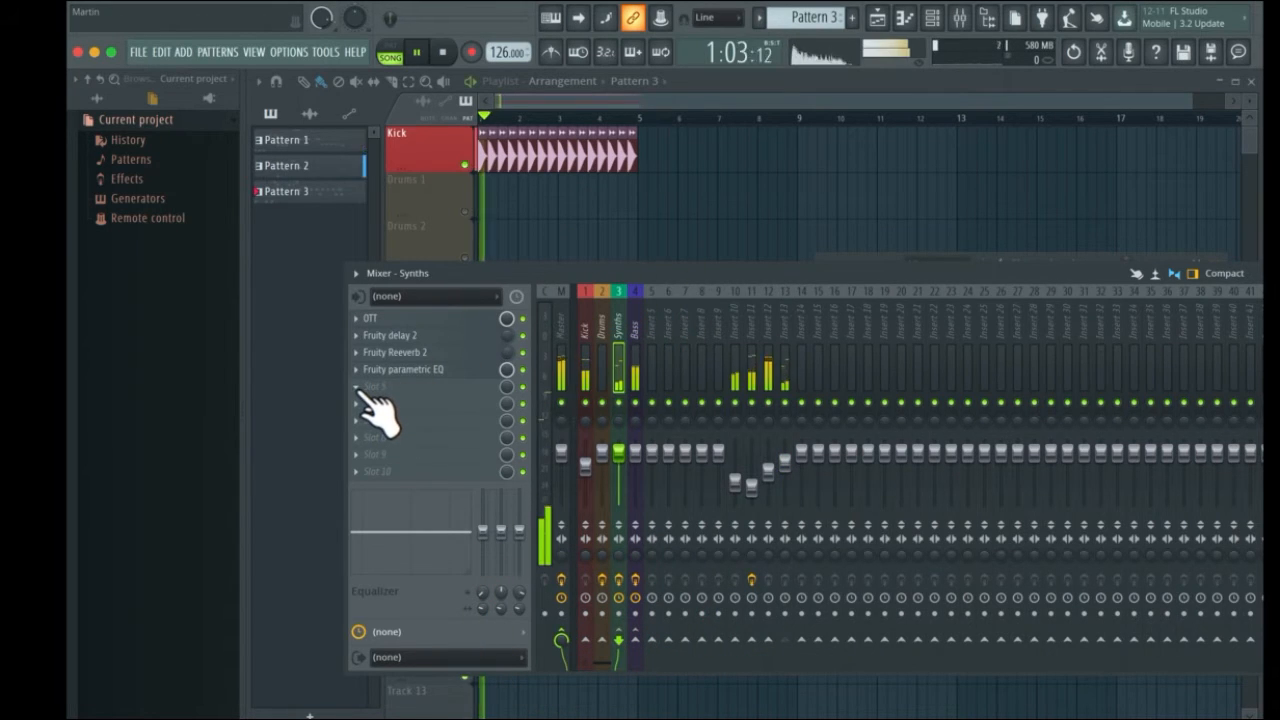
pyautogui.press('space')
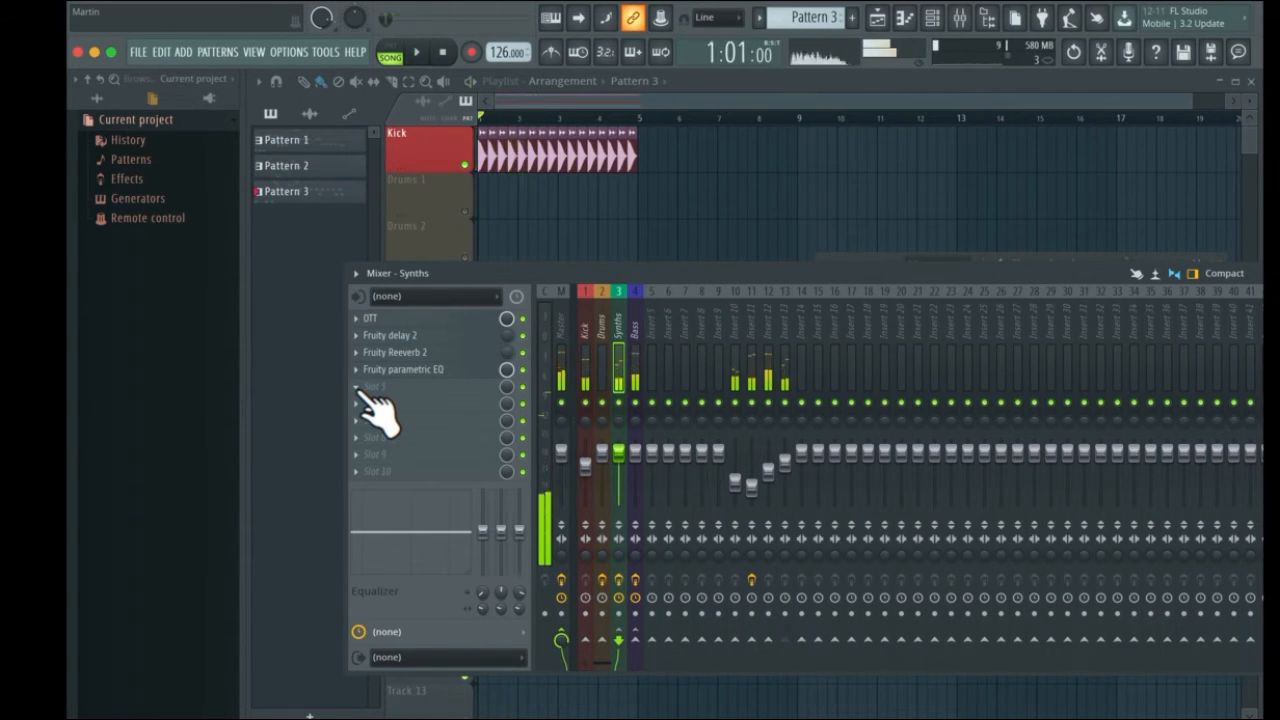
# Load Gross Beat into slot 5 of the Synths bus and choose its Sidechain volume preset
pyautogui.click(360, 390)
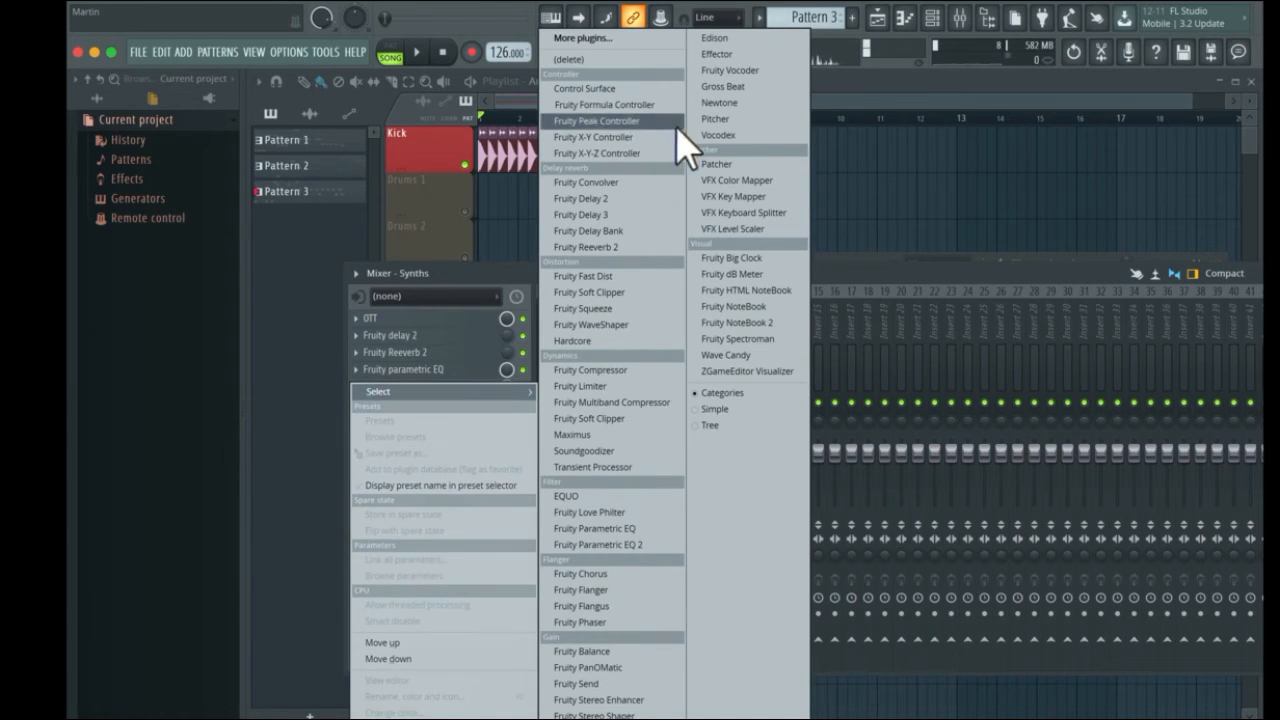
pyautogui.click(742, 87)
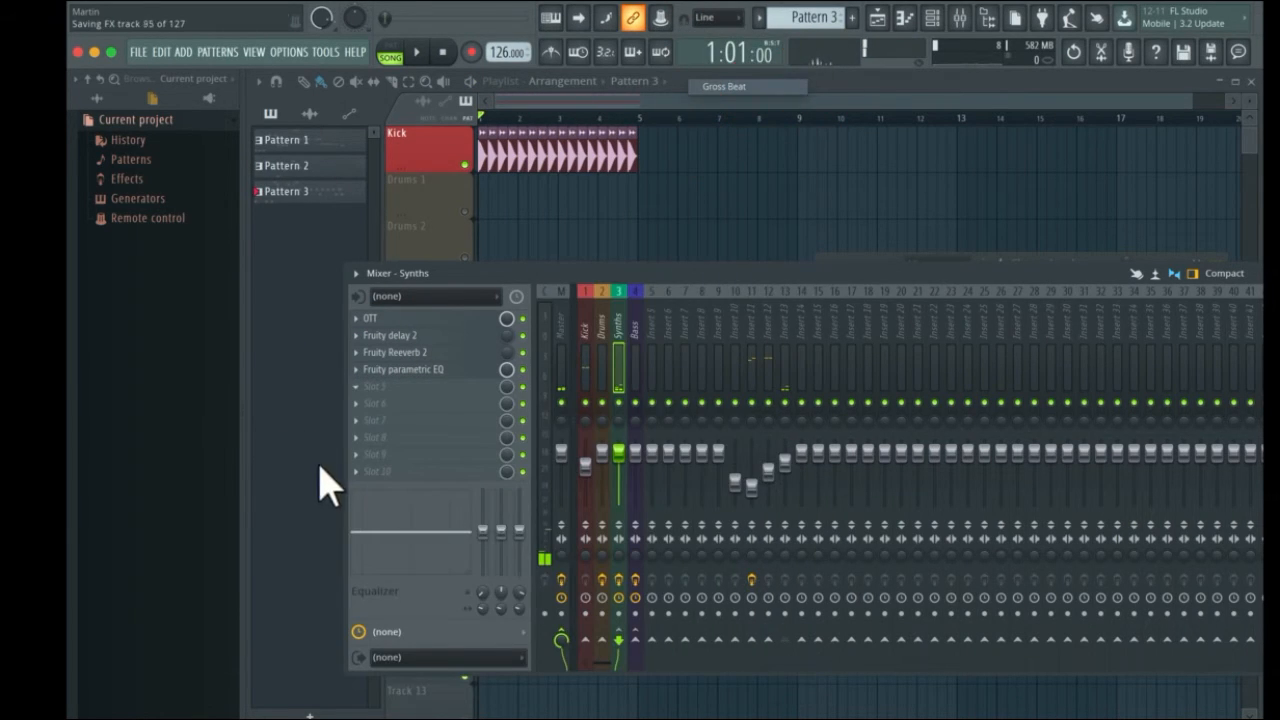
pyautogui.click(374, 553)
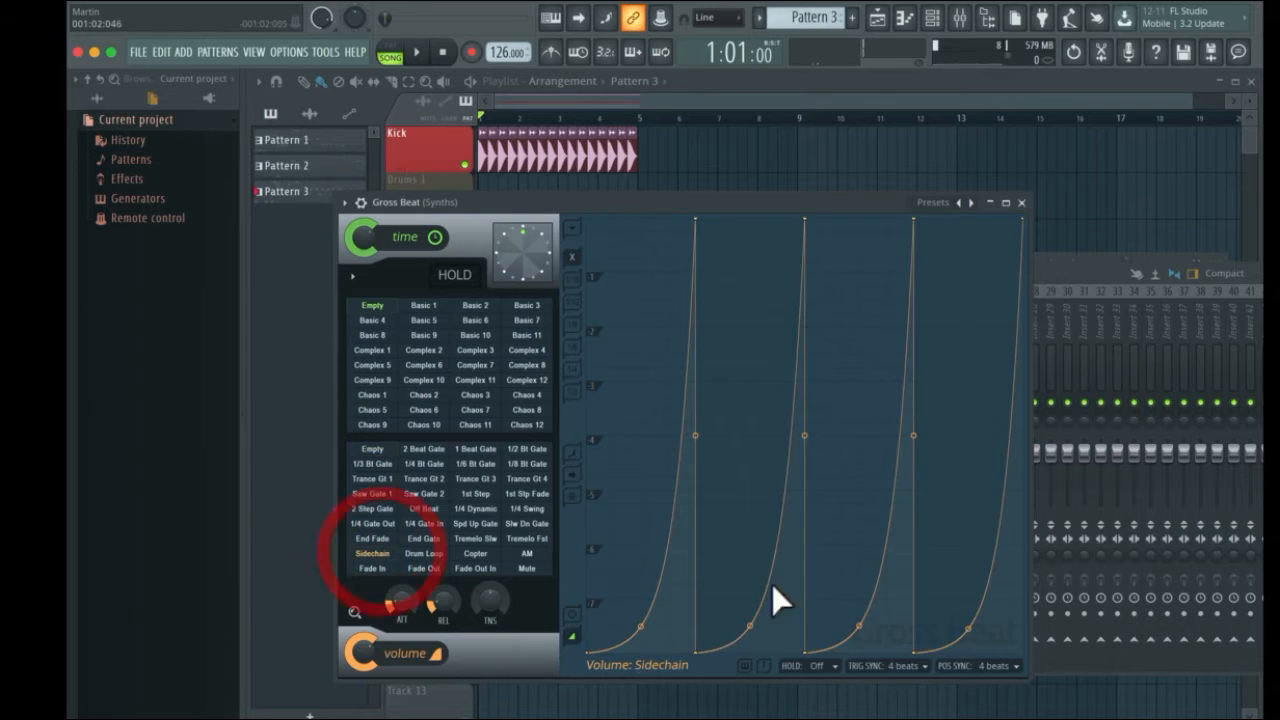
# Reset the tension of all four Sidechain volume curves to straight ramps, removing the point added by mistake on the second ramp
pyautogui.rightClick(645, 621)
pyautogui.rightClick(767, 506)
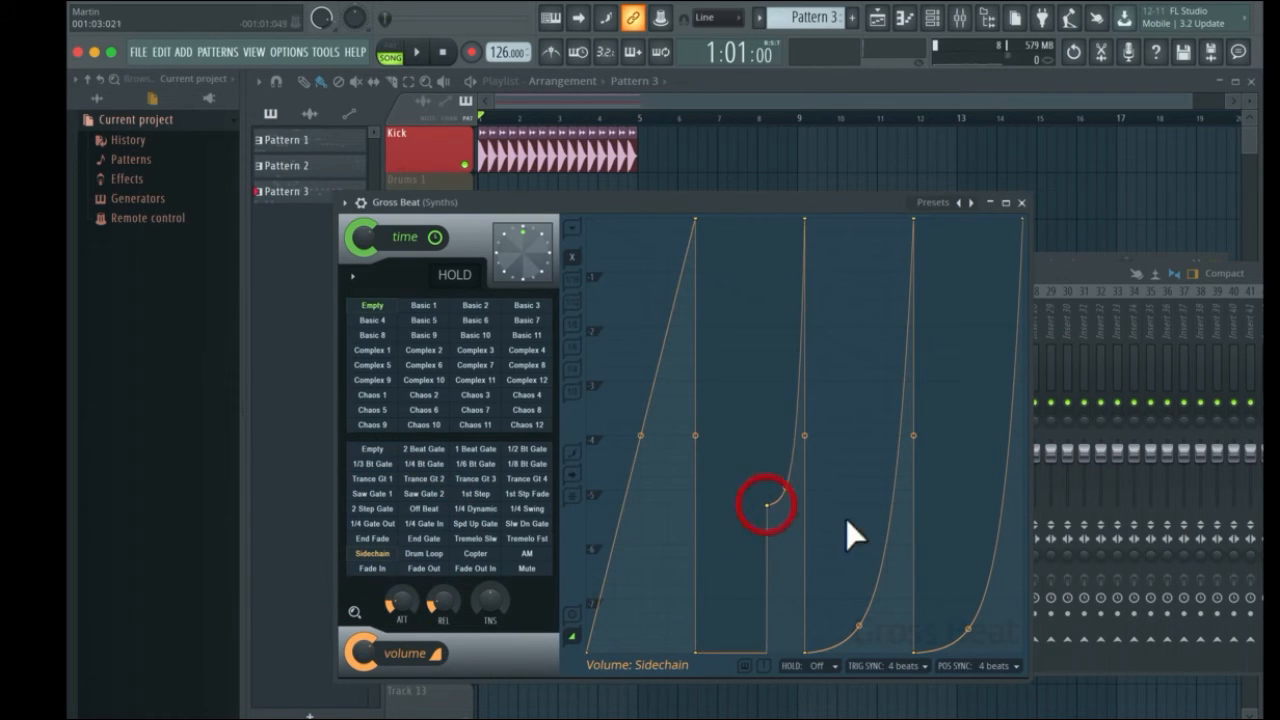
pyautogui.rightClick(767, 507)
pyautogui.click(775, 505)
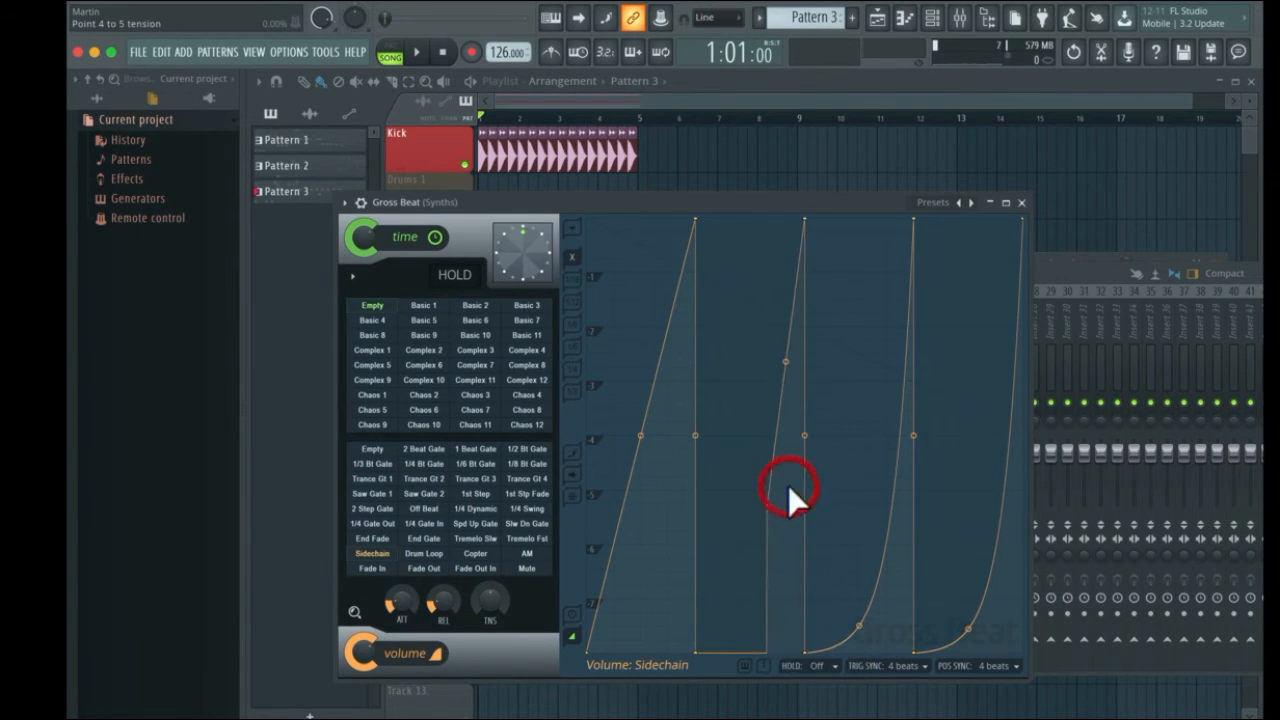
pyautogui.rightClick(771, 510)
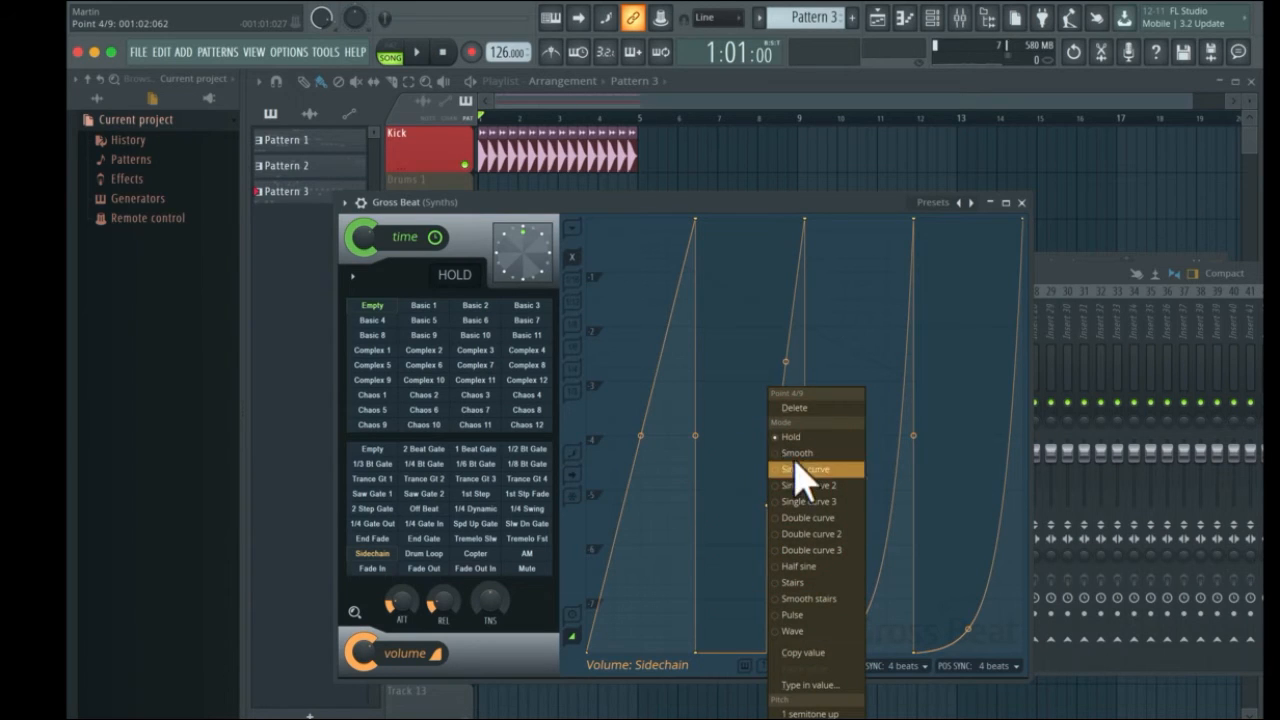
pyautogui.click(810, 412)
pyautogui.rightClick(857, 627)
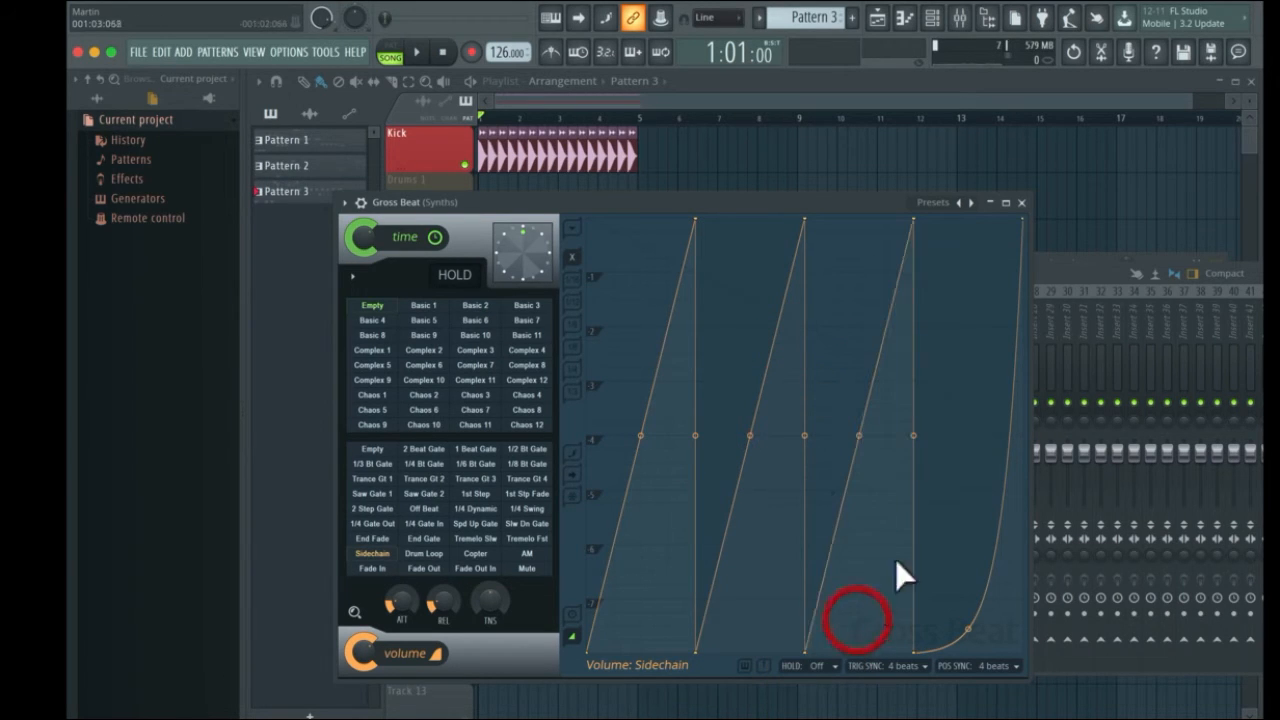
pyautogui.rightClick(968, 629)
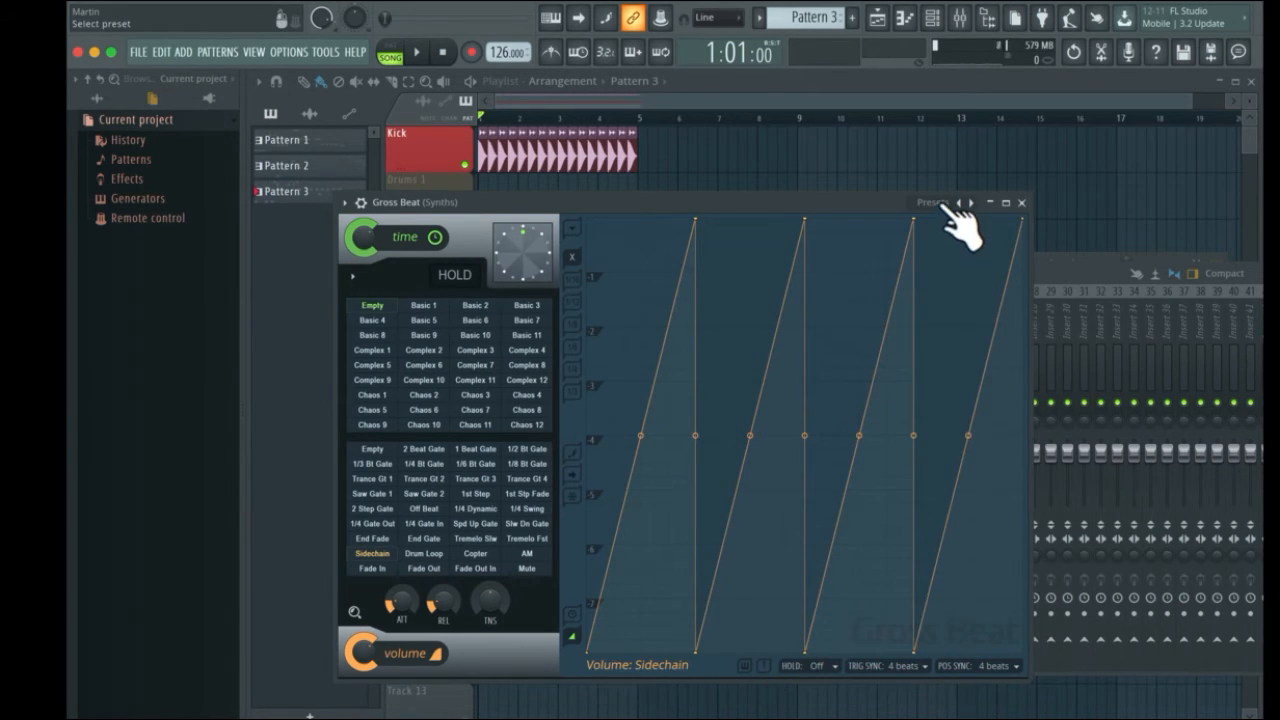
# Save the Gross Beat settings as a preset named Sidechain in the Gross Beat preset folder, and close the effect
pyautogui.click(344, 202)
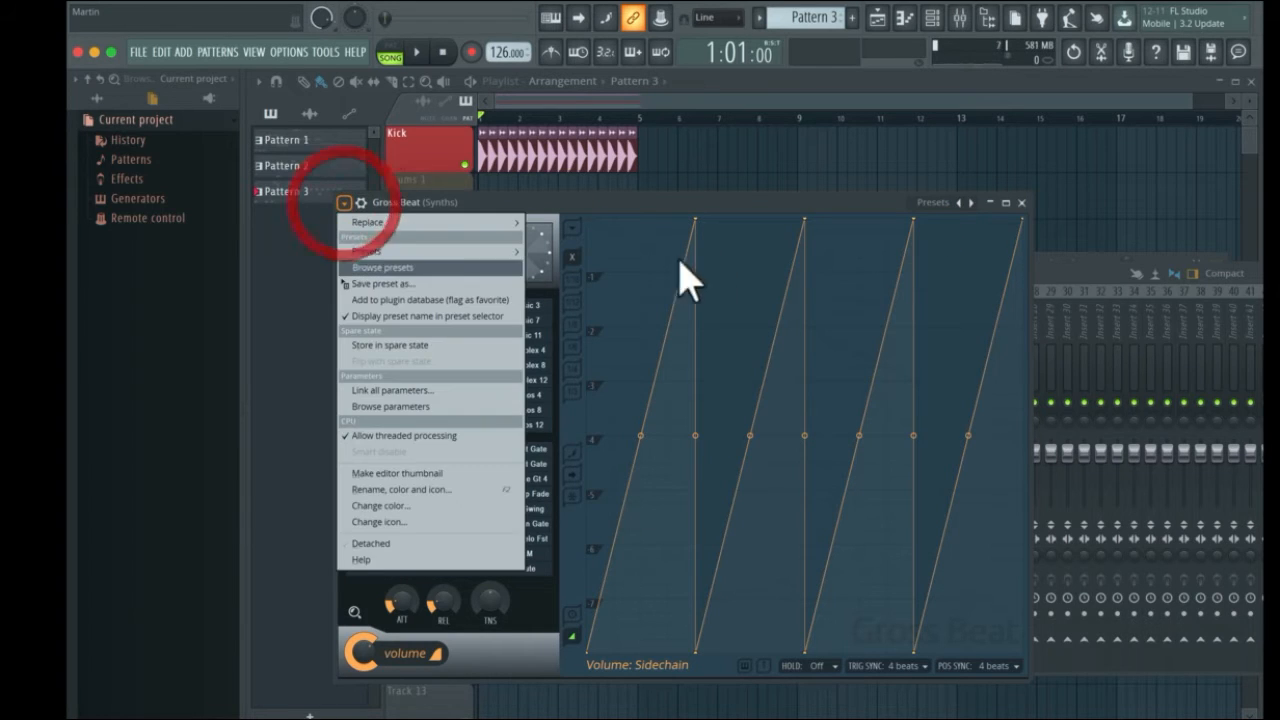
pyautogui.moveTo(376, 254)
pyautogui.click(378, 283)
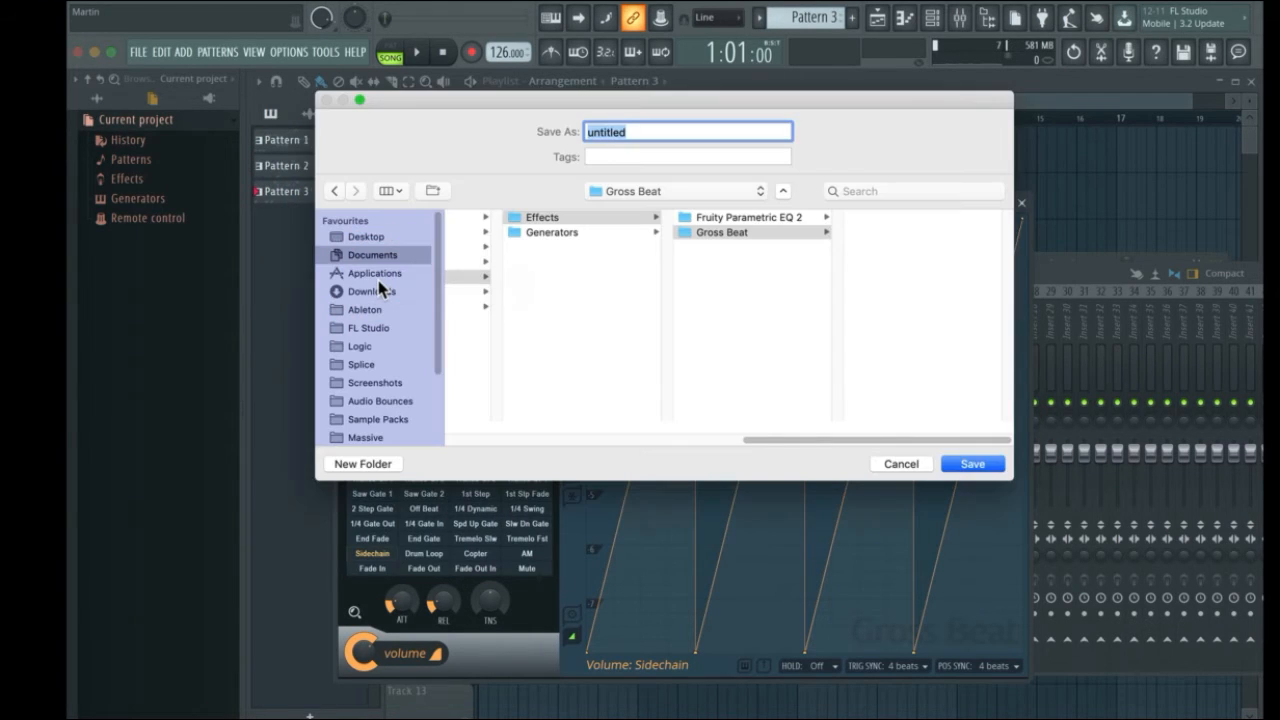
pyautogui.write('S')
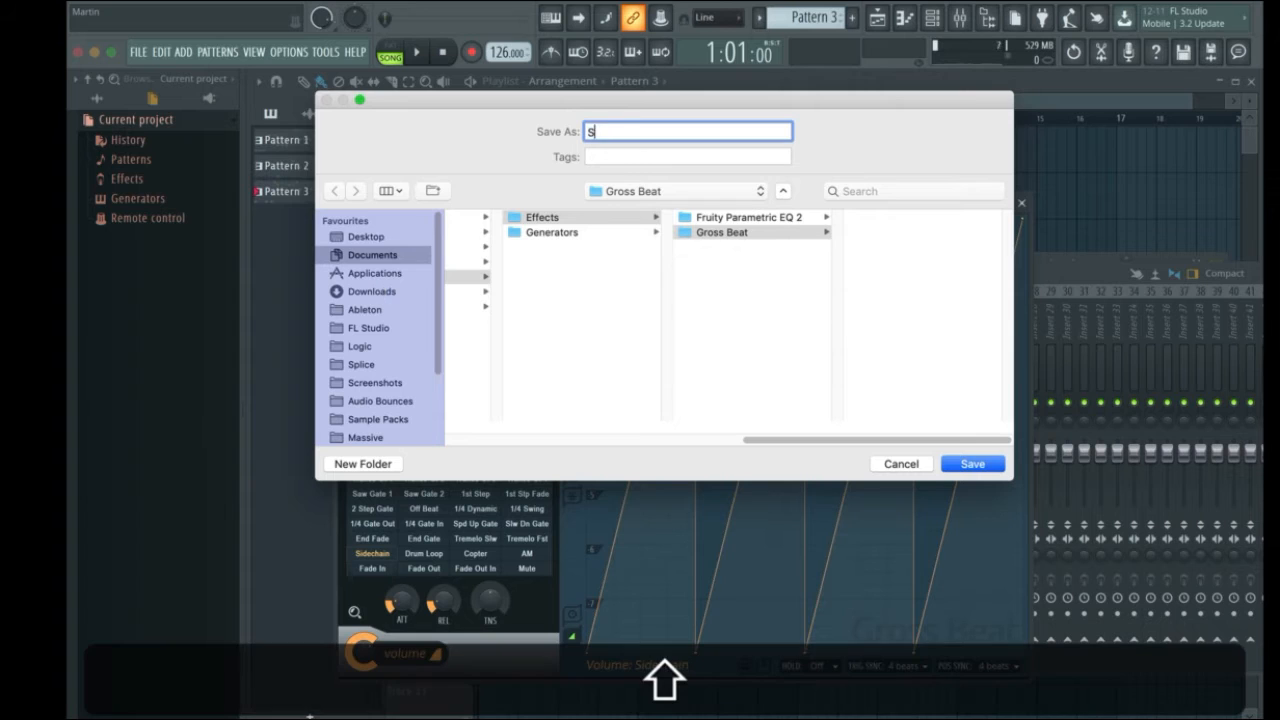
pyautogui.write('idecgan')
pyautogui.press('BackSpace')
pyautogui.press('BackSpace')
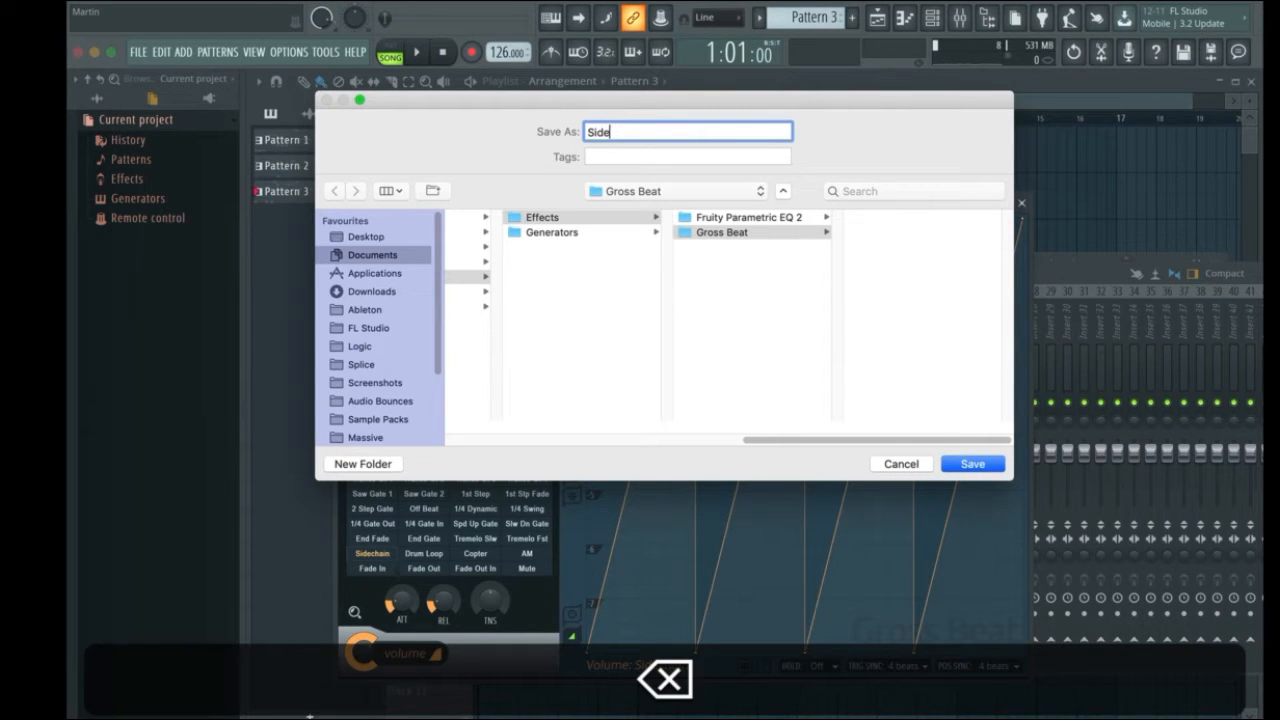
pyautogui.write('chain')
pyautogui.press('Return')
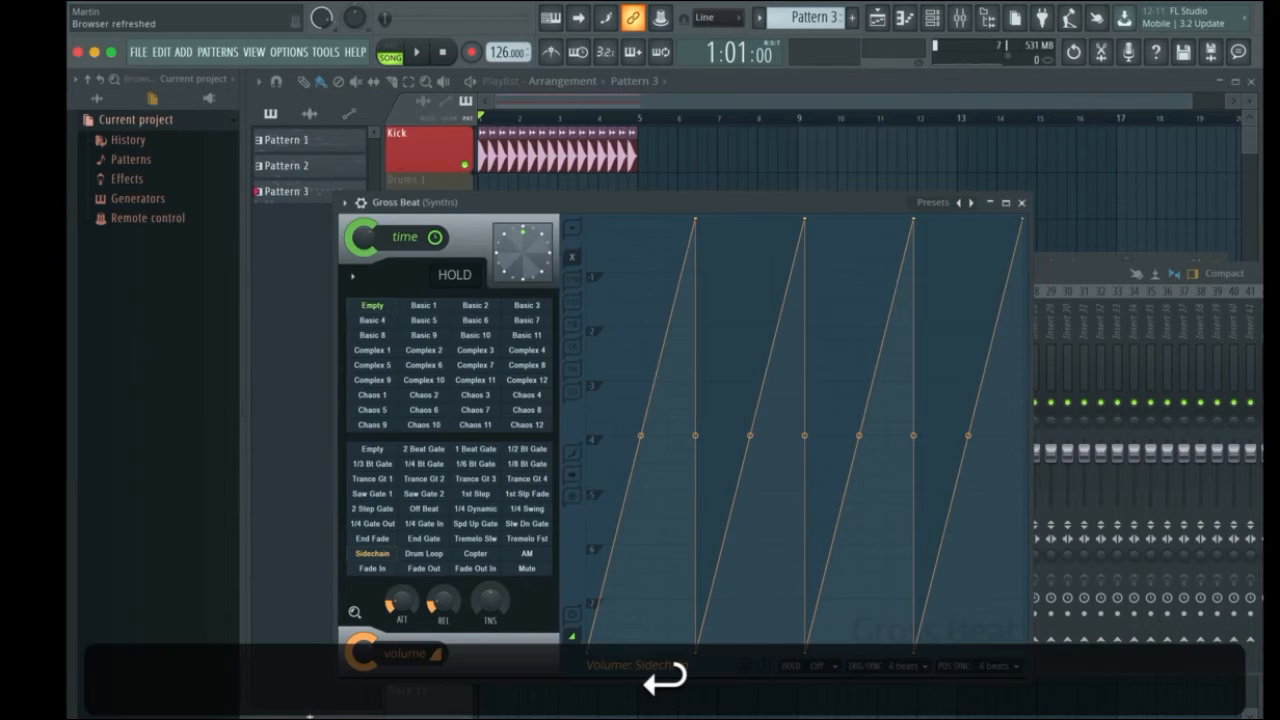
pyautogui.click(1022, 203)
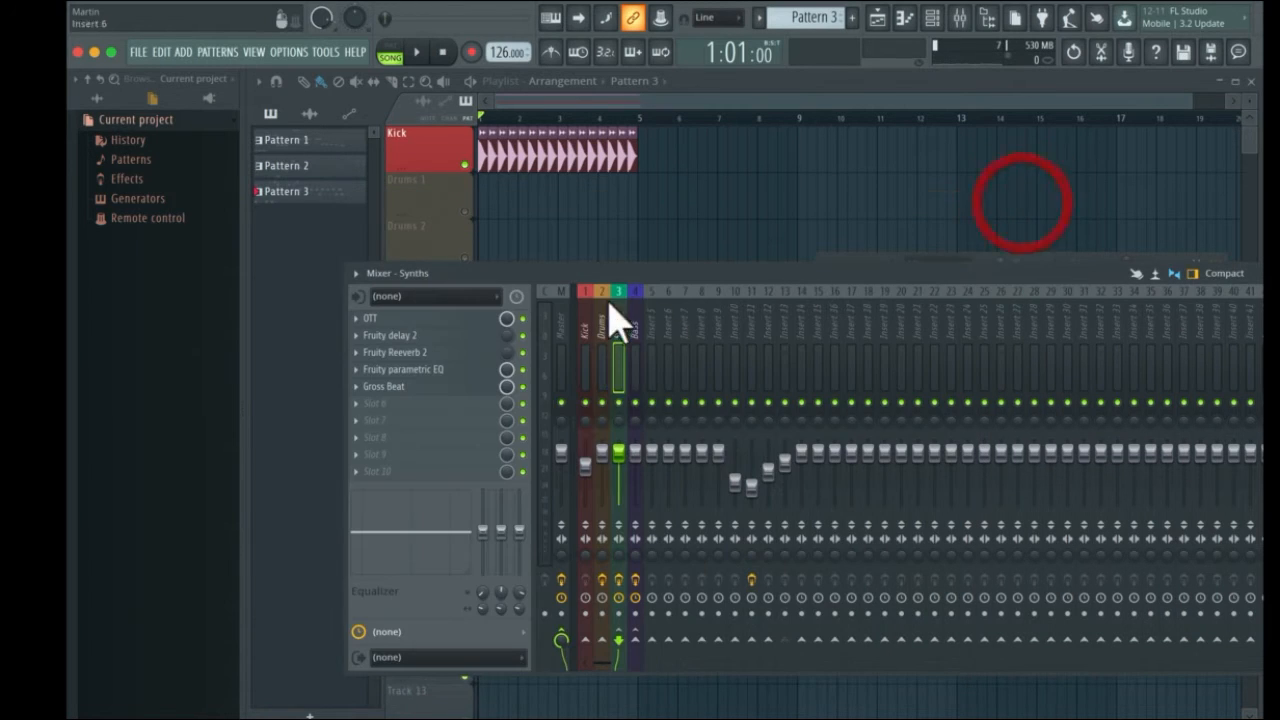
# Remove Gross Beat from slot 5 of the Synths bus
pyautogui.click(390, 386)
pyautogui.click(1026, 205)
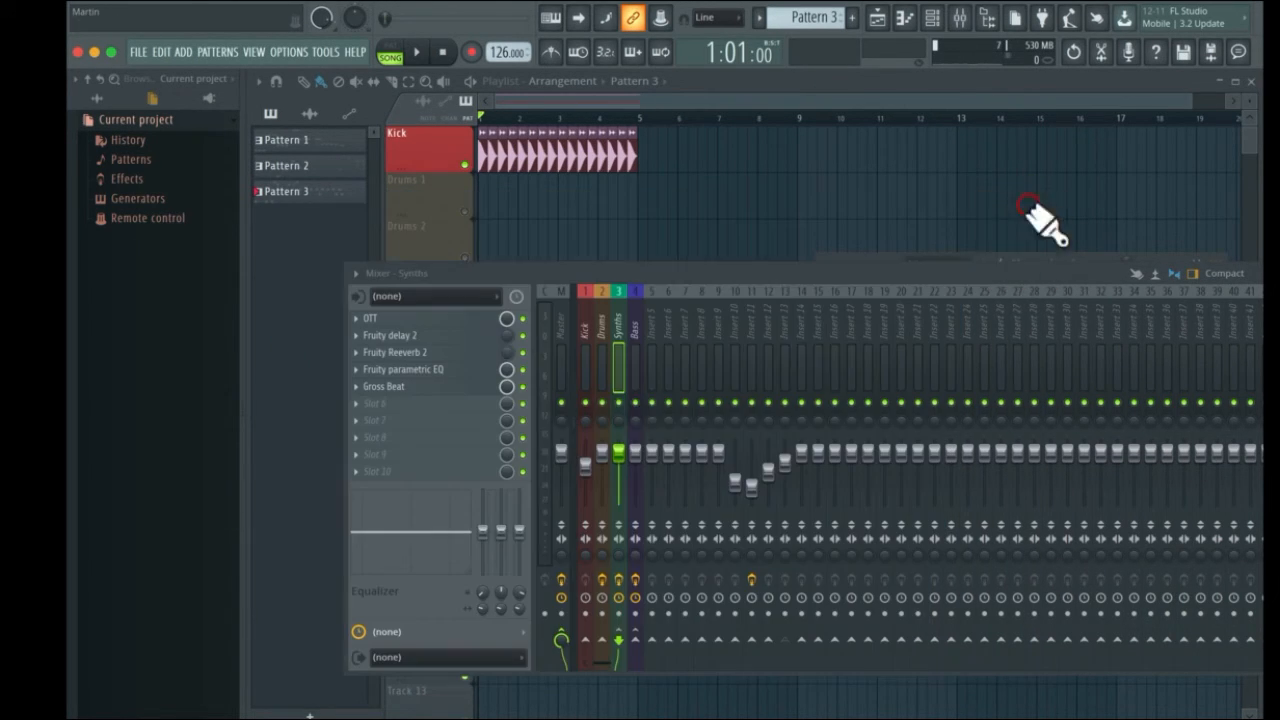
pyautogui.rightClick(372, 390)
pyautogui.moveTo(417, 371)
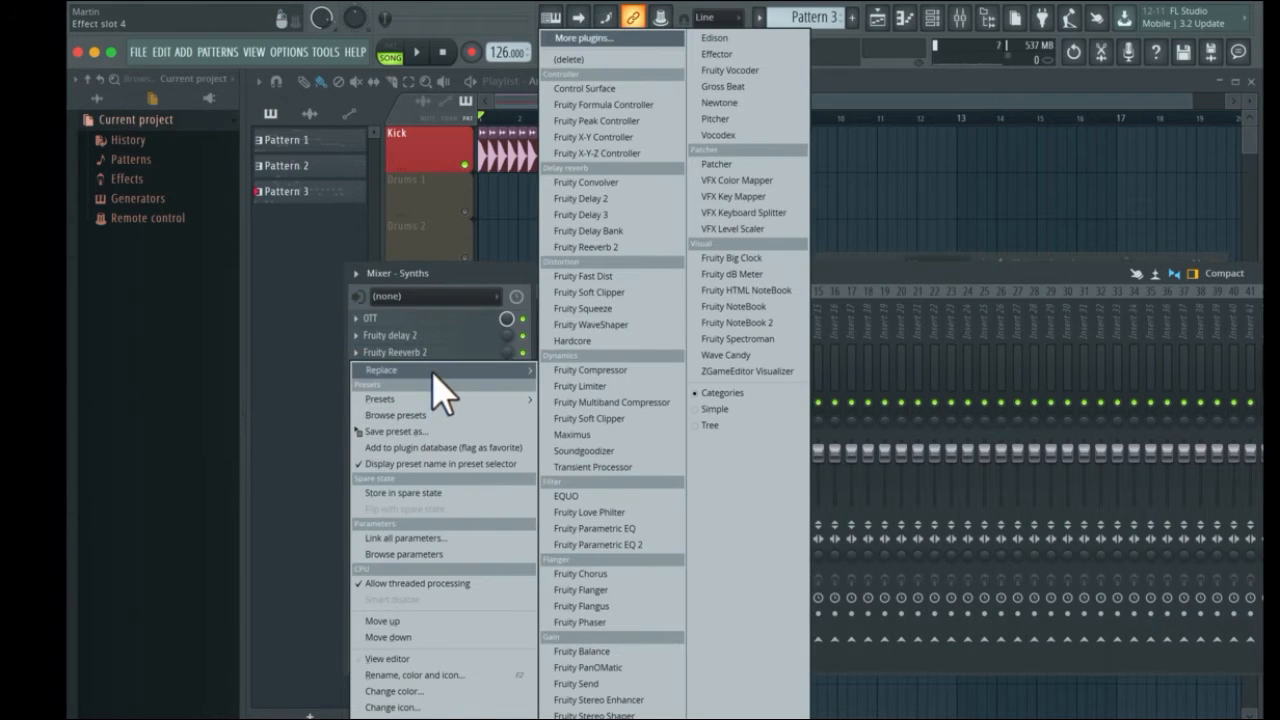
pyautogui.click(622, 62)
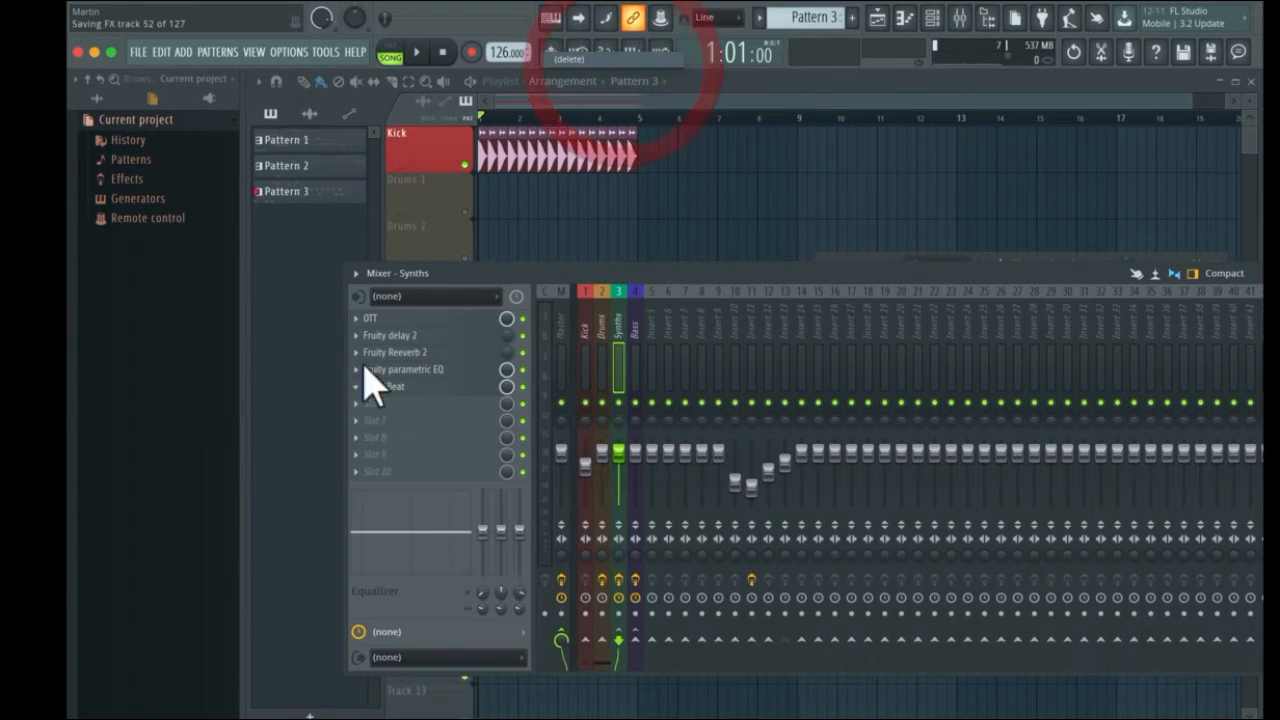
# Load Gross Beat into slot 5 of the Synths bus again with the saved Sidechain preset, and start playback
pyautogui.rightClick(362, 390)
pyautogui.moveTo(357, 395)
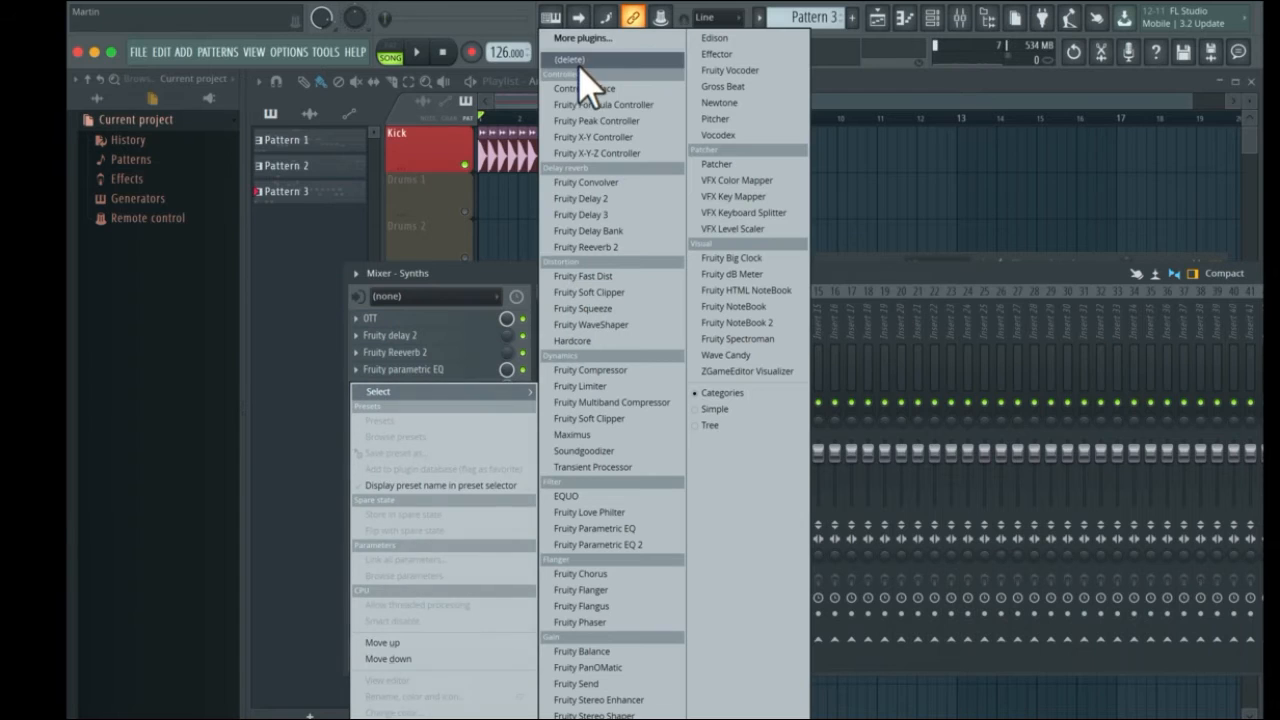
pyautogui.click(722, 87)
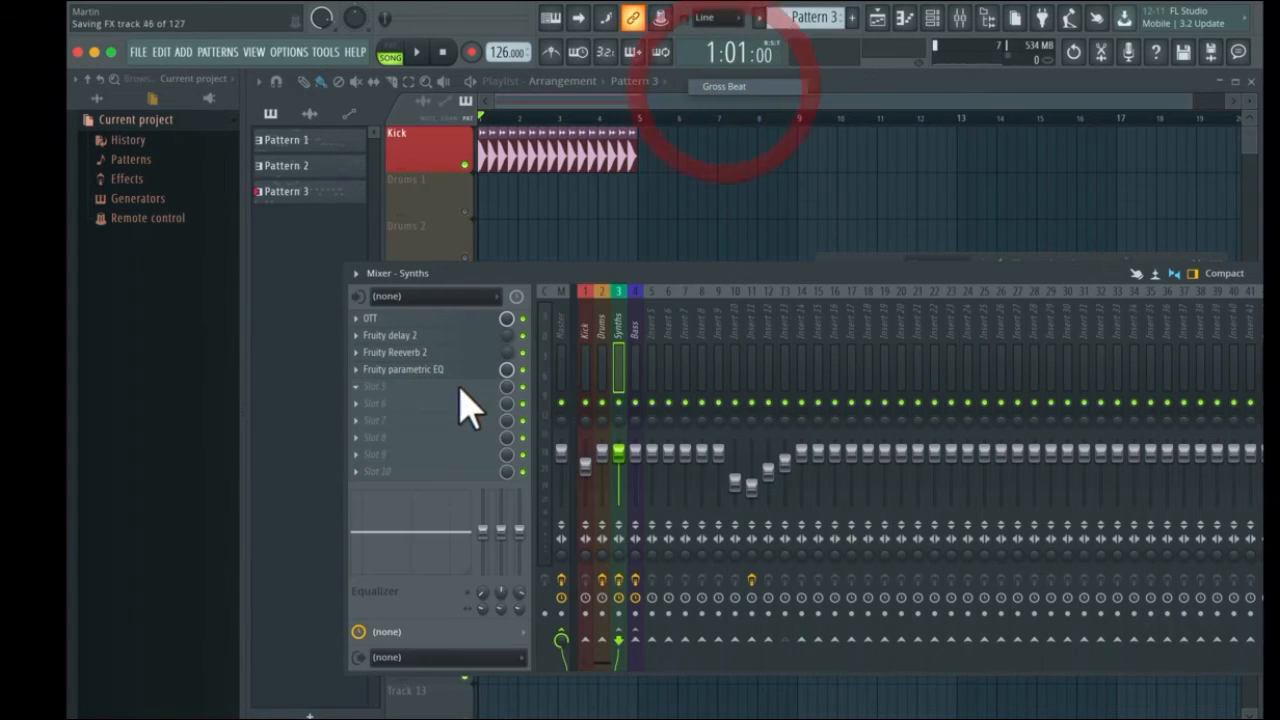
pyautogui.click(932, 202)
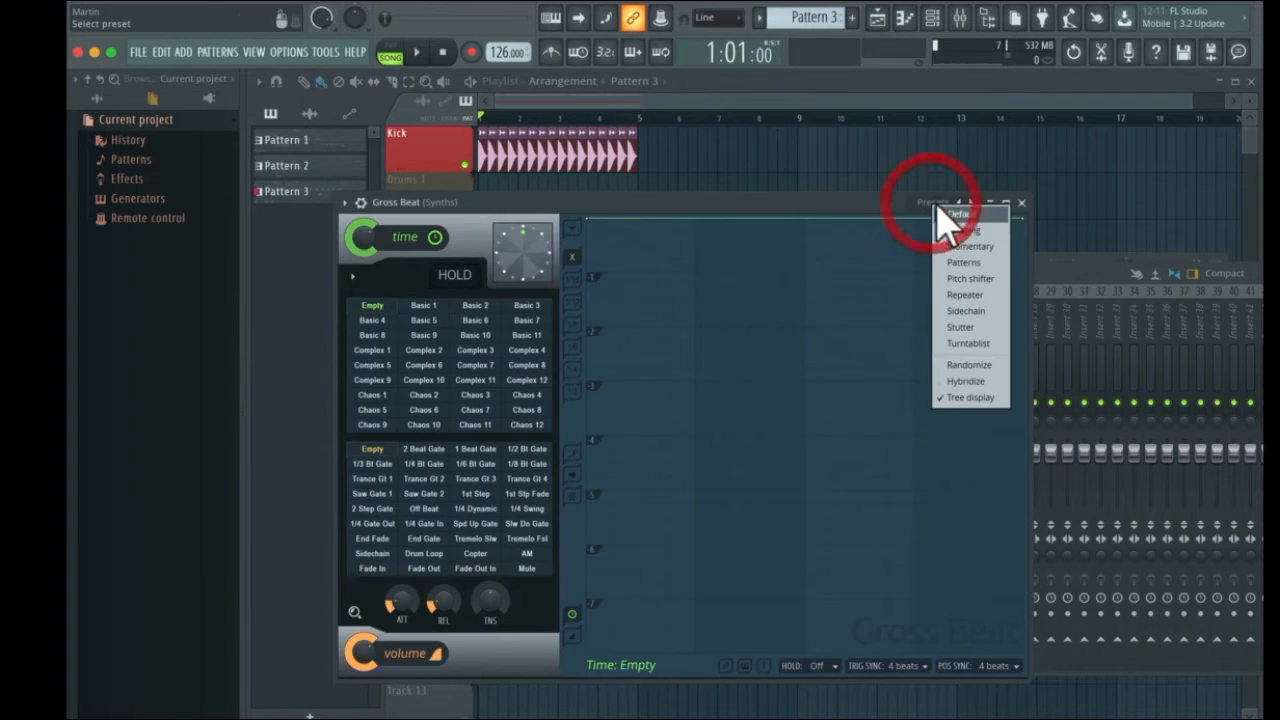
pyautogui.click(978, 310)
pyautogui.press('space')
pyautogui.click(1021, 202)
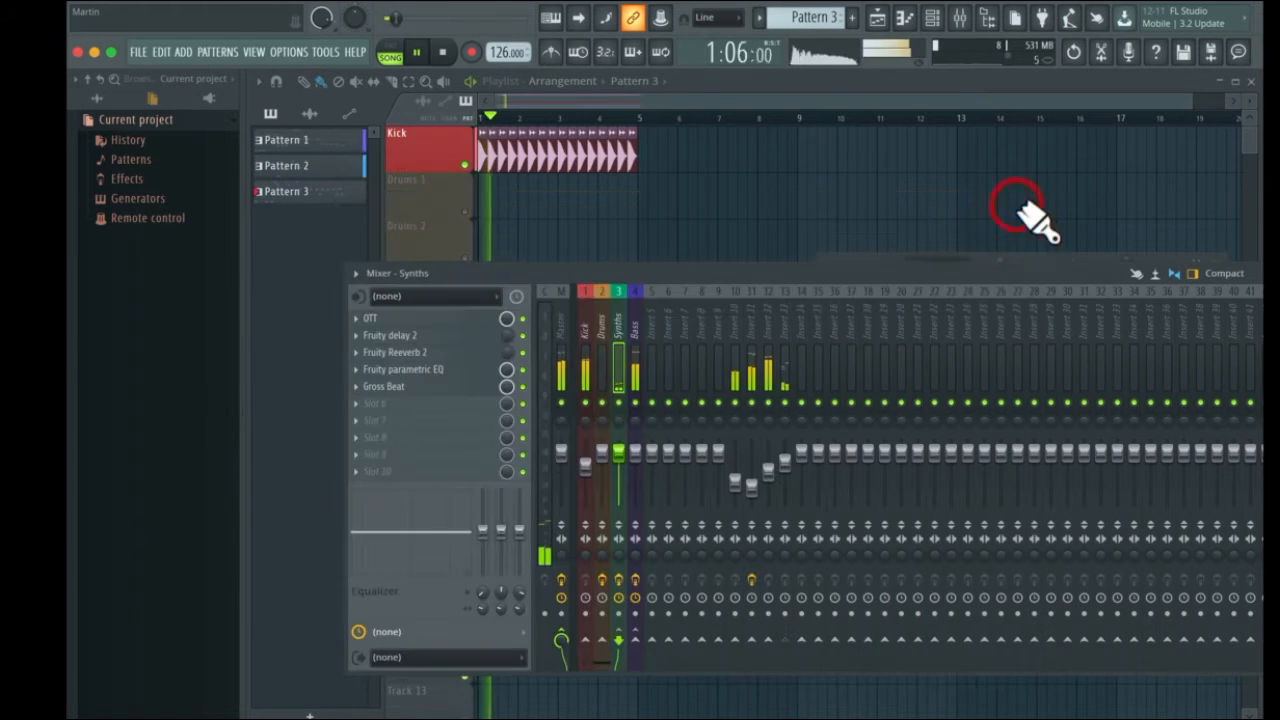
# Reopen Gross Beat on the Synths bus and adjust its volume mix by ear while the song plays
pyautogui.moveTo(711, 276); pyautogui.dragTo(573, 373)
pyautogui.press('space')
pyautogui.click(352, 472)
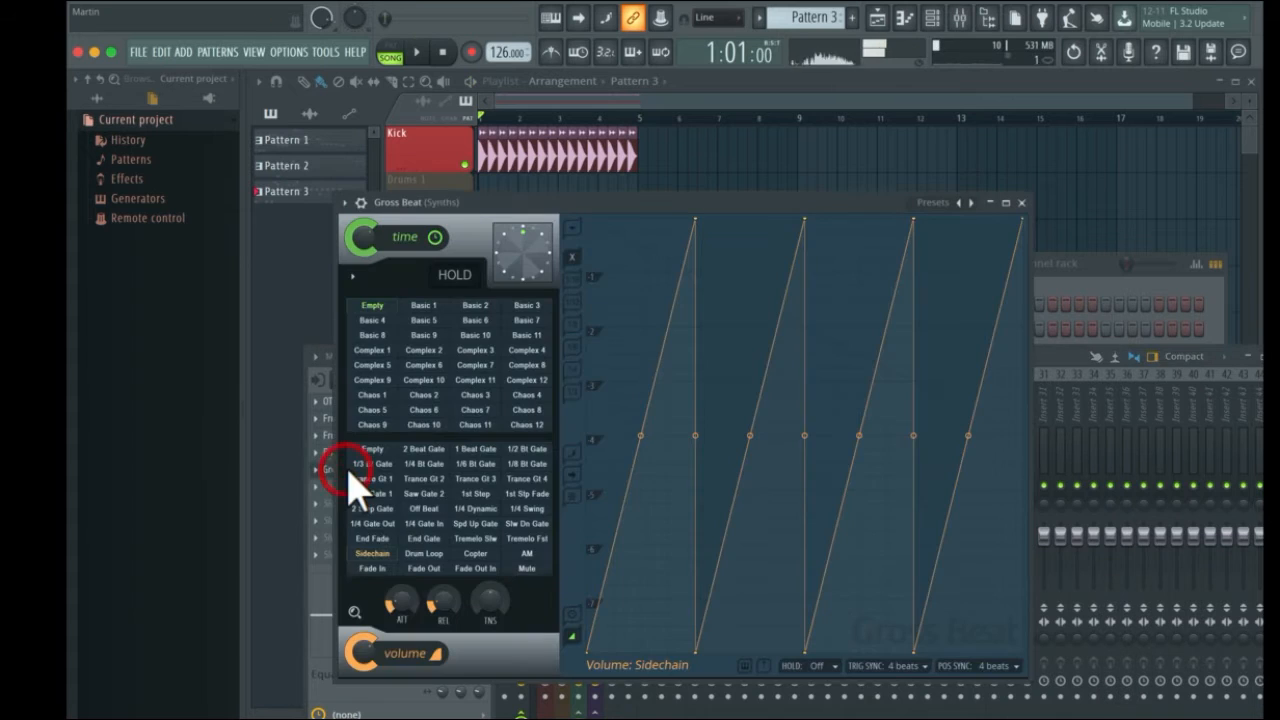
pyautogui.press('space')
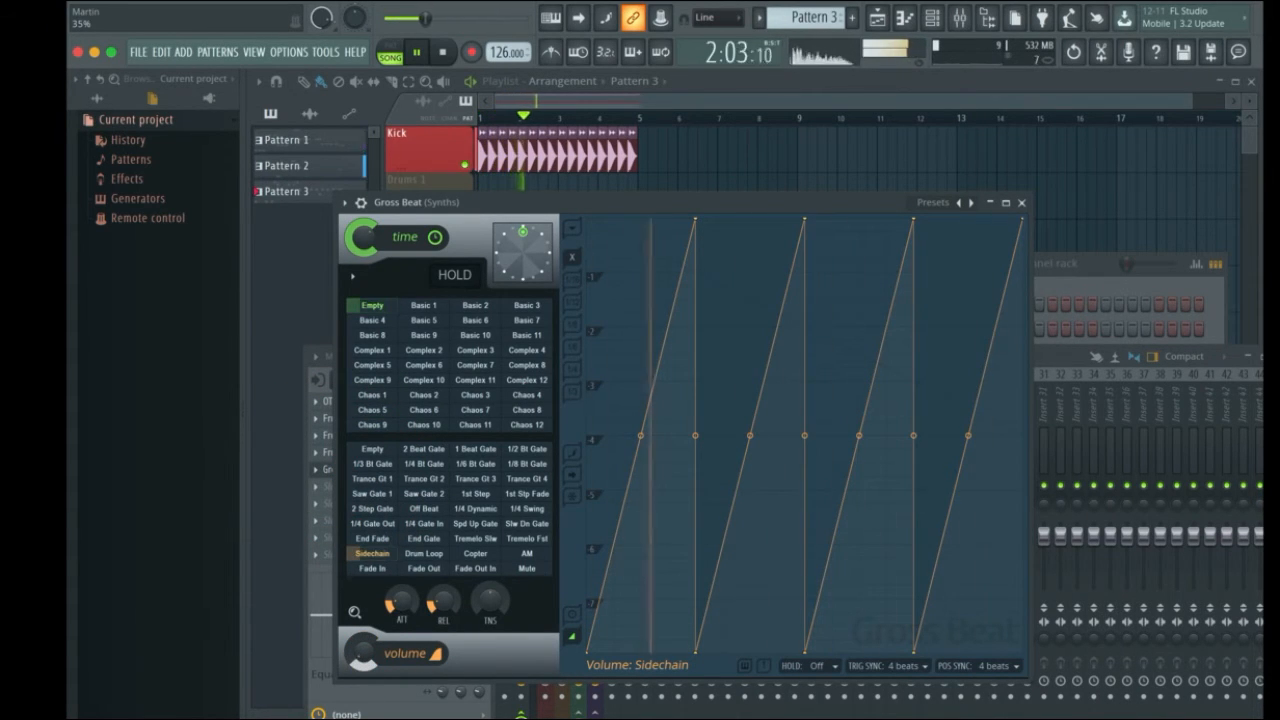
pyautogui.click(1020, 202)
# Set the volume of mixer track 13 to 90% (-2.4 dB) during playback, and stop the song
pyautogui.moveTo(984, 352); pyautogui.dragTo(1025, 225)
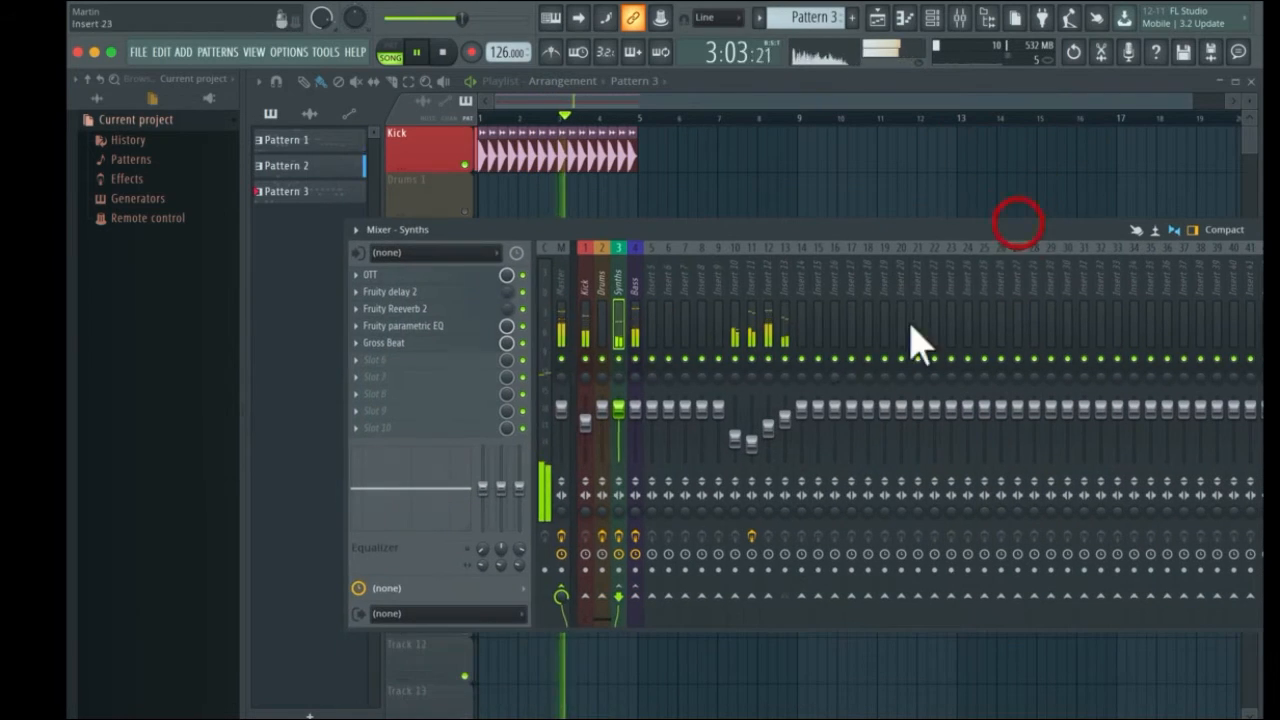
pyautogui.click(789, 437)
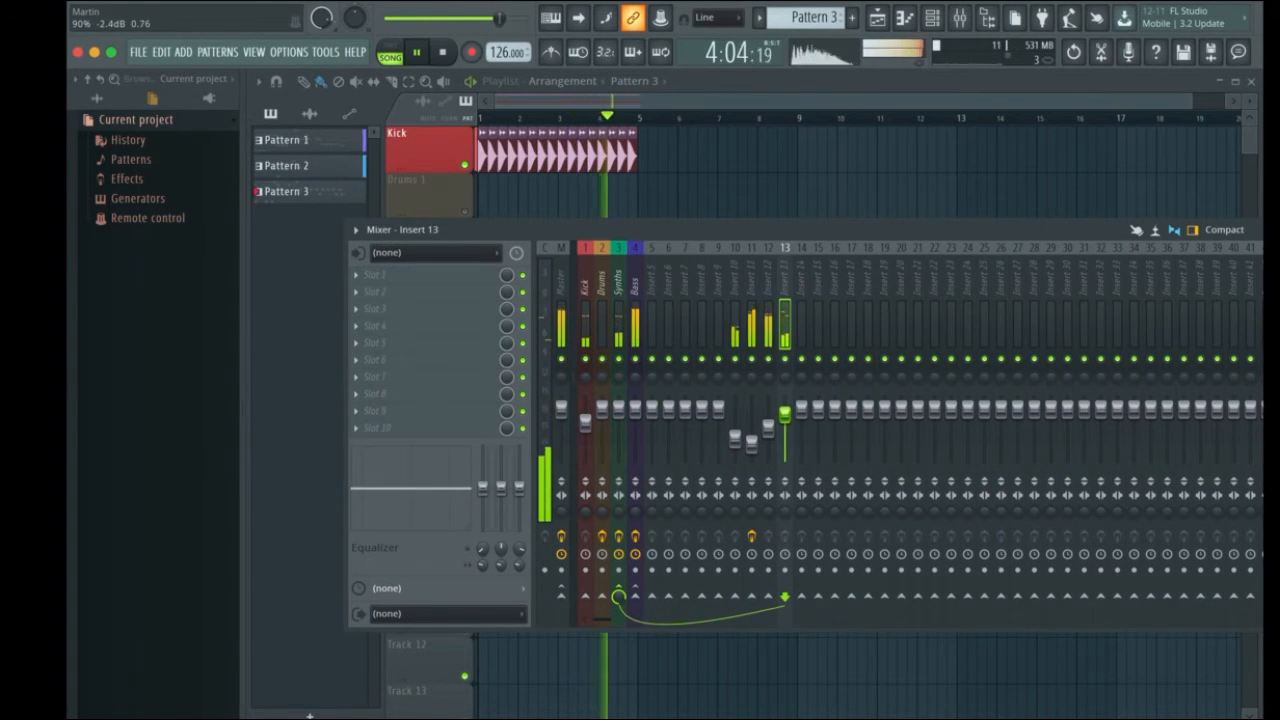
pyautogui.press('space')
# Play In My Mind in Spotify as a reference, and return to FL Studio with the mixer closed
pyautogui.moveTo(792, 229); pyautogui.dragTo(1266, 317)
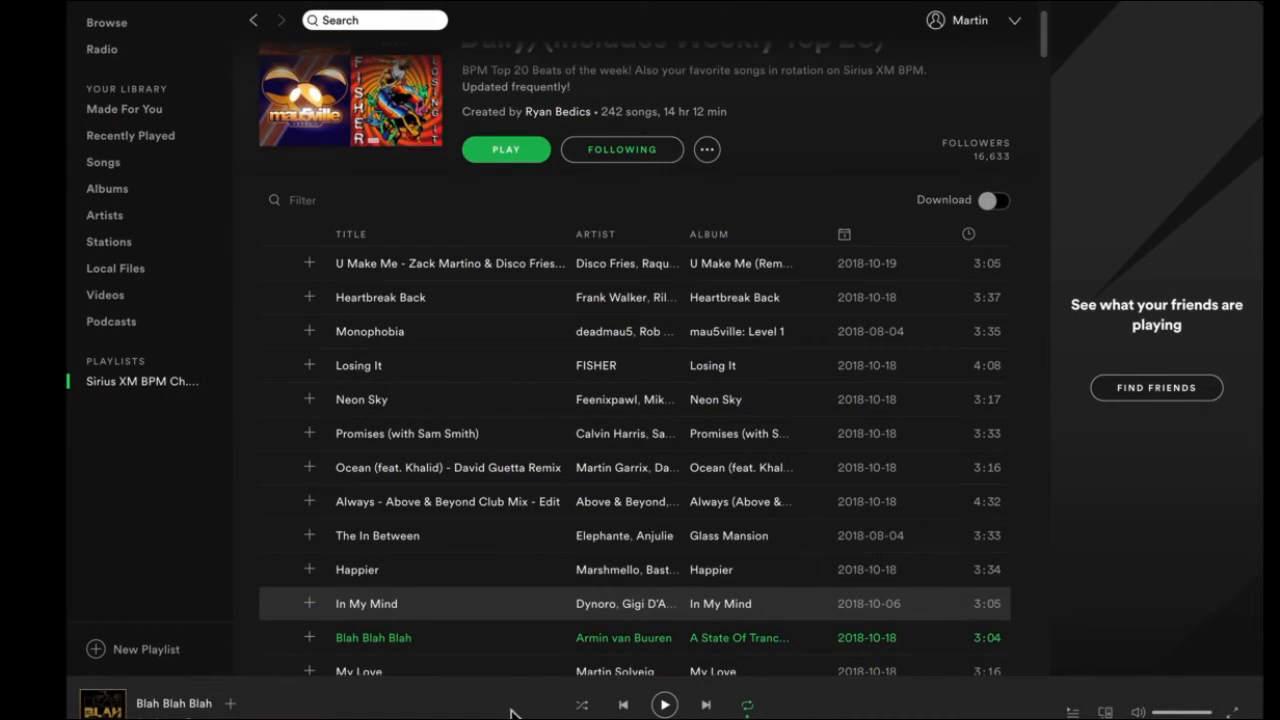
pyautogui.doubleClick(481, 603)
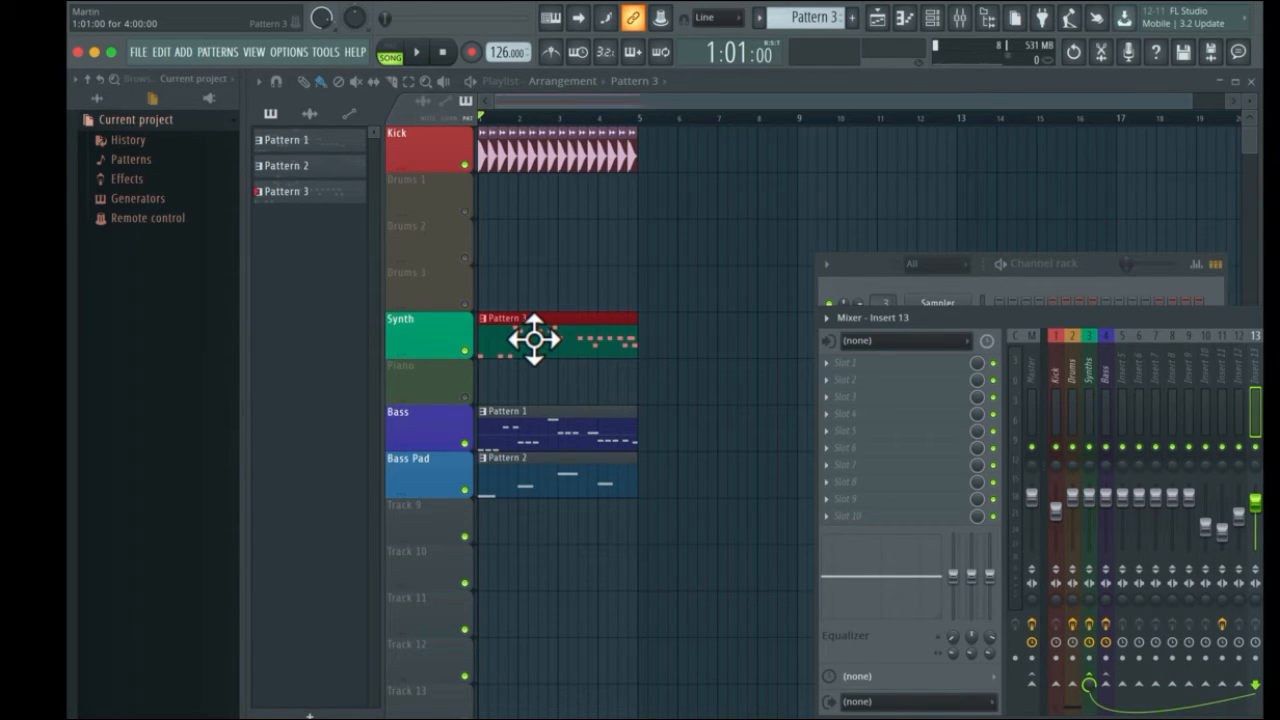
pyautogui.moveTo(935, 325); pyautogui.dragTo(376, 410)
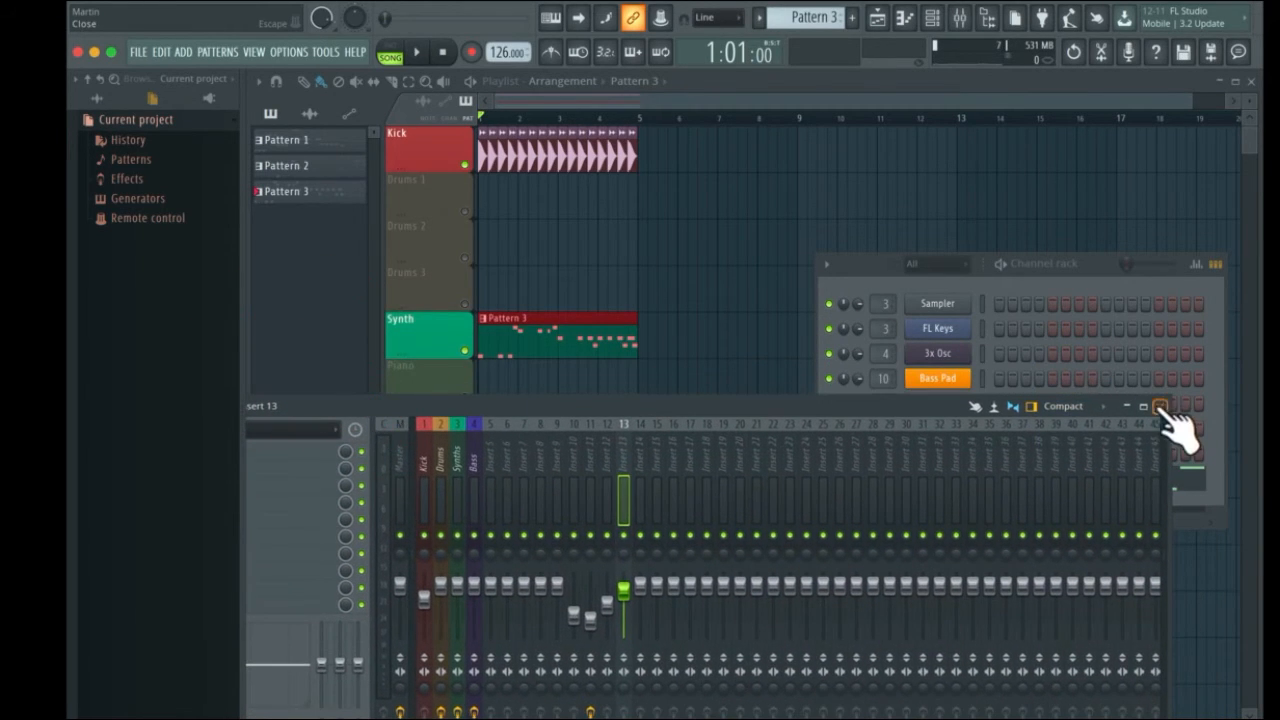
pyautogui.click(1160, 408)
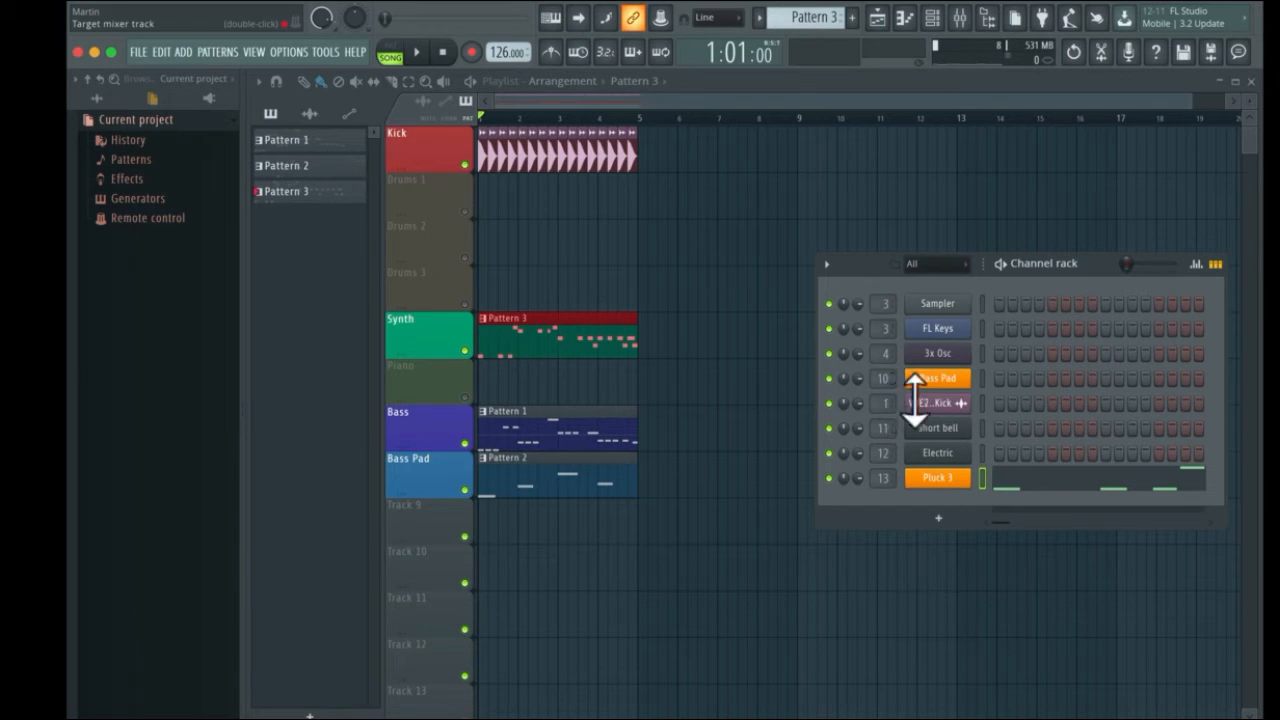
# Open the Pluck 3 instrument from the channel rack and examine its synth settings beside the playlist
pyautogui.click(945, 379)
pyautogui.click(1058, 188)
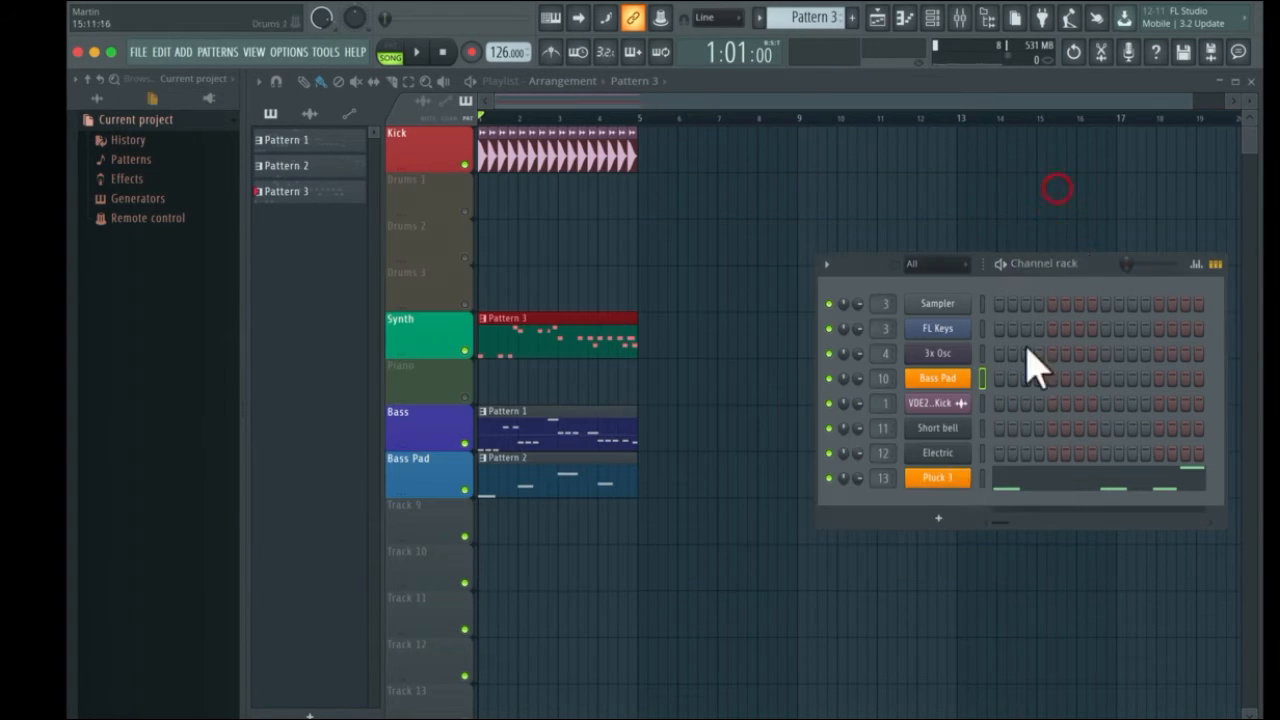
pyautogui.click(945, 478)
pyautogui.moveTo(770, 550); pyautogui.dragTo(919, 264)
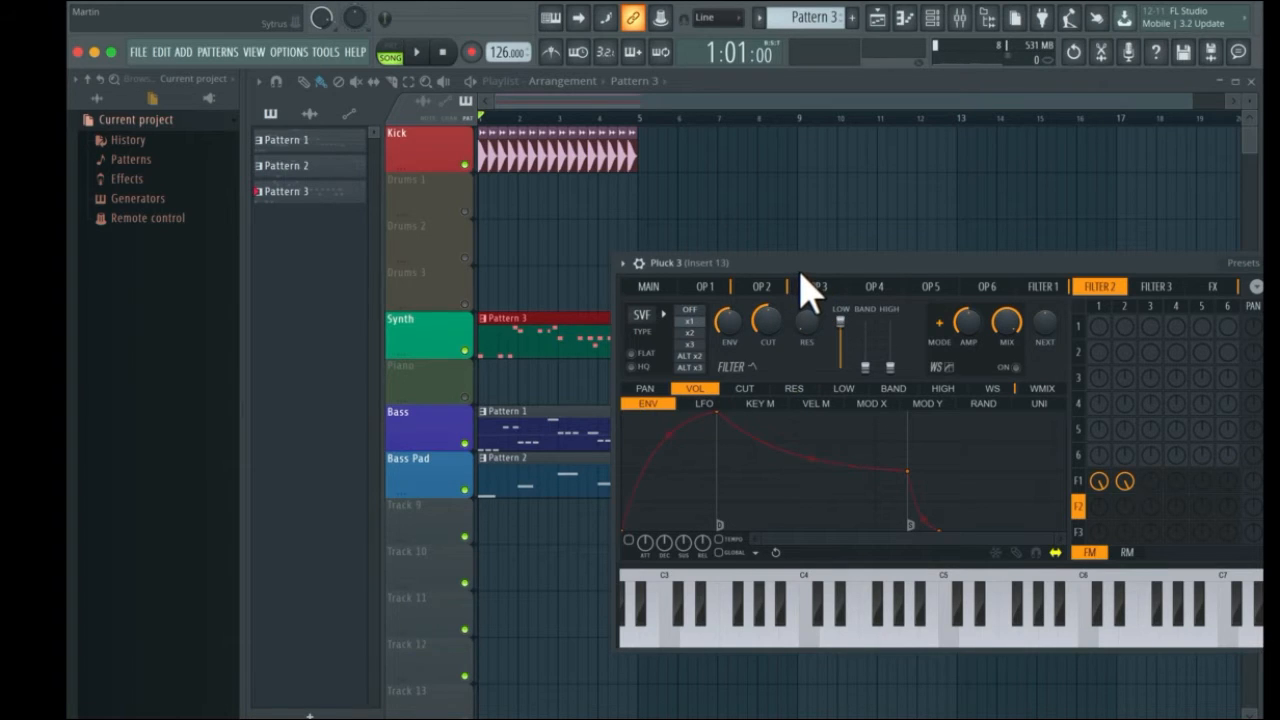
pyautogui.moveTo(800, 272); pyautogui.dragTo(838, 289)
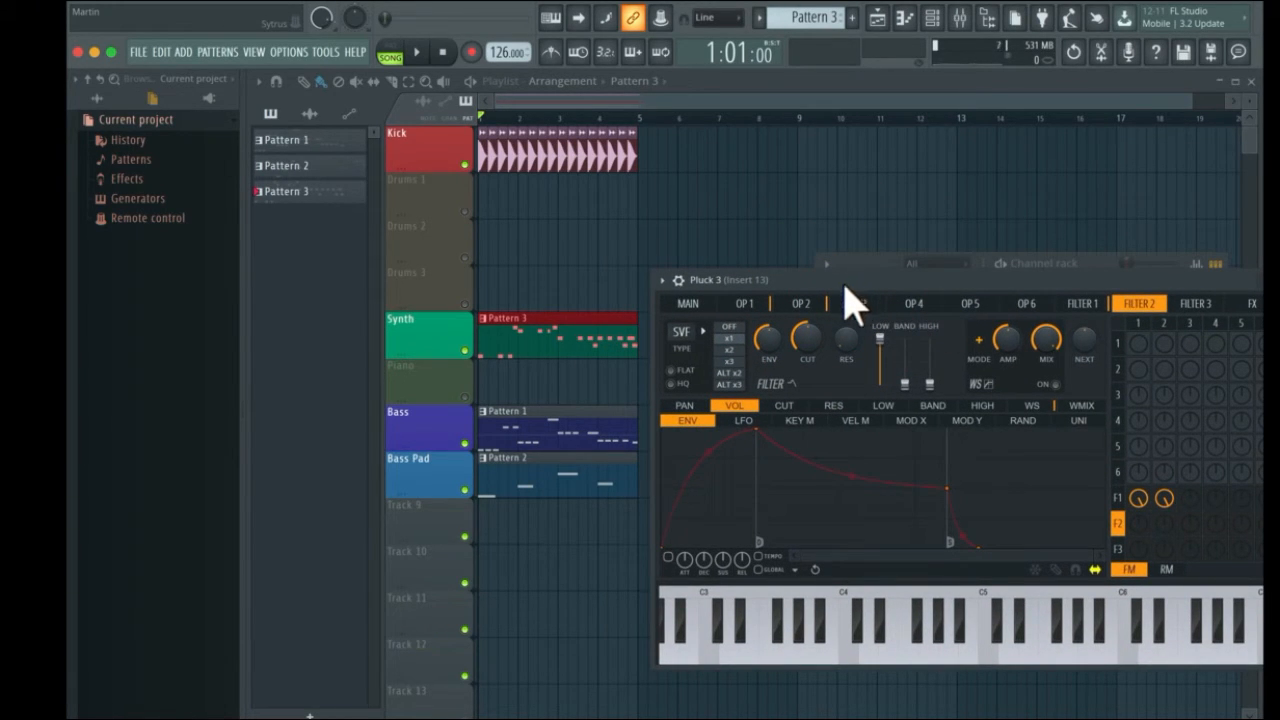
pyautogui.moveTo(918, 282); pyautogui.dragTo(914, 300)
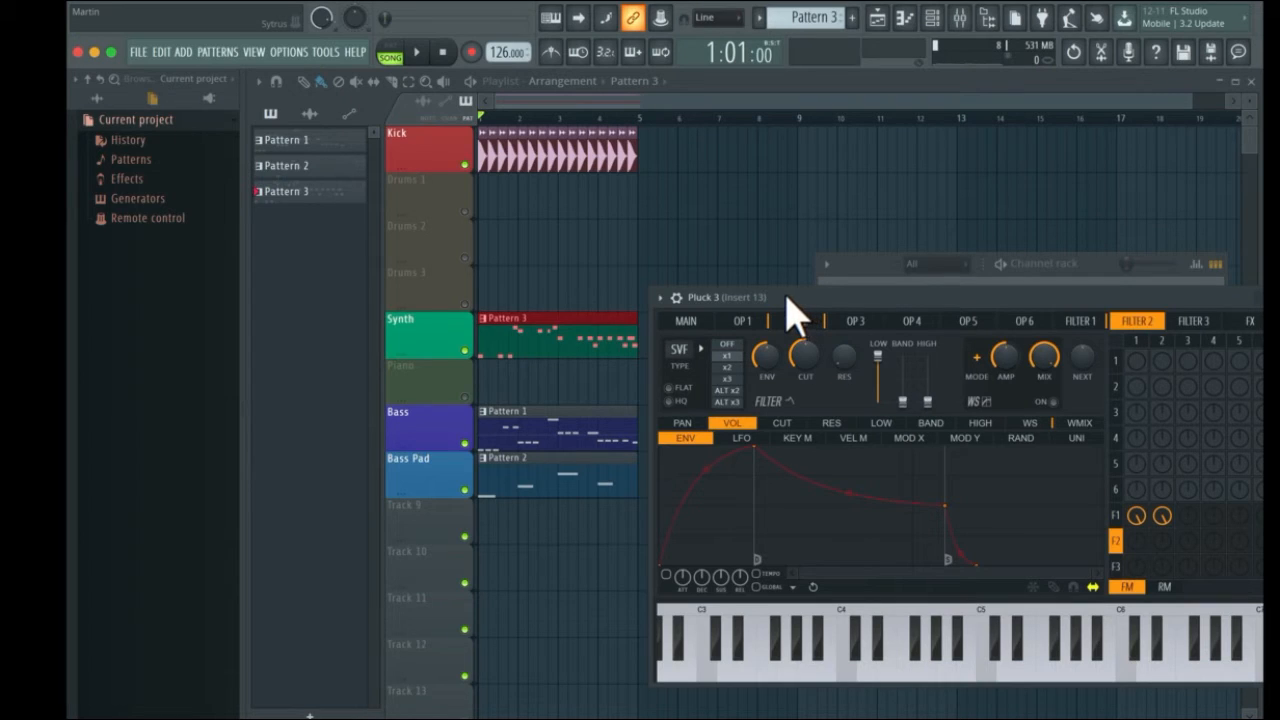
pyautogui.moveTo(784, 296); pyautogui.dragTo(776, 295)
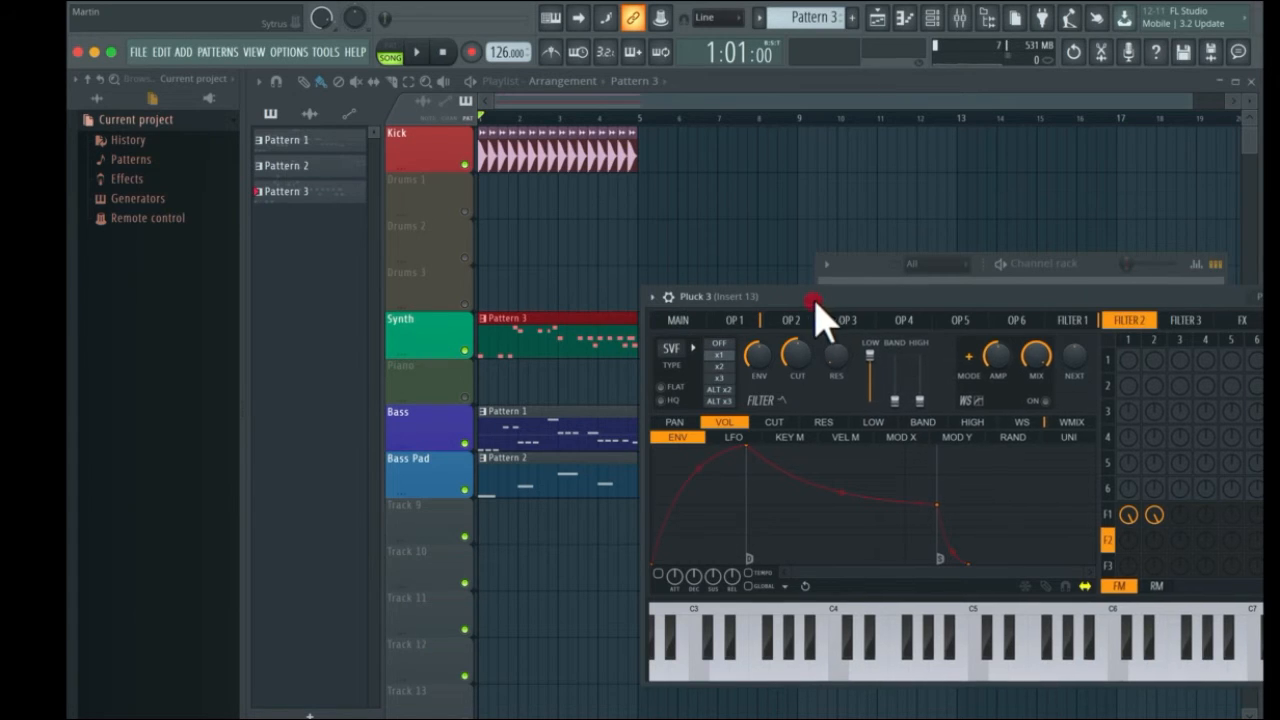
pyautogui.moveTo(815, 305); pyautogui.dragTo(595, 425)
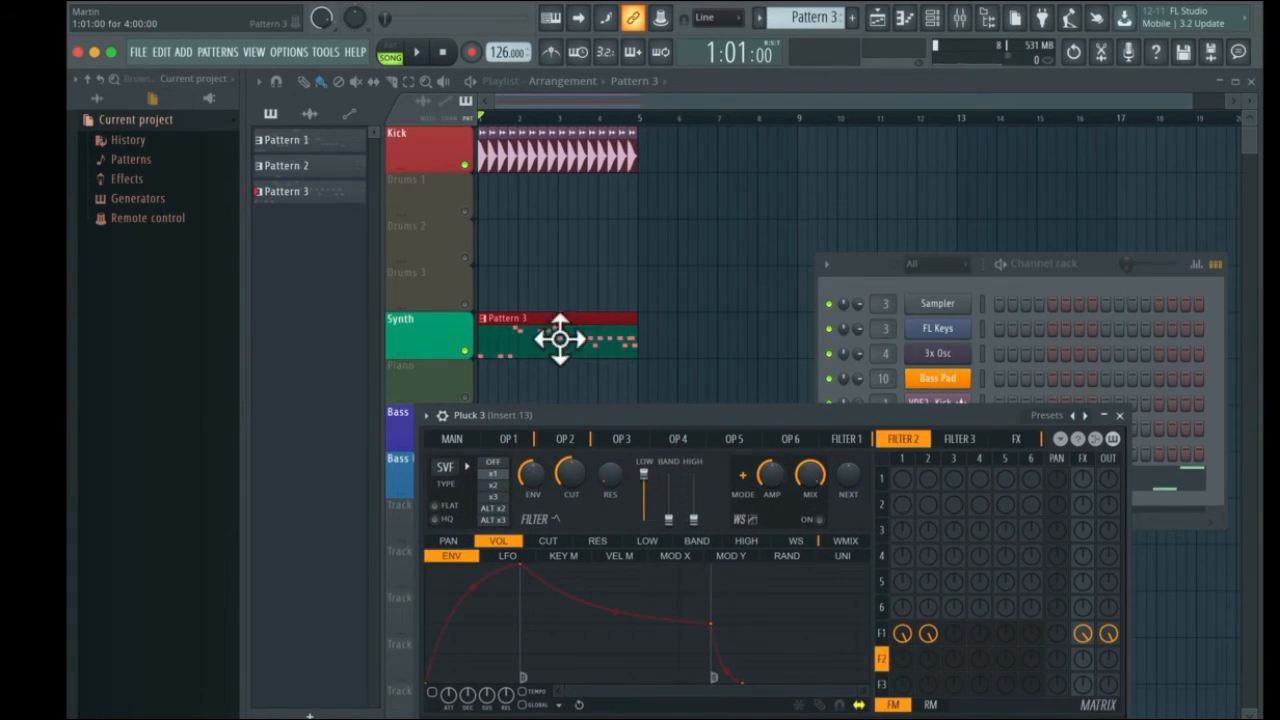
pyautogui.click(870, 278)
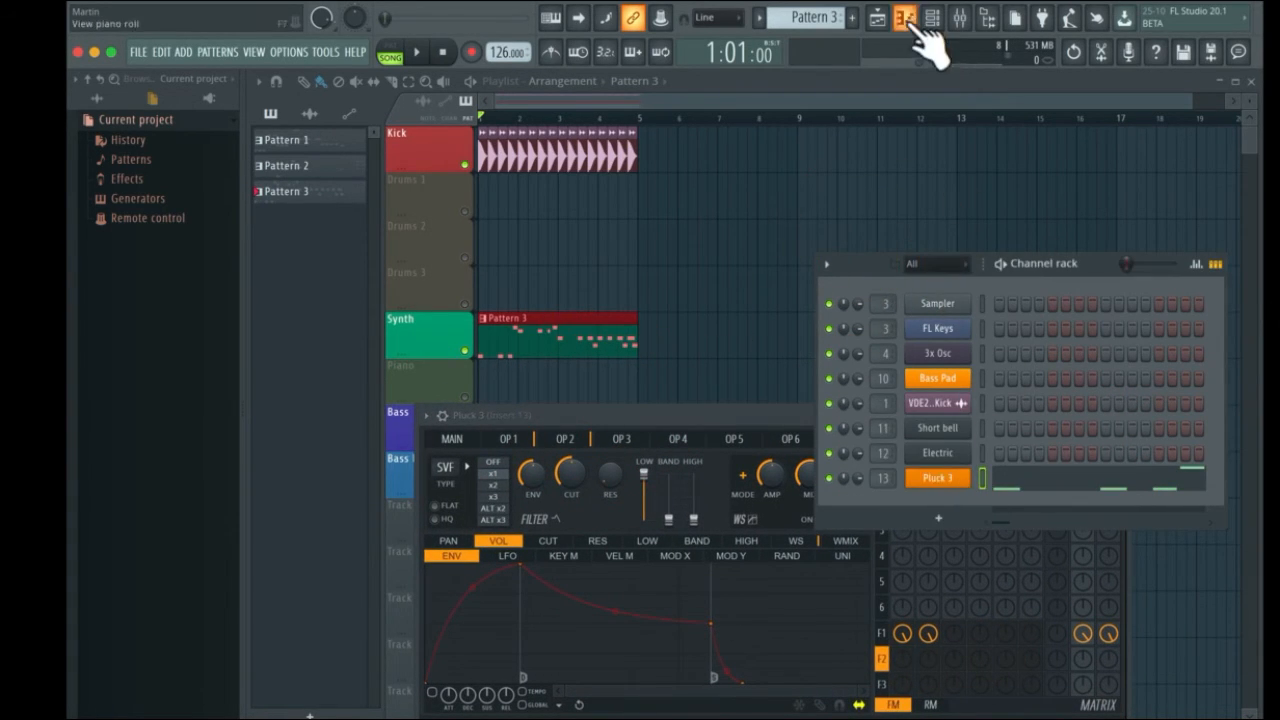
# Load Fruity Squeeze into slot 1 of mixer track 13
pyautogui.click(960, 17)
pyautogui.moveTo(608, 423); pyautogui.dragTo(766, 320)
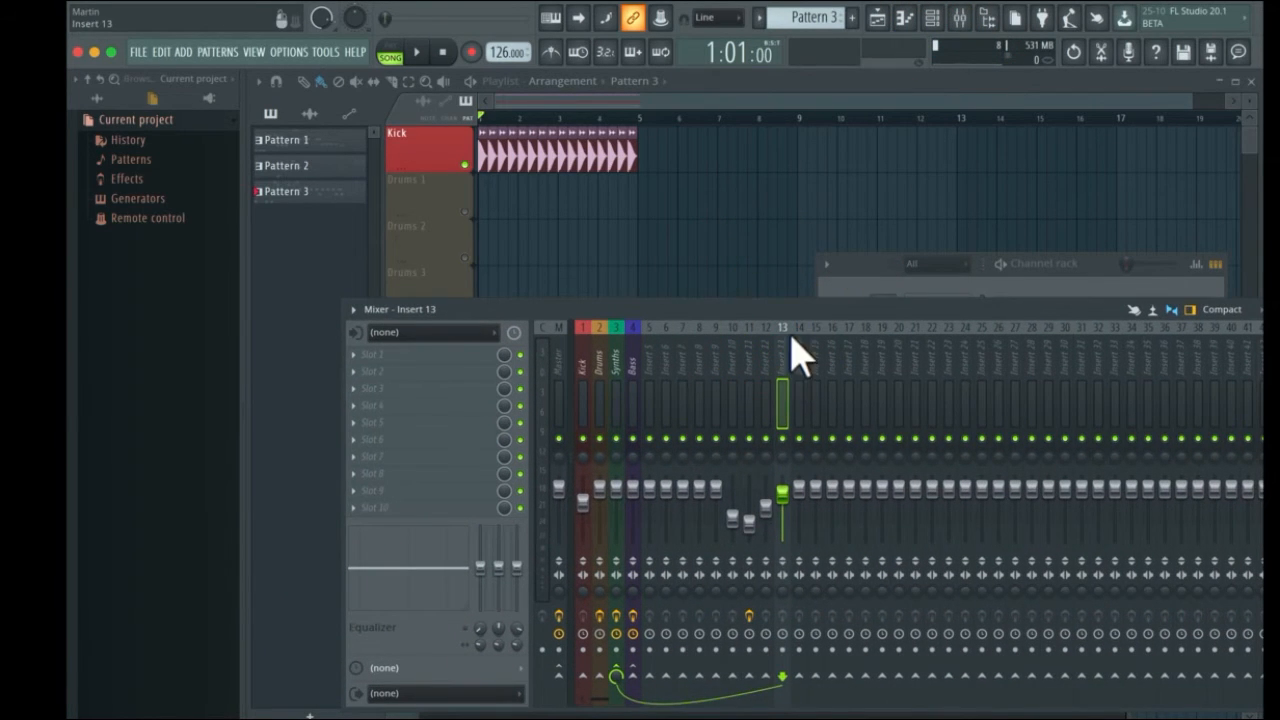
pyautogui.click(355, 354)
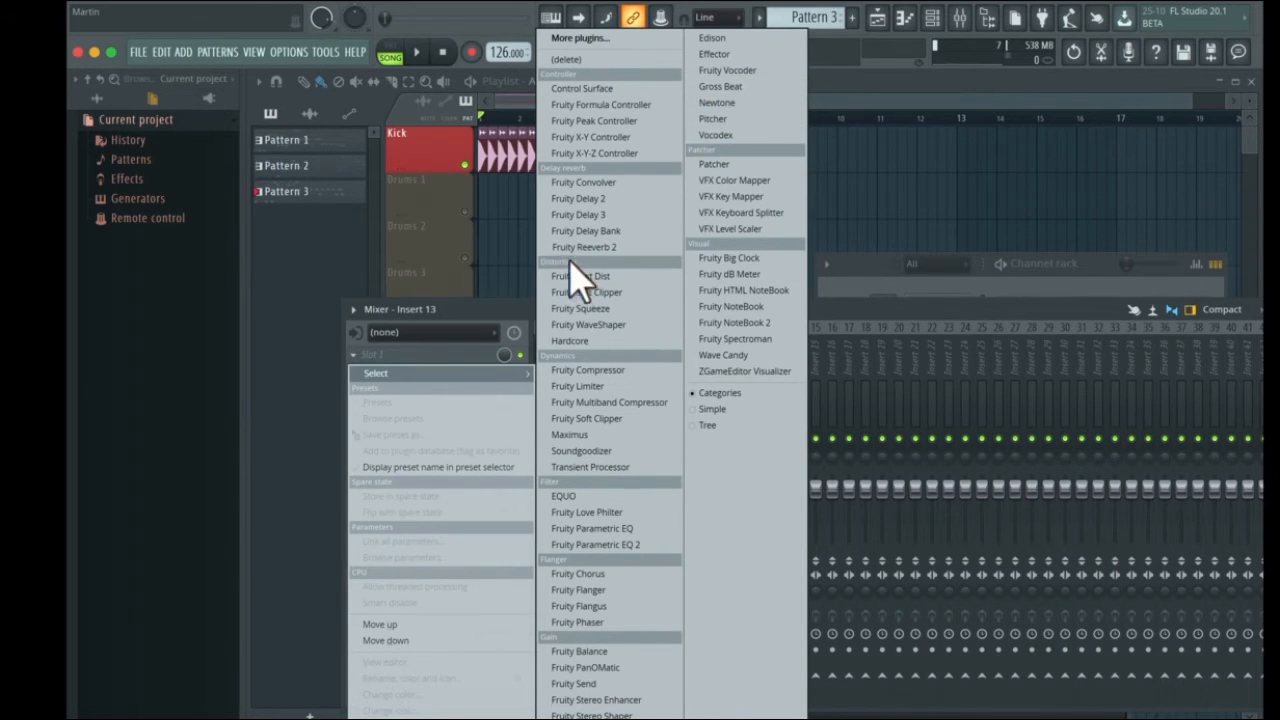
pyautogui.click(597, 311)
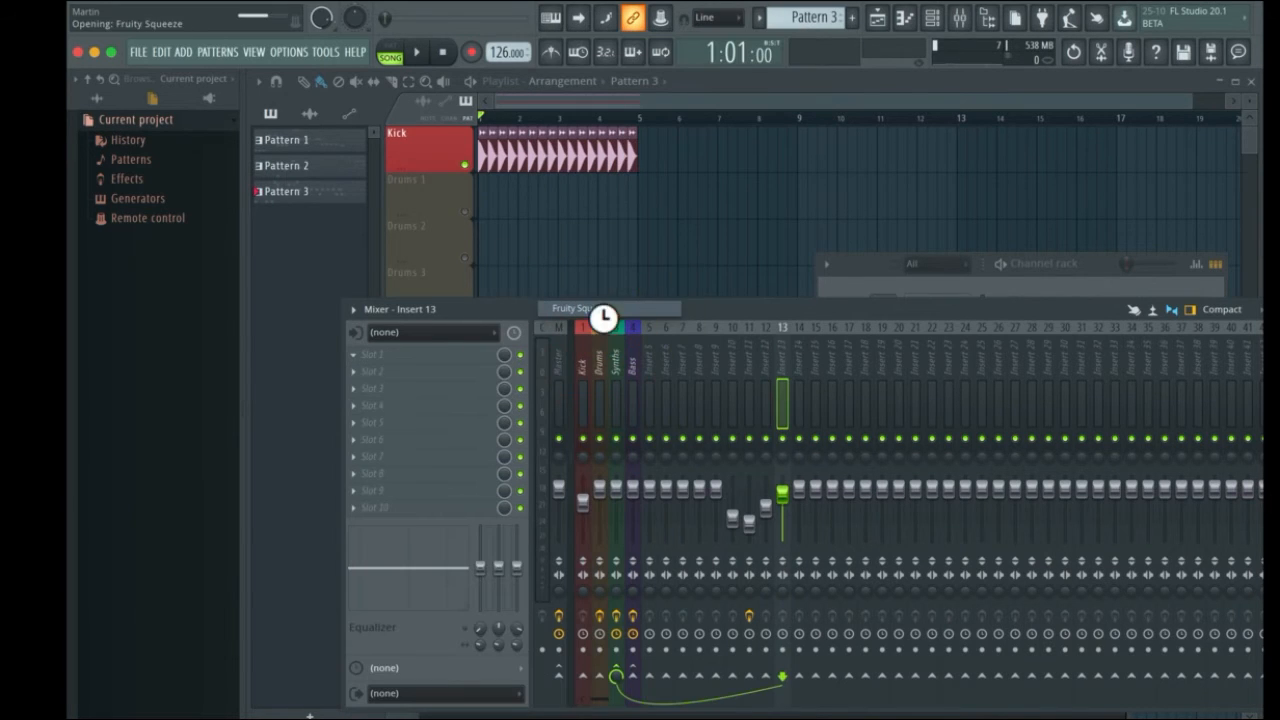
# Adjust Fruity Squeeze's Squarize amount, audition its presets through to Punch during playback, and close the plugin
pyautogui.press('space')
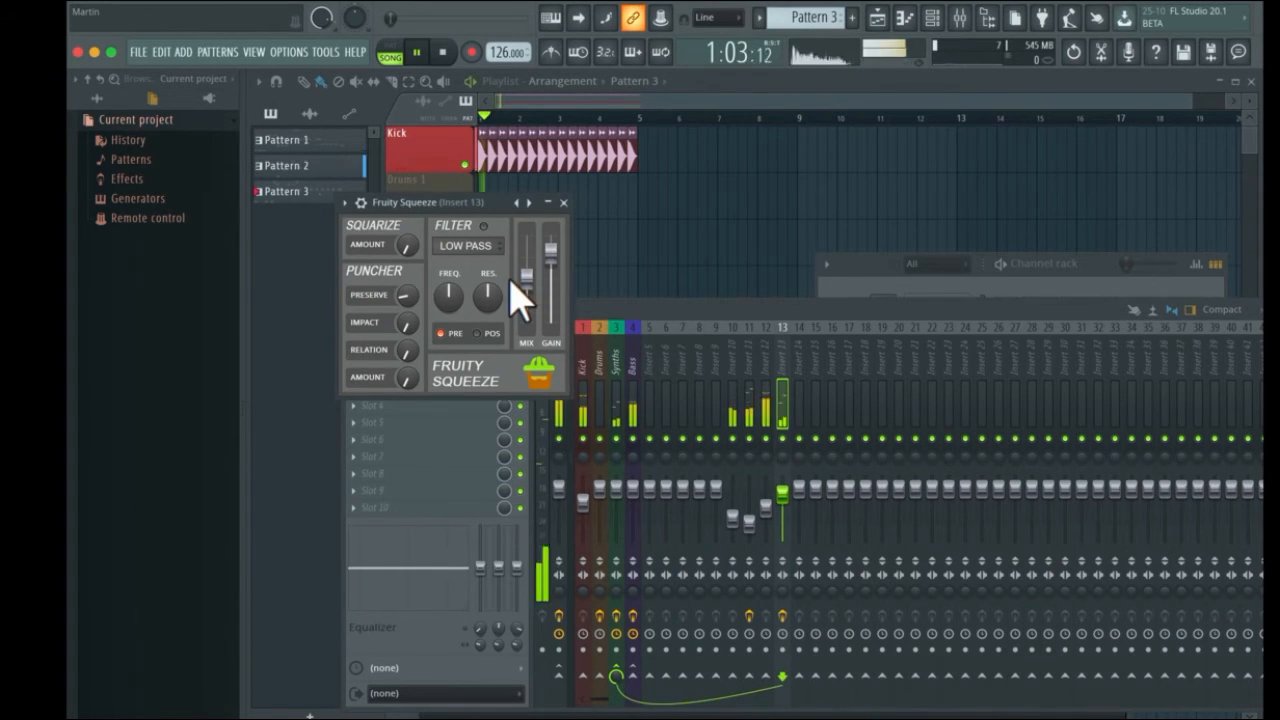
pyautogui.moveTo(407, 245); pyautogui.dragTo(407, 290)
pyautogui.click(529, 203)
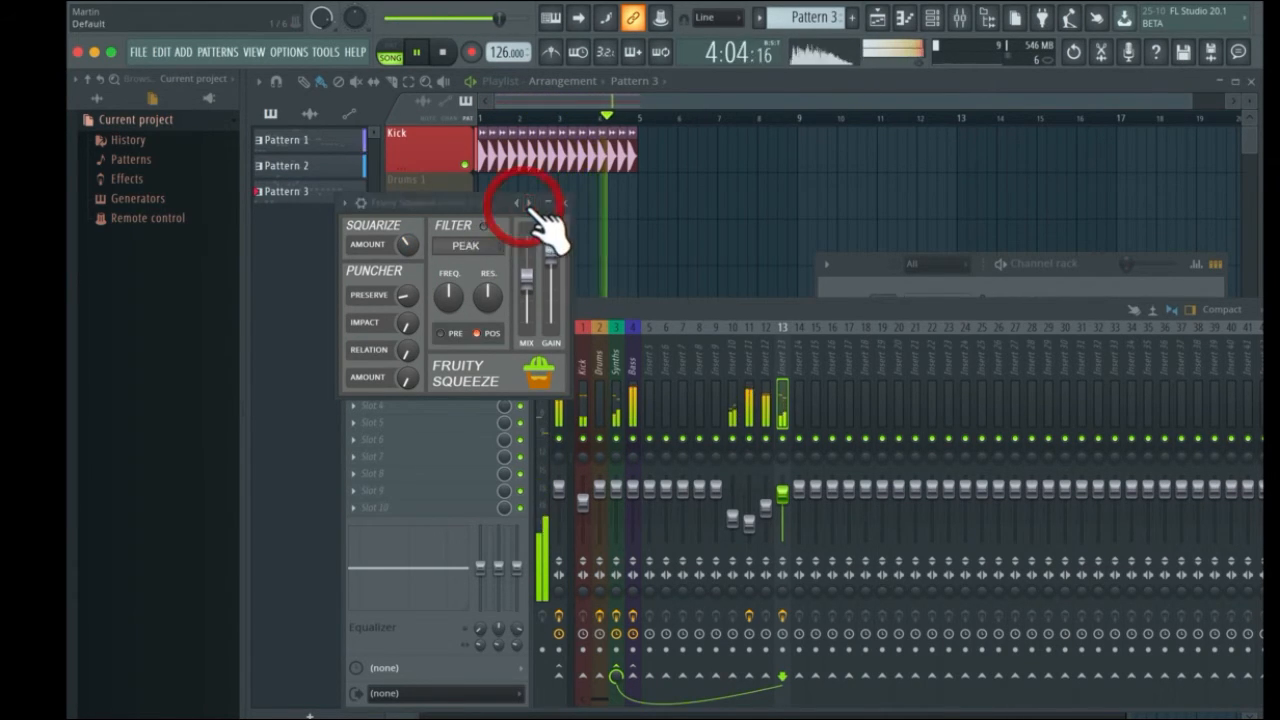
pyautogui.click(529, 203)
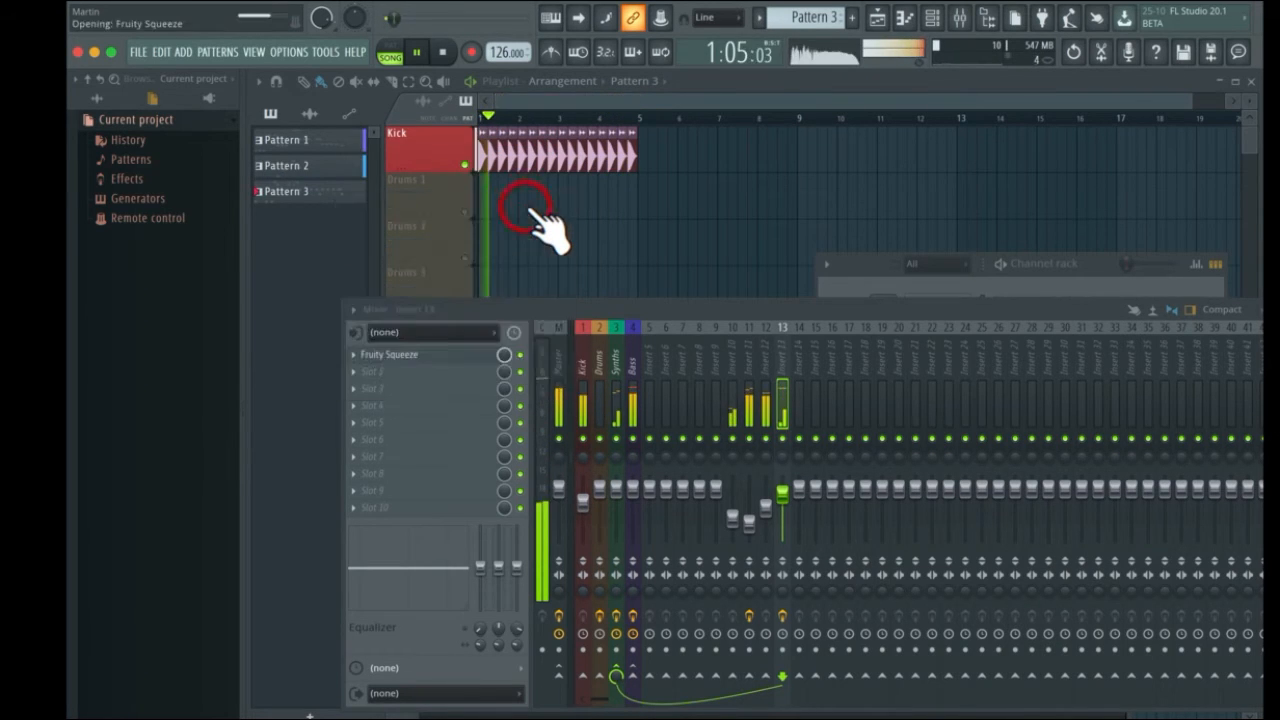
pyautogui.click(529, 203)
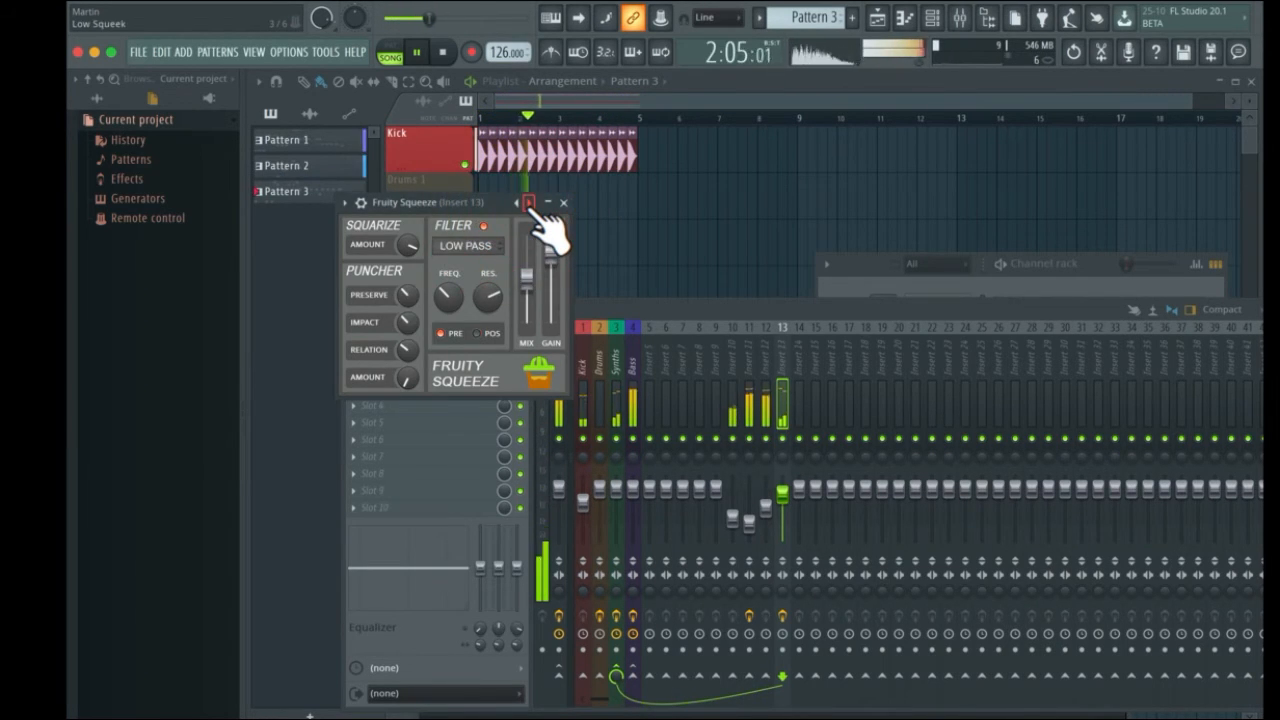
pyautogui.click(529, 203)
pyautogui.click(529, 203)
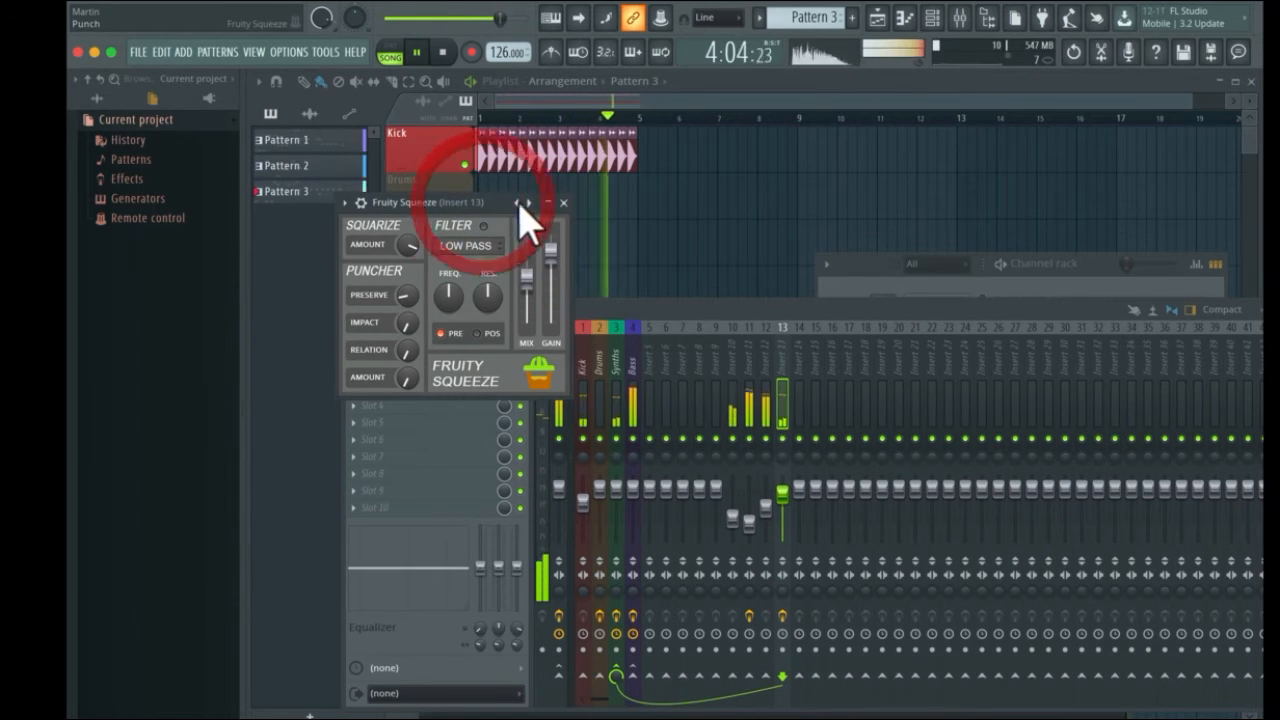
pyautogui.press('space')
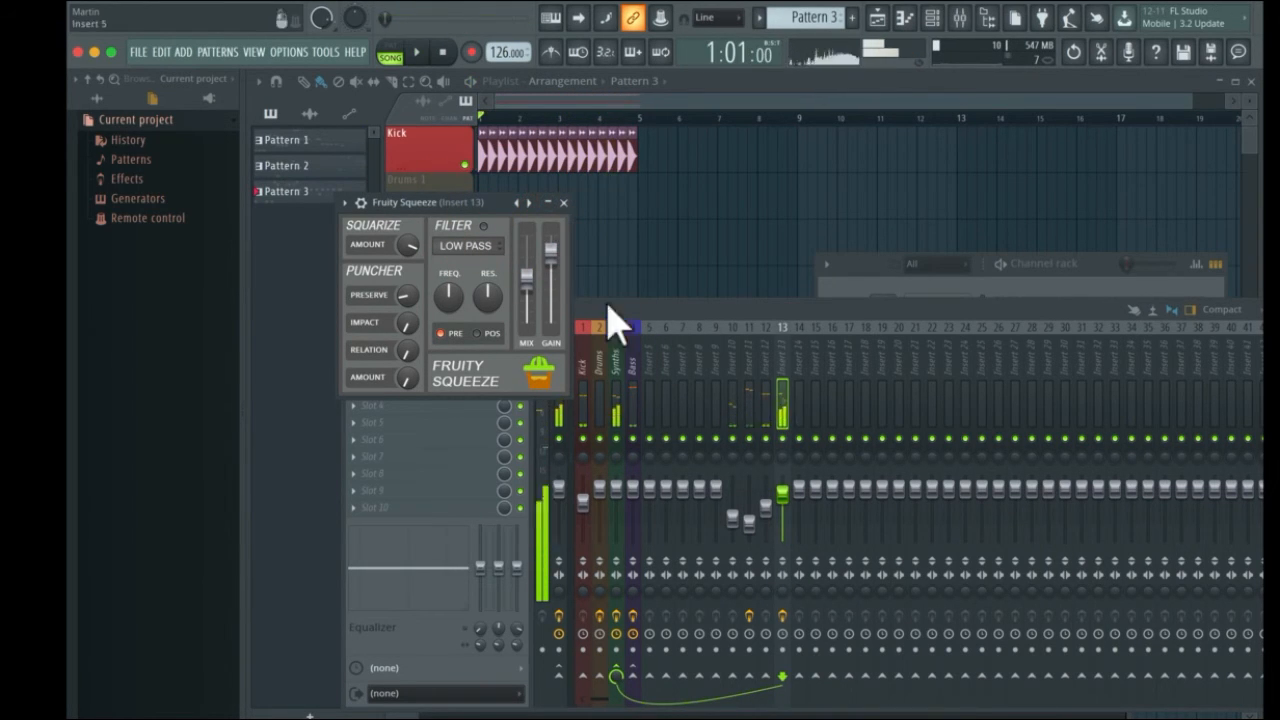
pyautogui.click(563, 203)
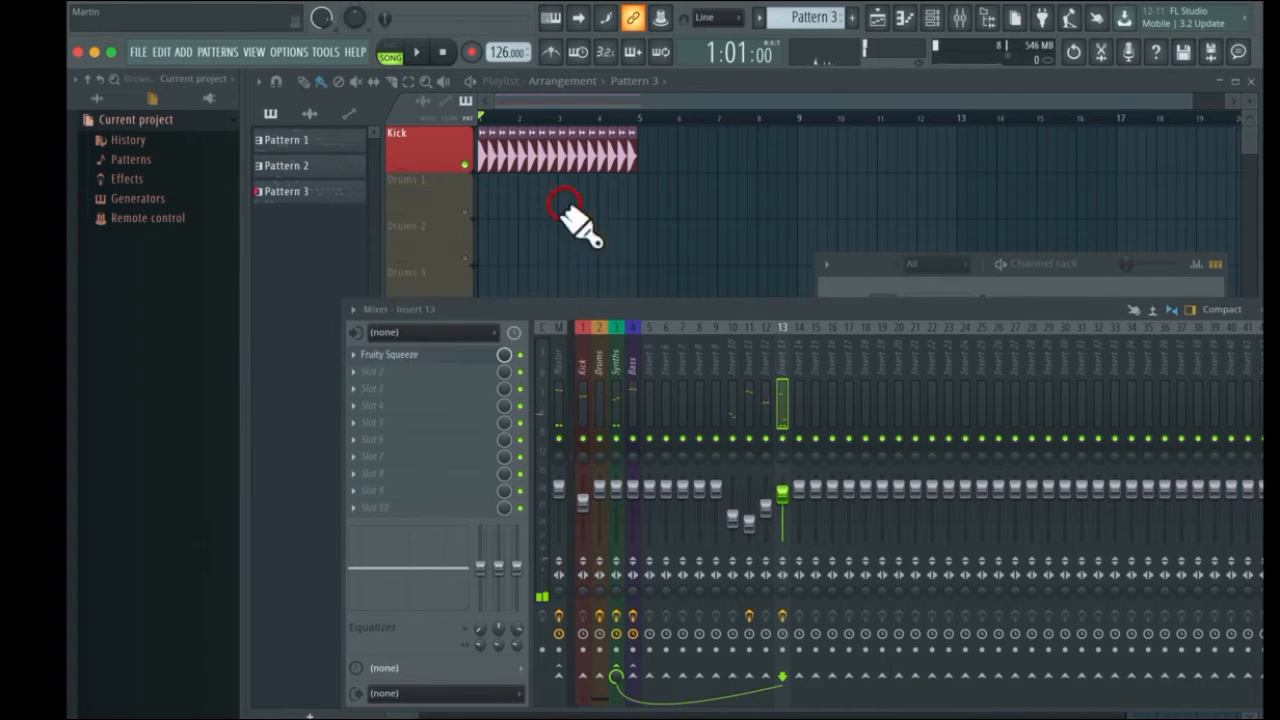
# Replace Fruity Squeeze in slot 1 of mixer track 13 with Fruity Fast Dist
pyautogui.rightClick(368, 357)
pyautogui.moveTo(372, 369)
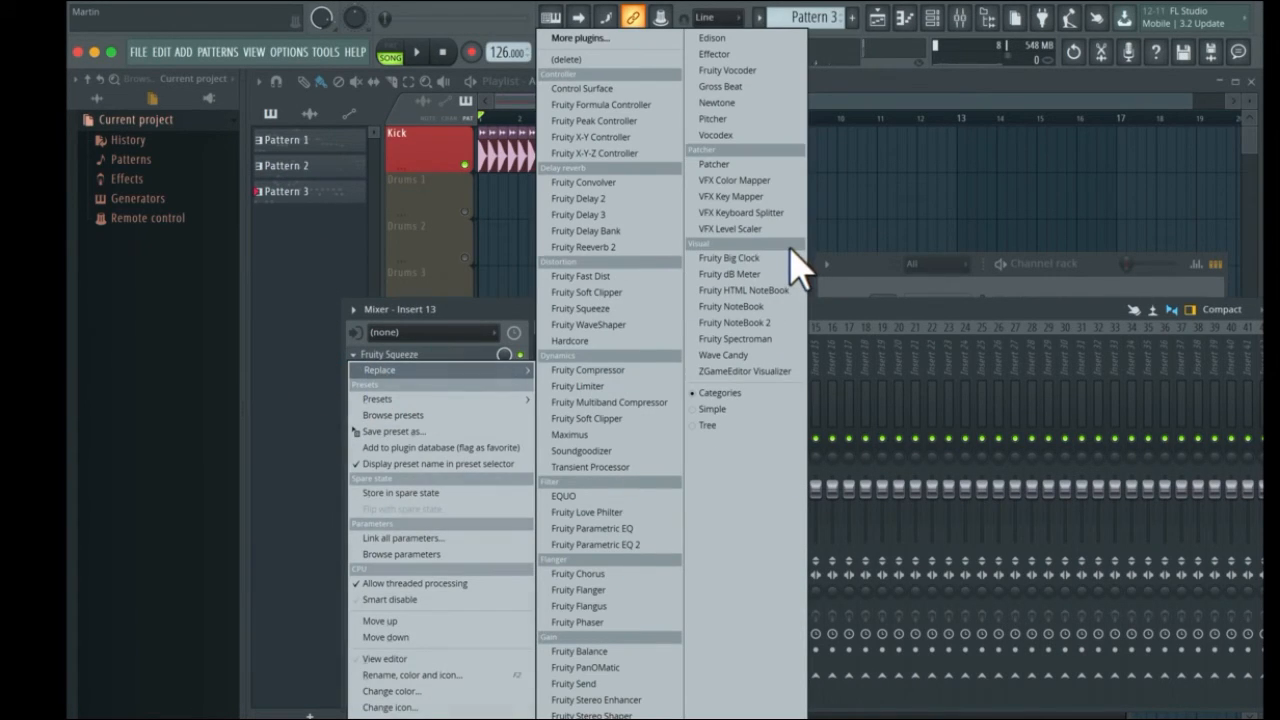
pyautogui.click(622, 277)
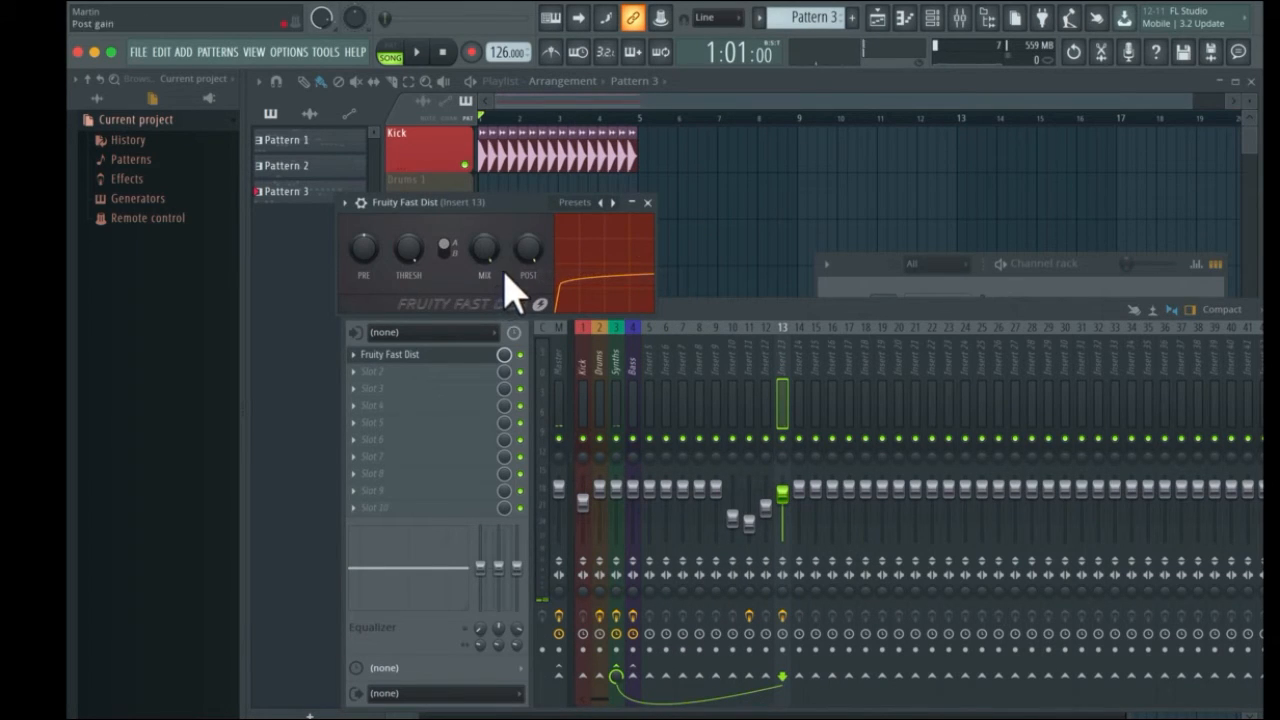
# Audition Fruity Fast Dist with the compressor preset during playback, return to the Default preset, and close the plugin with playback stopped
pyautogui.press('space')
pyautogui.click(613, 202)
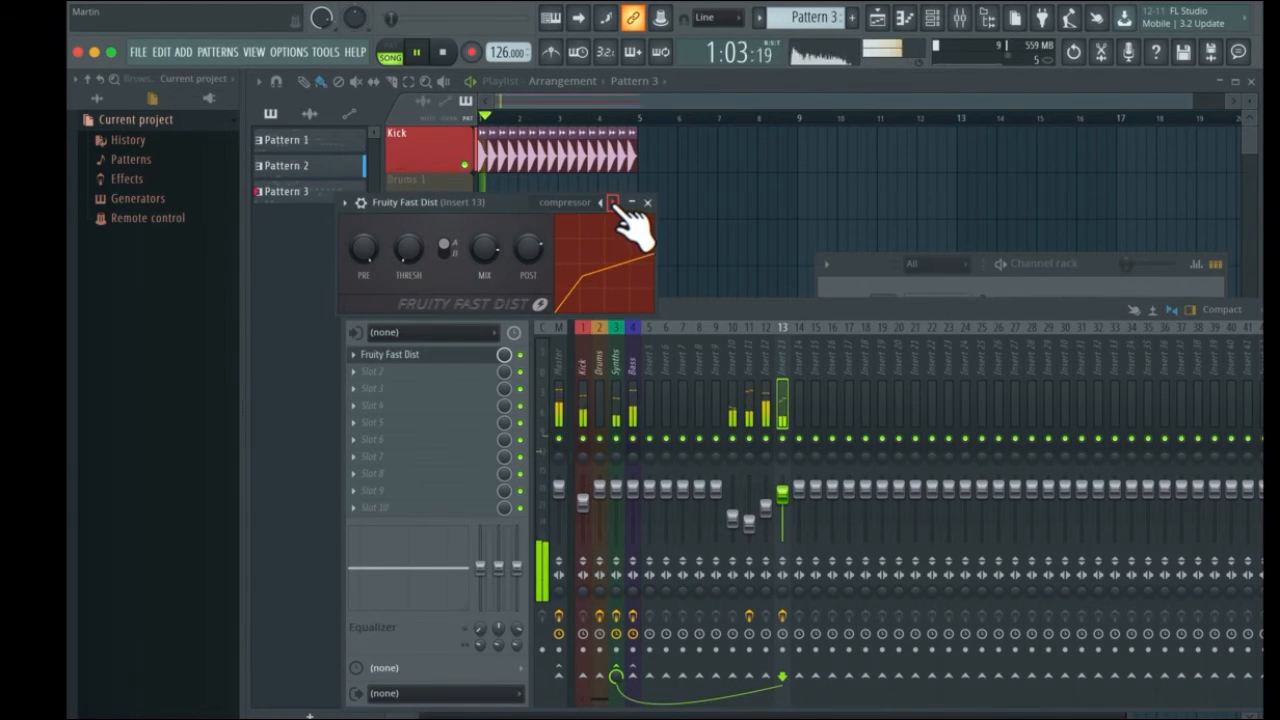
pyautogui.click(602, 203)
pyautogui.press('space')
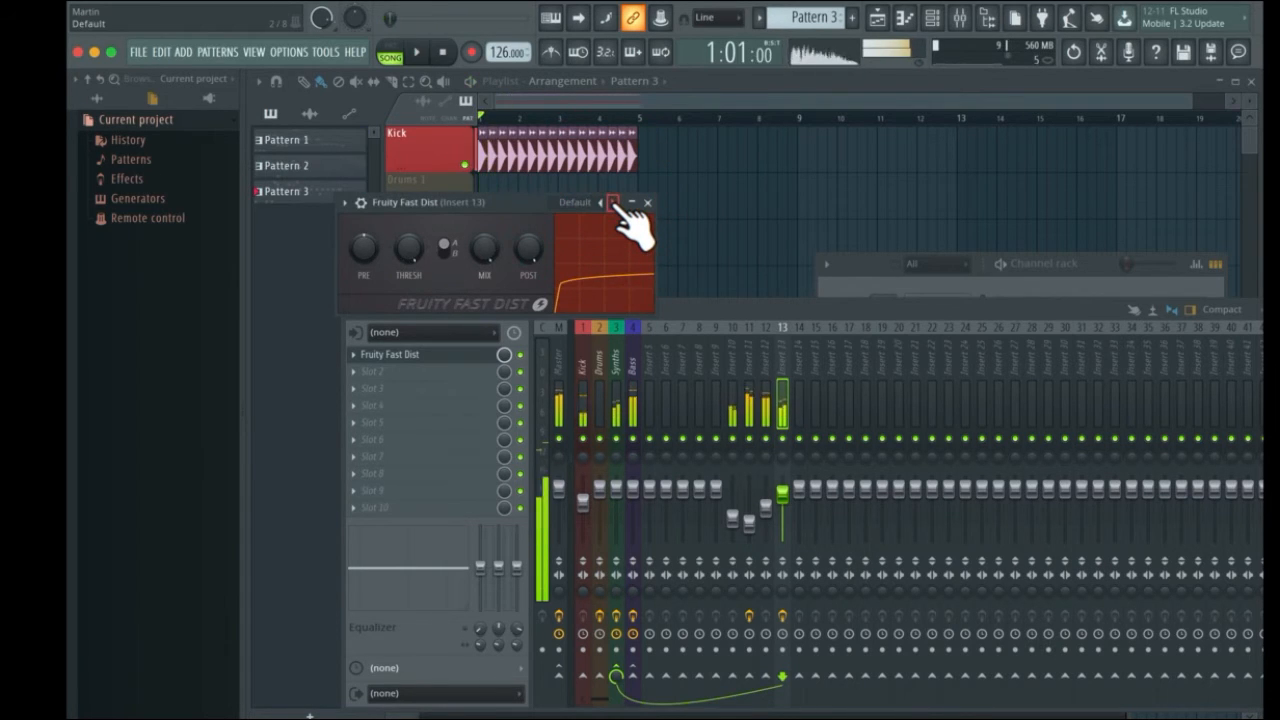
pyautogui.moveTo(498, 207); pyautogui.dragTo(496, 239)
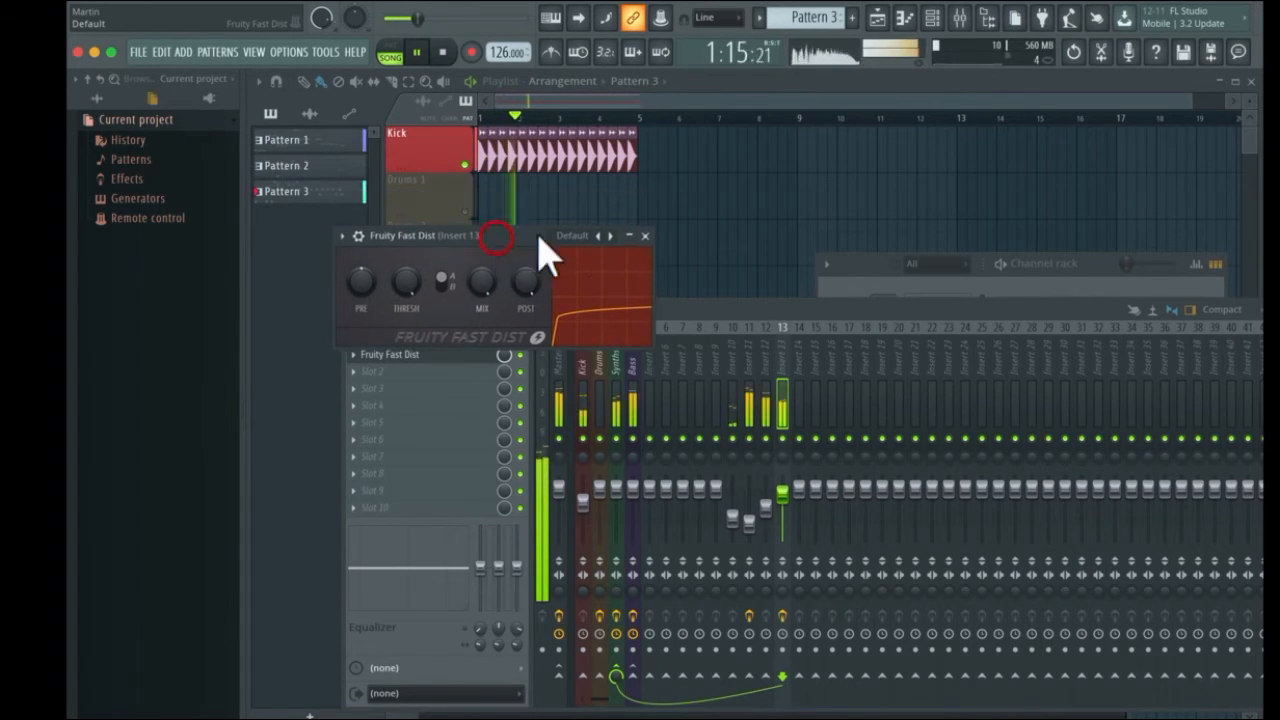
pyautogui.click(646, 232)
pyautogui.press('space')
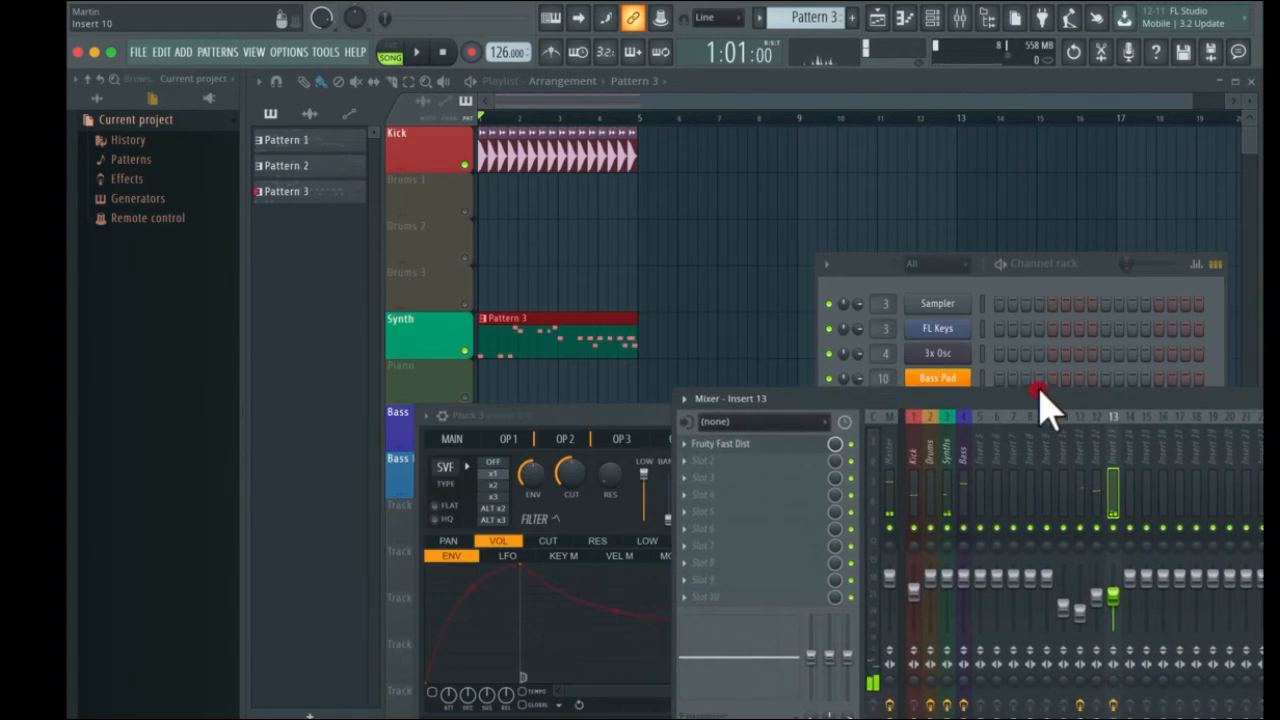
# Open Pattern 3's Pluck 3 melody from the playlist in the piano roll and bring its first bar into view
pyautogui.click(1043, 400)
pyautogui.doubleClick(543, 320)
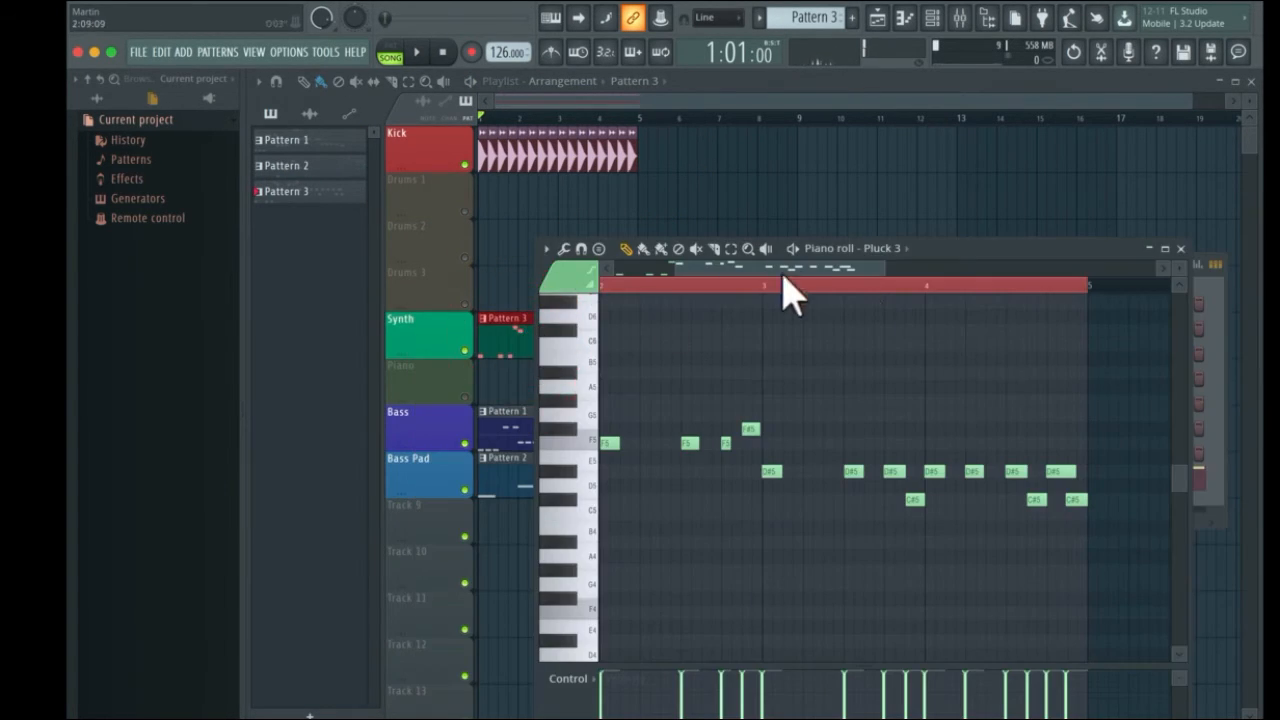
pyautogui.moveTo(960, 265); pyautogui.dragTo(914, 100)
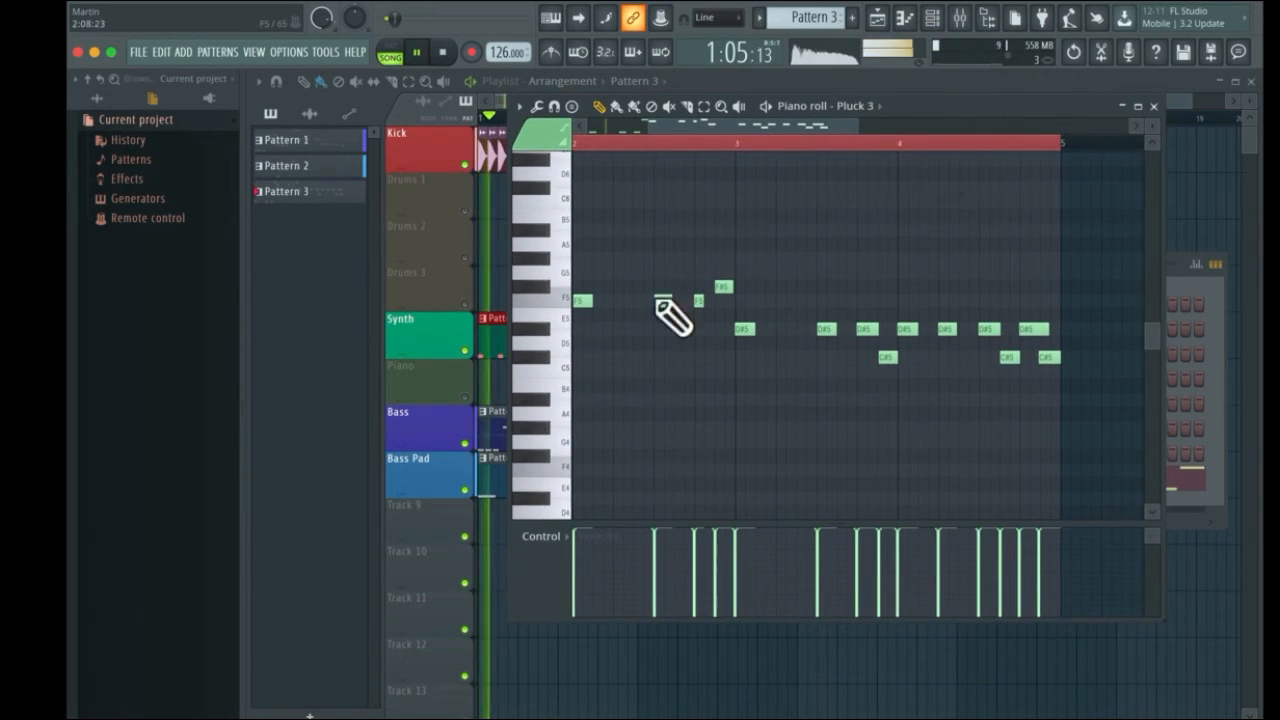
pyautogui.moveTo(700, 124); pyautogui.dragTo(529, 127)
# Replay the opening of the song several times to judge the A#4 notes in the melody's first bar
pyautogui.press('space')
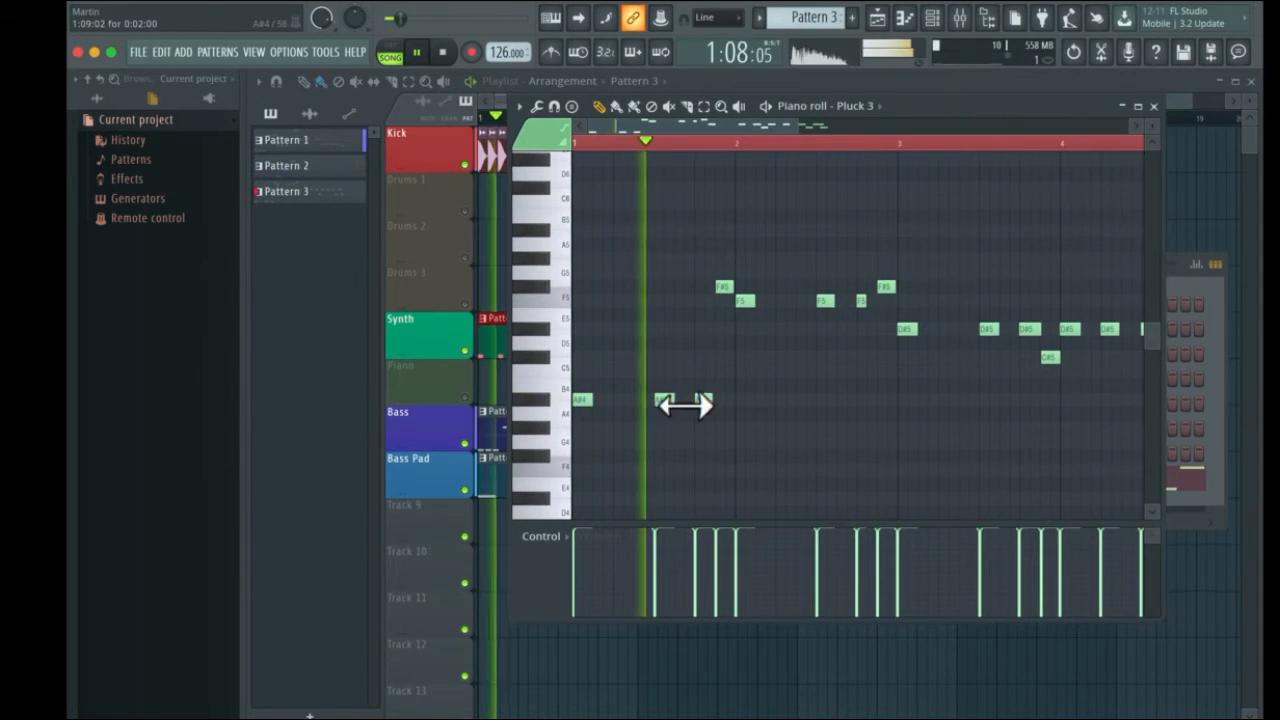
pyautogui.press('space')
pyautogui.press('space')
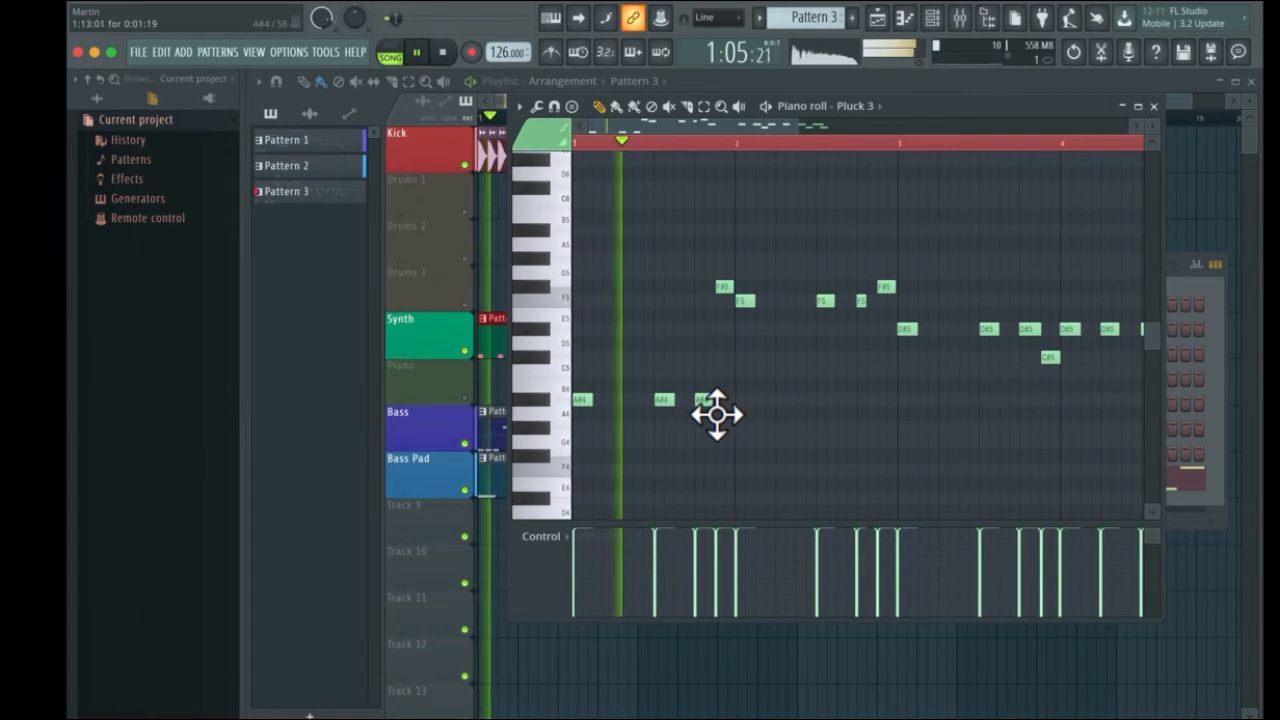
pyautogui.press('space')
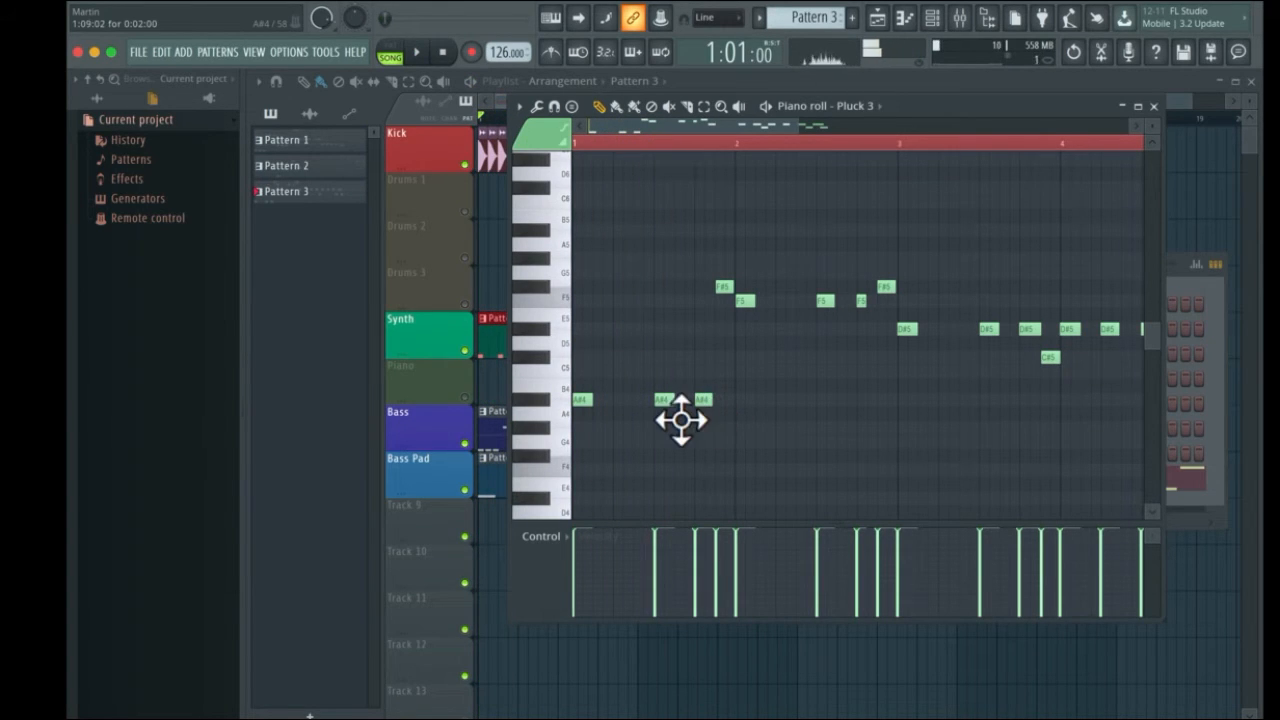
pyautogui.press('space')
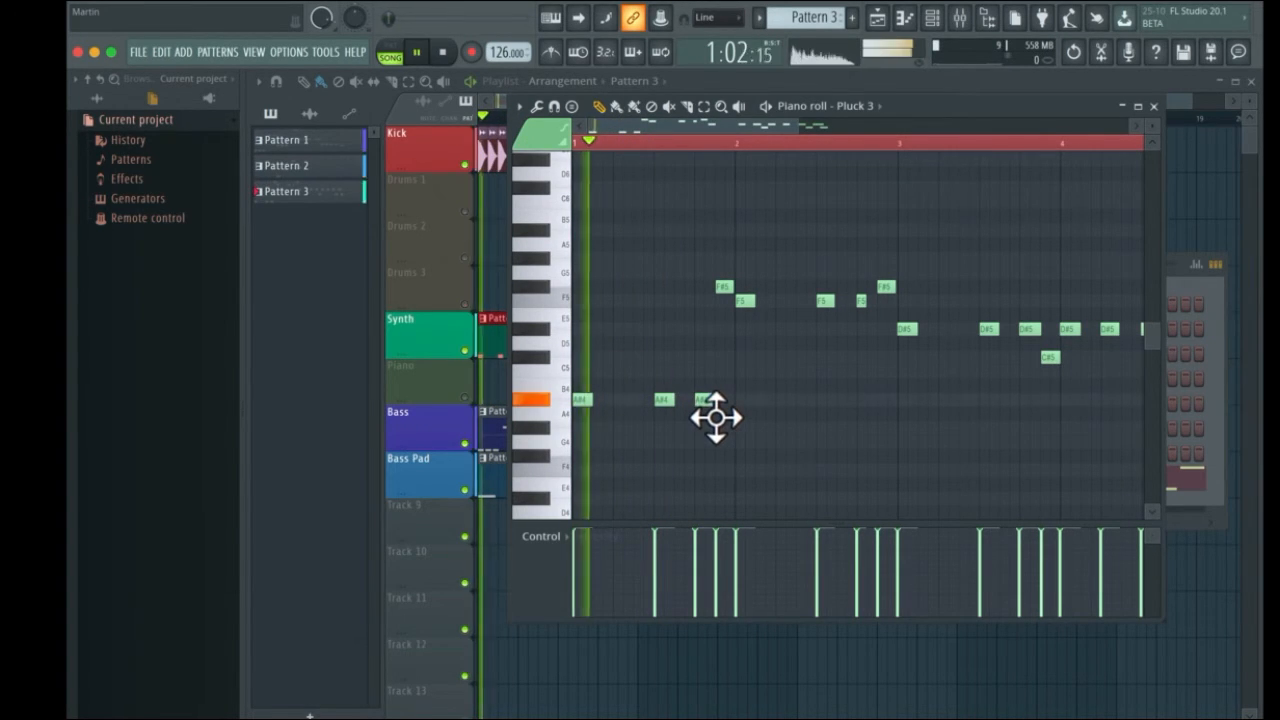
pyautogui.press('space')
# Try the third A#4 note in bar 1 slightly further along, delete it, and play the song again
pyautogui.moveTo(718, 417); pyautogui.dragTo(737, 417)
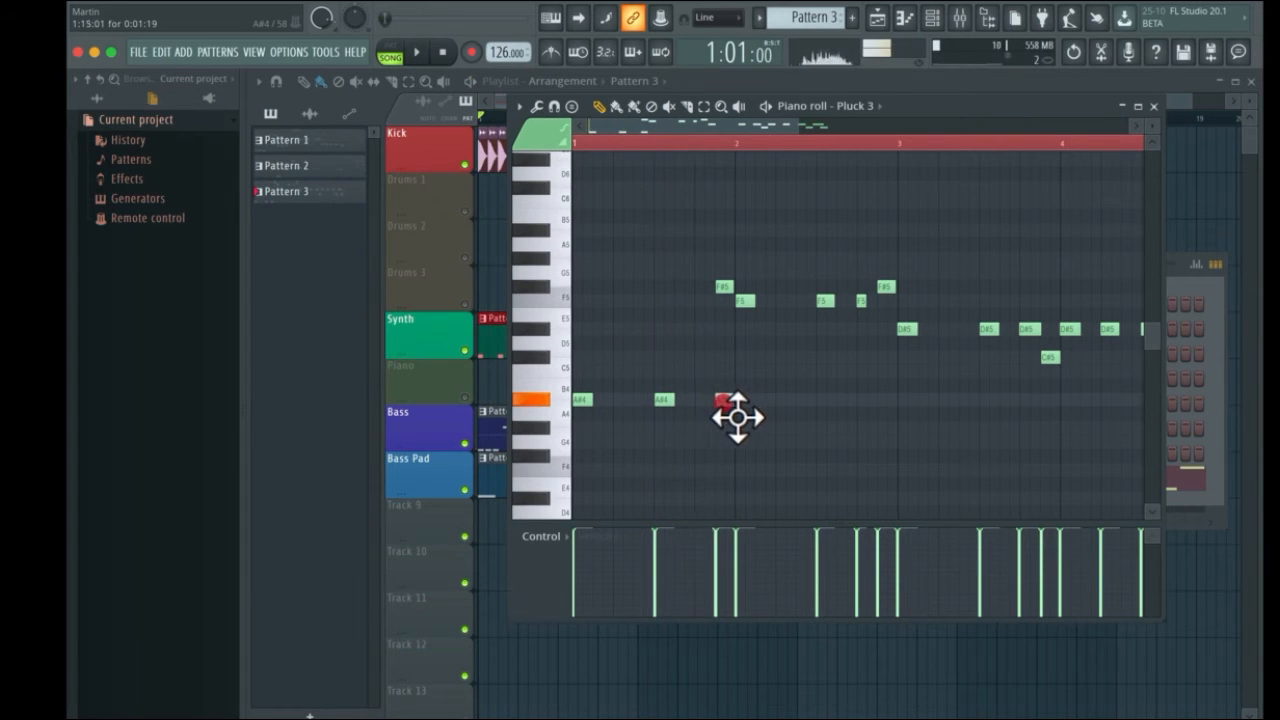
pyautogui.rightClick(716, 401)
pyautogui.press('space')
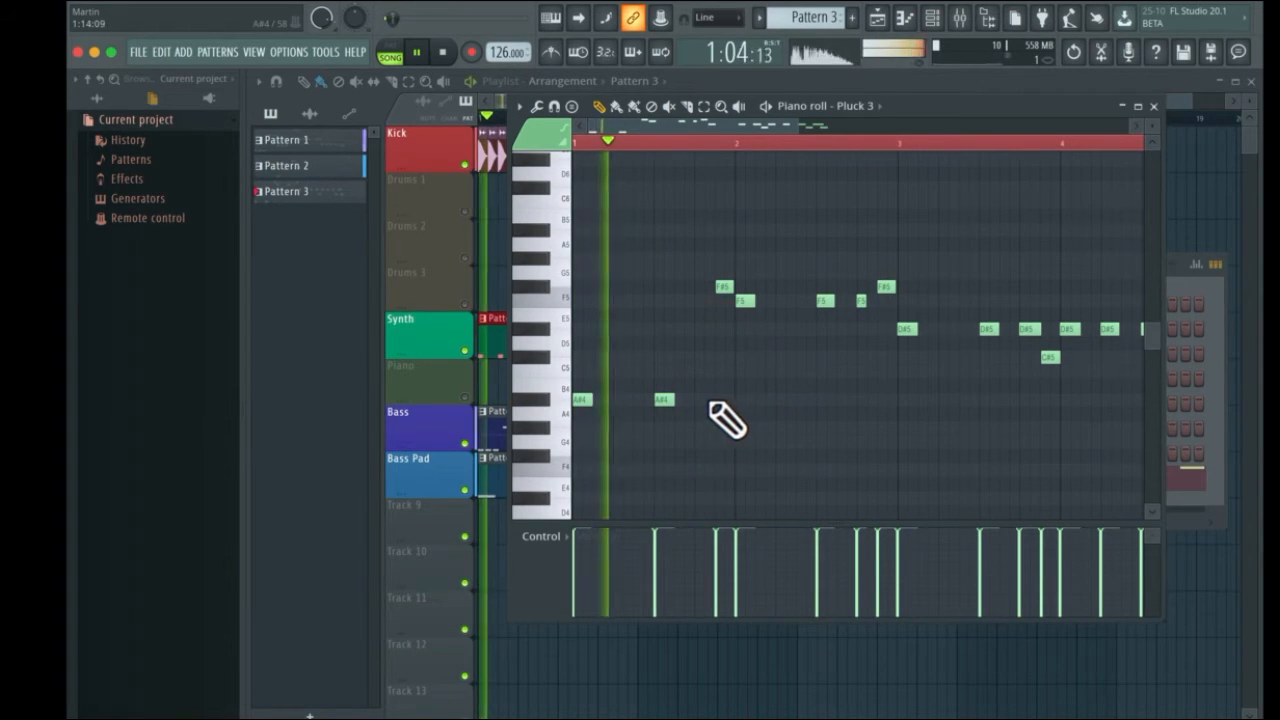
# Try earlier positions in bar 1 for the F#5 note just before bar 2, checking the timing against the reference in Spotify
pyautogui.press('space')
pyautogui.click(721, 286)
pyautogui.press('space')
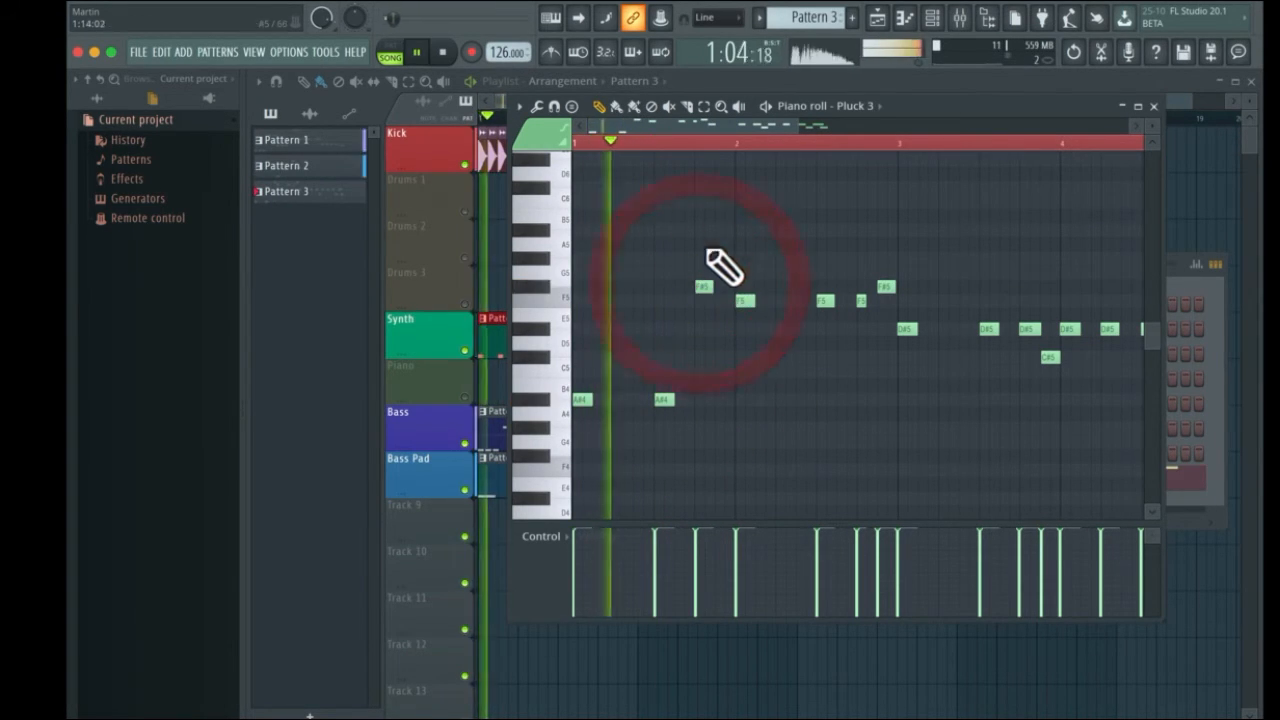
pyautogui.press('space')
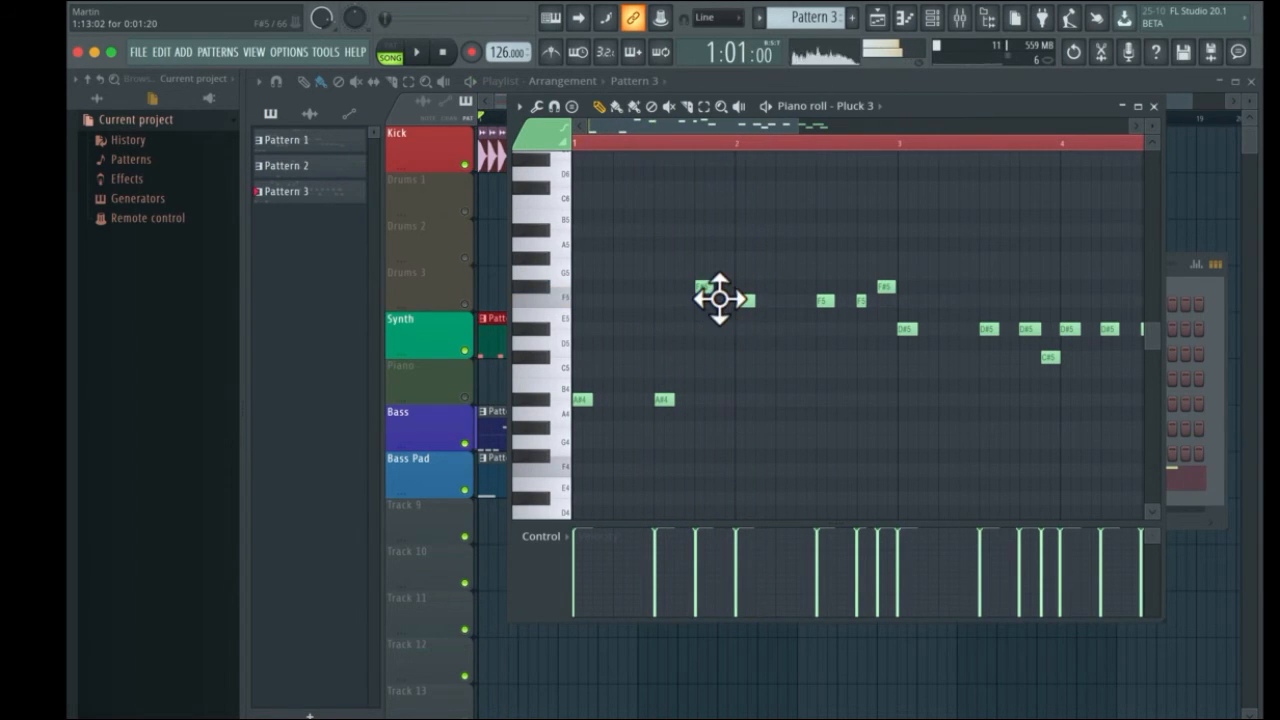
pyautogui.press('space')
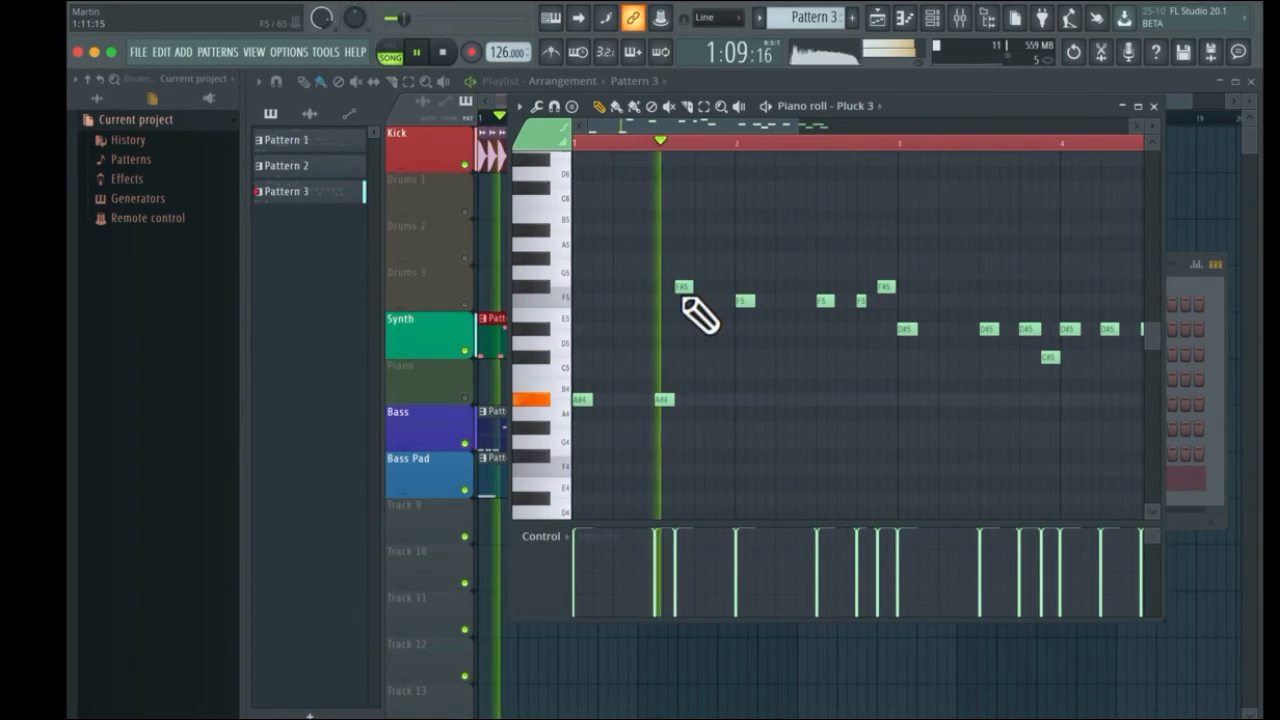
pyautogui.press('space')
pyautogui.press('space')
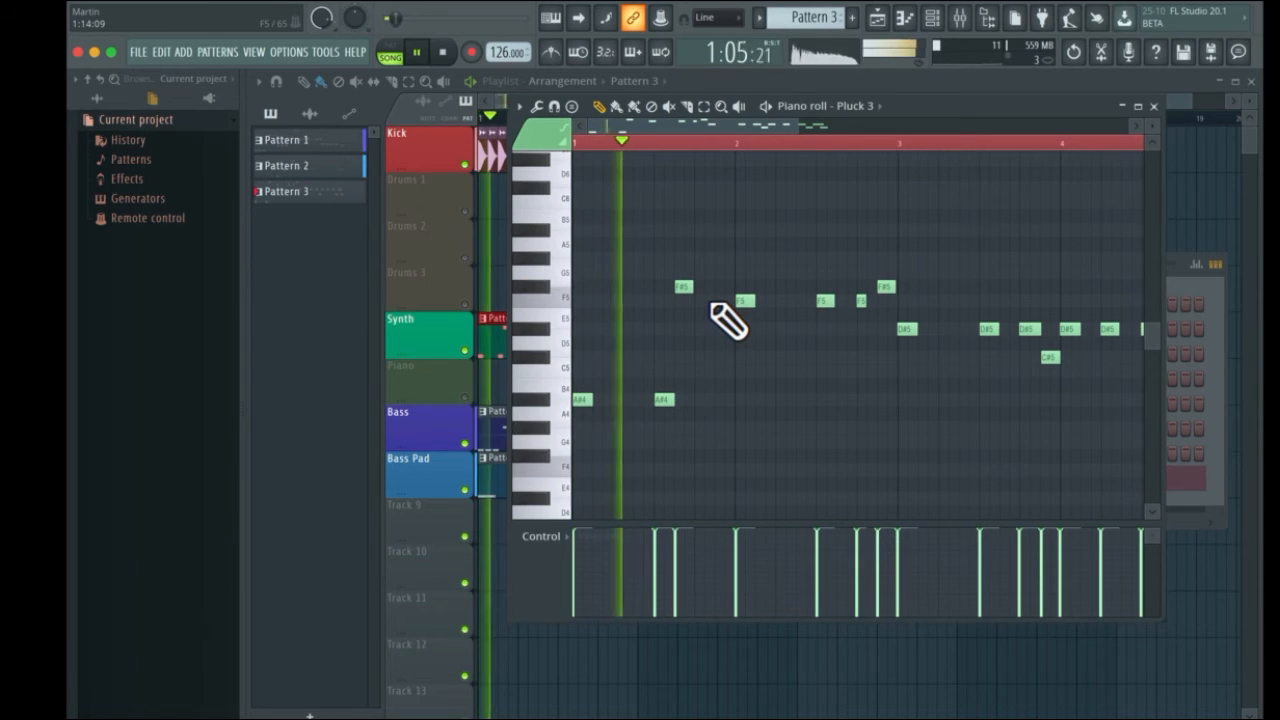
pyautogui.press('space')
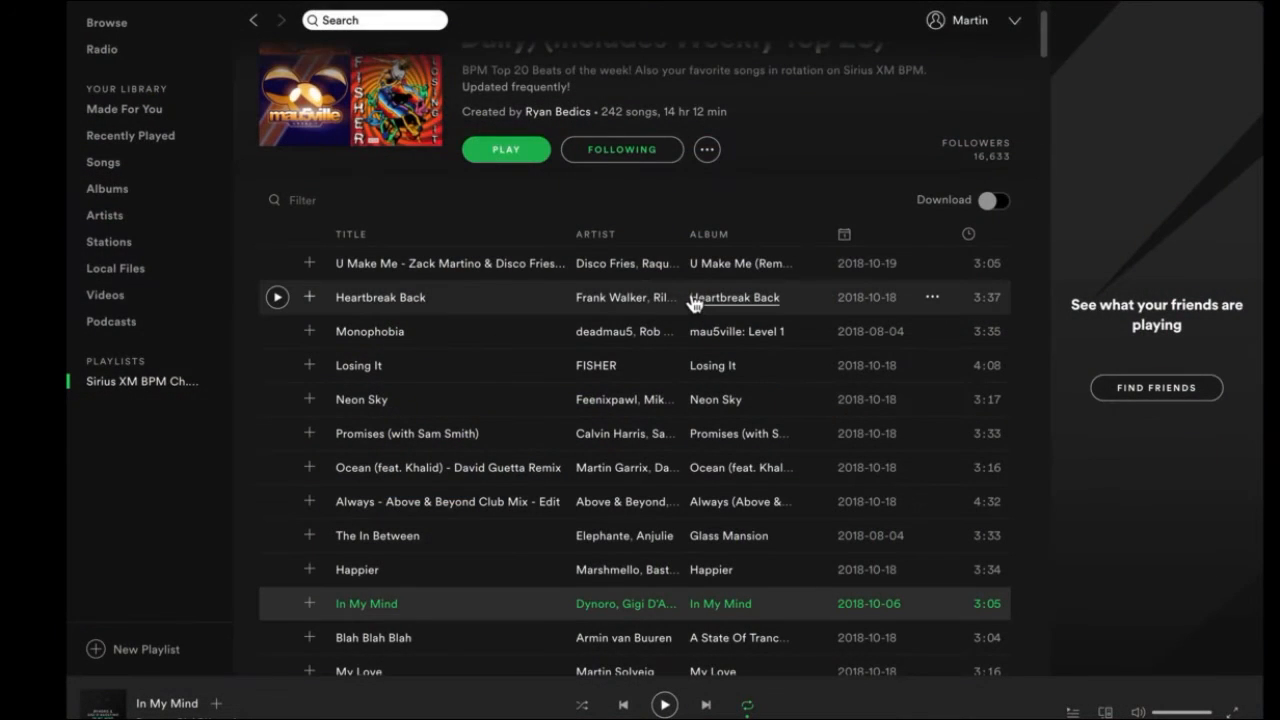
pyautogui.press('space')
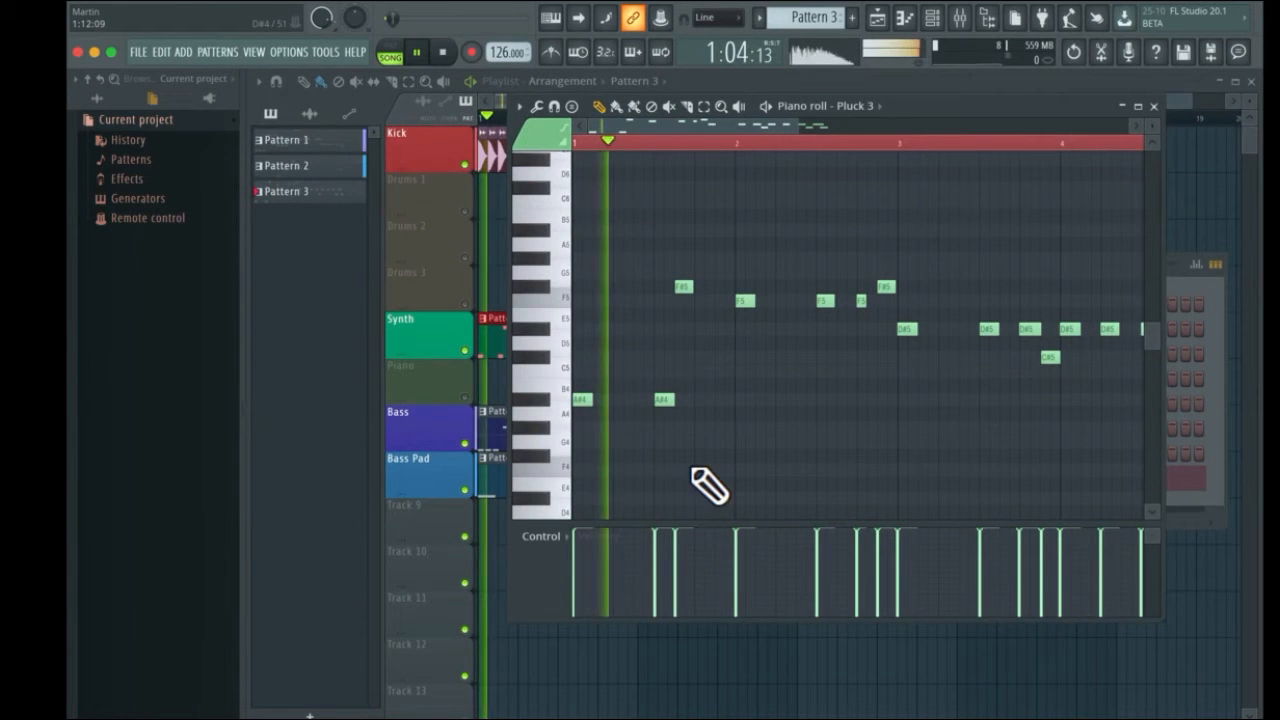
pyautogui.press('space')
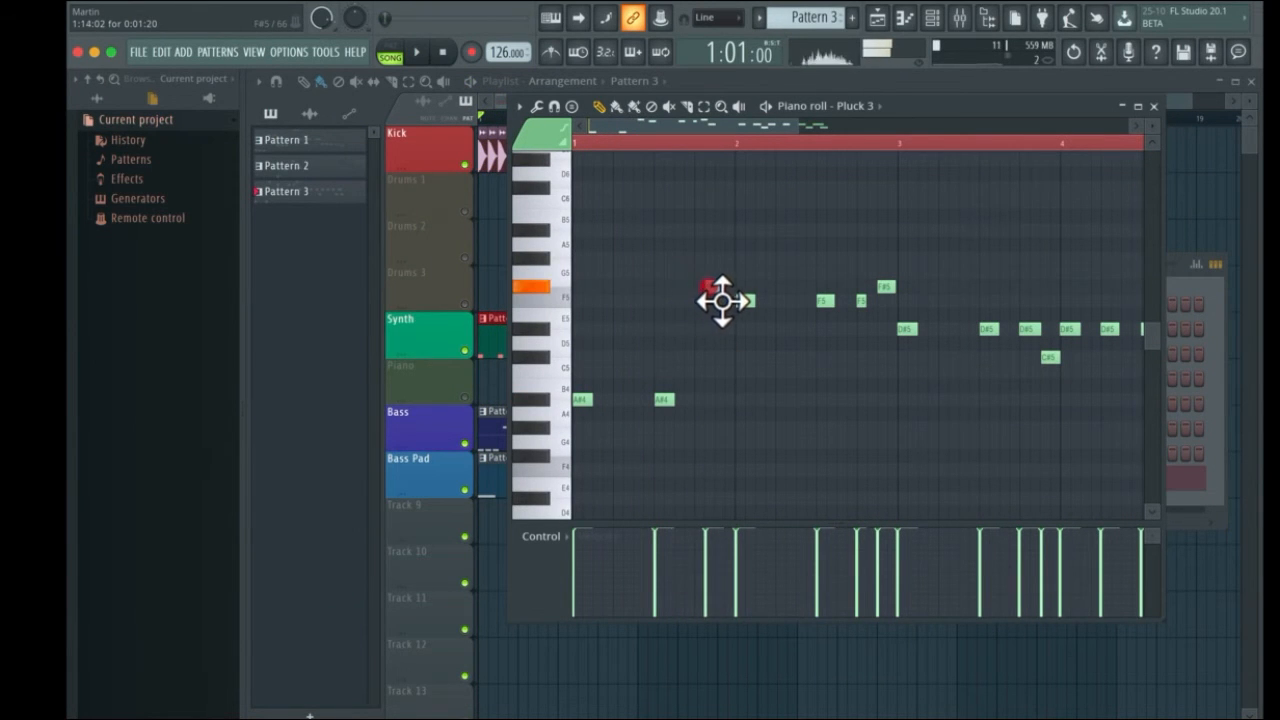
# Add an A#4 note on beat 4 of bar 1, just before the F#5 note, and audition the melody
pyautogui.press('space')
pyautogui.click(700, 399)
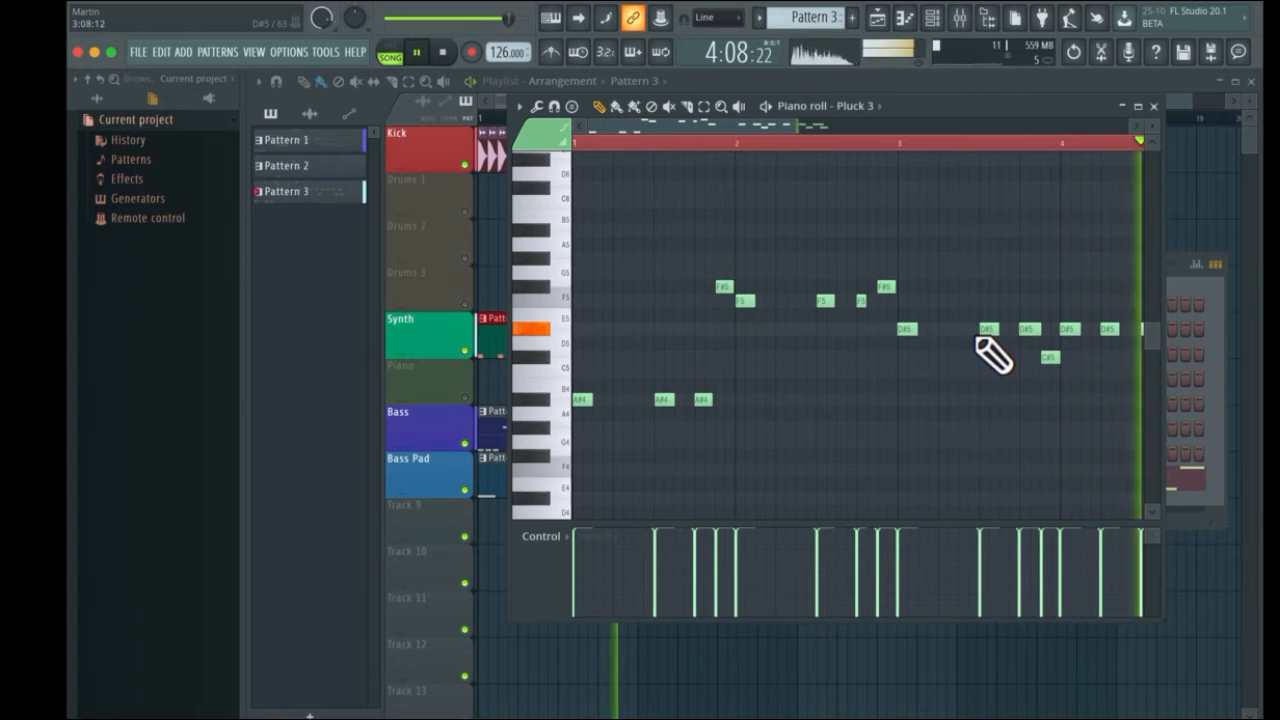
pyautogui.press('space')
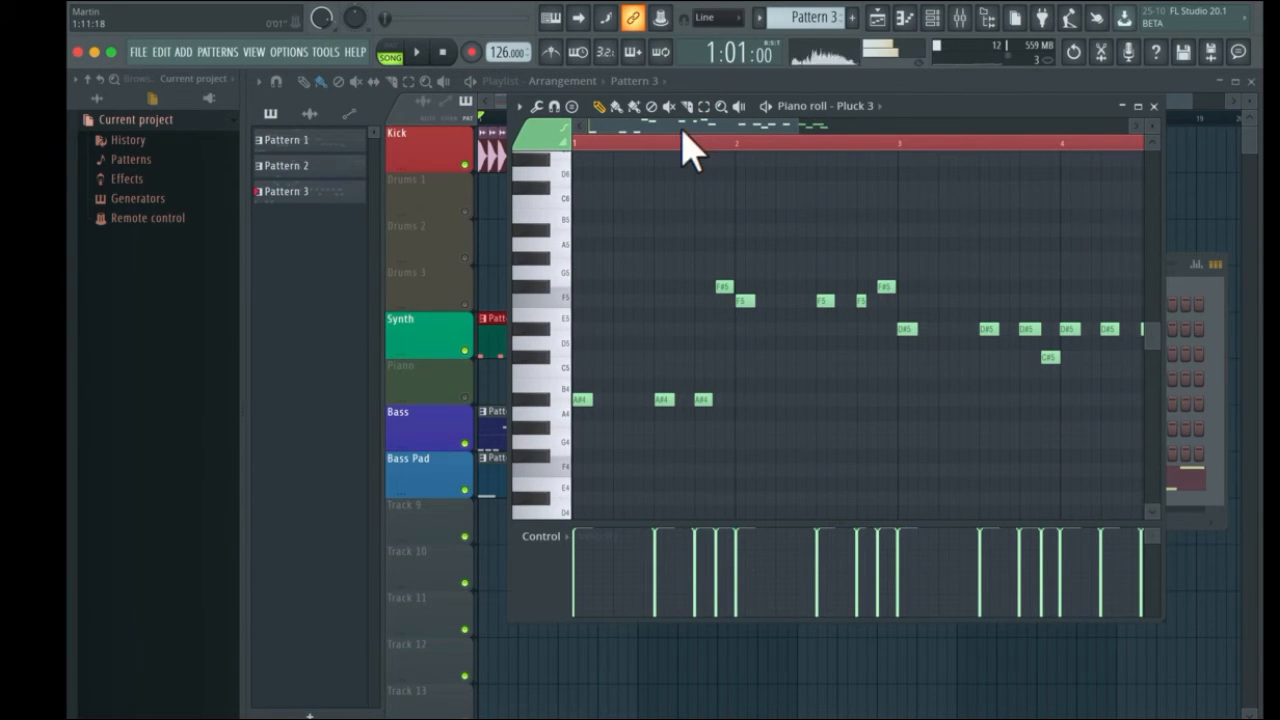
# Audition the melody from the end of bar 2 and add two C#5 notes between the D#5 notes in bar 4
pyautogui.moveTo(682, 130); pyautogui.dragTo(749, 136)
pyautogui.click(660, 146)
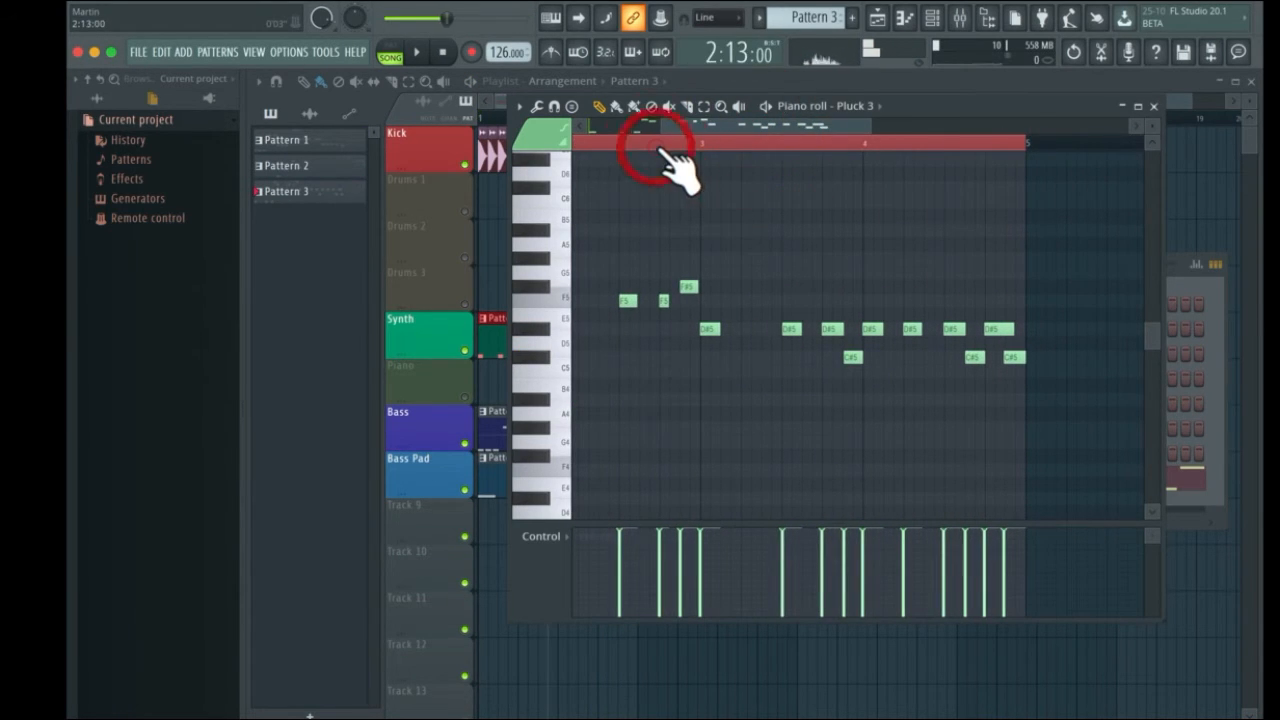
pyautogui.press('space')
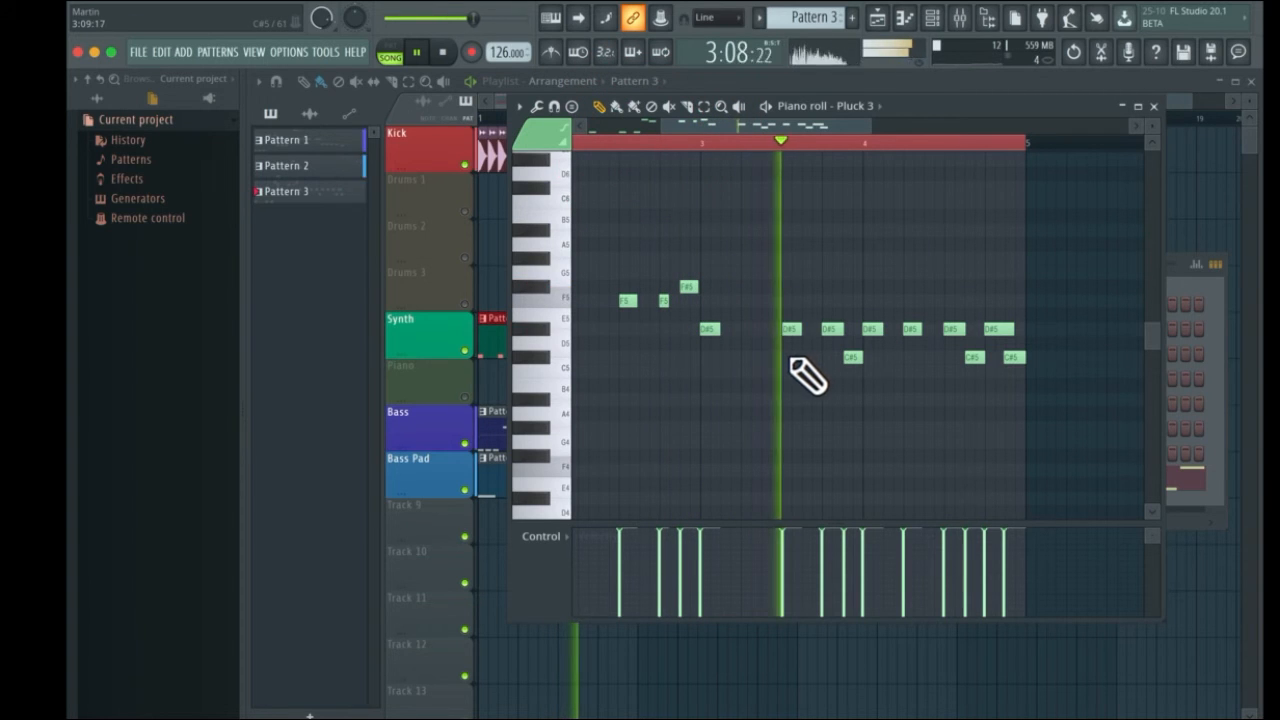
pyautogui.press('space')
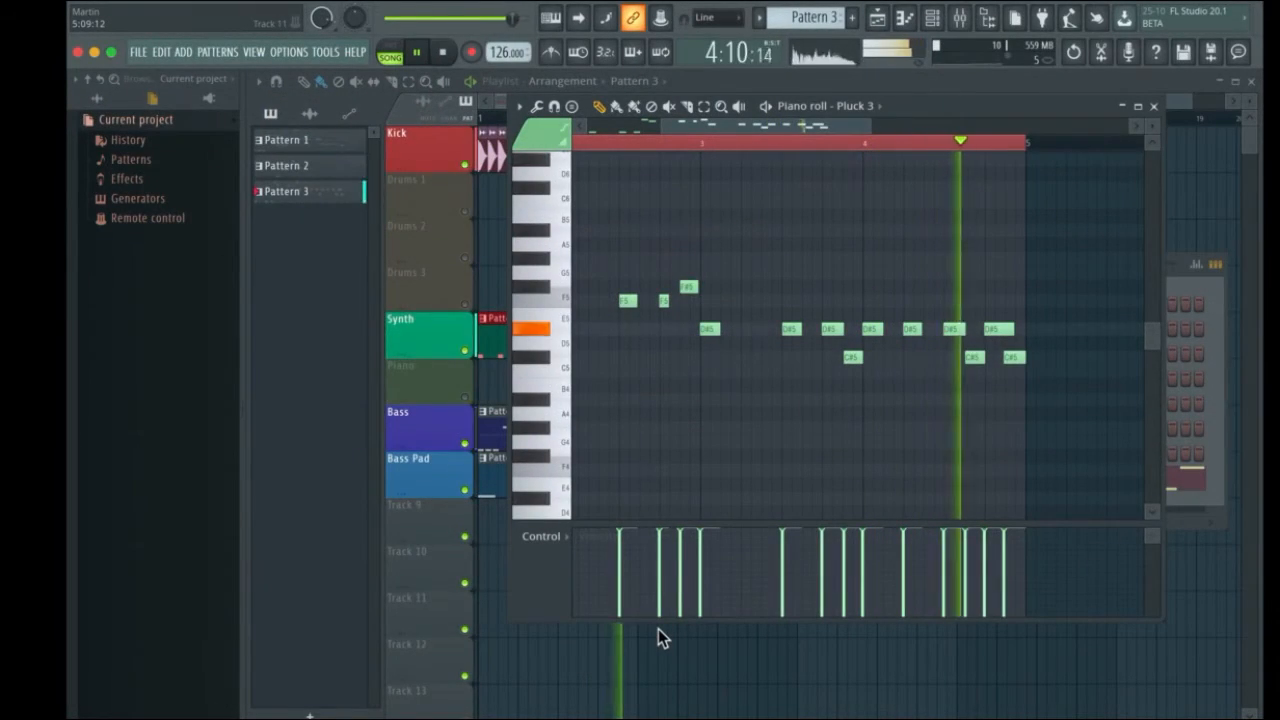
pyautogui.press('space')
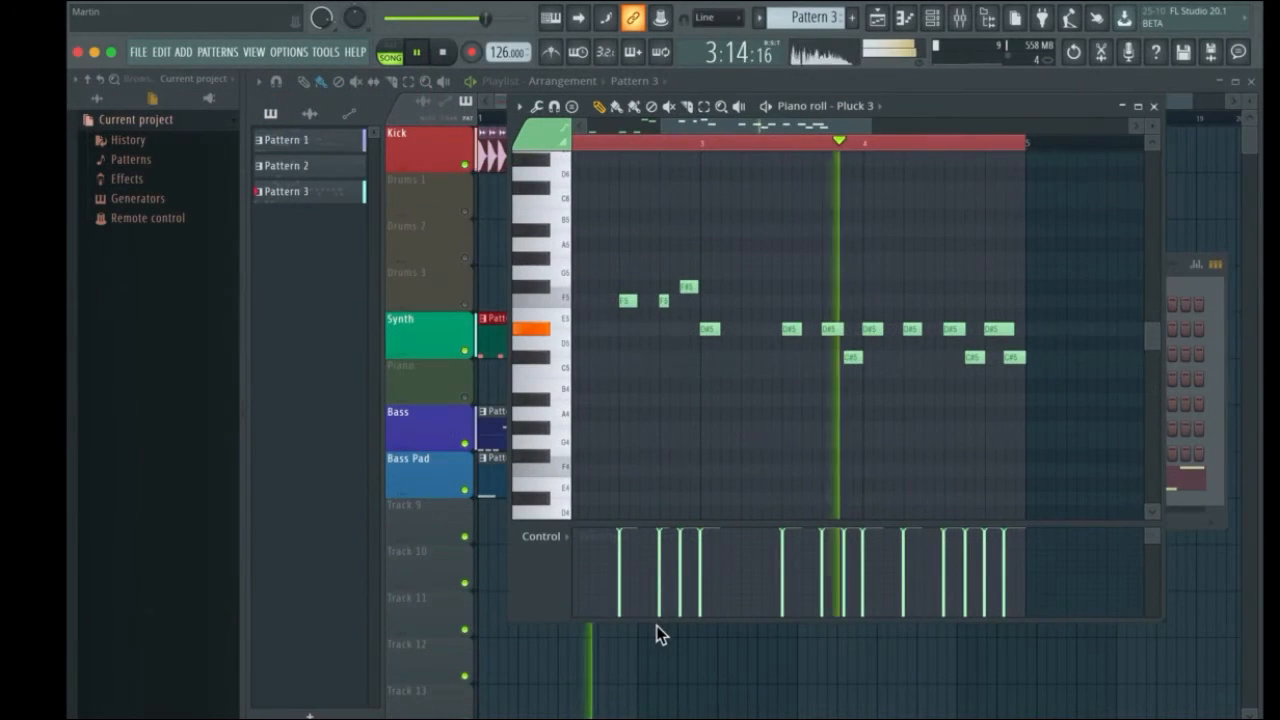
pyautogui.press('space')
pyautogui.click(885, 357)
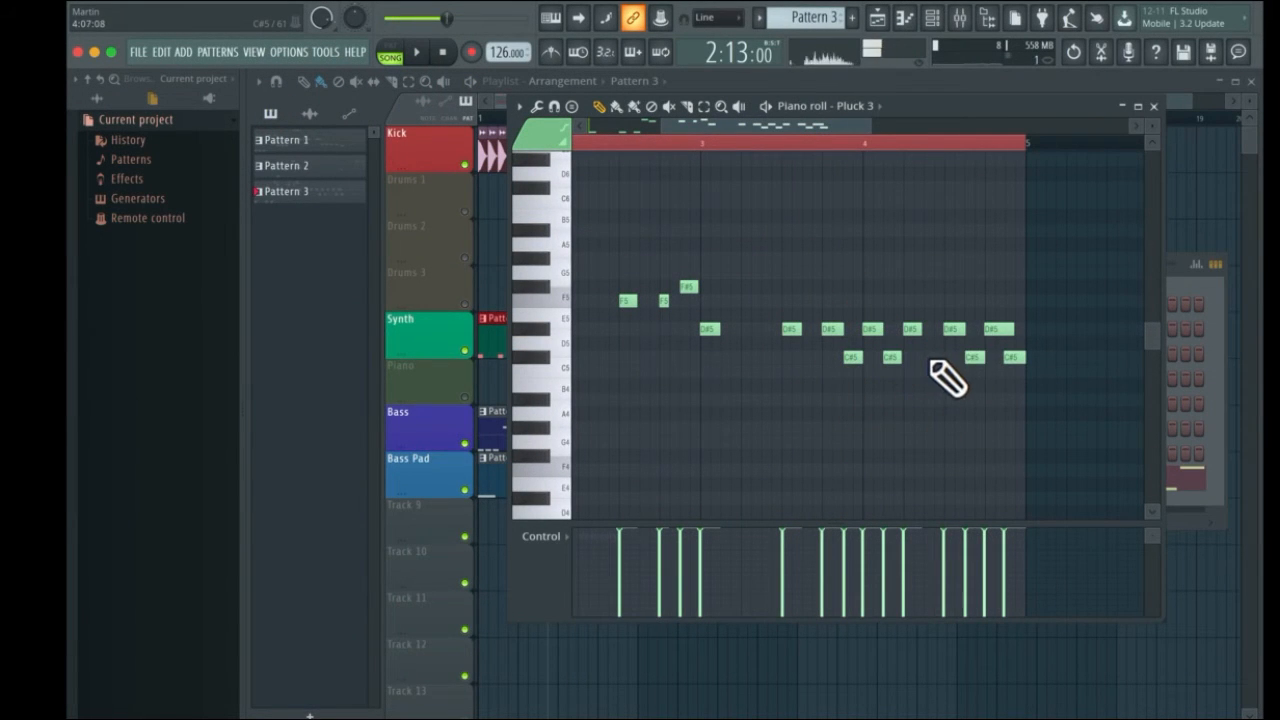
pyautogui.click(931, 357)
# Replay the phrase from bar 3, remove the earlier of the two added C#5 notes in bar 4, and close the piano roll
pyautogui.click(748, 142)
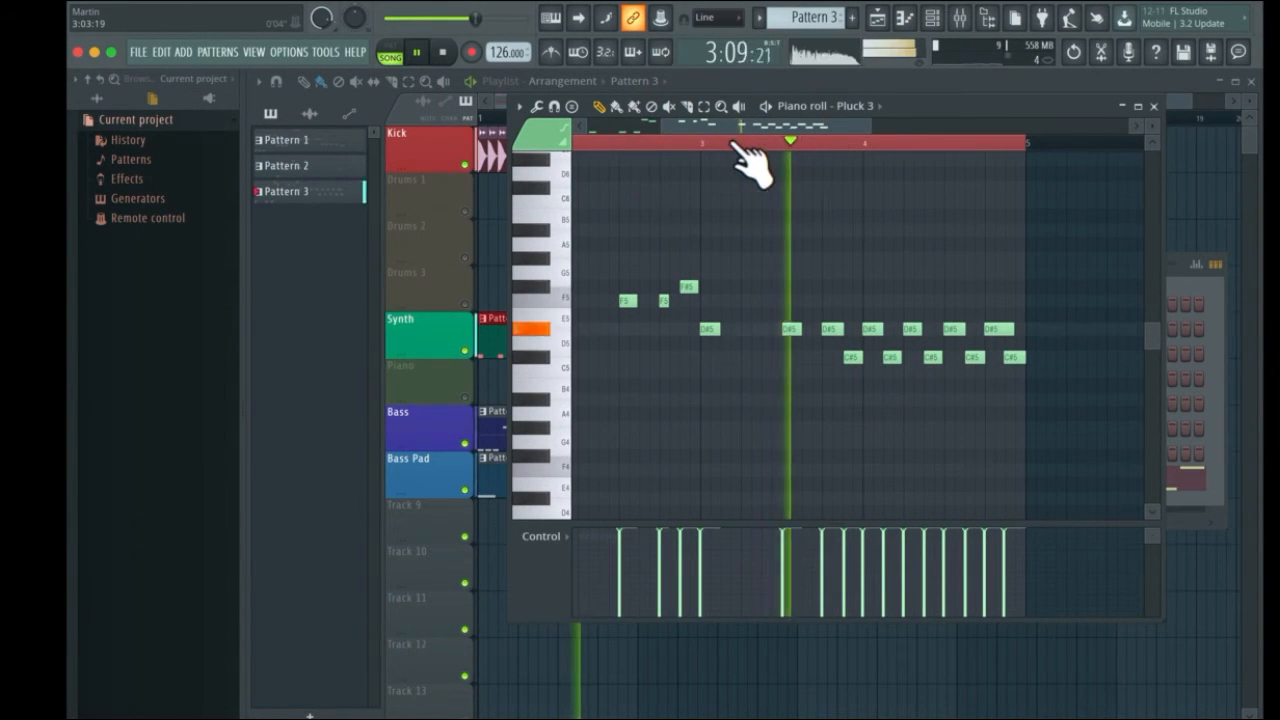
pyautogui.press('space')
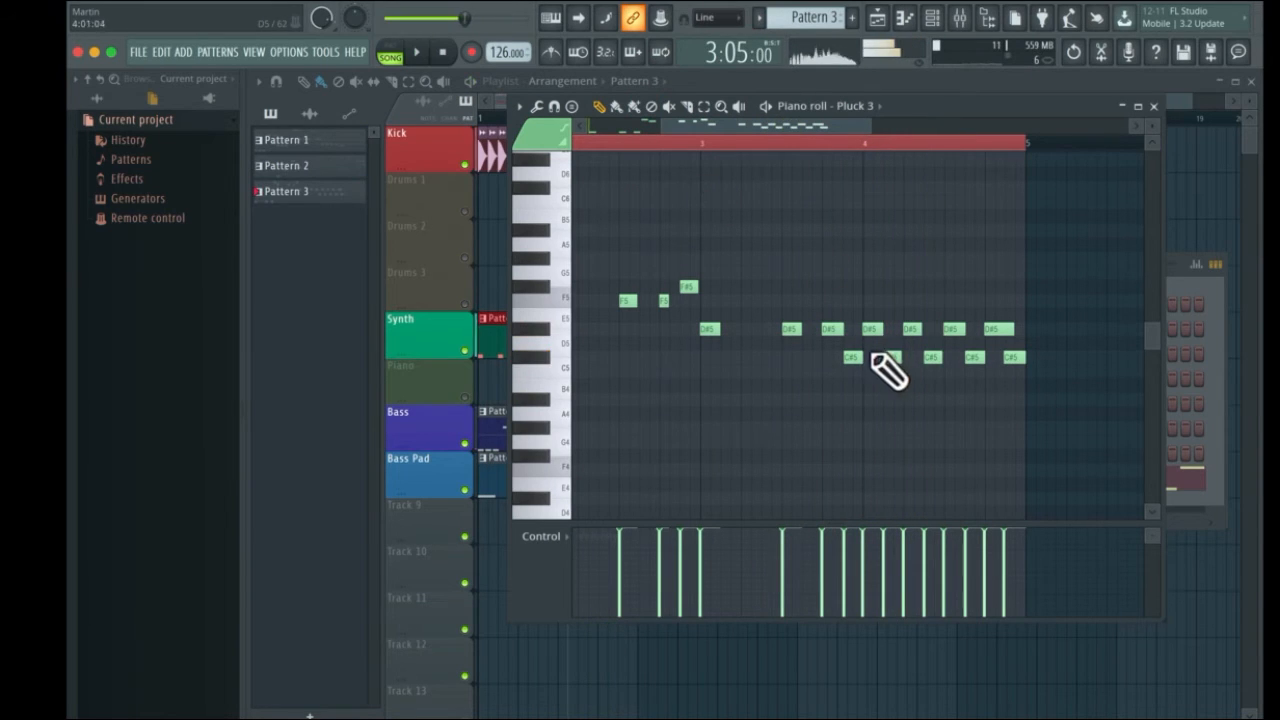
pyautogui.click(808, 143)
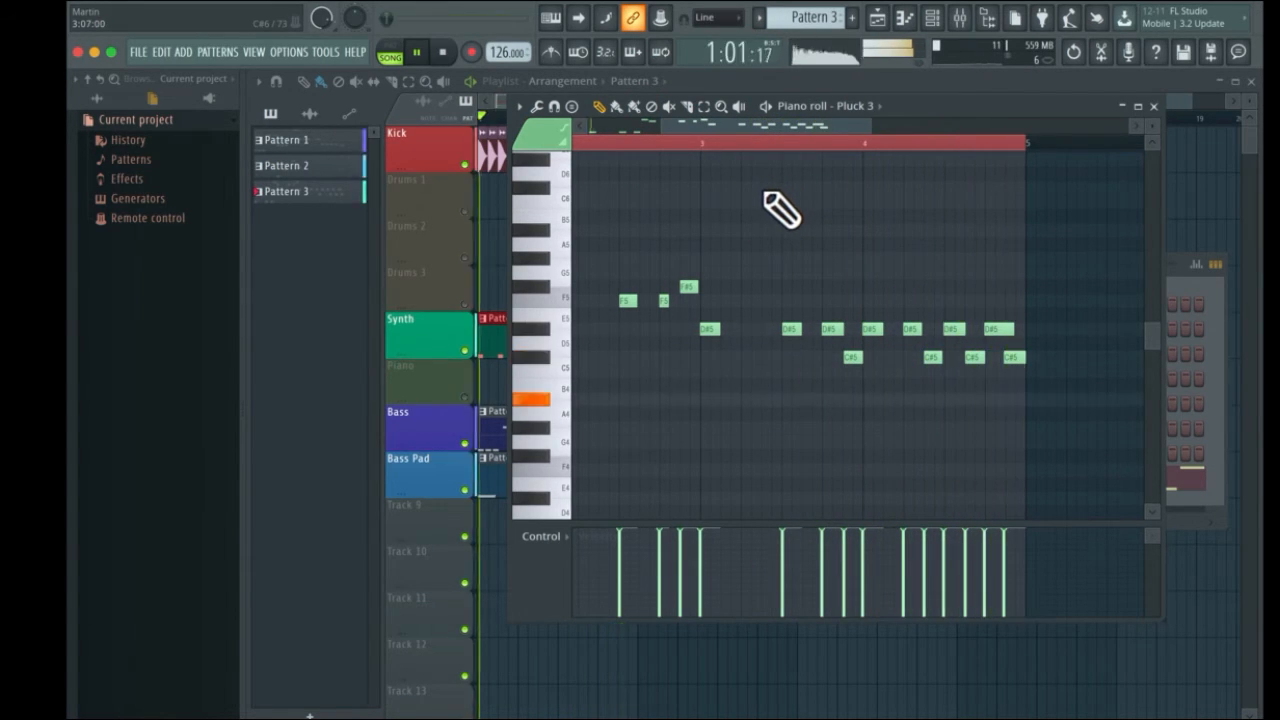
pyautogui.press('space')
pyautogui.click(1155, 106)
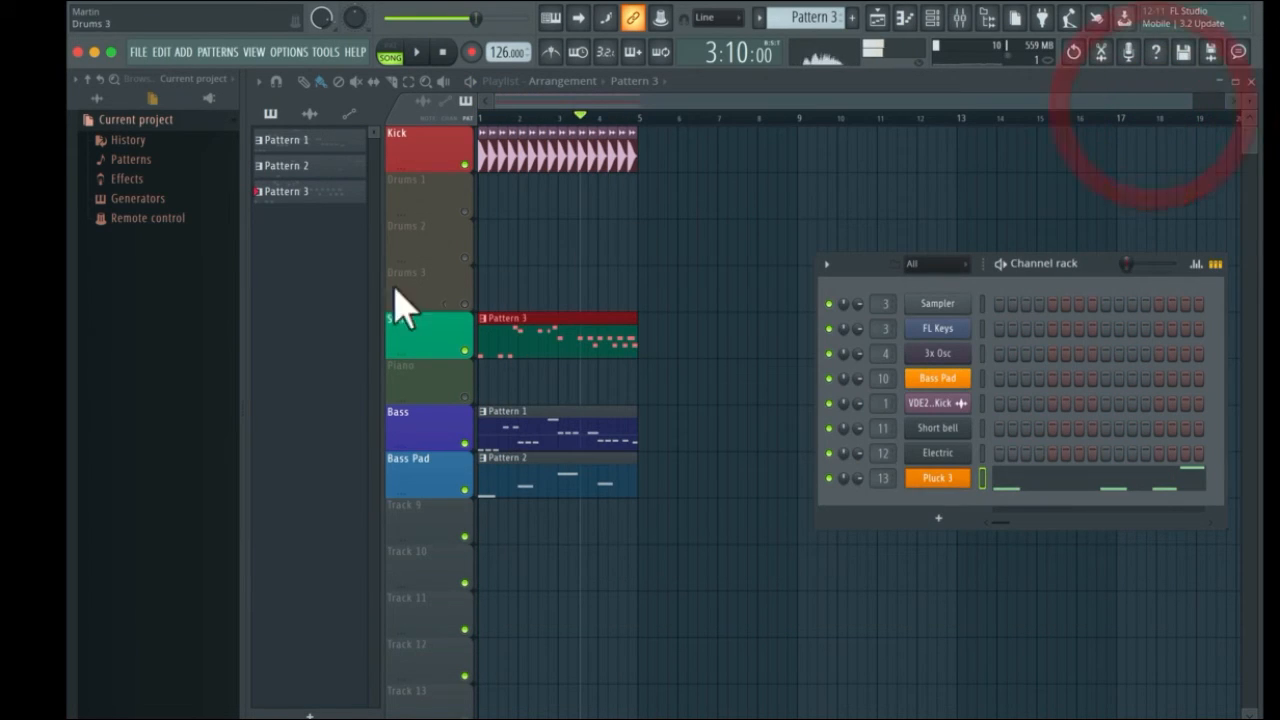
# Open the mixer and lower the Fruity Fast Dist mix level on Insert 13 to about 34% during playback
pyautogui.click(958, 17)
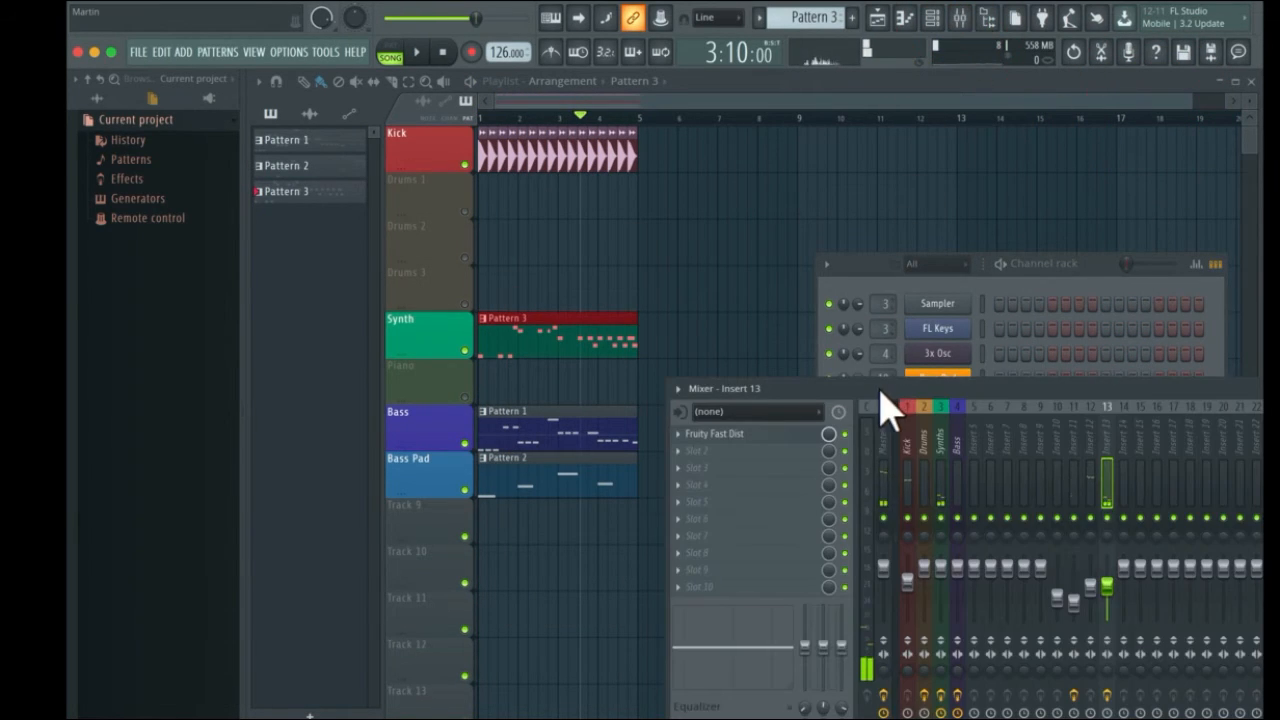
pyautogui.moveTo(880, 382); pyautogui.dragTo(760, 345)
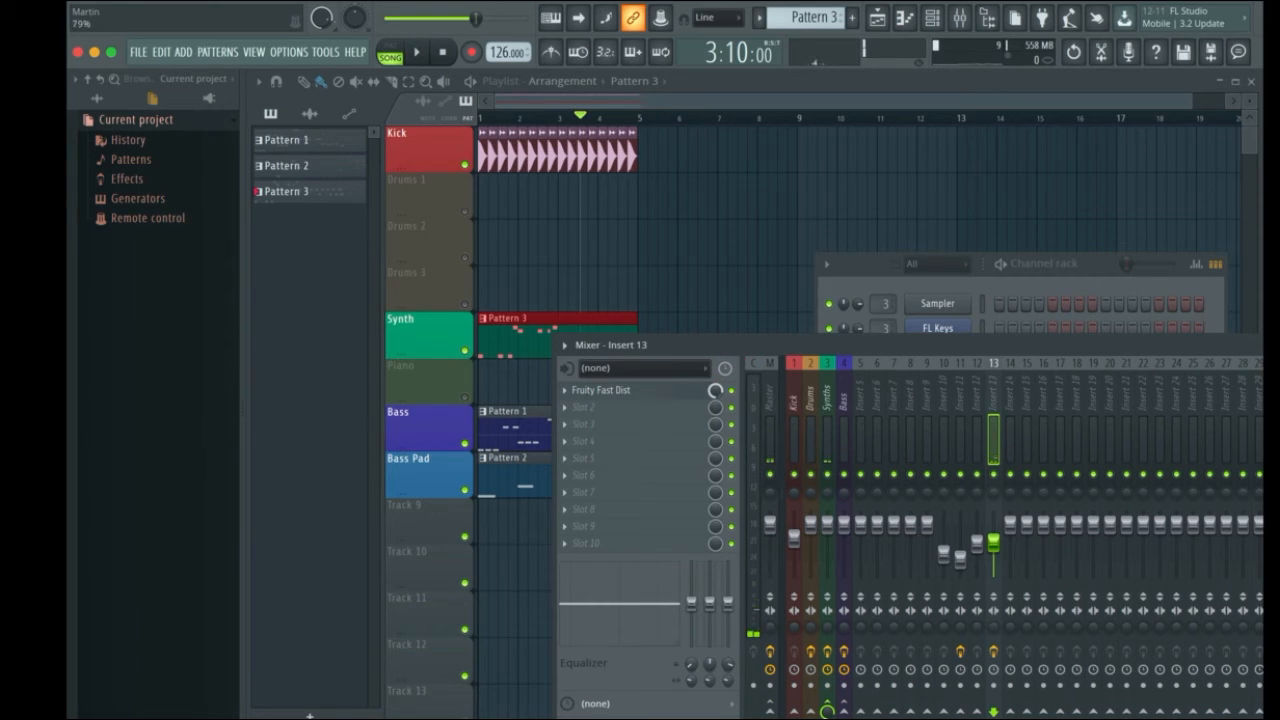
pyautogui.press('space')
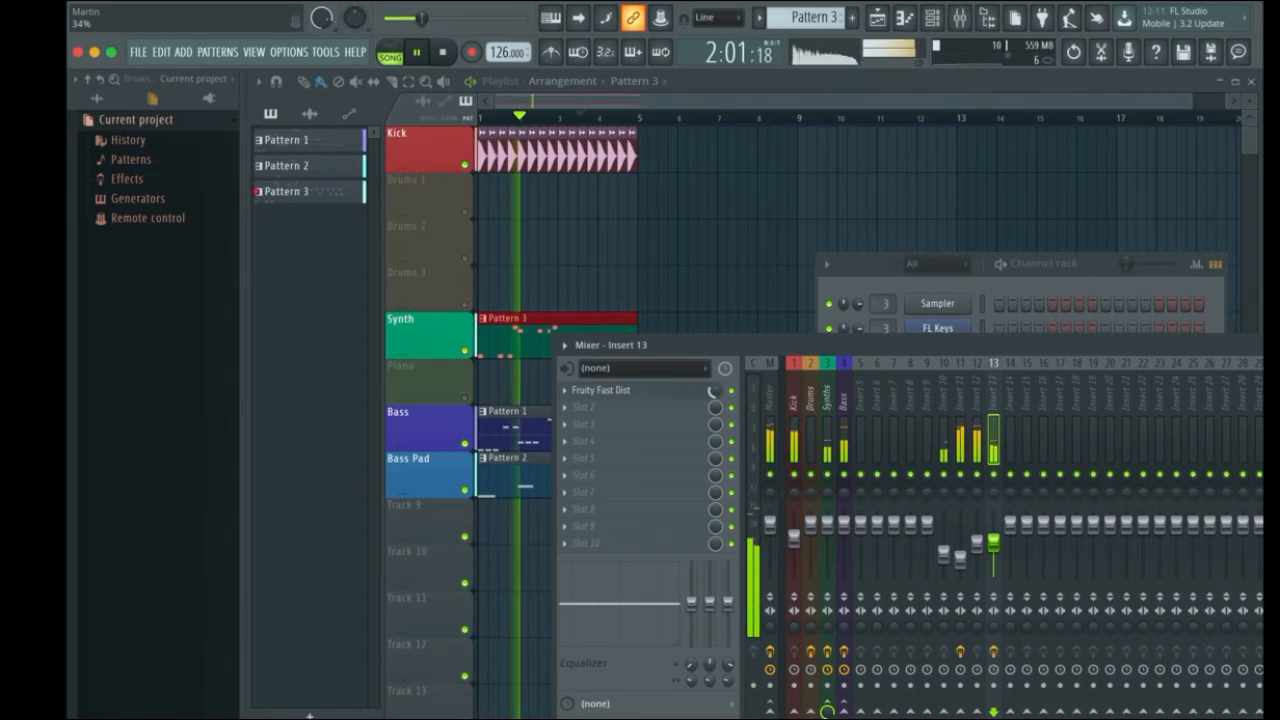
# Balance the volumes of Inserts 10 to 12 during playback, setting Insert 11 to about -19.4 dB and Insert 12 to about -12.0 dB
pyautogui.moveTo(728, 346); pyautogui.dragTo(466, 299)
pyautogui.moveTo(752, 308); pyautogui.dragTo(704, 331)
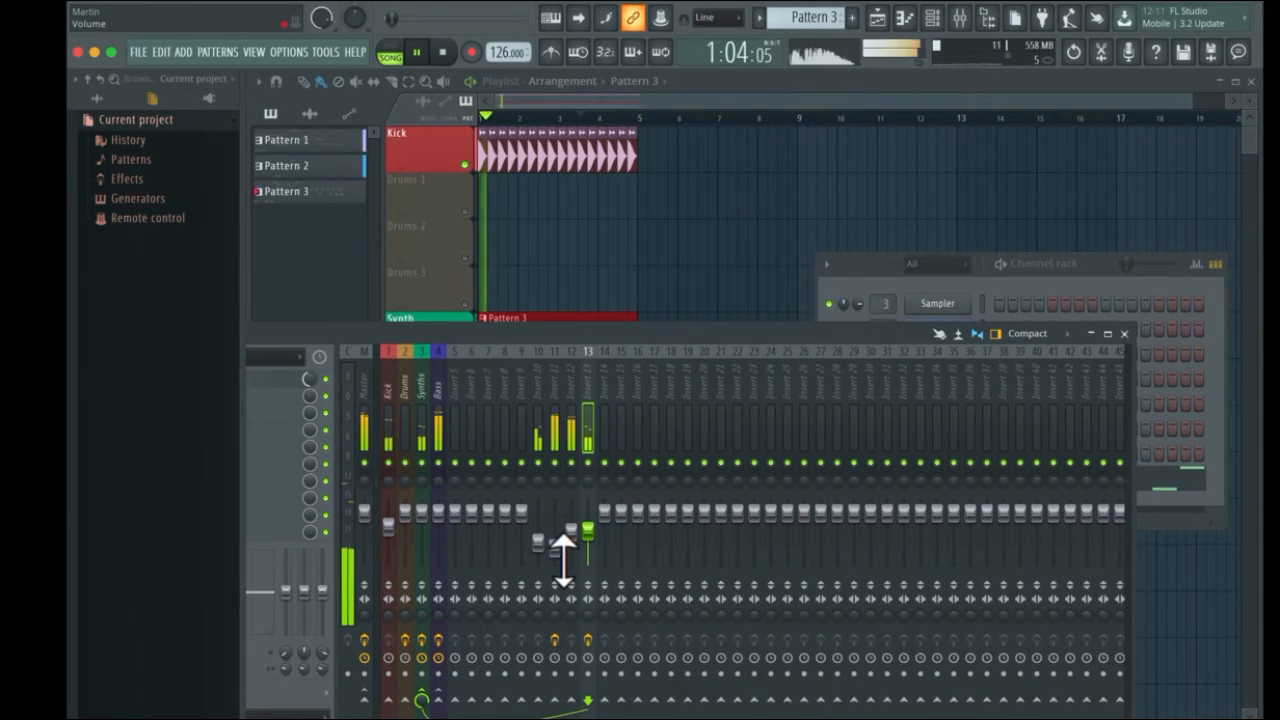
pyautogui.click(539, 549)
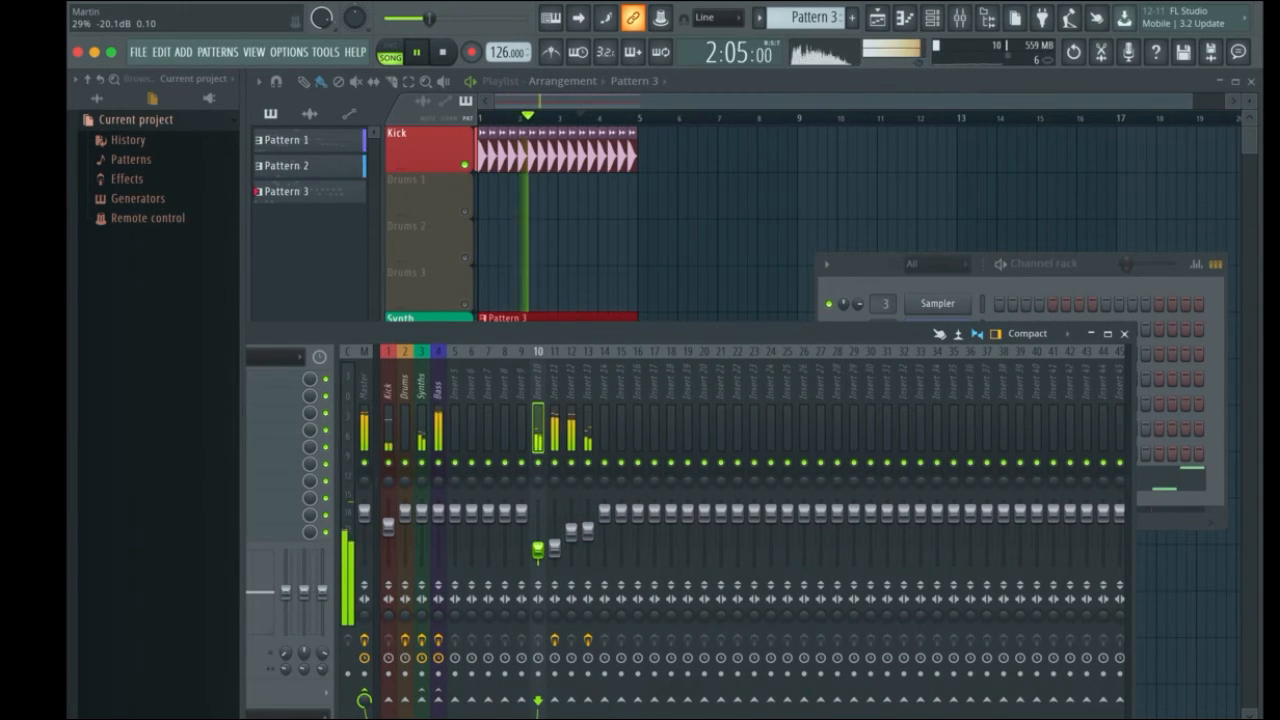
pyautogui.click(555, 548)
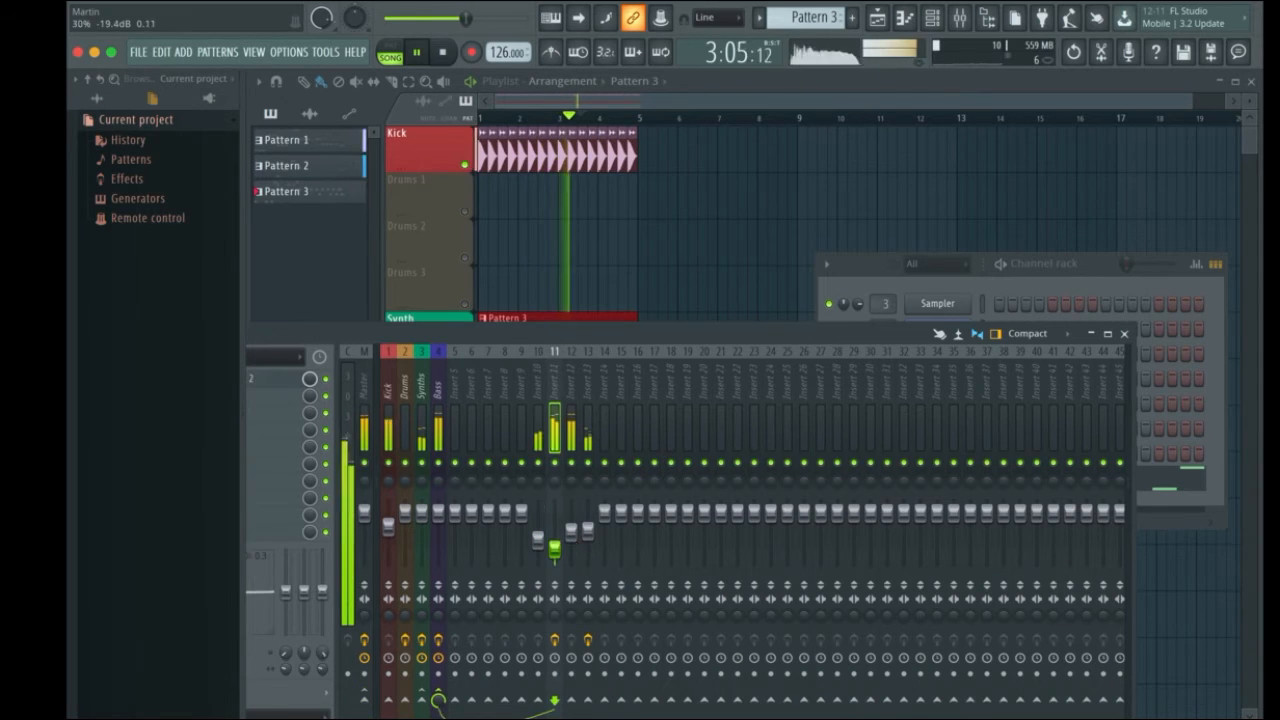
pyautogui.moveTo(555, 558)
pyautogui.mouseDown()
pyautogui.moveTo(538, 542)
pyautogui.moveTo(538, 553)
pyautogui.moveTo(560, 519)
pyautogui.moveTo(538, 552)
pyautogui.moveTo(555, 552)
pyautogui.moveTo(538, 531)
pyautogui.moveTo(538, 545)
pyautogui.moveTo(578, 542)
pyautogui.moveTo(554, 540)
pyautogui.moveTo(571, 562)
pyautogui.moveTo(555, 560)
pyautogui.moveTo(569, 560)
pyautogui.mouseUp()
pyautogui.click(555, 553)
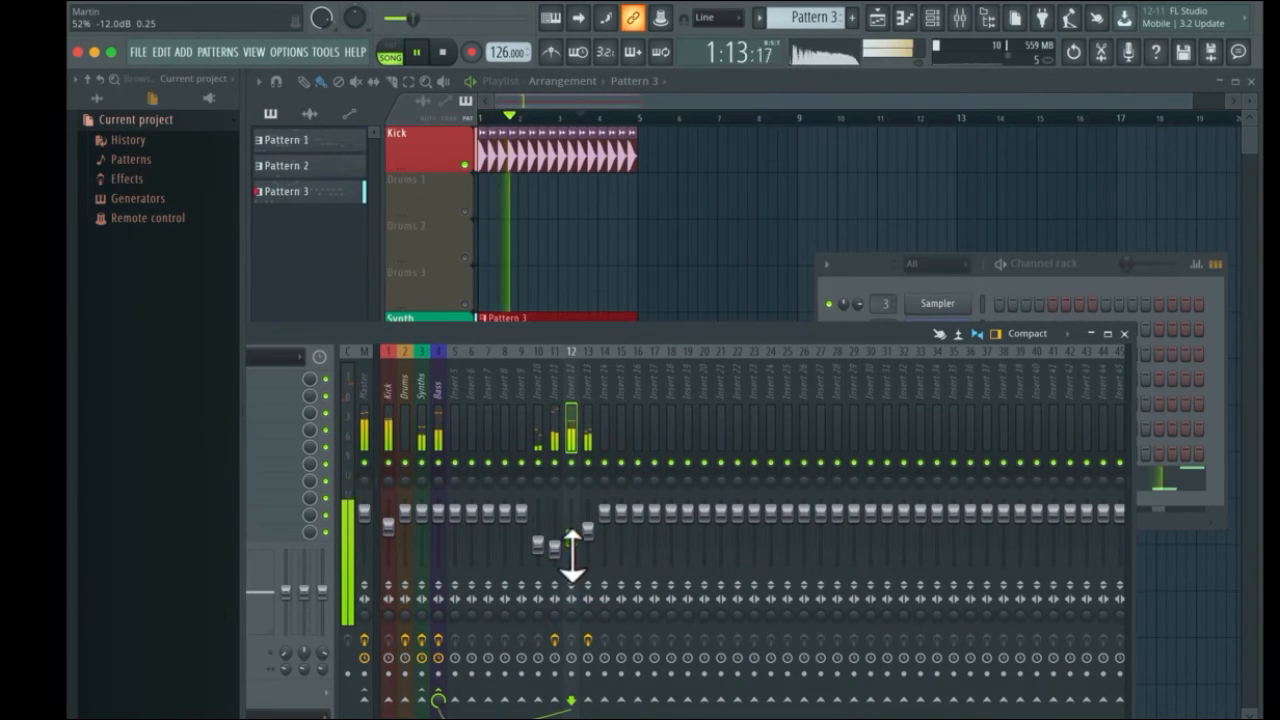
# Readjust the volume of Insert 10, raise Insert 13 to about -6.0 dB, and stop playback
pyautogui.click(538, 545)
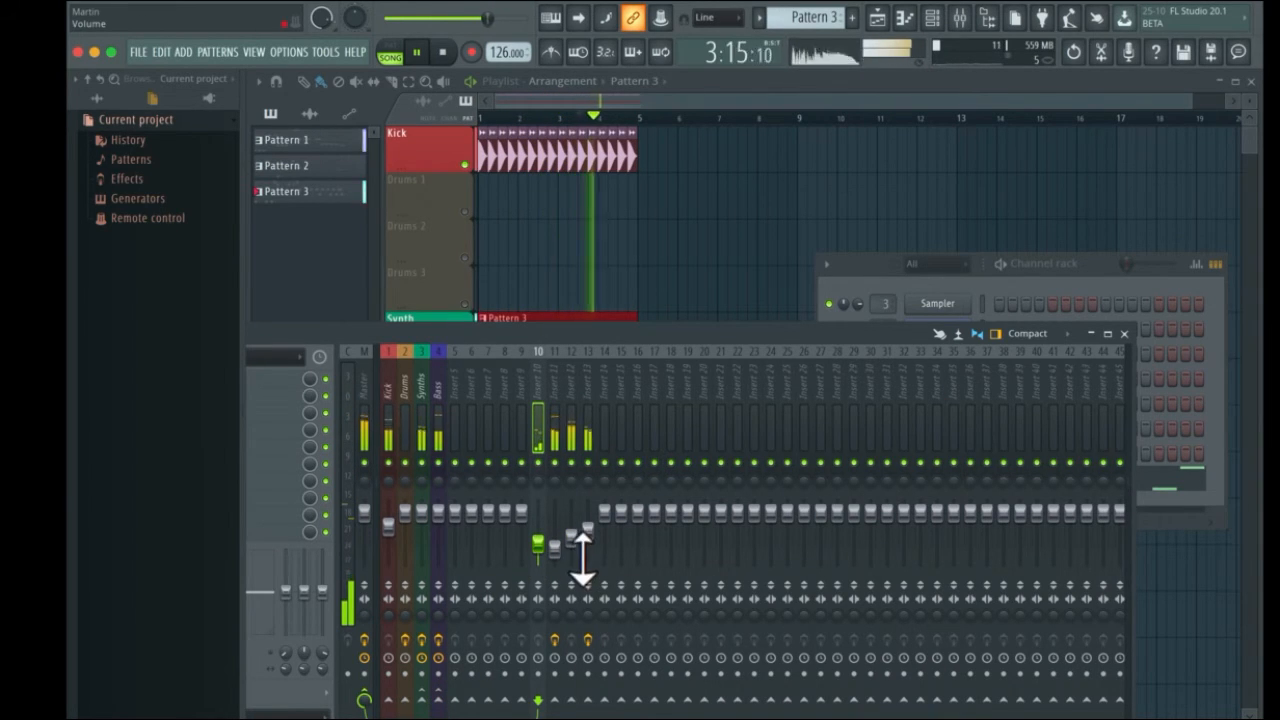
pyautogui.moveTo(587, 530); pyautogui.dragTo(587, 517)
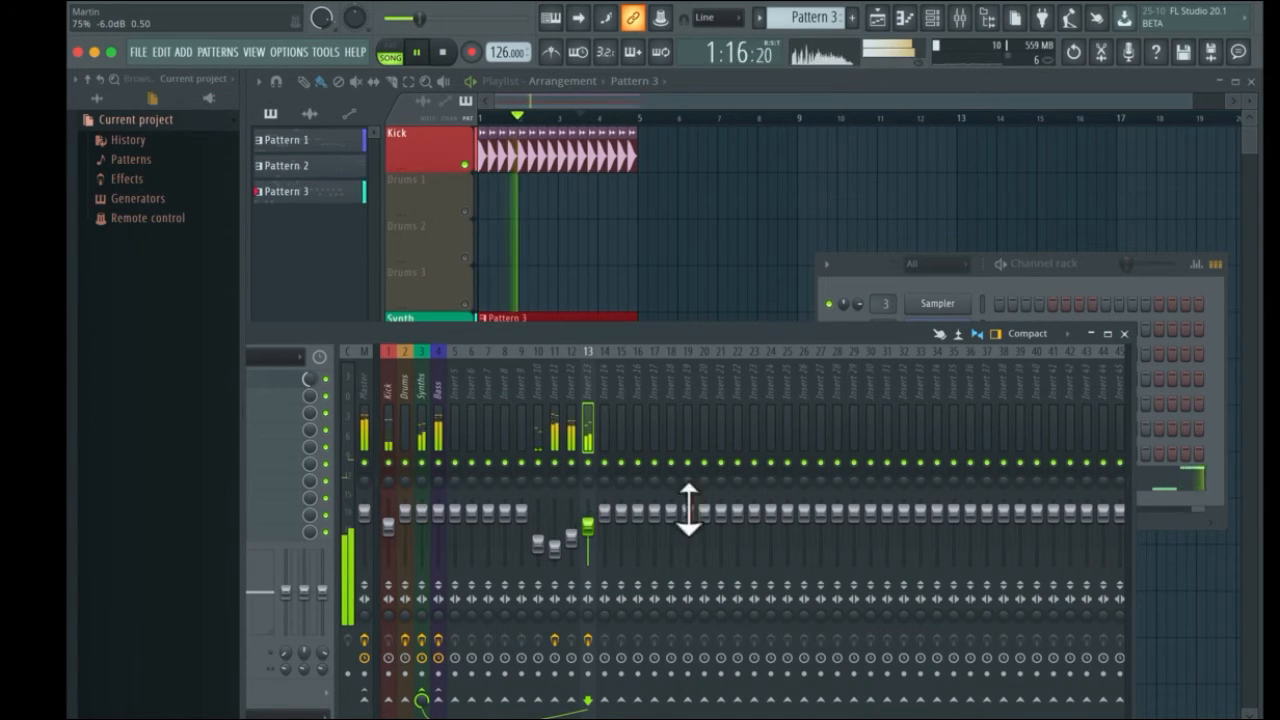
pyautogui.press('space')
# Examine the effects chain on the Synths mixer track while playing the loop
pyautogui.moveTo(757, 345); pyautogui.dragTo(792, 368)
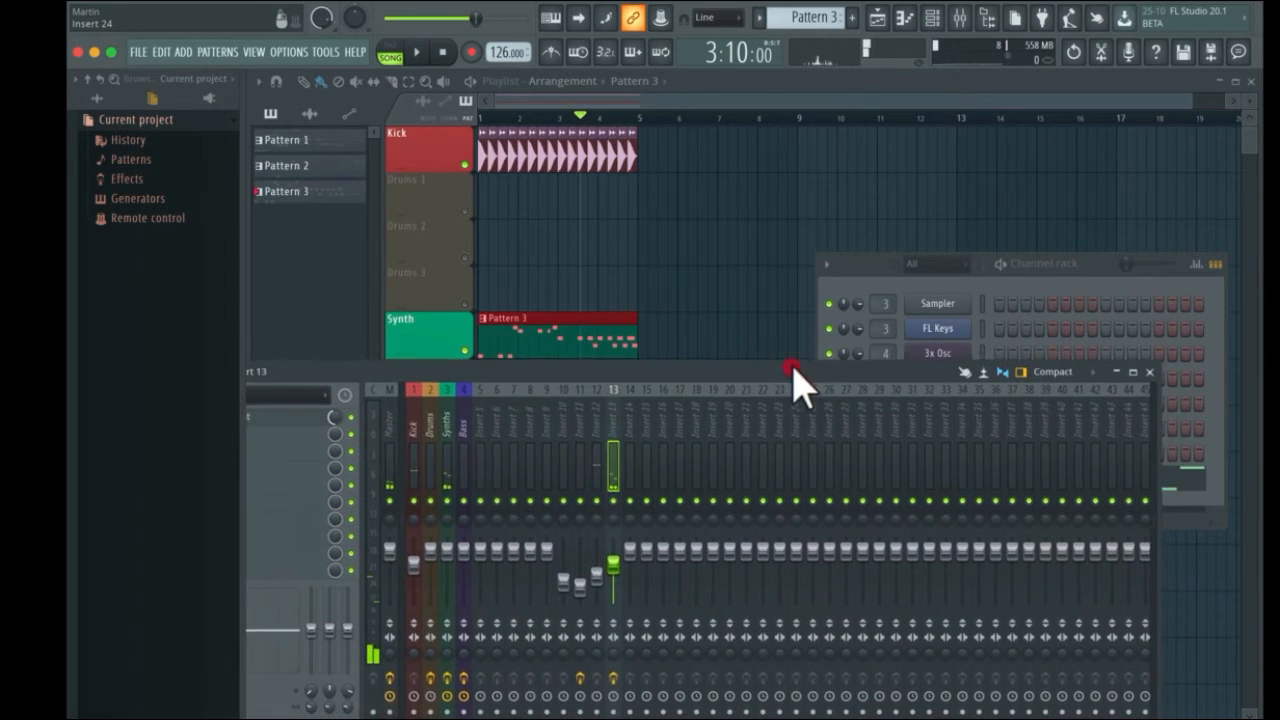
pyautogui.click(457, 405)
pyautogui.moveTo(460, 366); pyautogui.dragTo(630, 358)
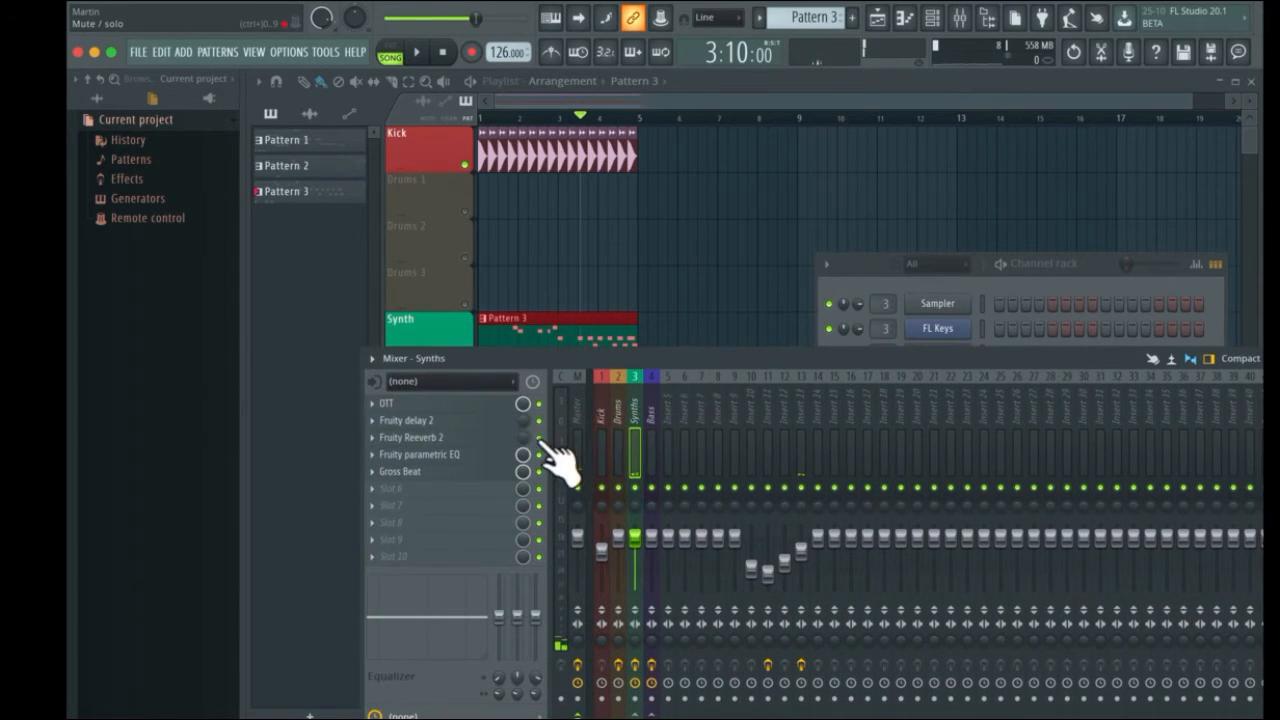
pyautogui.press('space')
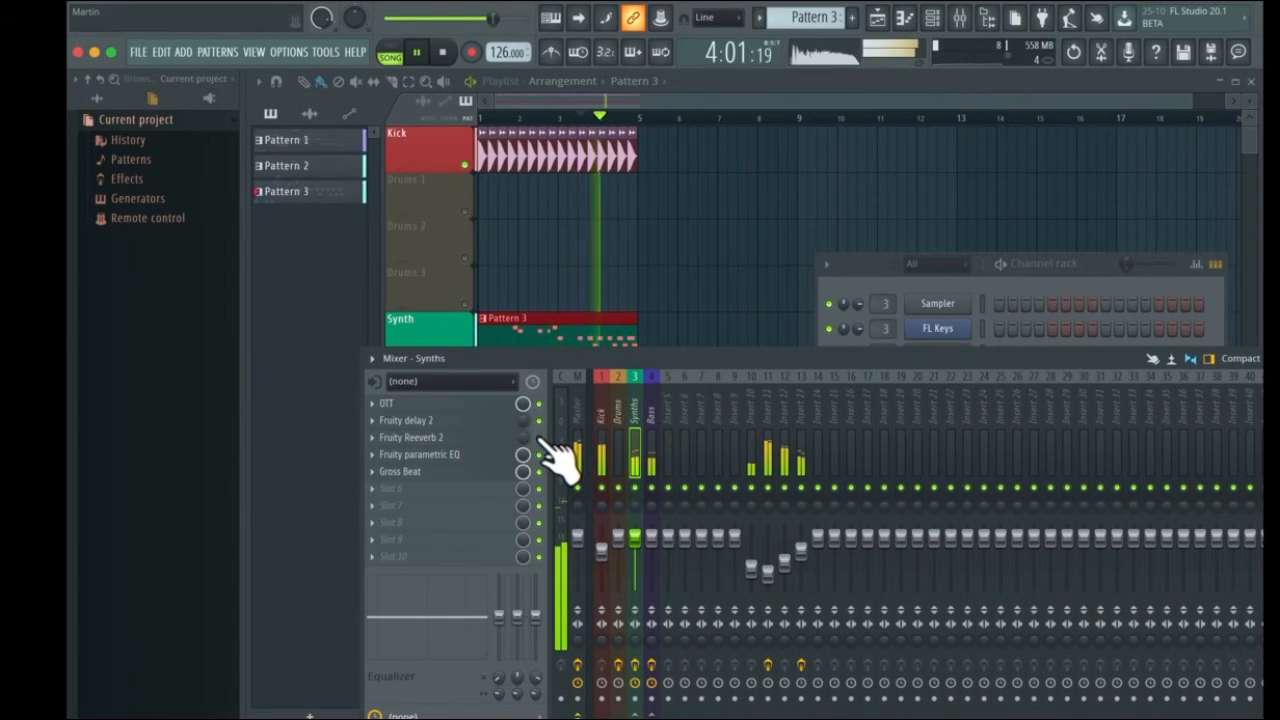
pyautogui.press('space')
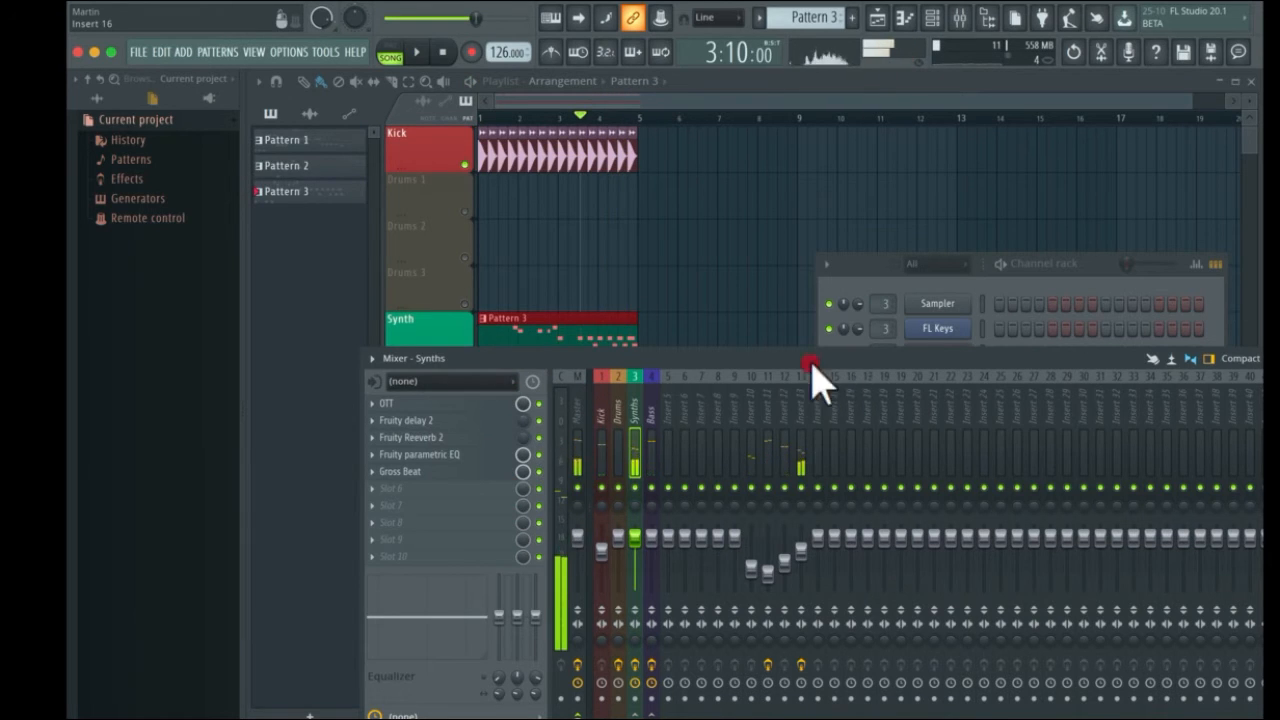
# Open the Pluck 3 synth, lower the delay volume in its FX settings slightly, and audition the loop
pyautogui.moveTo(812, 366); pyautogui.dragTo(663, 517)
pyautogui.moveTo(857, 490); pyautogui.dragTo(876, 540)
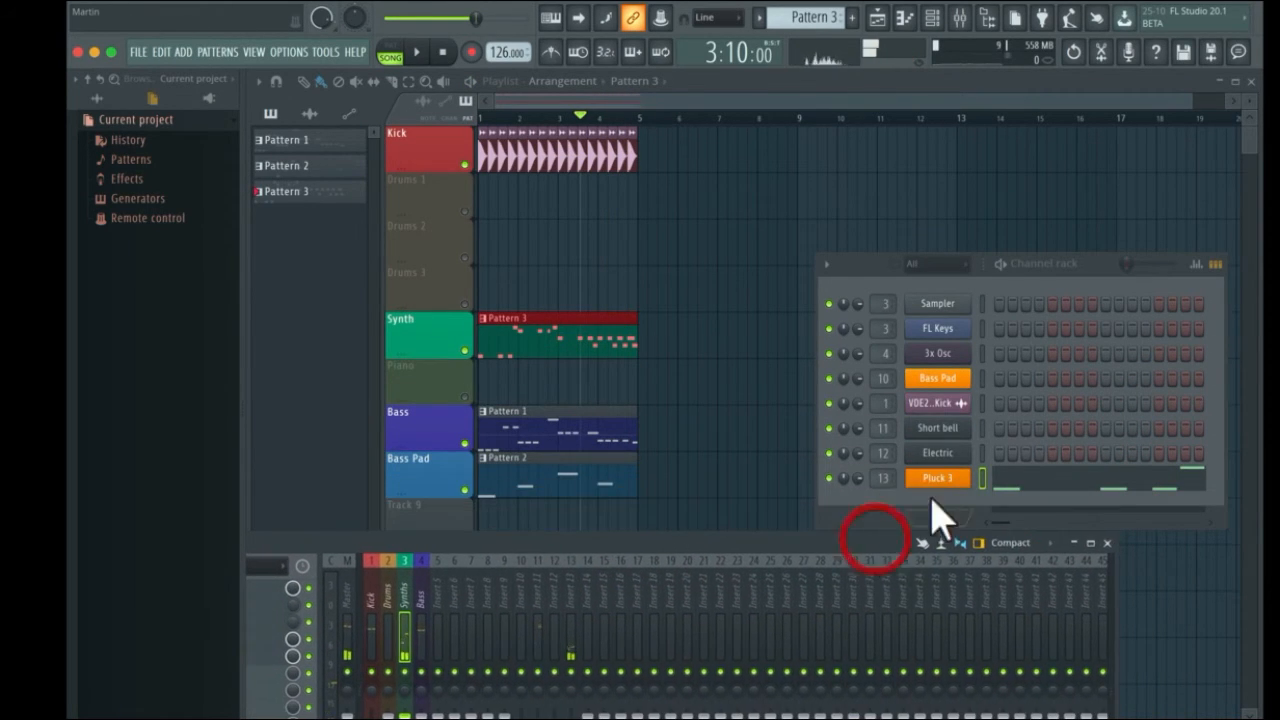
pyautogui.click(938, 478)
pyautogui.moveTo(915, 415); pyautogui.dragTo(815, 289)
pyautogui.click(900, 312)
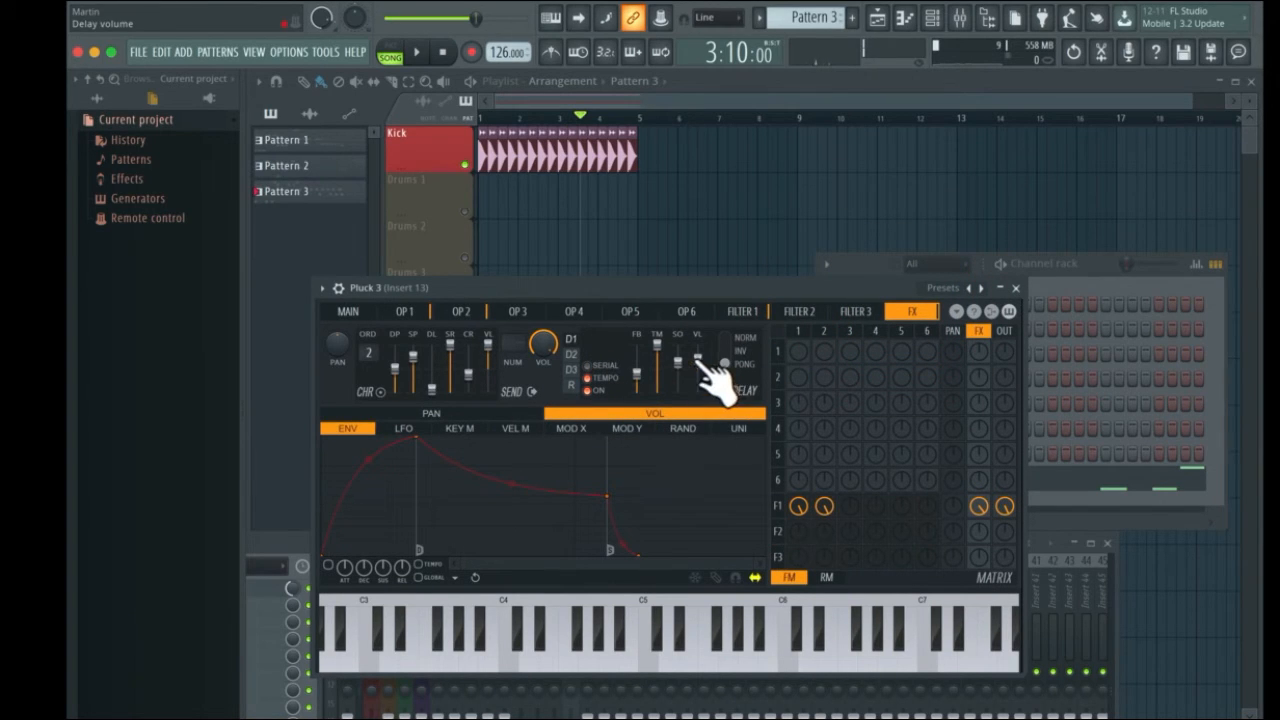
pyautogui.moveTo(698, 366); pyautogui.dragTo(698, 369)
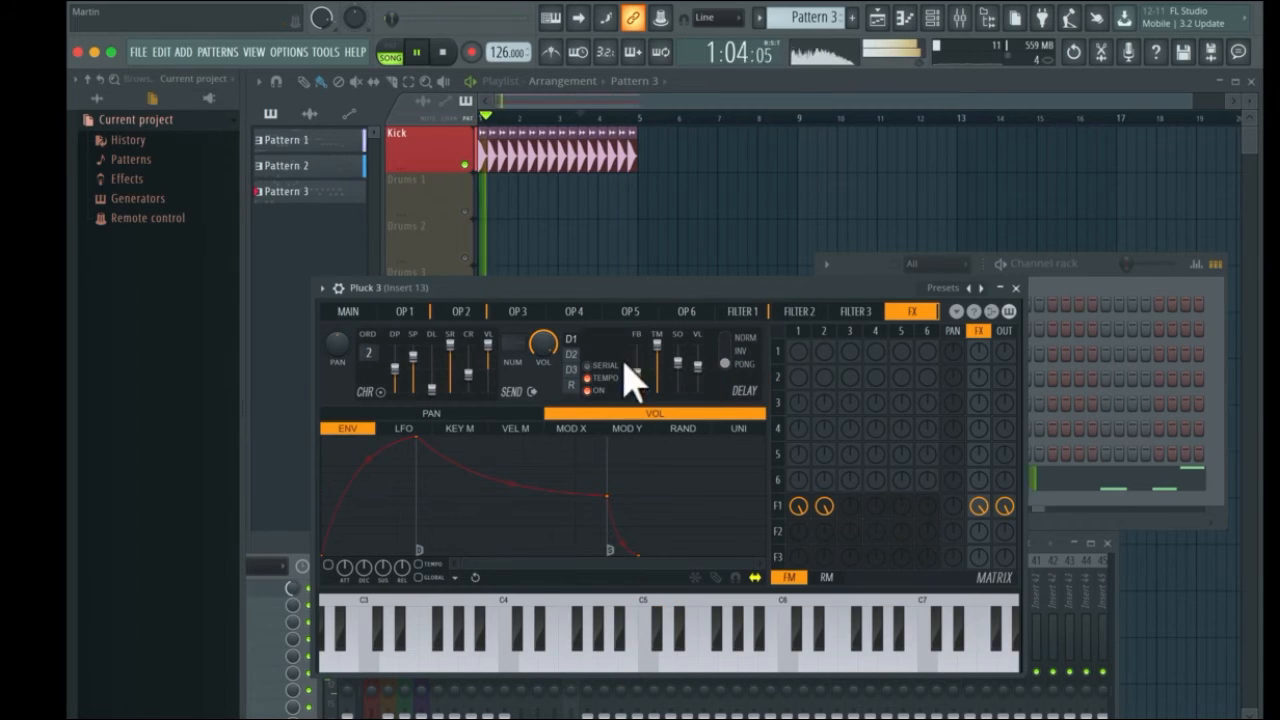
pyautogui.press('space')
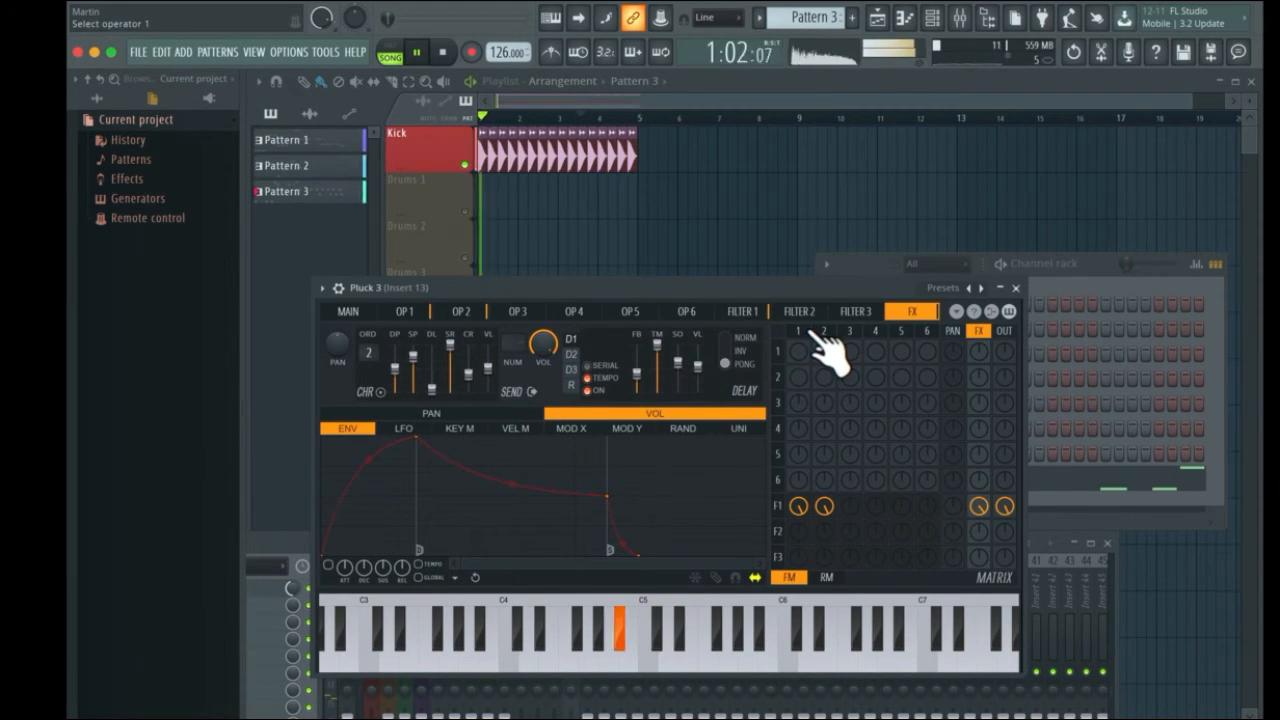
# Lower the Operator 1 and Operator 2 amounts feeding Filter 1 in Pluck 3's matrix, audition the loop, and close the synth
pyautogui.moveTo(799, 507); pyautogui.dragTo(799, 520)
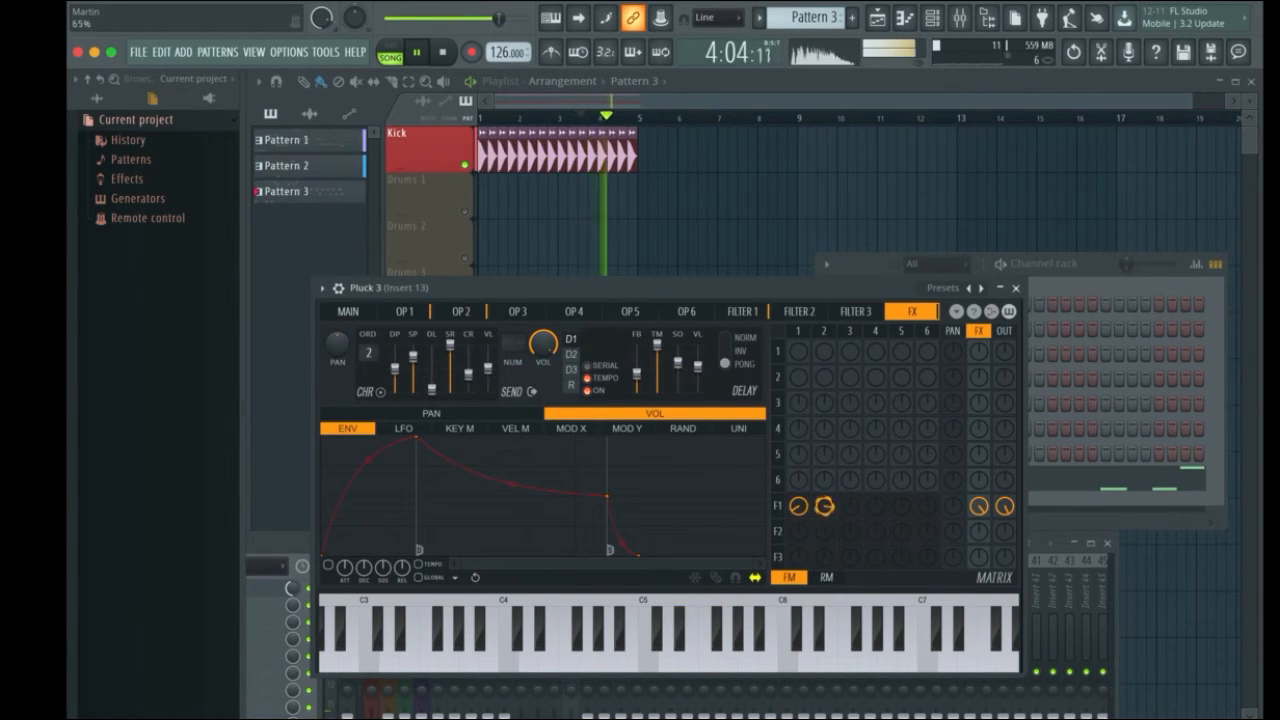
pyautogui.press('space')
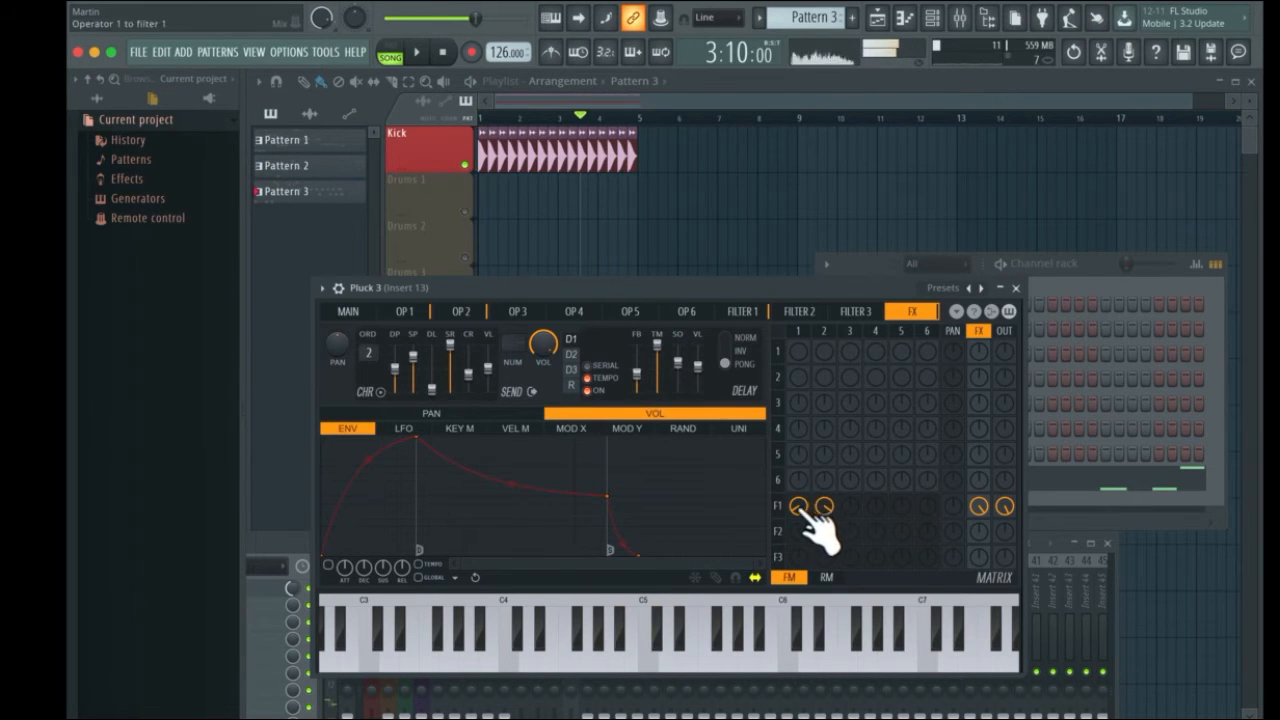
pyautogui.press('space')
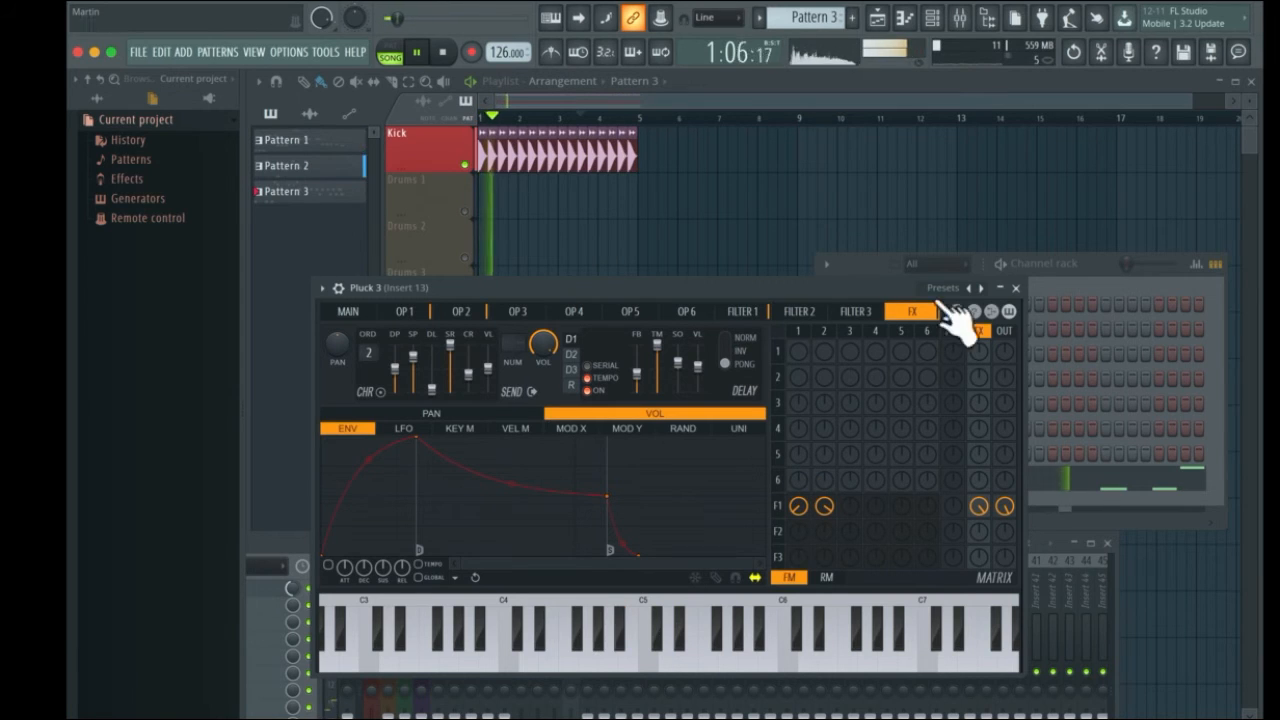
pyautogui.click(1017, 289)
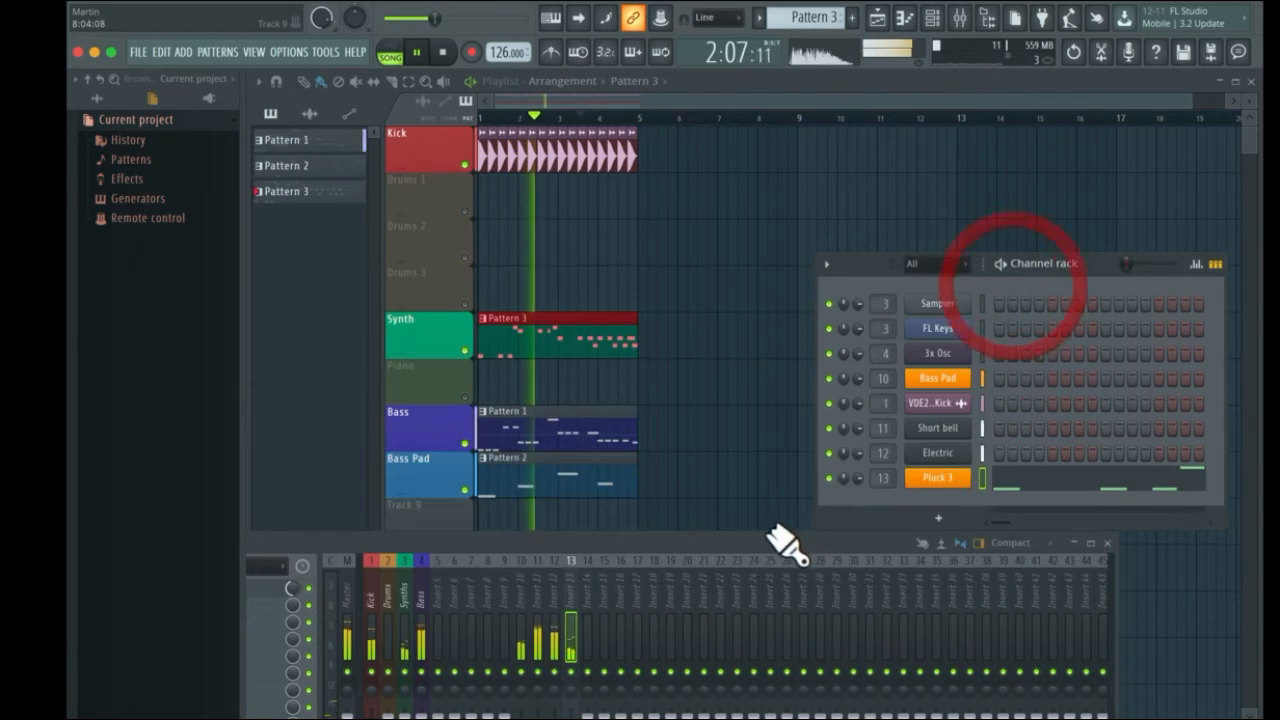
# Bring the mixer's faders into view and raise Insert 13 to about -2.6 dB during playback
pyautogui.moveTo(758, 541); pyautogui.dragTo(774, 352)
pyautogui.moveTo(589, 544); pyautogui.dragTo(589, 546)
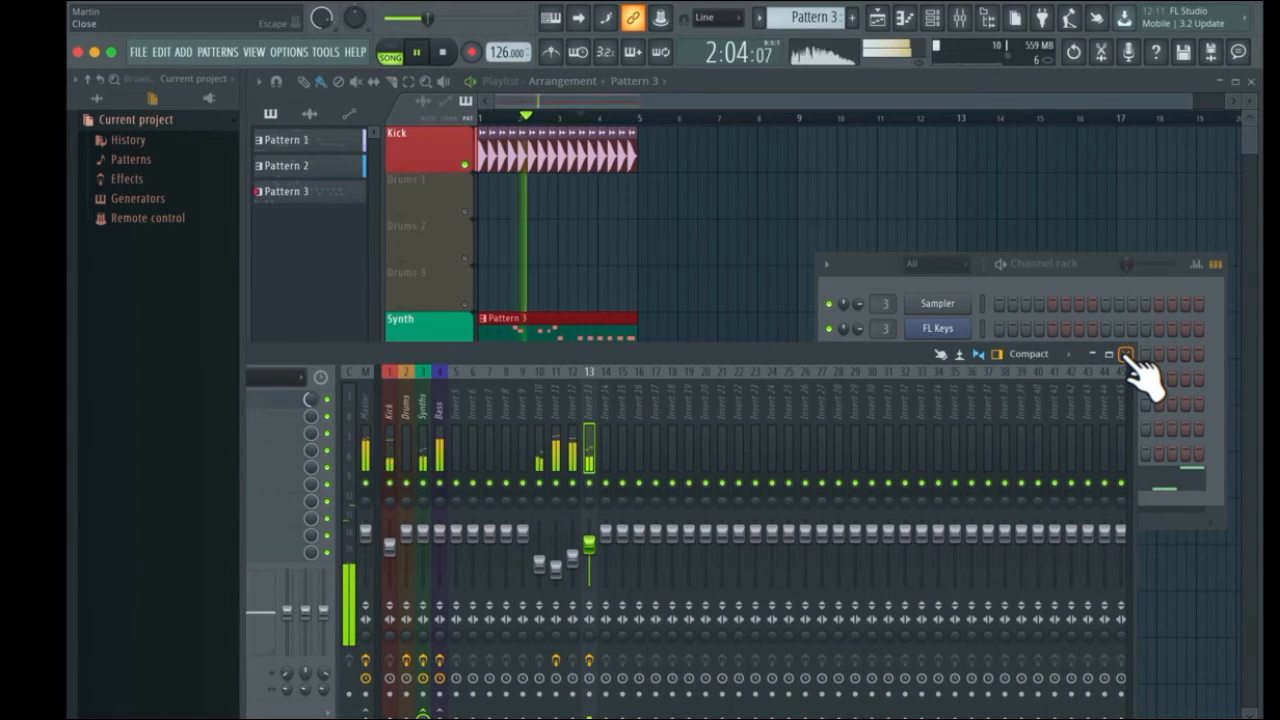
pyautogui.moveTo(589, 544); pyautogui.dragTo(589, 537)
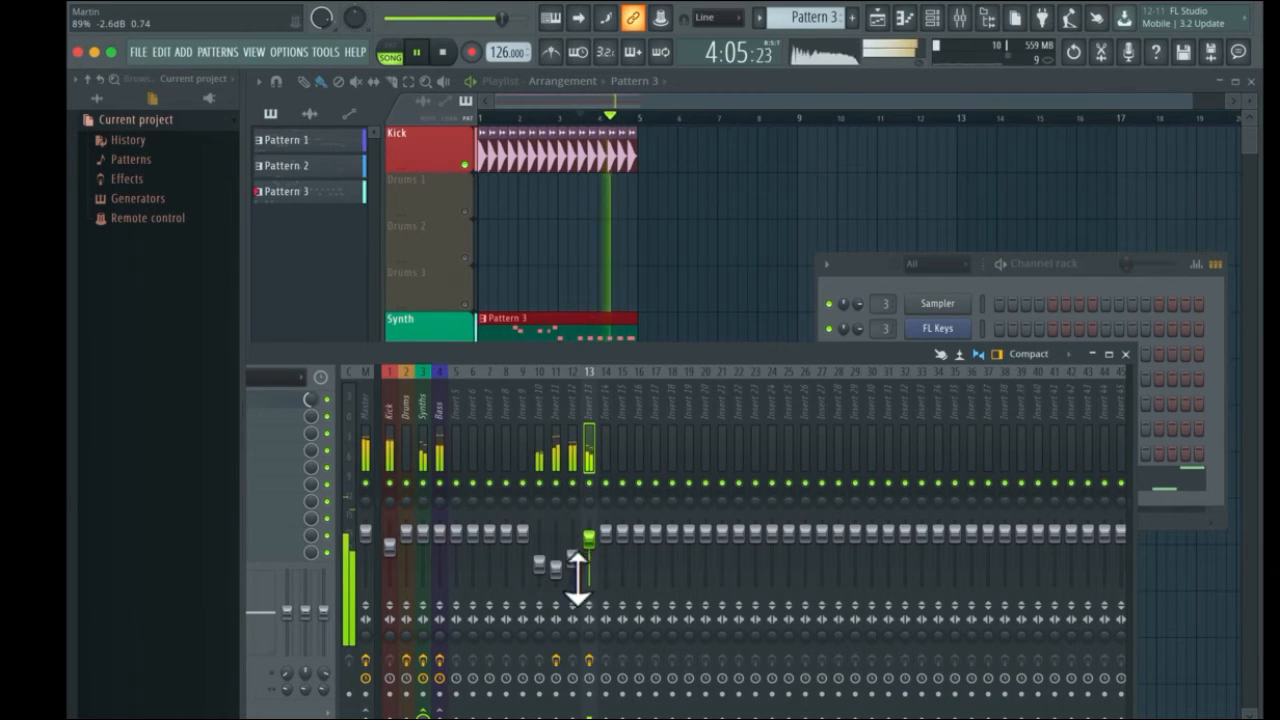
# Examine the Gross Beat sidechain setting on the Bass track and the effects chains of Inserts 11 to 13
pyautogui.click(437, 378)
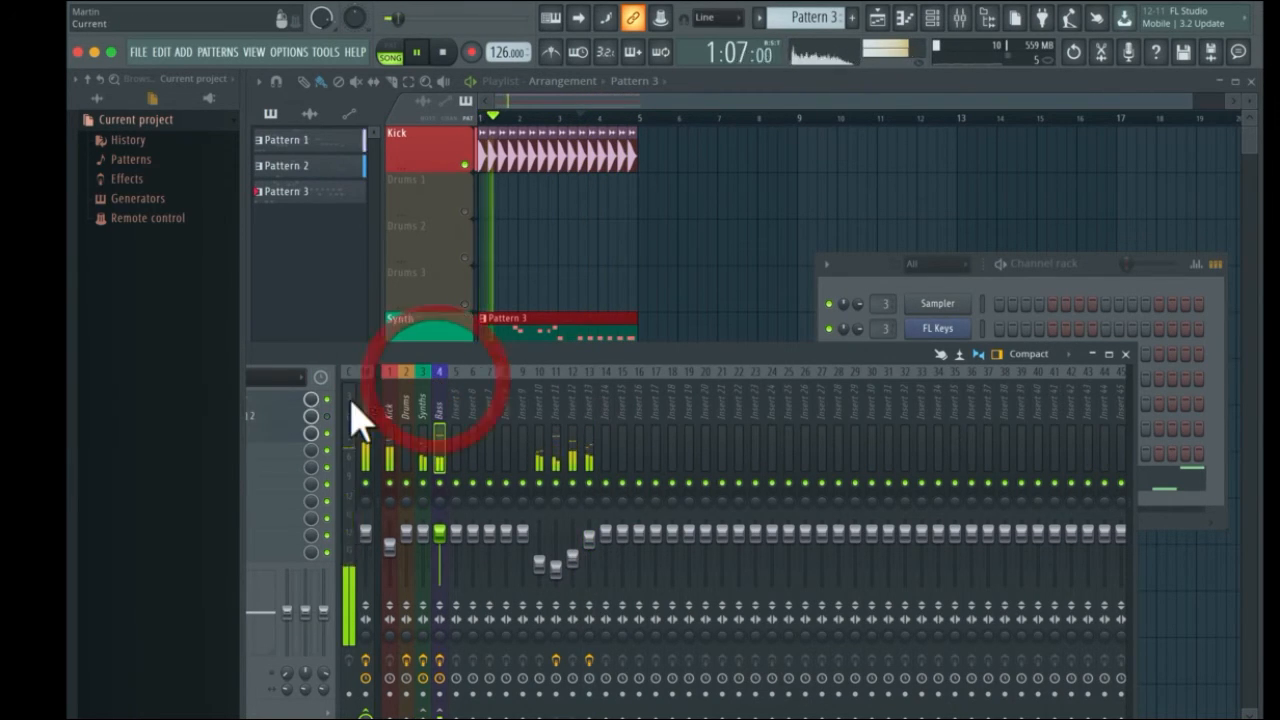
pyautogui.moveTo(356, 355); pyautogui.dragTo(617, 337)
pyautogui.click(463, 414)
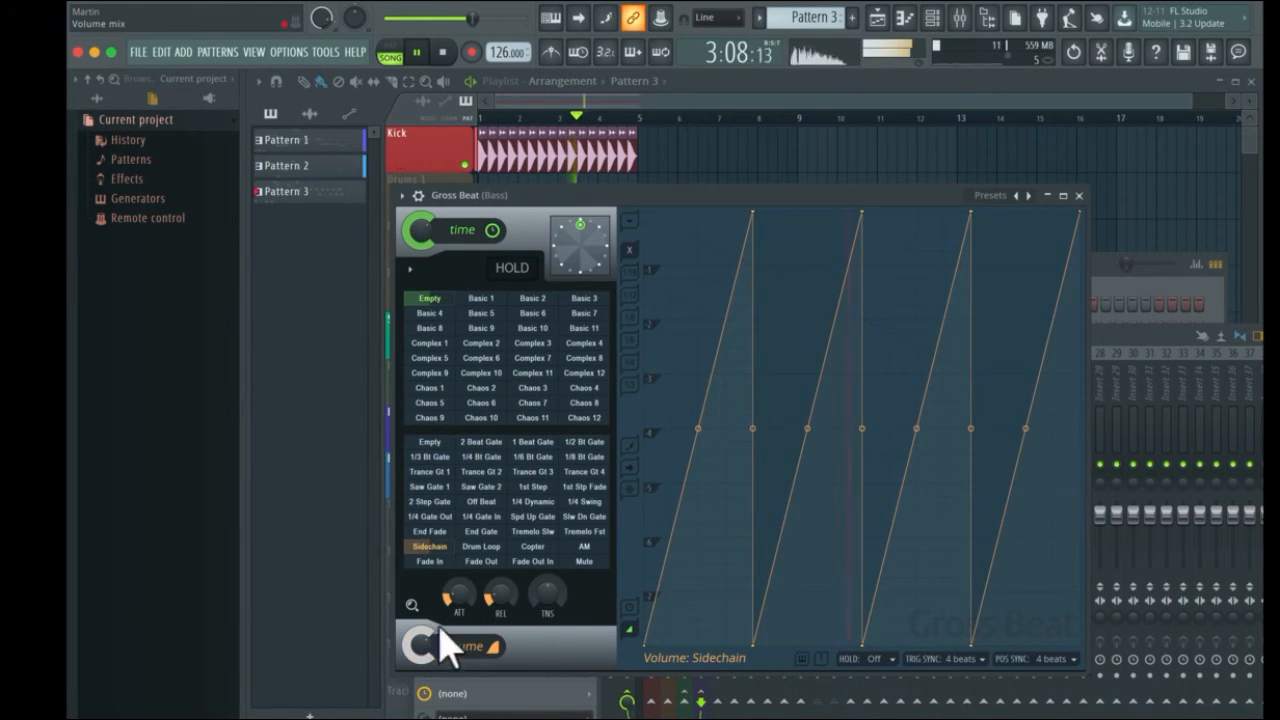
pyautogui.click(1079, 195)
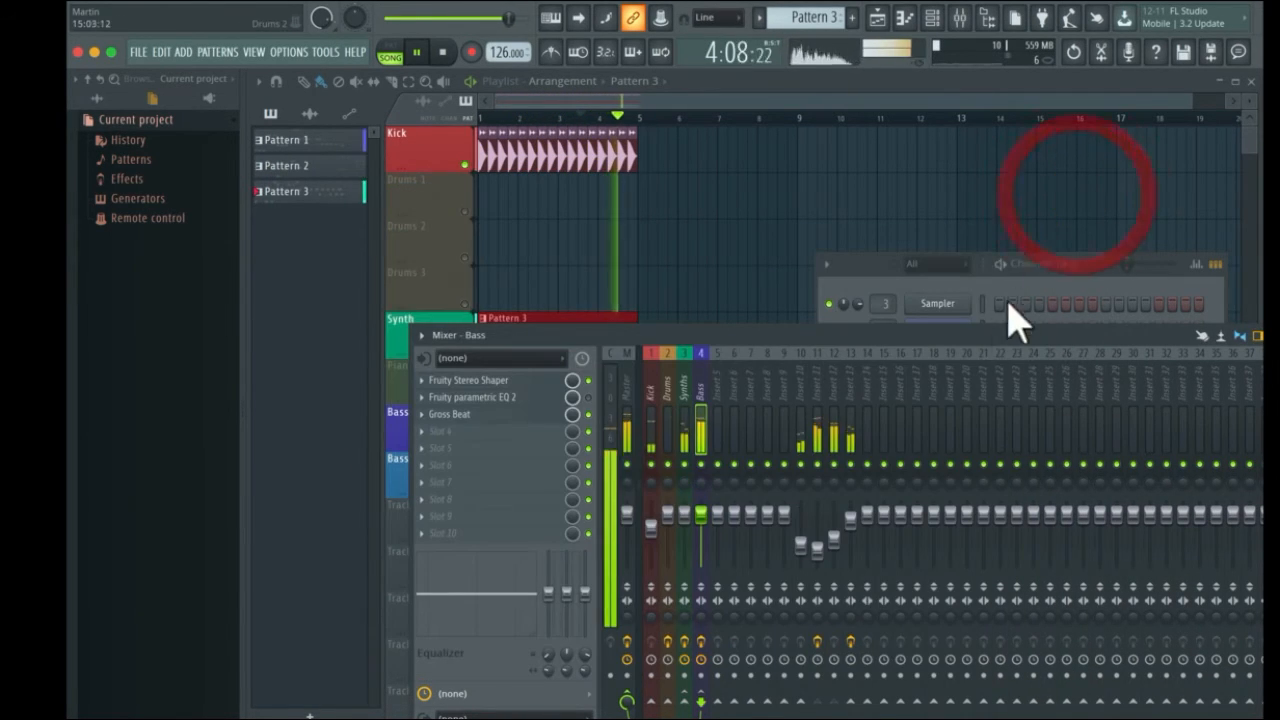
pyautogui.click(832, 360)
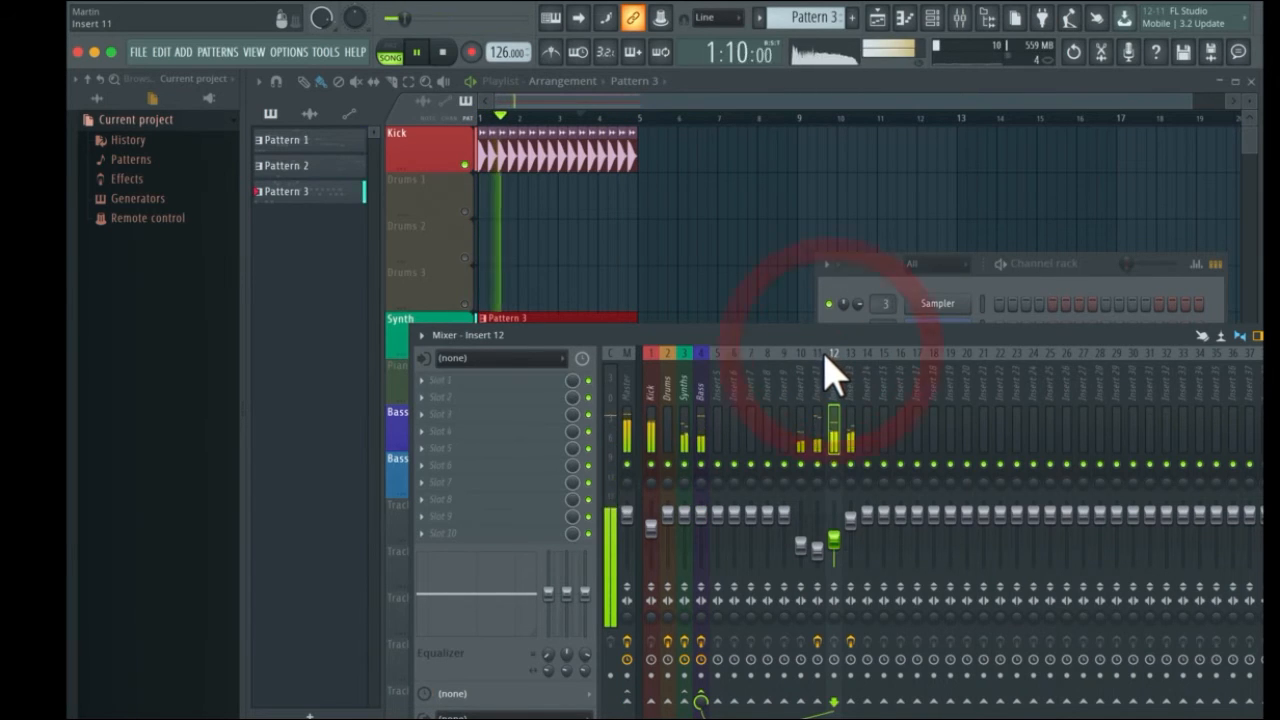
pyautogui.click(820, 360)
pyautogui.click(848, 358)
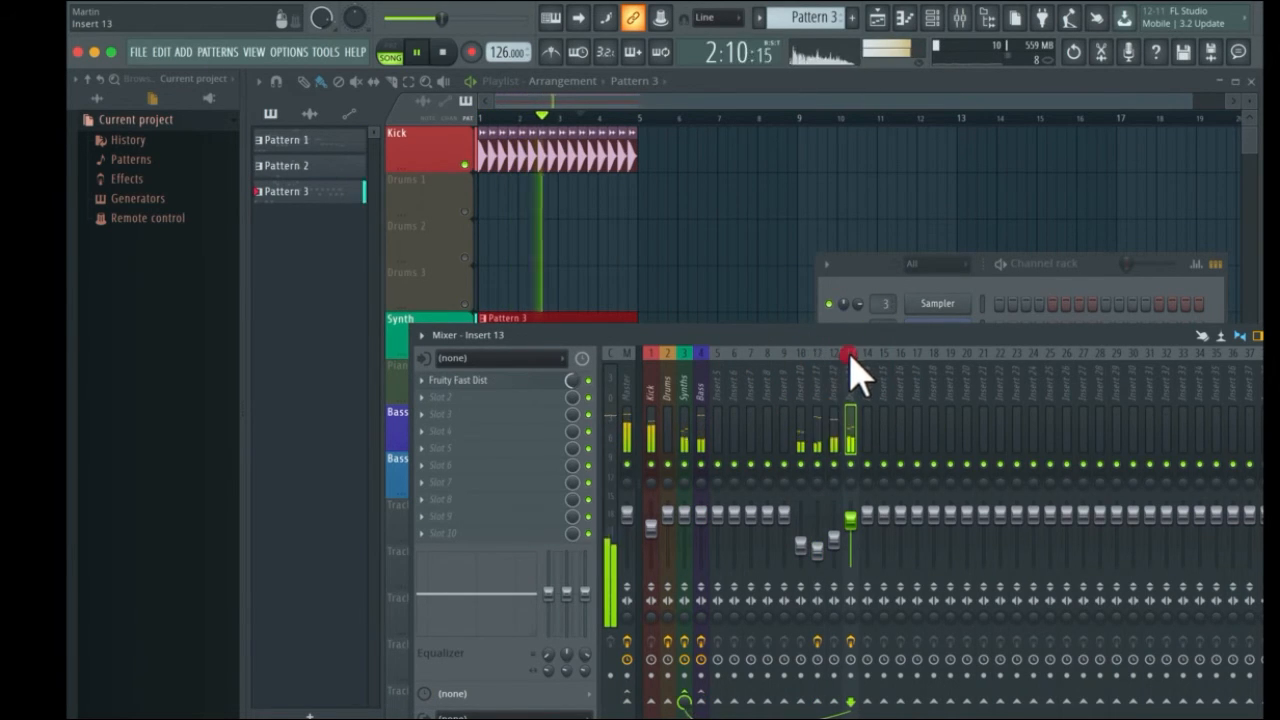
# Bypass the Fruity Stereo Shaper effect on the Bass mixer track
pyautogui.moveTo(900, 335); pyautogui.dragTo(712, 405)
pyautogui.click(510, 422)
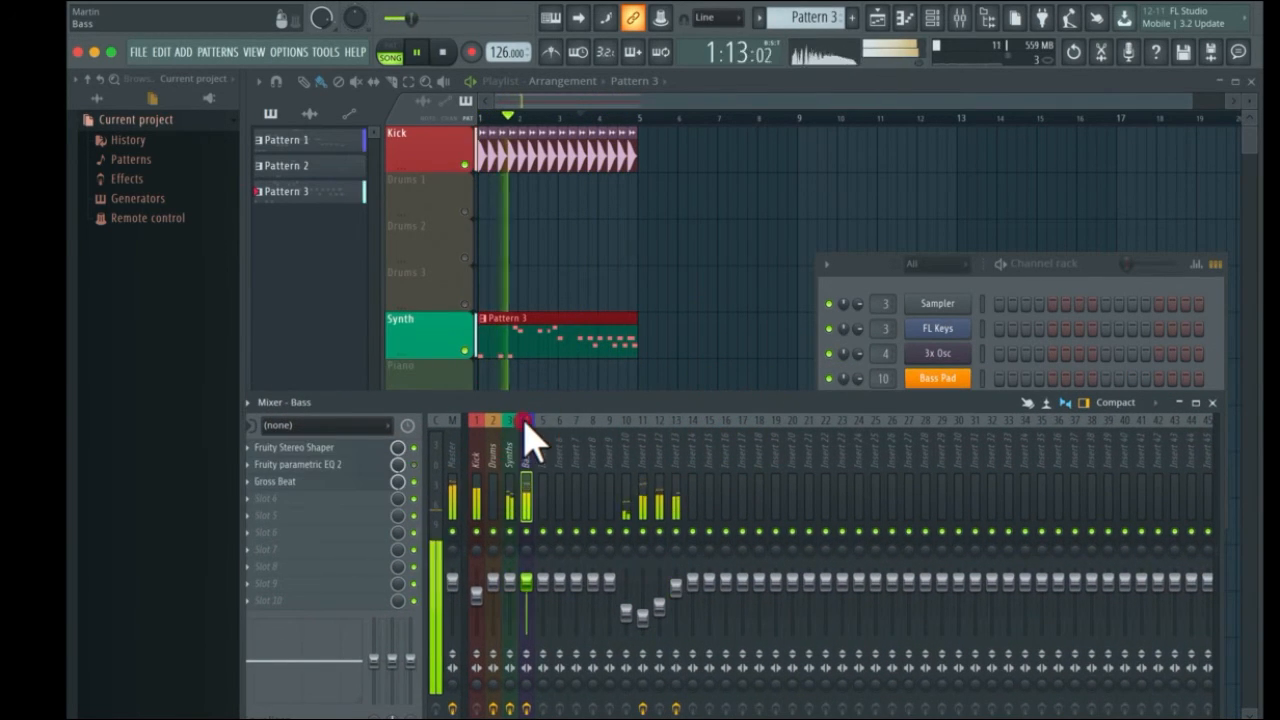
pyautogui.moveTo(524, 421); pyautogui.dragTo(668, 288)
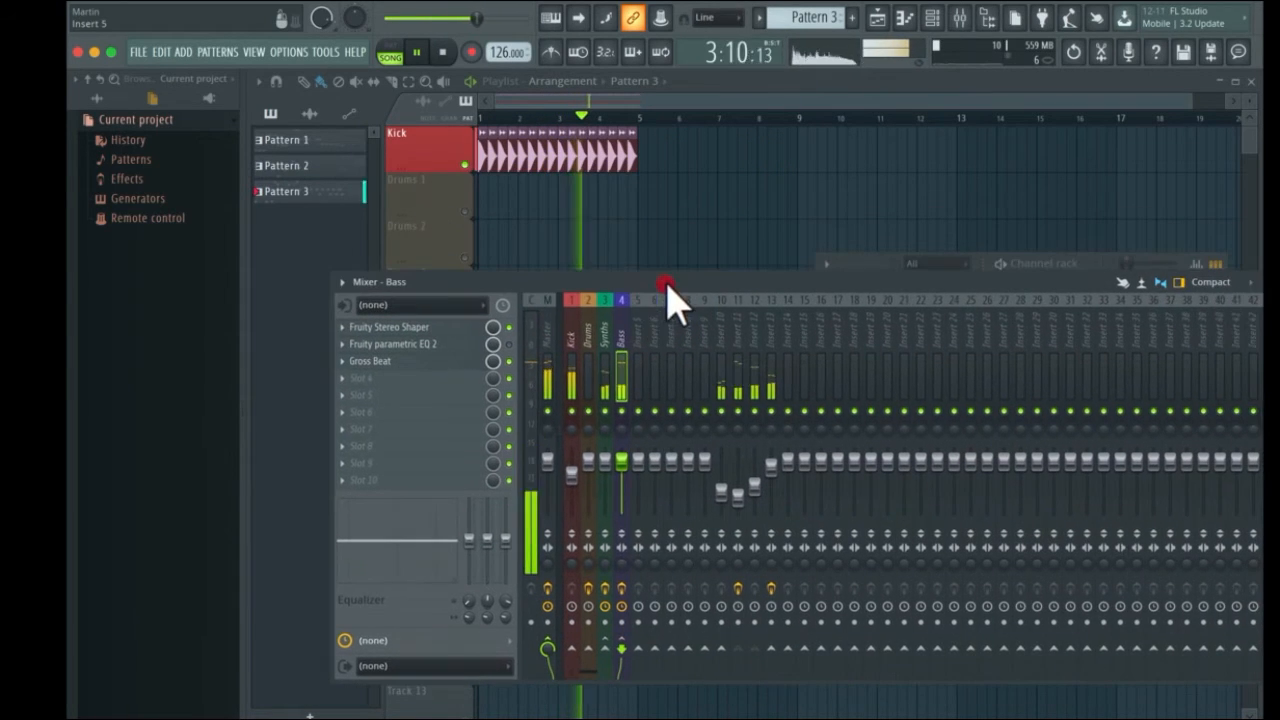
pyautogui.click(511, 326)
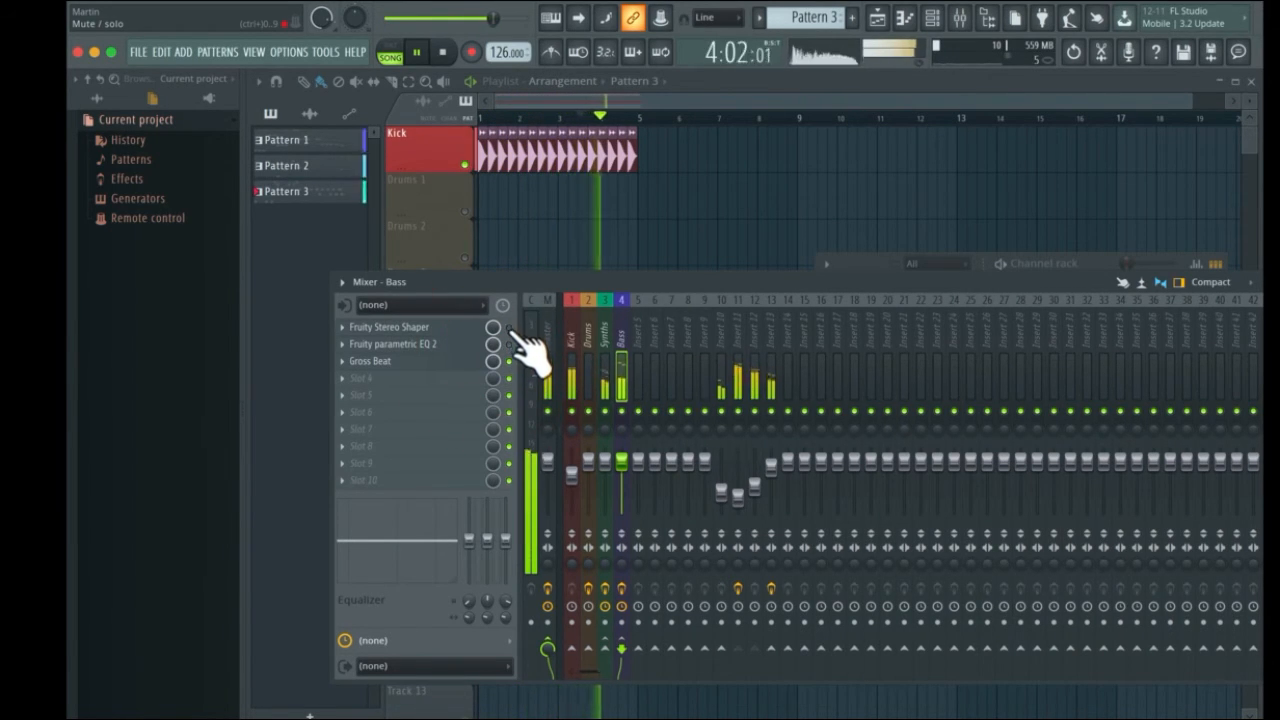
# Open the Bass track's parametric EQ, move its high cut to a much higher frequency, and reshape bands 3, 5 and 6
pyautogui.click(478, 345)
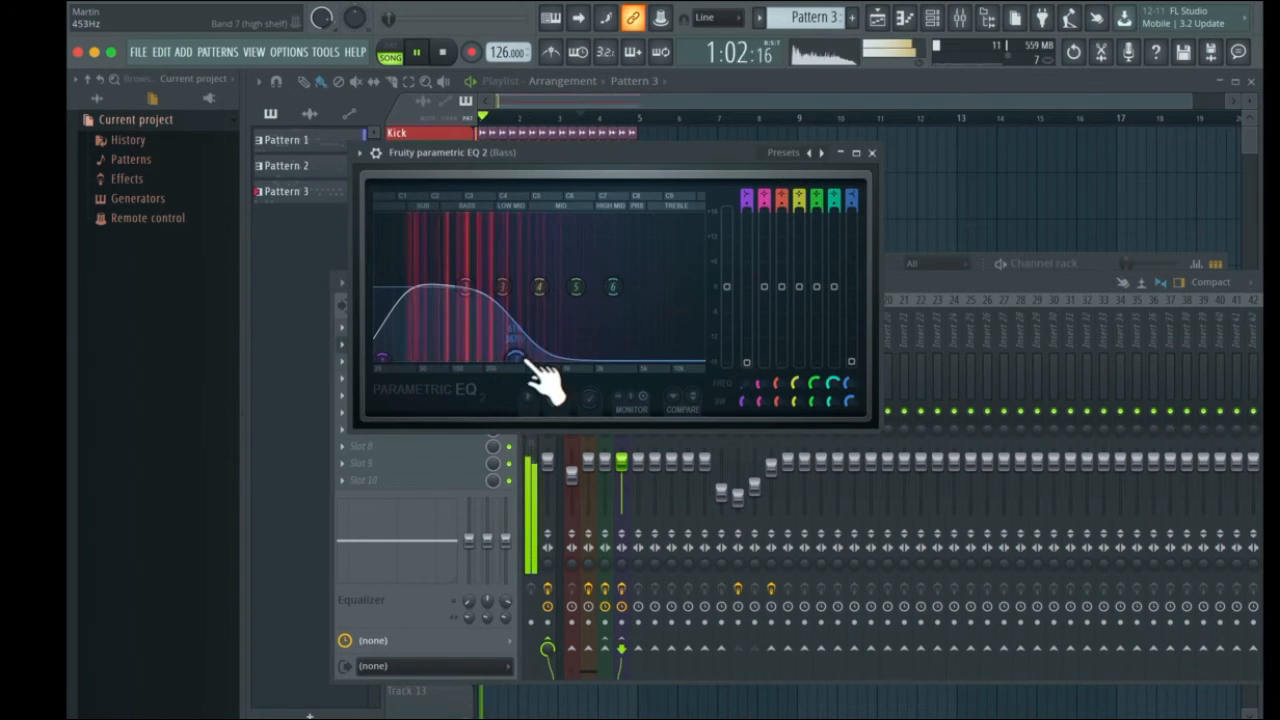
pyautogui.moveTo(565, 349); pyautogui.dragTo(673, 356)
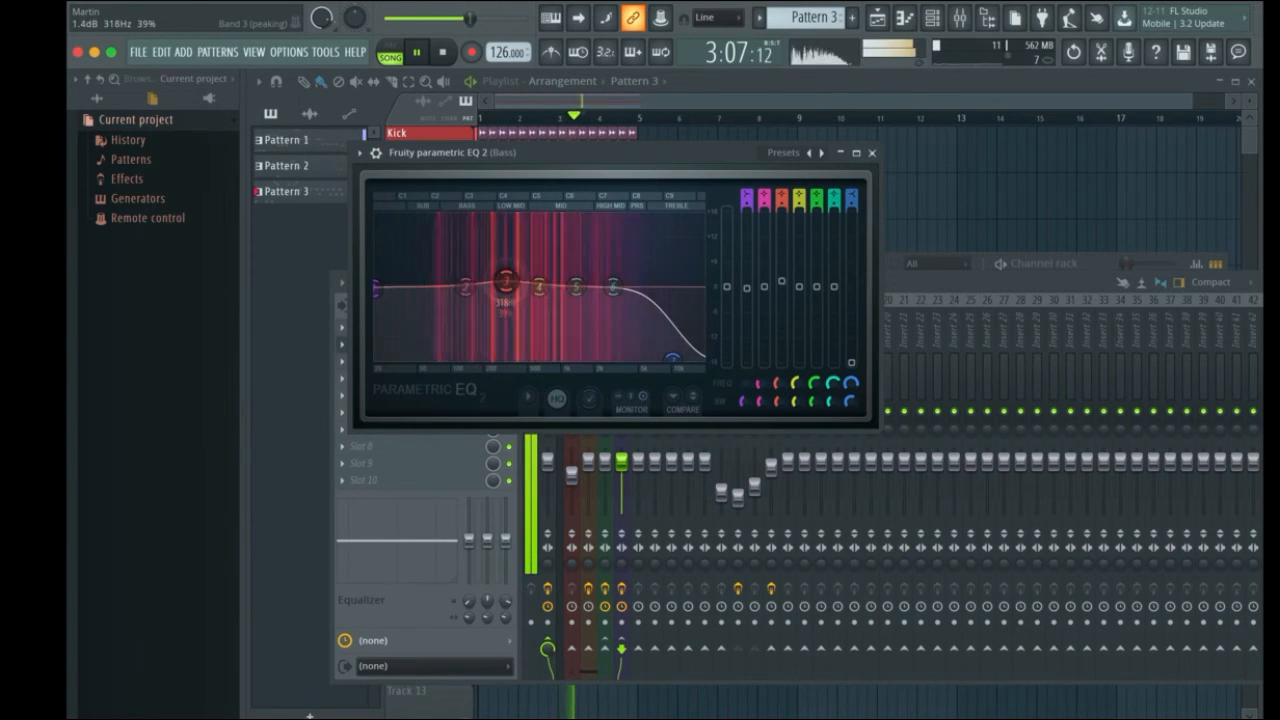
pyautogui.moveTo(578, 287); pyautogui.dragTo(613, 305)
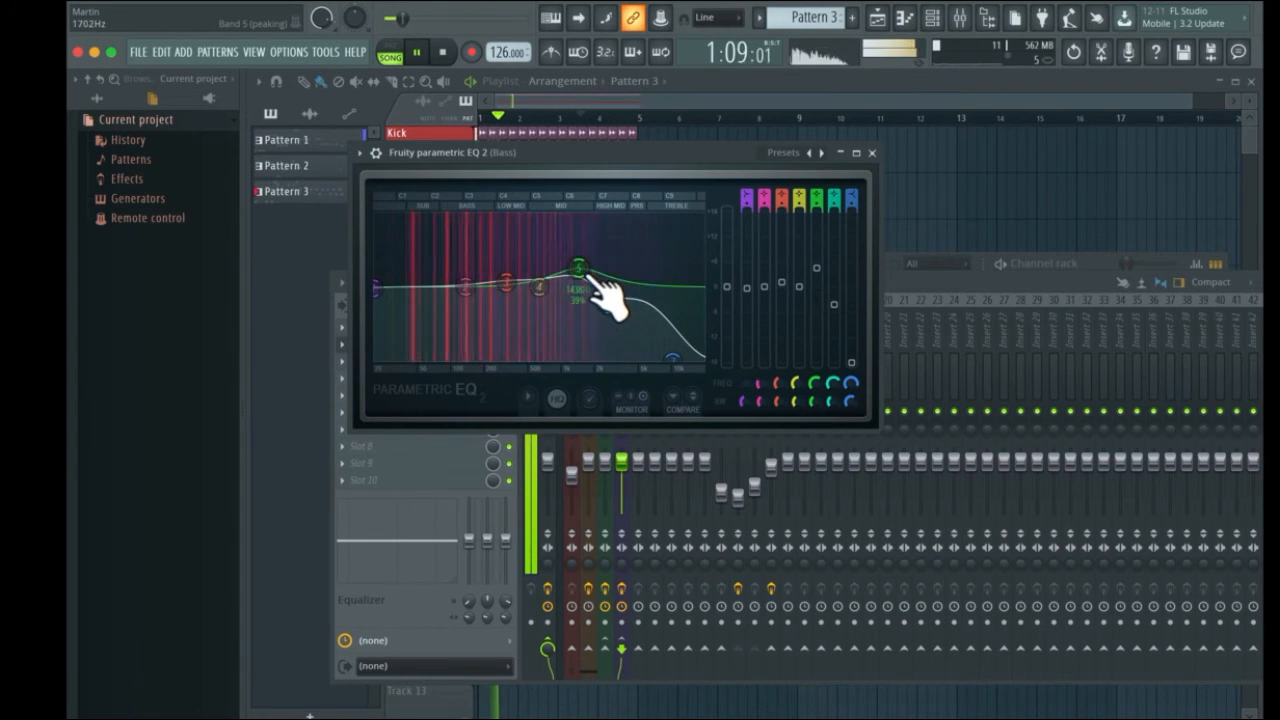
pyautogui.click(872, 152)
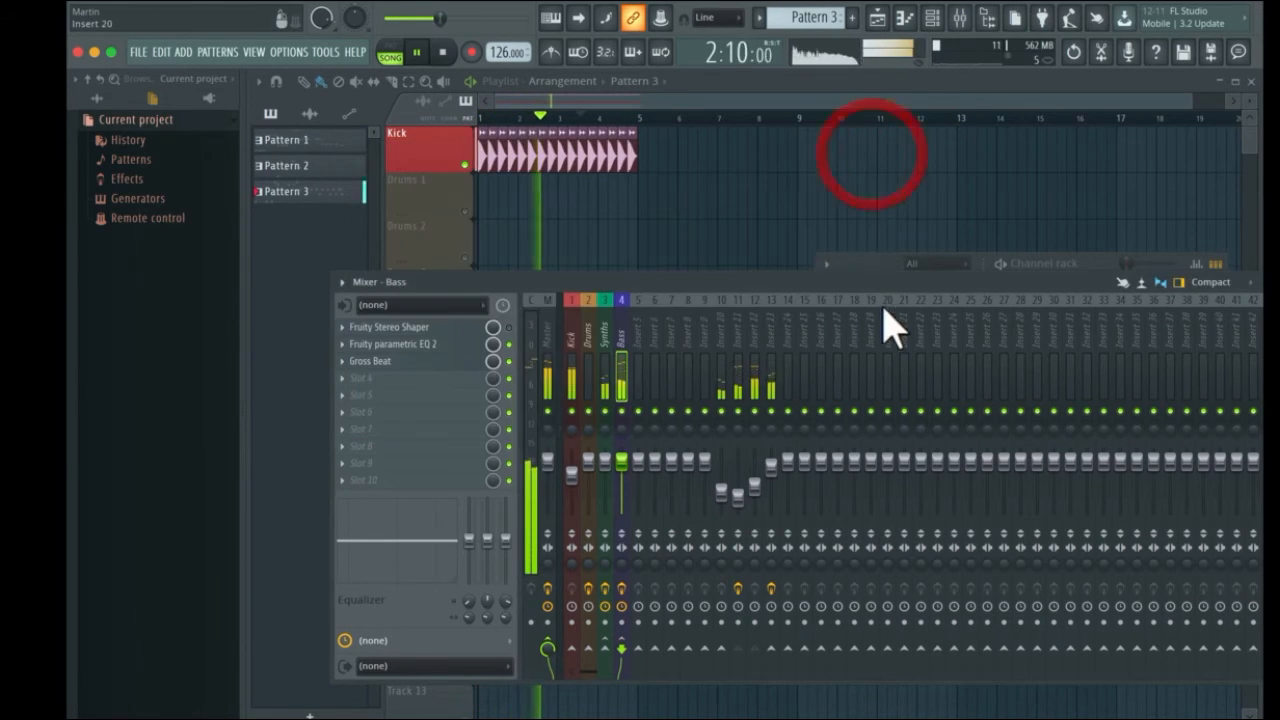
# Lower the Bass and Insert 13 volumes slightly during playback, and stop the loop
pyautogui.moveTo(855, 300); pyautogui.dragTo(866, 221)
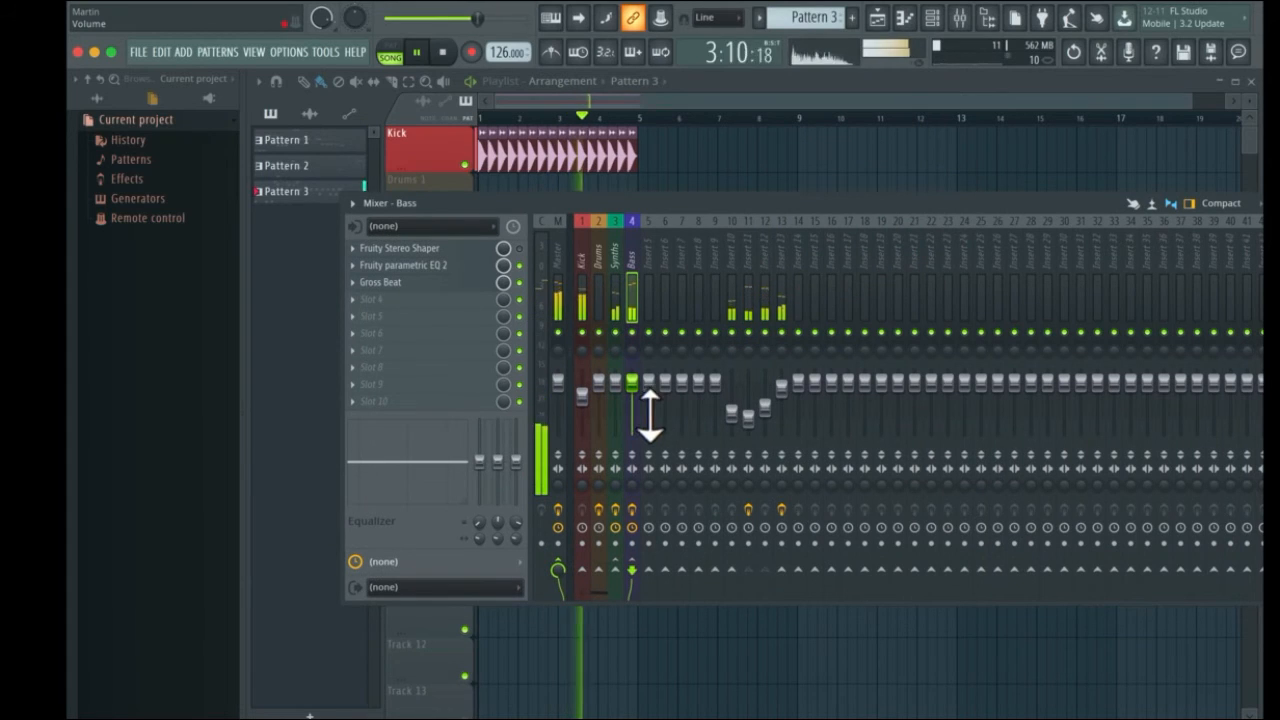
pyautogui.moveTo(641, 407)
pyautogui.mouseDown()
pyautogui.moveTo(636, 388)
pyautogui.moveTo(583, 397)
pyautogui.moveTo(586, 413)
pyautogui.moveTo(632, 390)
pyautogui.moveTo(645, 408)
pyautogui.mouseUp()
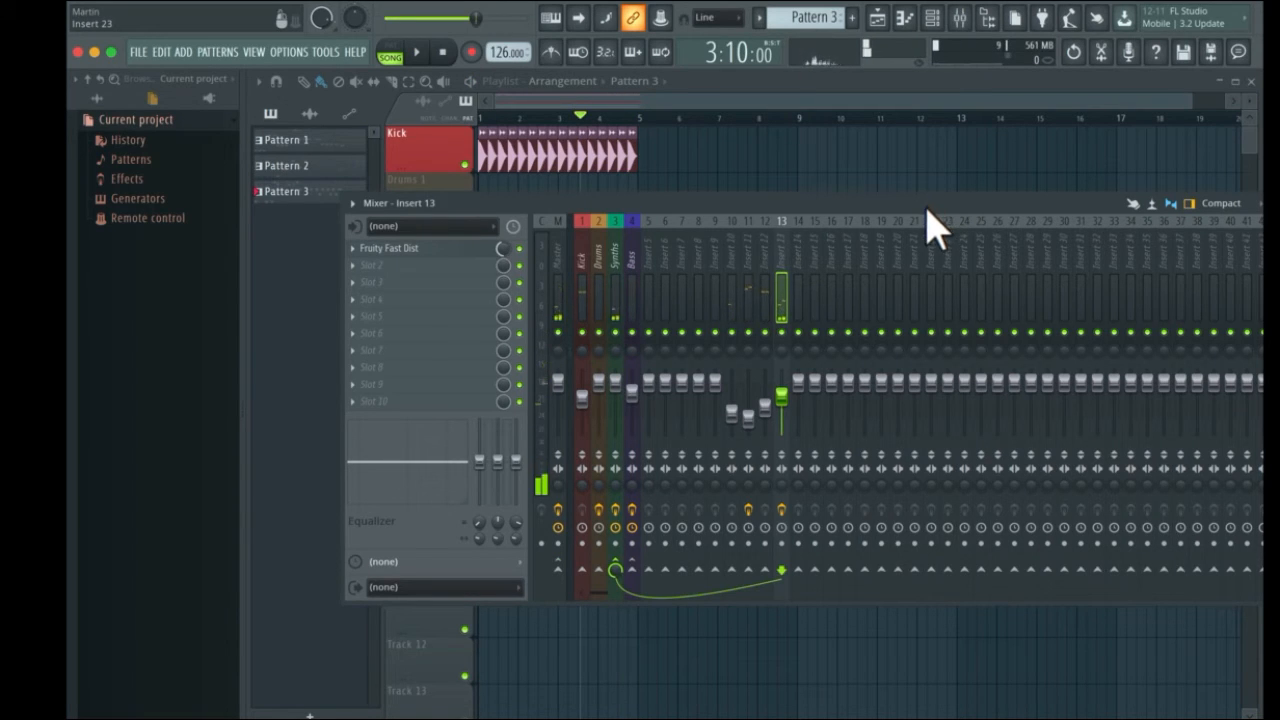
pyautogui.moveTo(928, 210); pyautogui.dragTo(842, 265)
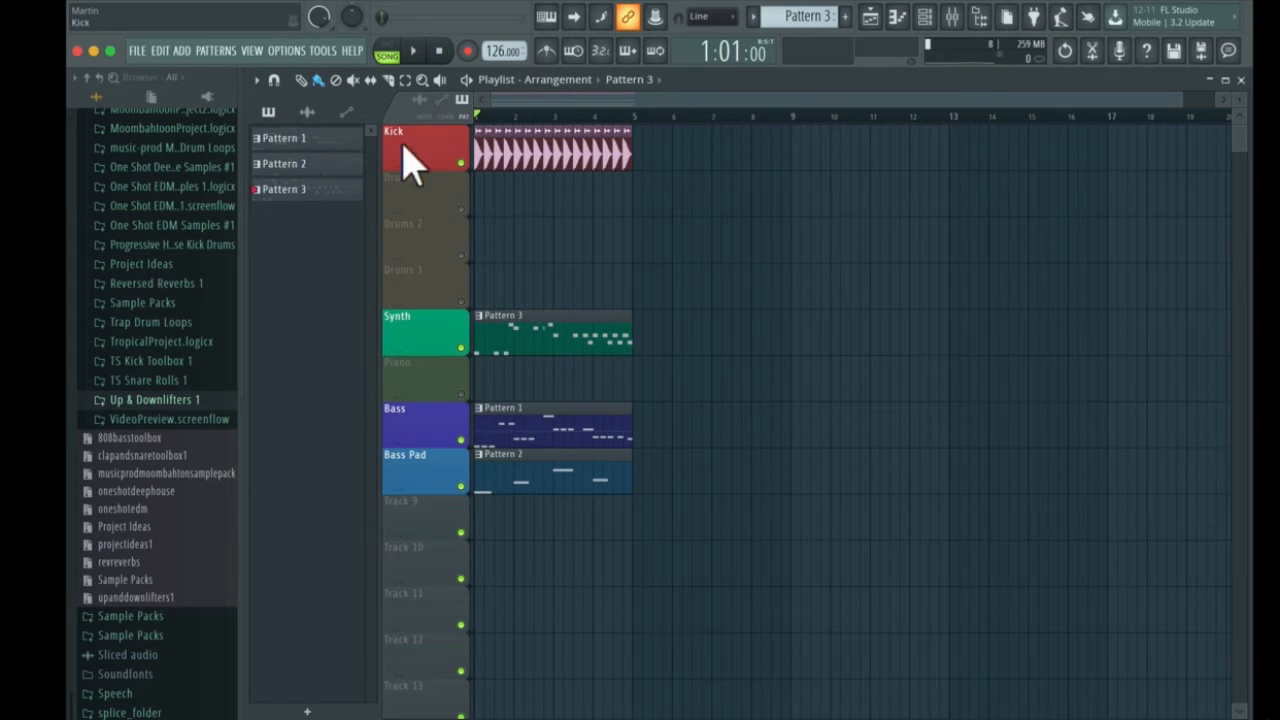
# Select Pattern 1, switch playback to pattern mode, and audition the pattern
pyautogui.click(289, 142)
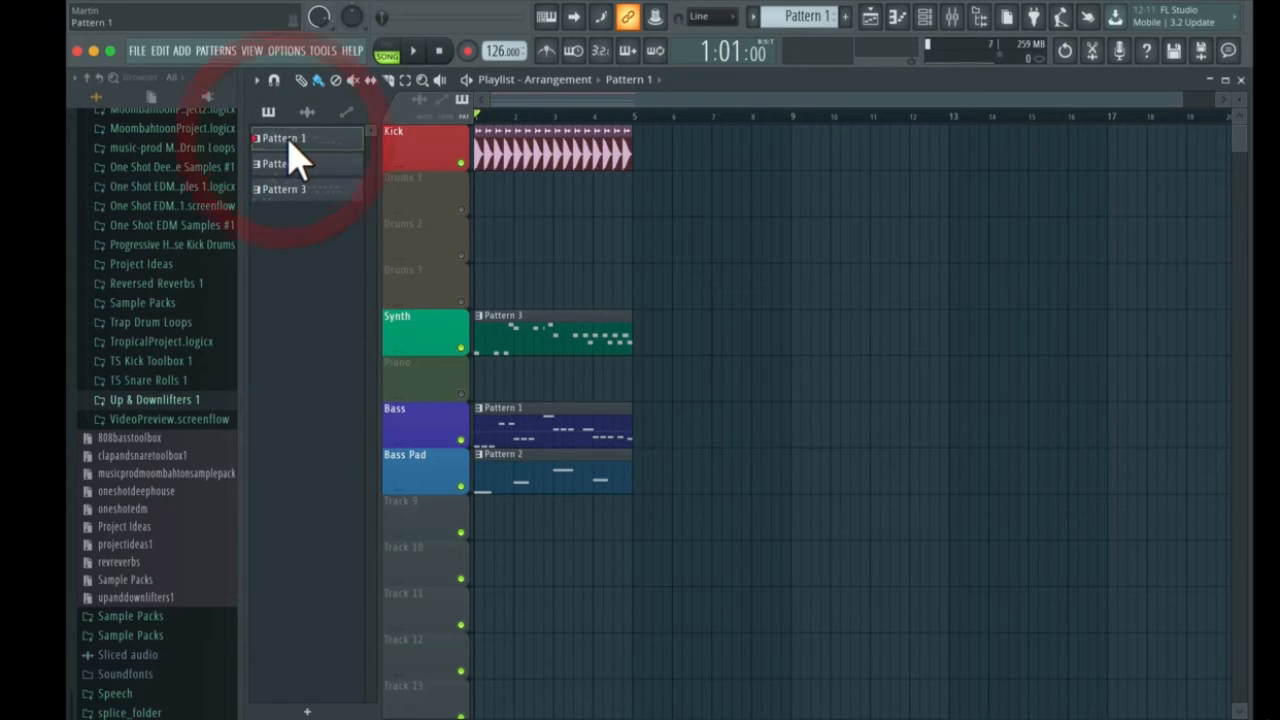
pyautogui.click(387, 51)
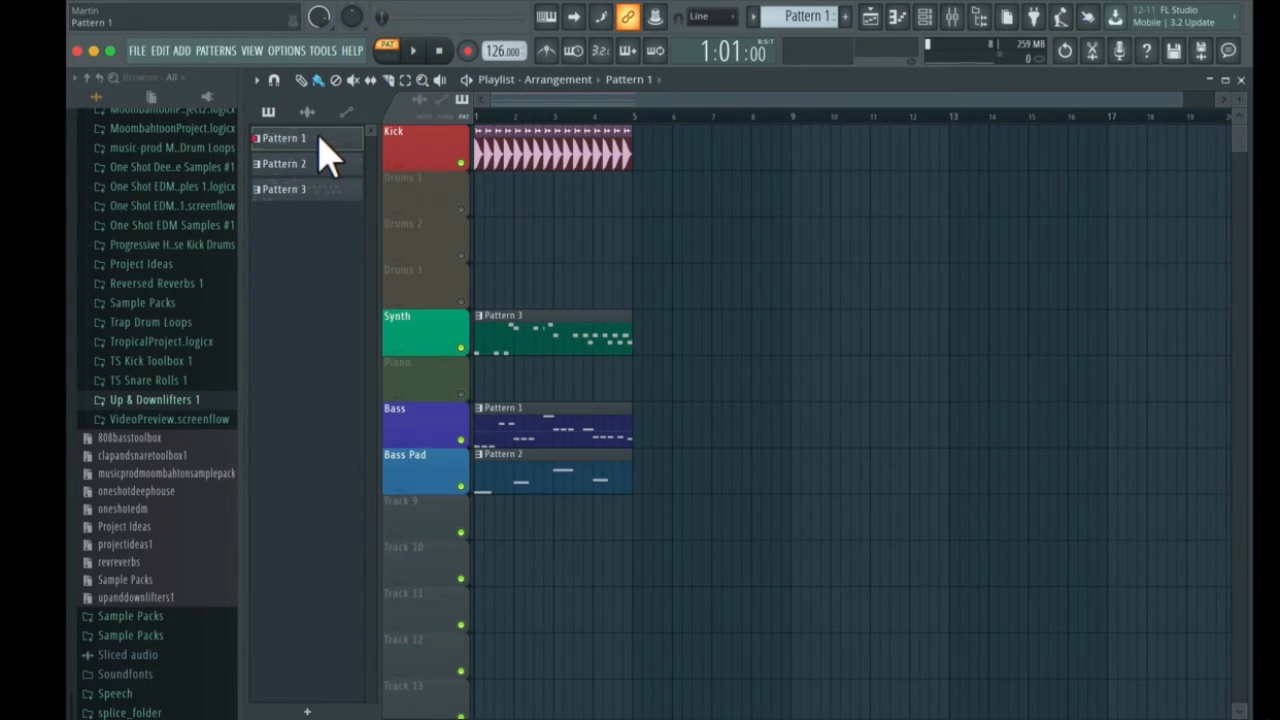
pyautogui.press('space')
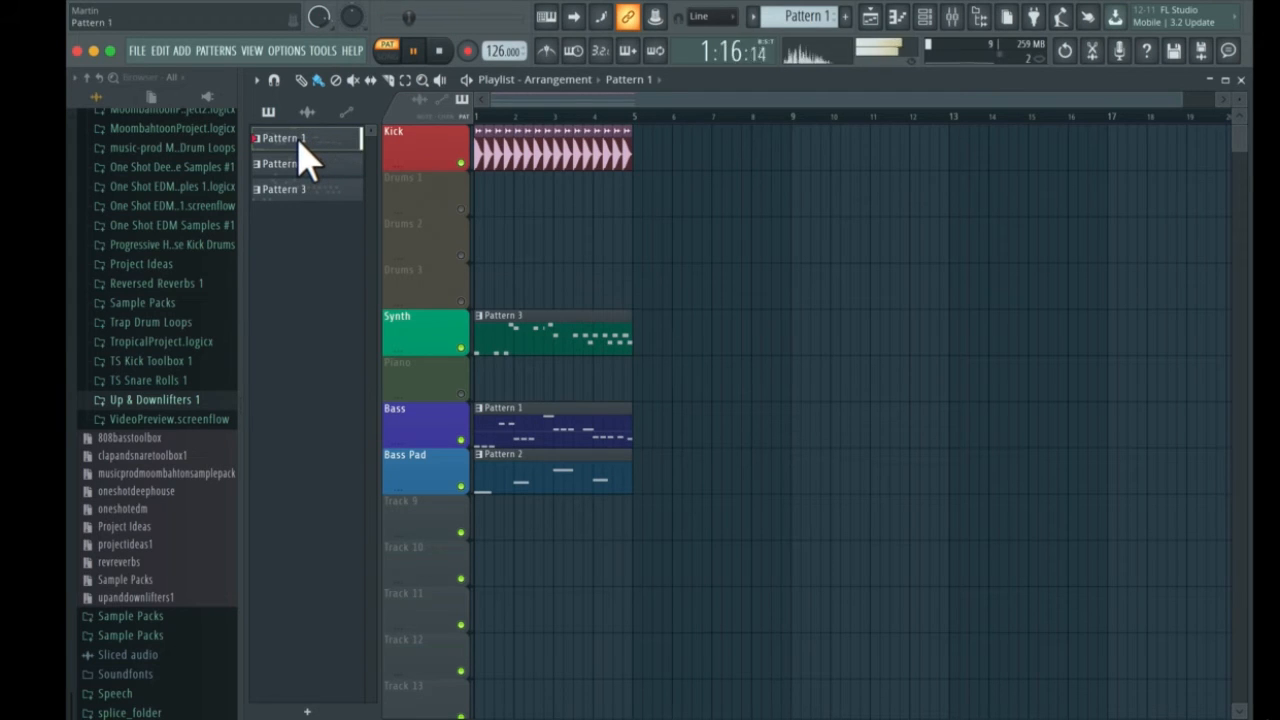
pyautogui.press('space')
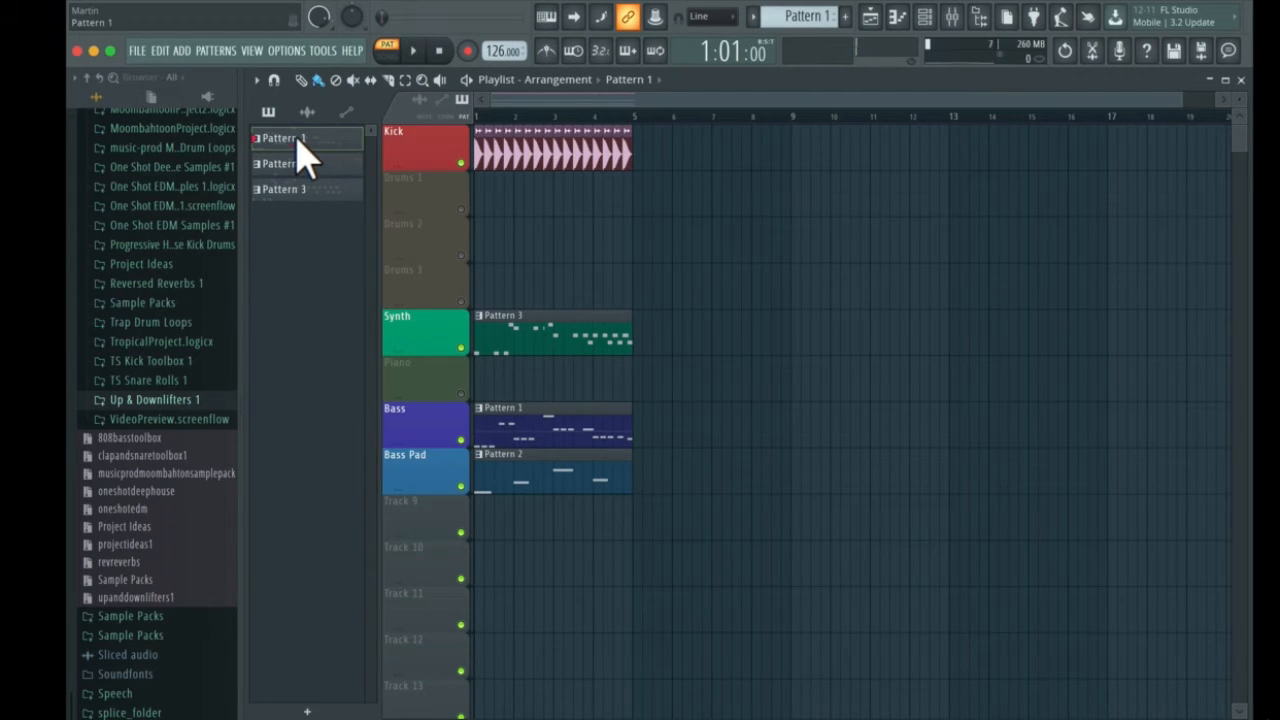
# Rename Pattern 1 as Bass Synth
pyautogui.rightClick(300, 143)
pyautogui.click(340, 212)
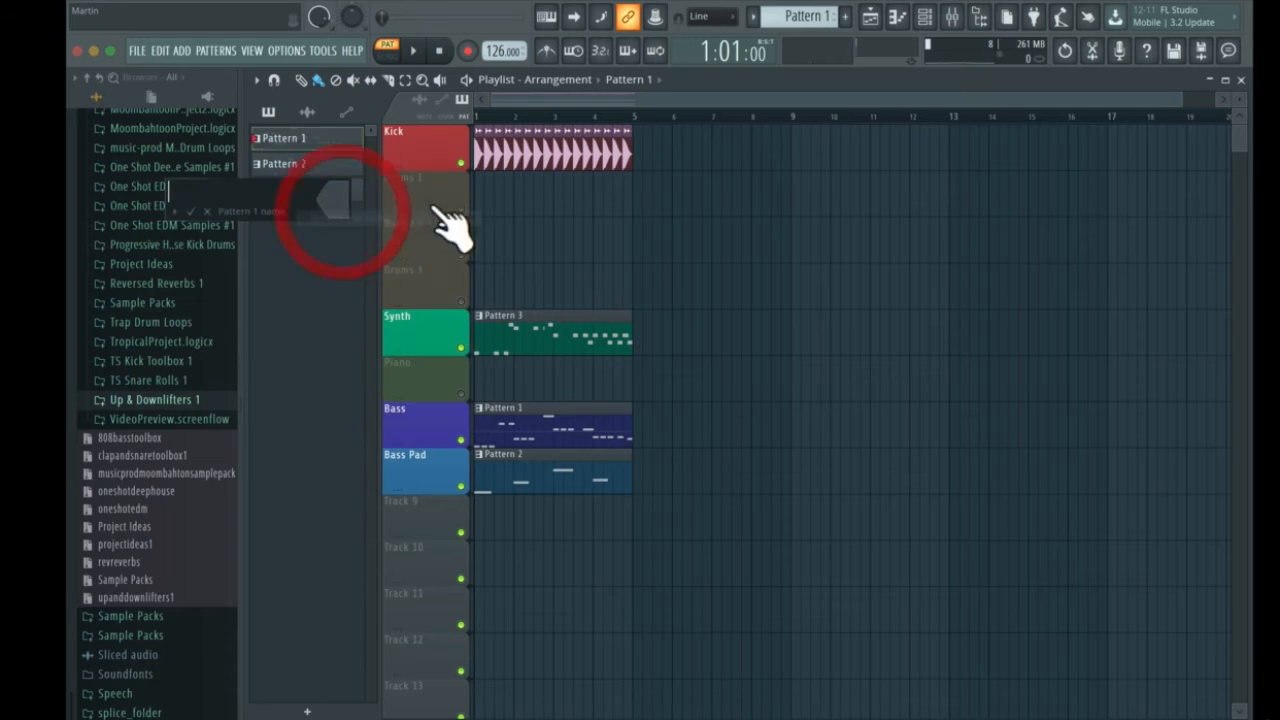
pyautogui.write('B')
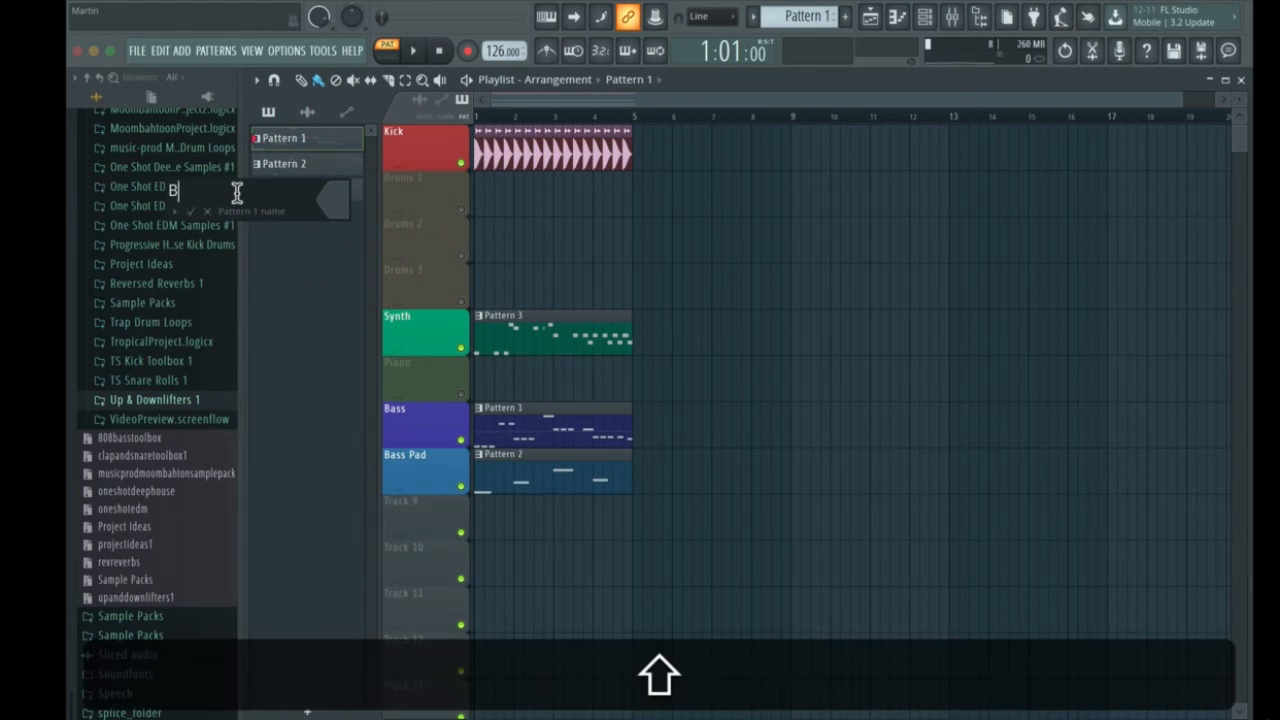
pyautogui.write('ass Synth')
pyautogui.press('Return')
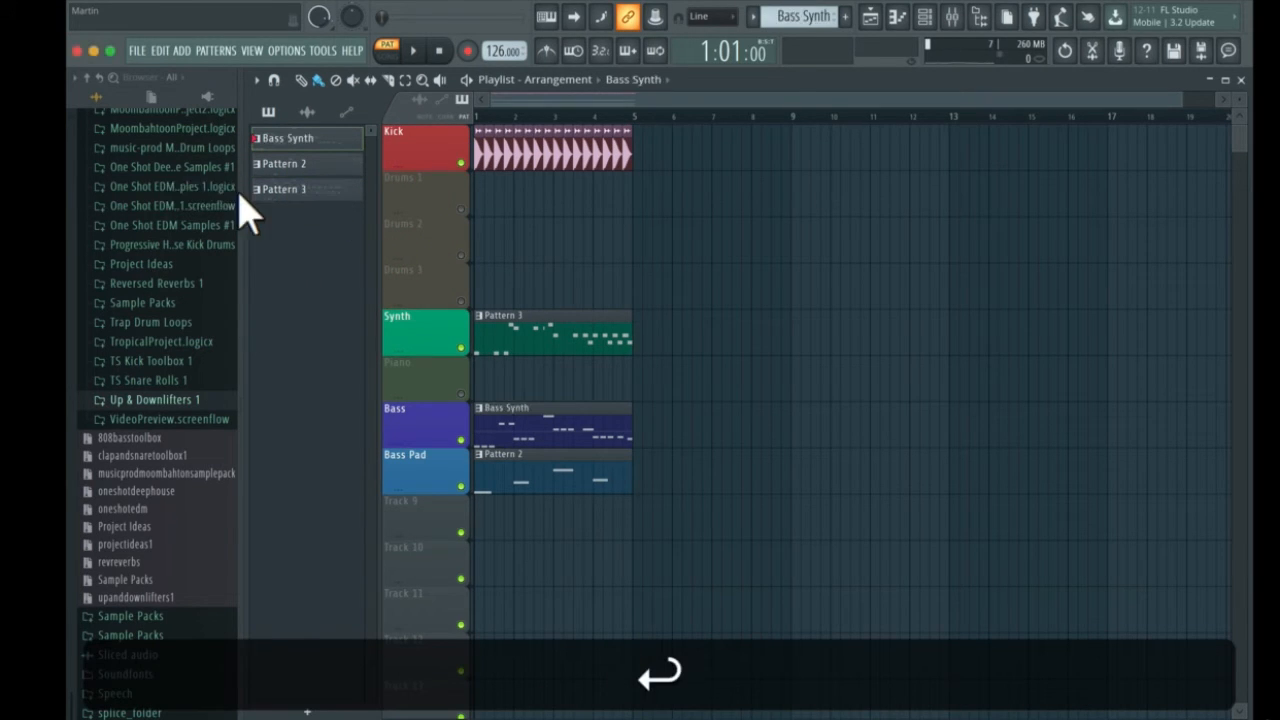
# Colour the Bass Synth pattern blue-violet to match the Bass playlist track
pyautogui.rightClick(305, 141)
pyautogui.click(367, 216)
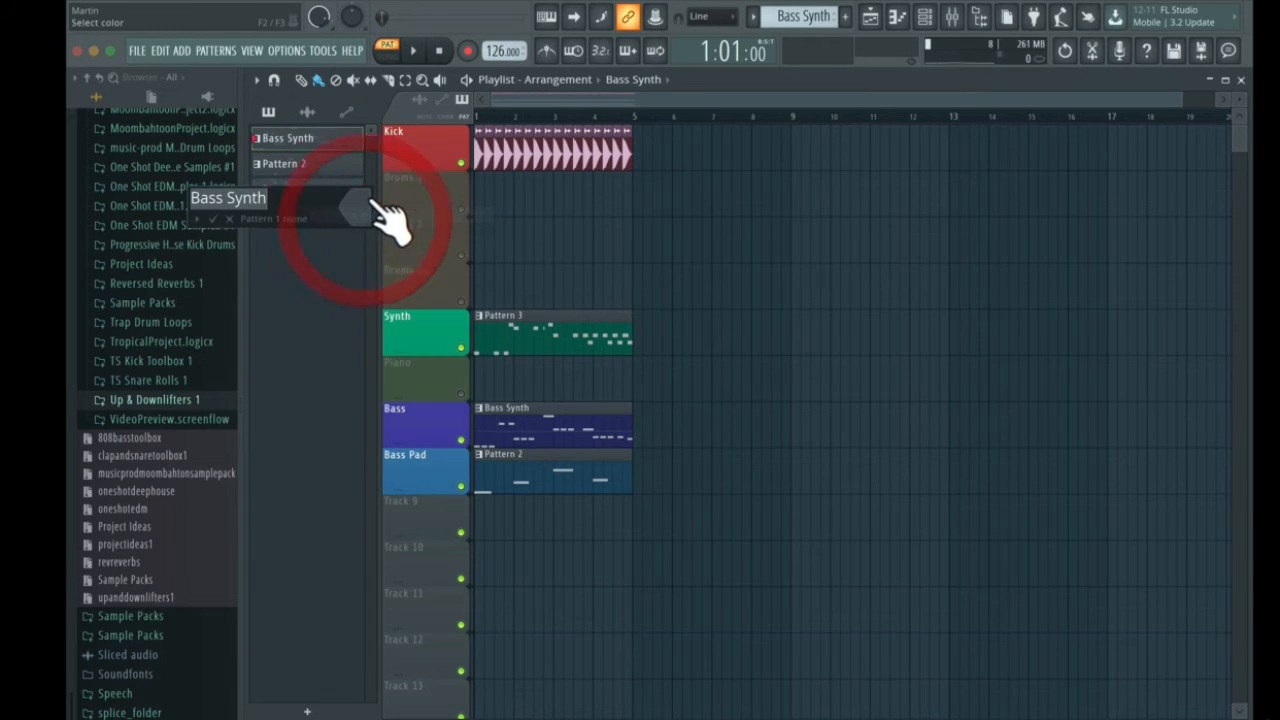
pyautogui.click(355, 208)
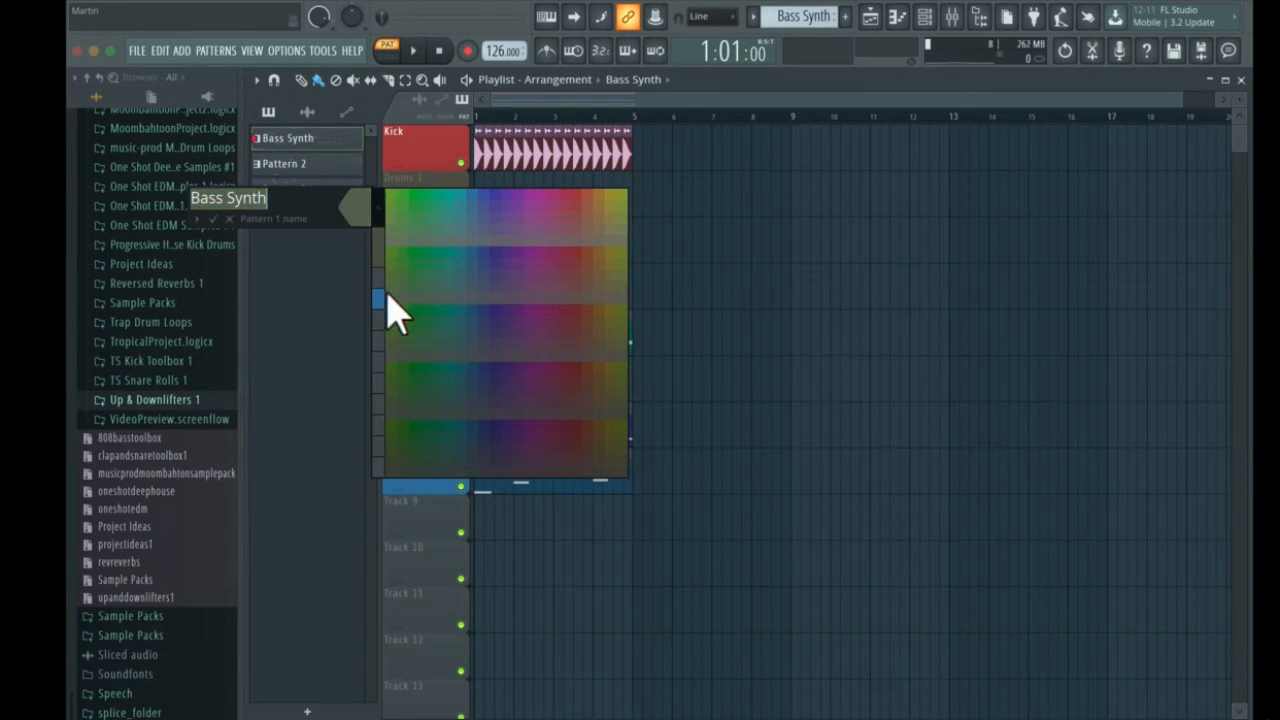
pyautogui.click(389, 198)
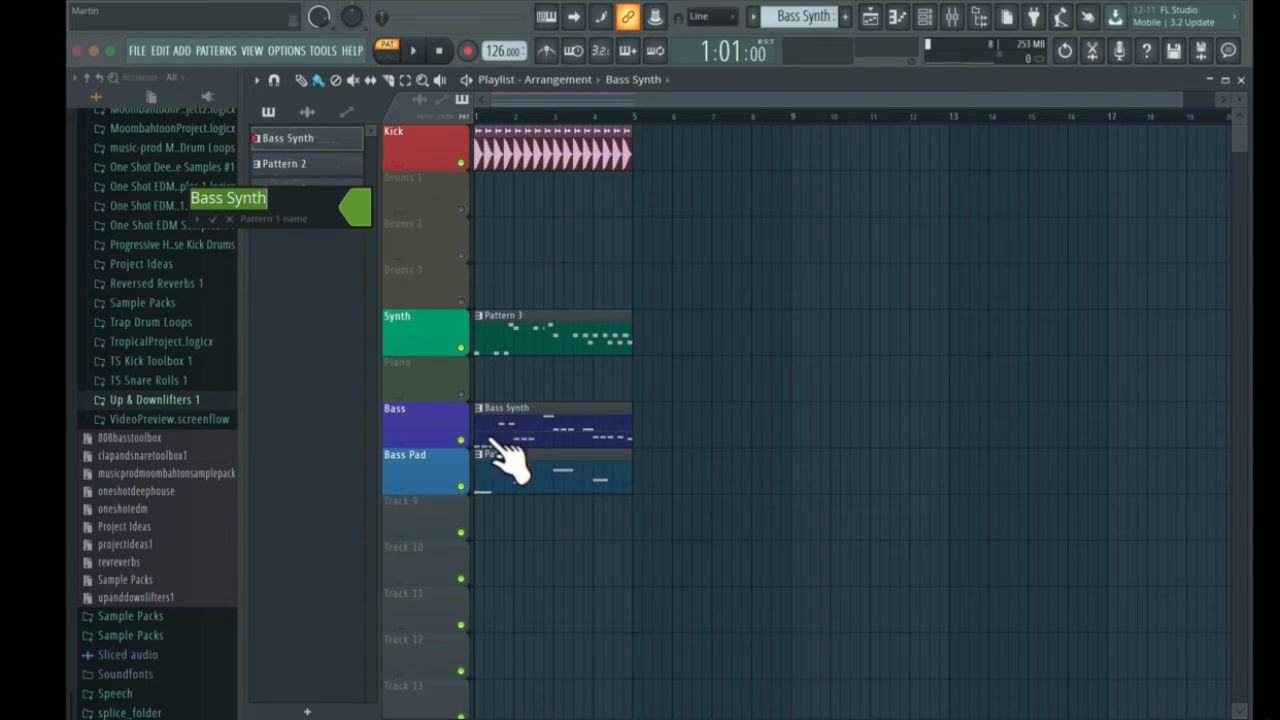
pyautogui.click(354, 208)
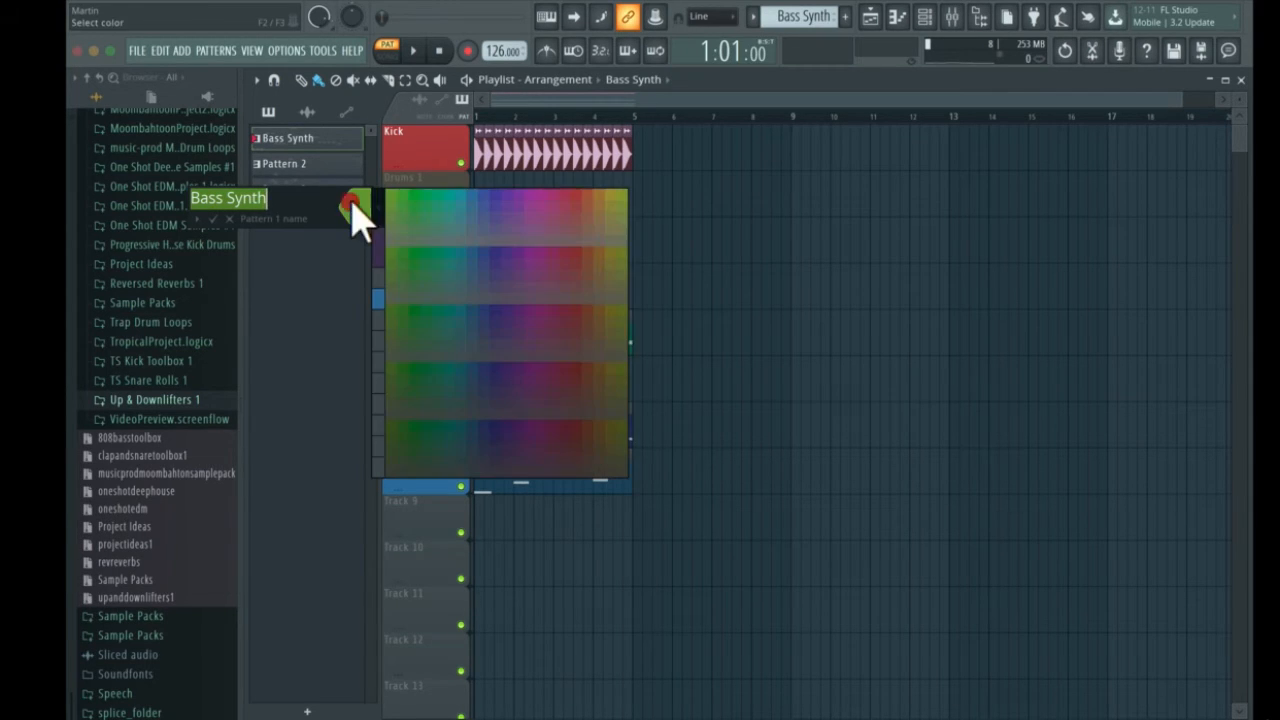
pyautogui.click(498, 200)
pyautogui.click(212, 218)
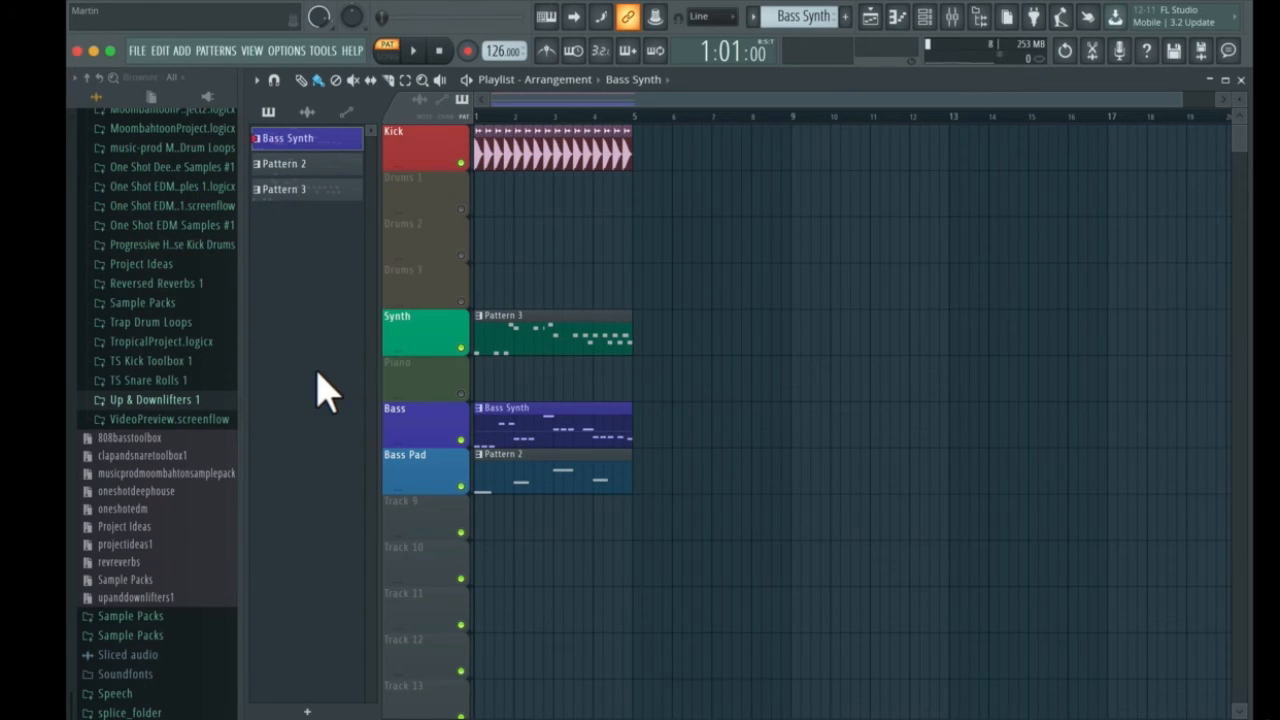
# Select Pattern 2 and audition it on its own, stopping playback after a short listen
pyautogui.click(299, 166)
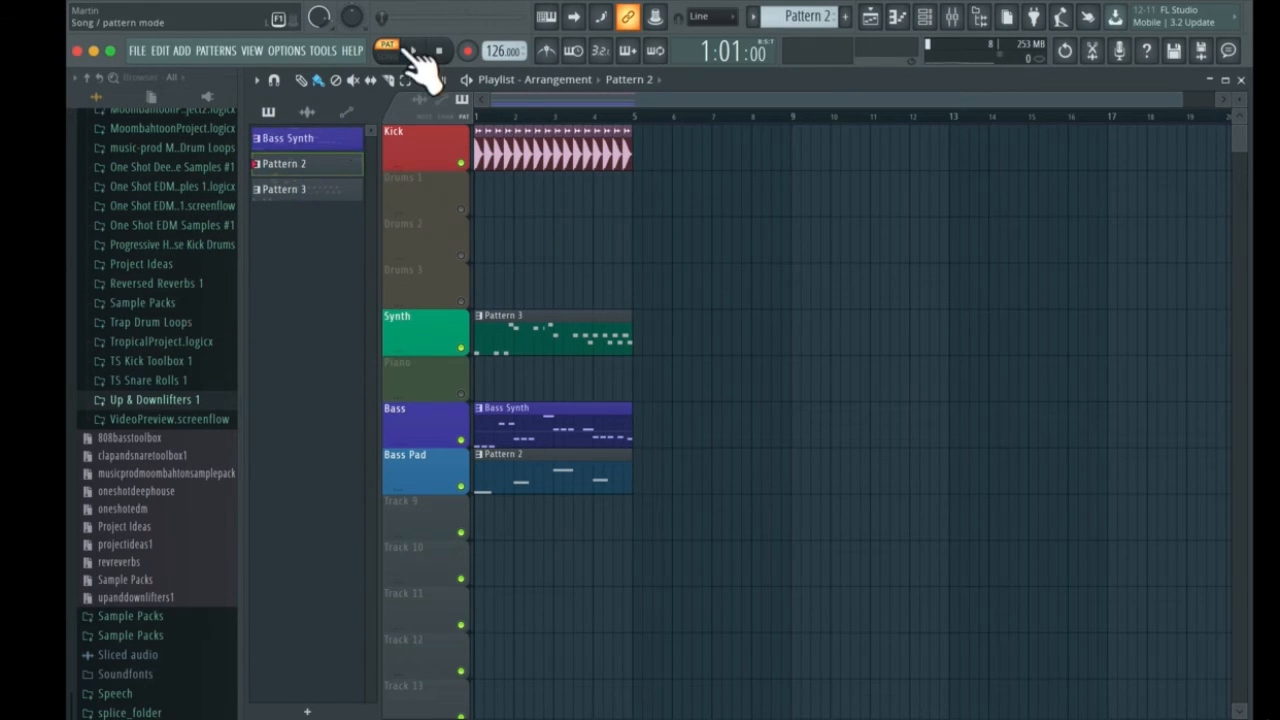
pyautogui.click(416, 51)
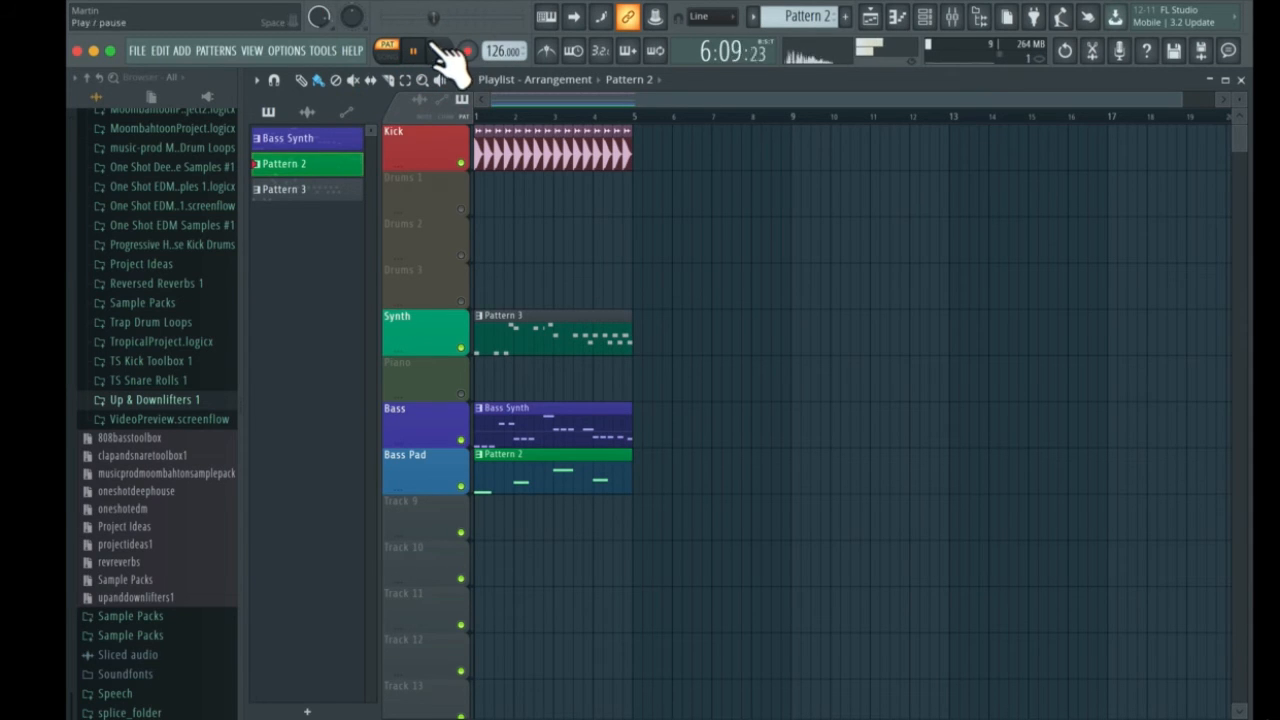
pyautogui.click(440, 51)
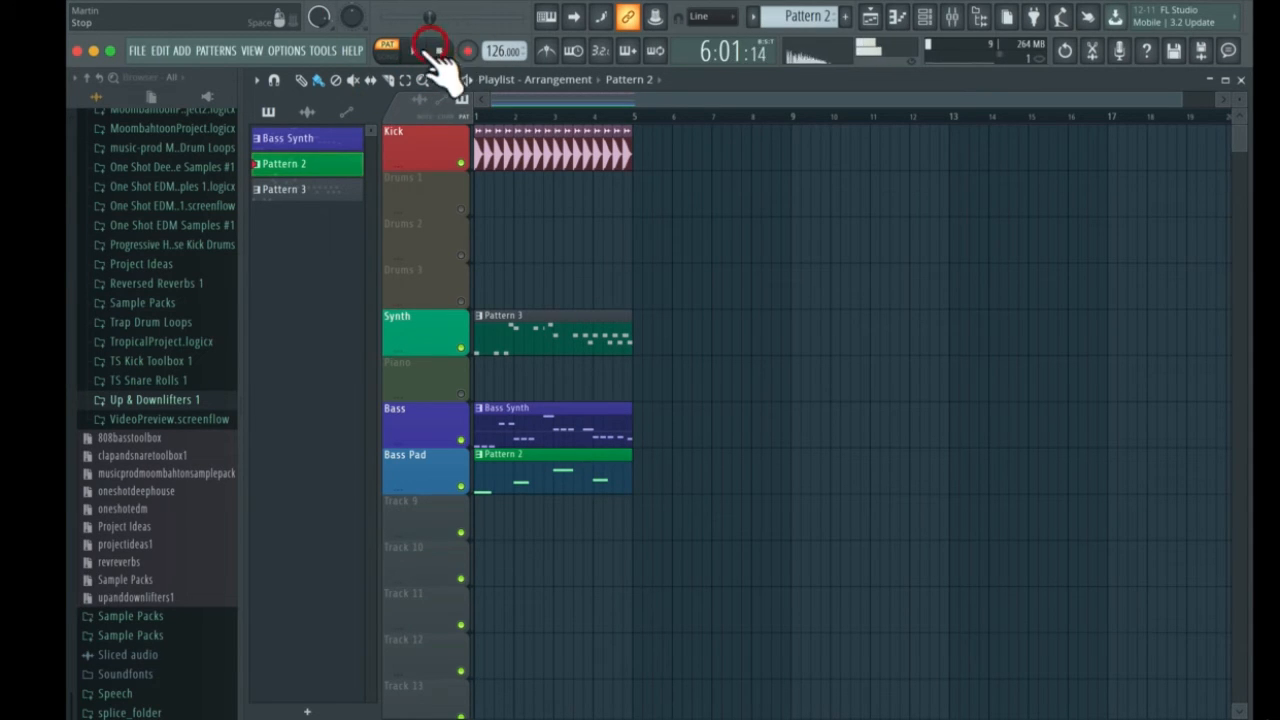
# Rename Pattern 2 as Bass Pad and colour it blue to resemble the Bass Pad playlist track
pyautogui.rightClick(298, 165)
pyautogui.click(383, 243)
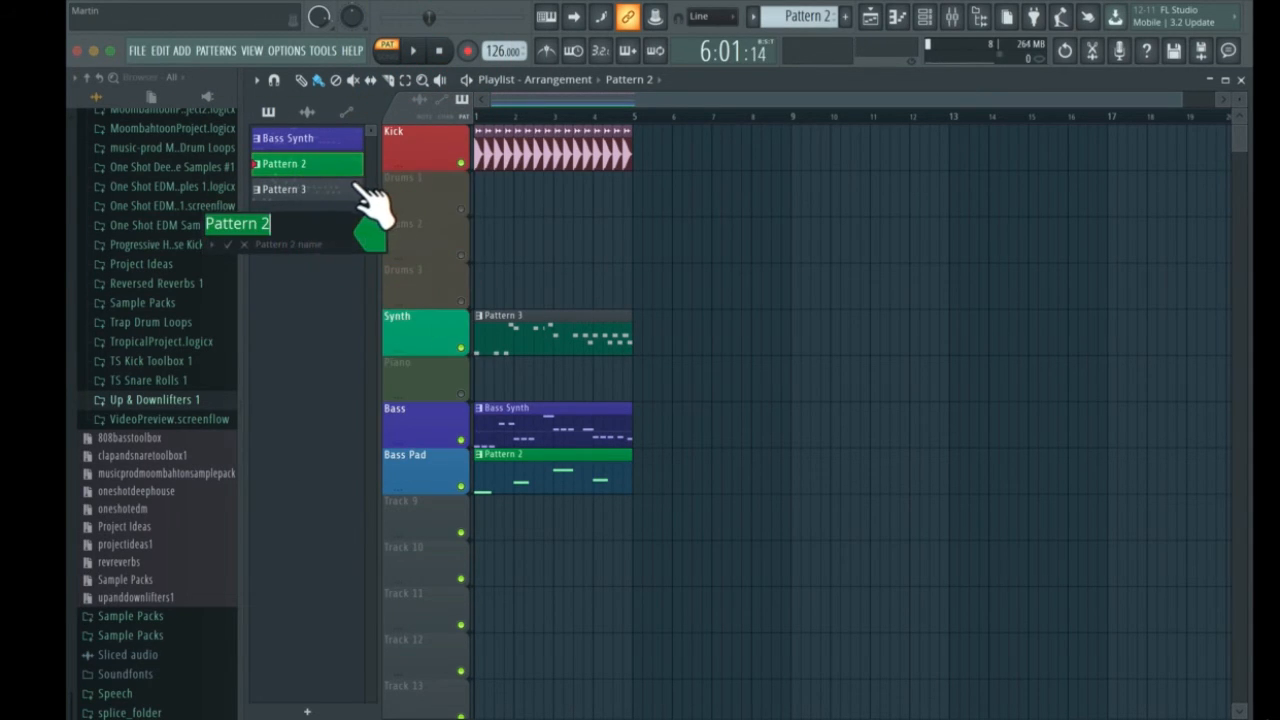
pyautogui.write('Bass Pad')
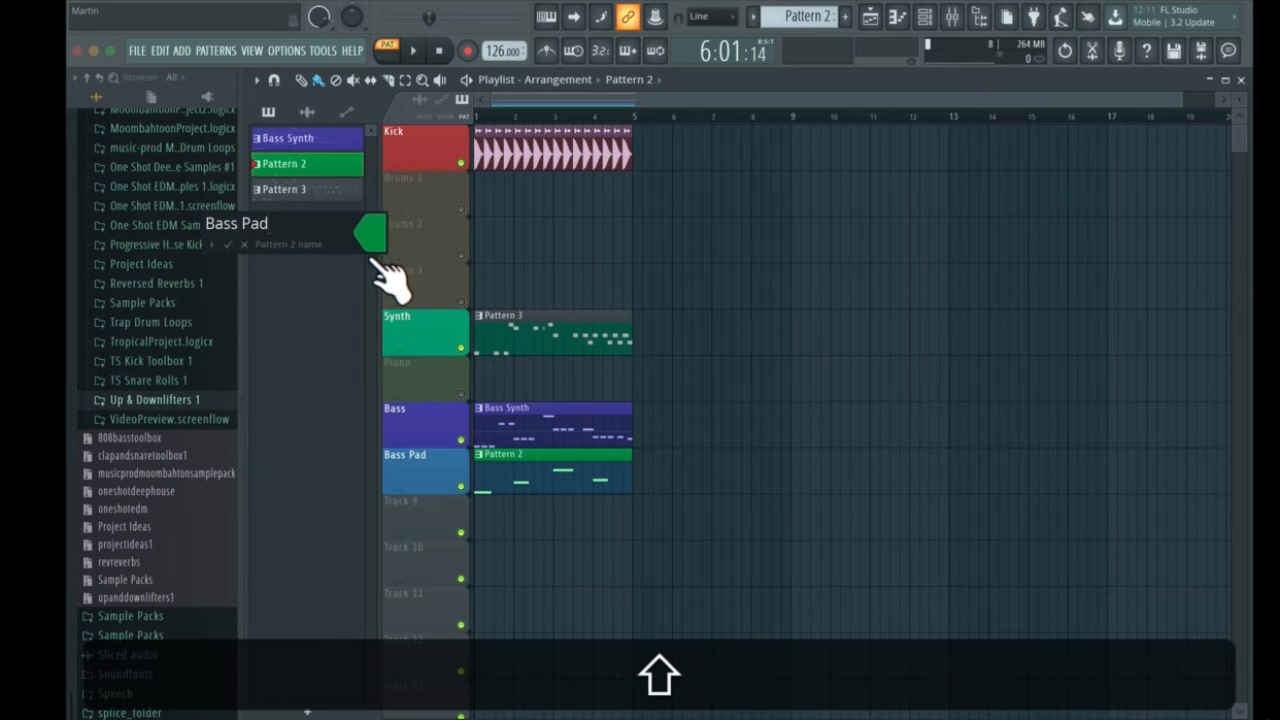
pyautogui.click(365, 228)
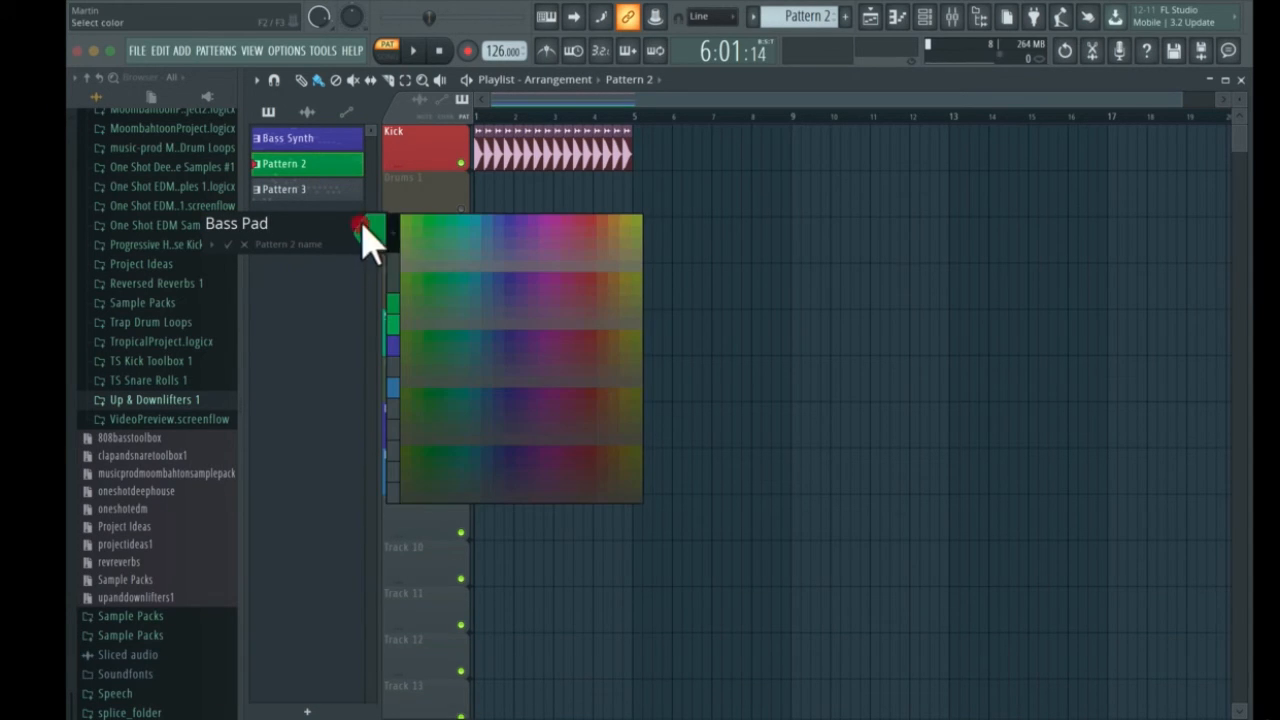
pyautogui.click(500, 220)
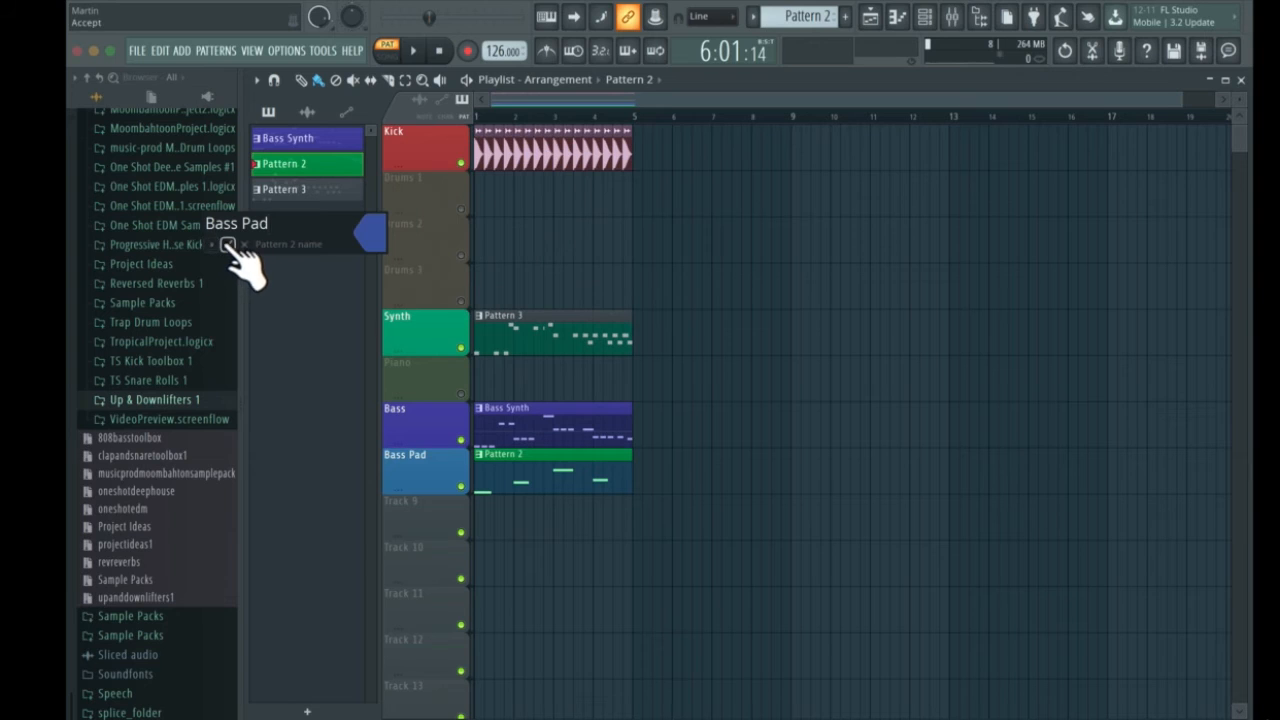
pyautogui.click(228, 244)
# Select Pattern 3 and audition it on its own to identify its part
pyautogui.click(296, 189)
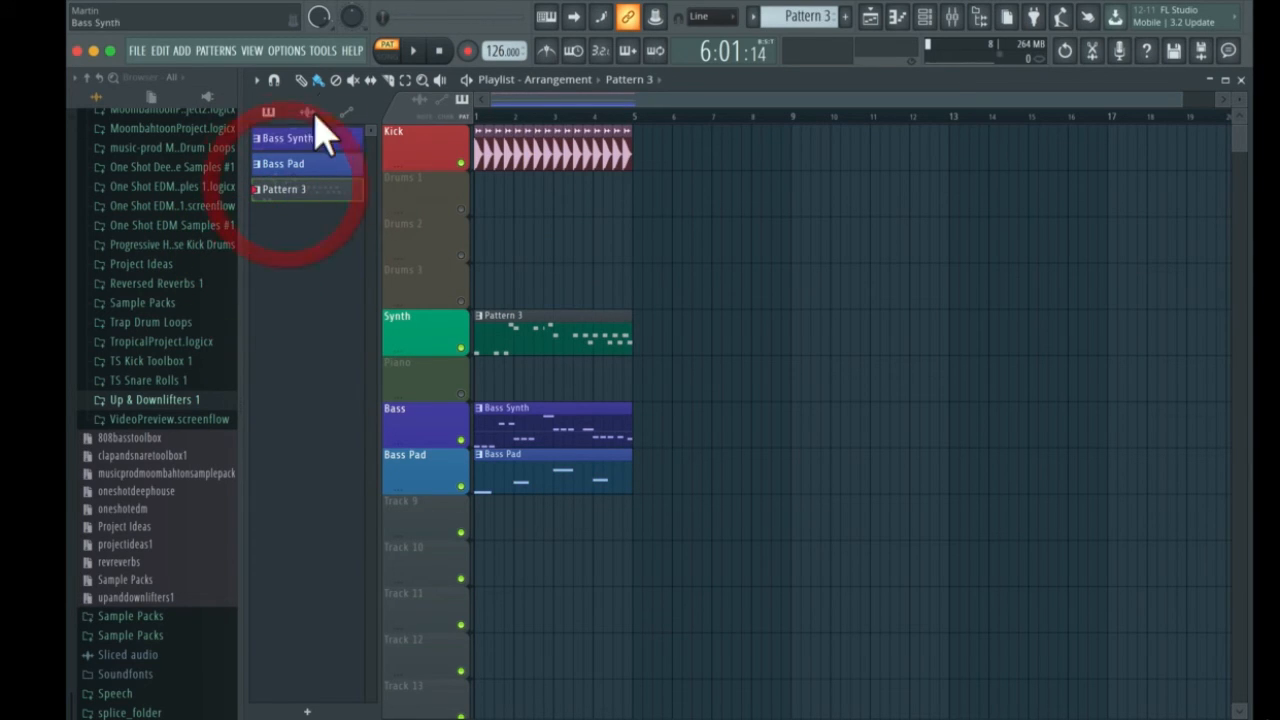
pyautogui.click(413, 50)
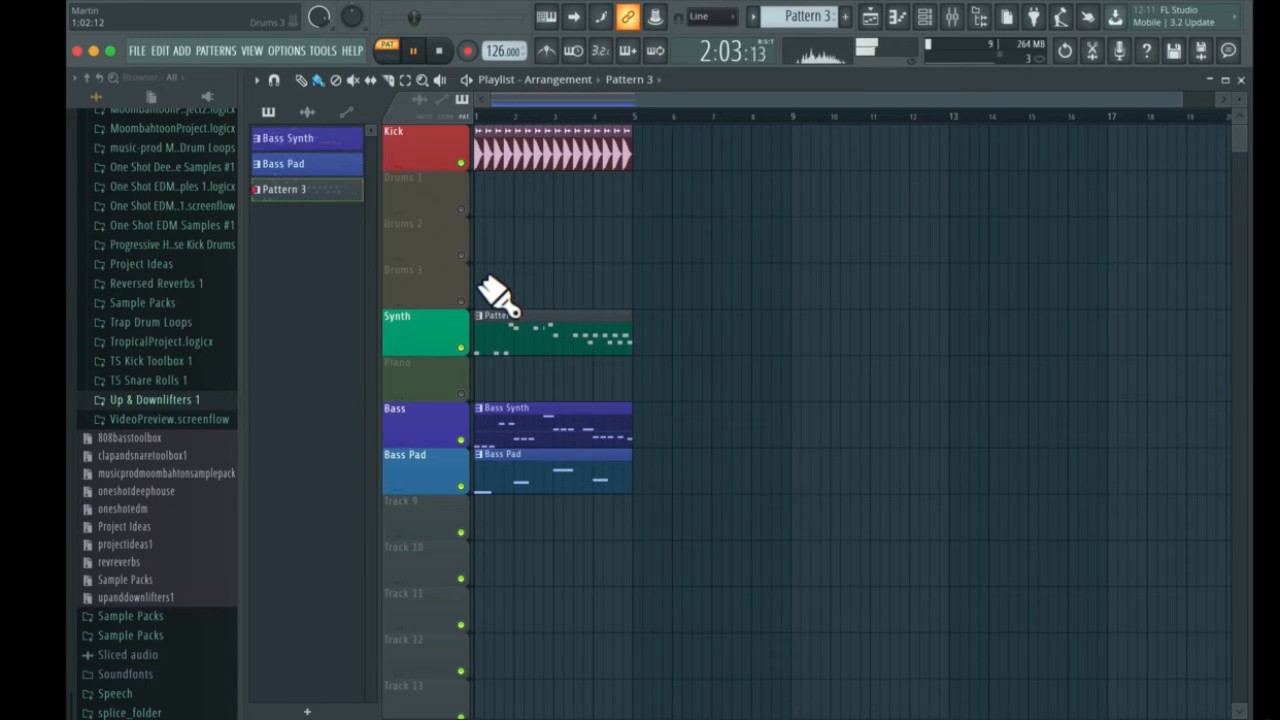
pyautogui.press('space')
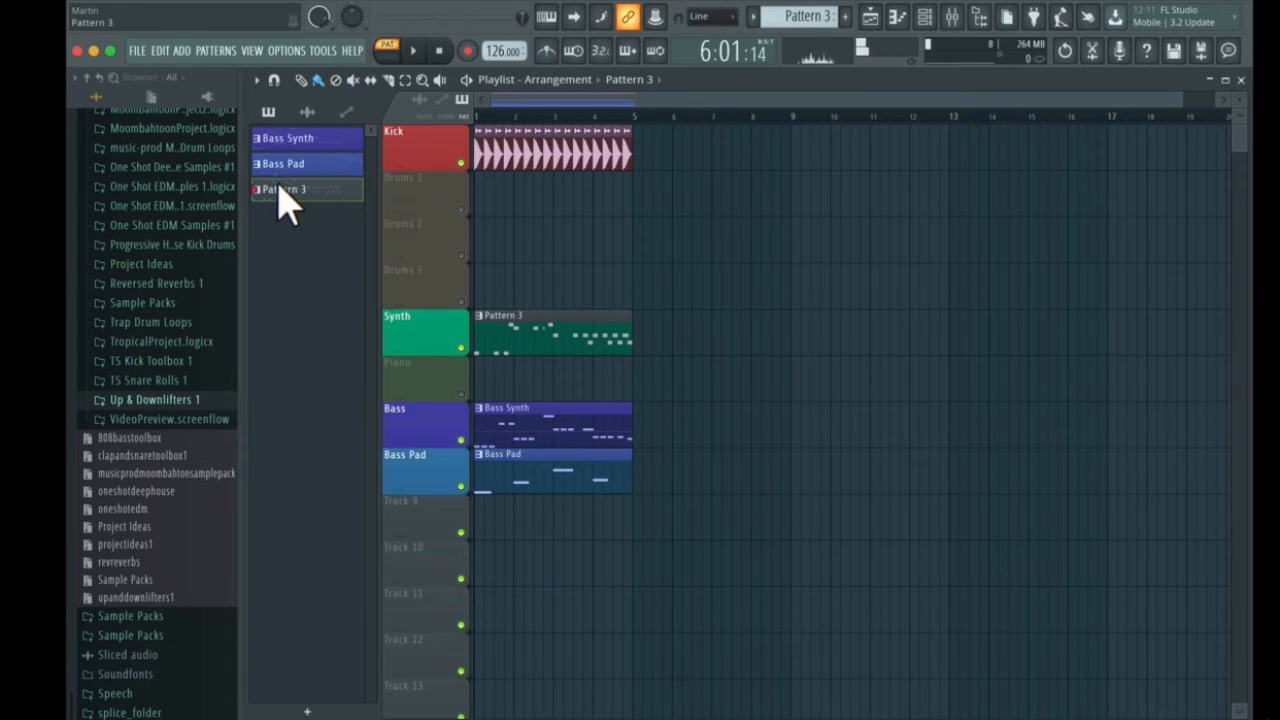
# Rename Pattern 3 as Melody and colour it green to resemble the Synth playlist track
pyautogui.rightClick(280, 190)
pyautogui.click(366, 264)
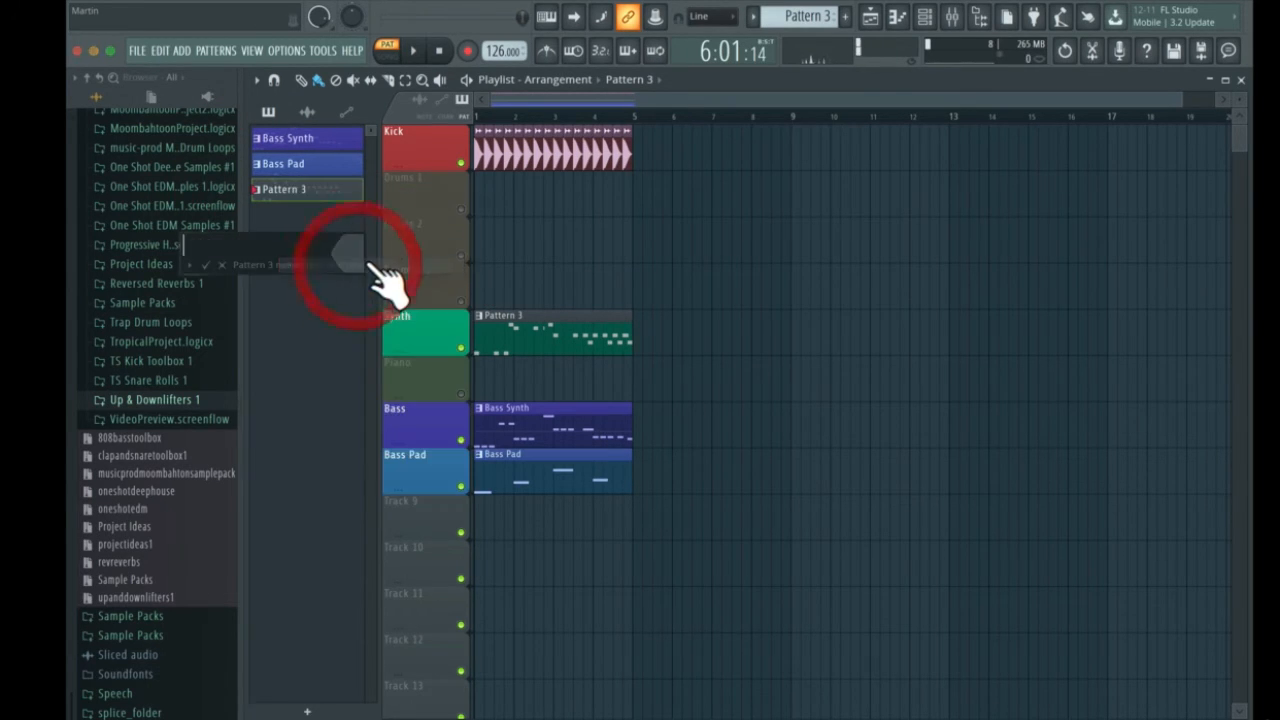
pyautogui.write('Melody')
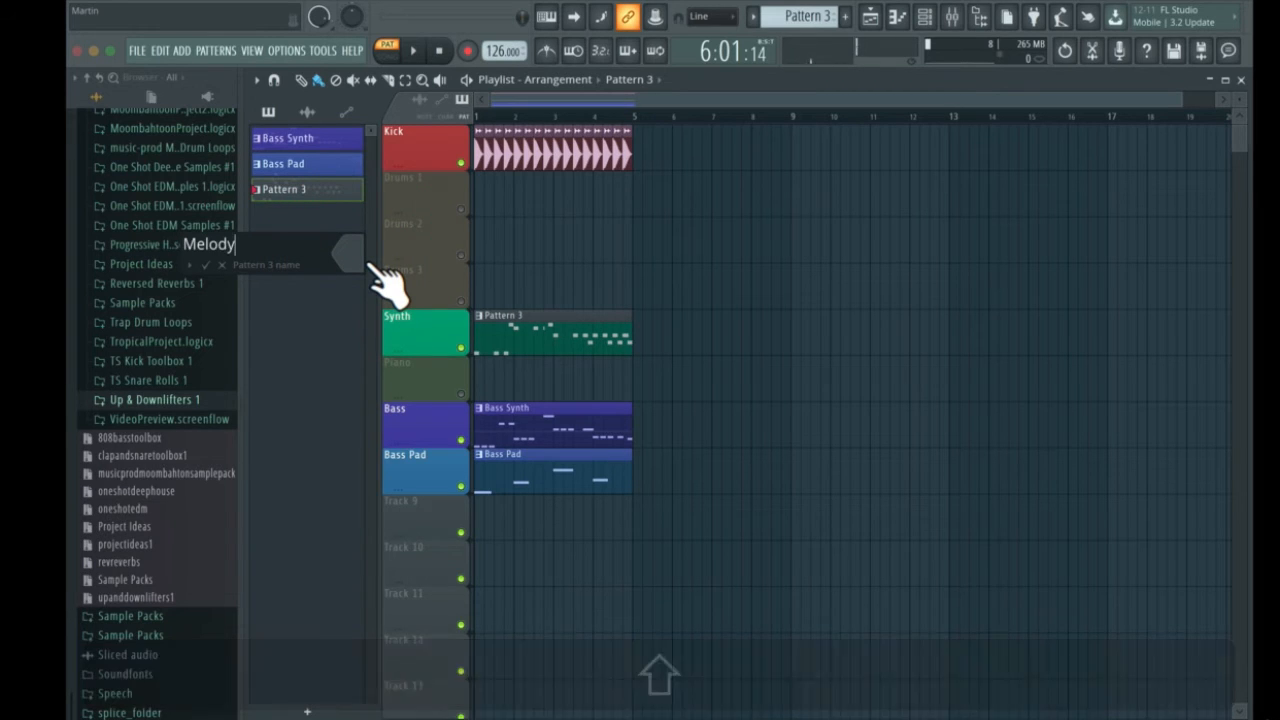
pyautogui.click(352, 257)
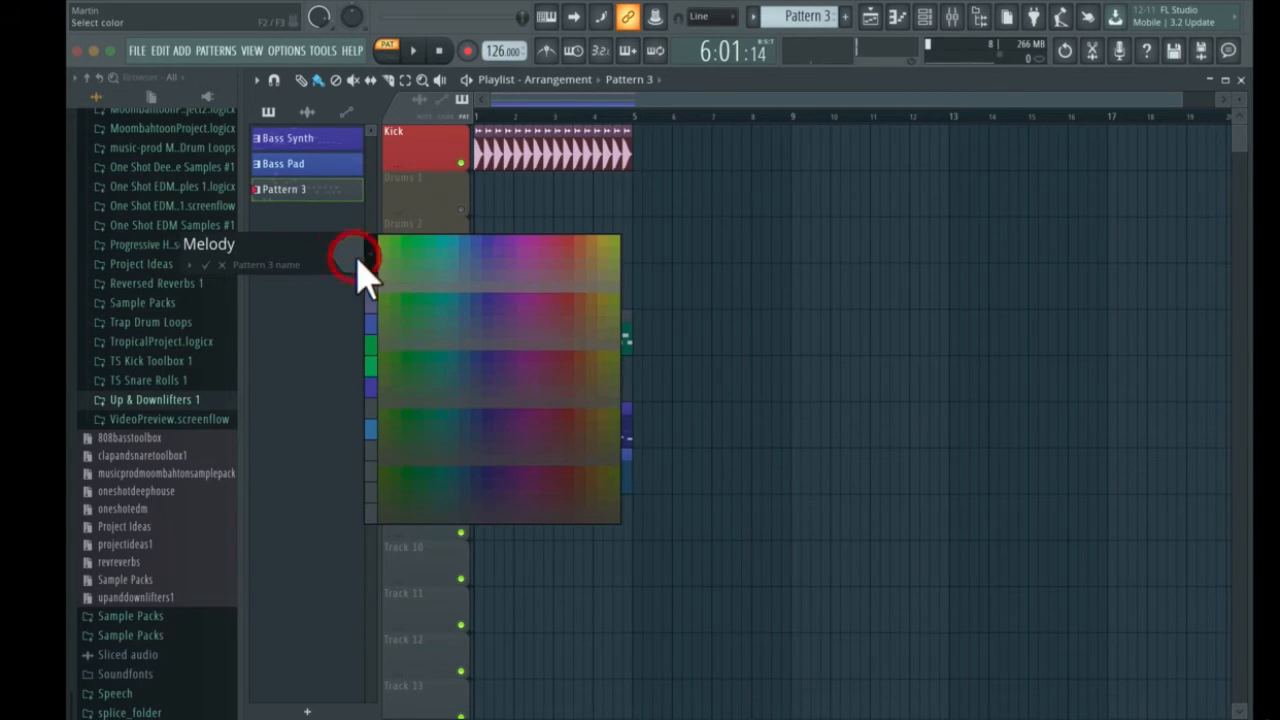
pyautogui.click(409, 243)
pyautogui.click(206, 264)
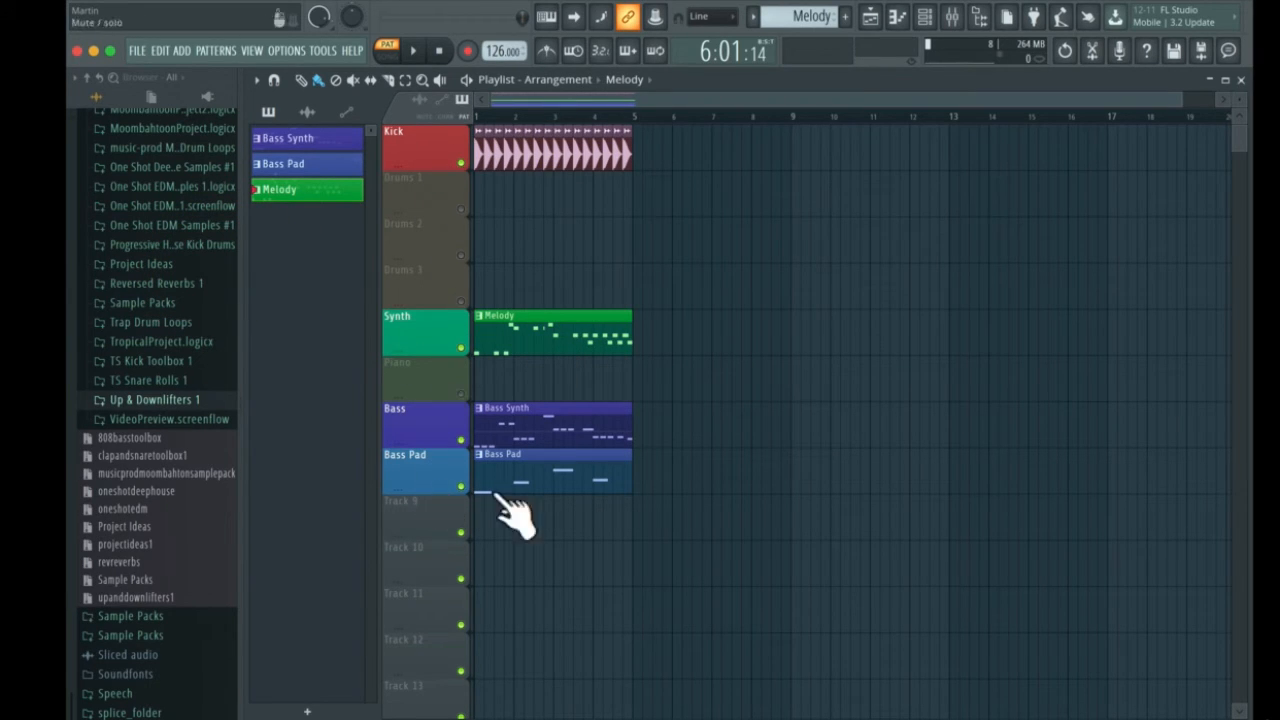
# Rename the VDE2 128BPM Progressive Kick audio clip as Kick in the picker
pyautogui.click(310, 112)
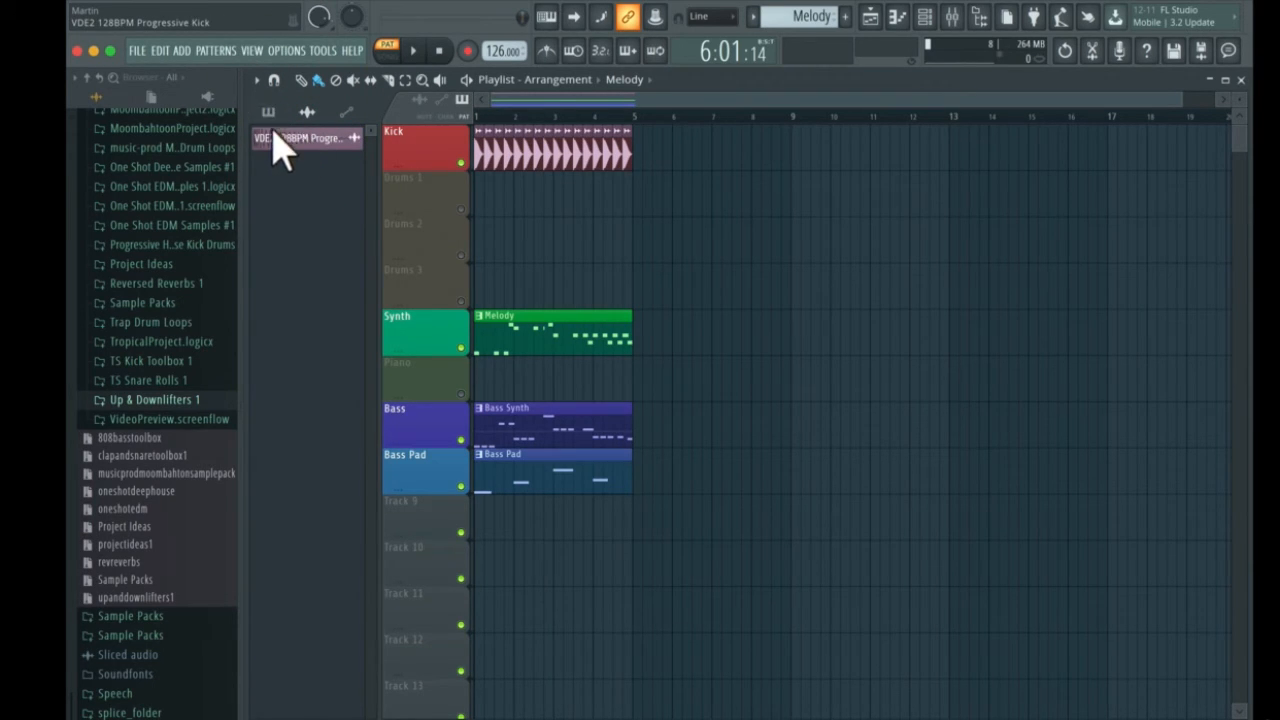
pyautogui.rightClick(285, 155)
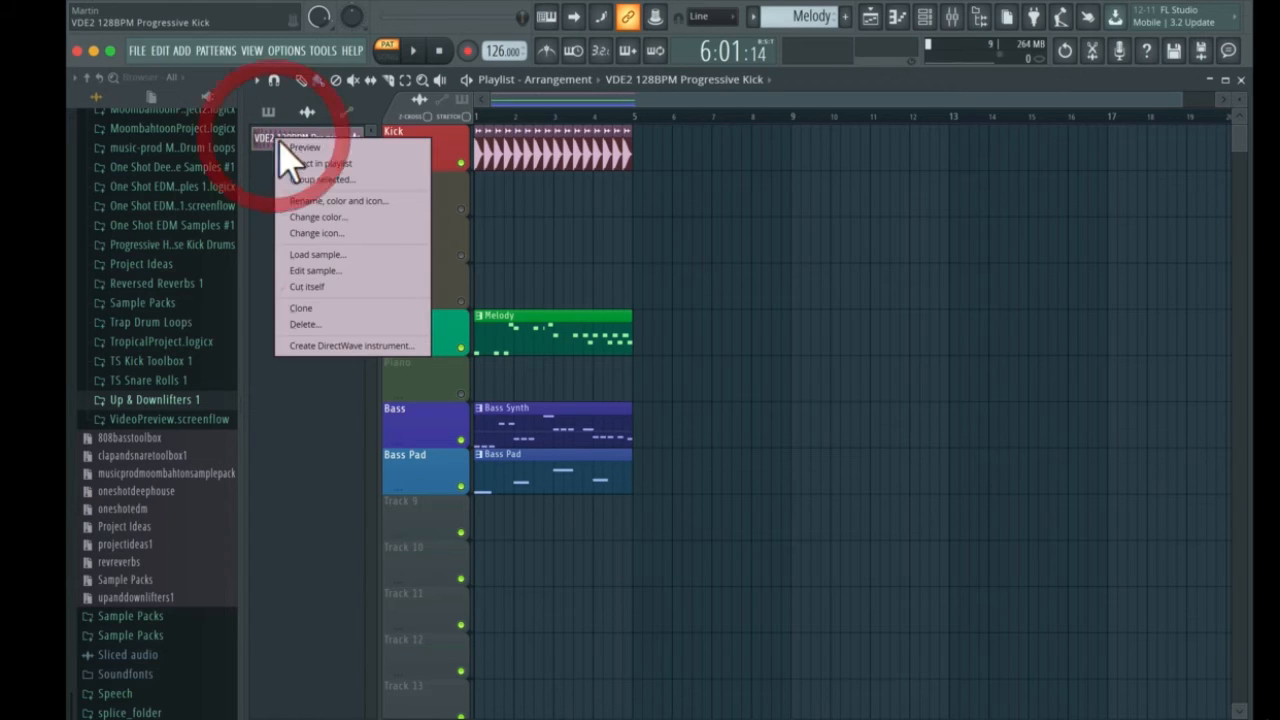
pyautogui.click(322, 203)
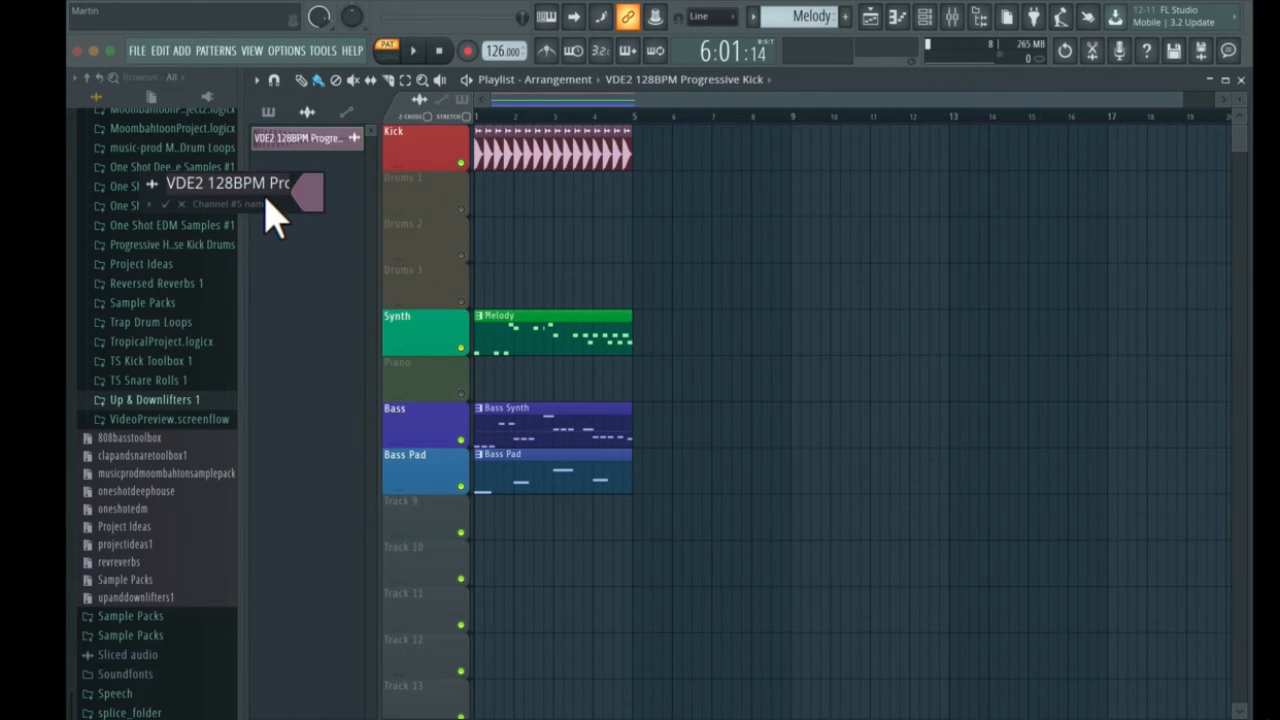
pyautogui.press('shift')
pyautogui.click(193, 183)
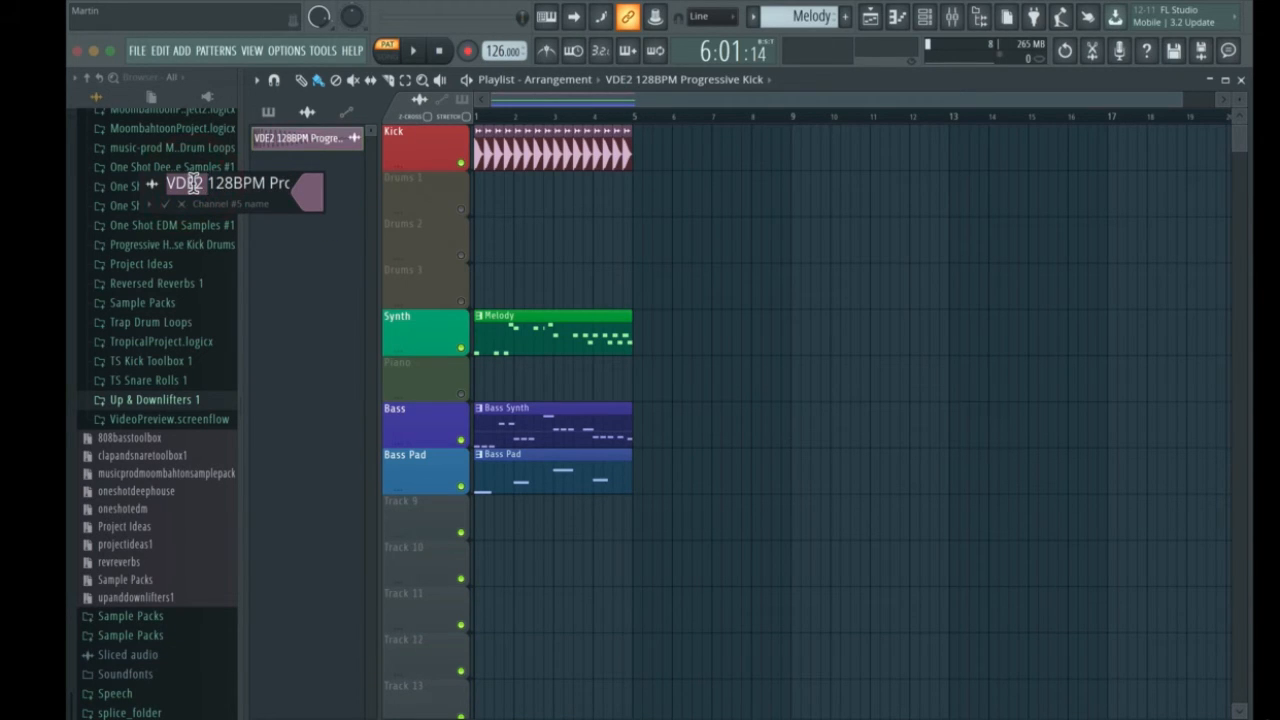
pyautogui.press('super+a')
pyautogui.write('Kick')
pyautogui.press('Return')
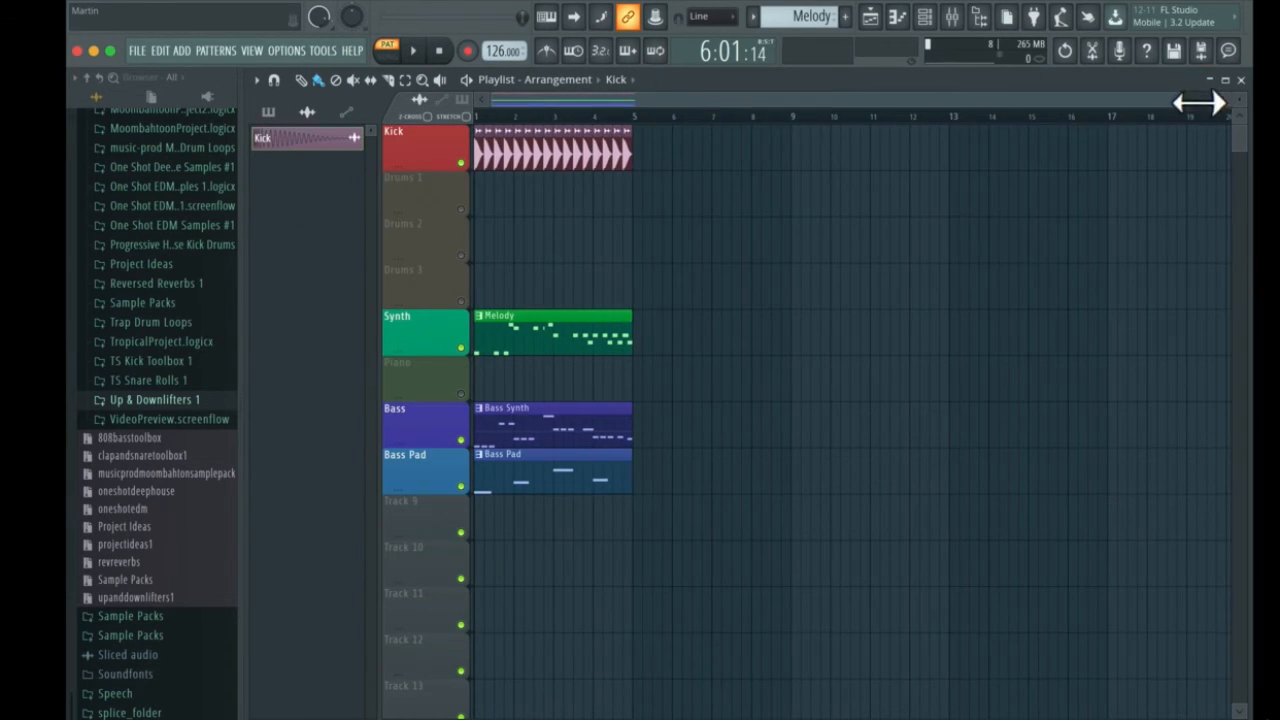
# Inspect the names on the kick clips in the playlist, and list the patterns in the picker again
pyautogui.moveTo(1190, 100); pyautogui.dragTo(490, 175)
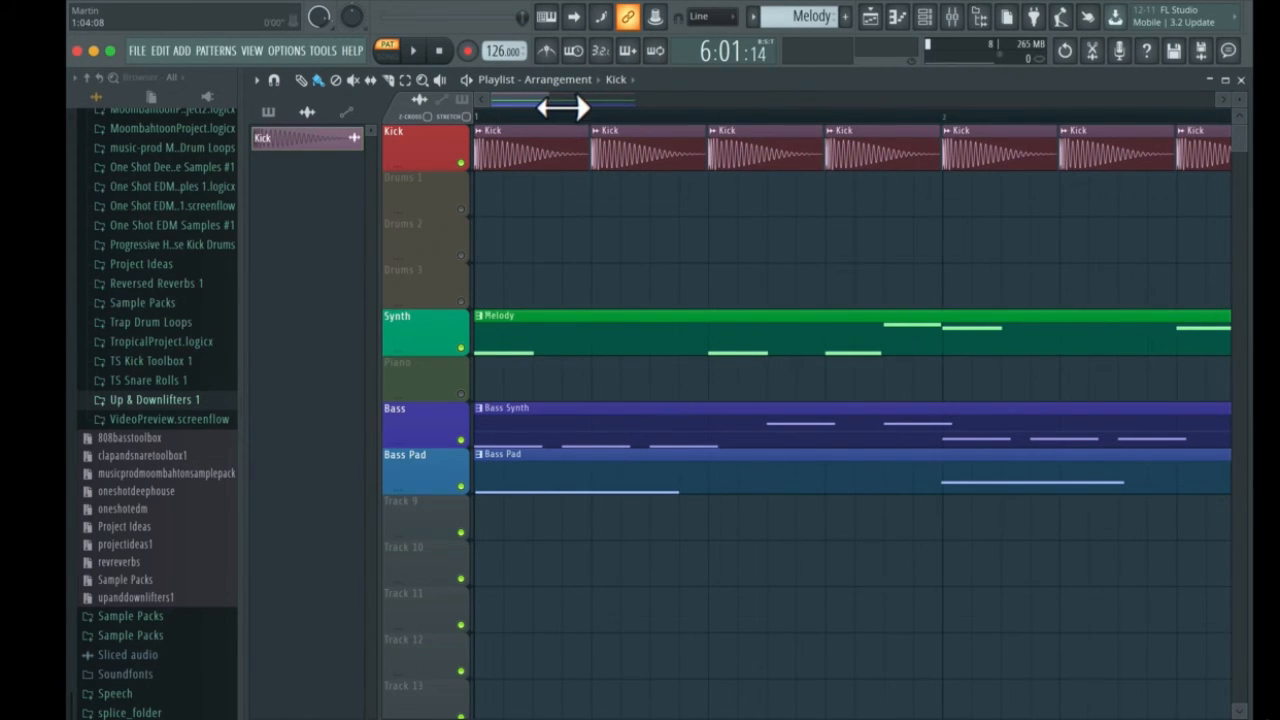
pyautogui.moveTo(543, 106); pyautogui.dragTo(1213, 104)
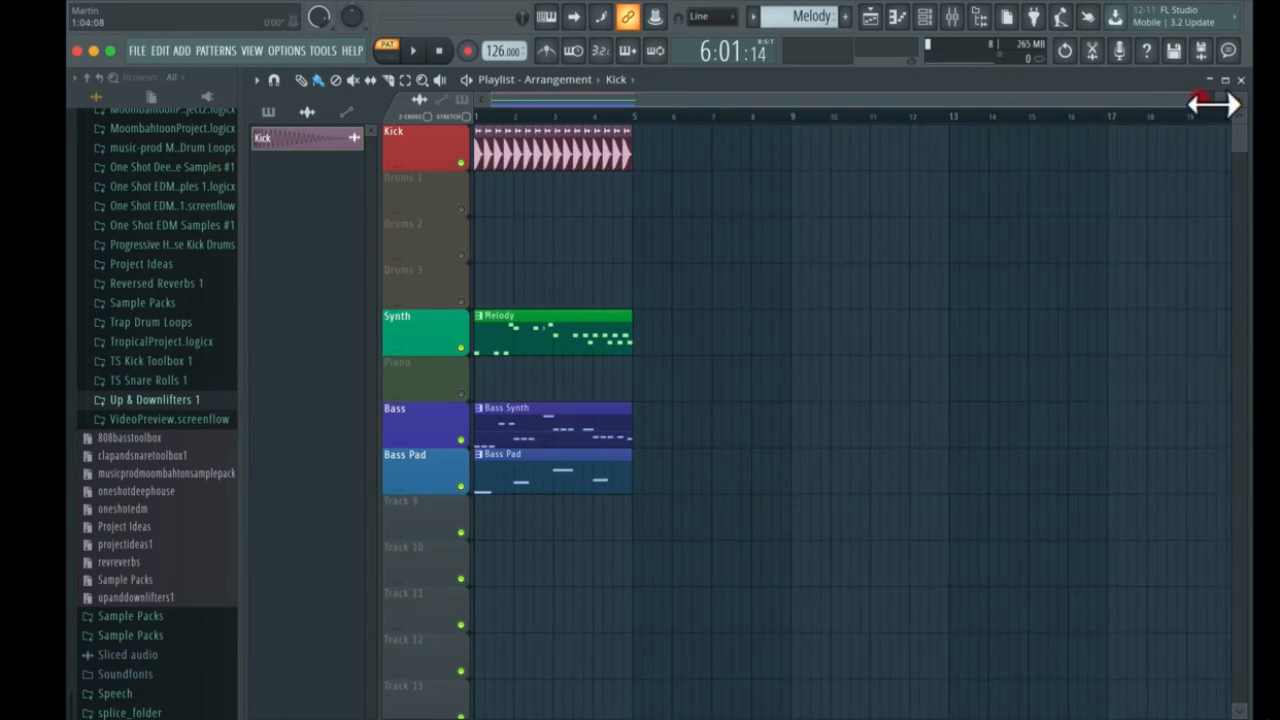
pyautogui.click(268, 111)
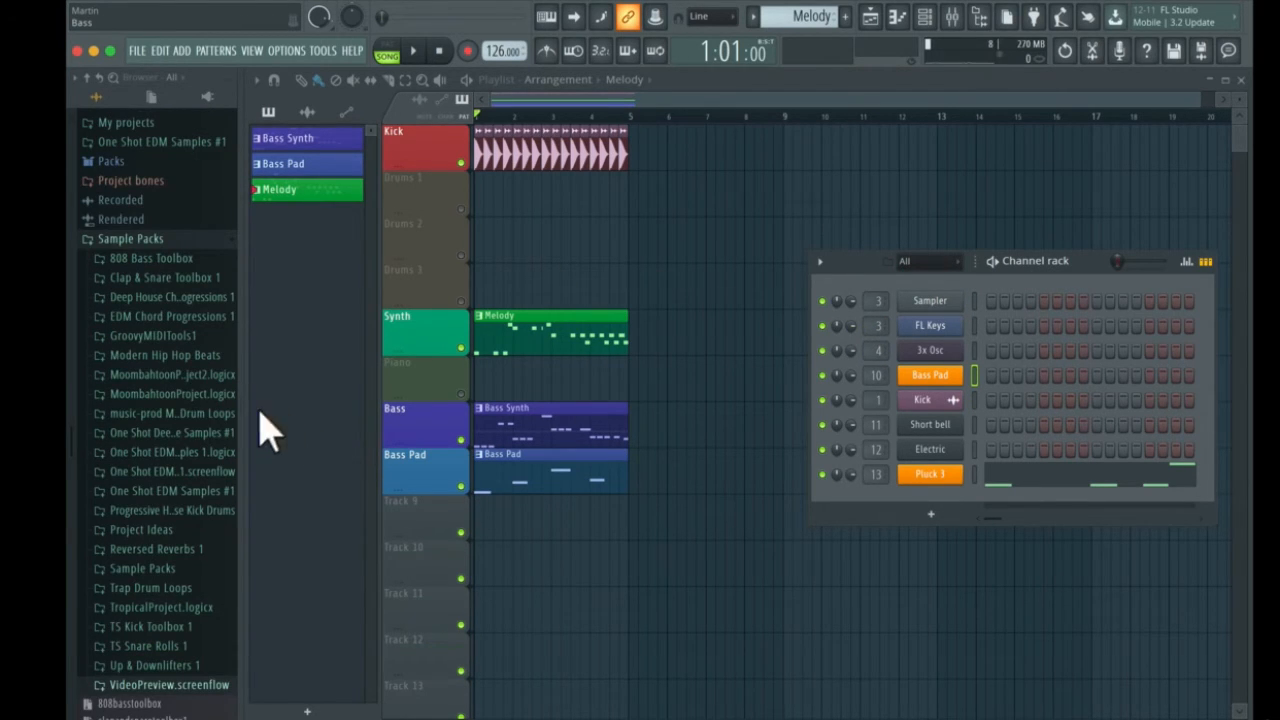
# Open the Snares sample folder inside the Drums folder of the Packs library
pyautogui.scroll(5, 205, 432)
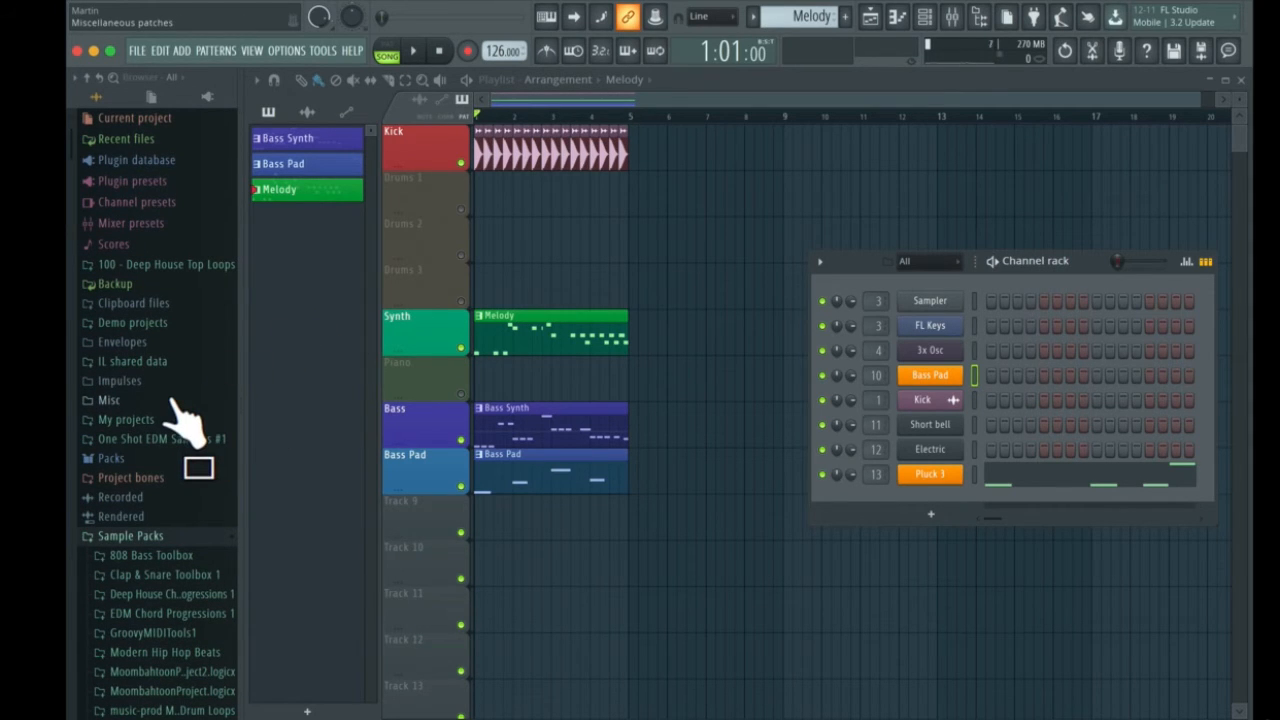
pyautogui.click(110, 458)
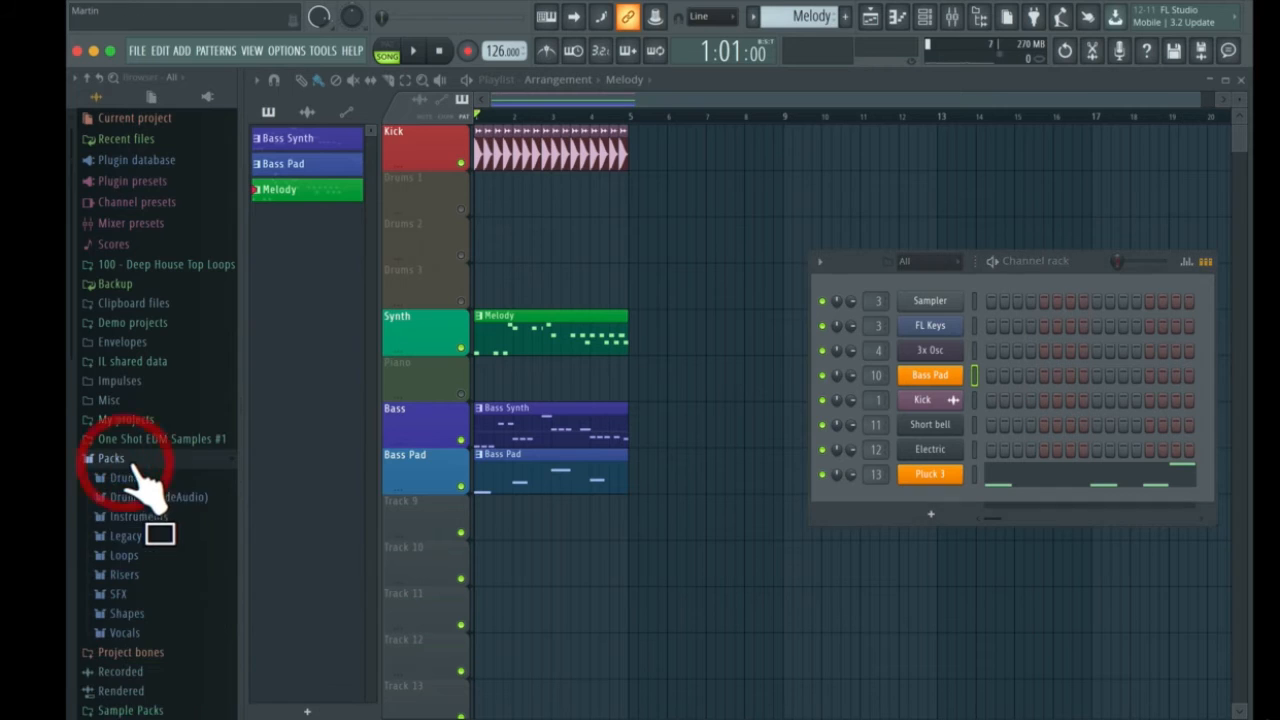
pyautogui.click(148, 480)
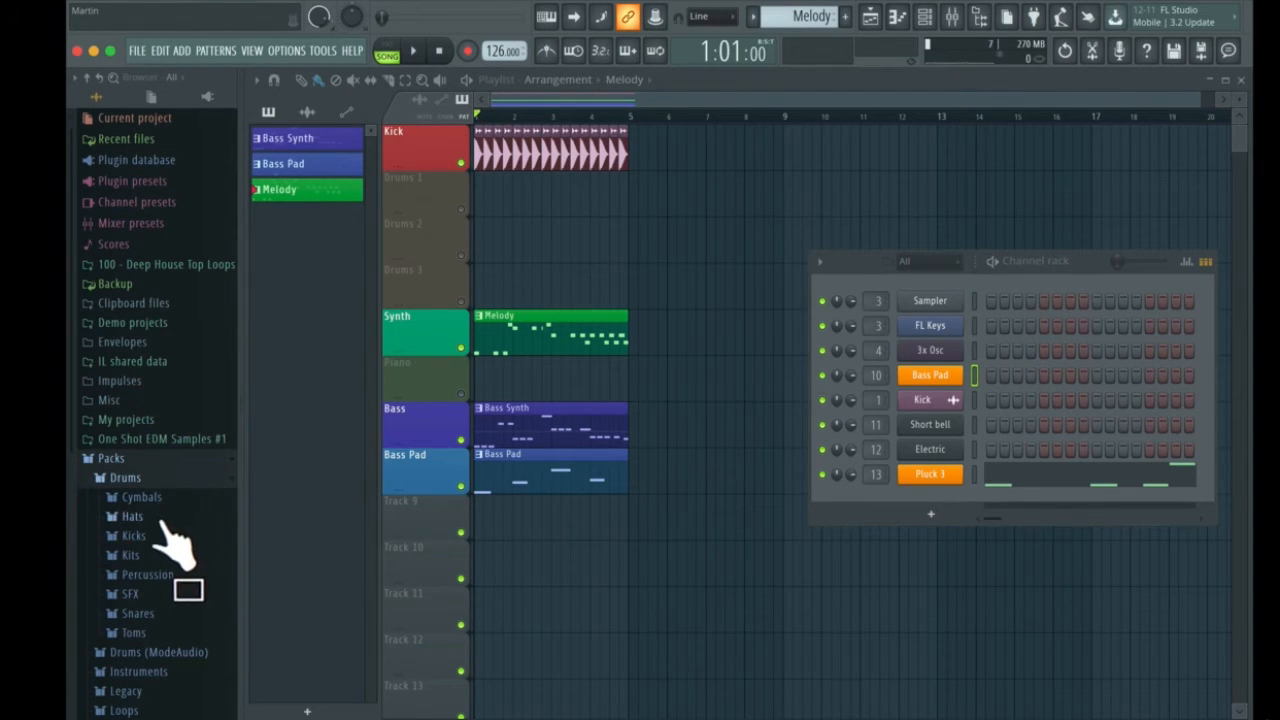
pyautogui.scroll(-2, 150, 460)
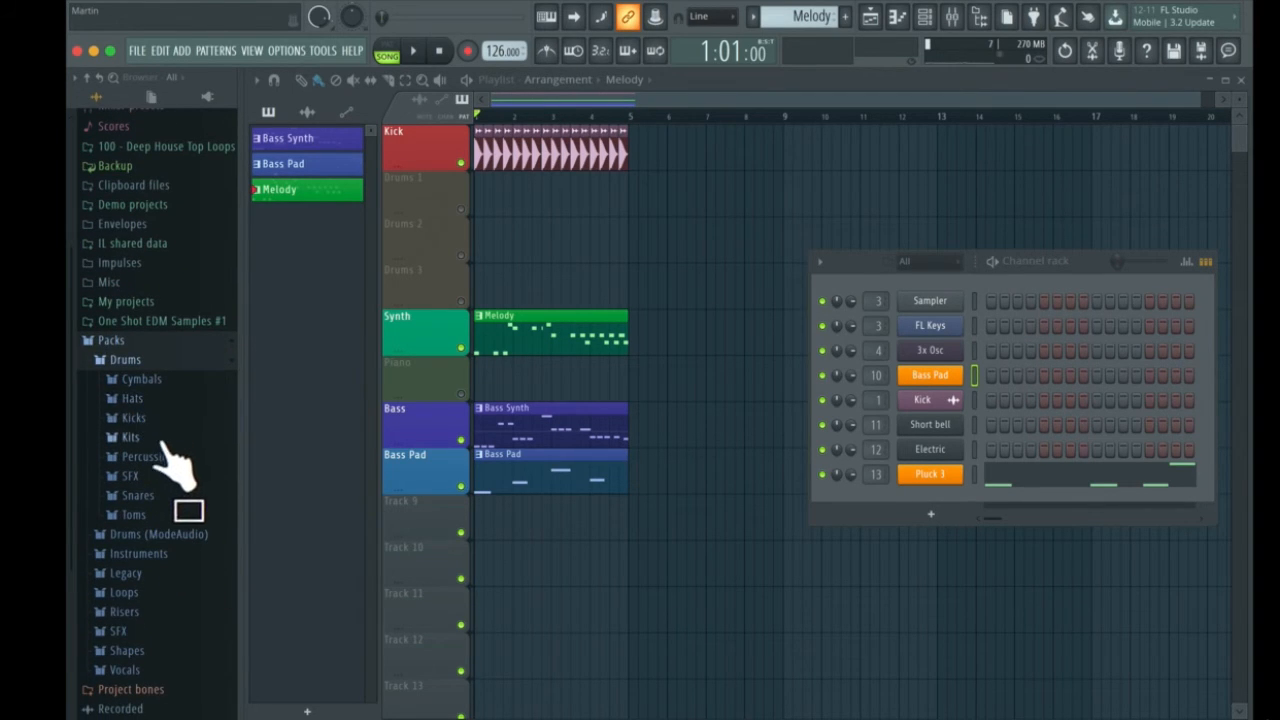
pyautogui.click(140, 418)
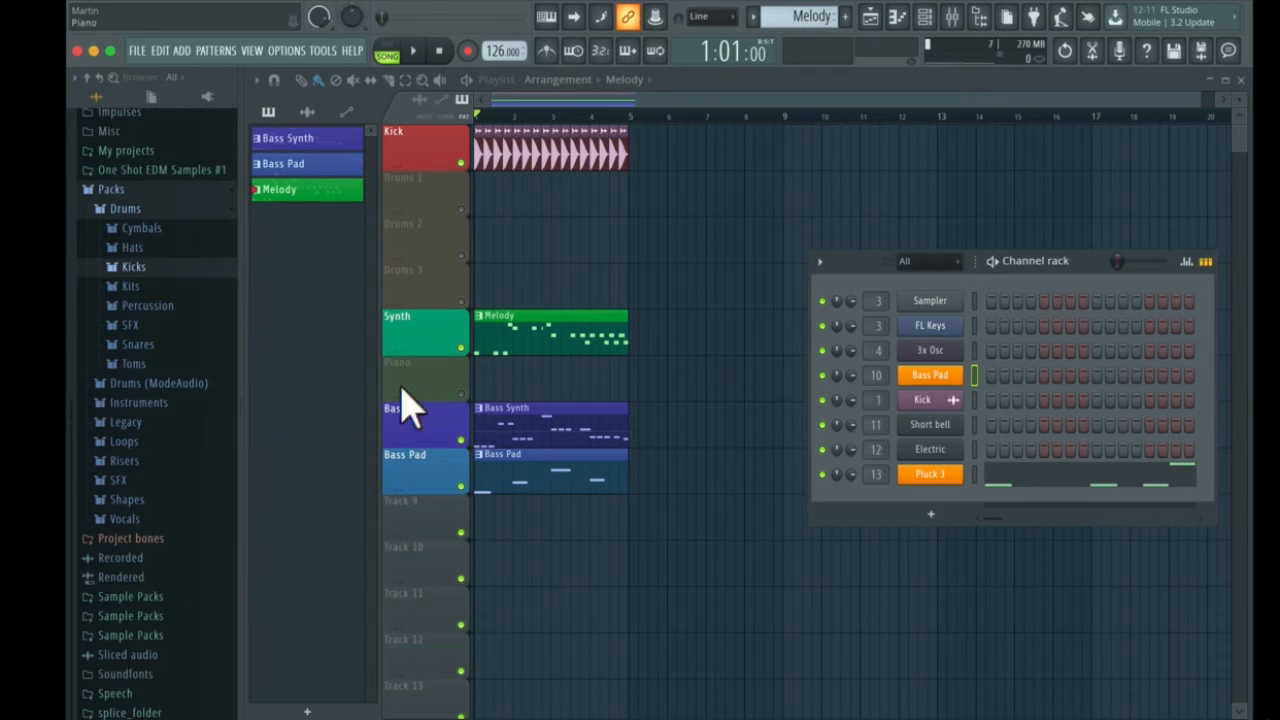
pyautogui.click(145, 344)
pyautogui.click(150, 349)
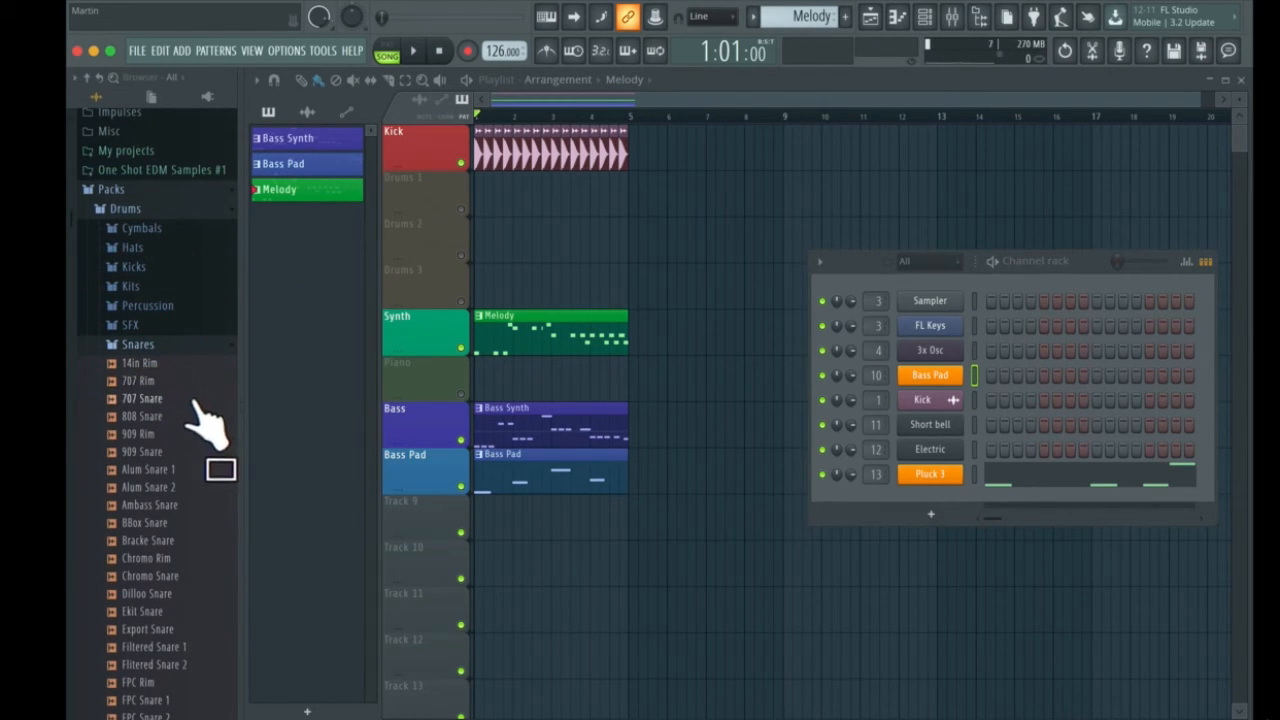
# Switch to Spotify and play the reference track In My Mind
pyautogui.moveTo(213, 393); pyautogui.dragTo(234, 397)
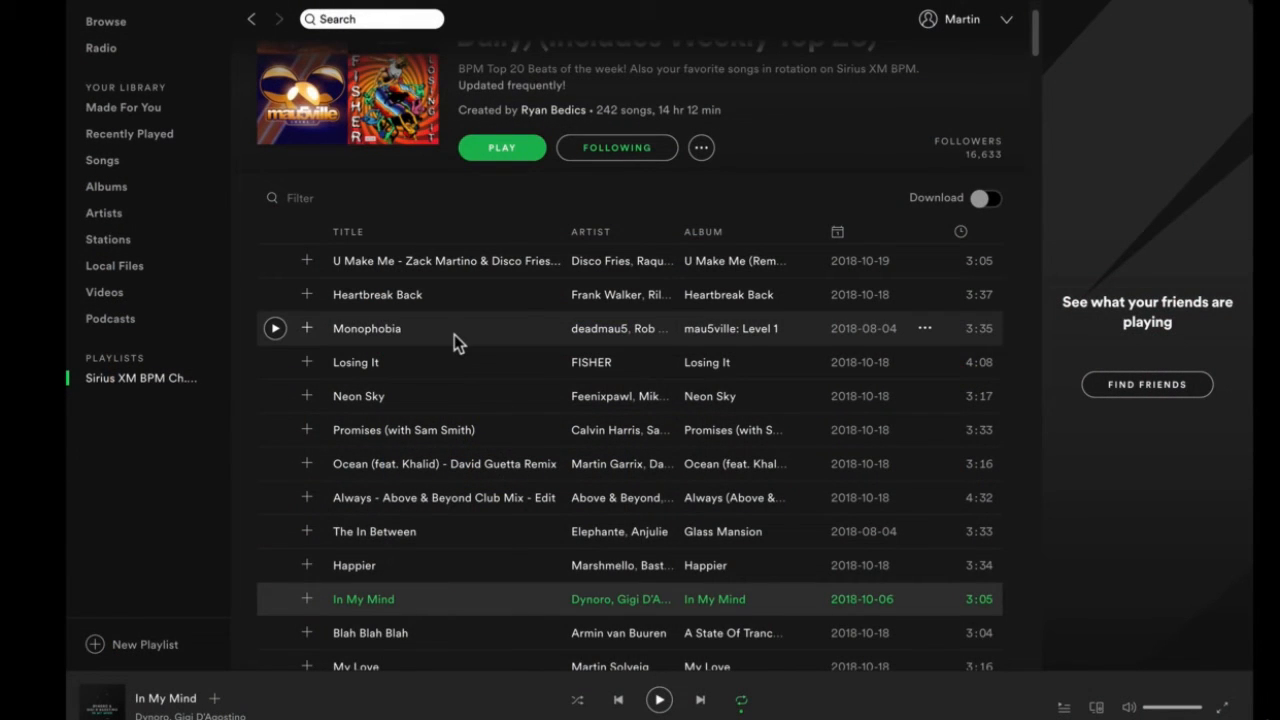
pyautogui.press('space')
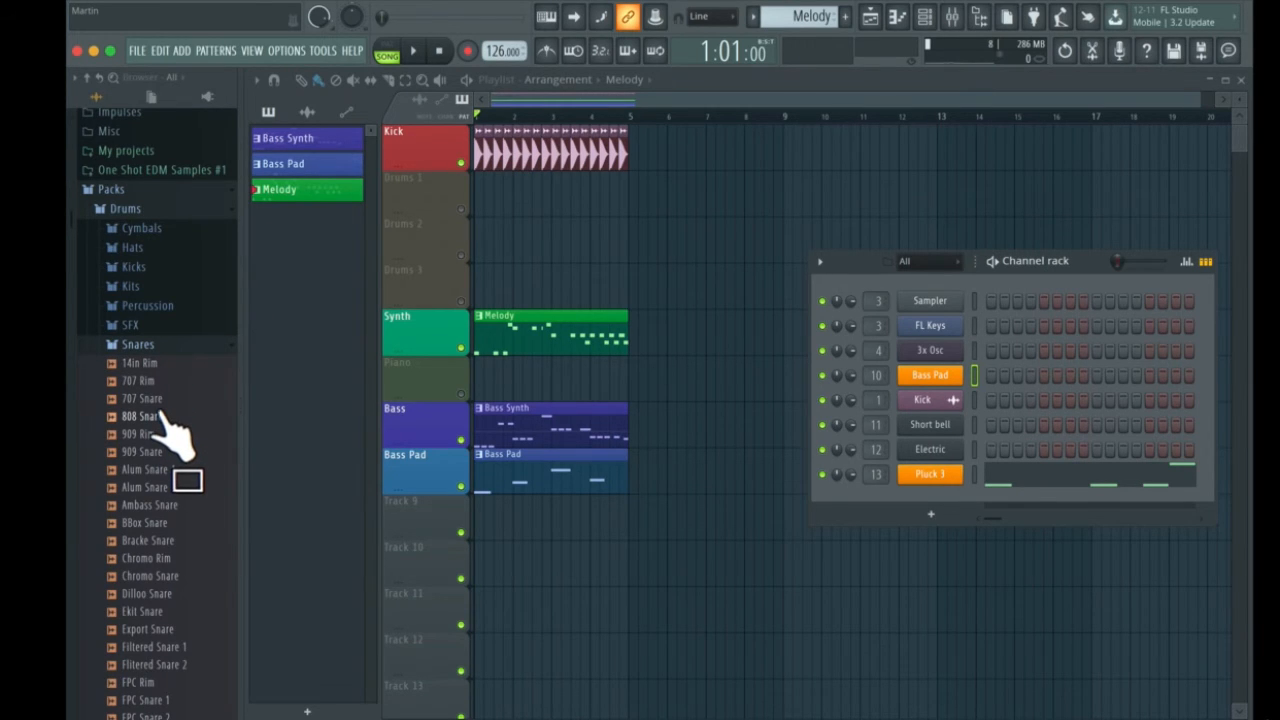
# Preview the snare samples from Alum Snare 1 through FPC Snare 5 in the Snares folder
pyautogui.scroll(-2, 184, 460)
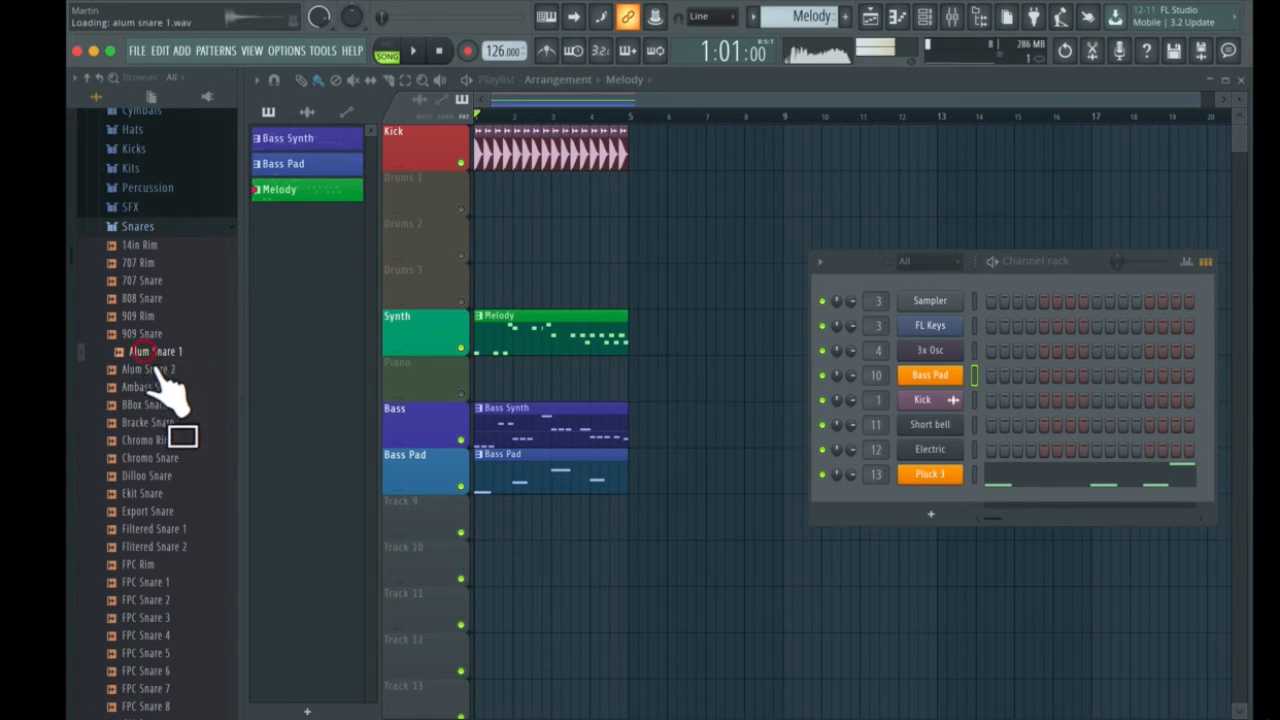
pyautogui.click(150, 387)
pyautogui.click(157, 457)
pyautogui.click(150, 475)
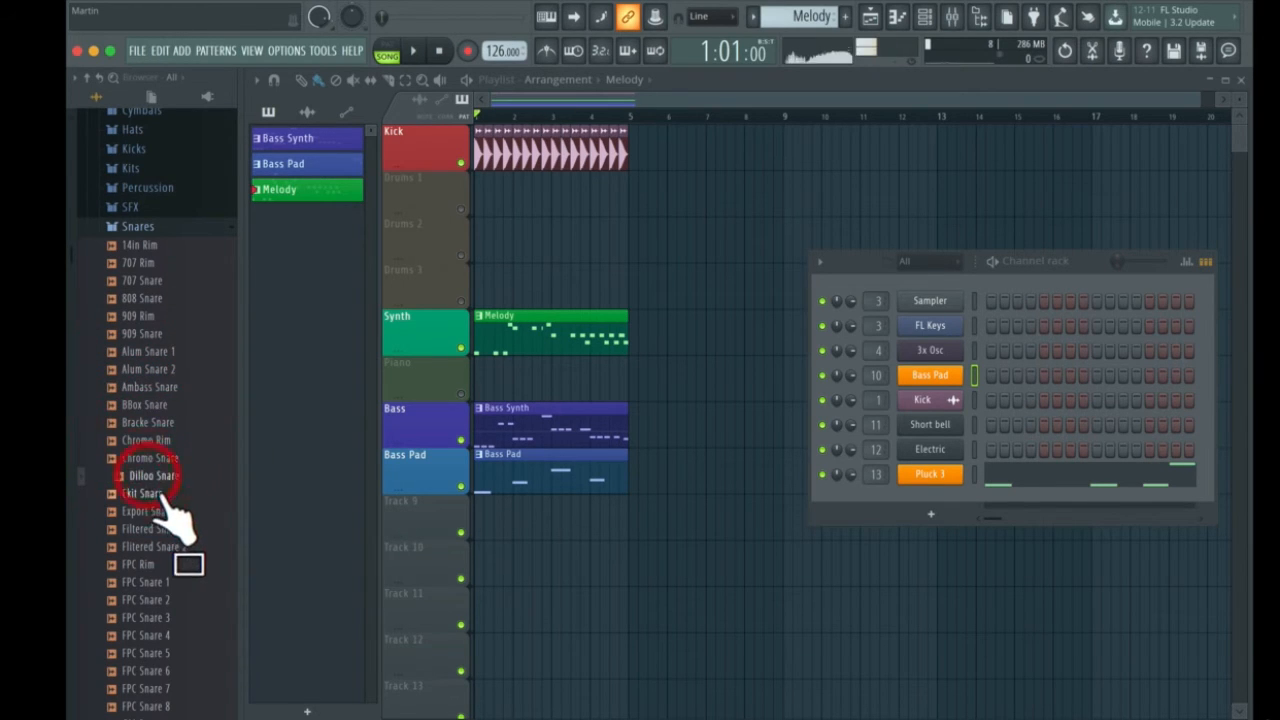
pyautogui.click(150, 493)
pyautogui.click(150, 511)
pyautogui.click(152, 528)
pyautogui.click(153, 546)
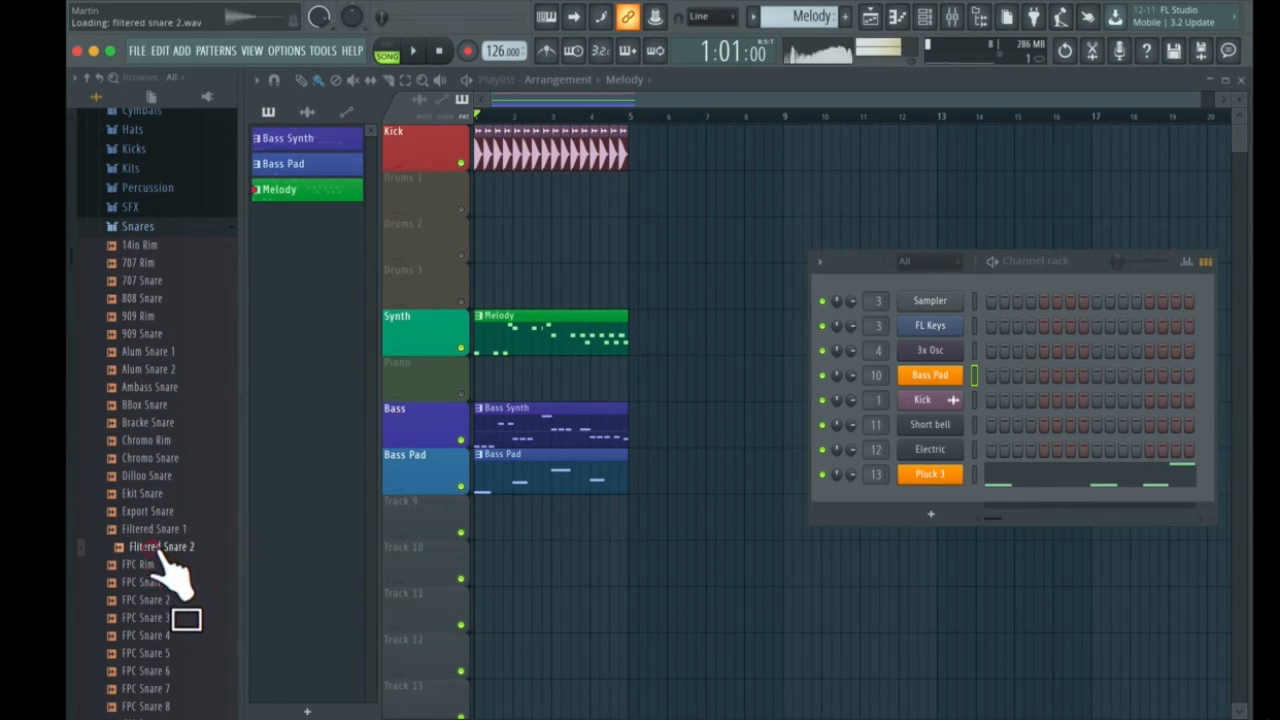
pyautogui.click(151, 565)
pyautogui.click(155, 599)
pyautogui.click(157, 617)
pyautogui.click(164, 653)
# Preview the Grv Snareclap samples from 01 to 15 in the Snares folder
pyautogui.scroll(-5, 173, 657)
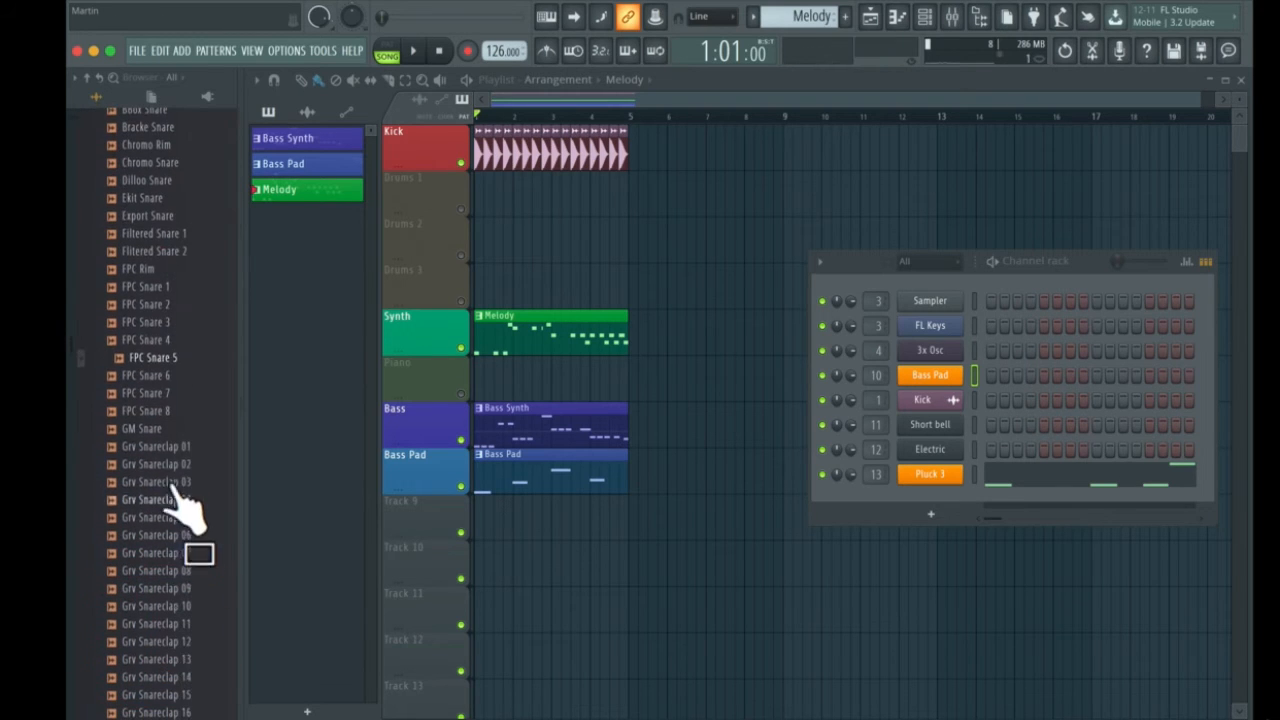
pyautogui.click(152, 446)
pyautogui.click(153, 376)
pyautogui.click(168, 447)
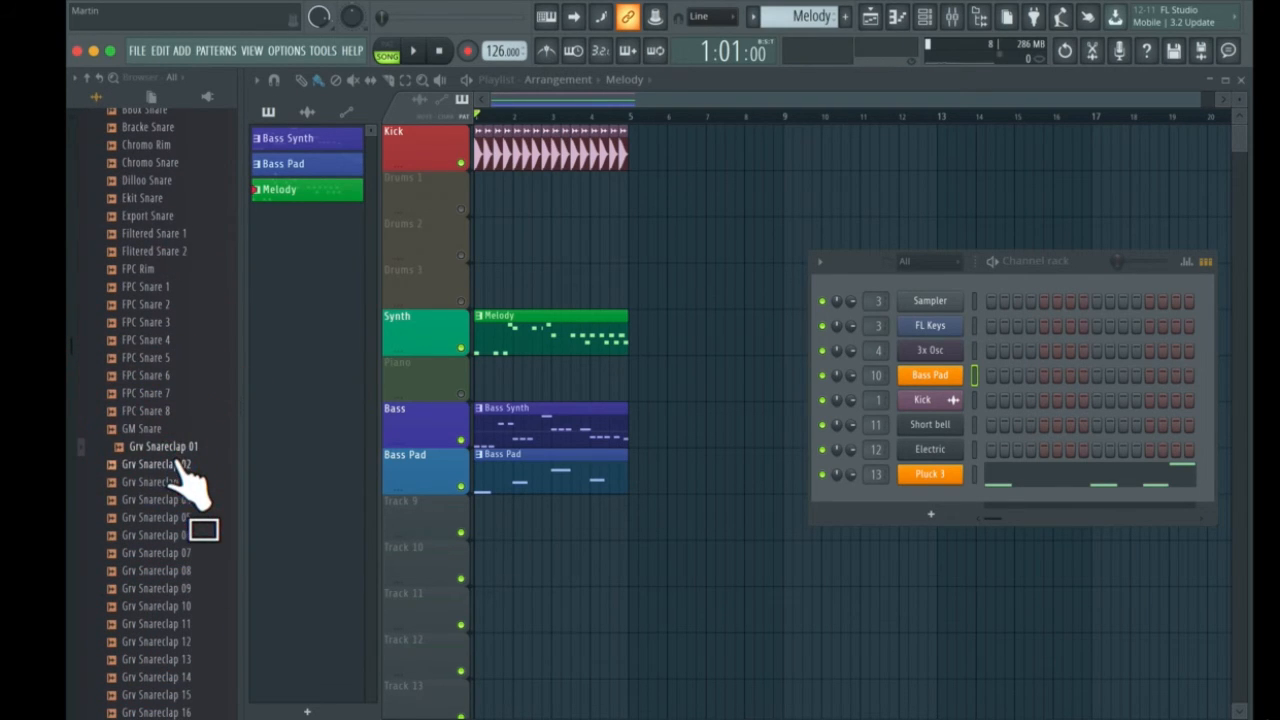
pyautogui.click(170, 464)
pyautogui.click(172, 482)
pyautogui.click(172, 500)
pyautogui.click(172, 517)
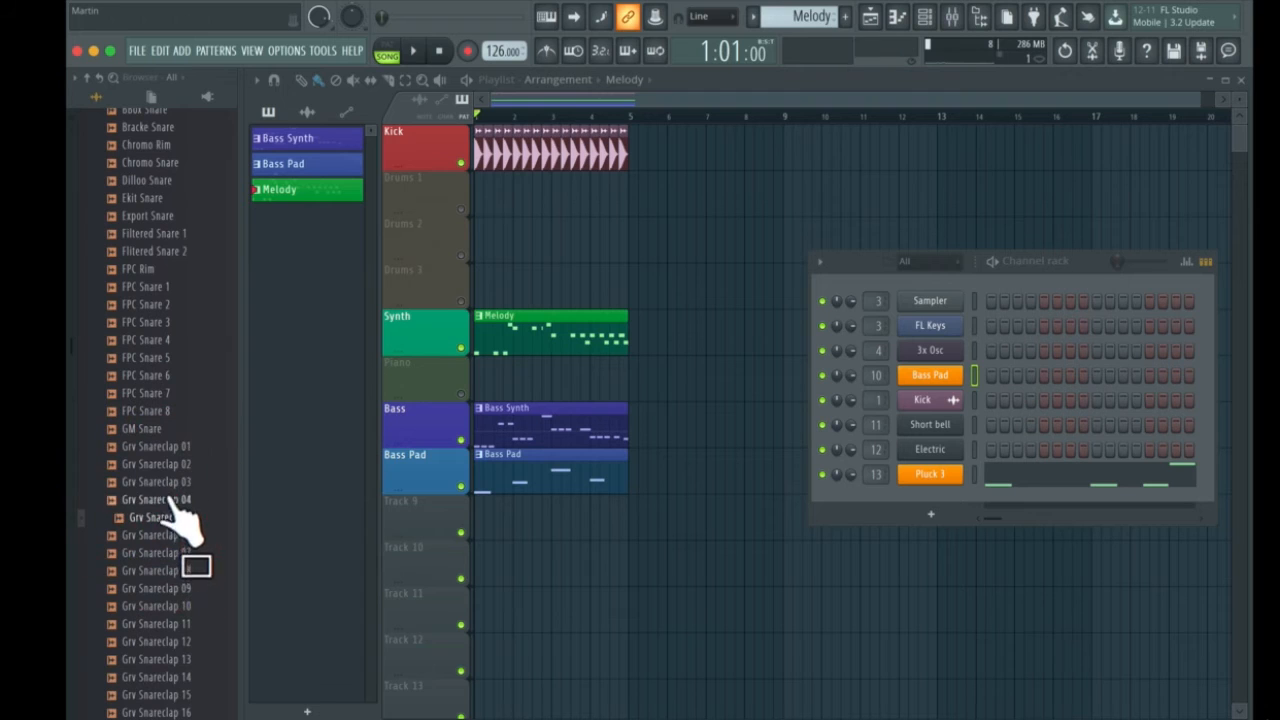
pyautogui.click(170, 482)
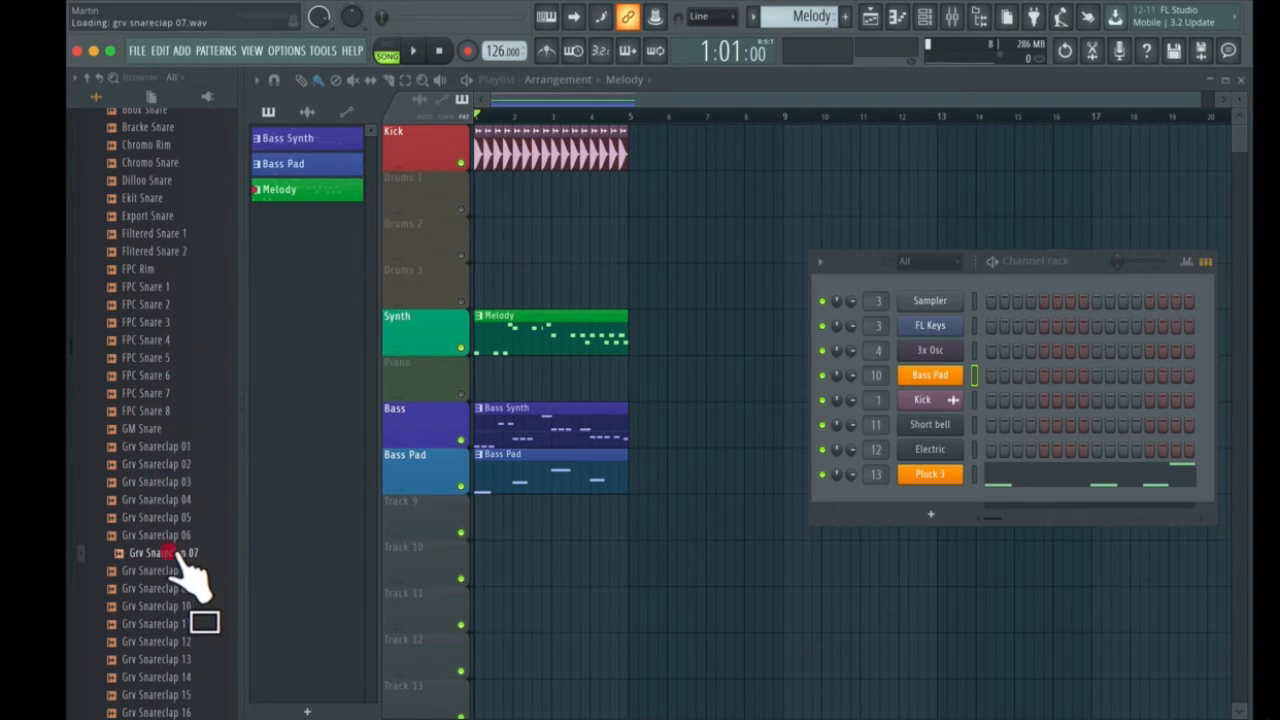
pyautogui.click(178, 659)
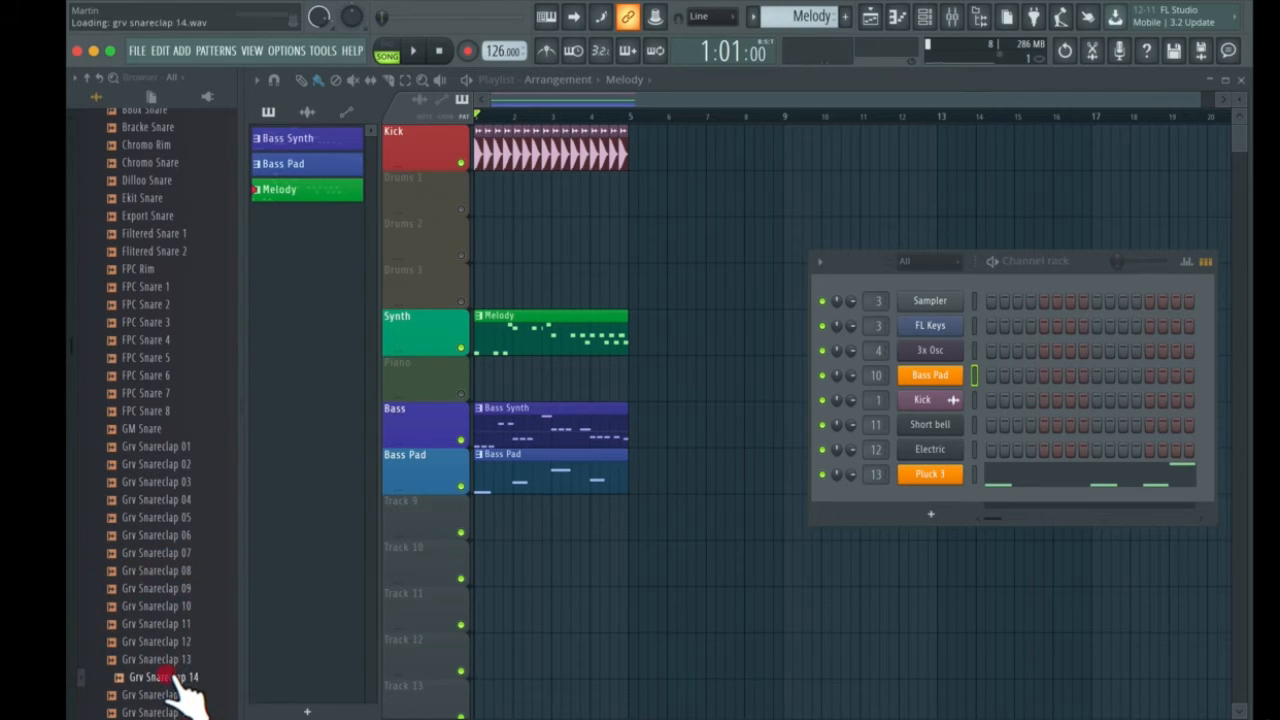
pyautogui.click(170, 642)
pyautogui.click(174, 695)
pyautogui.click(167, 677)
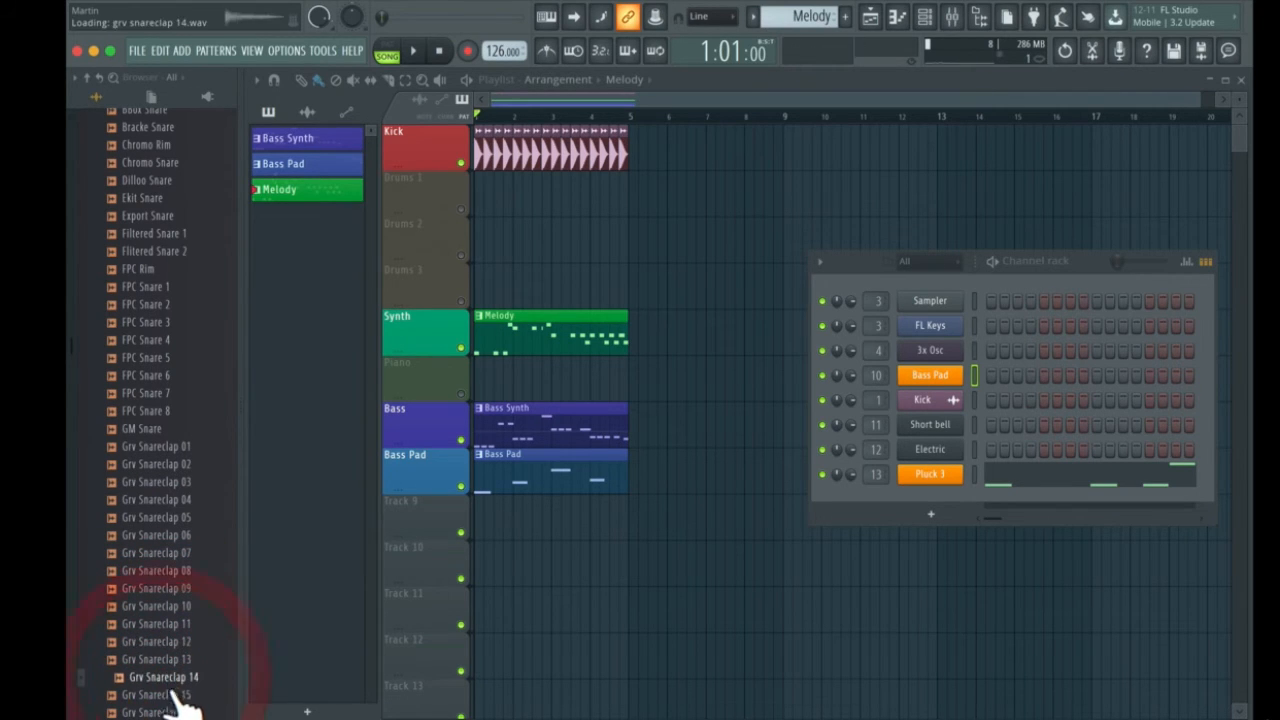
# Preview the Grv Snareclap samples from 17 to 25, replaying 20 to 24 to compare them
pyautogui.scroll(-5, 177, 610)
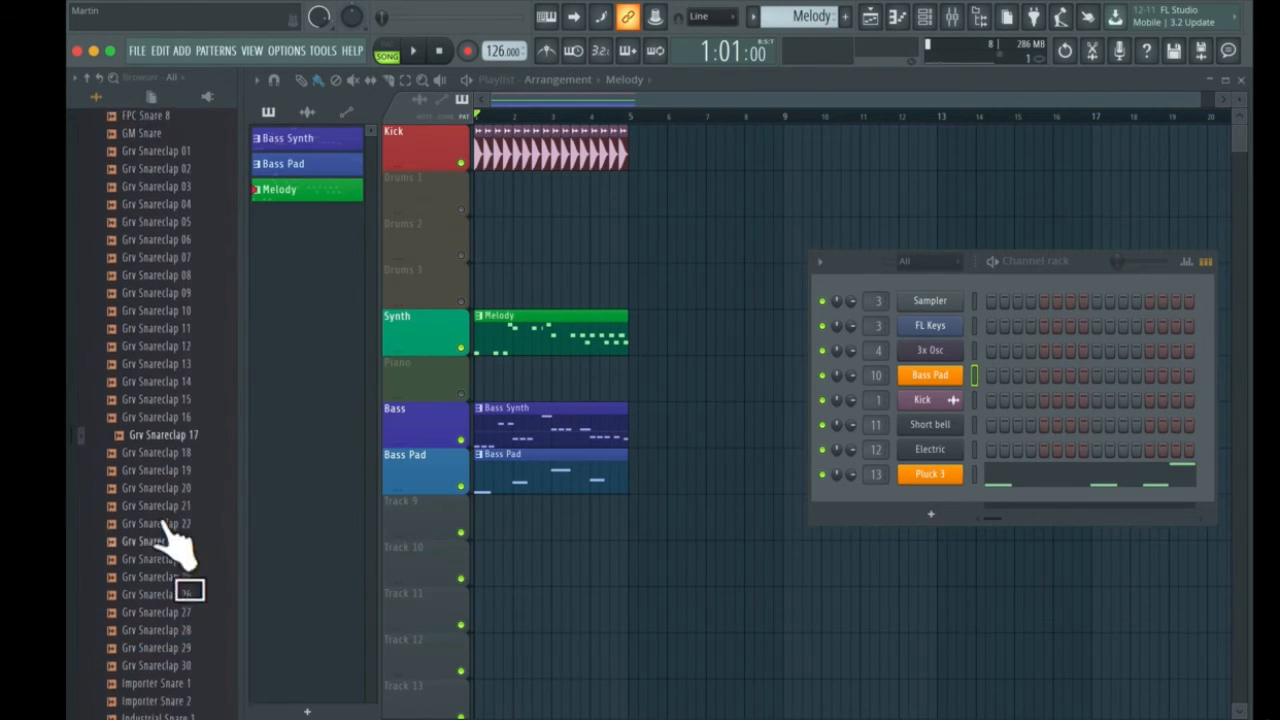
pyautogui.click(172, 466)
pyautogui.click(176, 488)
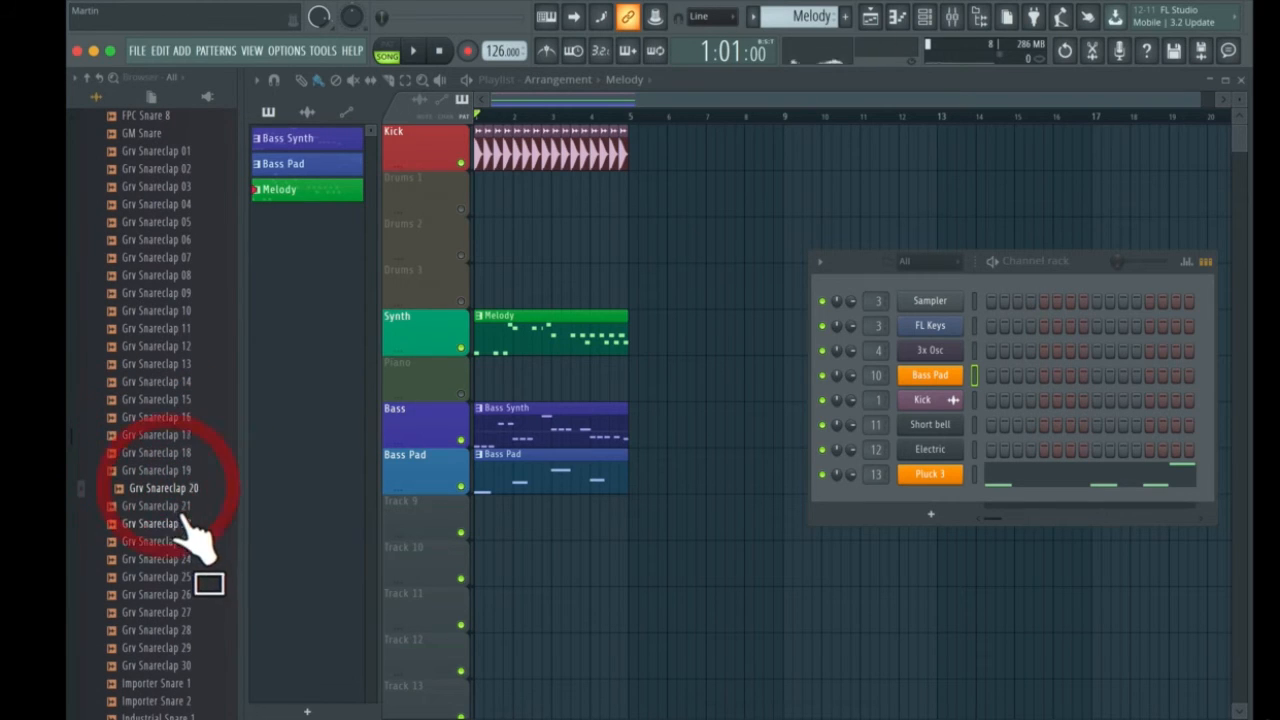
pyautogui.click(176, 506)
pyautogui.click(176, 523)
pyautogui.click(176, 541)
pyautogui.click(178, 560)
pyautogui.click(178, 577)
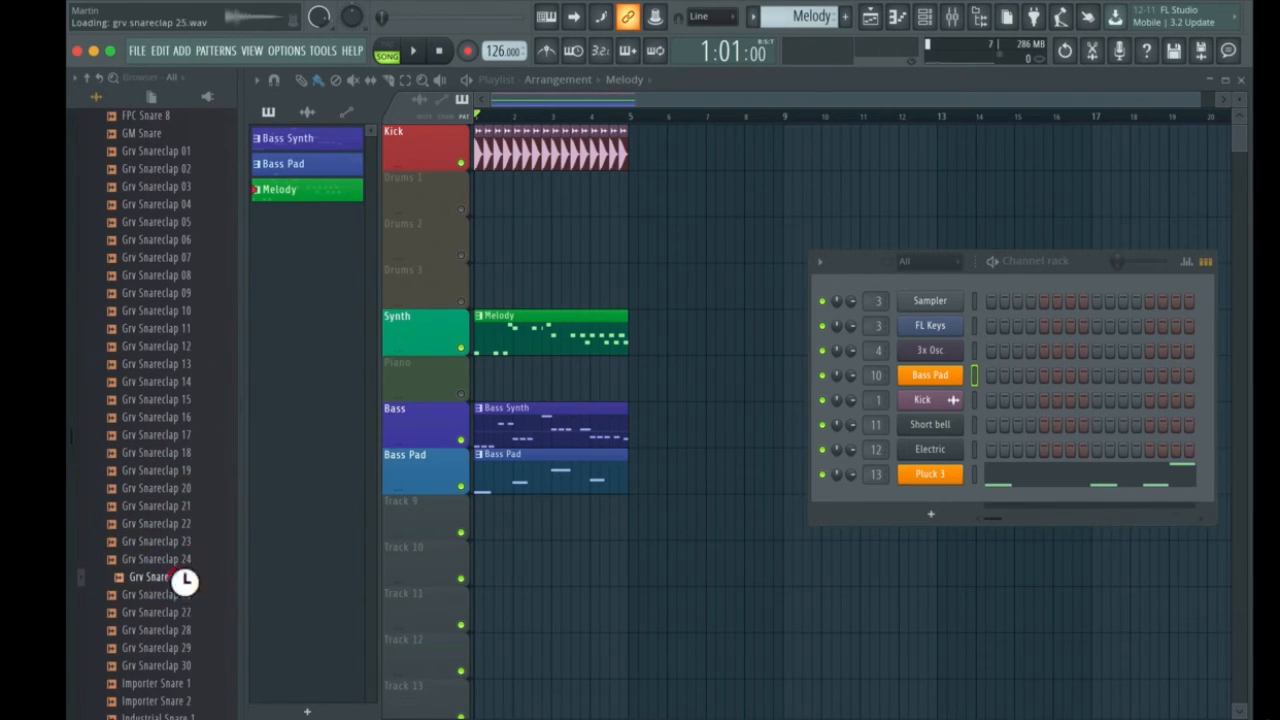
pyautogui.click(174, 560)
pyautogui.click(175, 541)
pyautogui.click(176, 523)
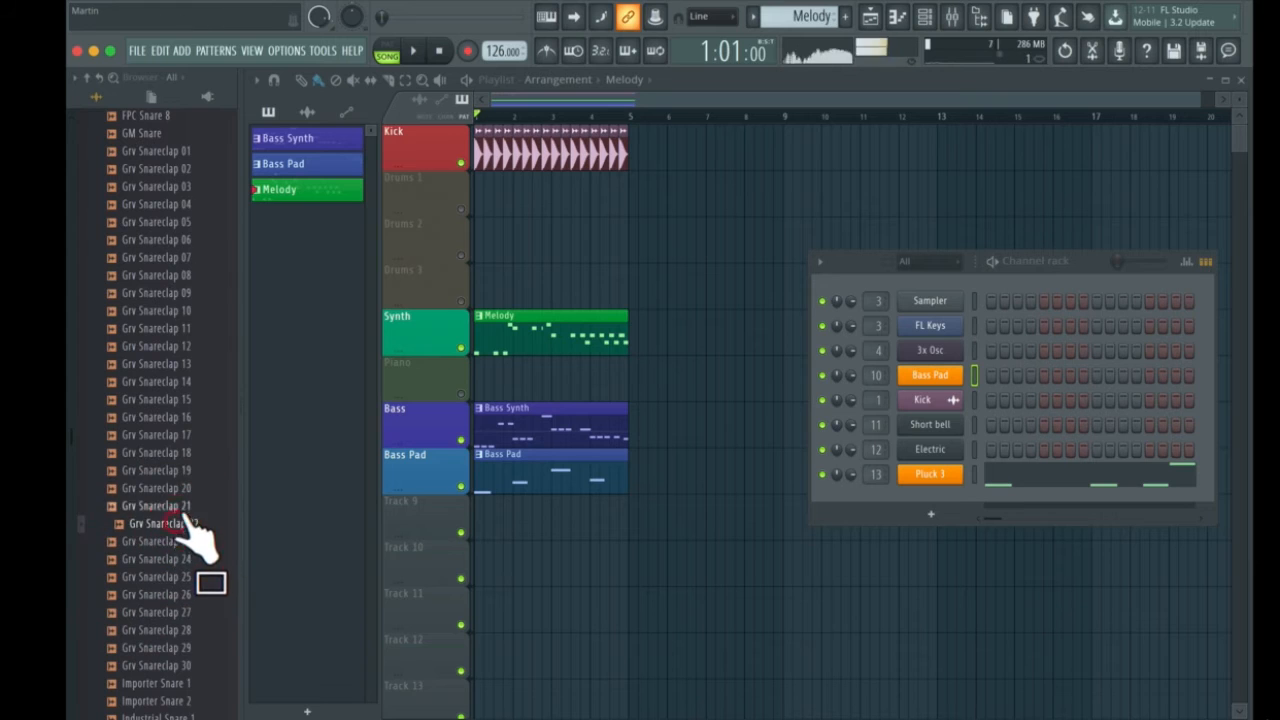
pyautogui.click(176, 506)
pyautogui.click(176, 488)
pyautogui.click(178, 523)
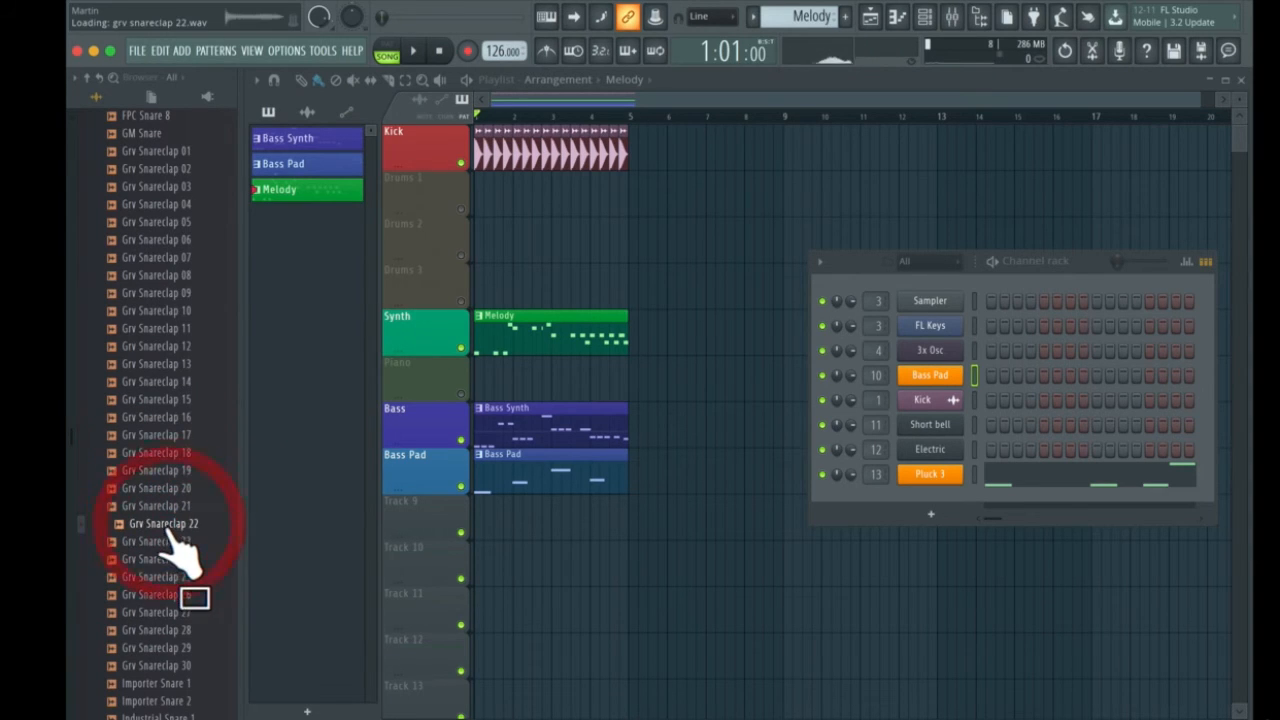
pyautogui.click(178, 541)
pyautogui.click(174, 559)
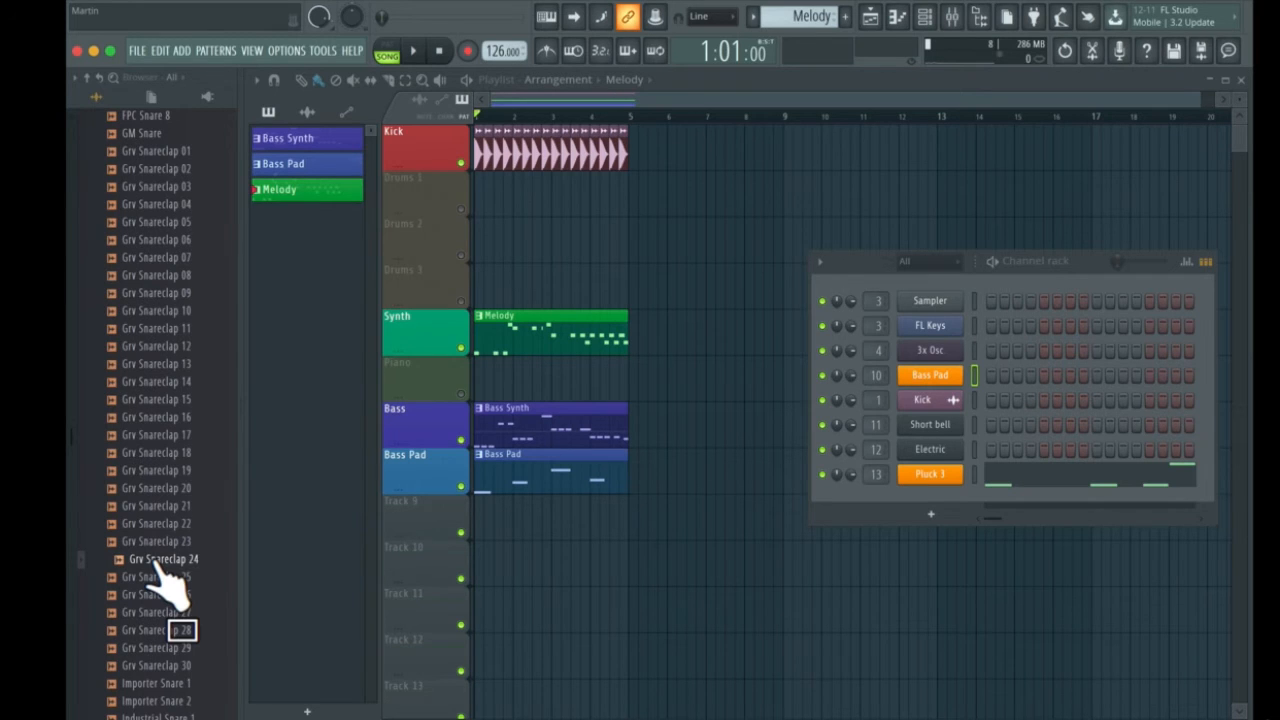
# Place Grv Snareclap 24 on the Drums 1 track and Grv Snareclap 01 on the Drums 2 track at the playlist start
pyautogui.moveTo(155, 565); pyautogui.dragTo(495, 199)
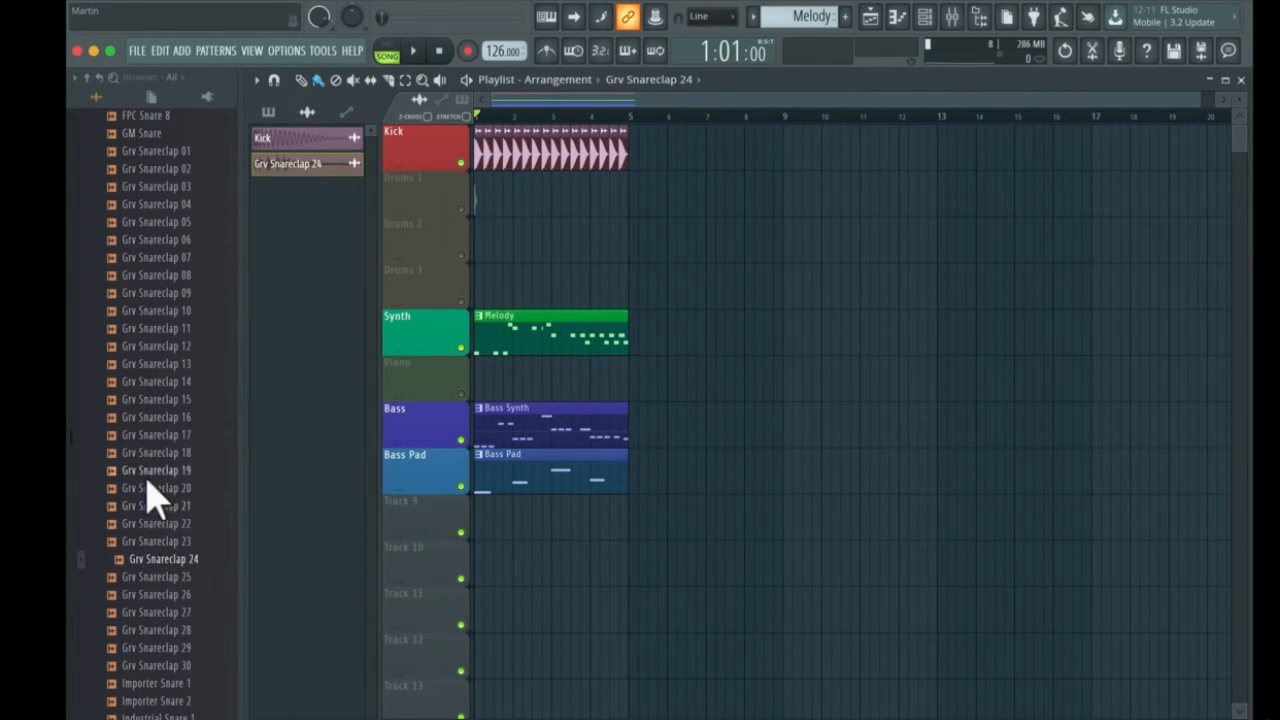
pyautogui.scroll(2, 205, 362)
pyautogui.click(171, 270)
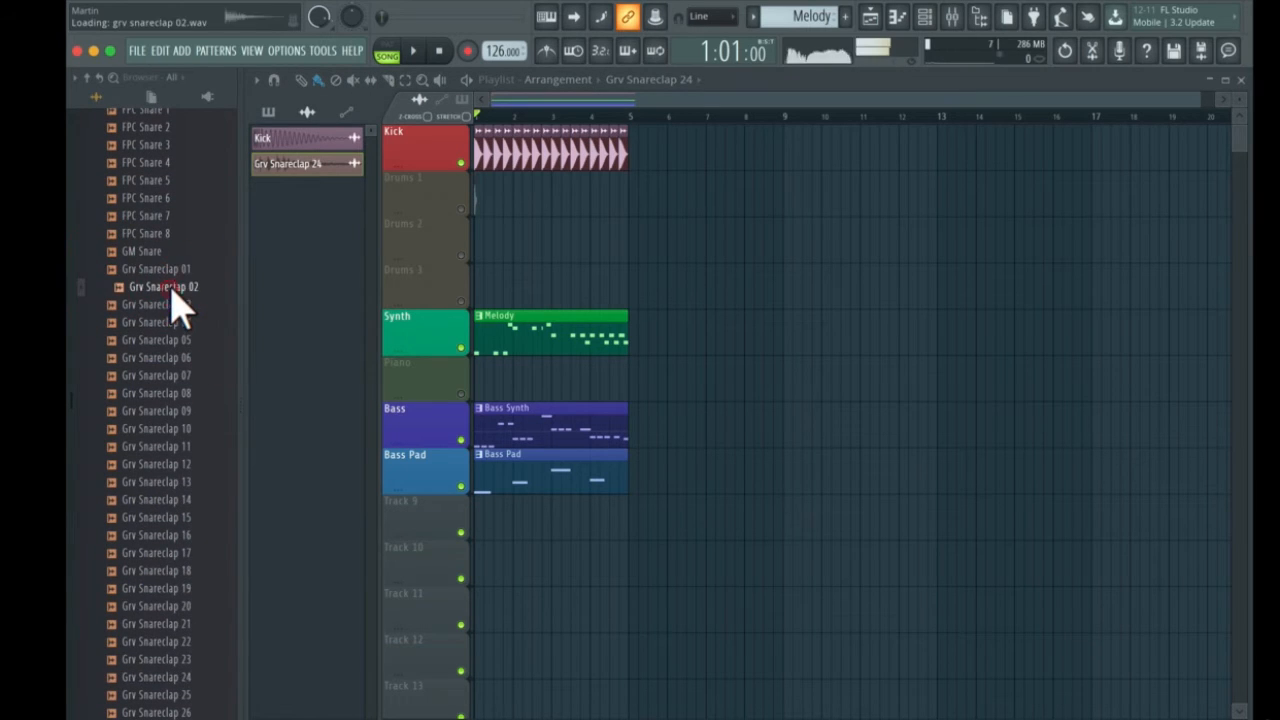
pyautogui.moveTo(172, 271); pyautogui.dragTo(486, 252)
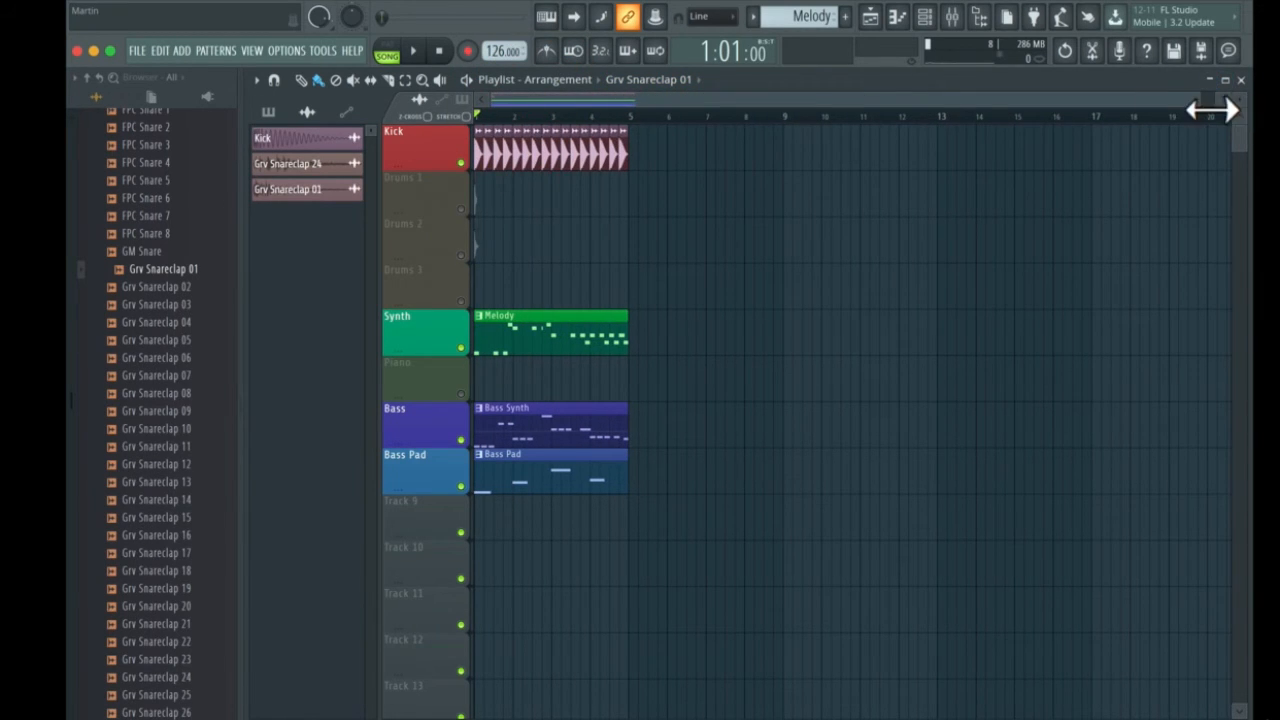
# Unmute the Drums 1 and Drums 2 tracks in the playlist
pyautogui.moveTo(1214, 109); pyautogui.dragTo(490, 148)
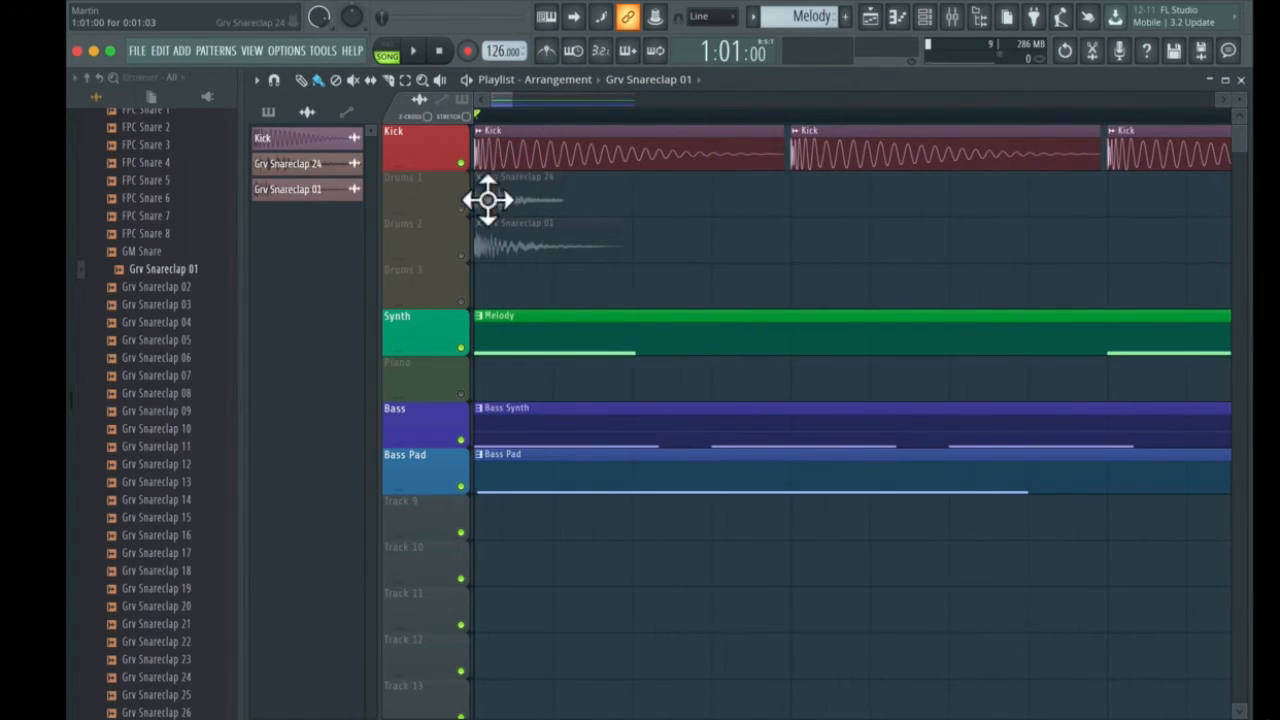
pyautogui.click(461, 208)
pyautogui.click(461, 254)
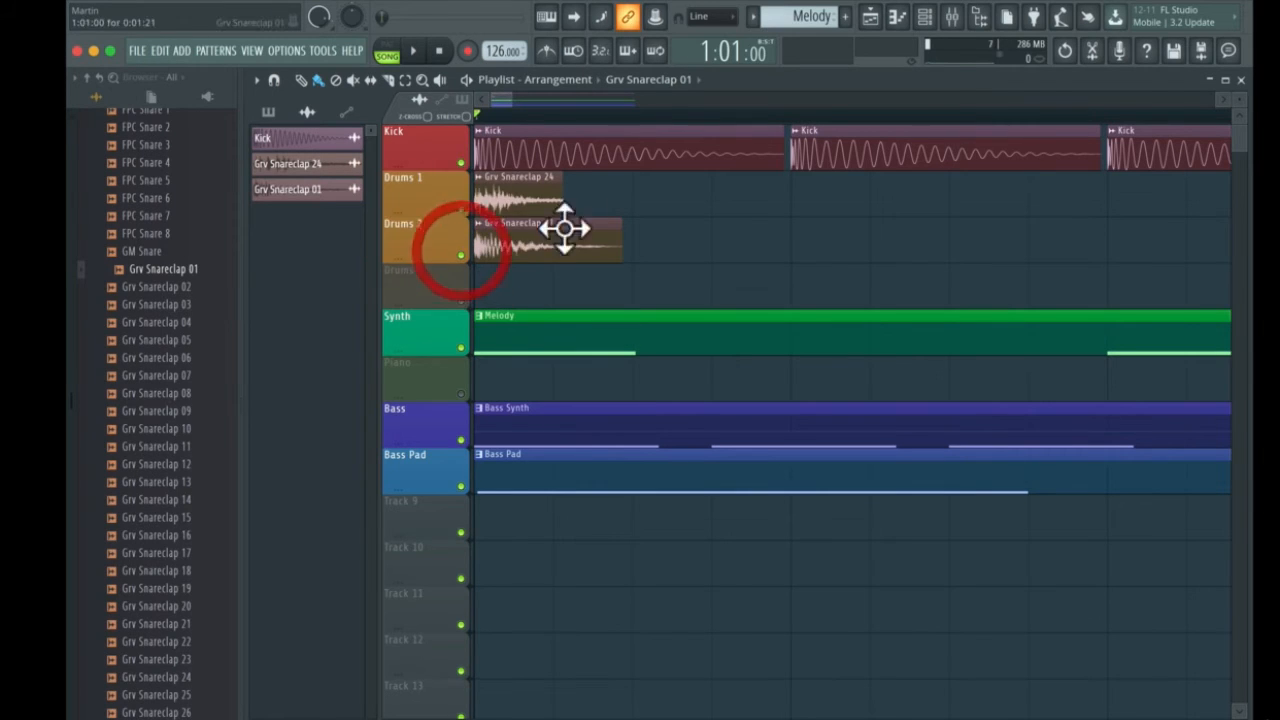
# Route the Grv Snareclap 24 and Grv Snareclap 01 channels to mixer insert 15 and lower that insert's volume
pyautogui.click(924, 16)
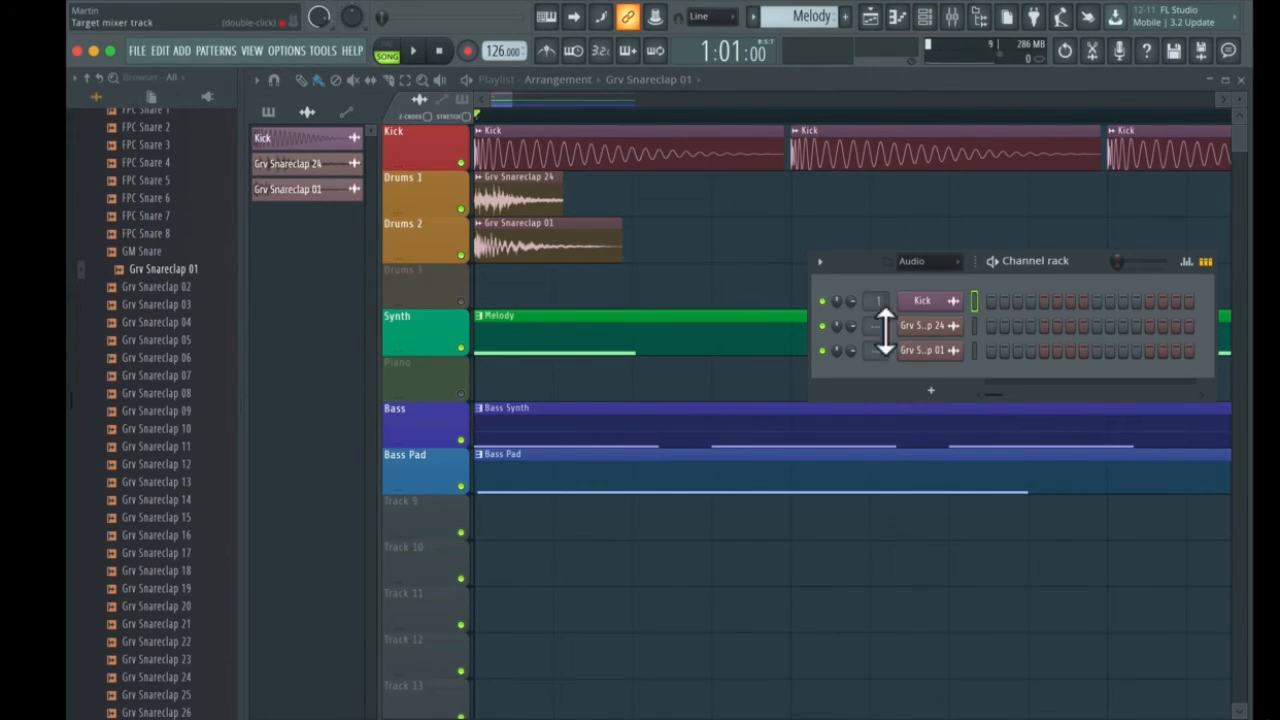
pyautogui.click(956, 21)
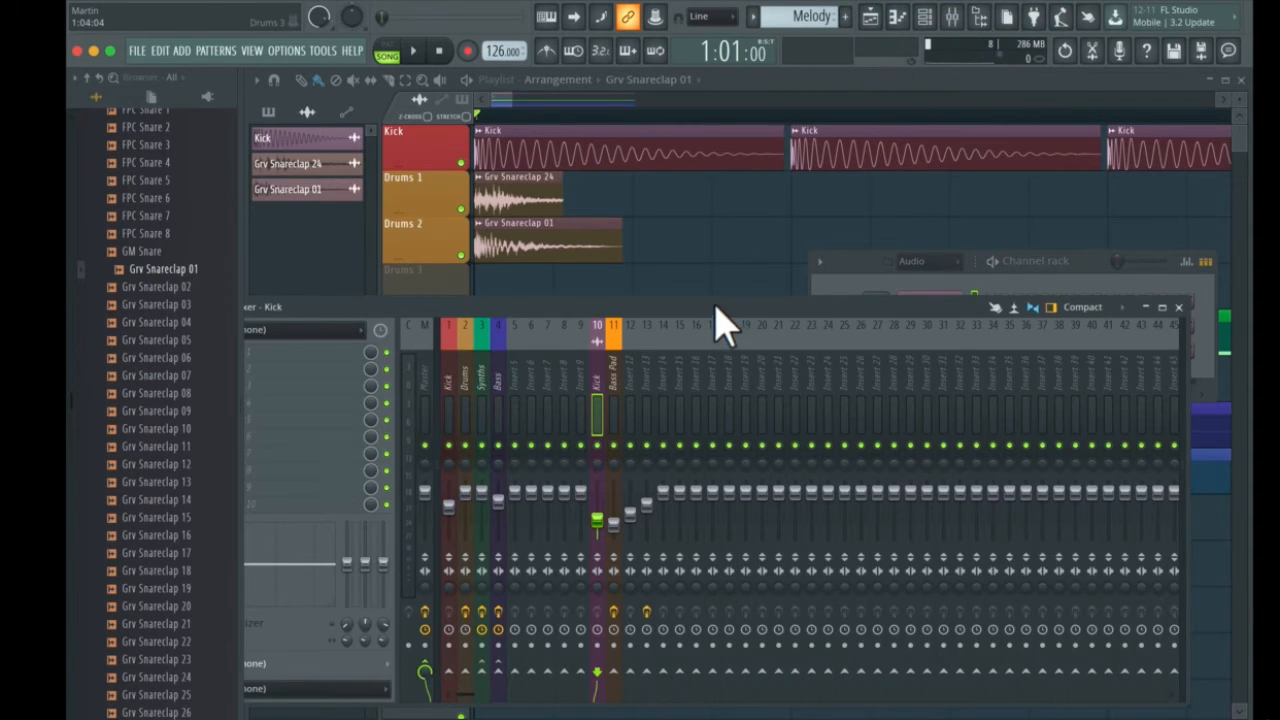
pyautogui.moveTo(714, 312); pyautogui.dragTo(538, 403)
pyautogui.click(495, 405)
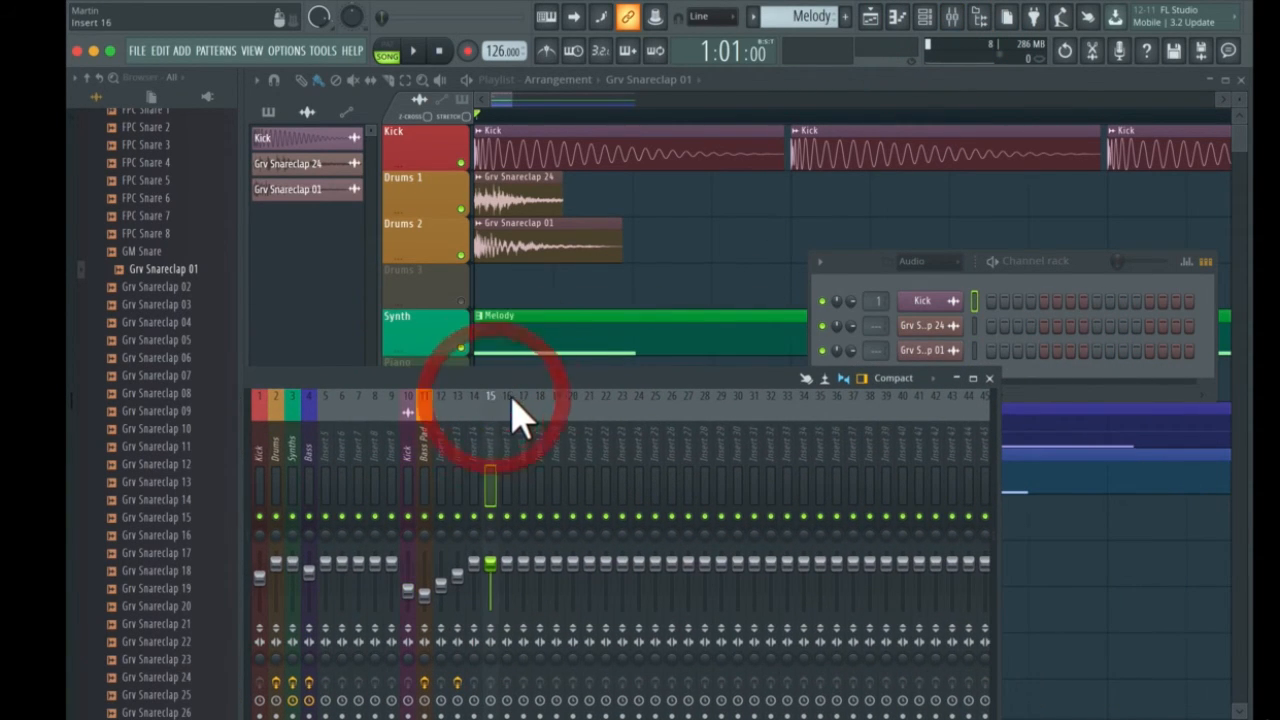
pyautogui.moveTo(876, 327); pyautogui.dragTo(876, 300)
pyautogui.moveTo(884, 356); pyautogui.dragTo(884, 330)
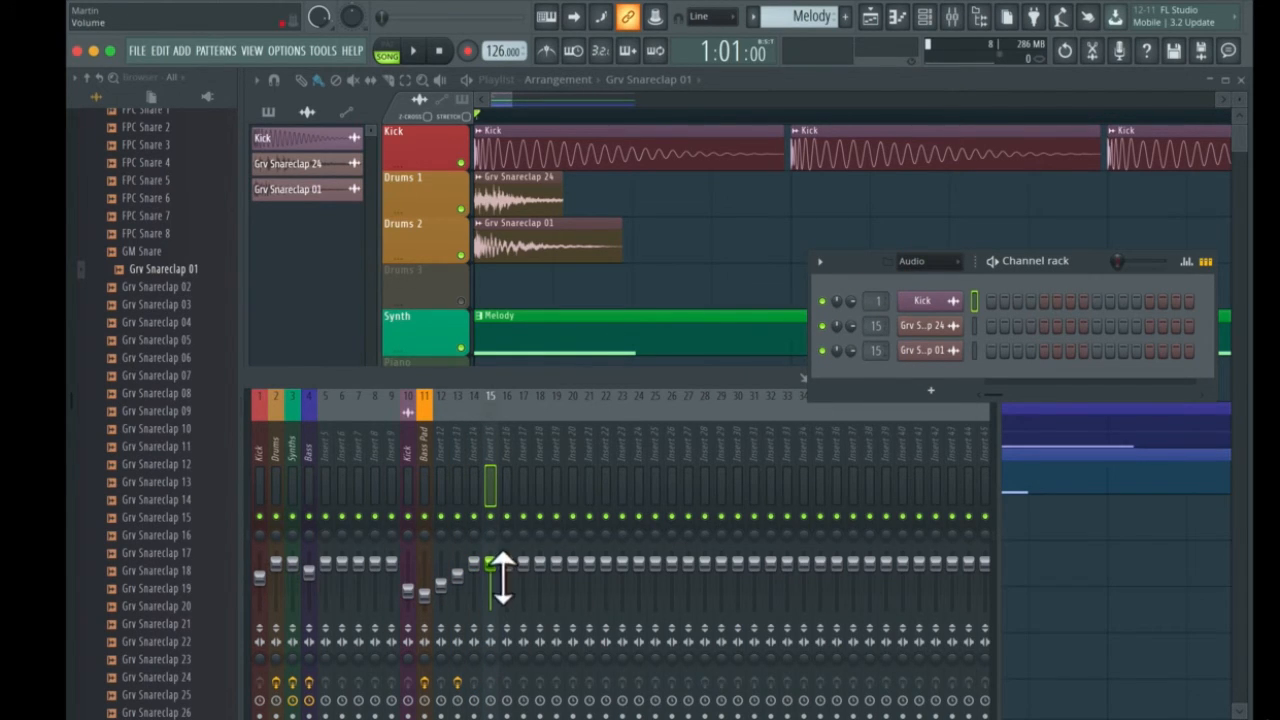
pyautogui.moveTo(501, 578); pyautogui.dragTo(501, 598)
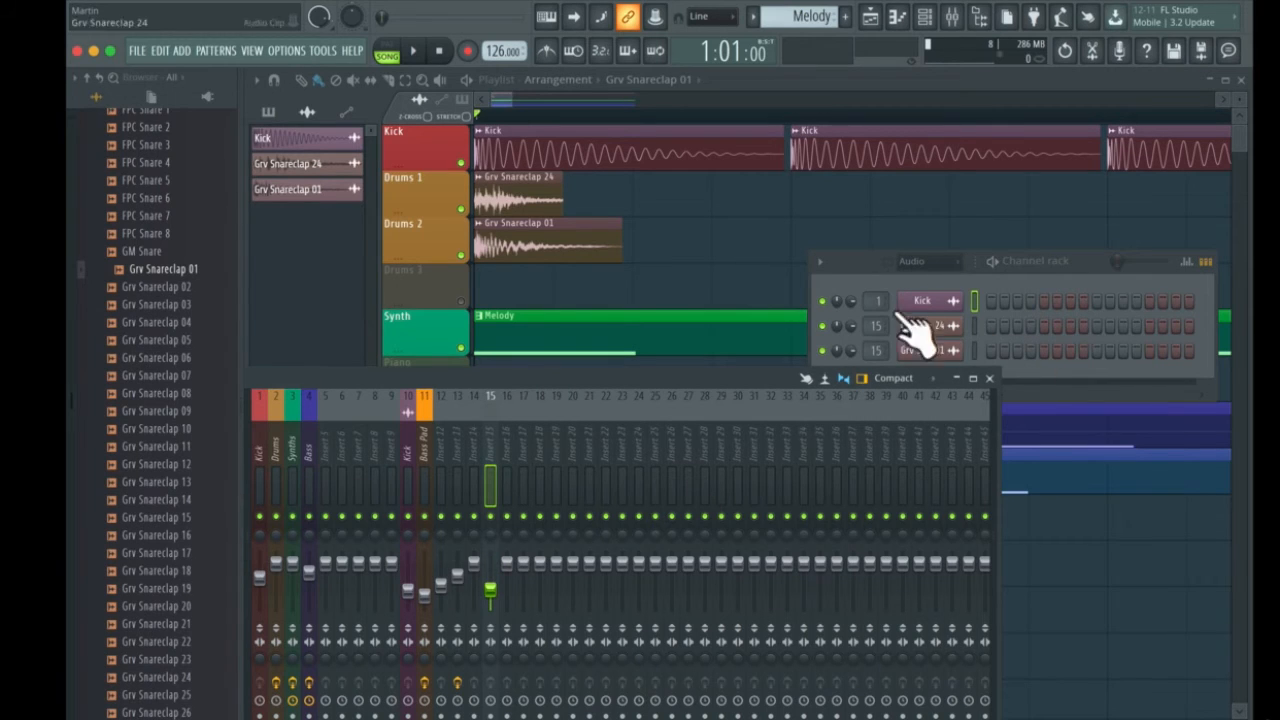
# Switch to pattern mode and move the snareclap clips on Drums 1 and Drums 2 to the second beat of bar 1
pyautogui.click(387, 53)
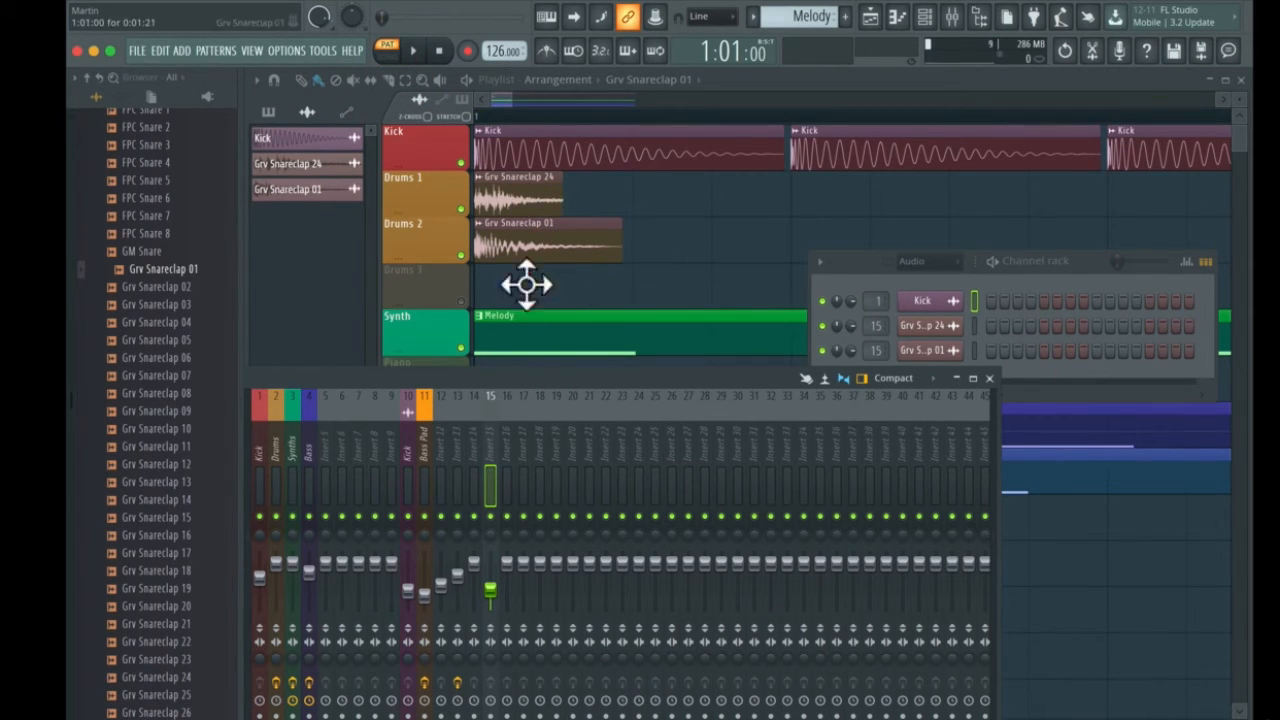
pyautogui.click(552, 210)
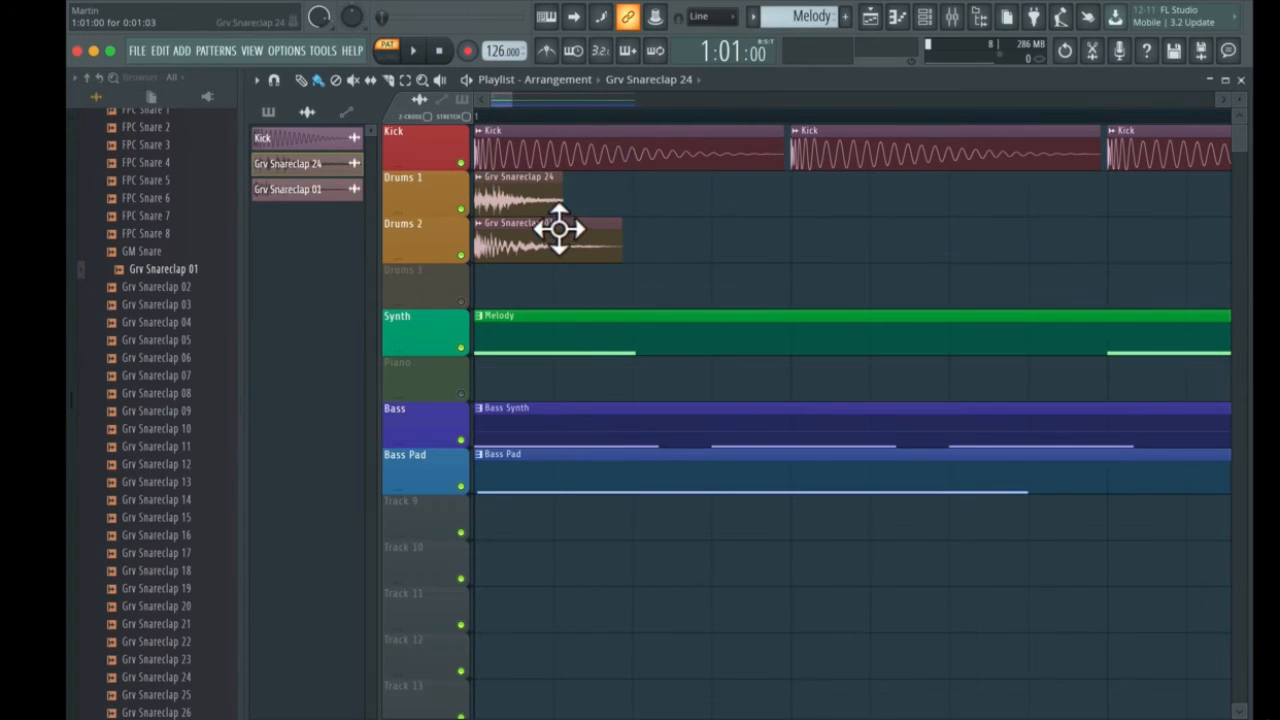
pyautogui.moveTo(521, 217); pyautogui.dragTo(450, 228)
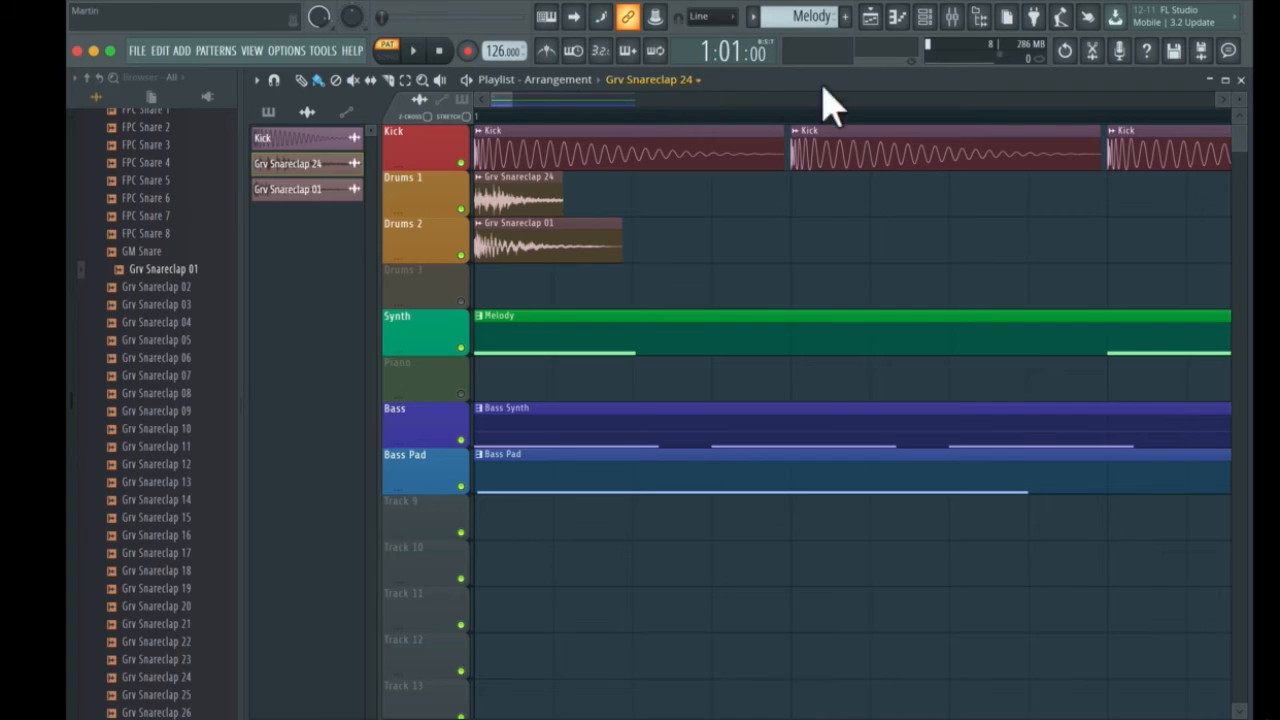
pyautogui.moveTo(527, 104); pyautogui.dragTo(728, 96)
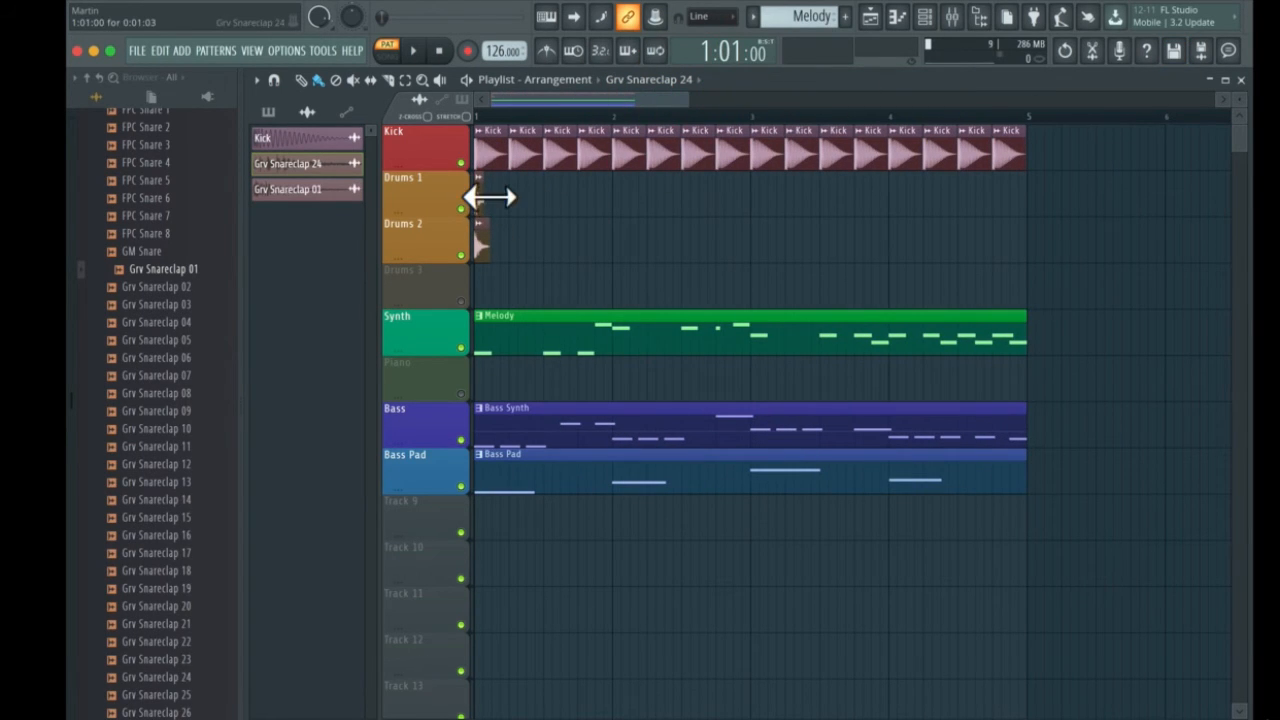
pyautogui.moveTo(495, 203); pyautogui.dragTo(534, 200)
pyautogui.moveTo(494, 245); pyautogui.dragTo(531, 248)
# Add another Grv Snareclap 01 clip on Drums 2 and Grv Snareclap 24 clip on Drums 1 at the fourth beat of bar 1
pyautogui.click(585, 197)
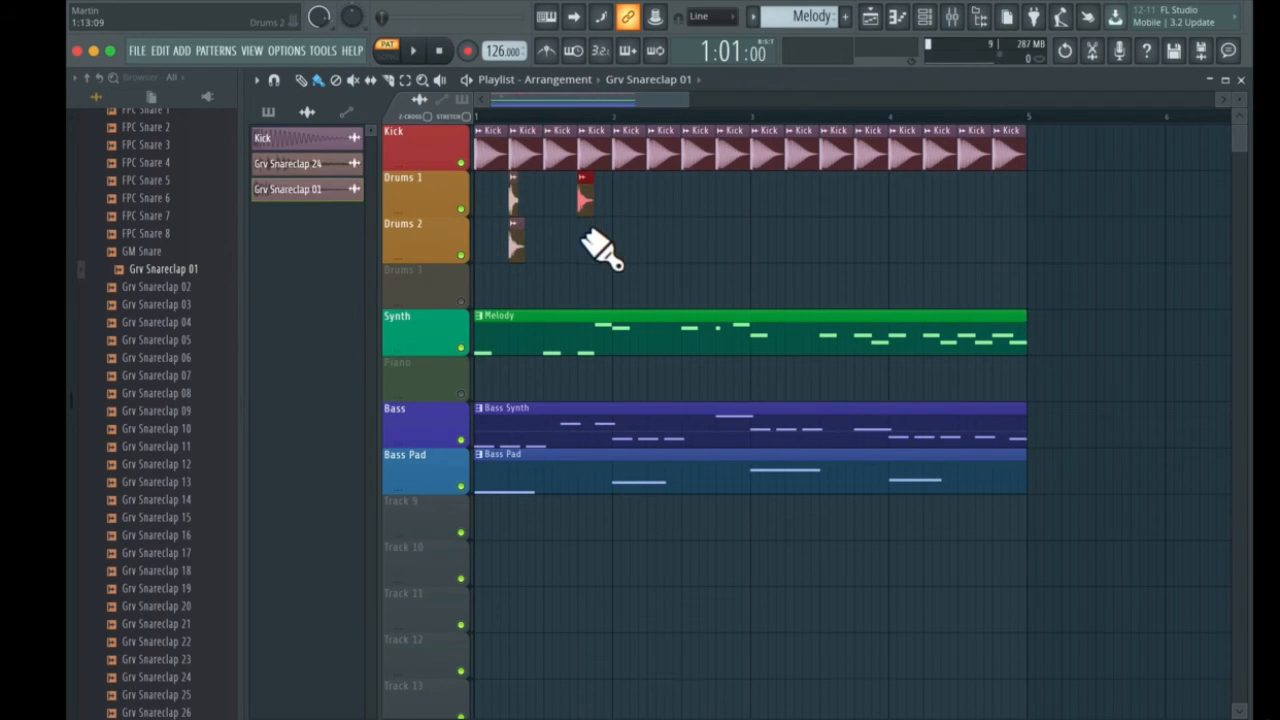
pyautogui.click(582, 240)
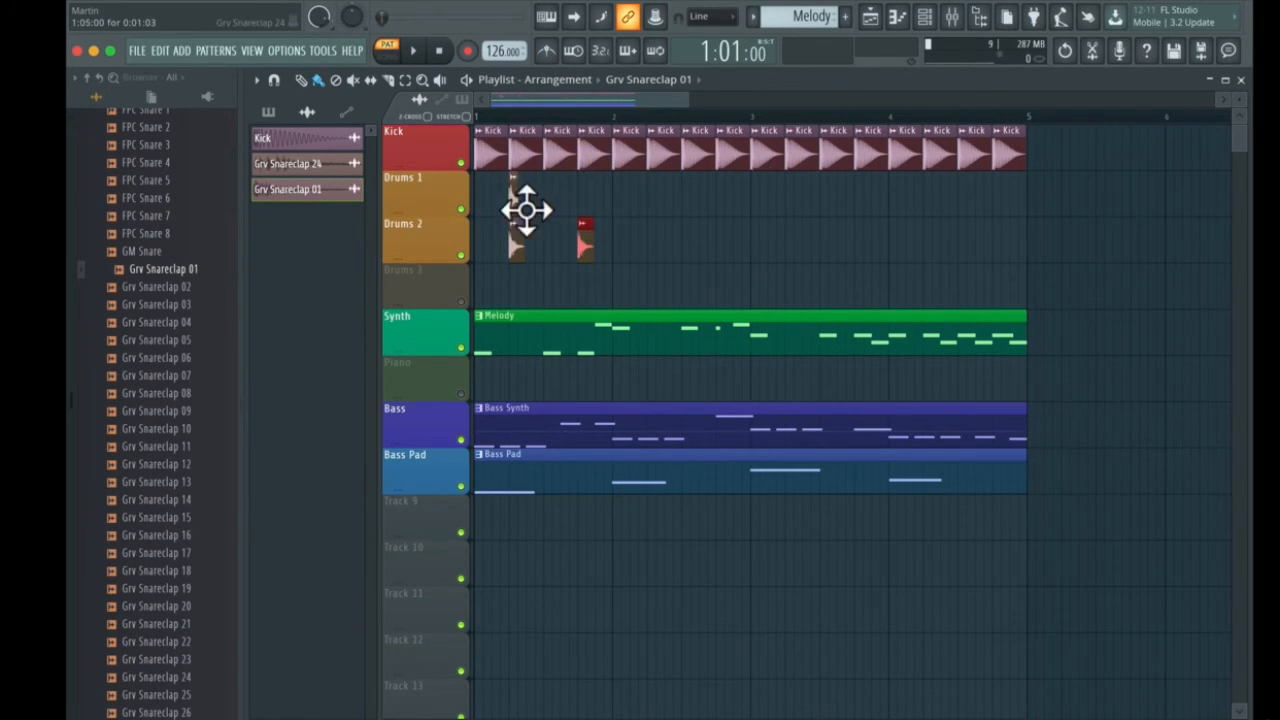
pyautogui.click(515, 201)
pyautogui.click(580, 198)
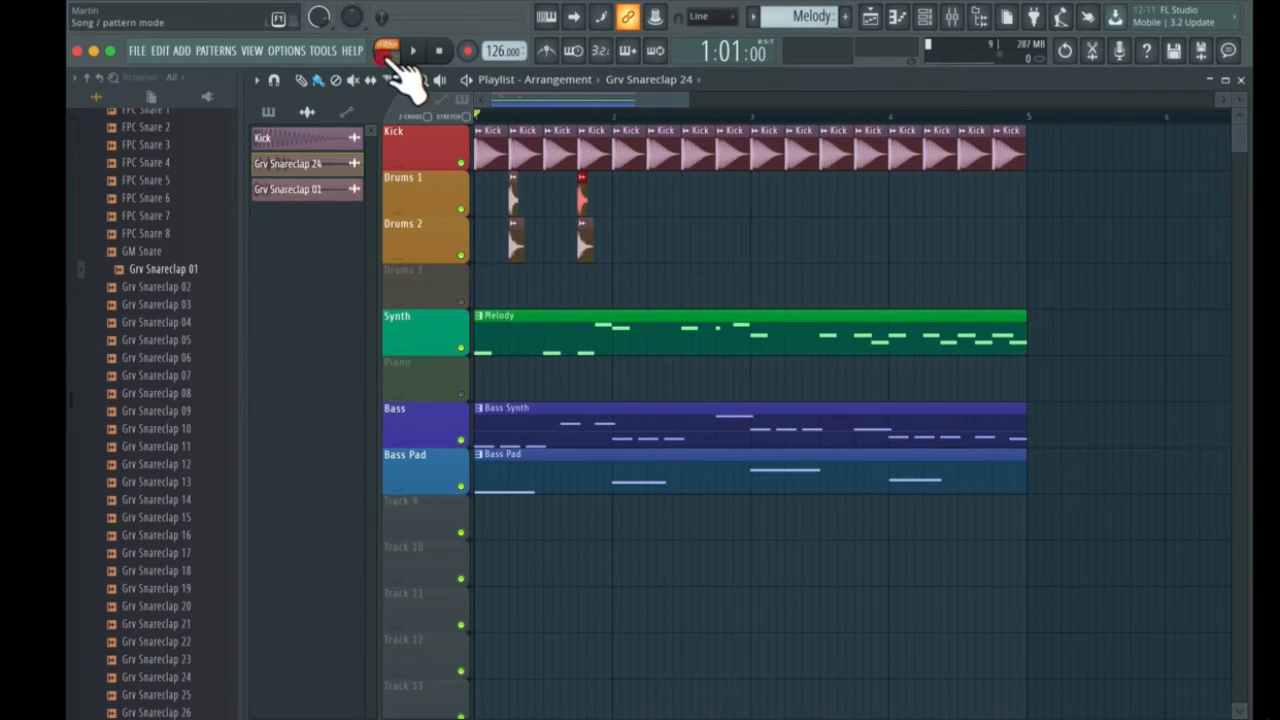
# Play the arrangement in song mode and adjust the volume of mixer insert 15 to about -10.4 dB
pyautogui.click(388, 59)
pyautogui.press('space')
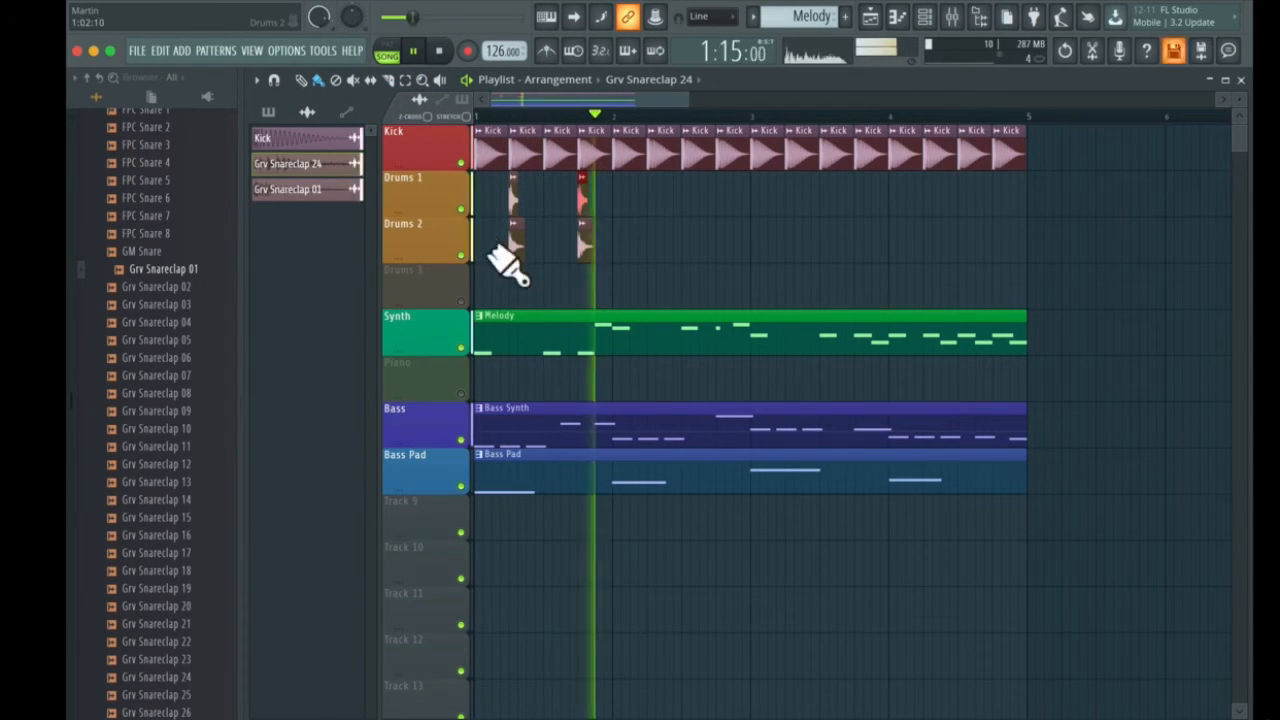
pyautogui.press('space')
pyautogui.click(950, 17)
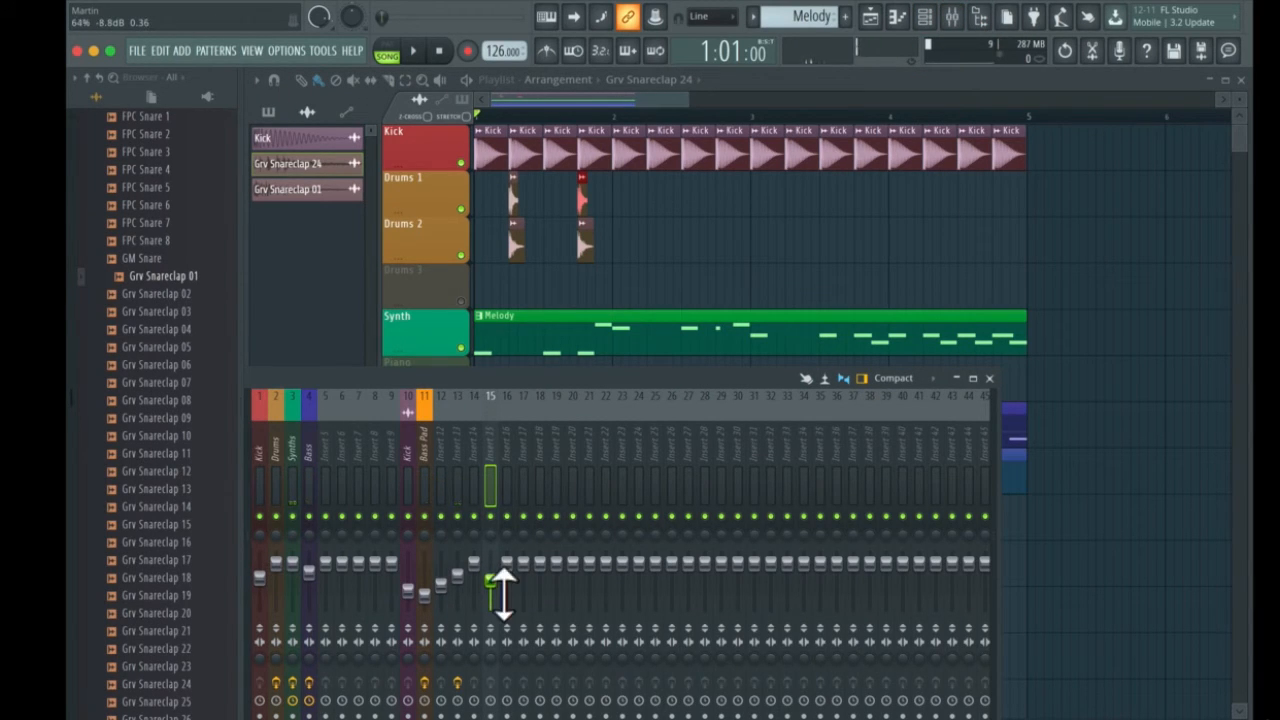
pyautogui.press('space')
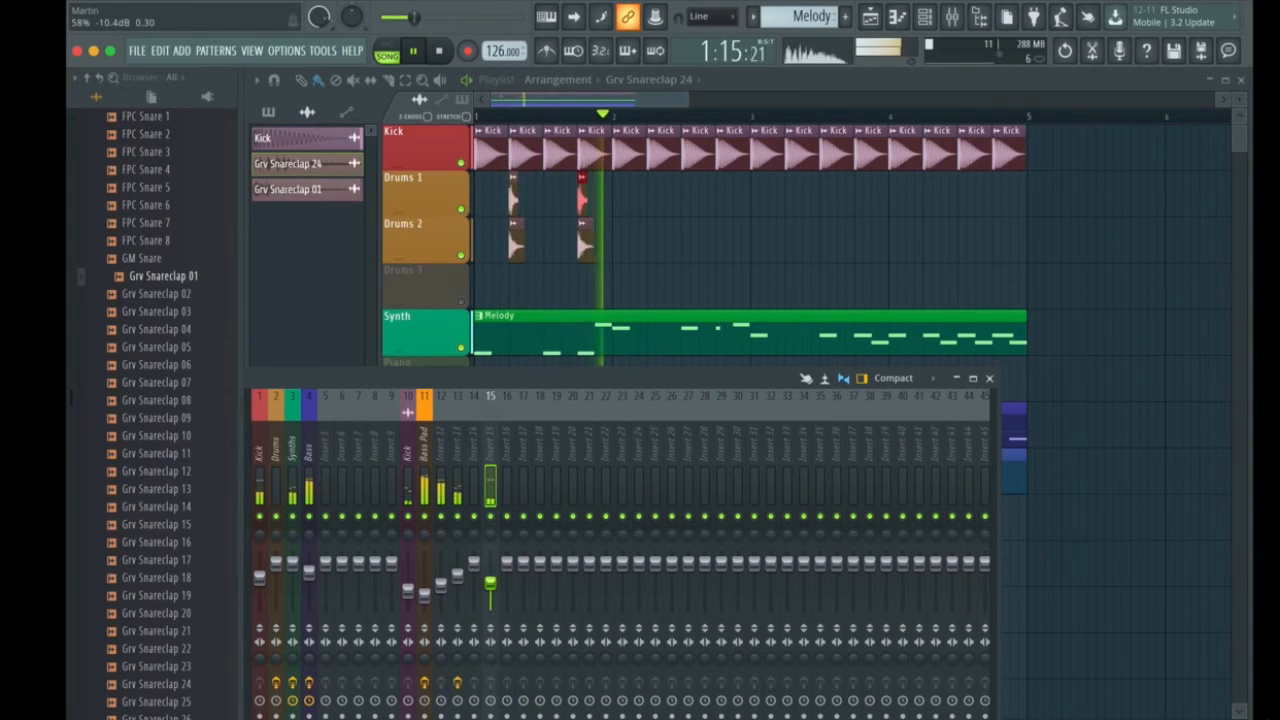
# Raise the volume of mixer insert 15 slightly during playback and stop the song
pyautogui.moveTo(497, 598); pyautogui.dragTo(497, 594)
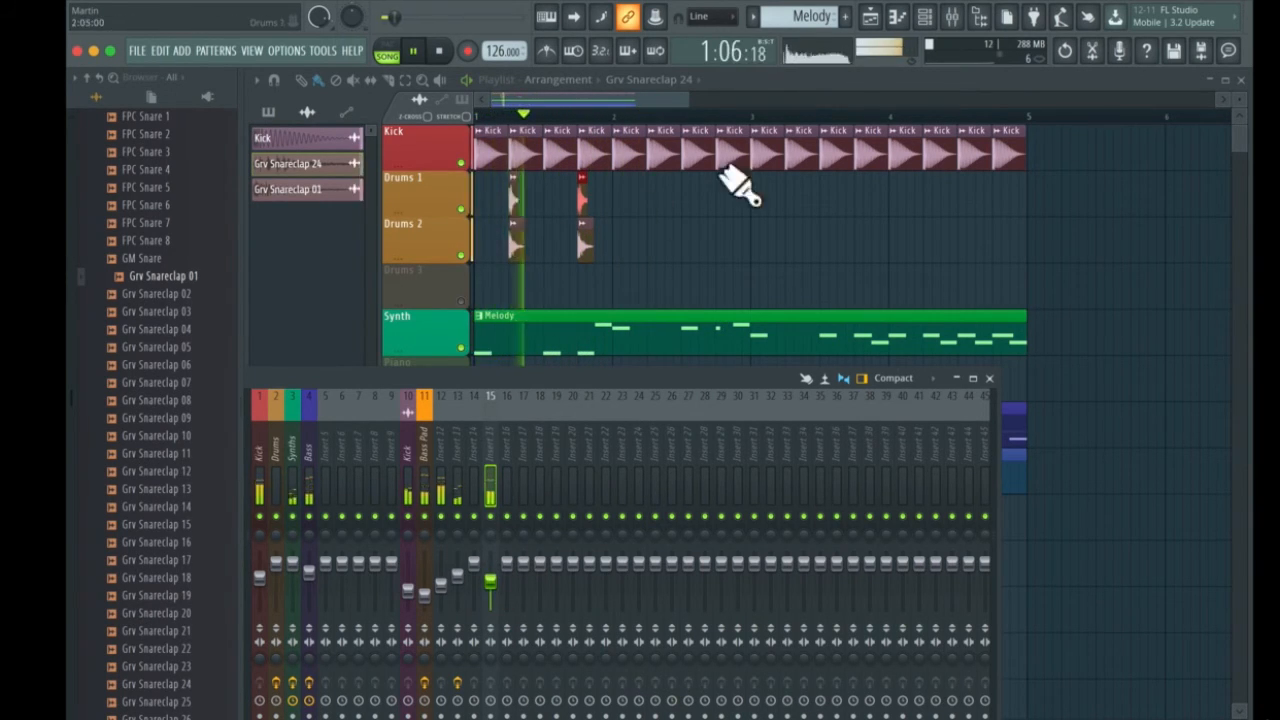
pyautogui.press('space')
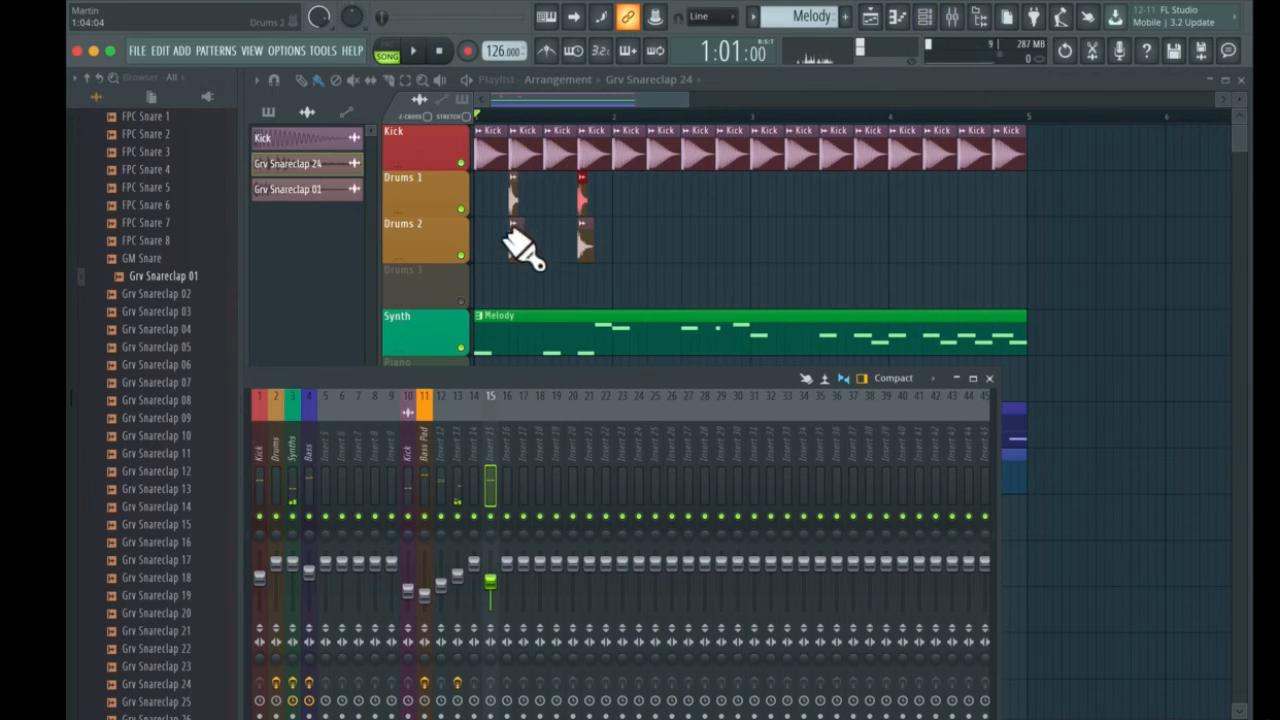
pyautogui.click(953, 22)
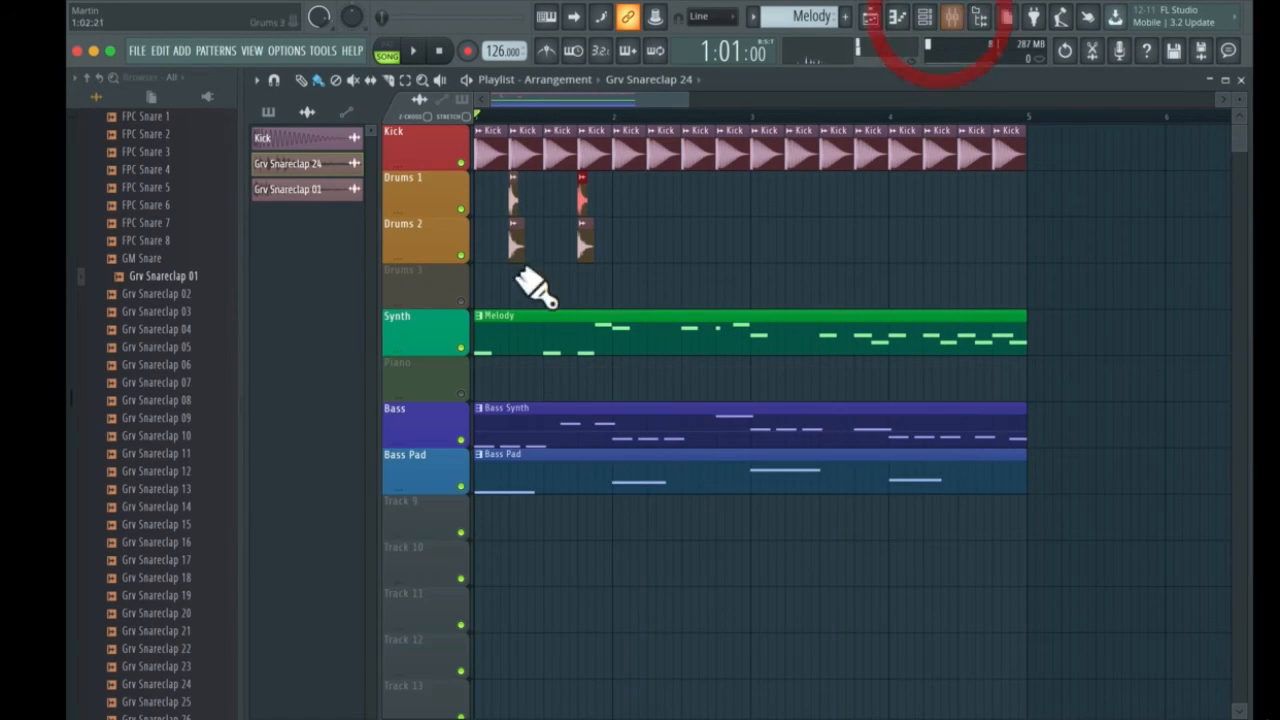
pyautogui.click(958, 26)
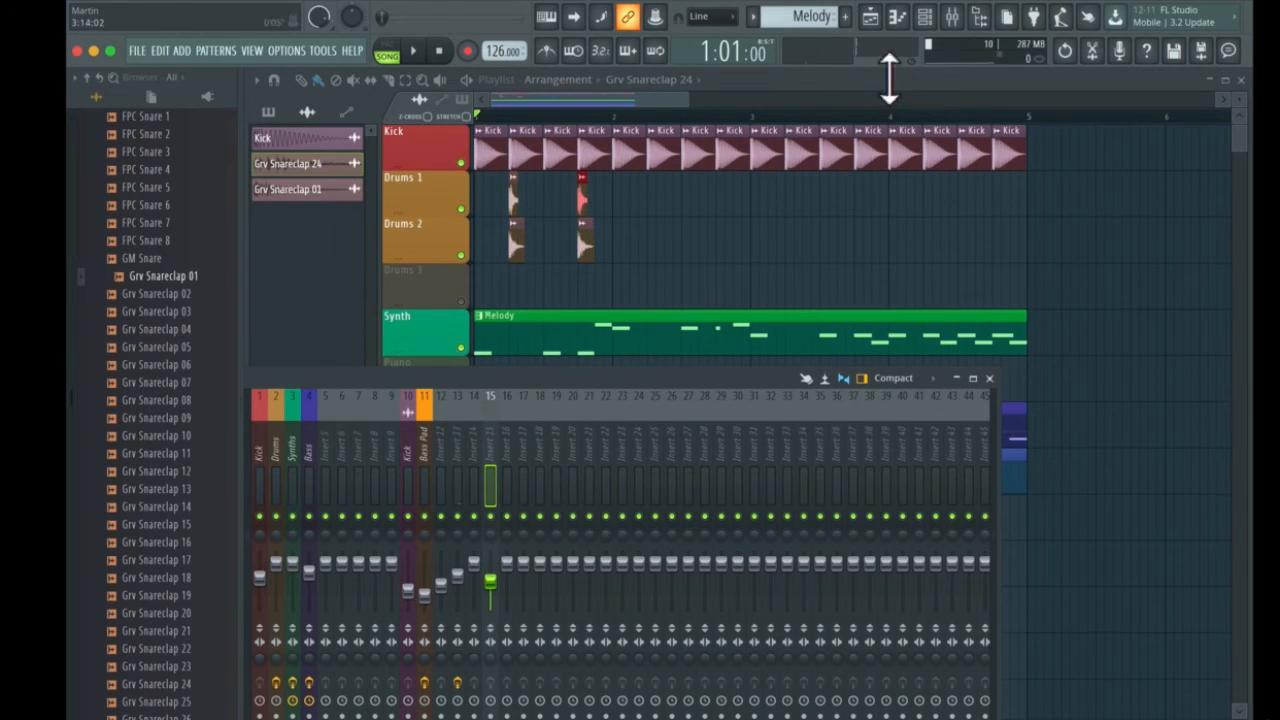
# Route the Grv Snareclap 01 channel to mixer insert 16 and lower that insert's volume to about -13.4 dB
pyautogui.click(930, 34)
pyautogui.moveTo(881, 354); pyautogui.dragTo(881, 338)
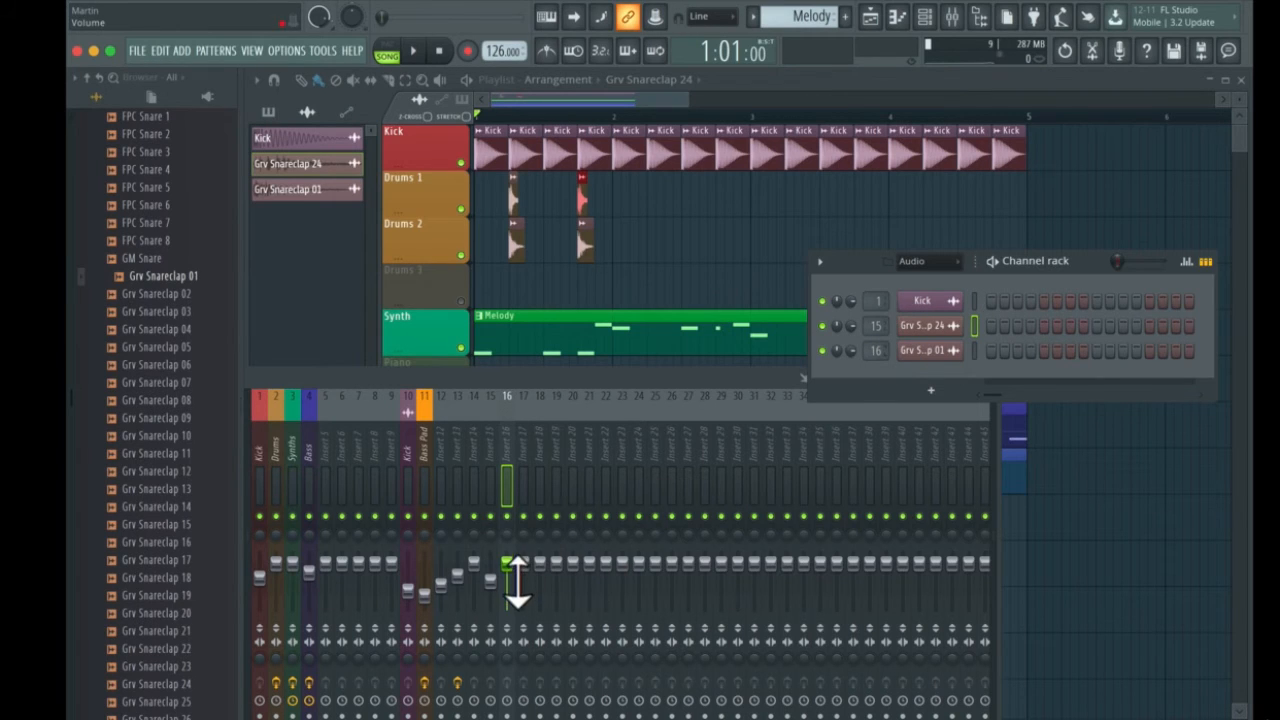
pyautogui.moveTo(514, 578); pyautogui.dragTo(514, 599)
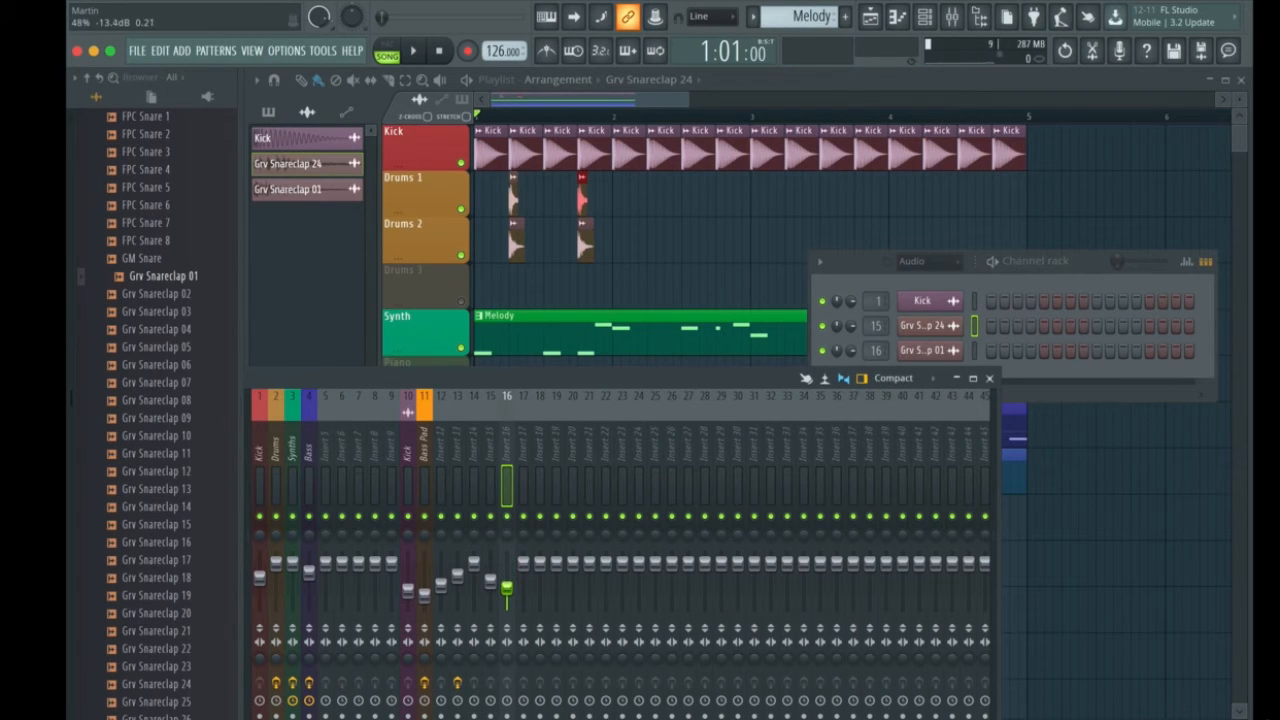
# Play the arrangement with Drums 2 muted, switch the mute to Drums 1, and compare the two snareclap layers
pyautogui.press('F12')
pyautogui.click(461, 255)
pyautogui.press('space')
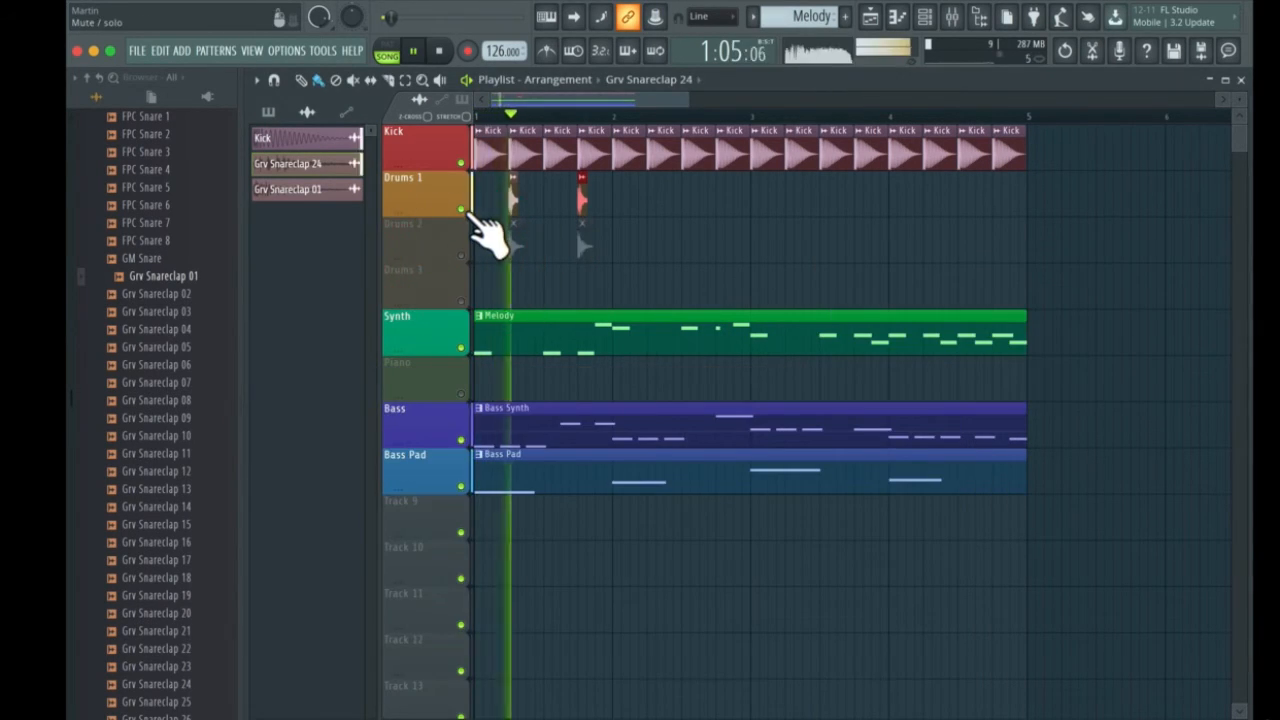
pyautogui.click(462, 255)
pyautogui.click(462, 210)
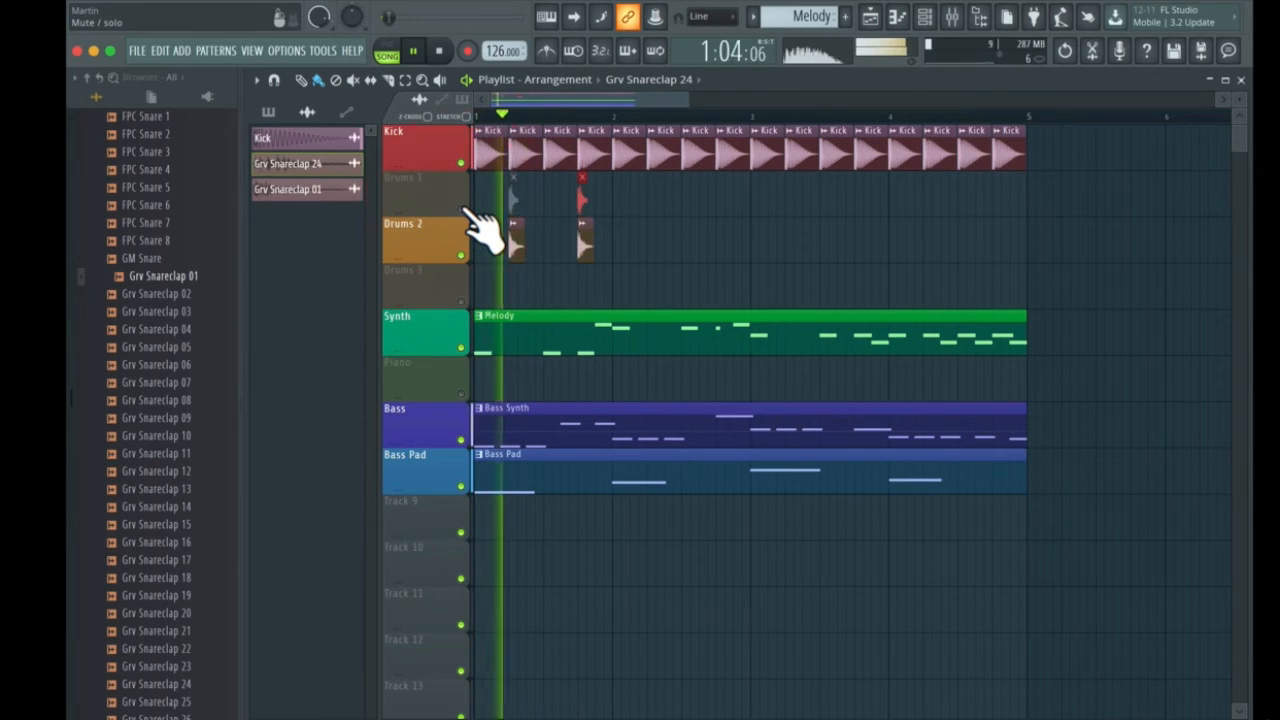
pyautogui.press('space')
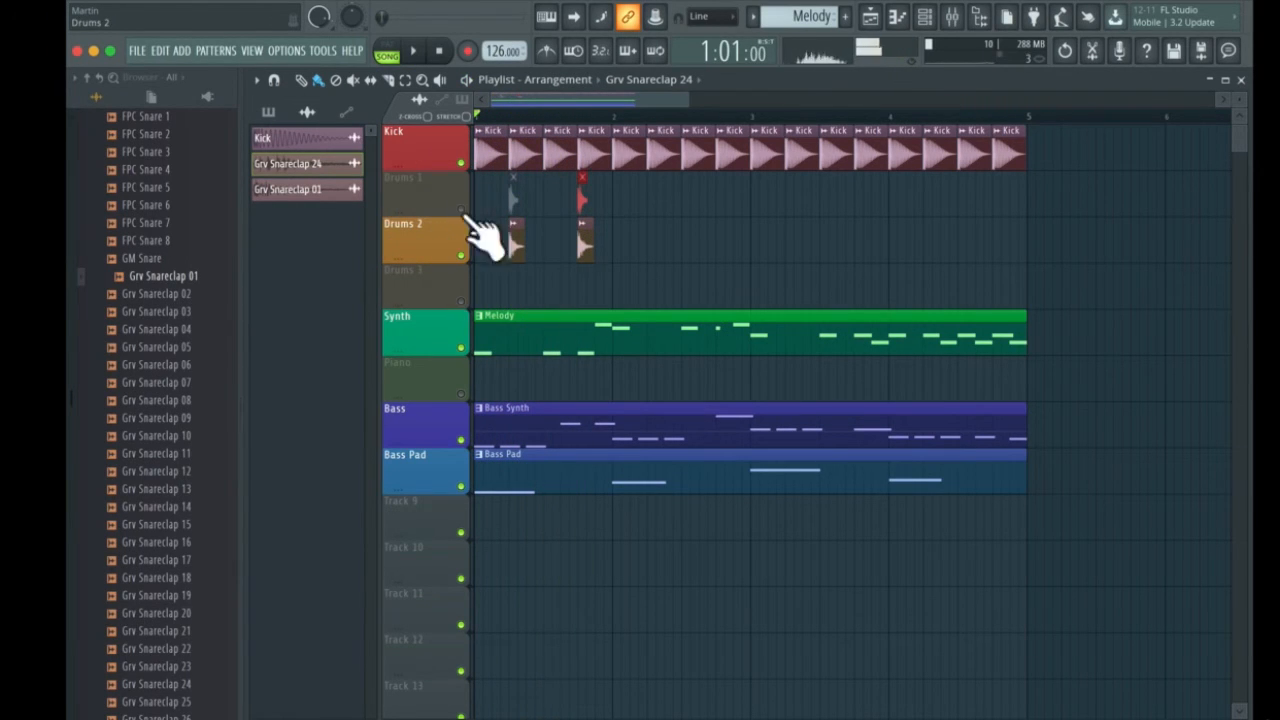
# Raise the volume of mixer insert 16 and set insert 15 to about -12.6 dB
pyautogui.click(926, 17)
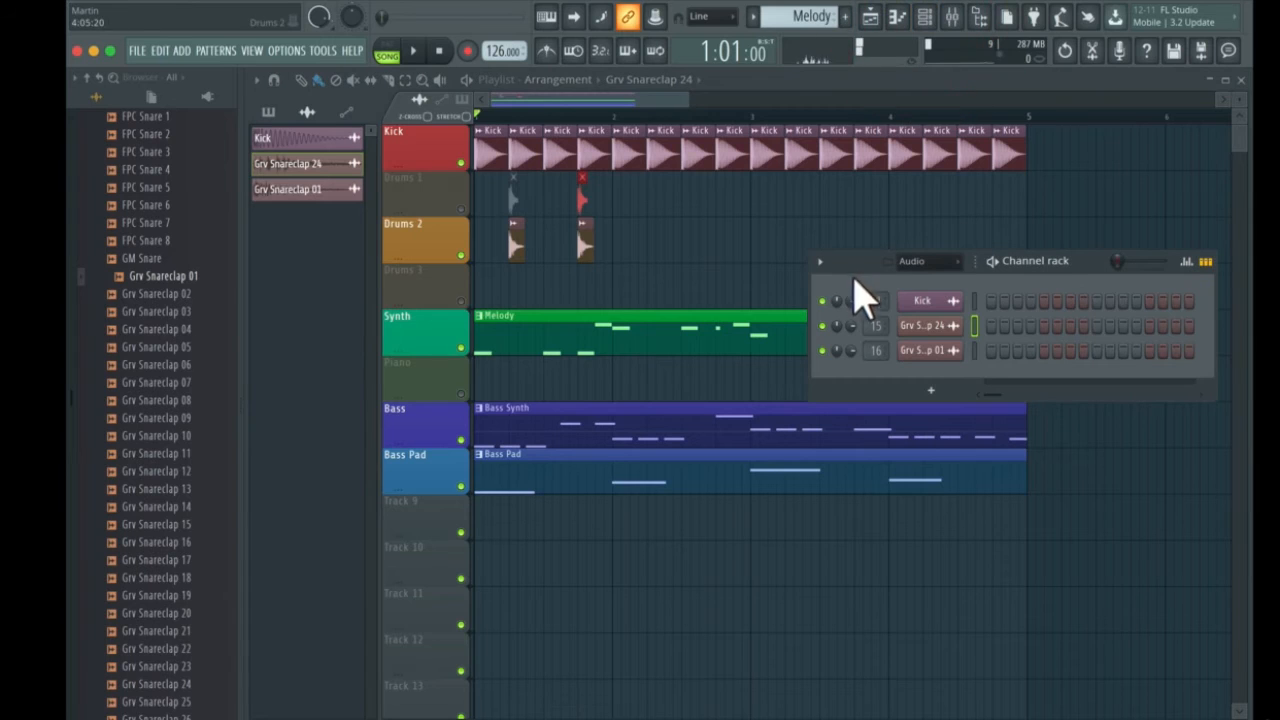
pyautogui.press('space')
pyautogui.press('space')
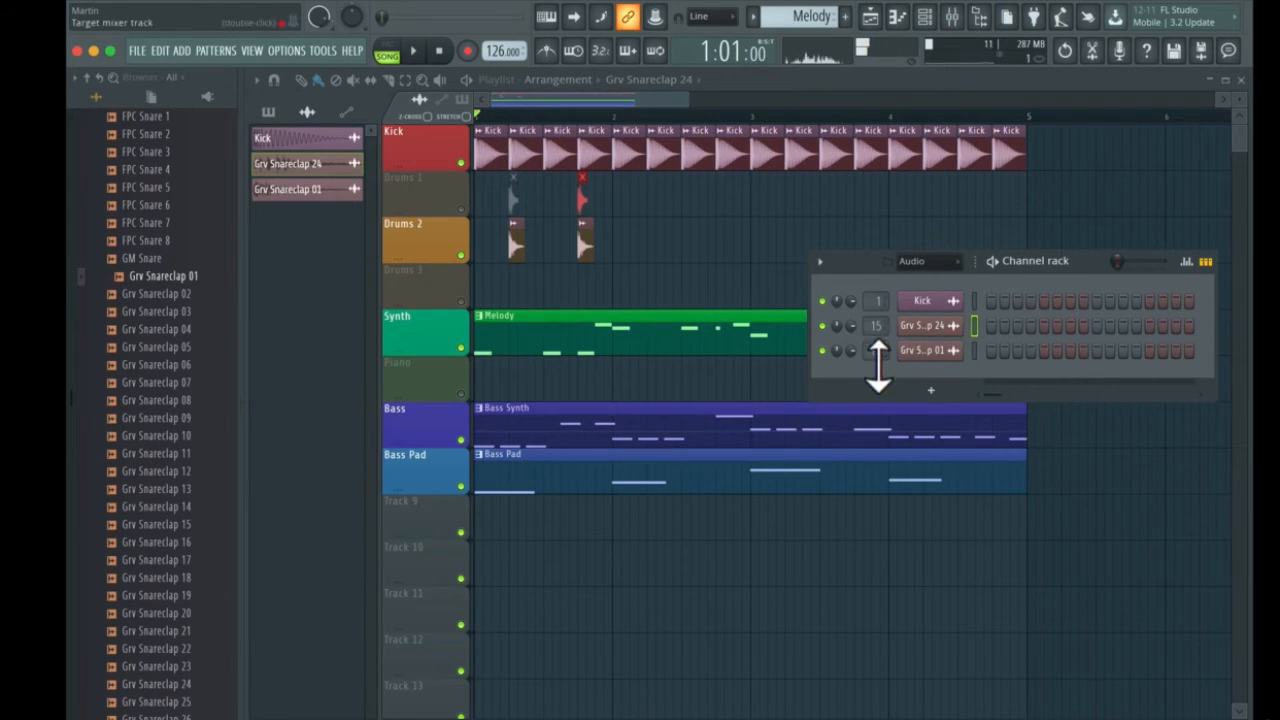
pyautogui.click(950, 17)
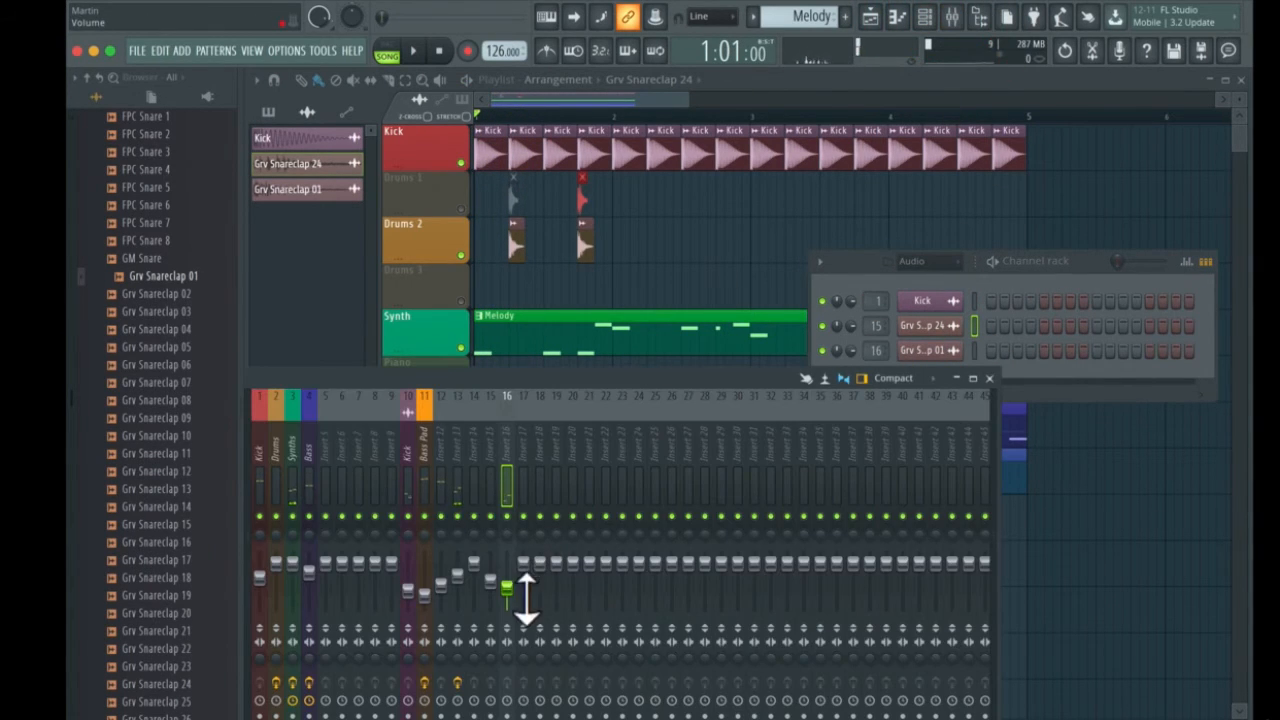
pyautogui.click(490, 581)
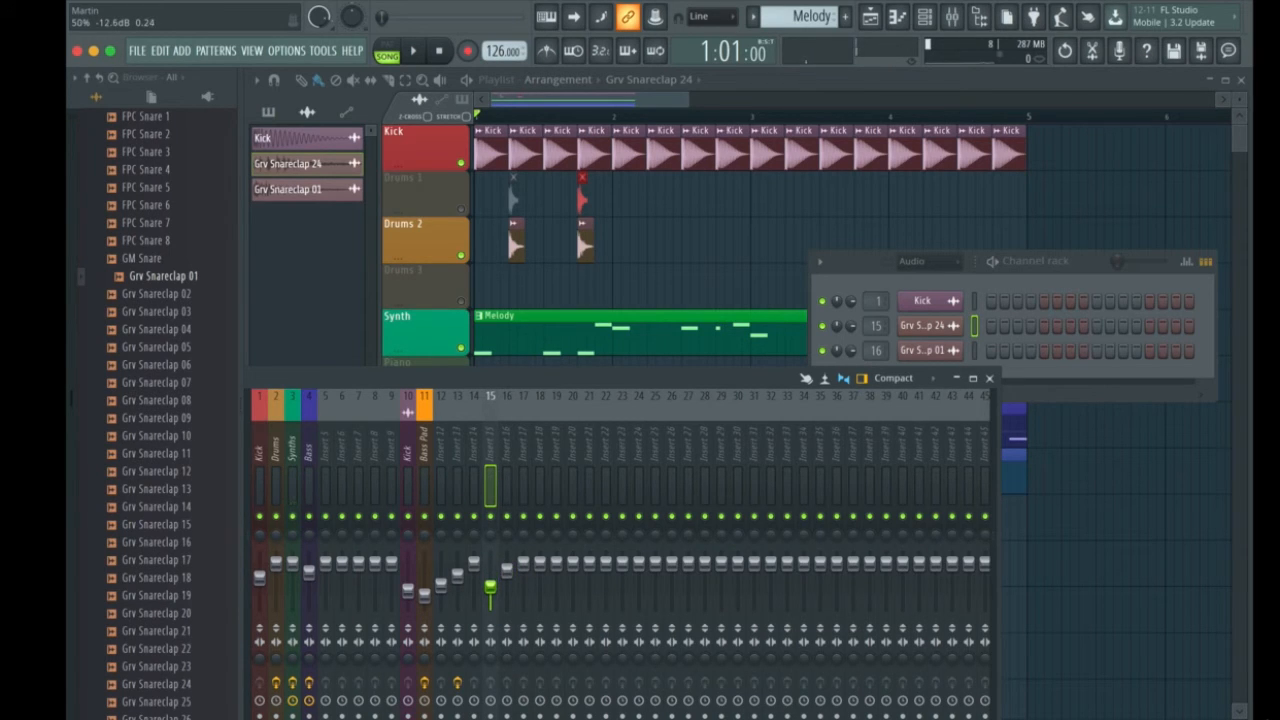
# Play the song with only the Drums 2 snareclap, unmute Drums 1, and listen to both layers together
pyautogui.press('space')
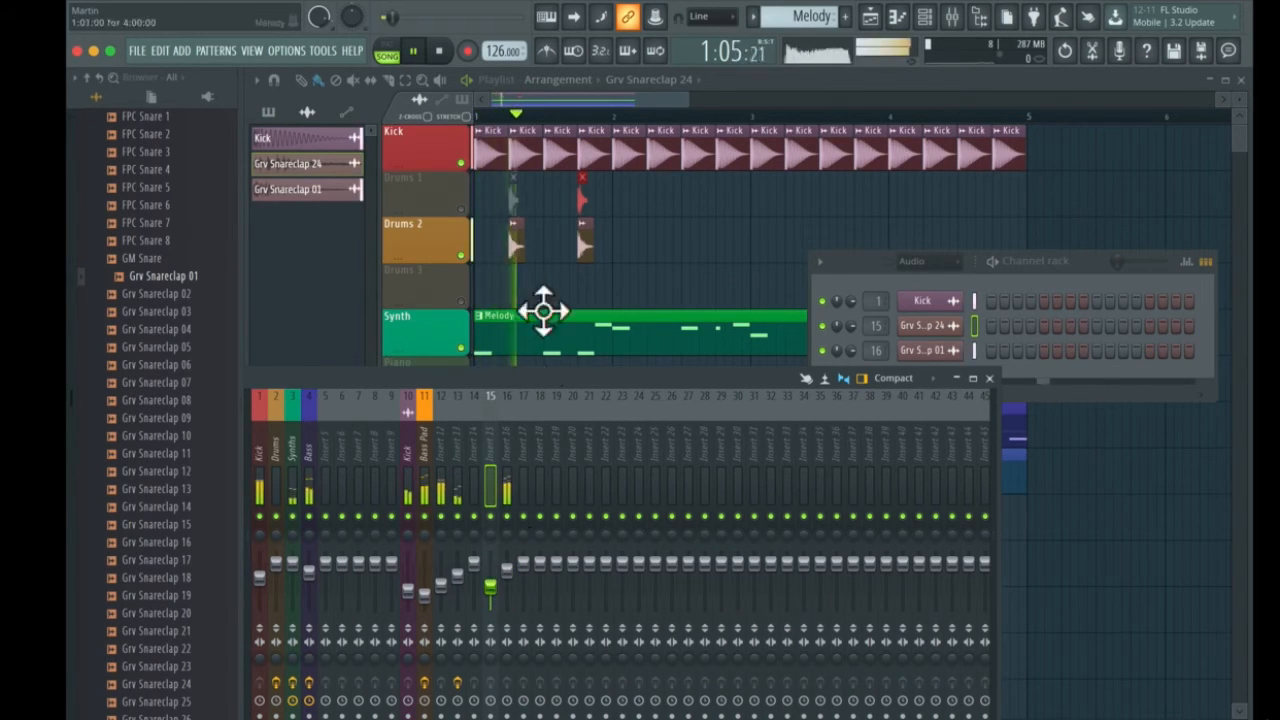
pyautogui.press('space')
pyautogui.click(462, 210)
pyautogui.press('space')
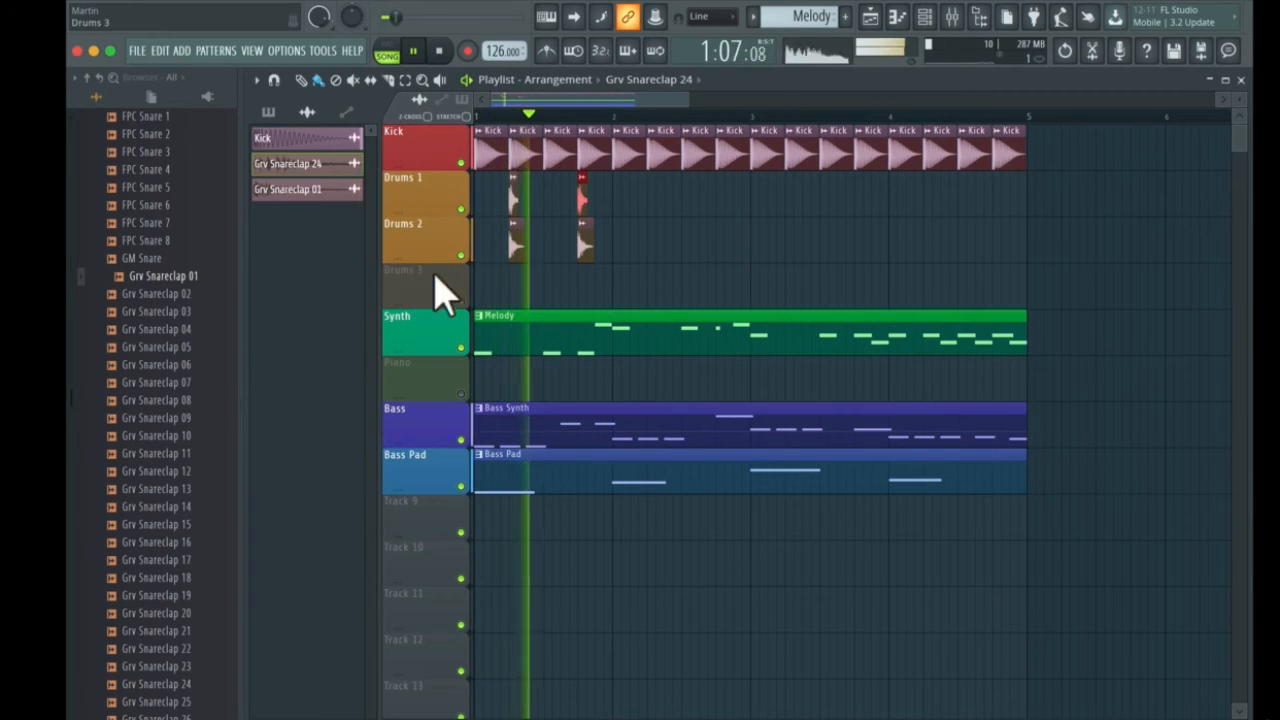
pyautogui.click(952, 18)
pyautogui.press('space')
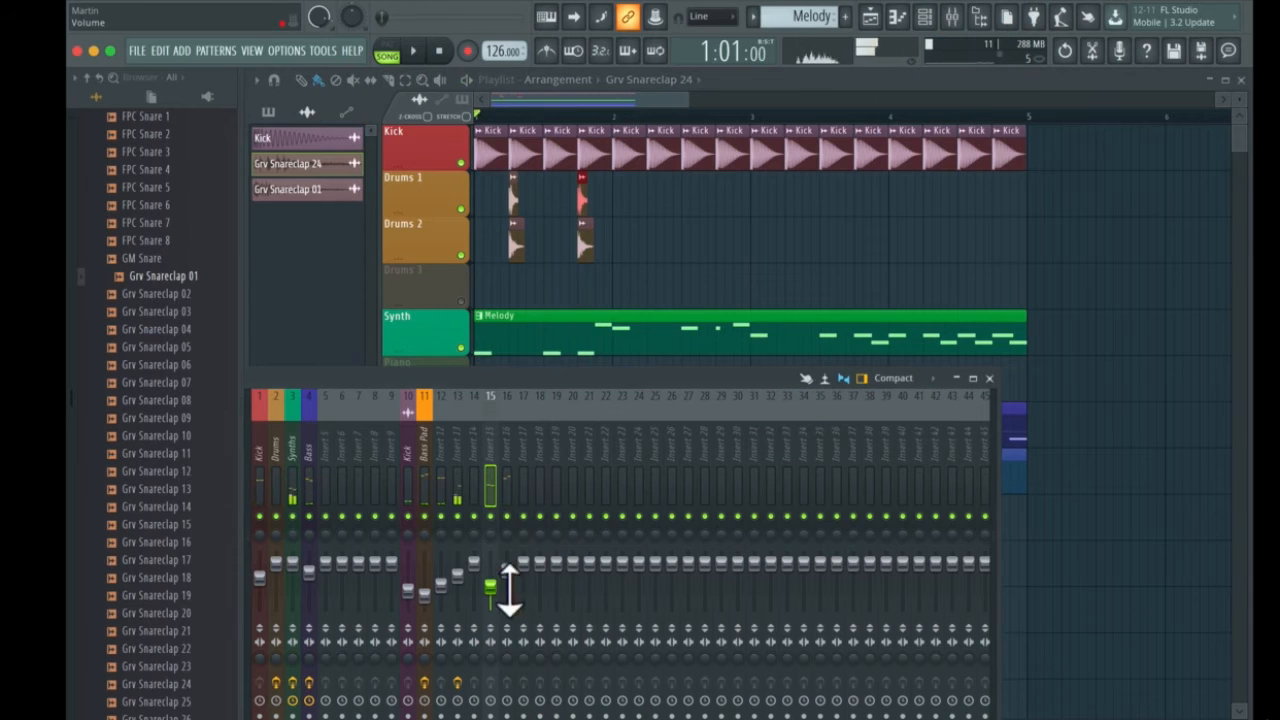
# Rebalance the snareclap layers during playback, lowering mixer insert 16 and setting insert 15 to about -12.6 dB
pyautogui.click(498, 590)
pyautogui.press('space')
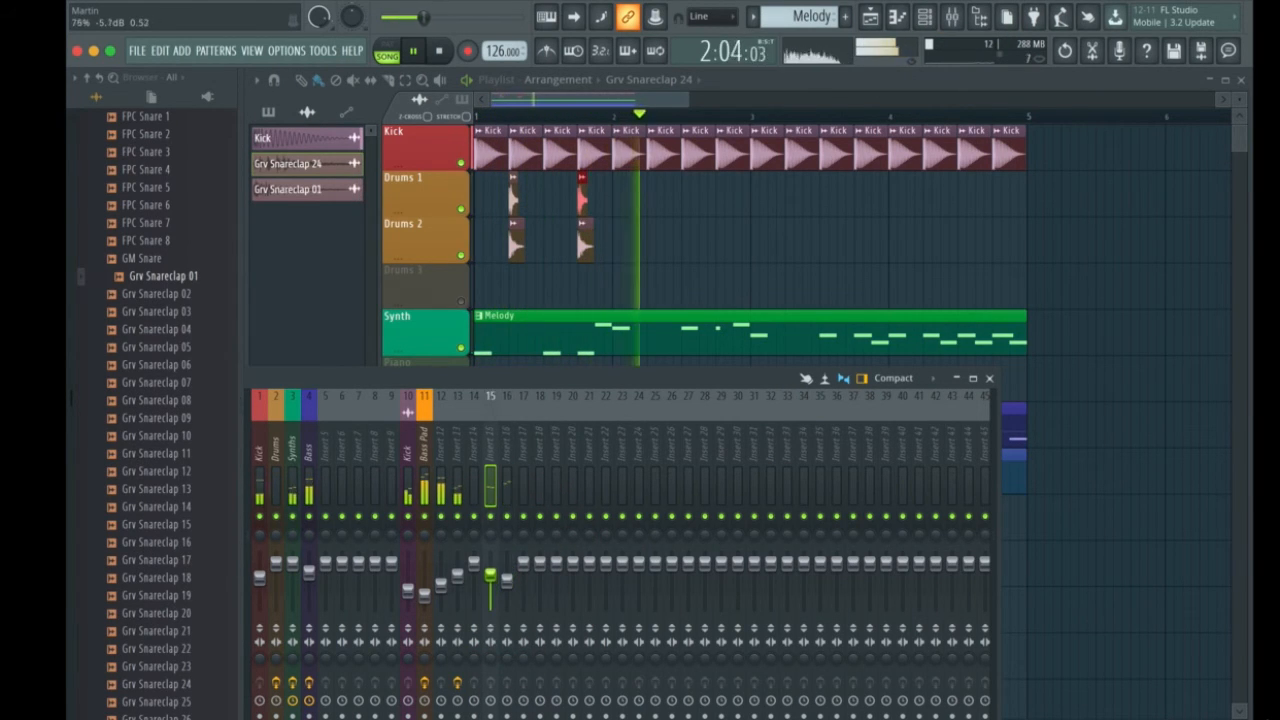
pyautogui.moveTo(498, 590)
pyautogui.mouseDown()
pyautogui.moveTo(498, 578)
pyautogui.moveTo(500, 599)
pyautogui.mouseUp()
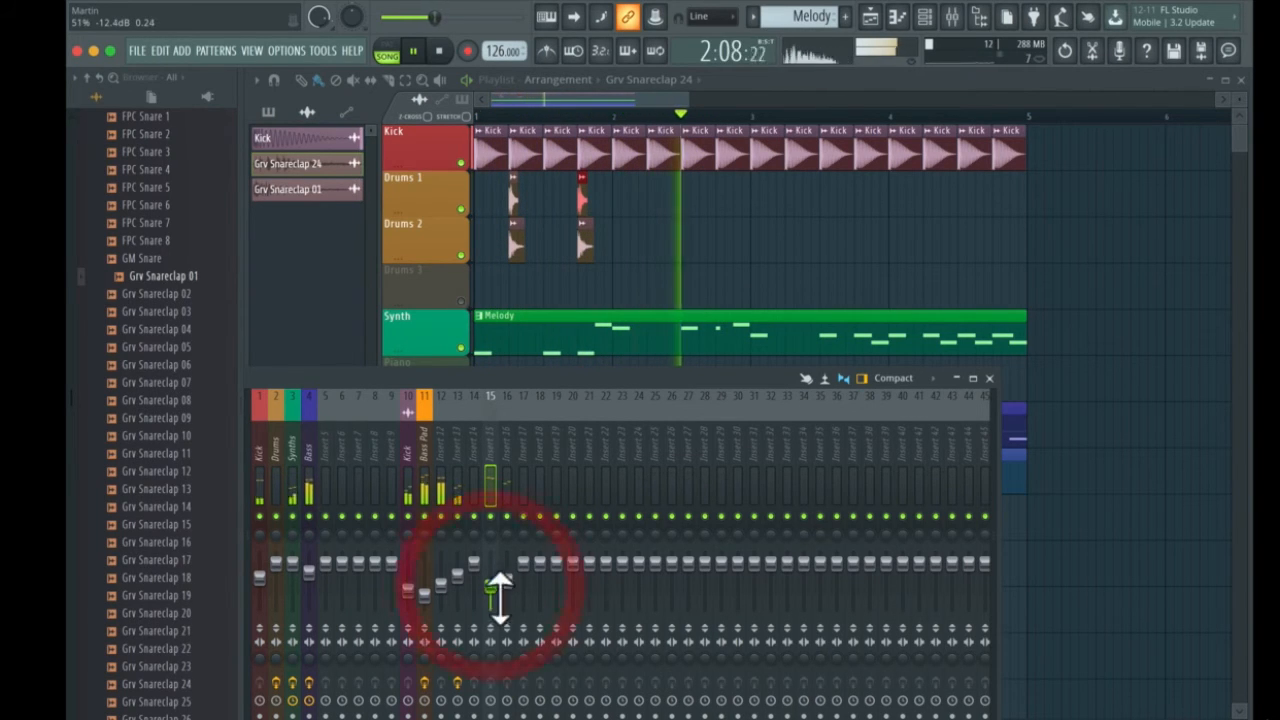
pyautogui.press('space')
pyautogui.press('space')
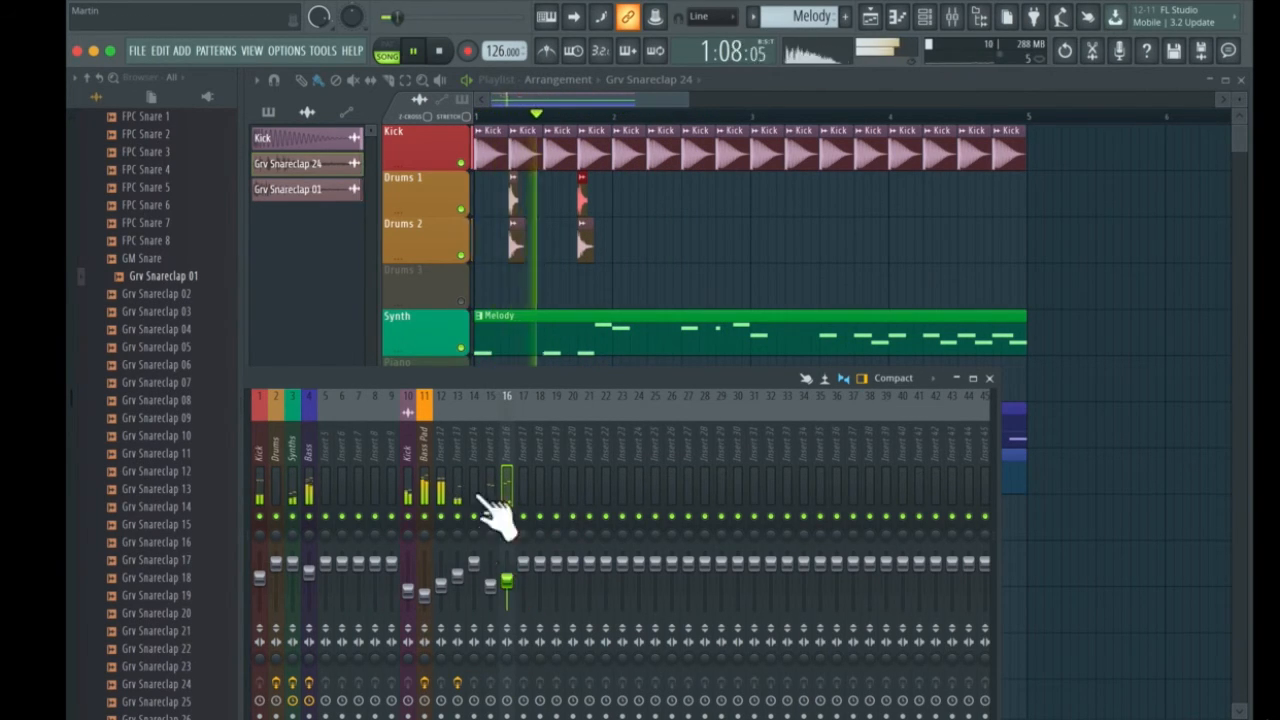
pyautogui.press('space')
pyautogui.moveTo(441, 378); pyautogui.dragTo(508, 369)
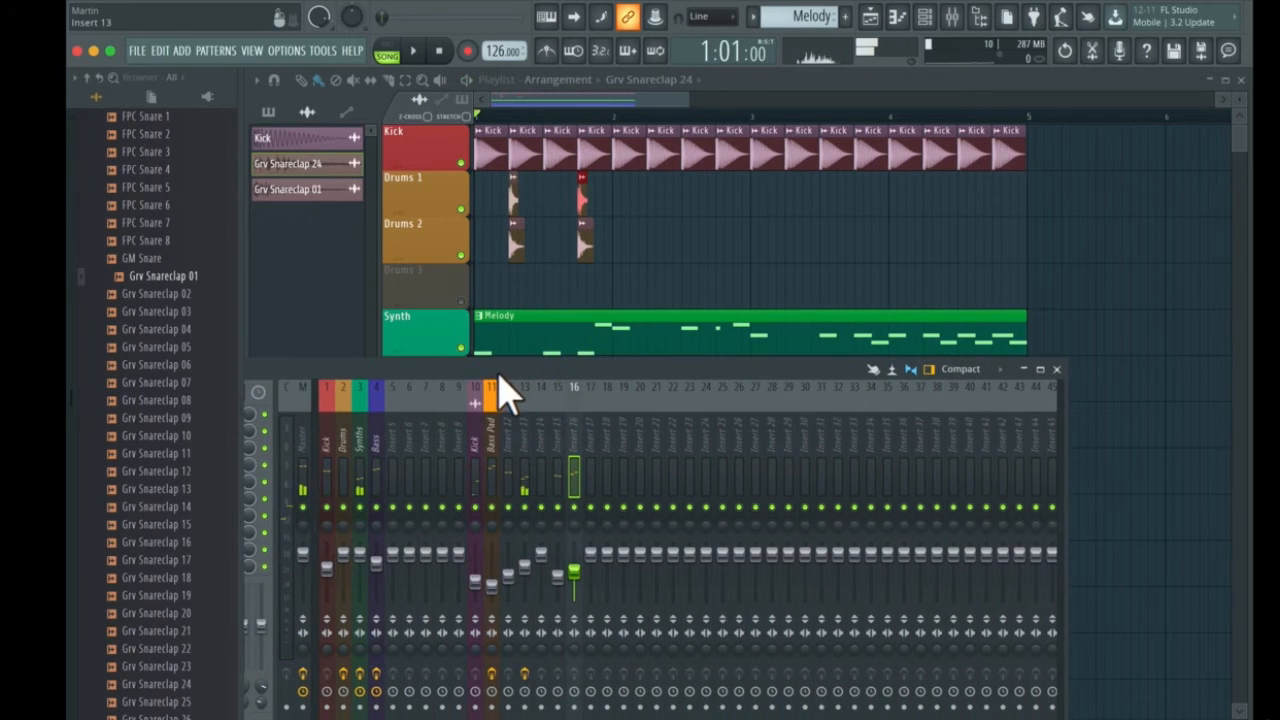
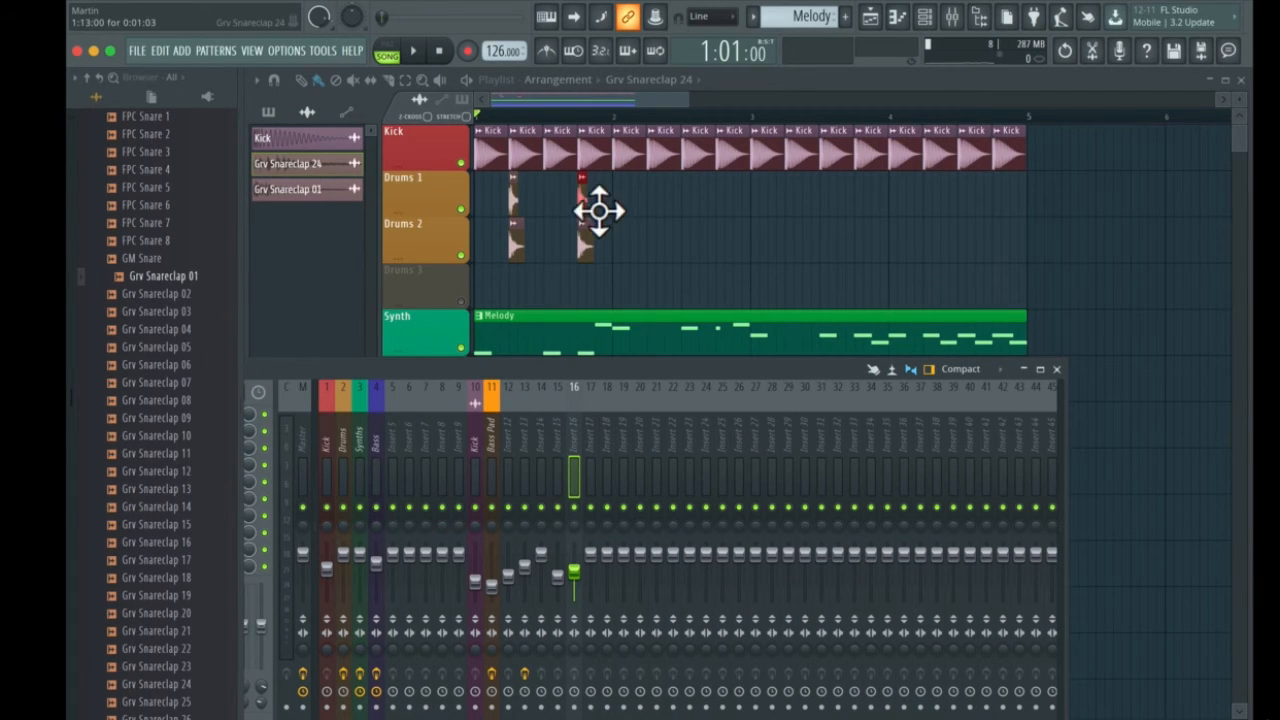
# Preview the Grv Snareclap 06 sample in the browser and look at its options for opening it in a channel
pyautogui.click(170, 372)
pyautogui.moveTo(172, 378); pyautogui.dragTo(190, 362)
pyautogui.rightClick(190, 362)
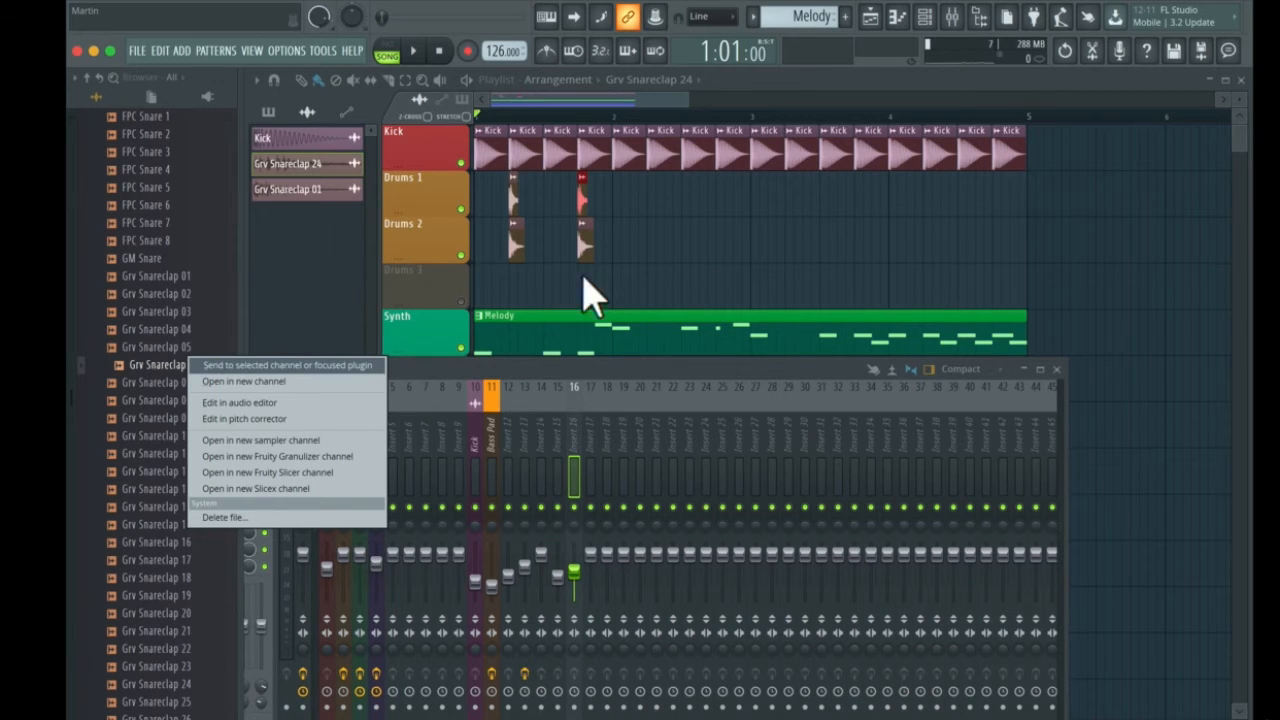
pyautogui.click(672, 374)
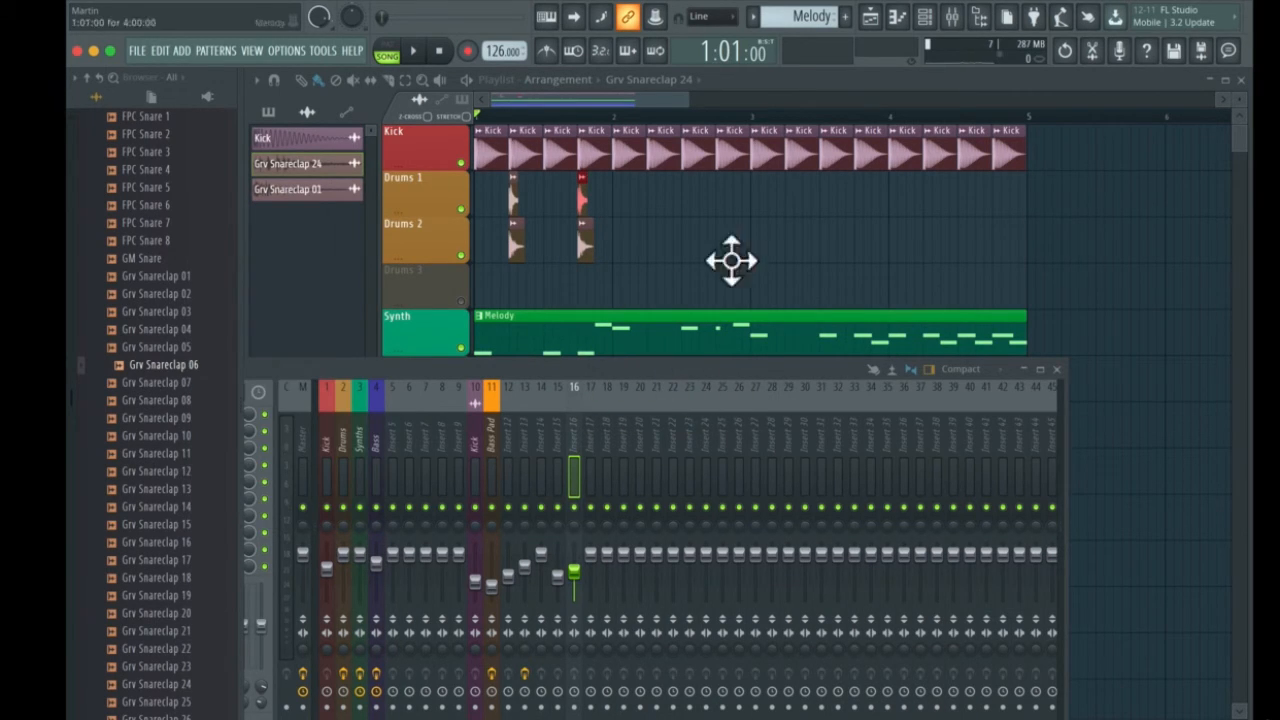
# Paint Grv Snareclap 24 clips on Drums 1 at the second and fourth beats of bars 2 to 4
pyautogui.click(585, 198)
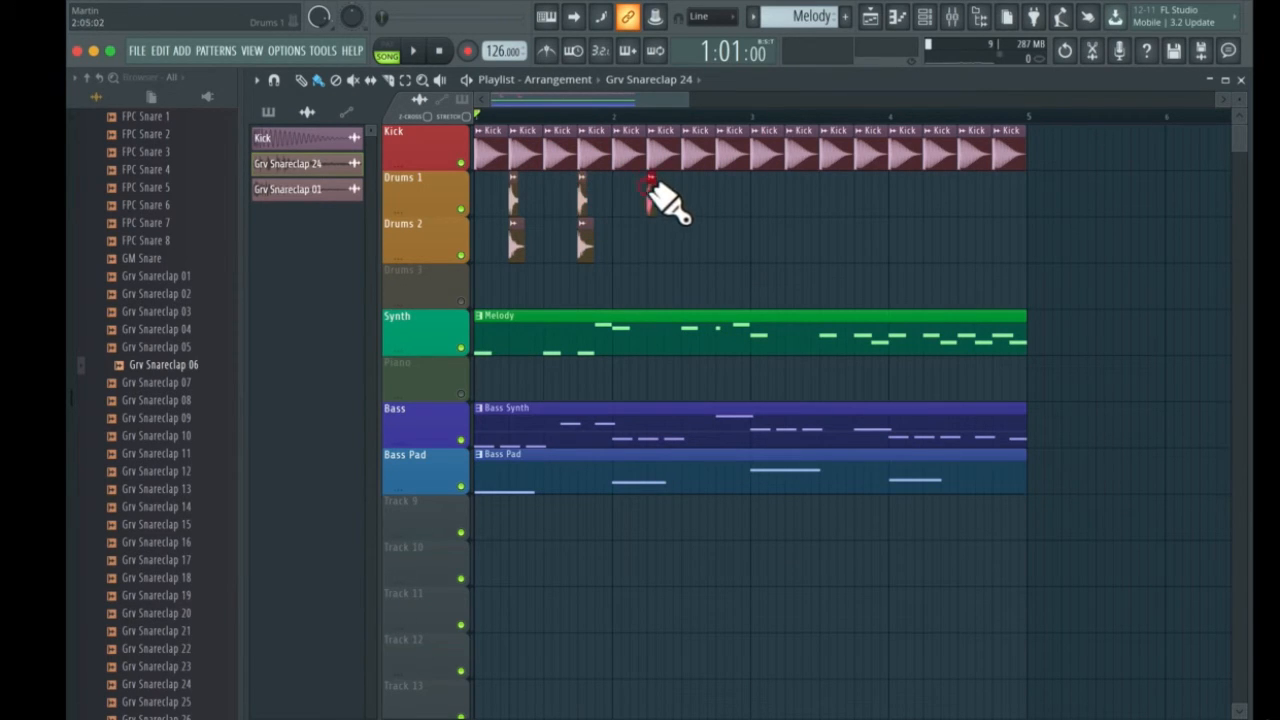
pyautogui.click(650, 186)
pyautogui.click(720, 190)
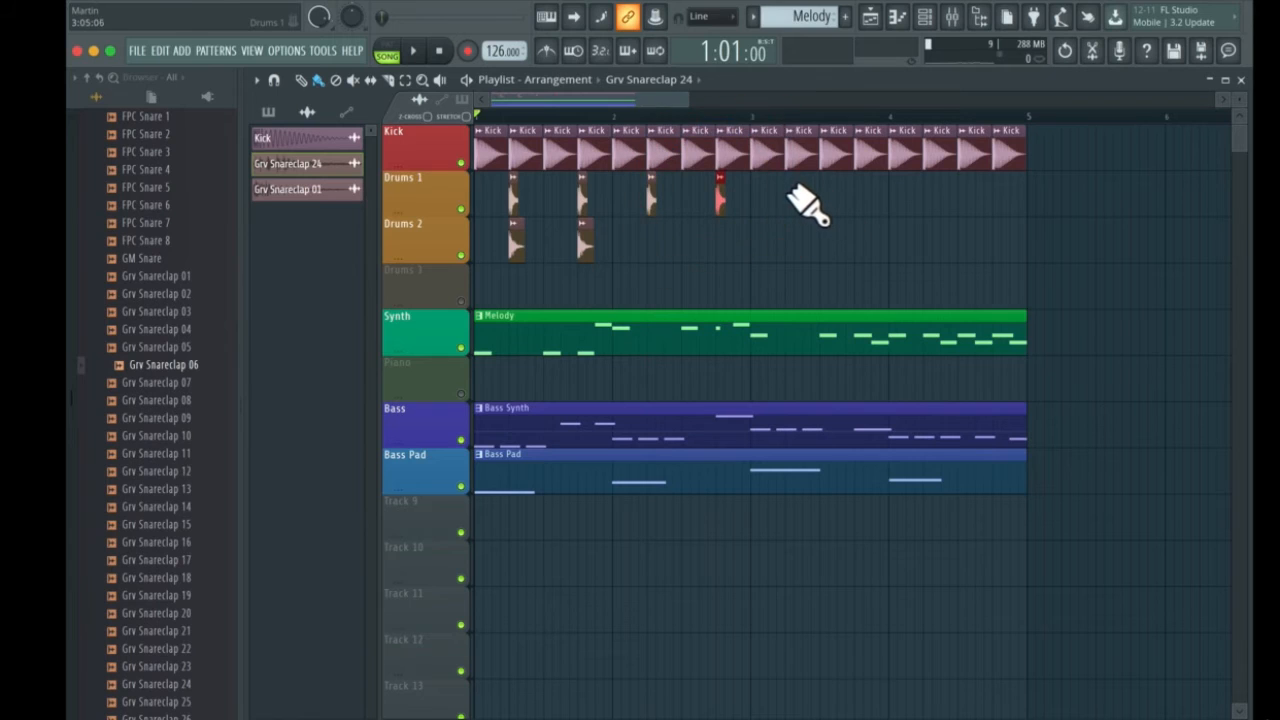
pyautogui.click(789, 190)
pyautogui.click(857, 190)
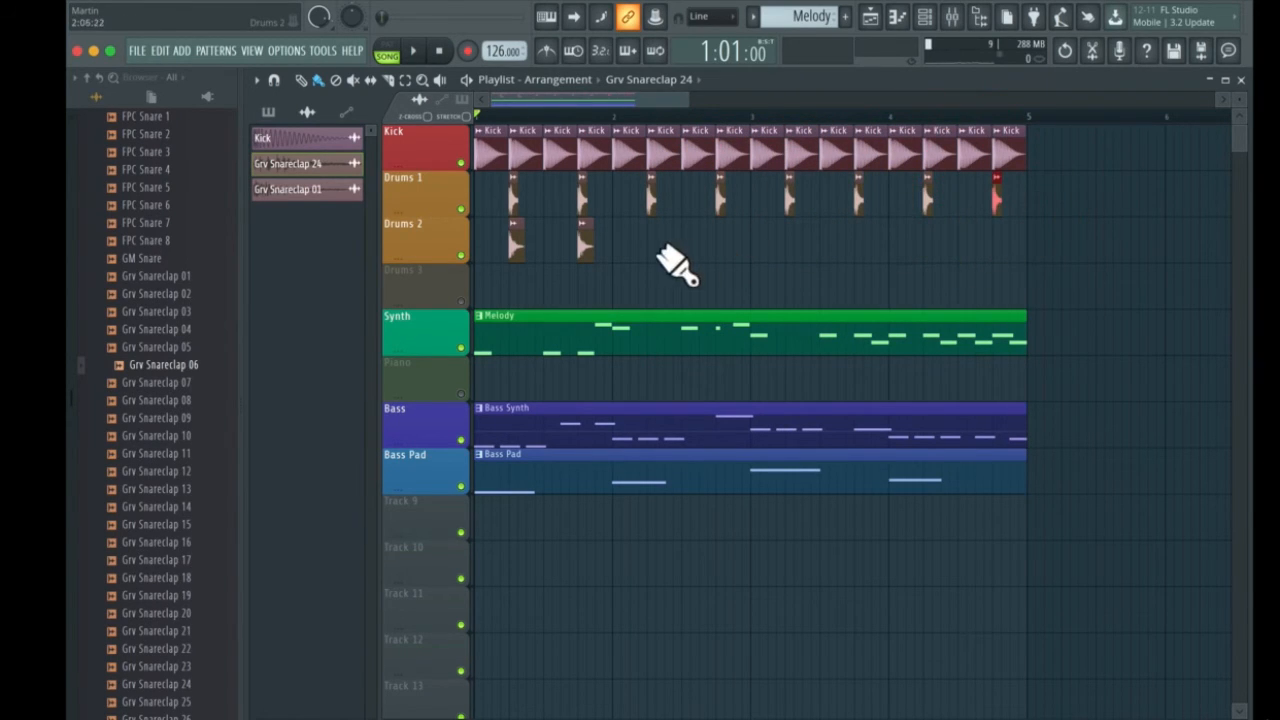
# Paint Grv Snareclap 01 clips on Drums 2 at the second and fourth beats of bars 2 to 4
pyautogui.click(652, 243)
pyautogui.click(721, 243)
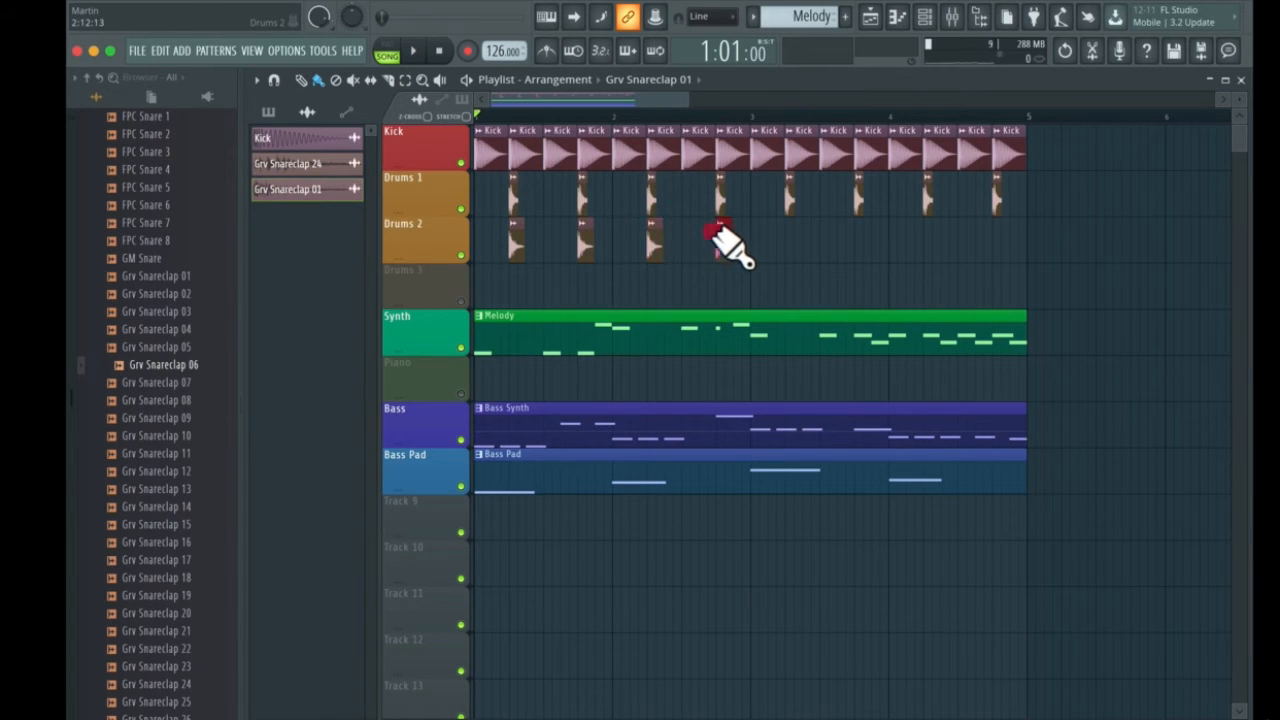
pyautogui.click(790, 243)
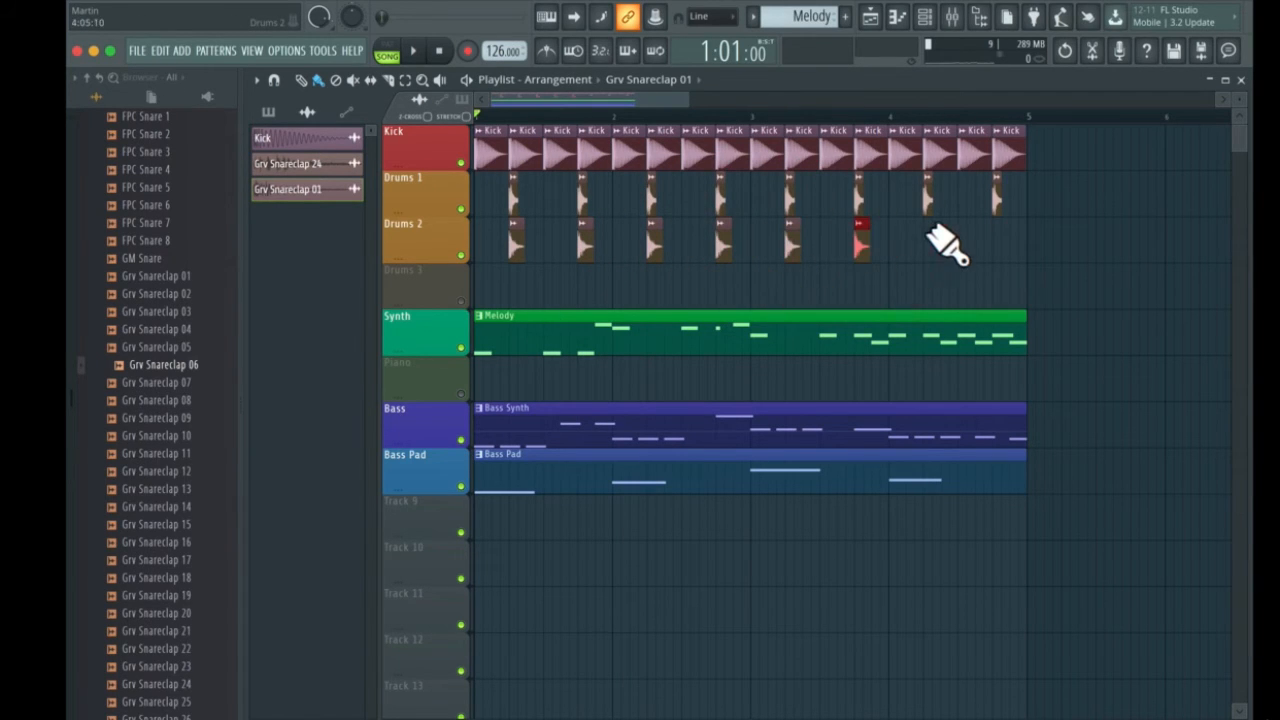
pyautogui.click(998, 238)
# Switch the playlist to the Draw tool and set the channel rack to show all channels
pyautogui.click(924, 17)
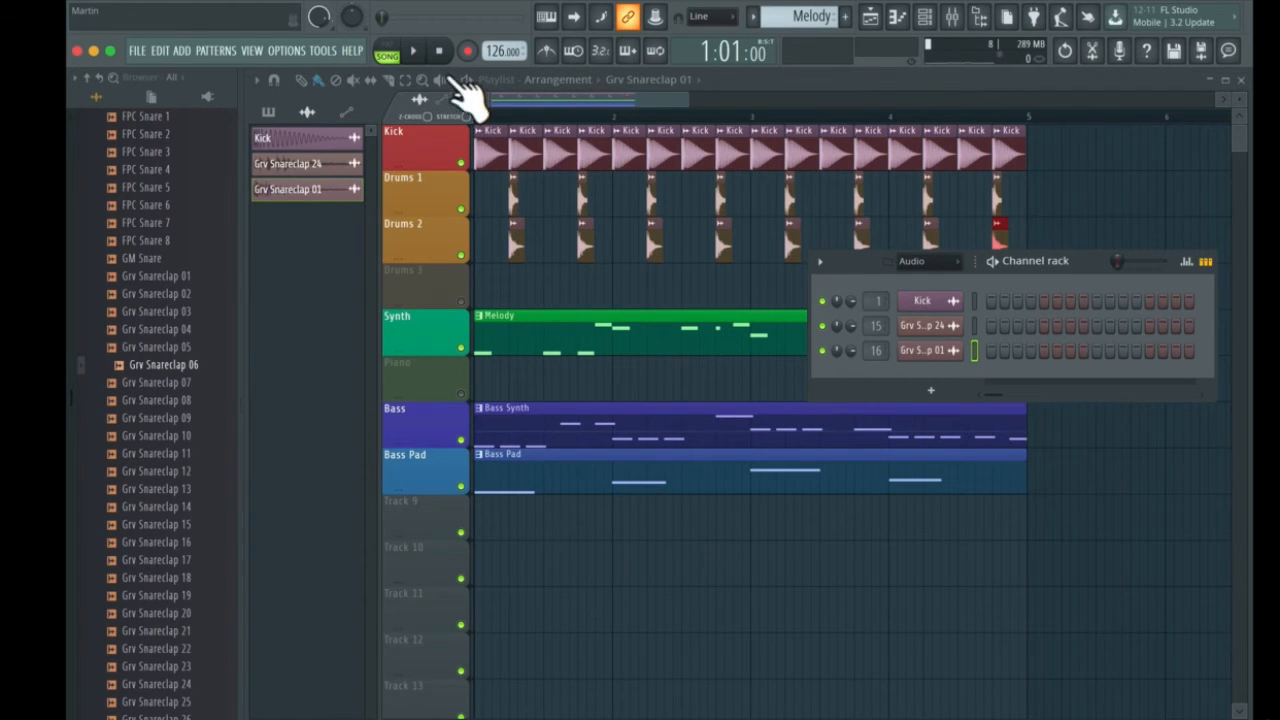
pyautogui.press('F6')
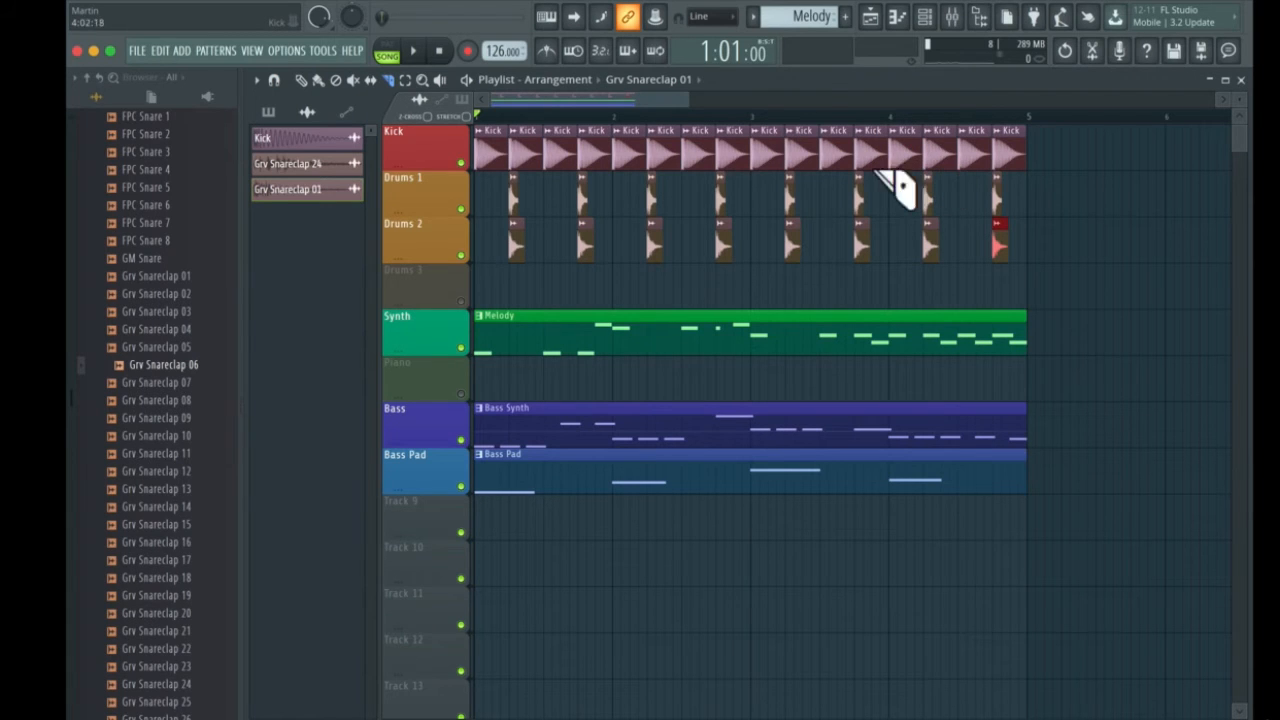
pyautogui.click(301, 80)
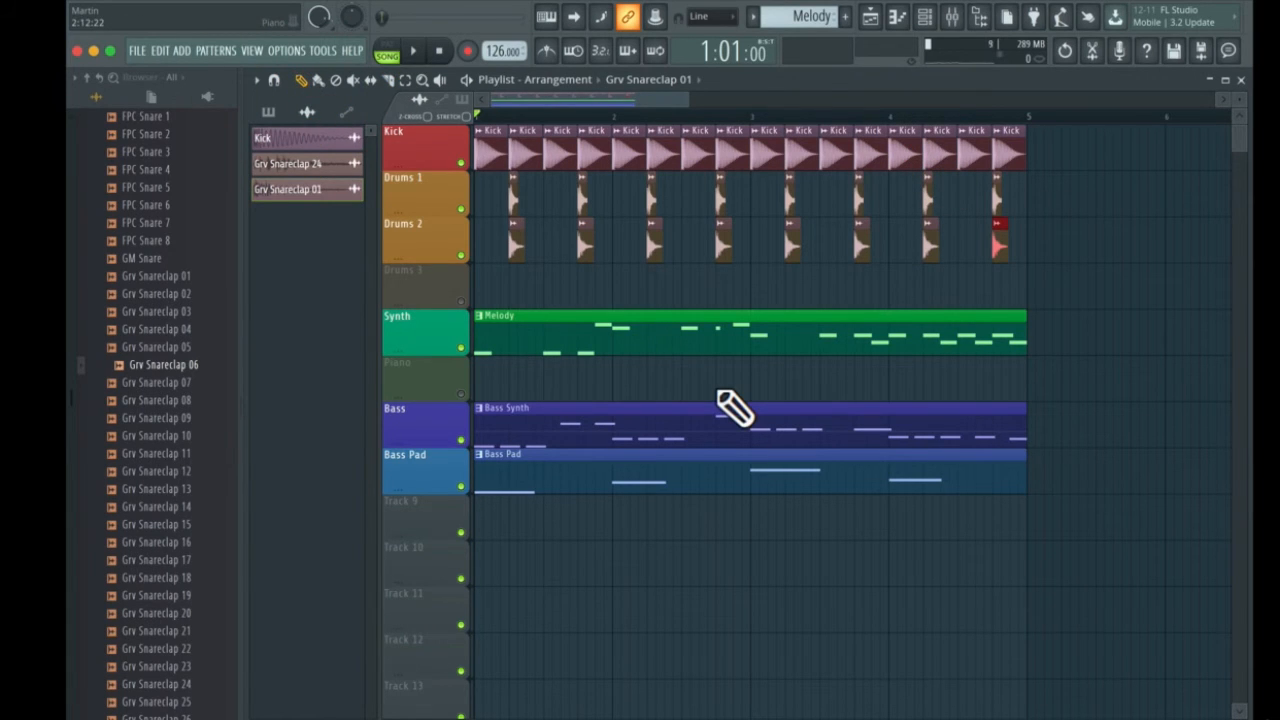
pyautogui.moveTo(700, 106); pyautogui.dragTo(889, 96)
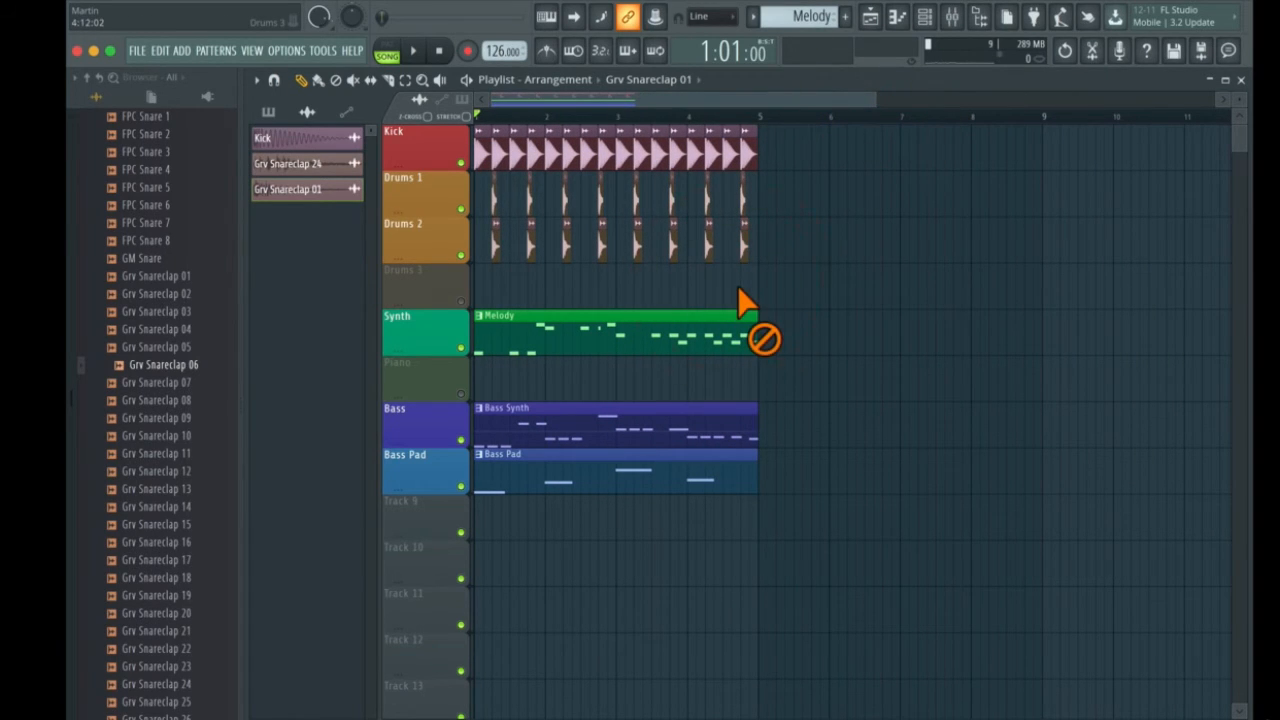
pyautogui.press('F6')
pyautogui.click(940, 270)
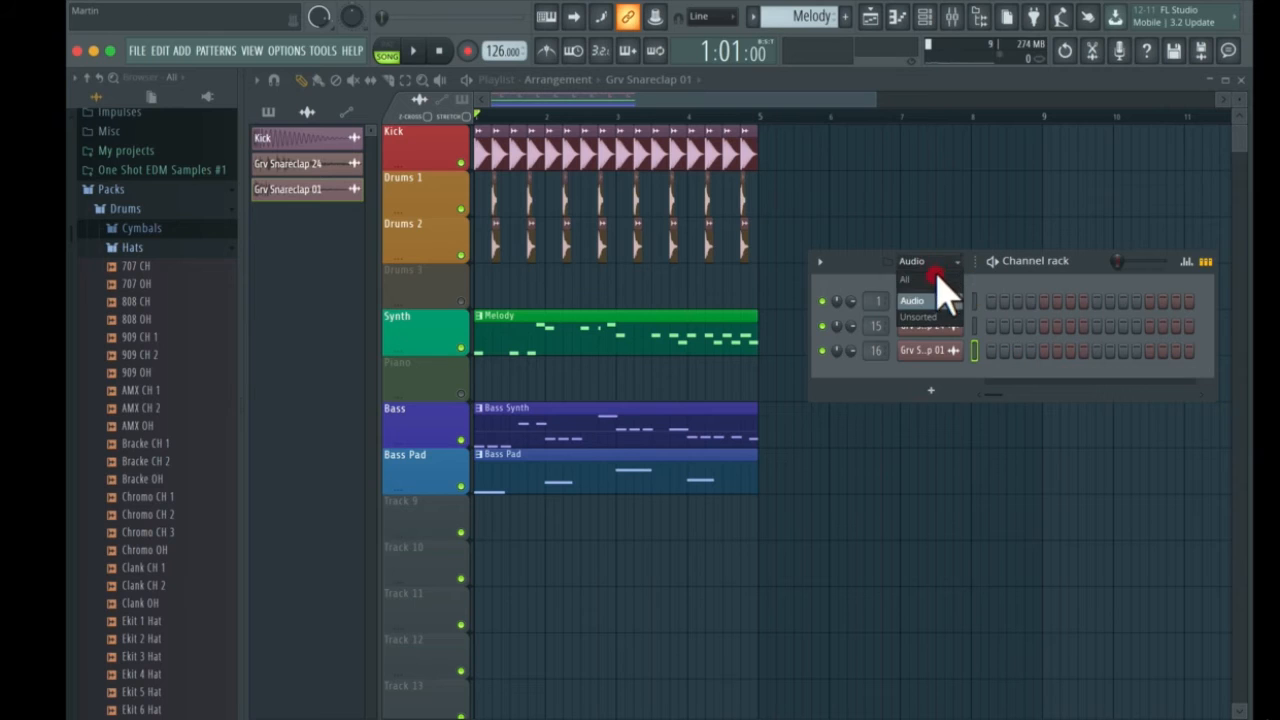
pyautogui.click(928, 282)
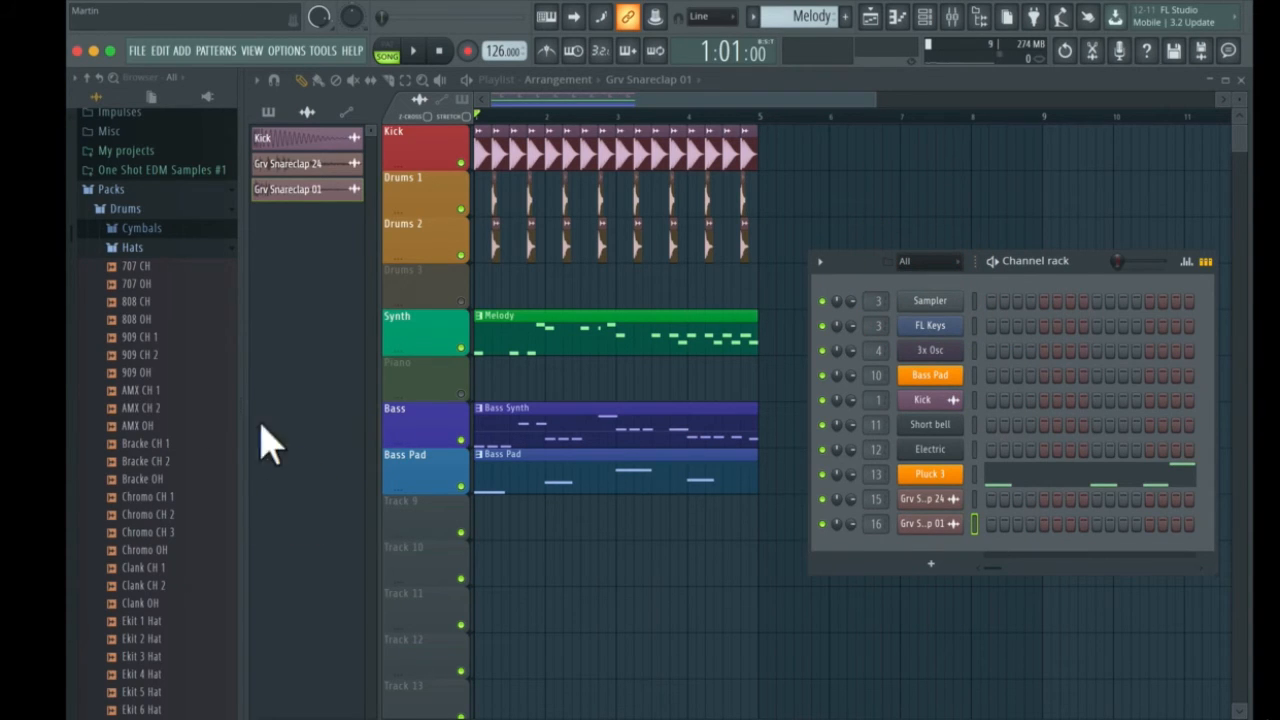
# Audition the 707, 808, 909 and AMX hat samples and add 909 CH 1 as a new channel in the channel rack
pyautogui.click(148, 267)
pyautogui.click(150, 302)
pyautogui.click(155, 336)
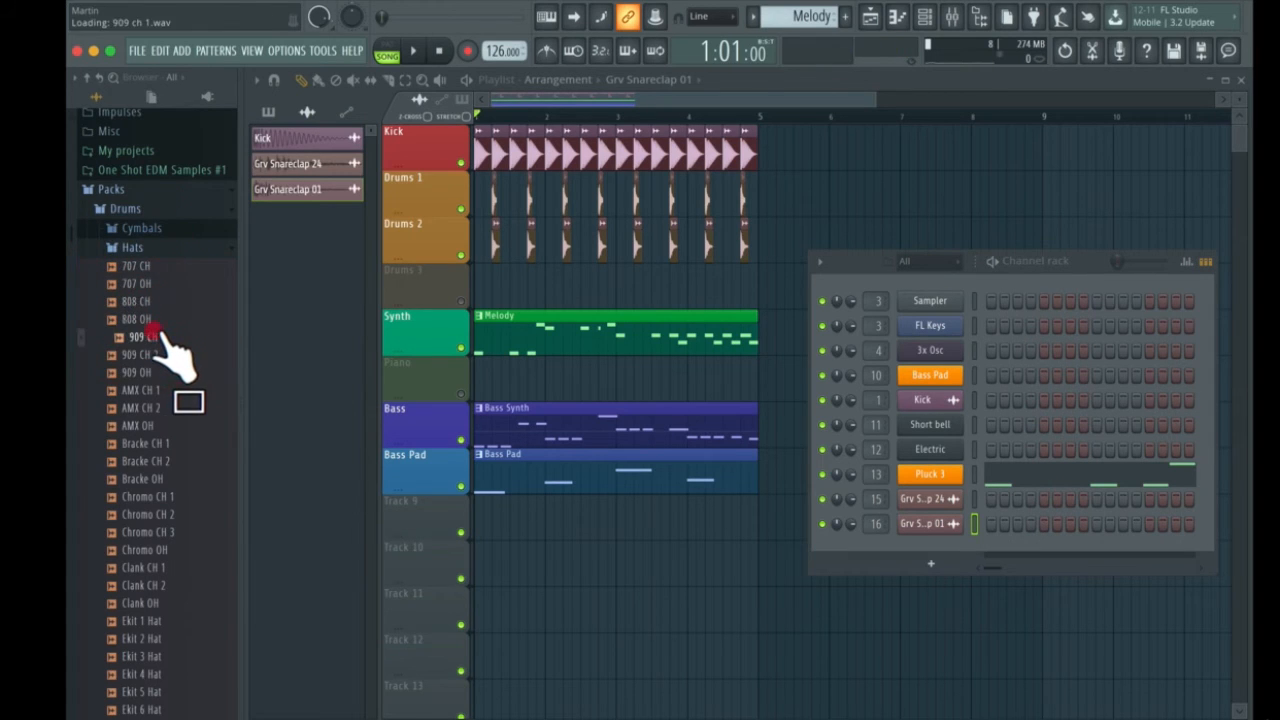
pyautogui.click(155, 373)
pyautogui.click(157, 390)
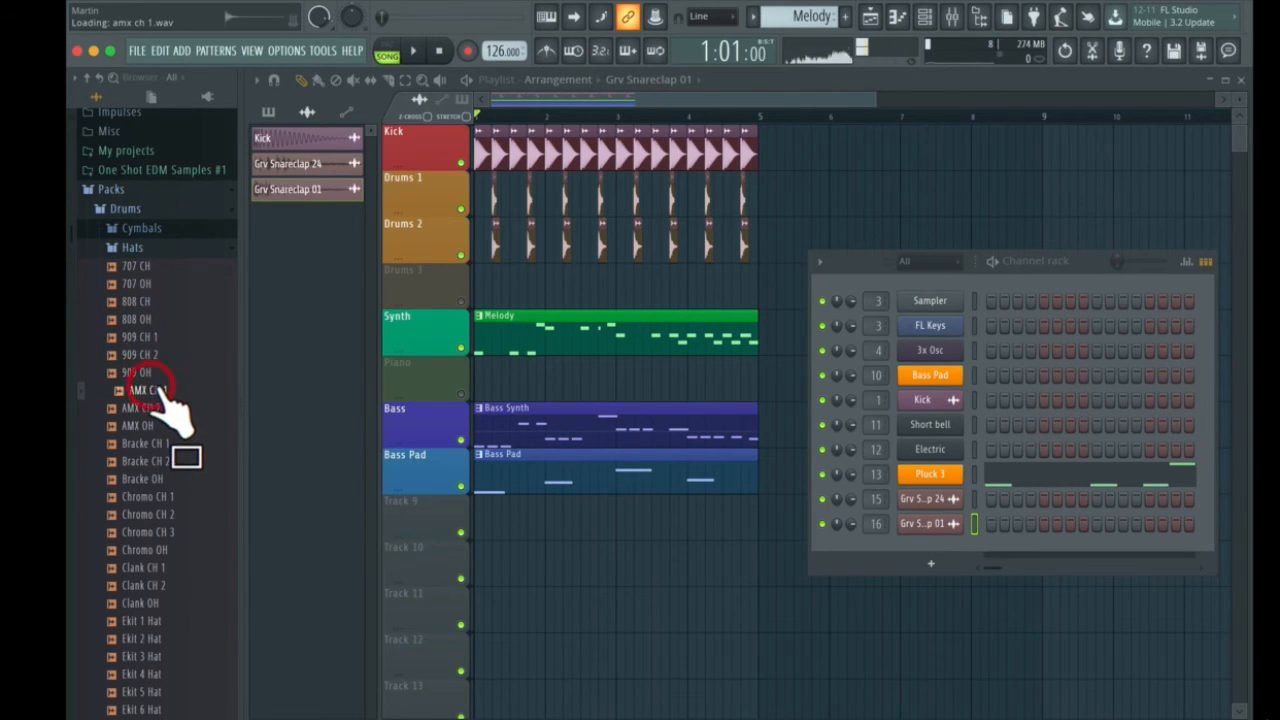
pyautogui.click(159, 408)
pyautogui.click(162, 426)
pyautogui.click(153, 339)
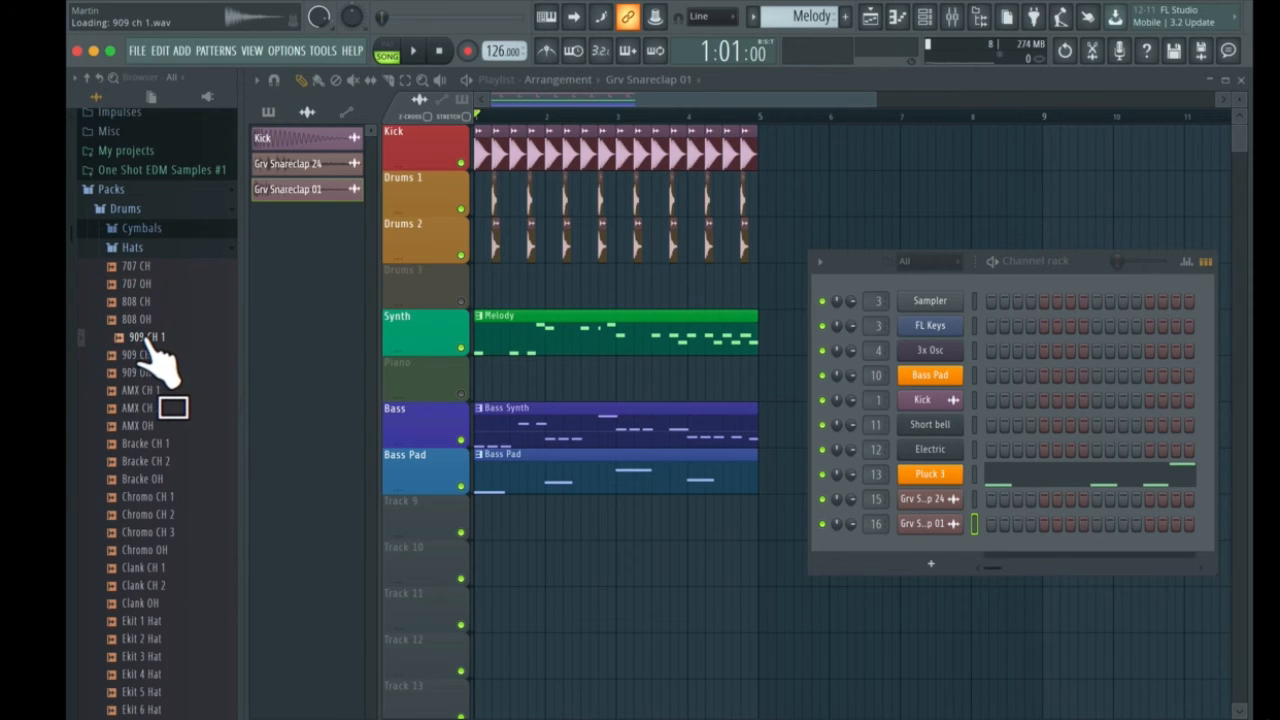
pyautogui.moveTo(155, 345); pyautogui.dragTo(940, 558)
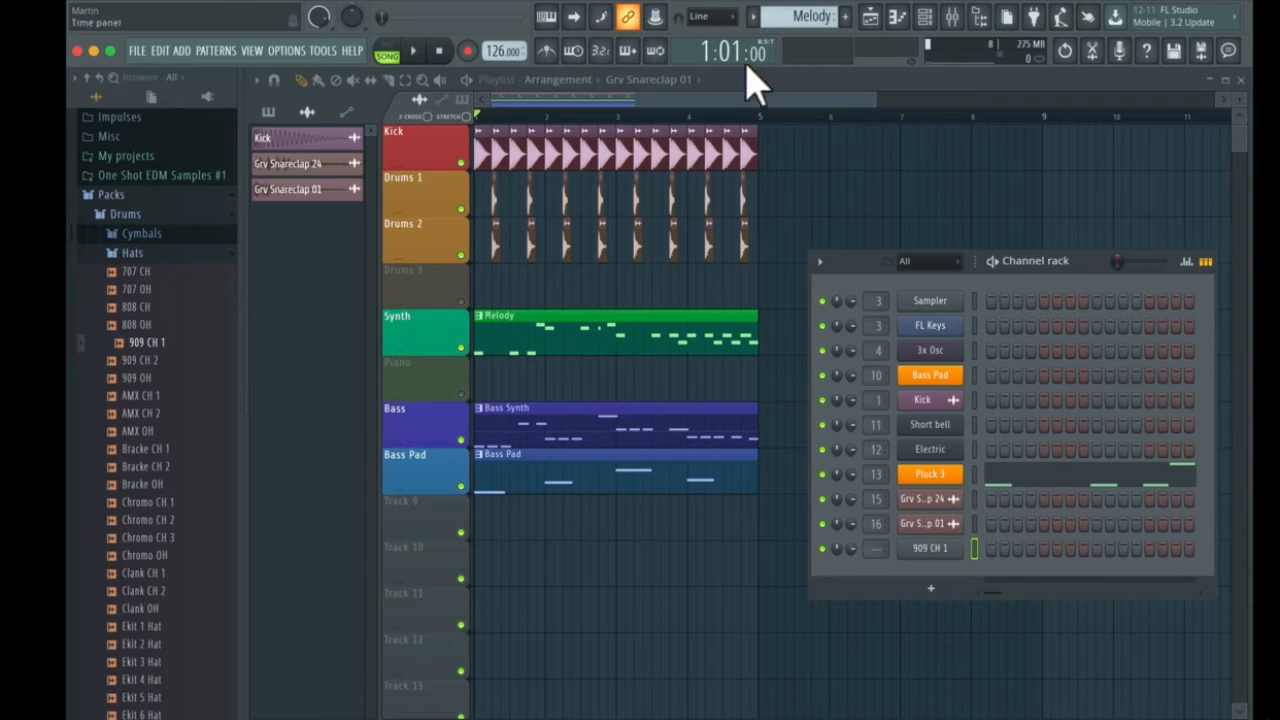
# Create a new pattern named Hats and give it an orange colour
pyautogui.click(838, 17)
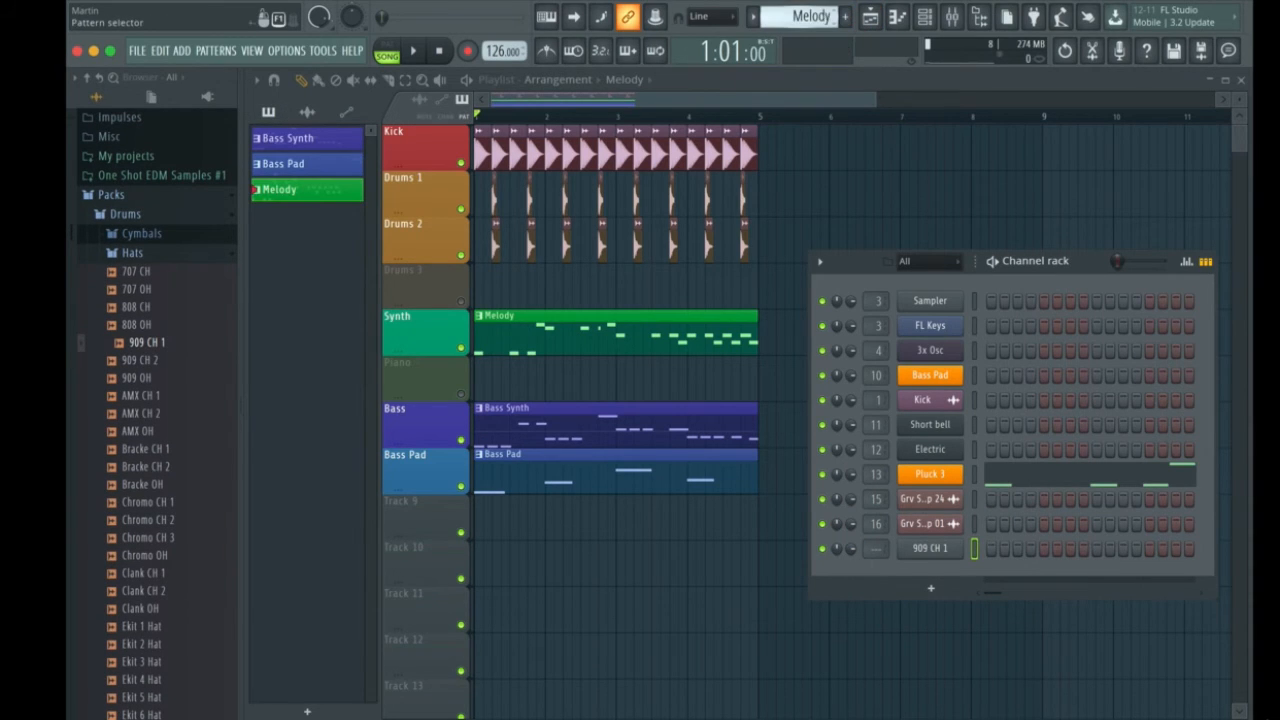
pyautogui.click(844, 16)
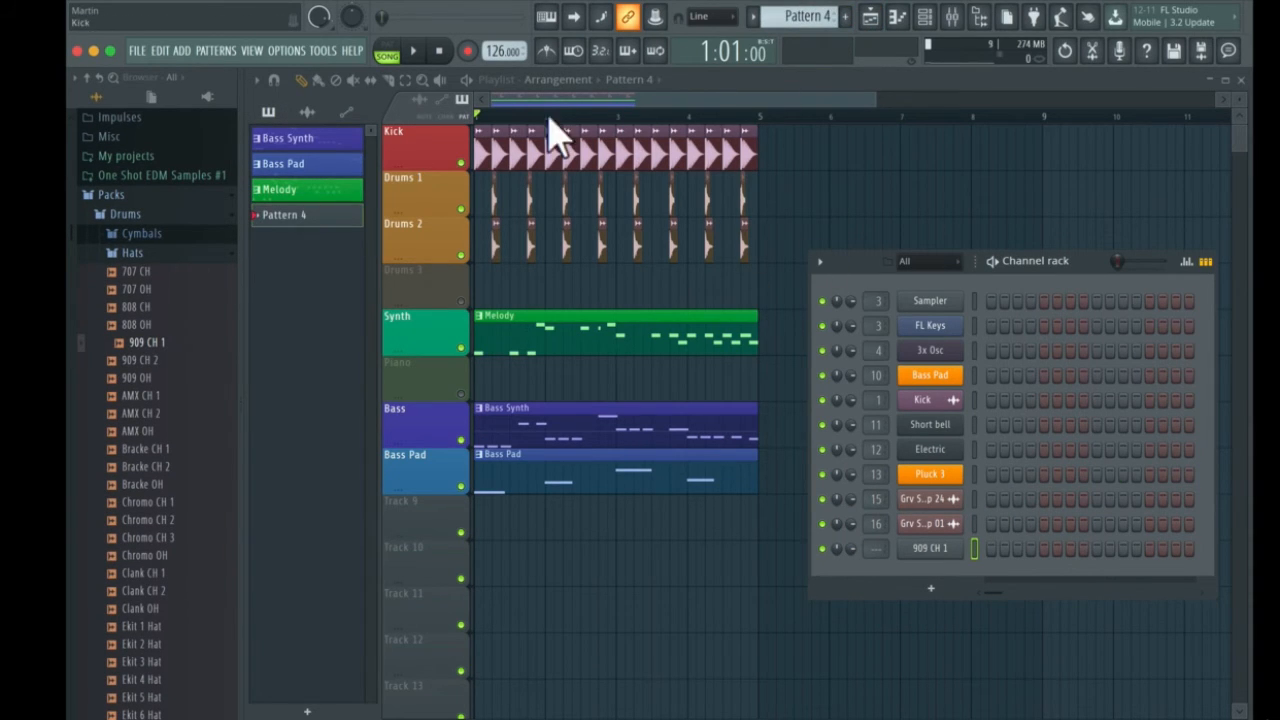
pyautogui.click(811, 20)
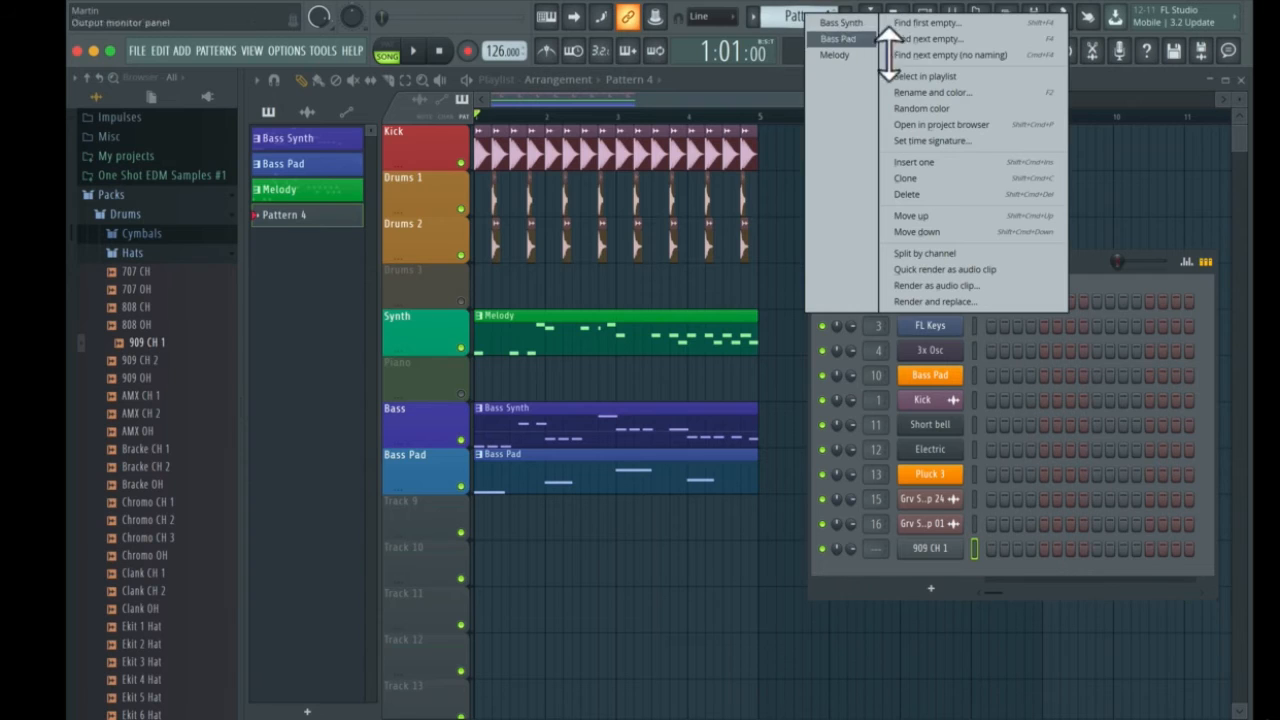
pyautogui.click(912, 100)
pyautogui.write('H')
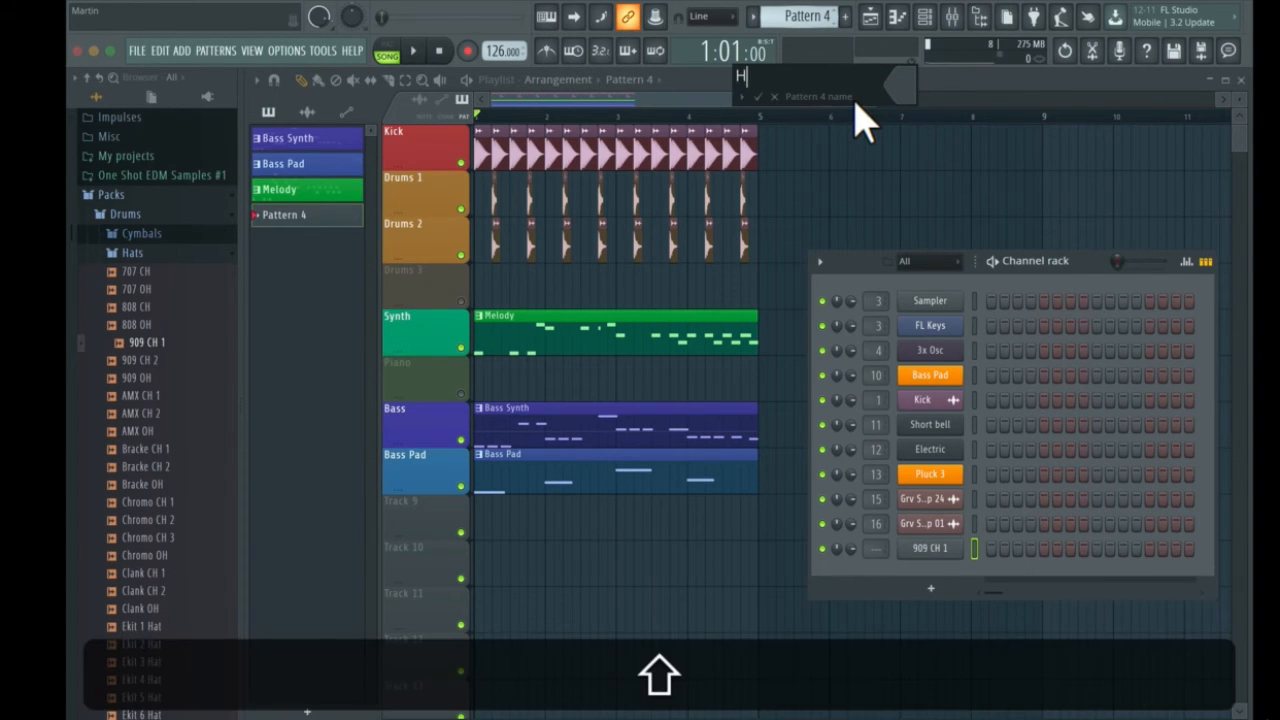
pyautogui.write('ats')
pyautogui.click(900, 86)
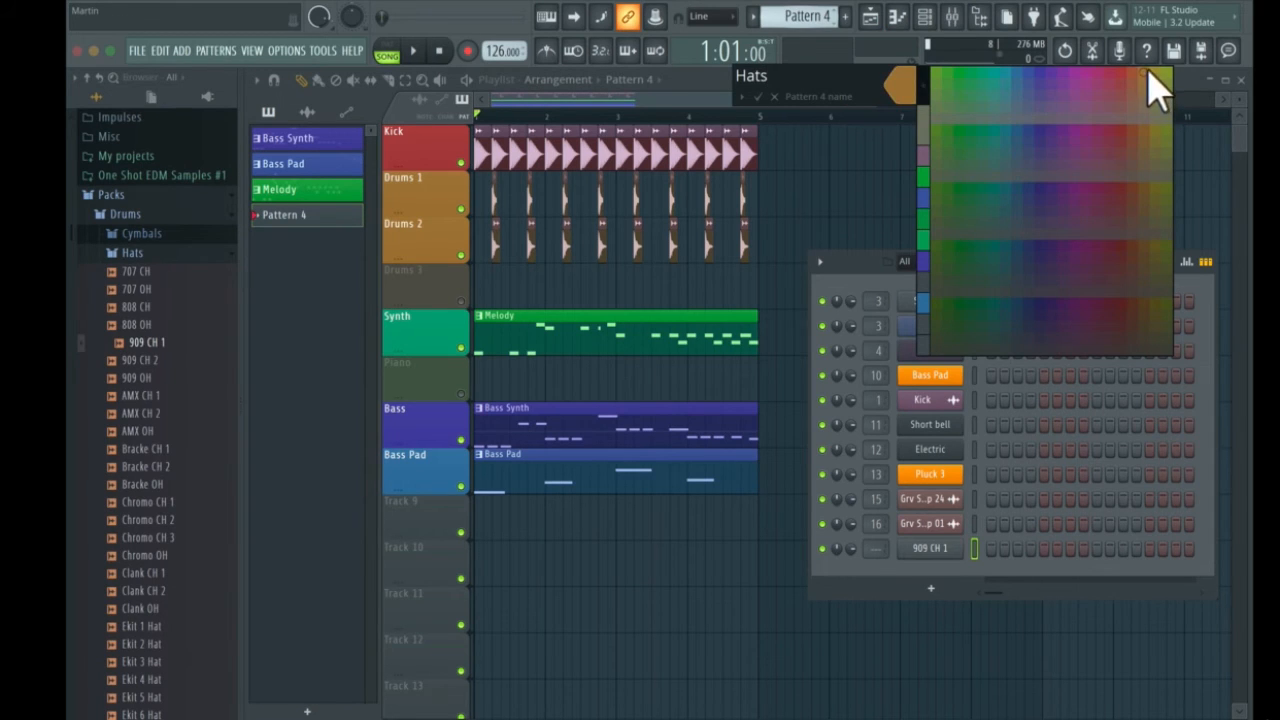
pyautogui.click(1122, 77)
pyautogui.click(757, 96)
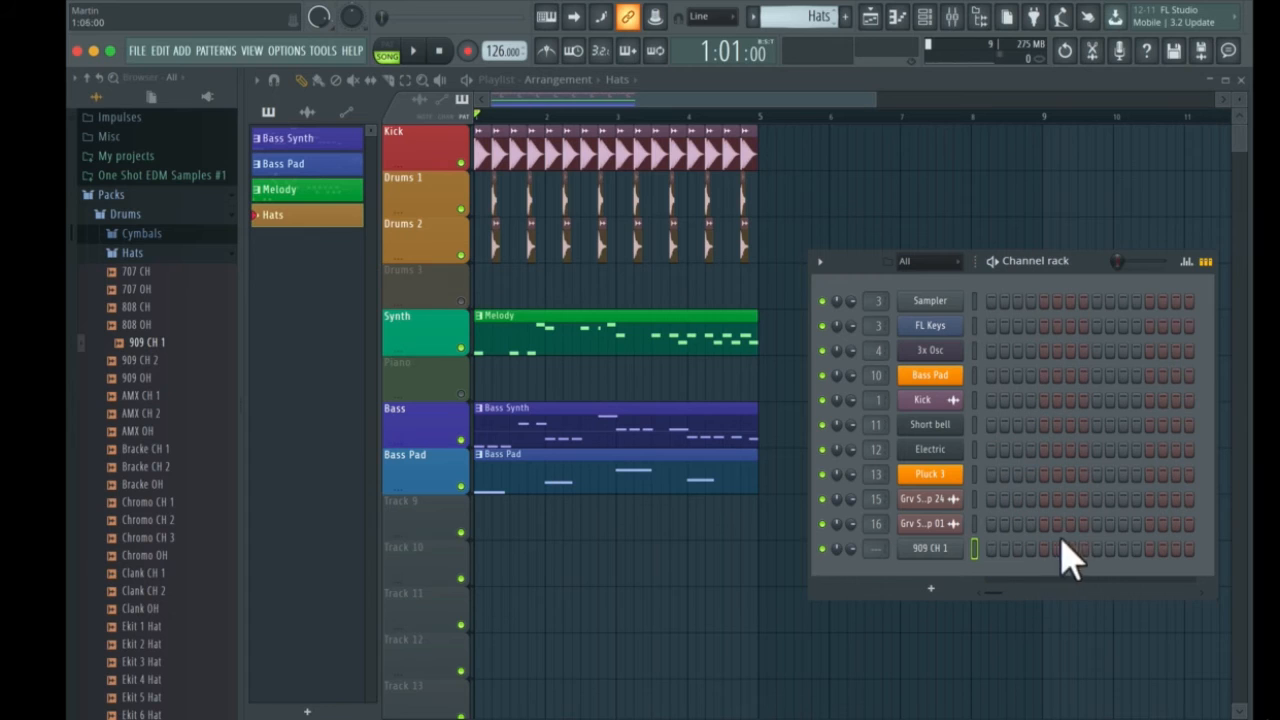
# Fill every second step of the 909 CH 1 channel, starting at step 1, and play the Hats pattern in pattern mode
pyautogui.click(991, 549)
pyautogui.click(1017, 549)
pyautogui.click(1044, 549)
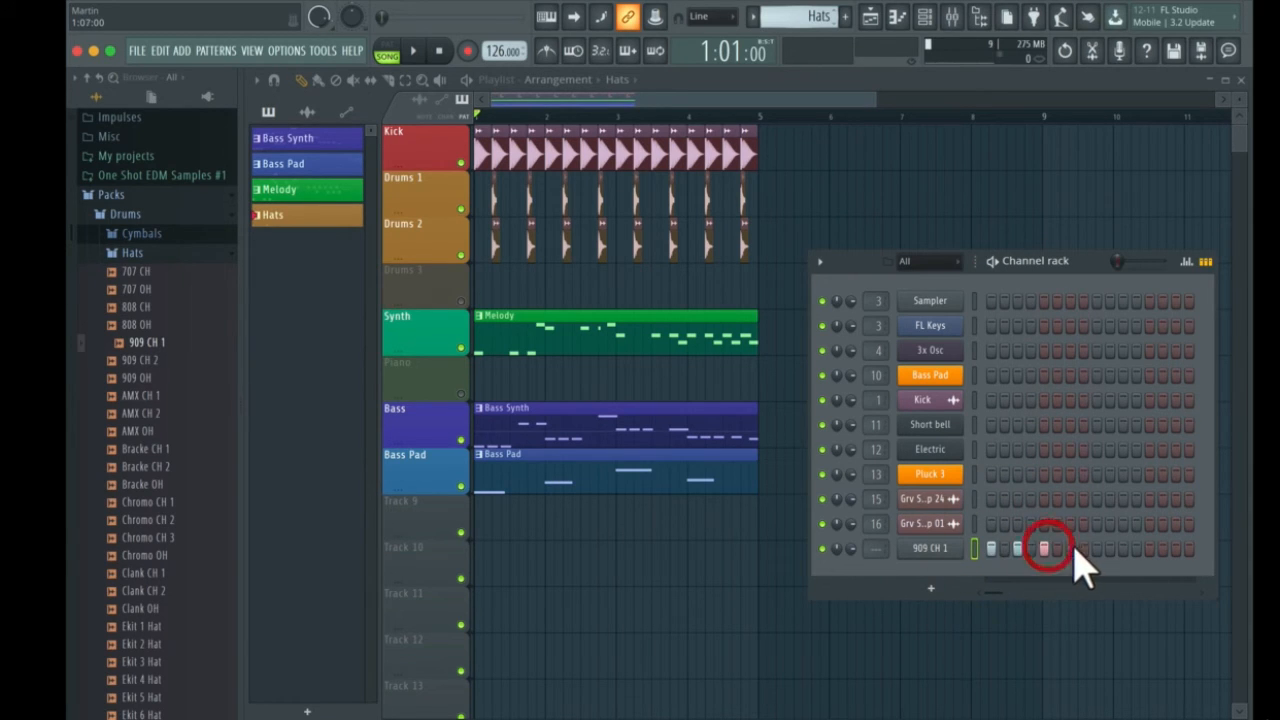
pyautogui.click(1070, 549)
pyautogui.click(1097, 549)
pyautogui.click(1123, 549)
pyautogui.click(1150, 549)
pyautogui.click(1176, 549)
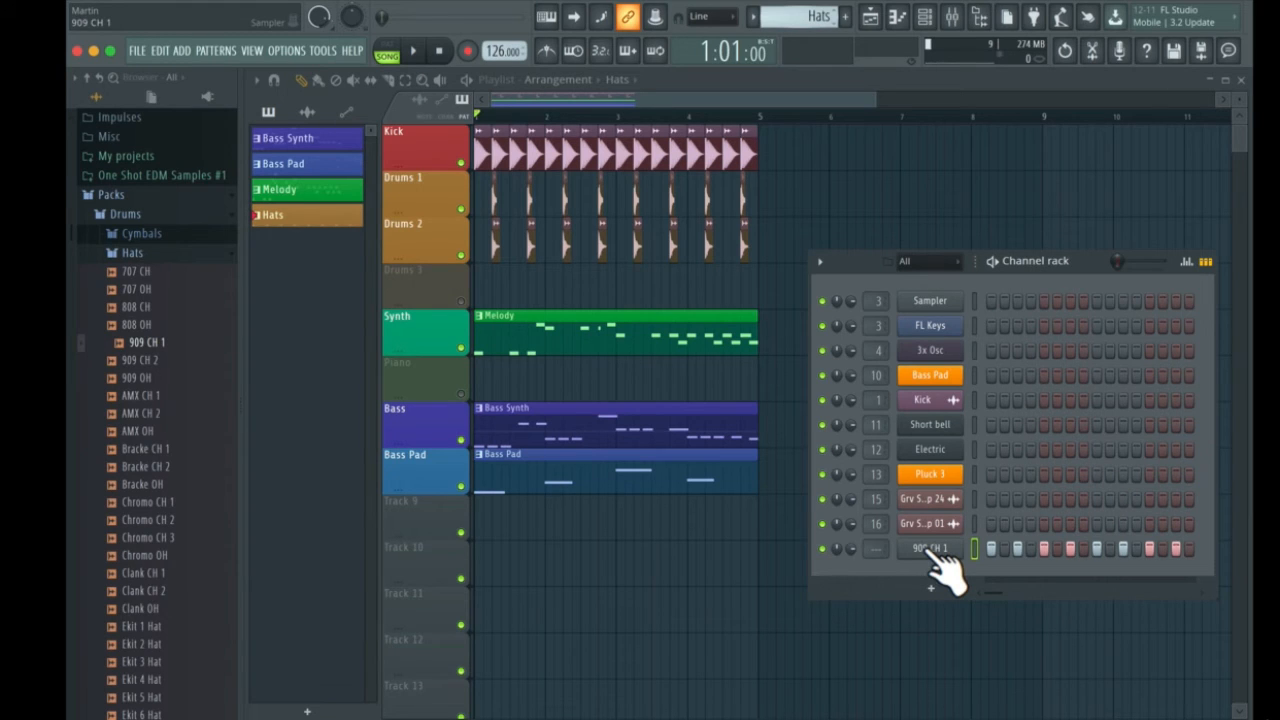
pyautogui.click(387, 50)
pyautogui.press('space')
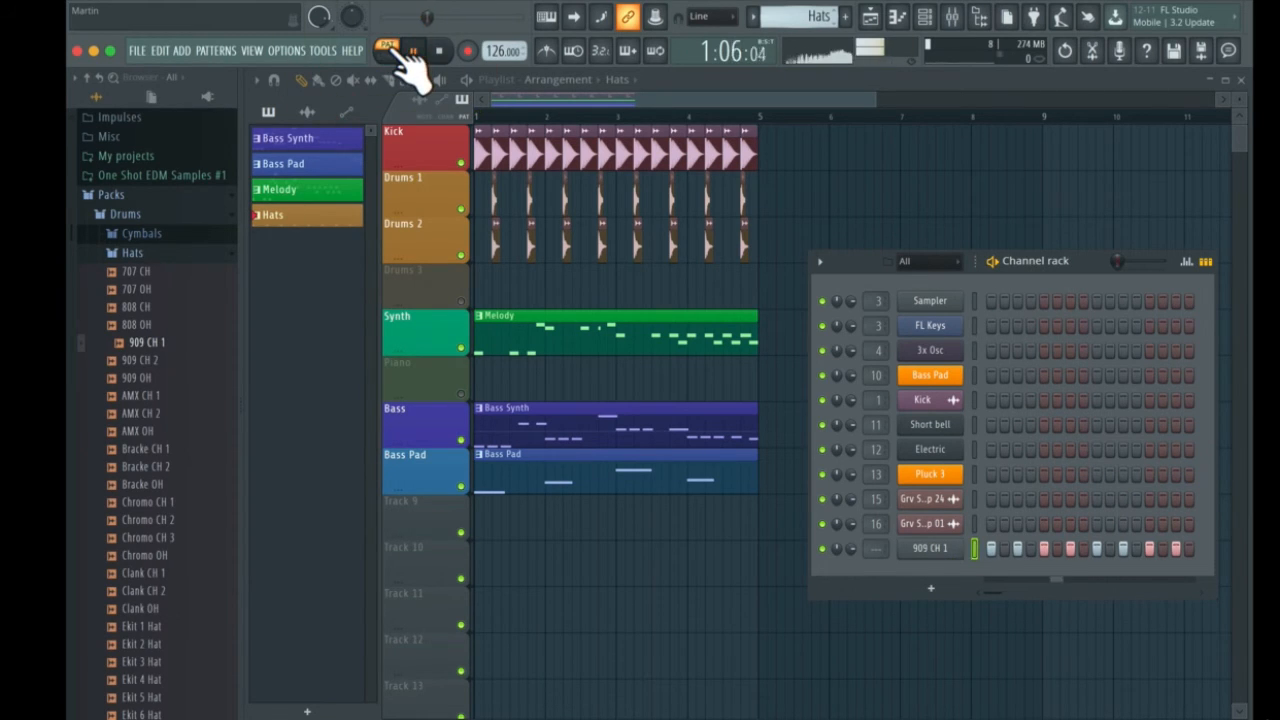
# Open 909 CH 1 in the piano roll and lower the velocity of every second hat note, starting with the second
pyautogui.rightClick(952, 551)
pyautogui.click(980, 540)
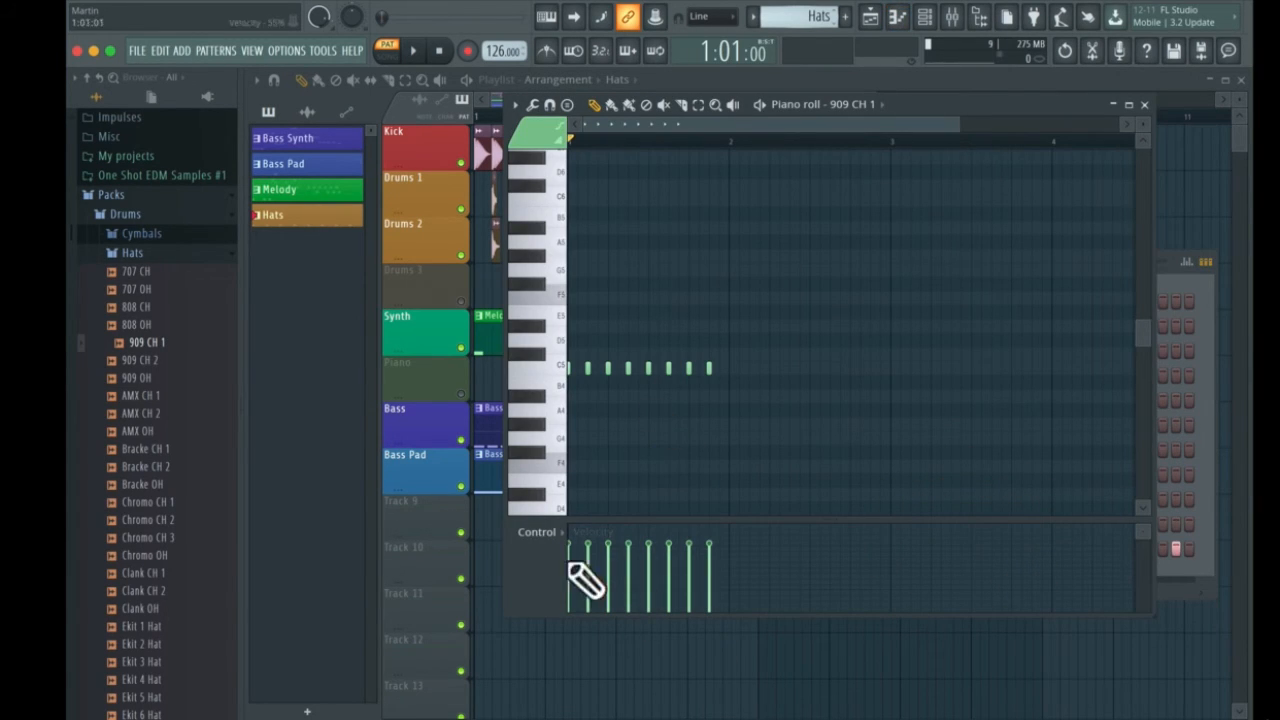
pyautogui.click(628, 577)
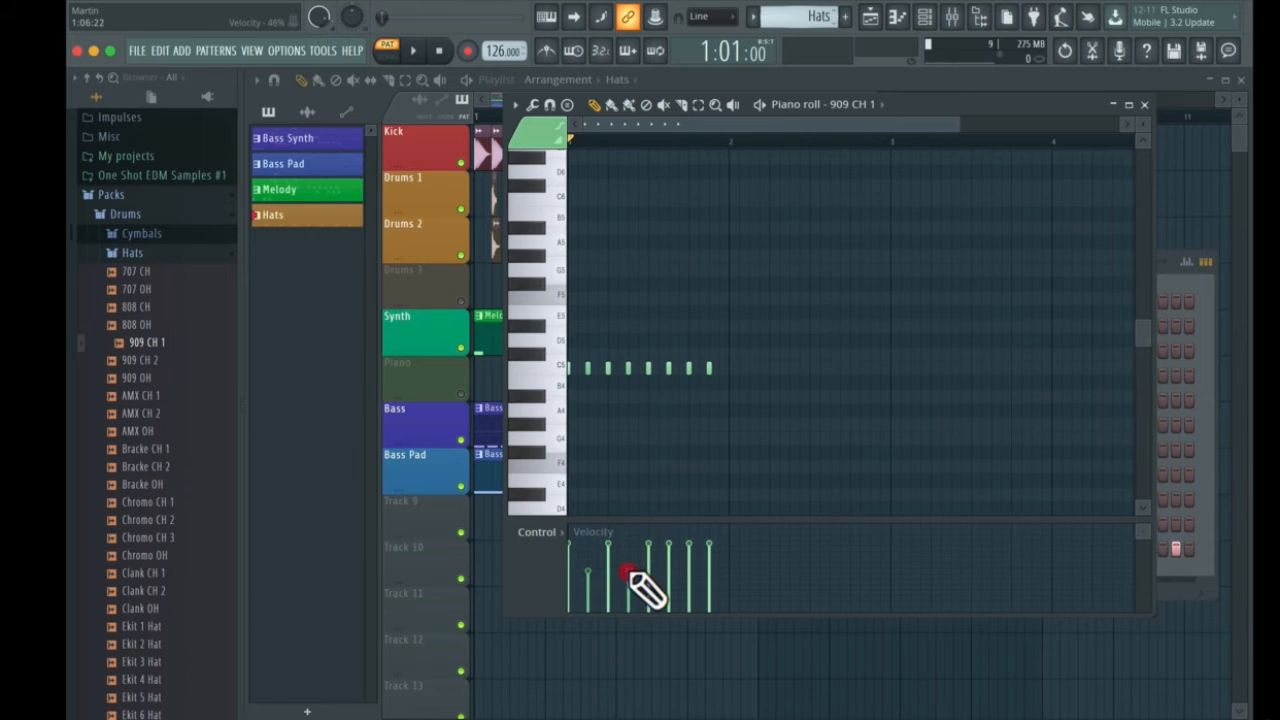
pyautogui.click(668, 570)
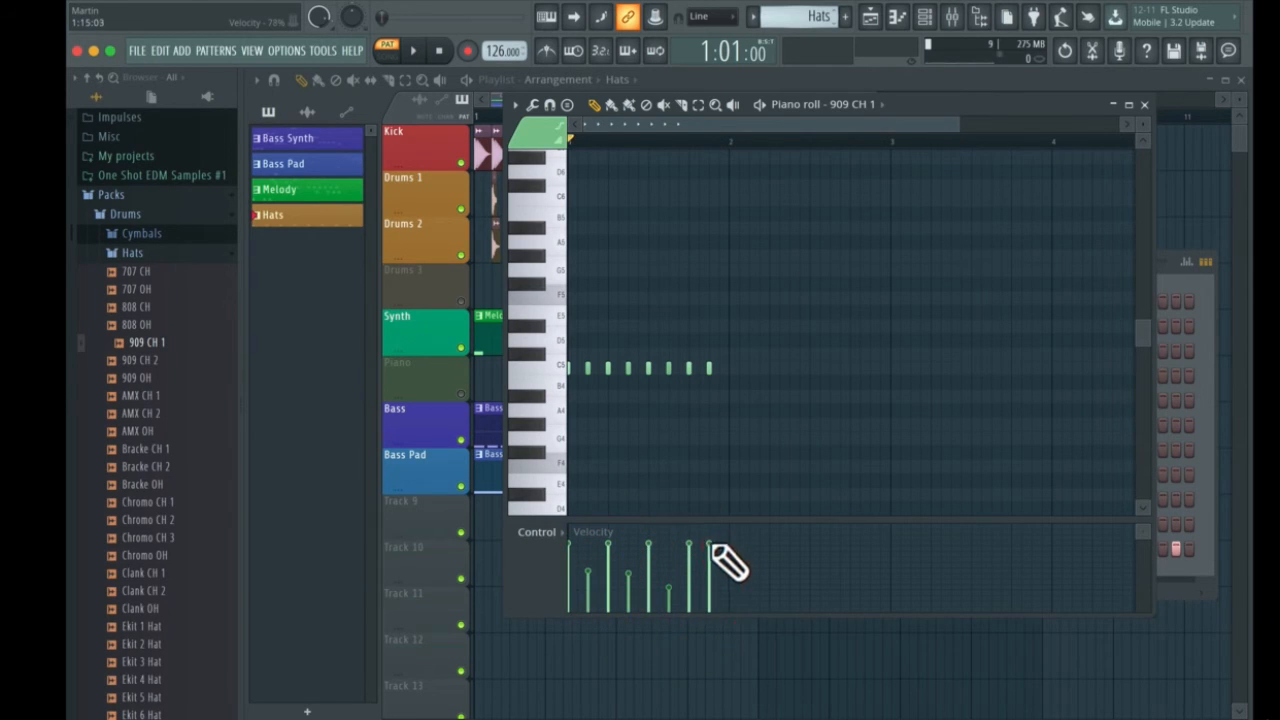
pyautogui.press('space')
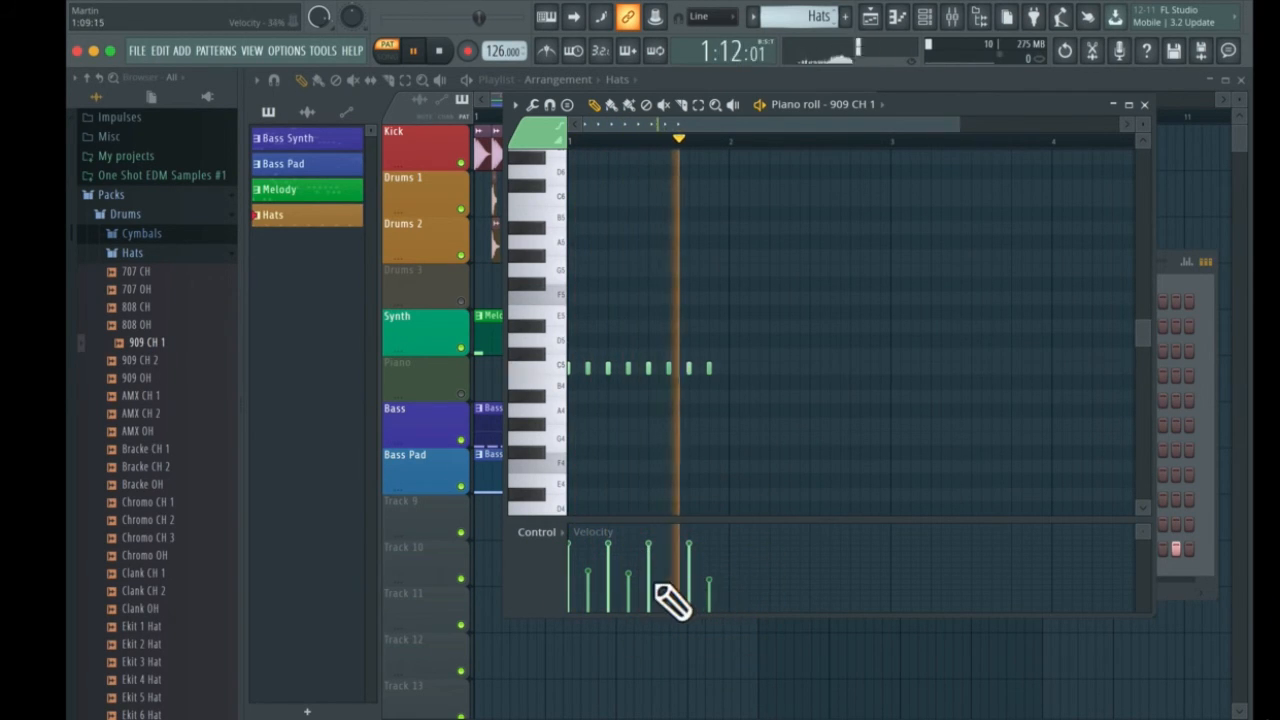
# Fine-tune the second, fourth and sixth hat velocities during playback, the second to about 41% and the sixth to about 27%, and close the piano roll
pyautogui.click(591, 567)
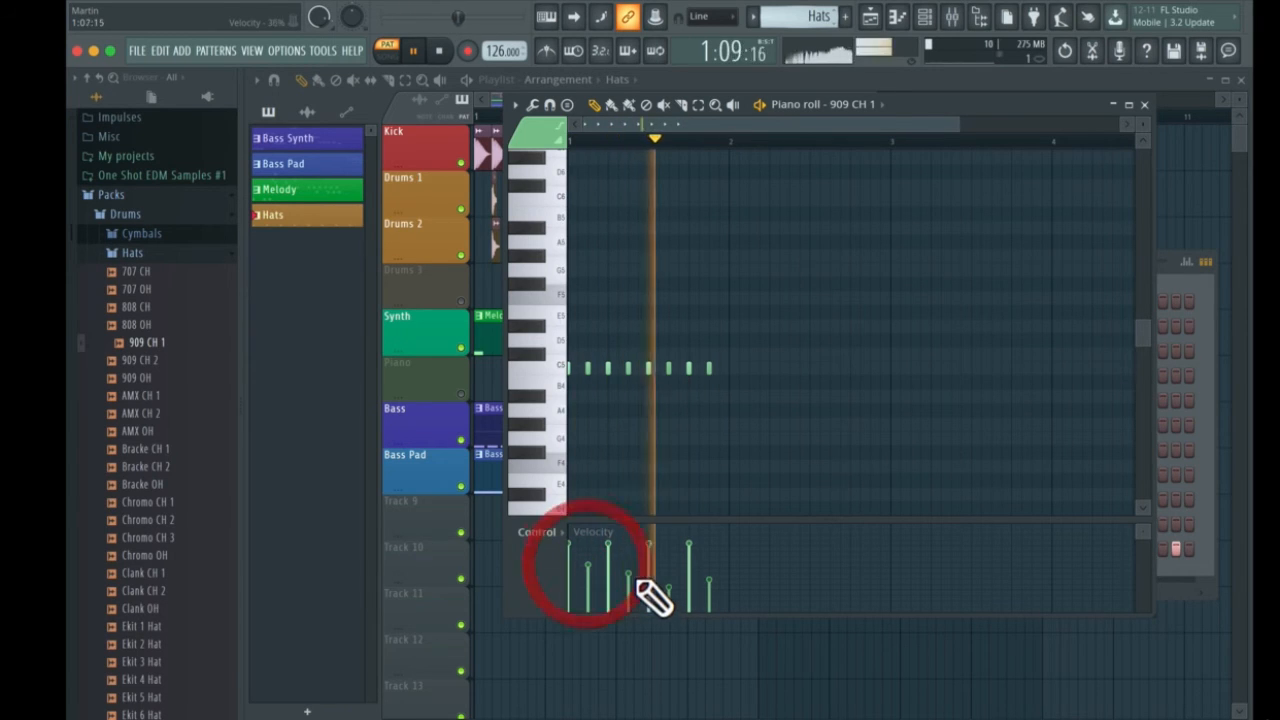
pyautogui.press('space')
pyautogui.click(628, 568)
pyautogui.click(667, 587)
pyautogui.press('space')
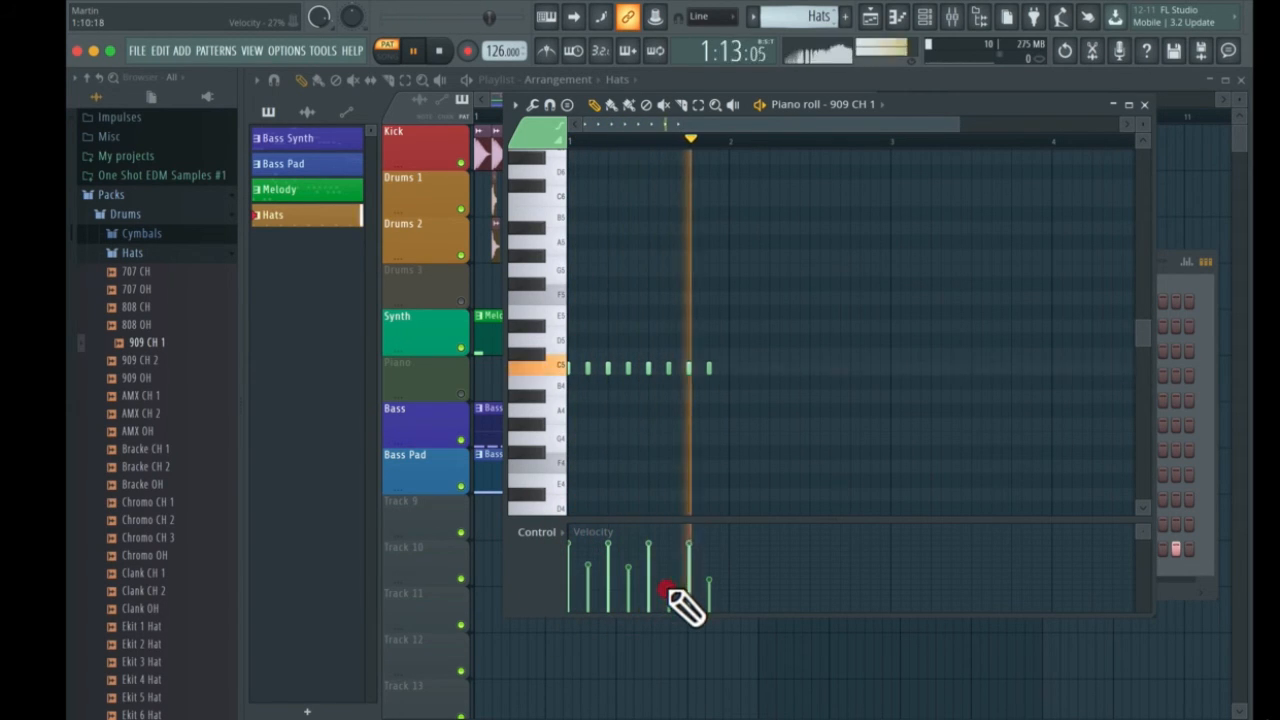
pyautogui.click(627, 580)
pyautogui.click(589, 577)
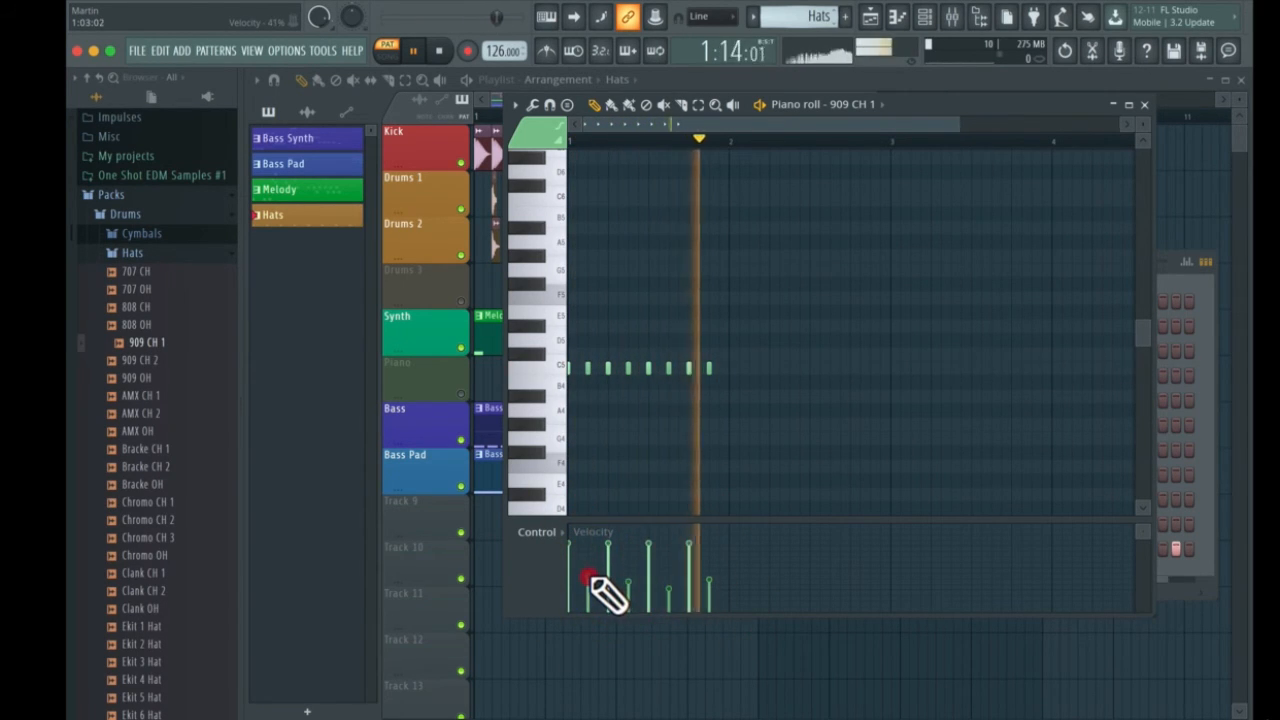
pyautogui.click(1144, 104)
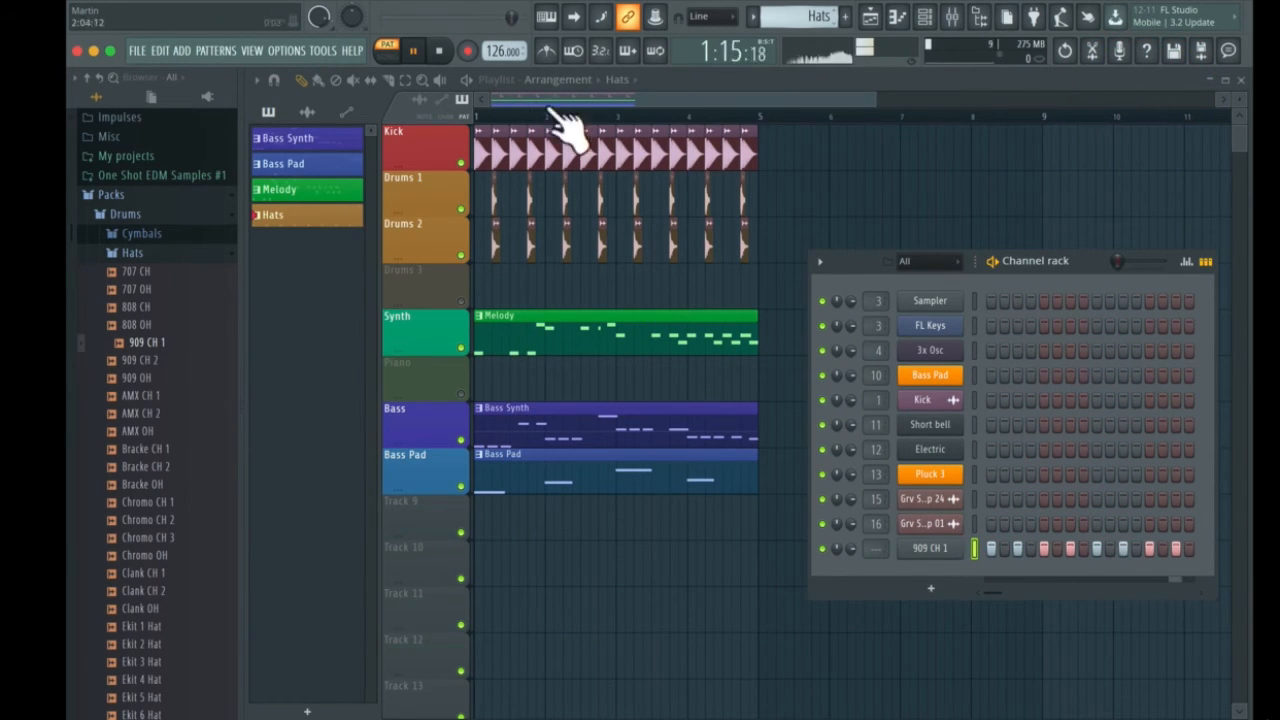
pyautogui.press('space')
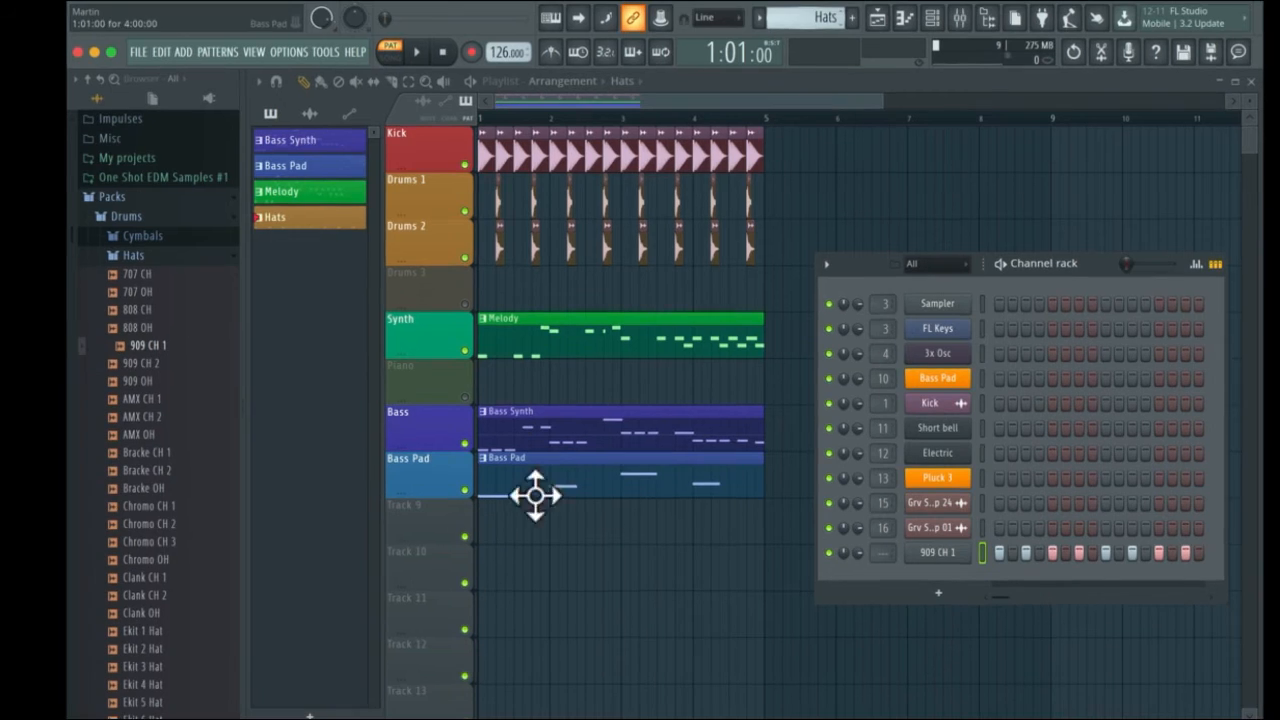
# Enable the Drums 3 track and fill bars 1 to 4 with Hats pattern clips, ending with the Draw tool active
pyautogui.click(423, 284)
pyautogui.click(465, 303)
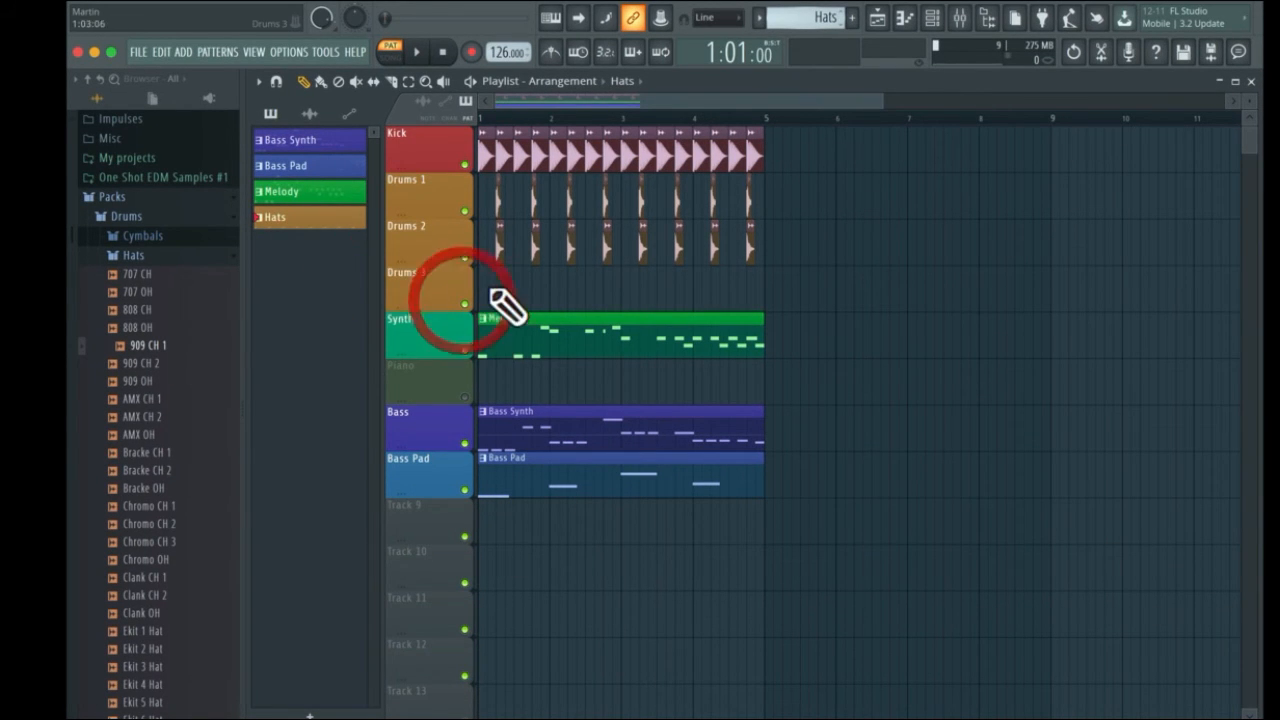
pyautogui.click(488, 285)
pyautogui.click(573, 292)
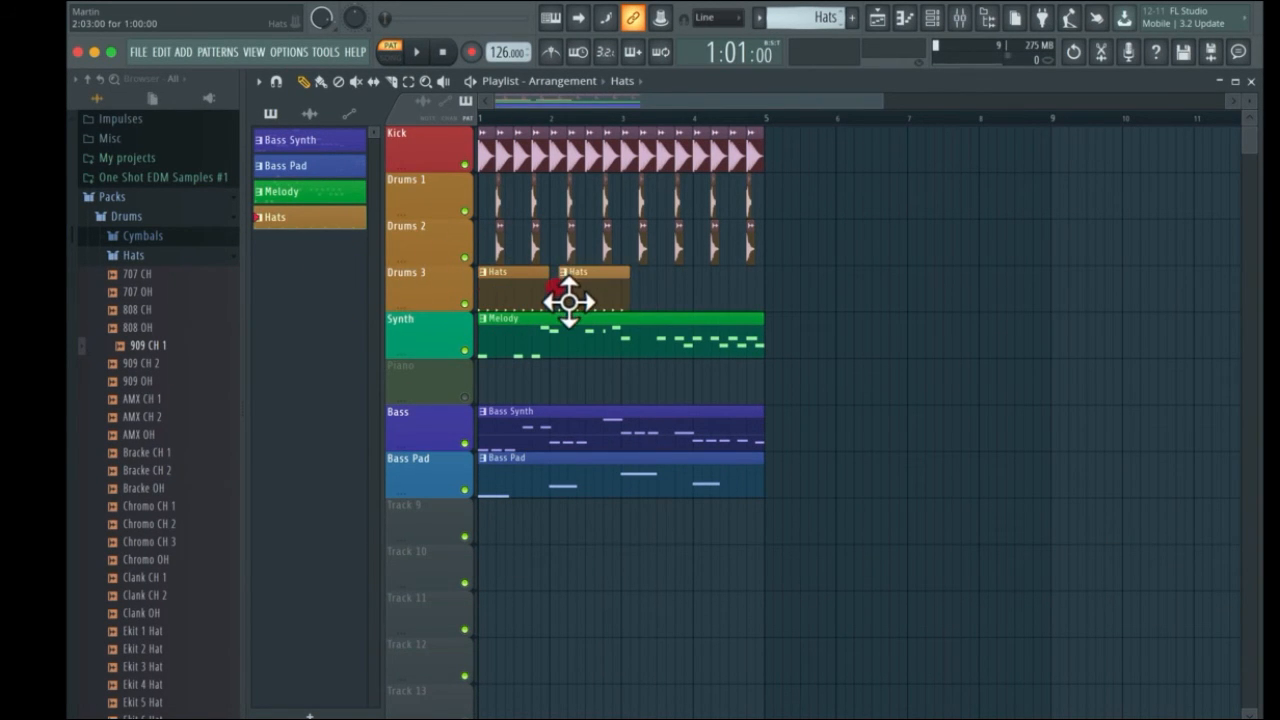
pyautogui.click(320, 81)
pyautogui.moveTo(628, 282)
pyautogui.mouseDown()
pyautogui.moveTo(752, 278)
pyautogui.moveTo(750, 305)
pyautogui.mouseUp()
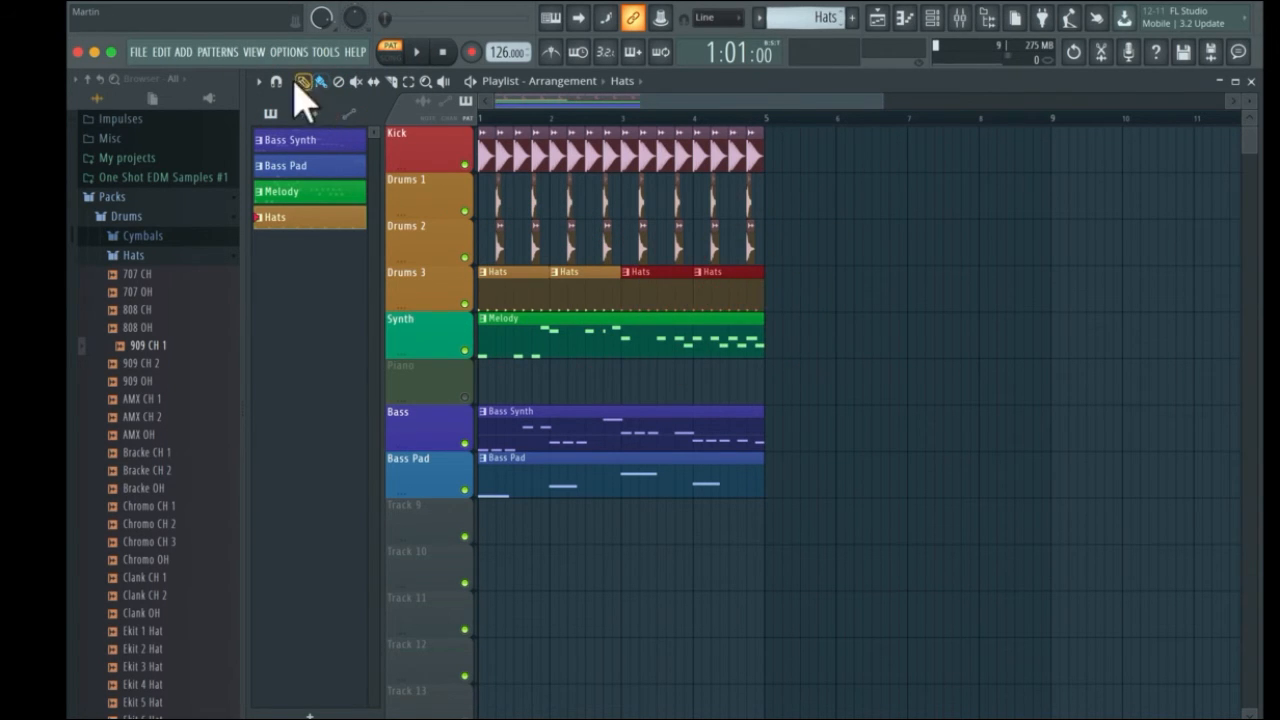
pyautogui.click(303, 81)
# Play the arrangement in song mode to hear the hats in context and bring up the mixer
pyautogui.click(390, 52)
pyautogui.click(416, 52)
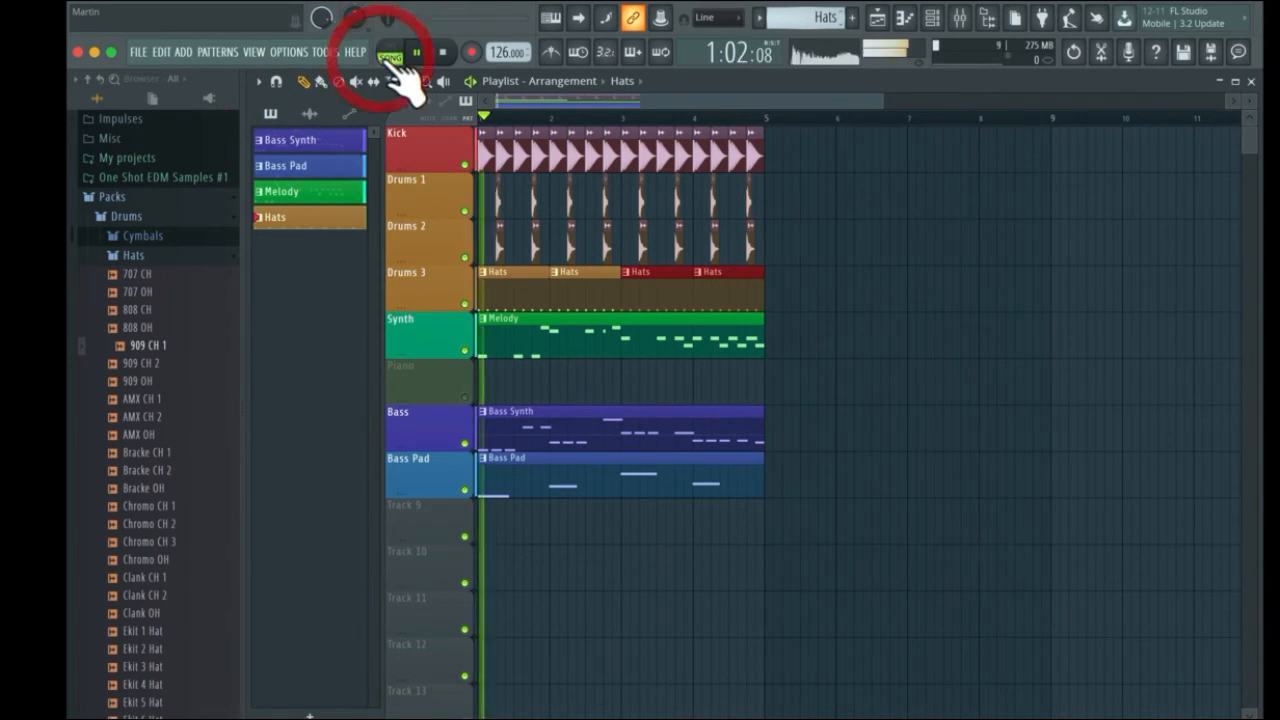
pyautogui.click(437, 283)
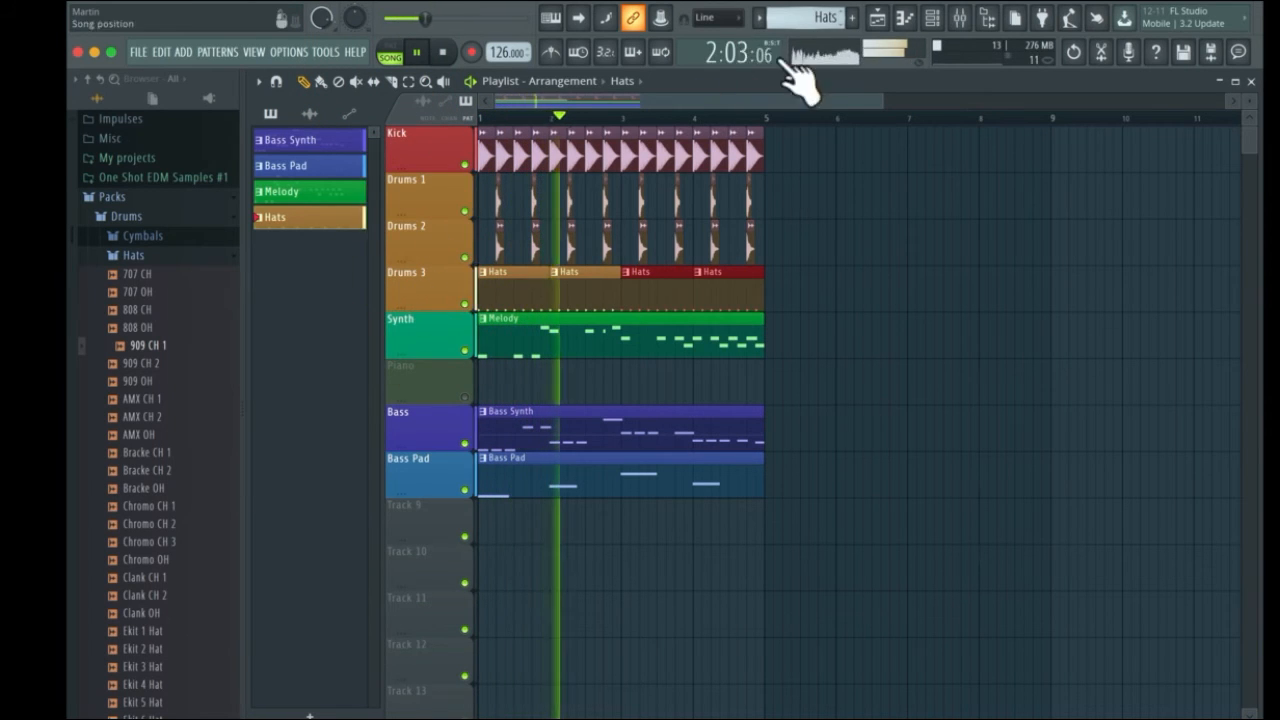
pyautogui.click(957, 19)
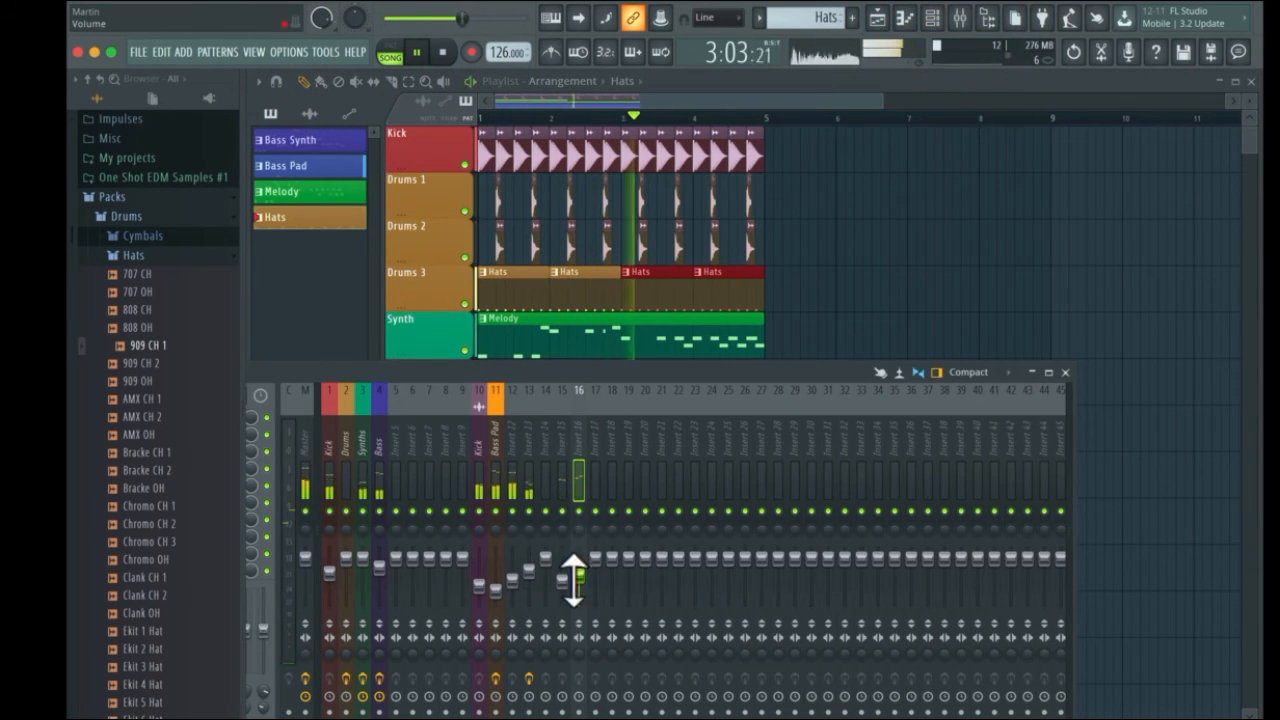
pyautogui.press('space')
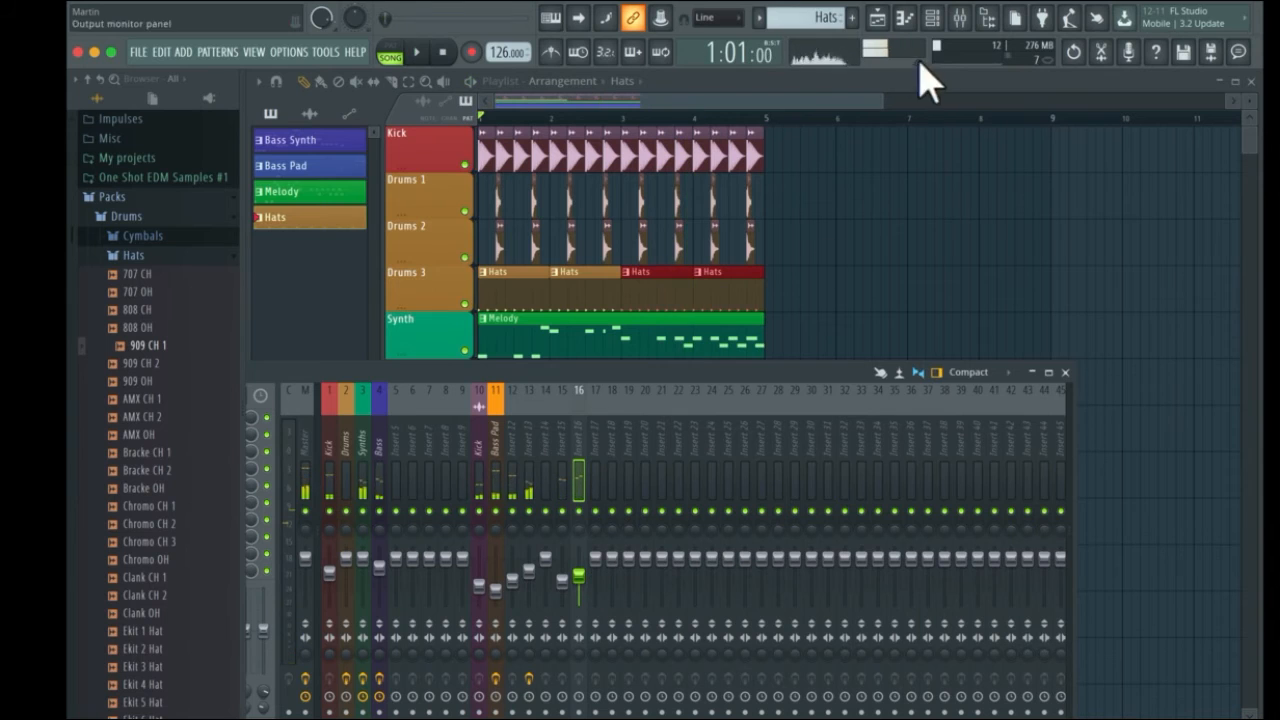
# Route the 909 CH 1 channel to mixer insert 17, lower that insert's fader slightly and check the balance in playback
pyautogui.click(931, 19)
pyautogui.moveTo(884, 553); pyautogui.dragTo(884, 530)
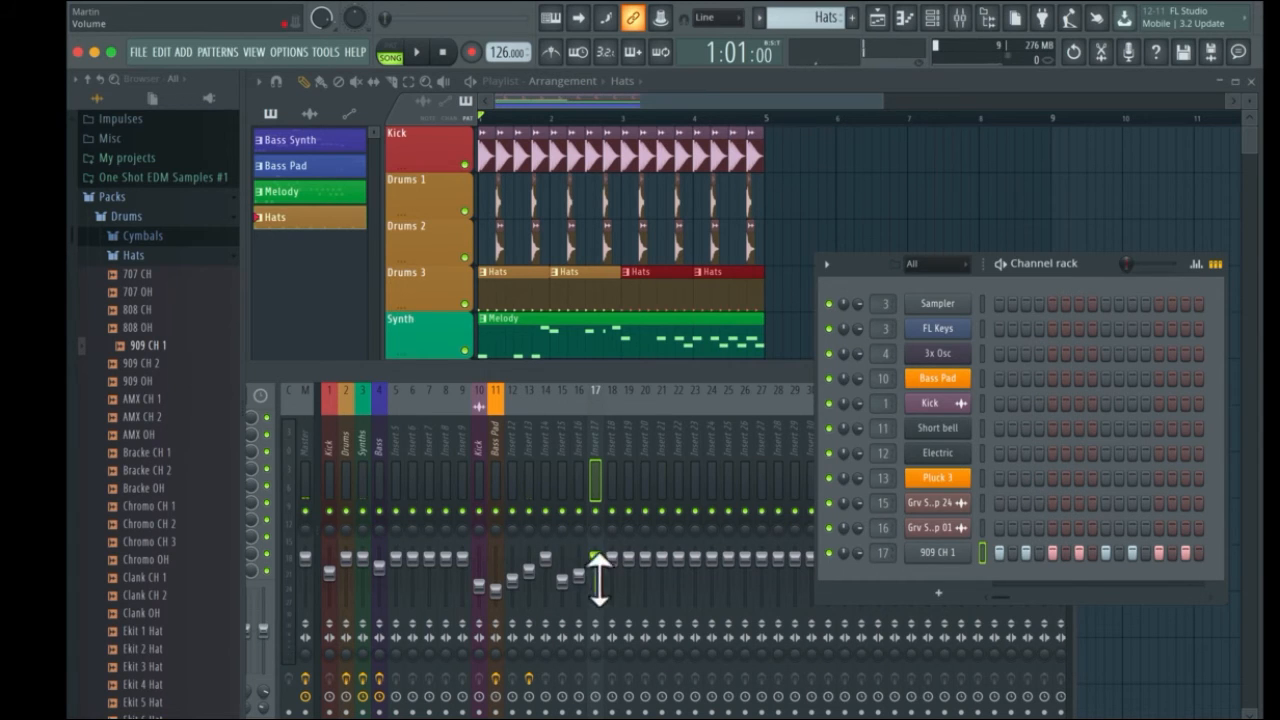
pyautogui.moveTo(600, 574); pyautogui.dragTo(600, 586)
pyautogui.press('space')
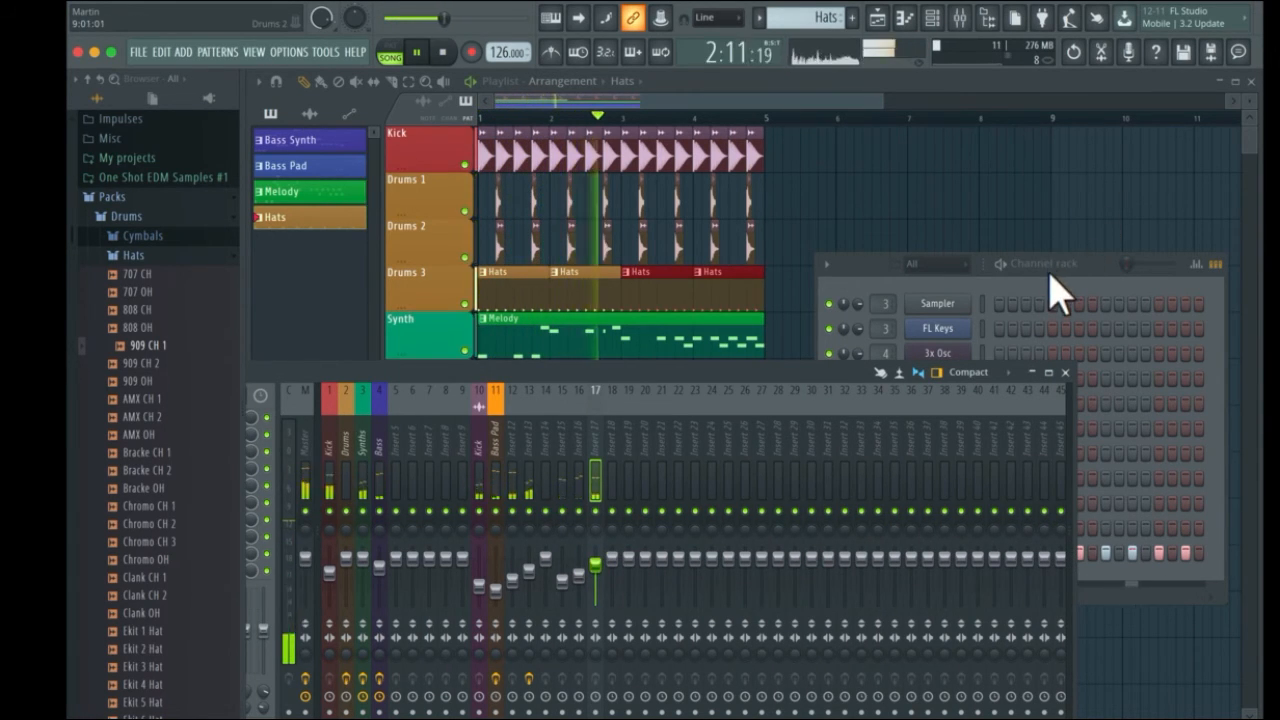
pyautogui.press('space')
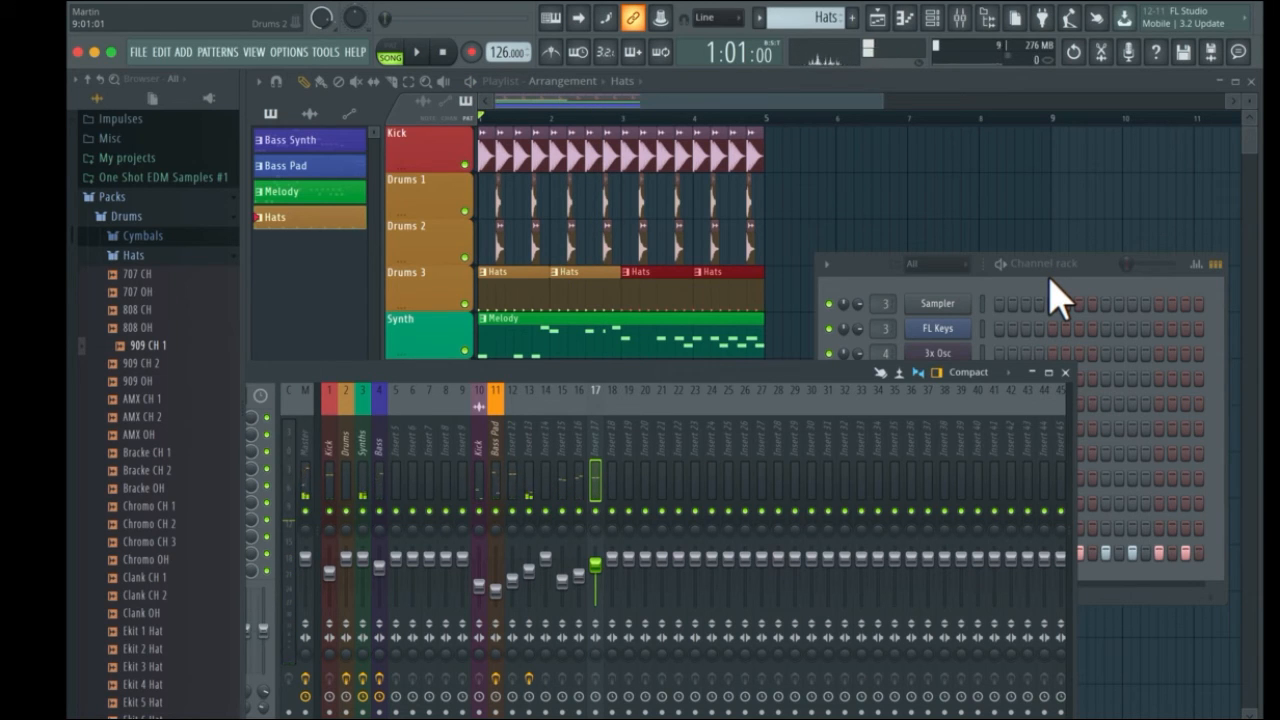
# Reposition the mixer to expose insert 17's effect slots and load Gross Beat into slot 1
pyautogui.click(1047, 268)
pyautogui.click(766, 368)
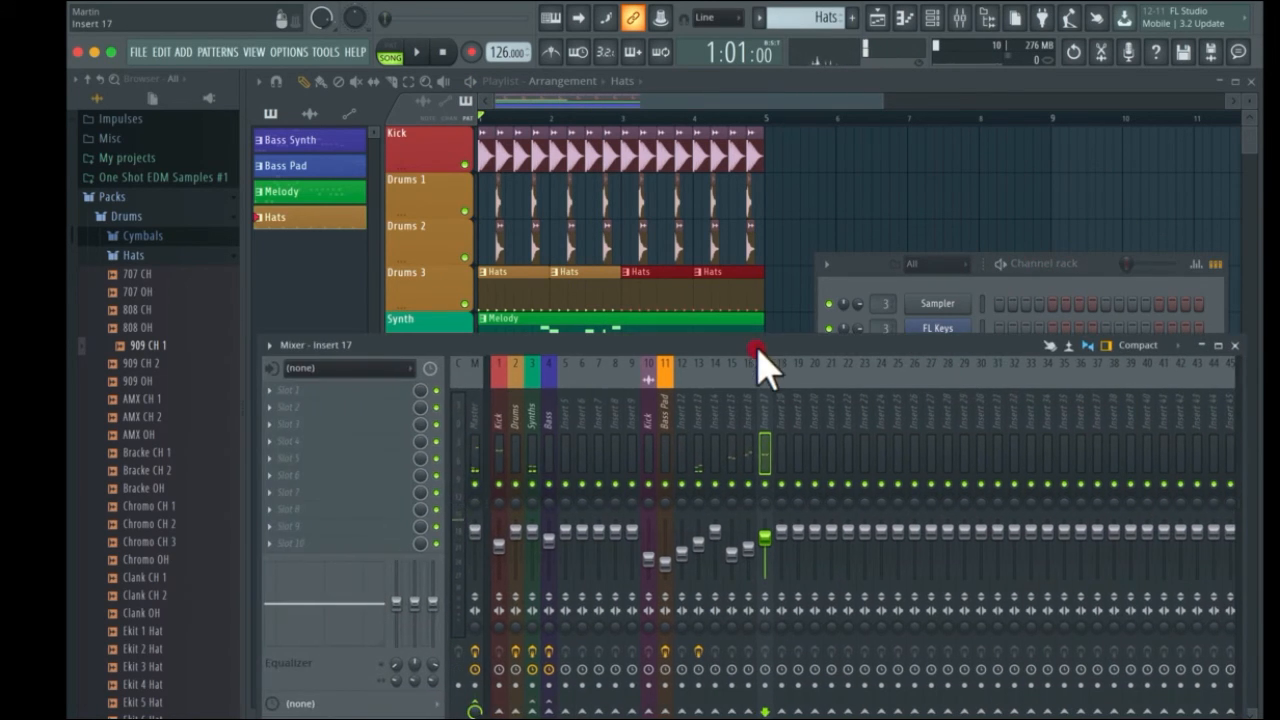
pyautogui.click(300, 391)
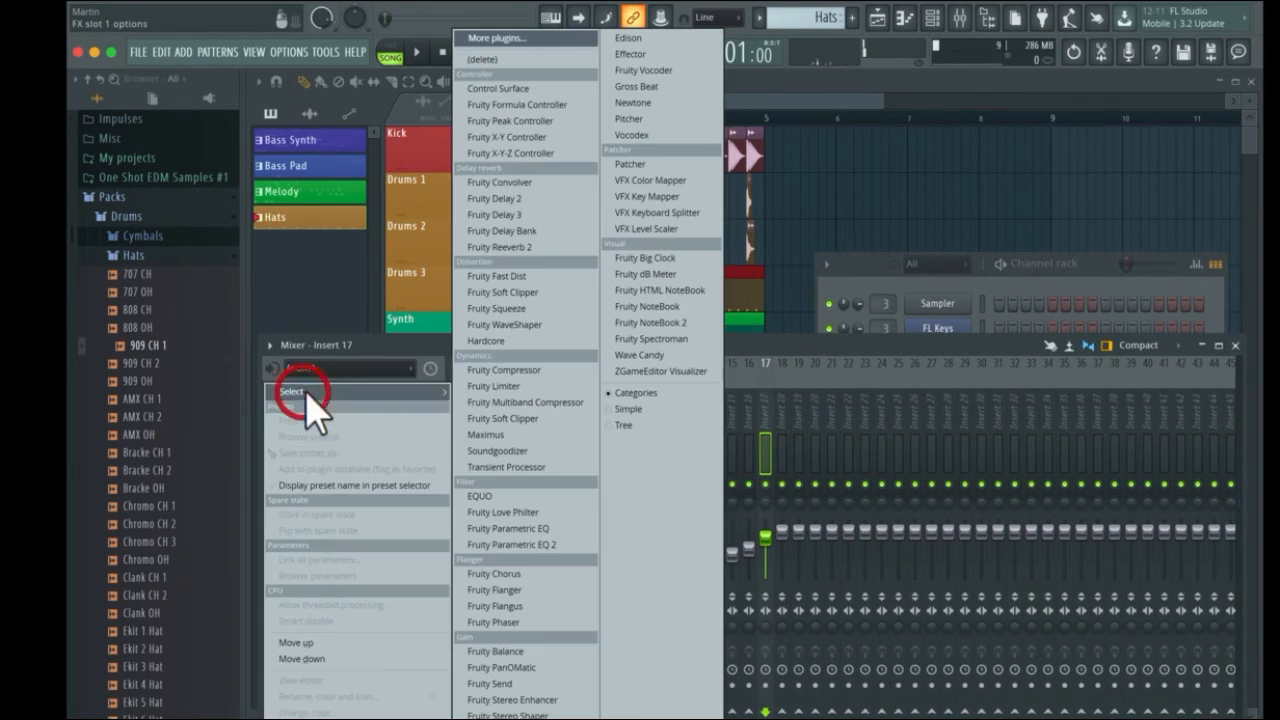
pyautogui.click(645, 88)
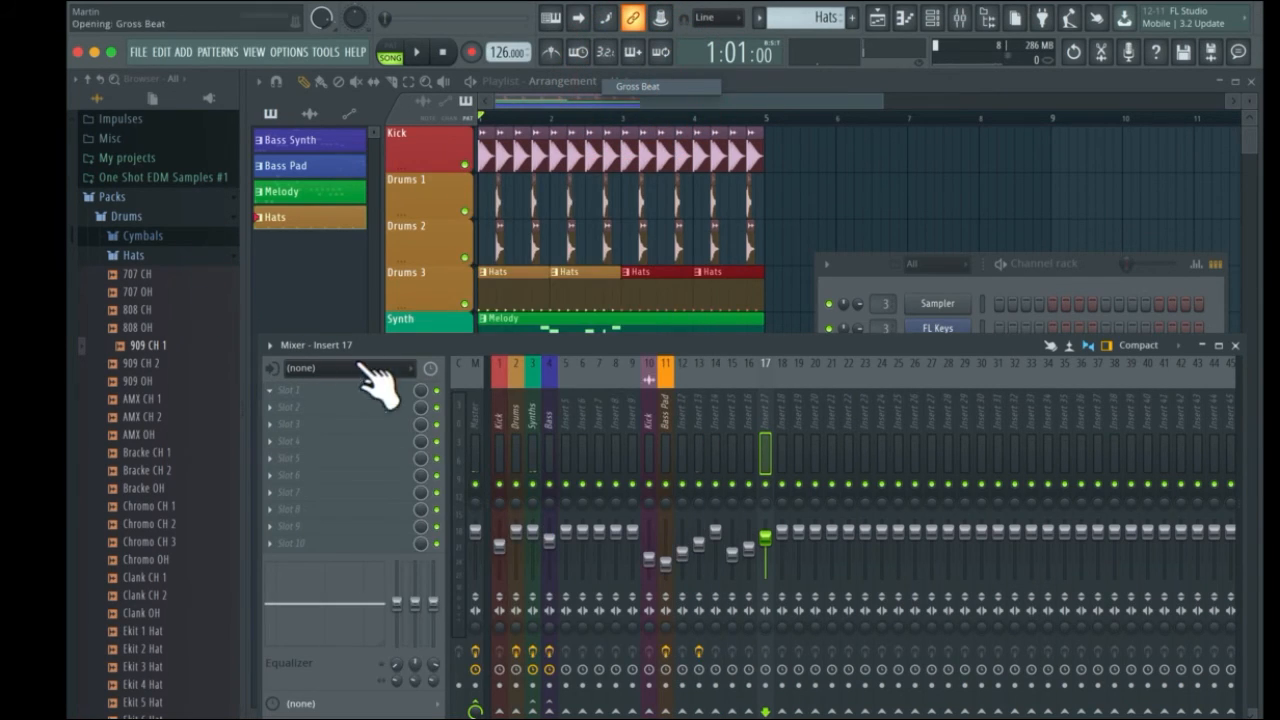
# Load Gross Beat's Sidechain preset on insert 17, close the plugin and play the arrangement to hear it
pyautogui.click(372, 554)
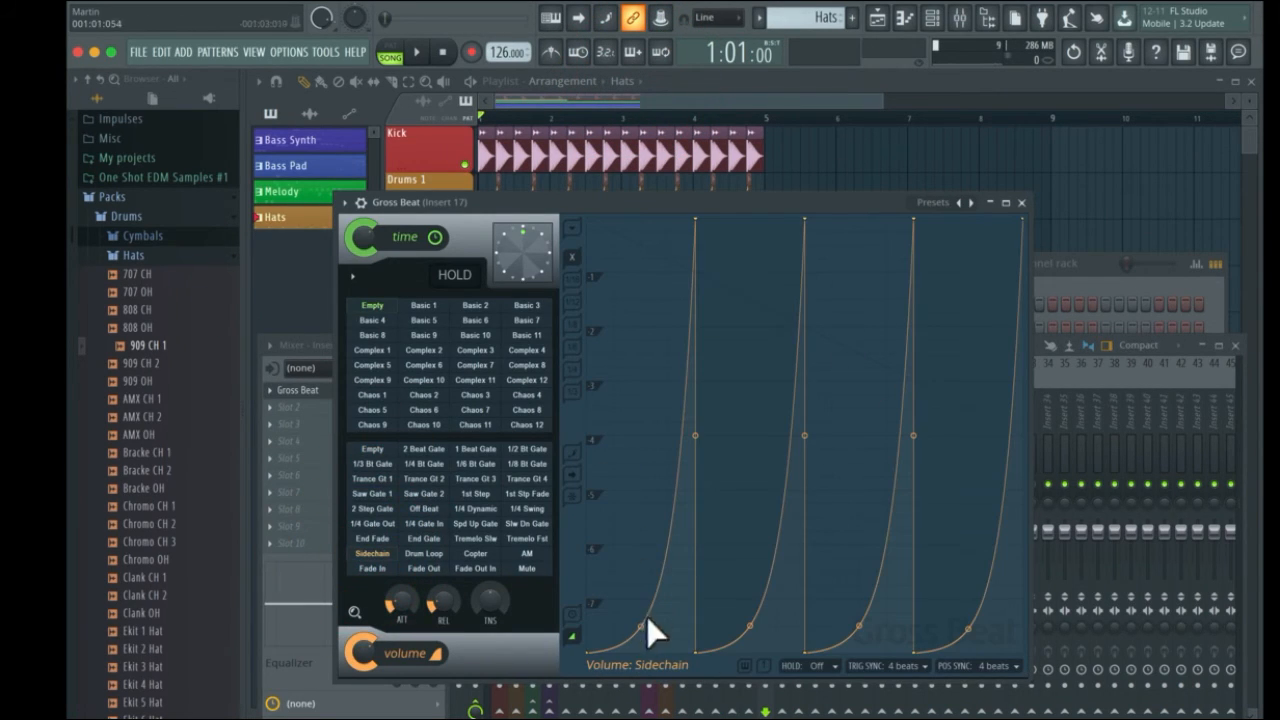
pyautogui.click(945, 202)
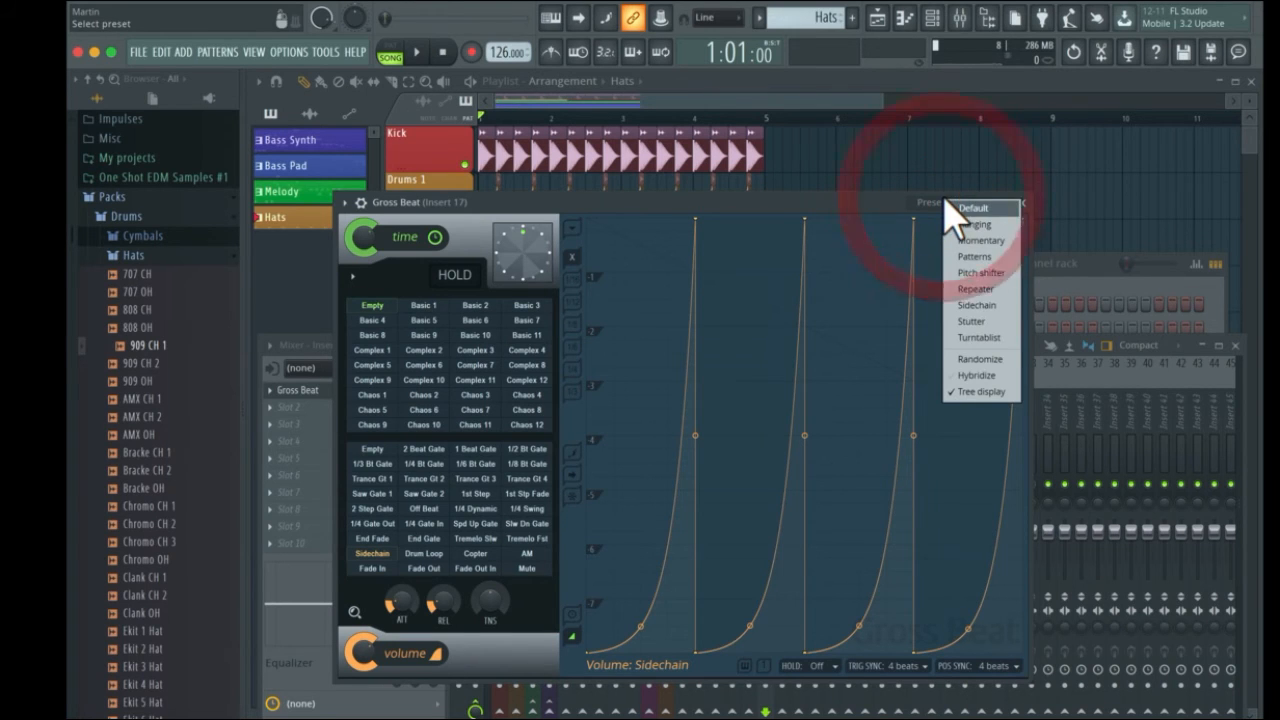
pyautogui.click(978, 304)
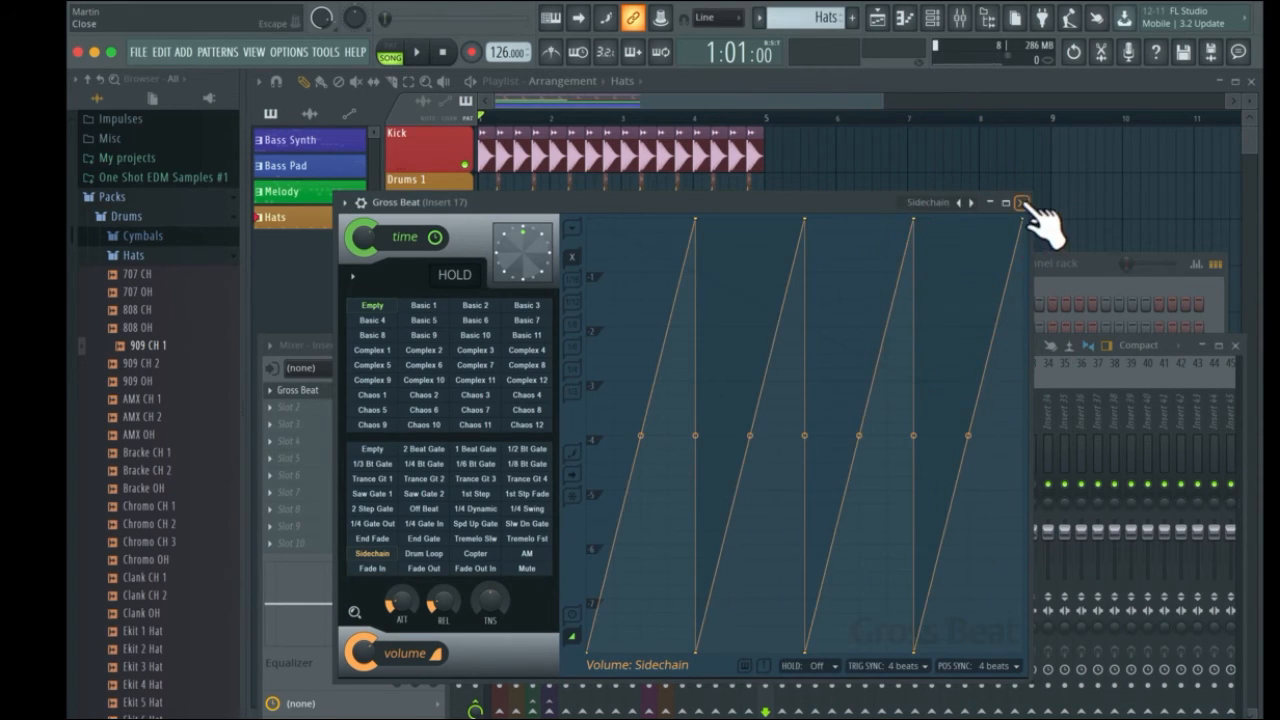
pyautogui.click(1021, 202)
pyautogui.press('space')
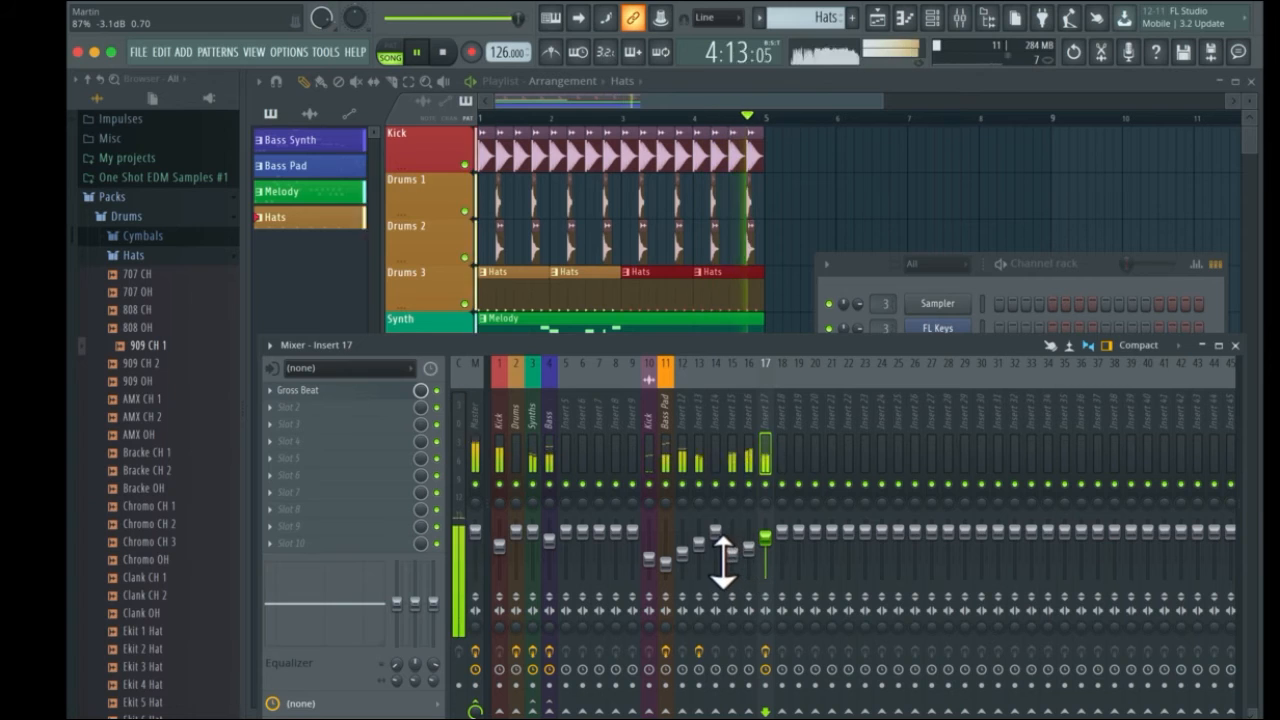
# Restart playback and raise mixer insert 17's fader to 0.0 dB
pyautogui.click(535, 378)
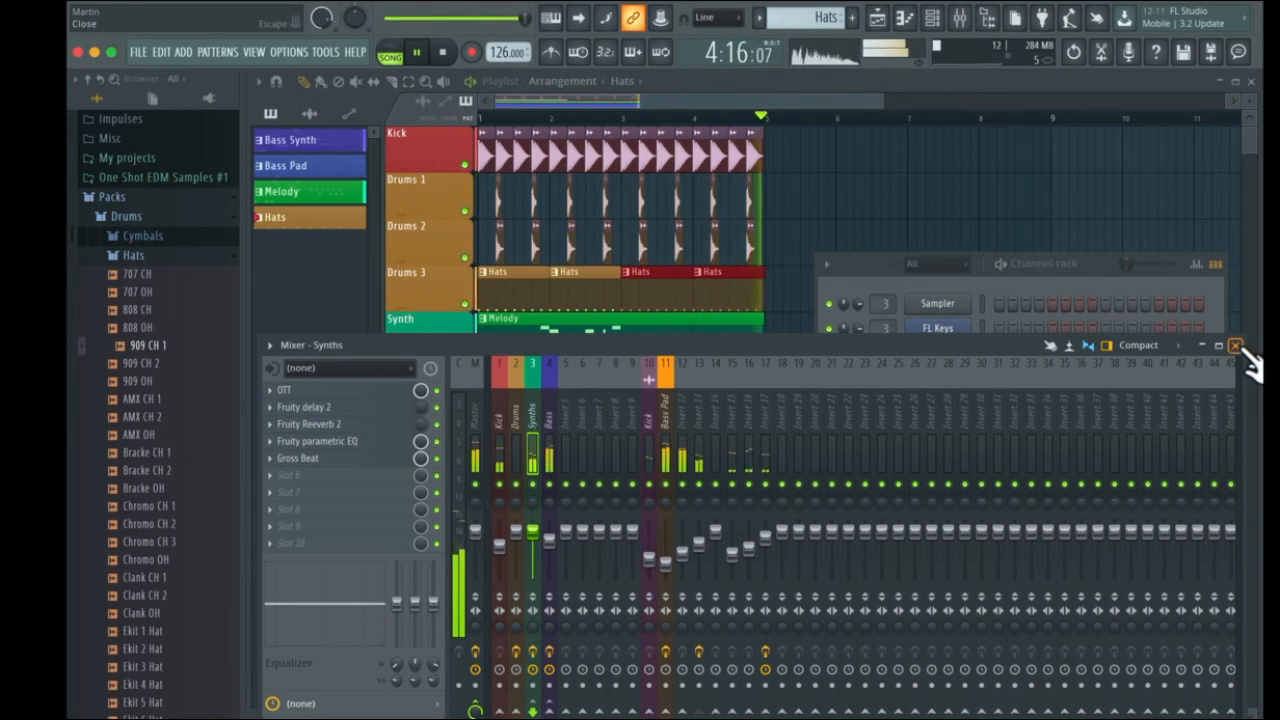
pyautogui.press('space')
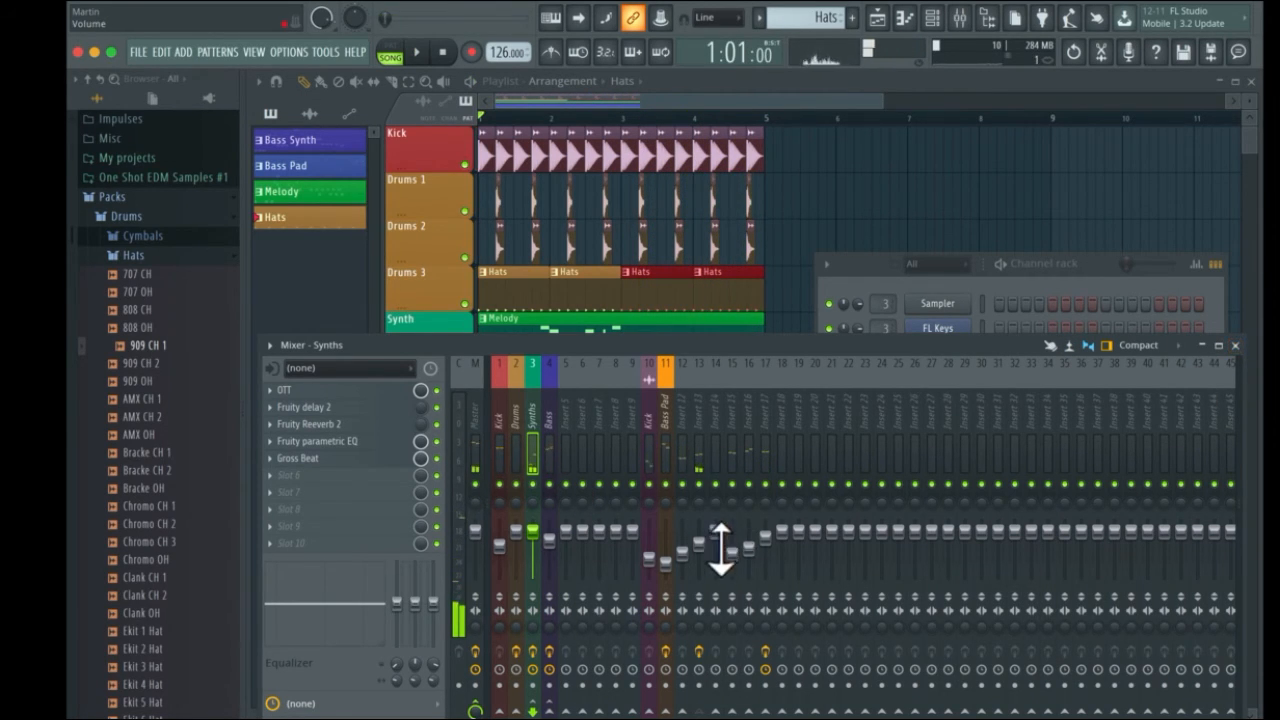
pyautogui.moveTo(768, 545); pyautogui.dragTo(770, 530)
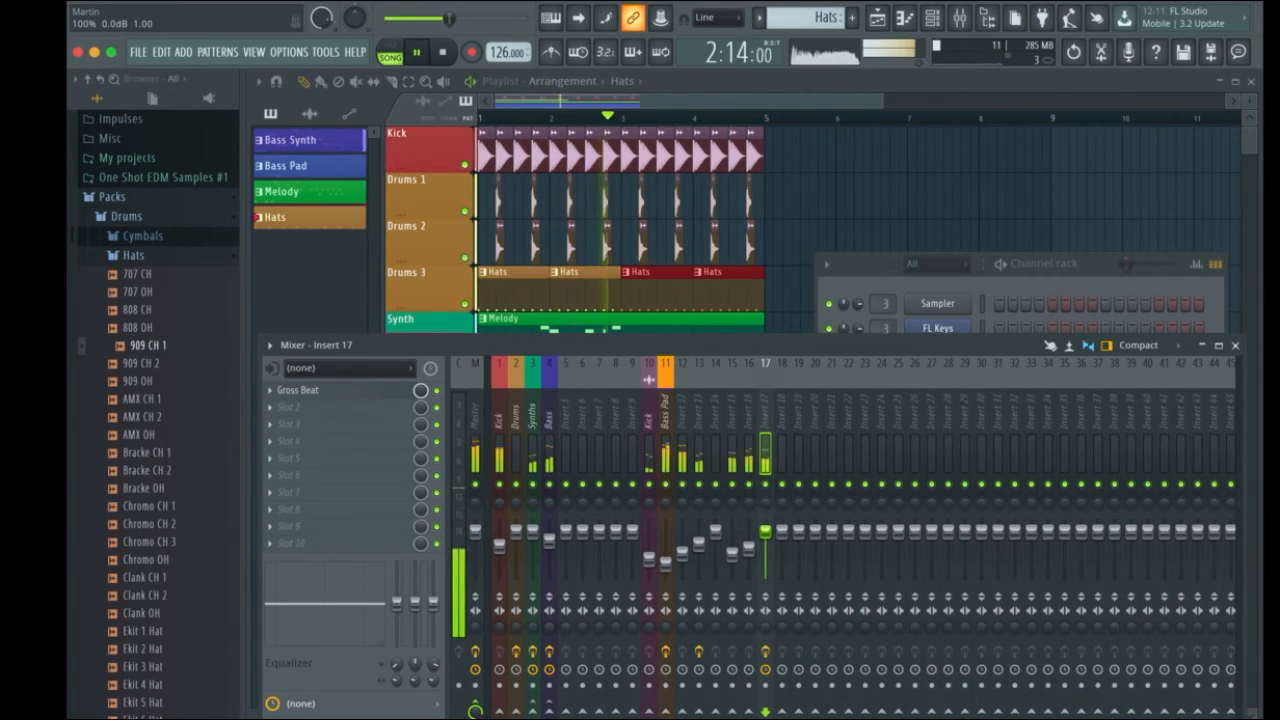
pyautogui.click(1235, 345)
# Lower insert 16's fader to -12.7 dB during playback, and clear the mixer and channel rack from view
pyautogui.click(959, 18)
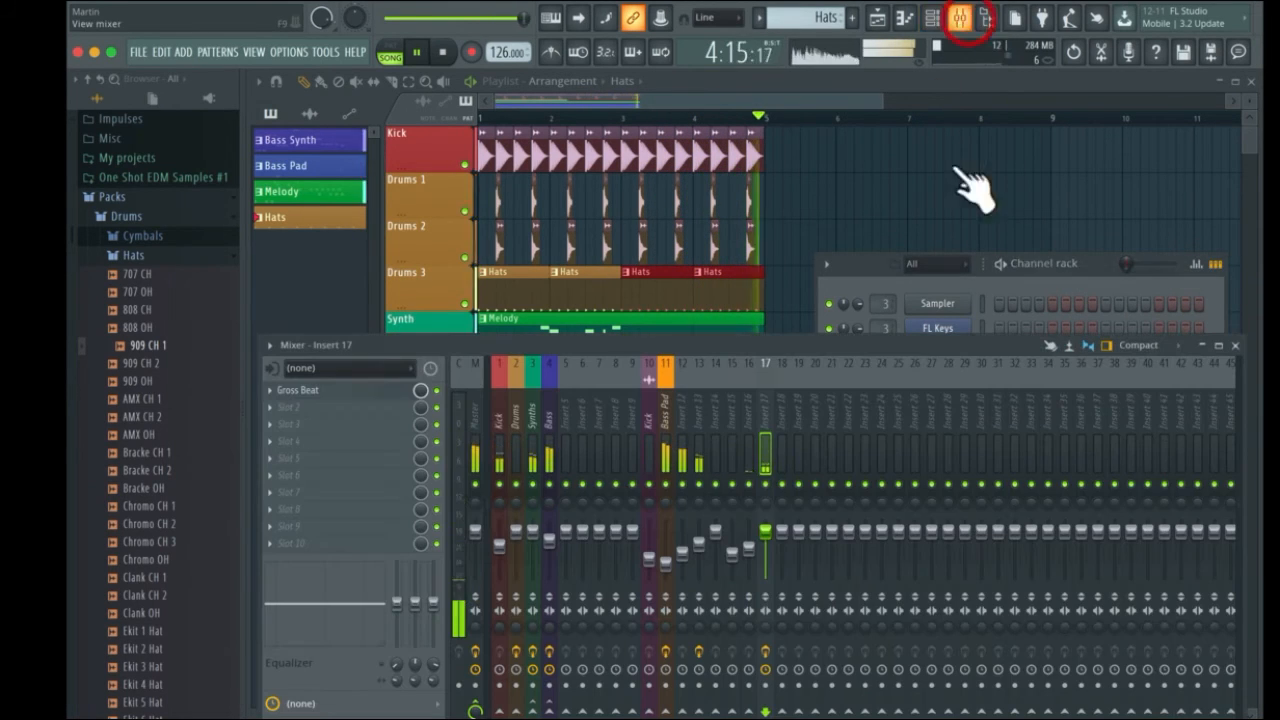
pyautogui.moveTo(765, 533); pyautogui.dragTo(748, 556)
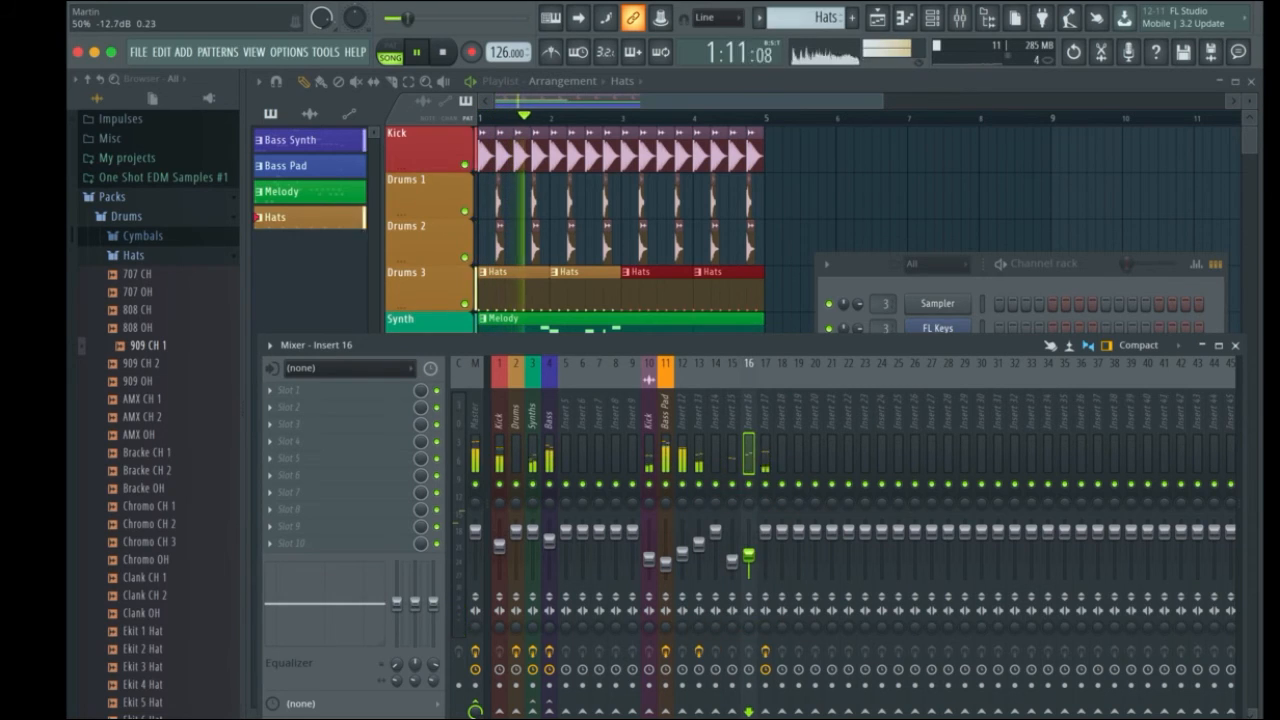
pyautogui.click(1235, 345)
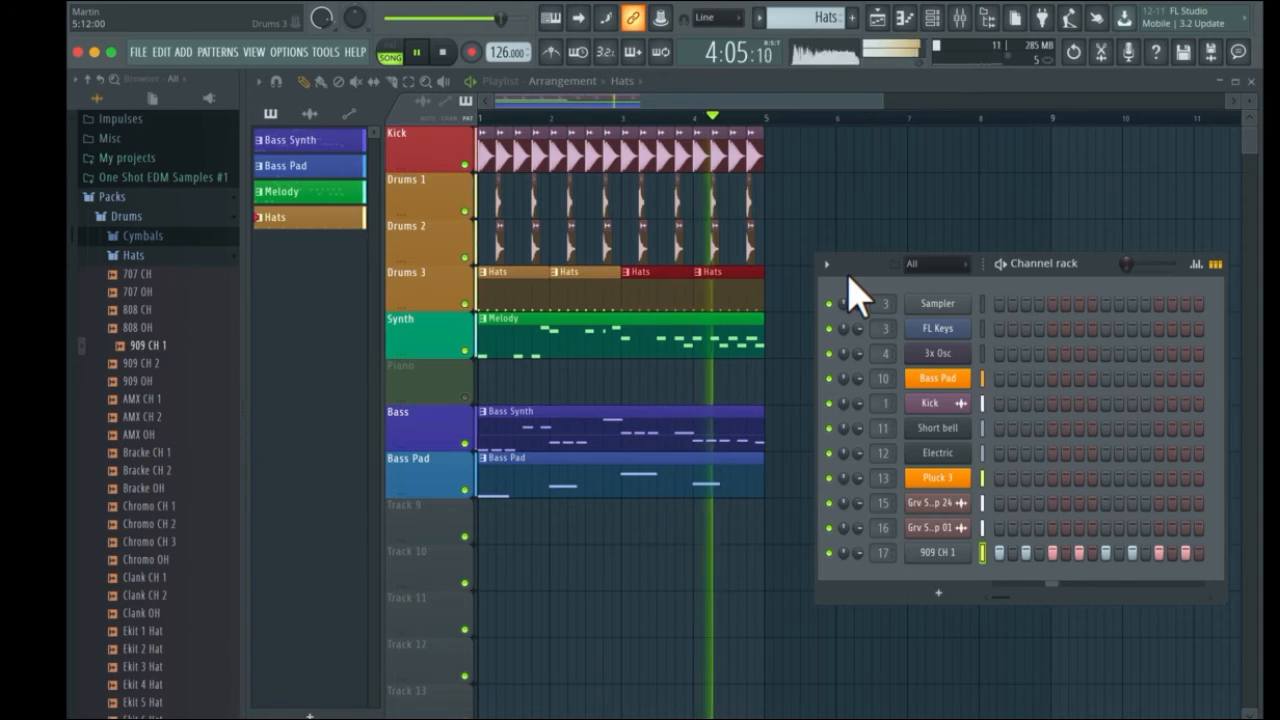
pyautogui.press('space')
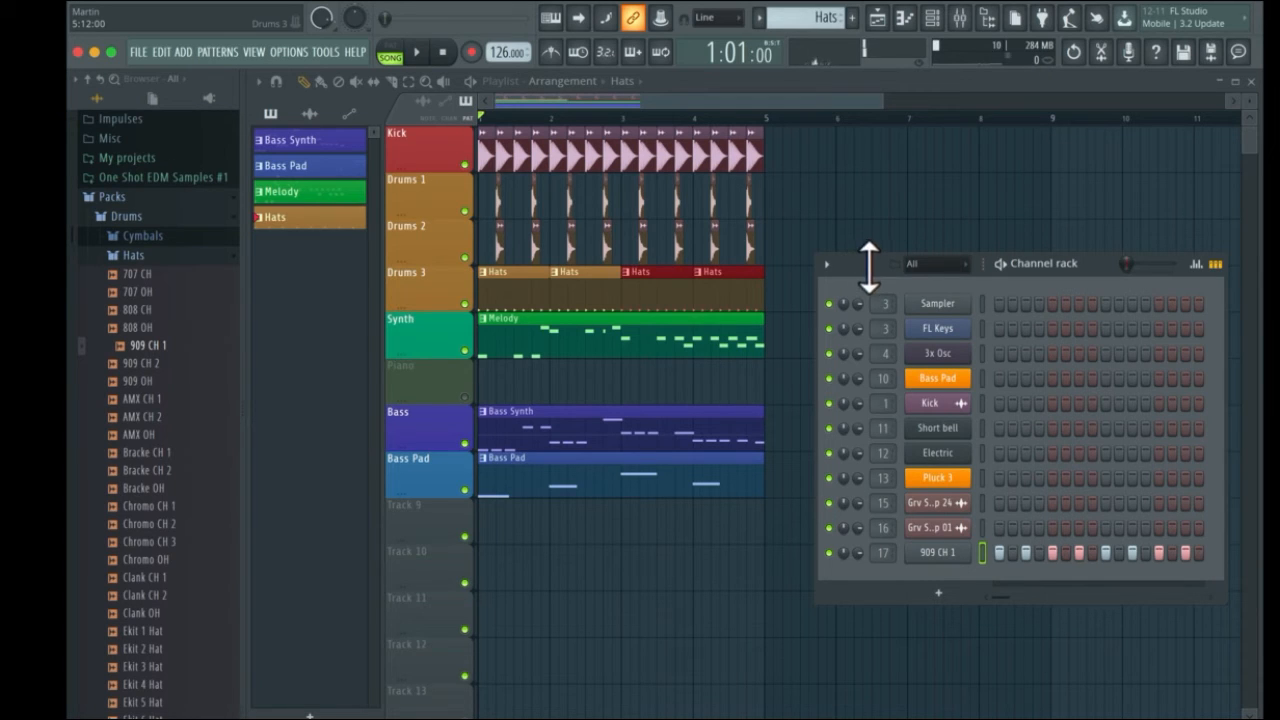
pyautogui.click(931, 20)
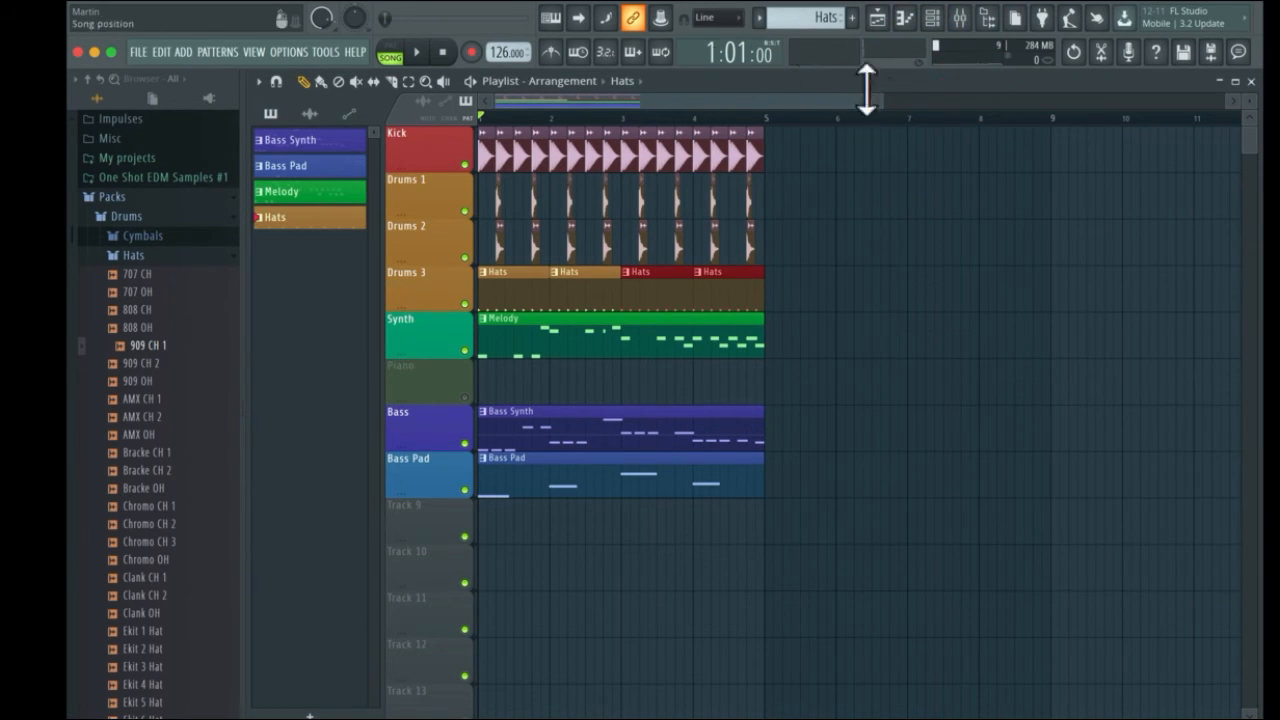
# Select every clip of the four-bar arrangement in the playlist and move them together to start at bar 17
pyautogui.moveTo(900, 103); pyautogui.dragTo(1245, 65)
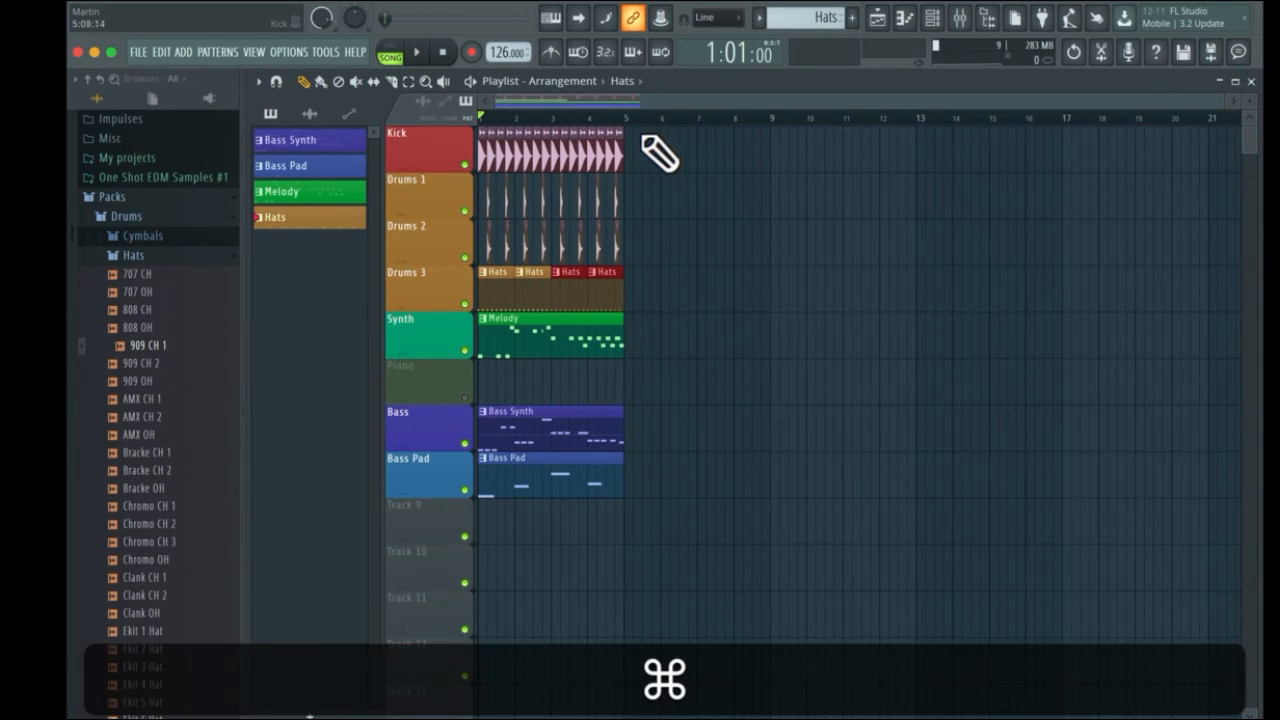
pyautogui.moveTo(640, 132); pyautogui.dragTo(440, 515)
pyautogui.moveTo(527, 435); pyautogui.dragTo(1100, 405)
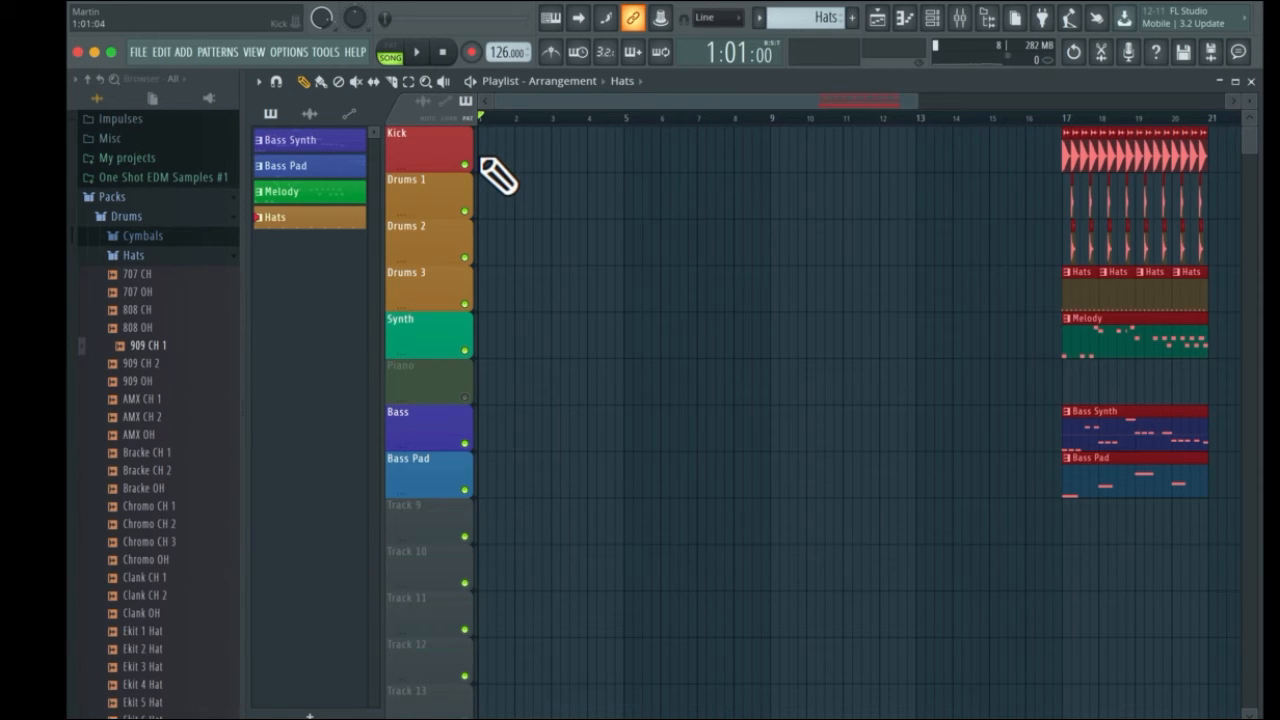
pyautogui.click(836, 216)
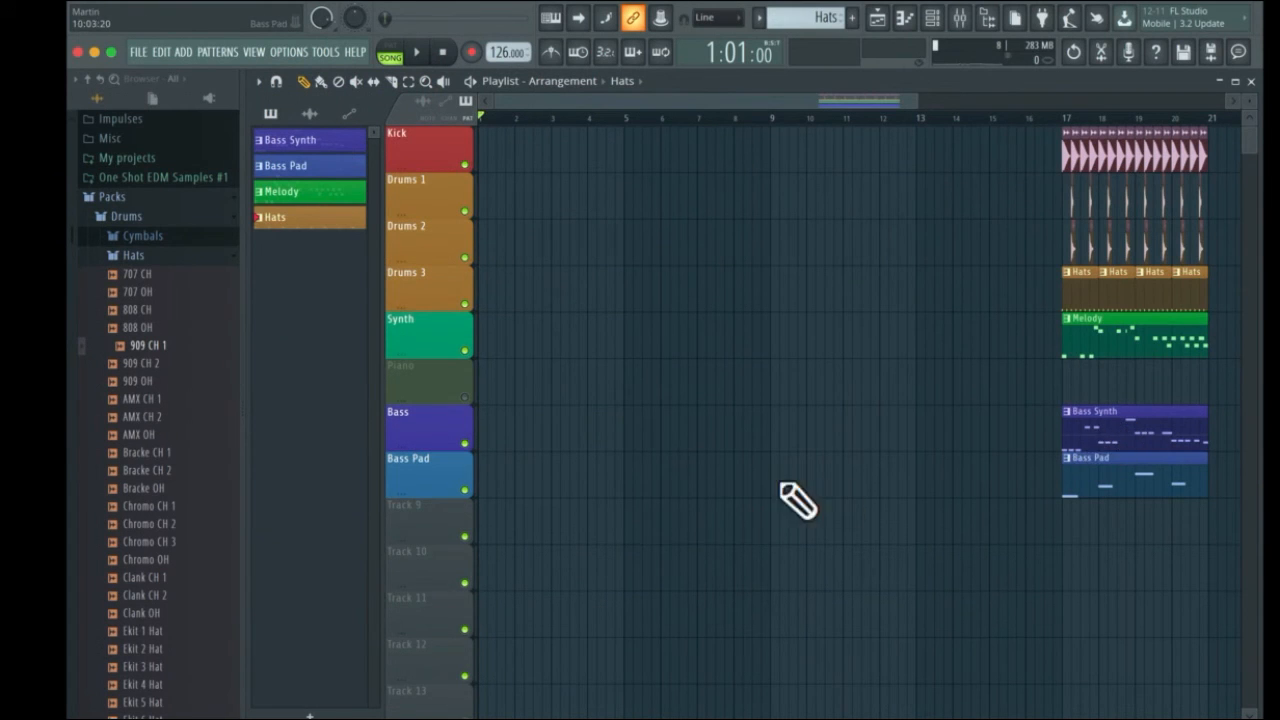
# Place a Bass Pad clip at bar 1 on the Bass Pad track and play it back
pyautogui.click(495, 482)
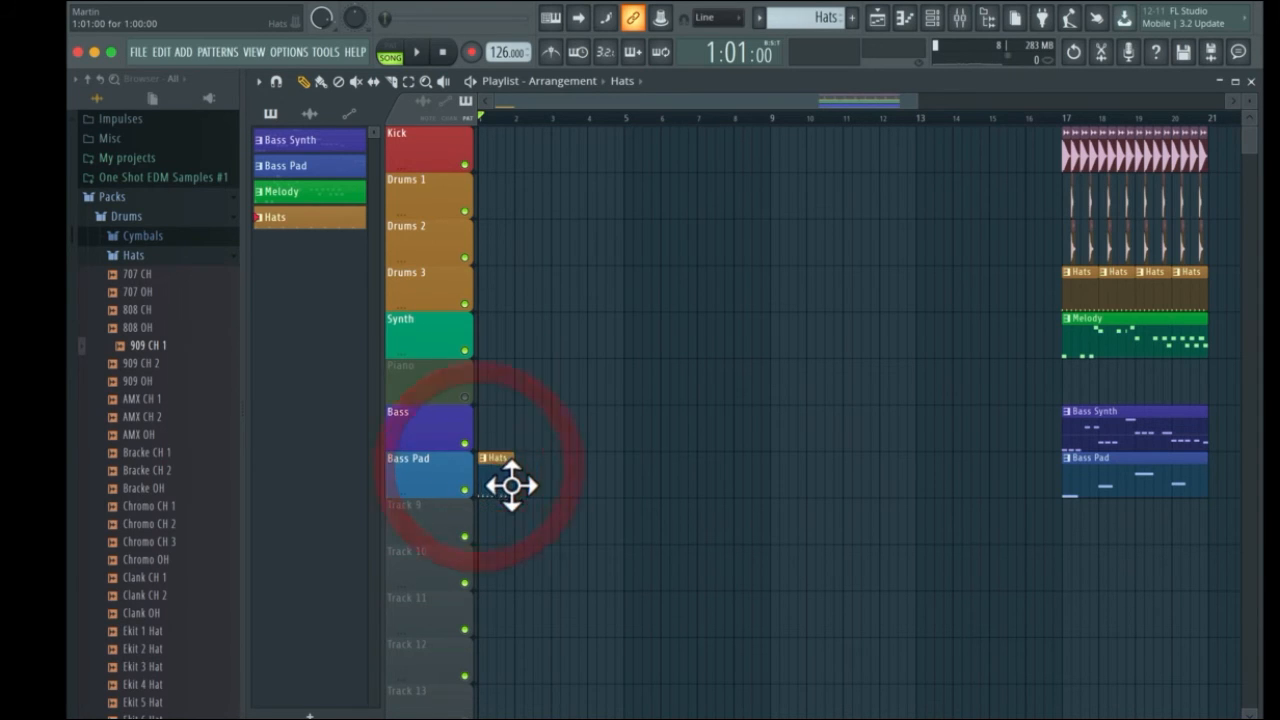
pyautogui.rightClick(511, 485)
pyautogui.click(1154, 490)
pyautogui.click(468, 489)
pyautogui.click(494, 492)
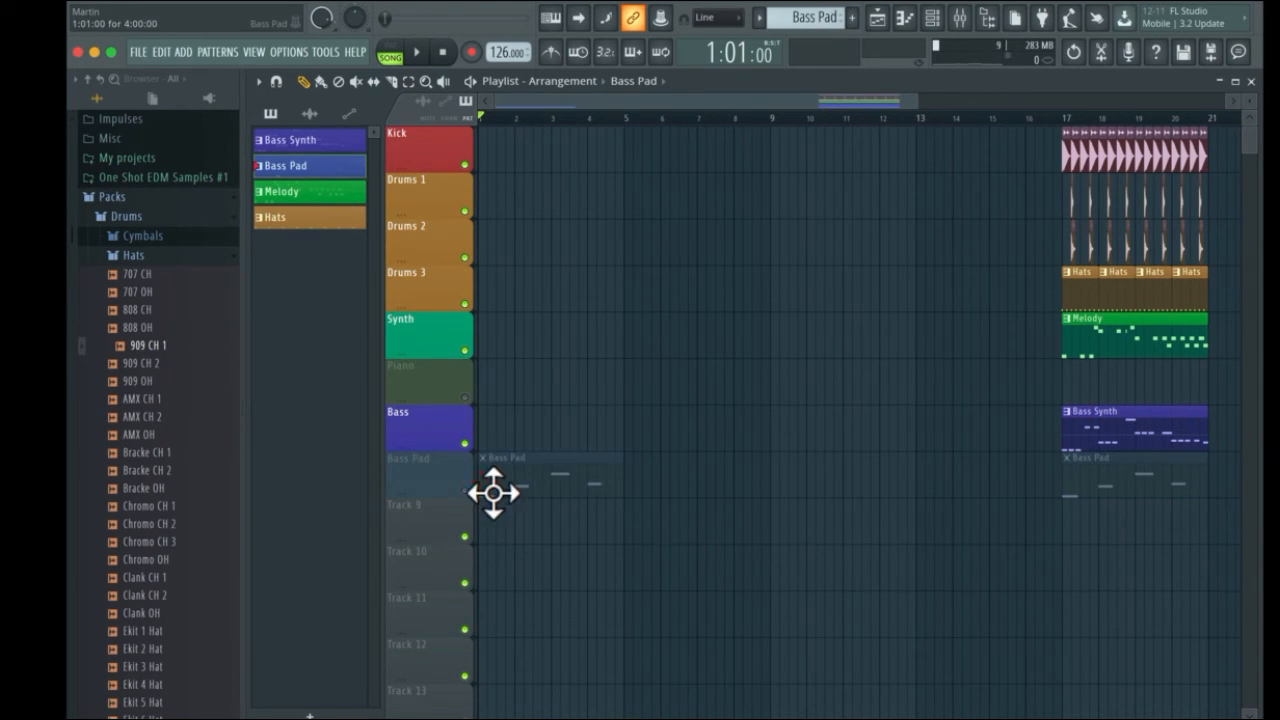
pyautogui.click(464, 489)
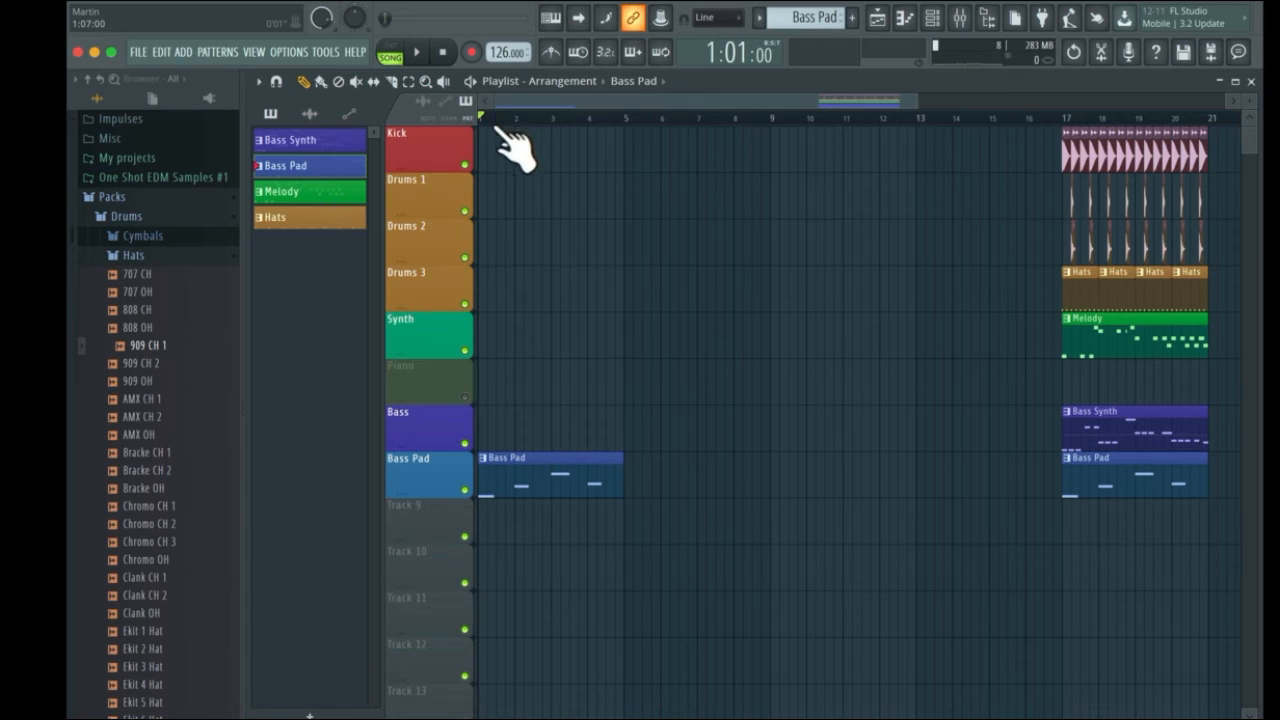
pyautogui.press('space')
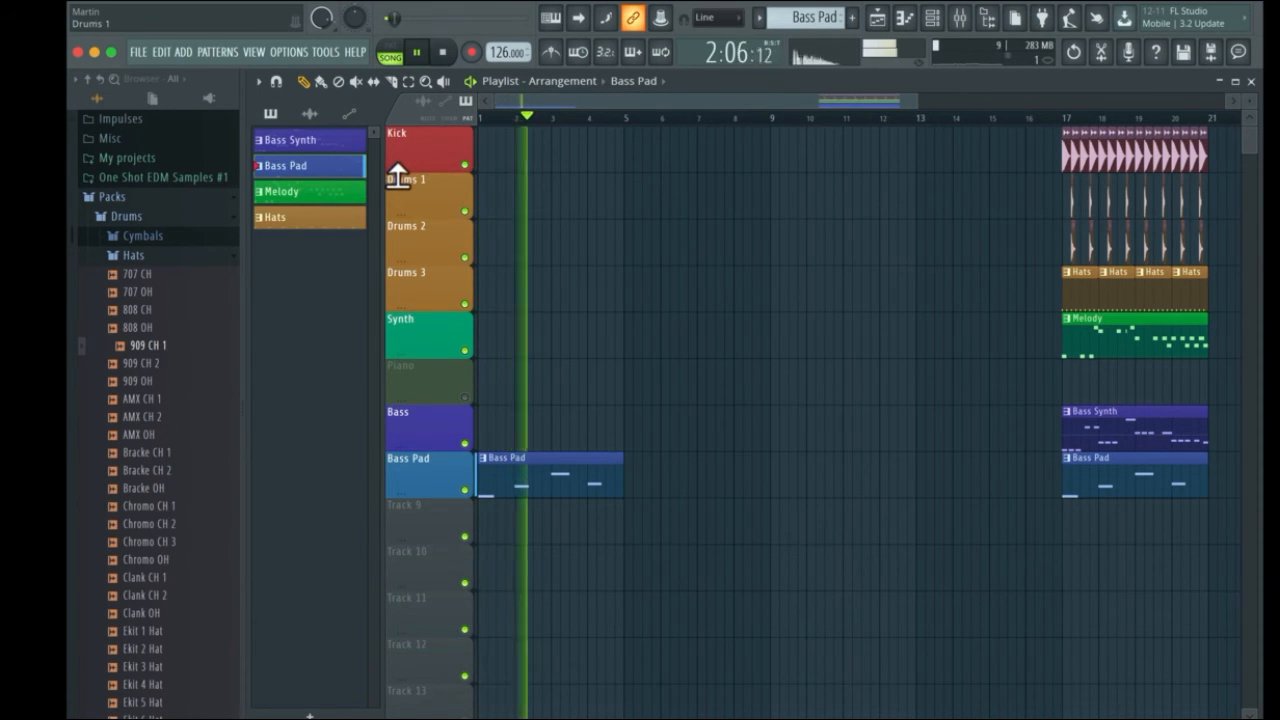
pyautogui.press('space')
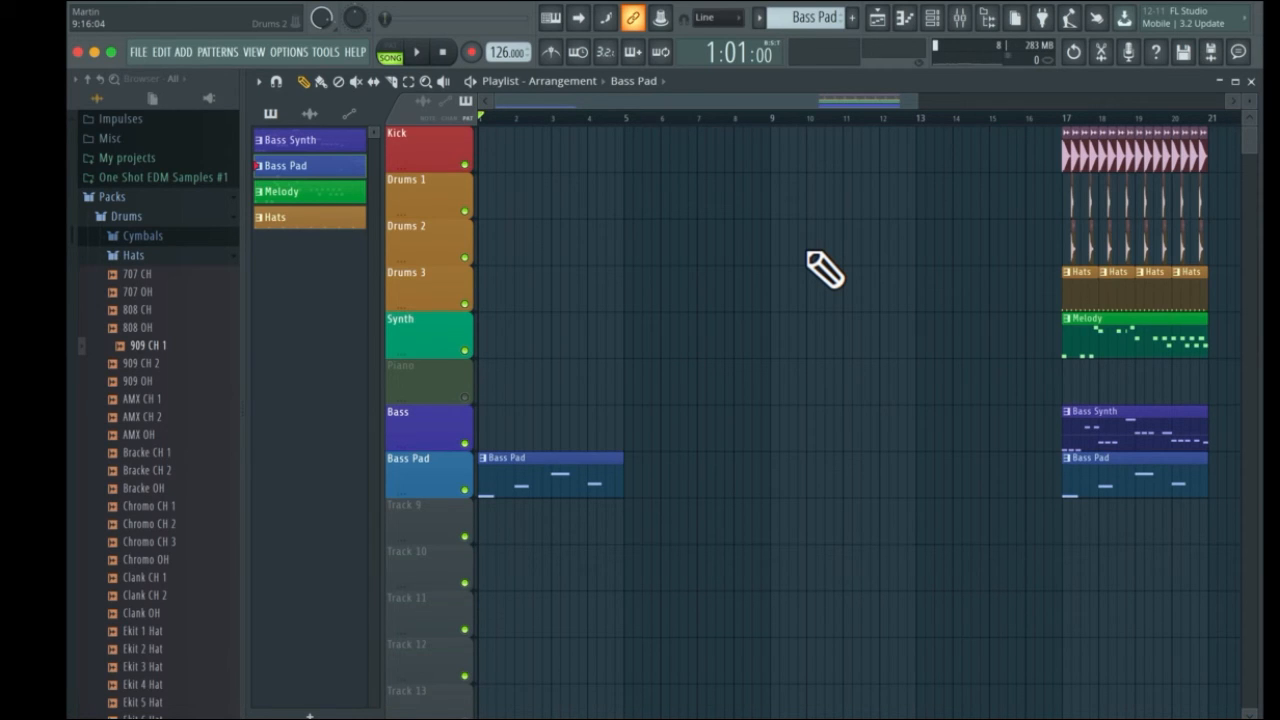
# Collapse the Hats folder and open the WAV files folder of TS Snare Rolls 1 within Sample Packs
pyautogui.press('super+Tab')
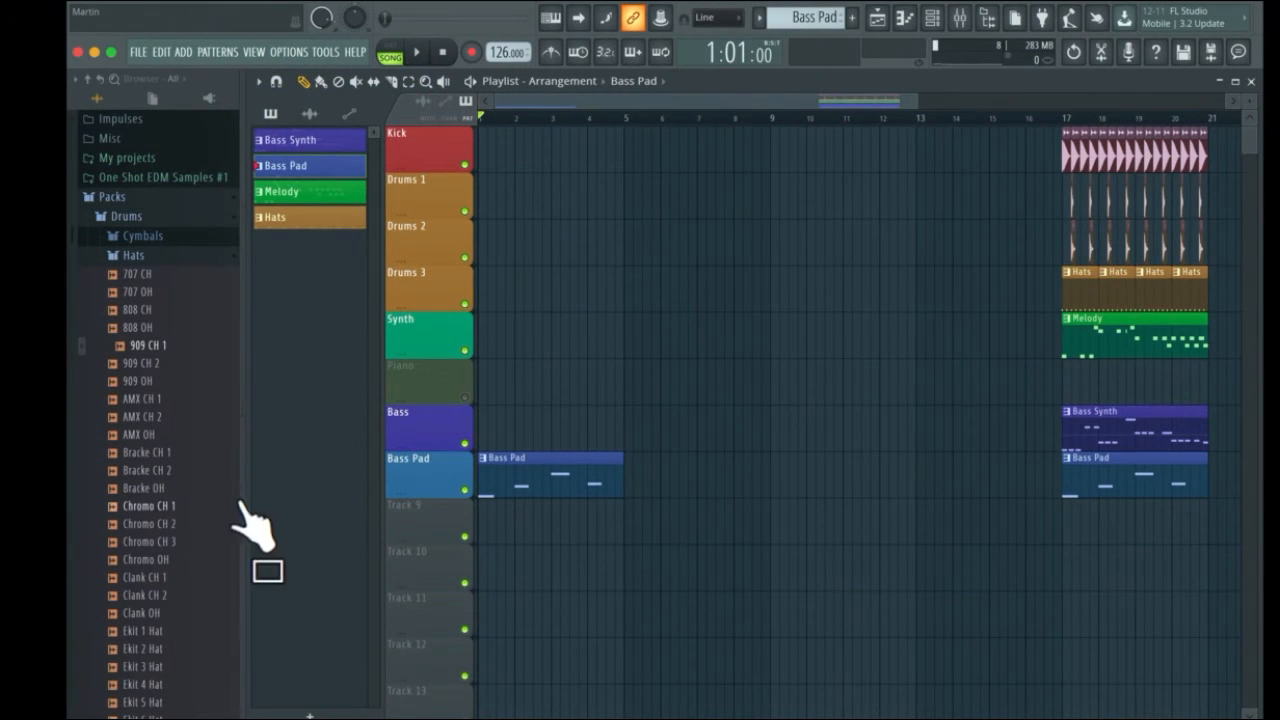
pyautogui.click(177, 260)
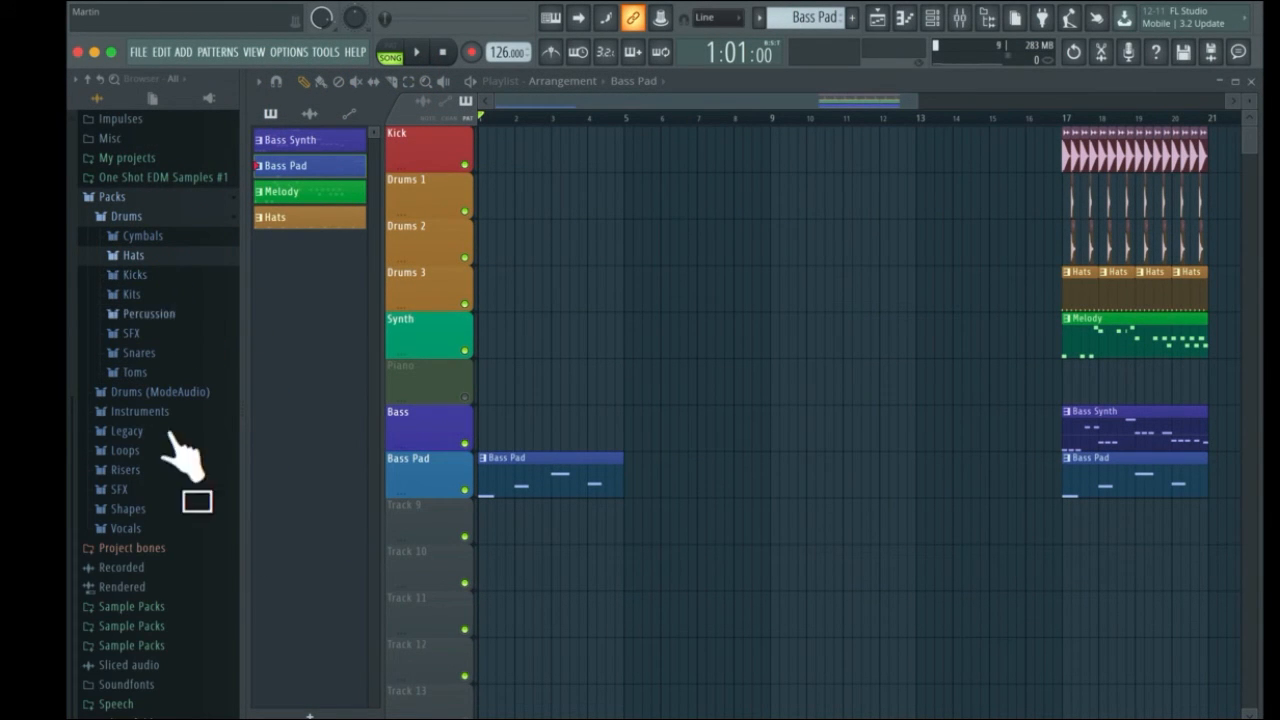
pyautogui.click(172, 605)
pyautogui.scroll(-5, 190, 605)
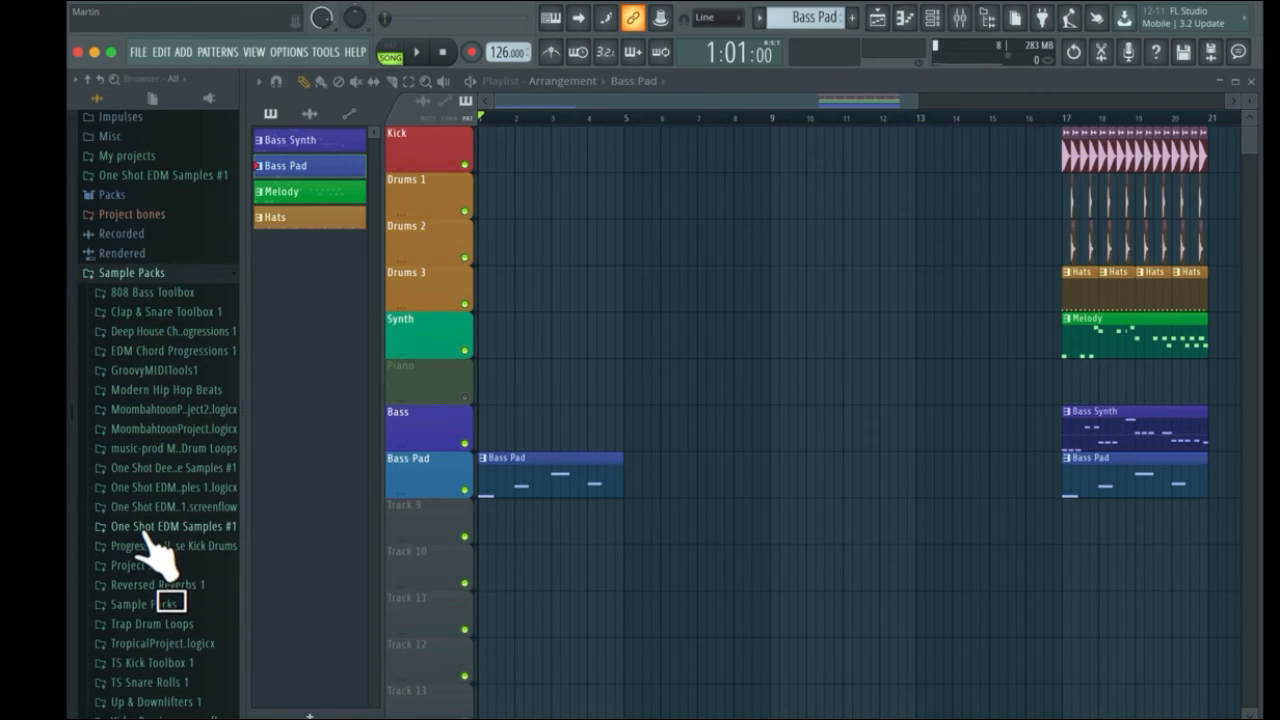
pyautogui.click(200, 682)
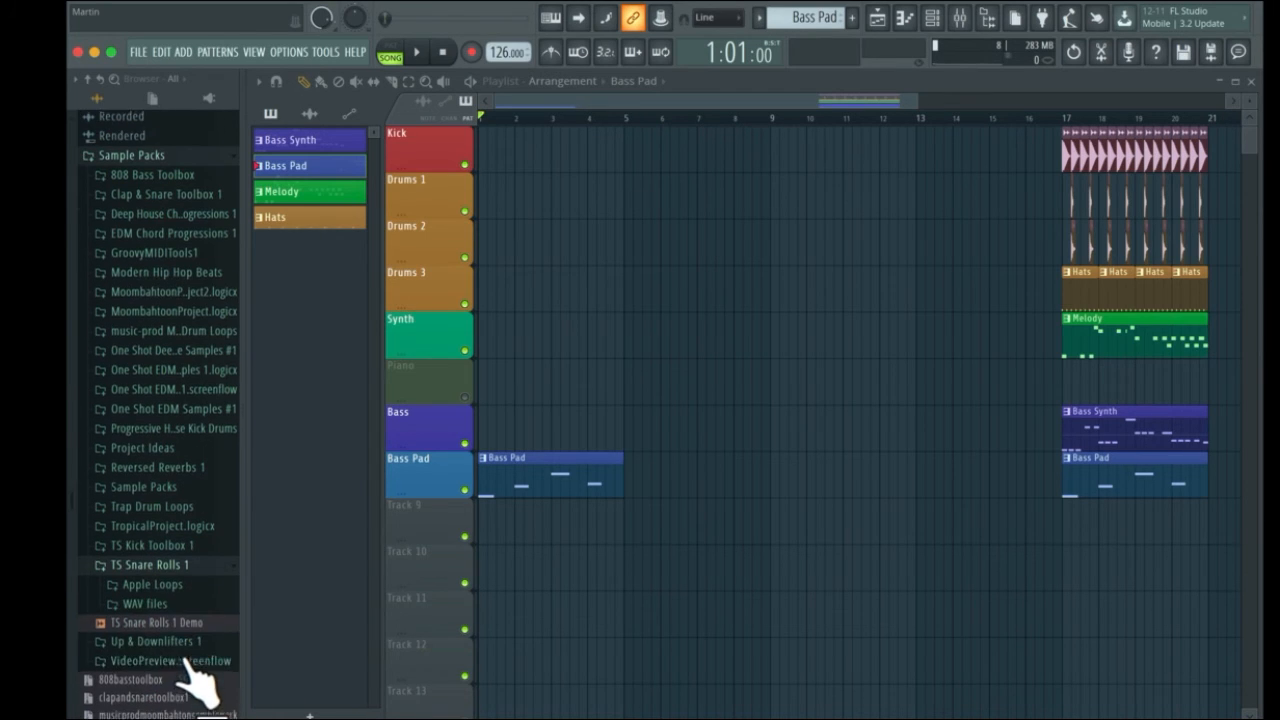
pyautogui.click(163, 600)
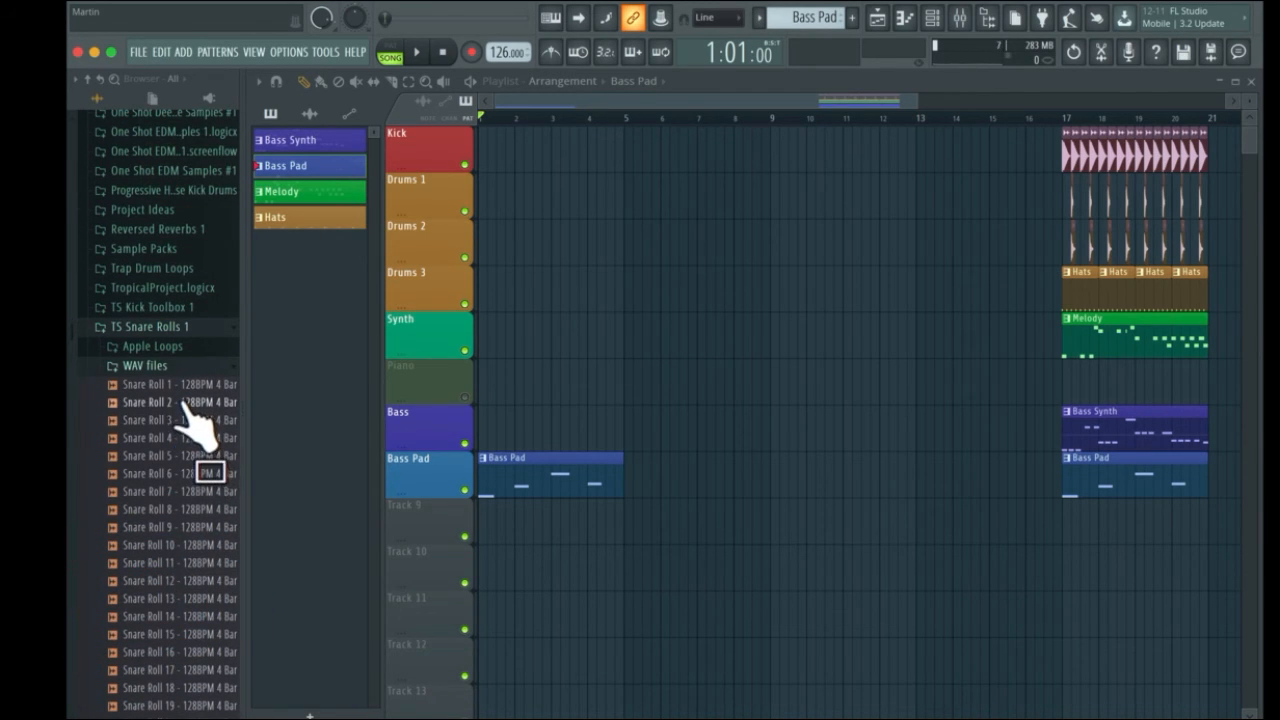
# Audition the snare roll samples 2 to 7 to choose one for the build-up
pyautogui.click(189, 402)
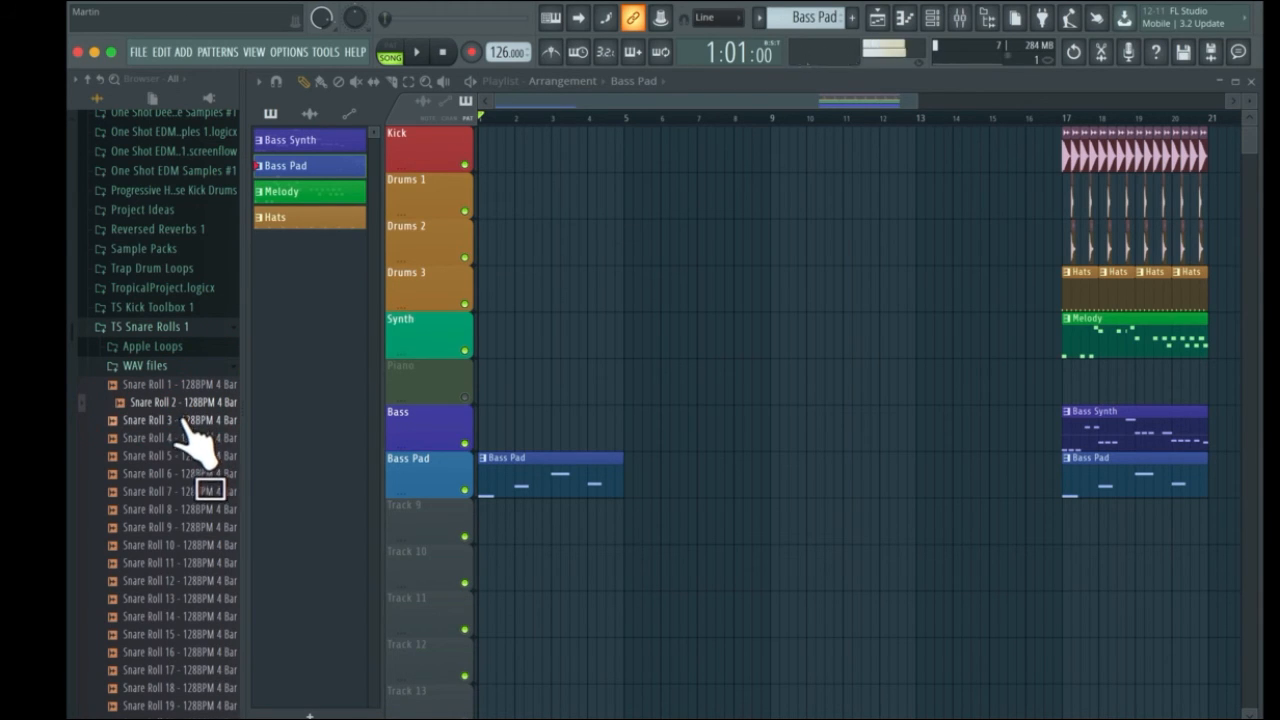
pyautogui.click(176, 421)
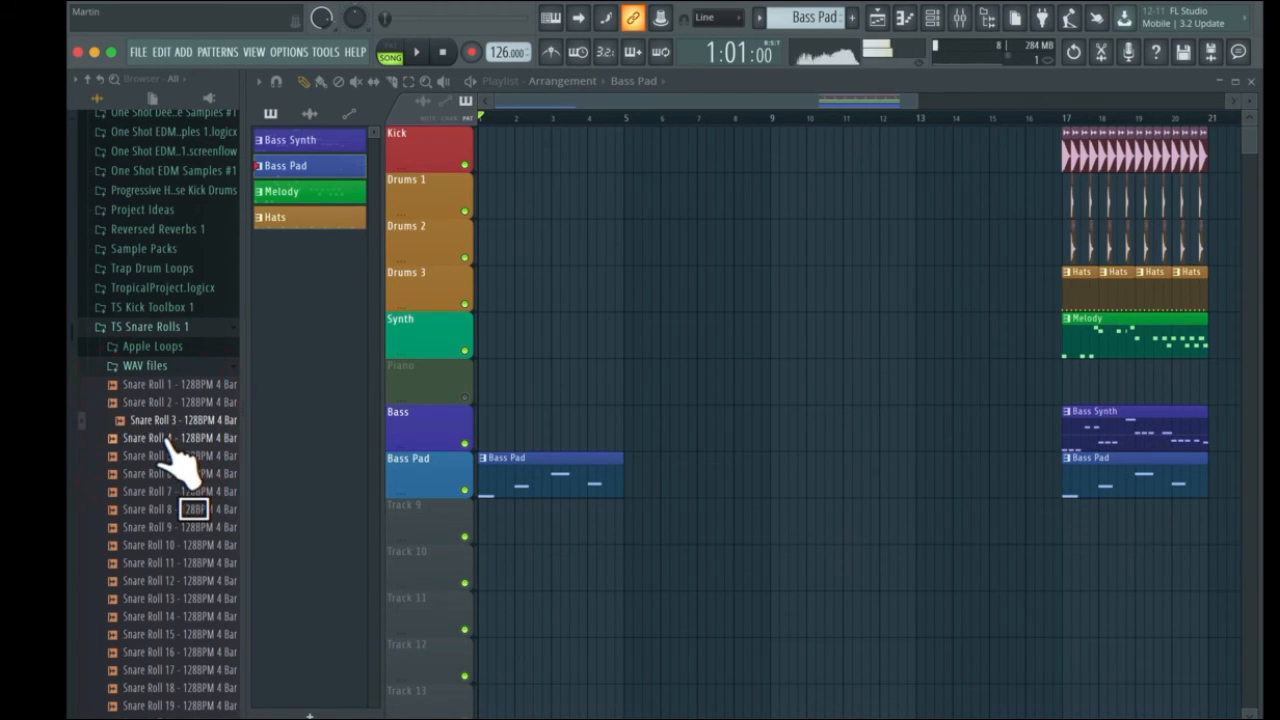
pyautogui.click(158, 437)
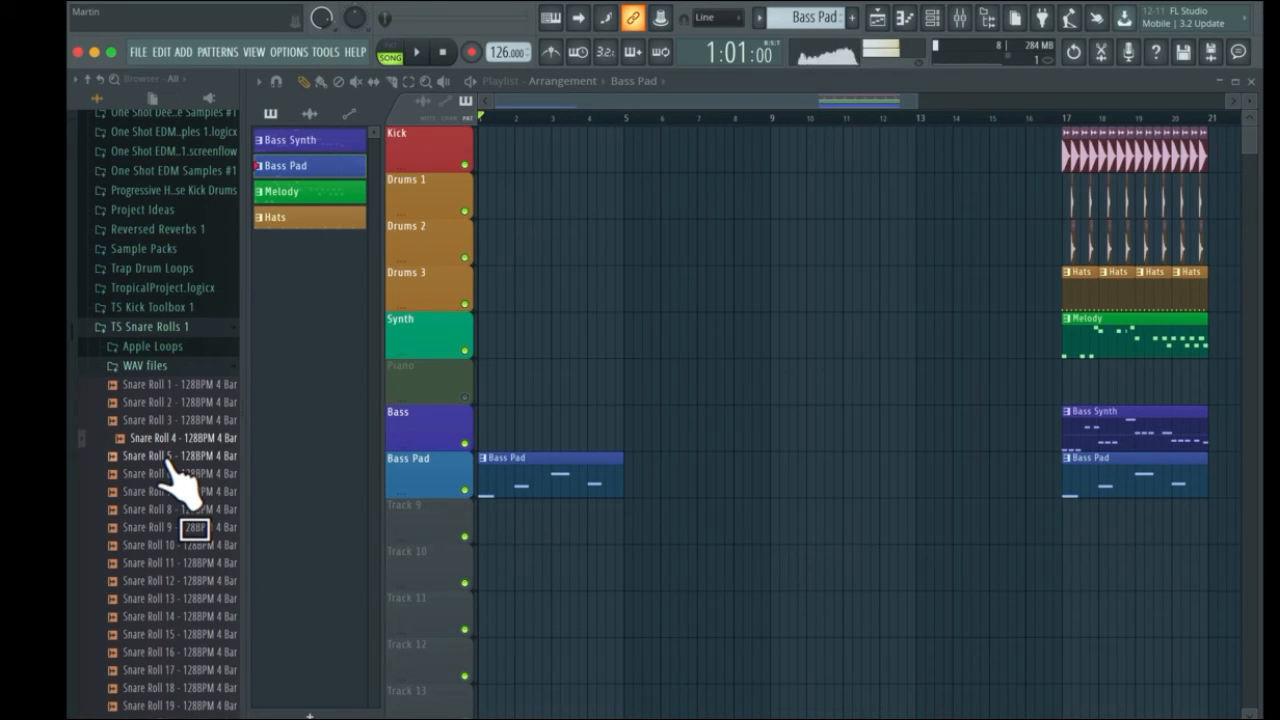
pyautogui.click(170, 457)
pyautogui.click(176, 474)
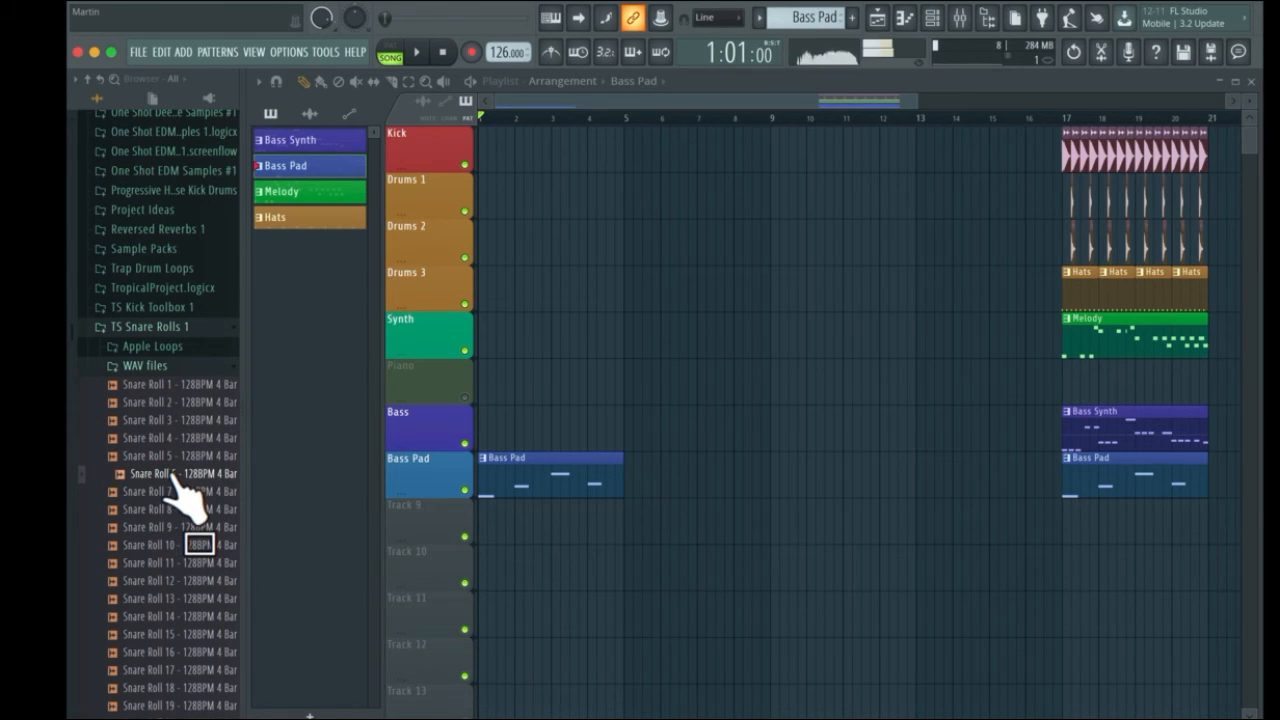
pyautogui.click(176, 492)
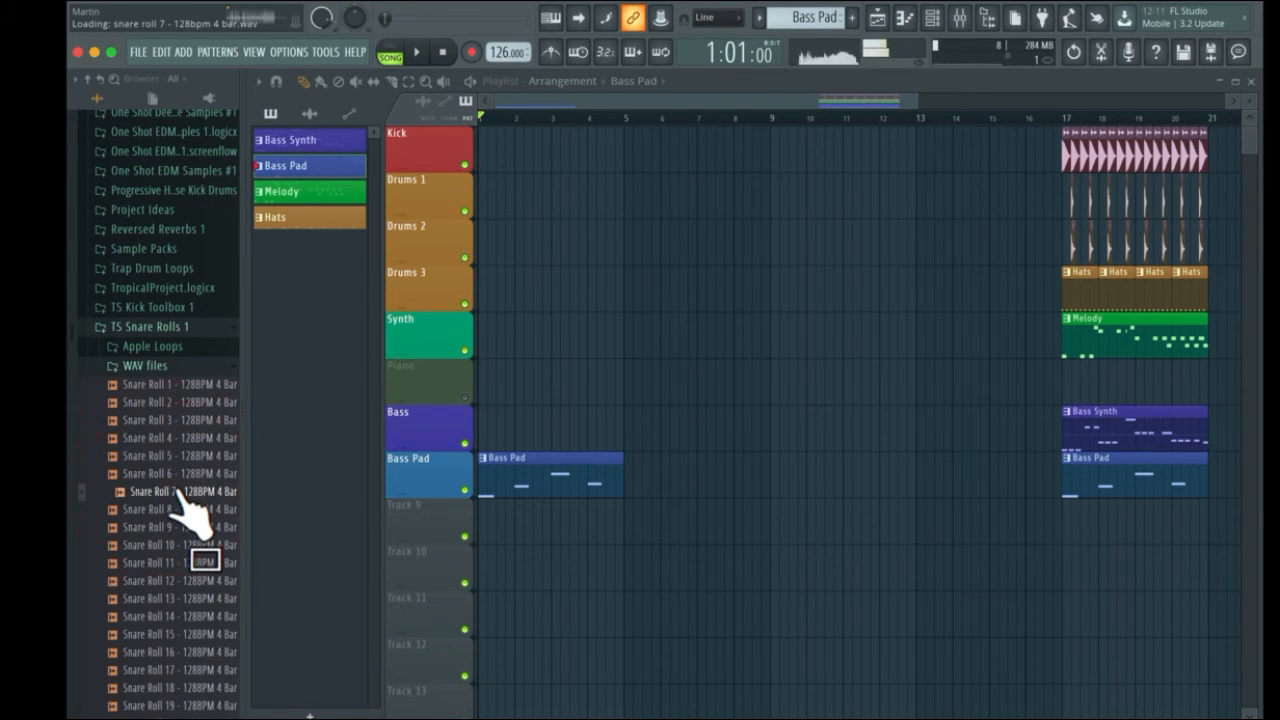
pyautogui.click(177, 478)
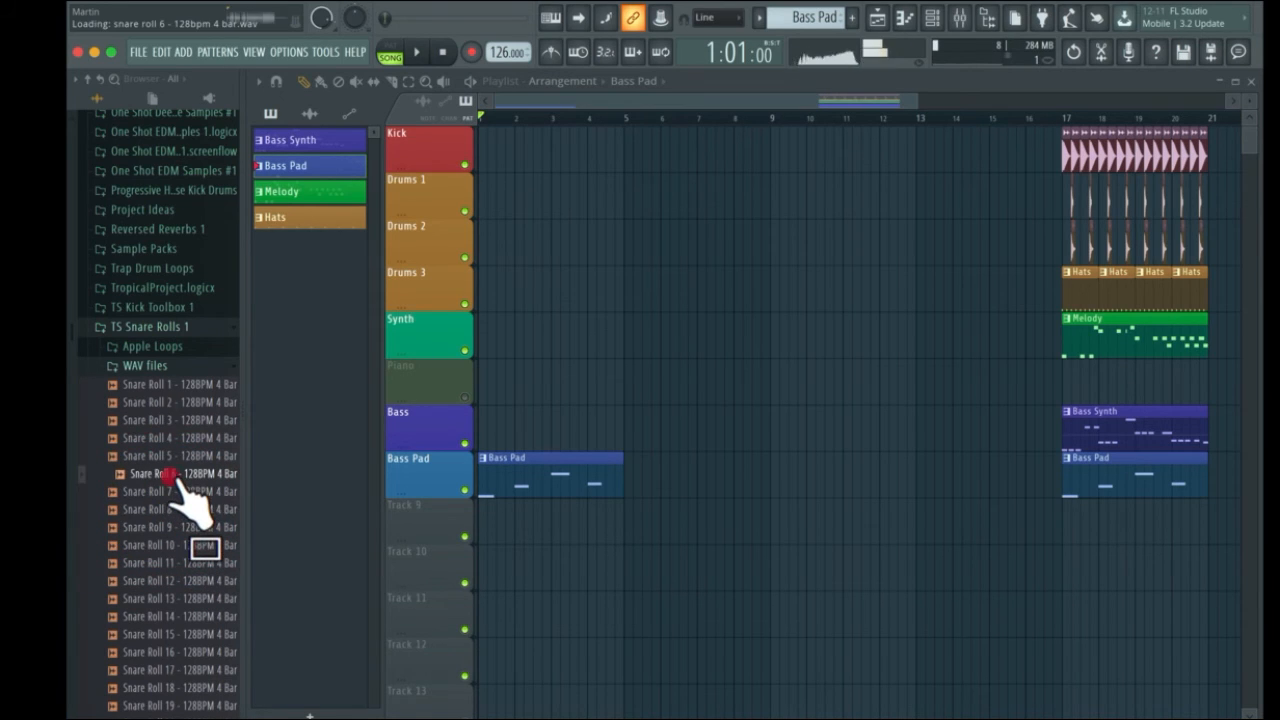
pyautogui.click(175, 460)
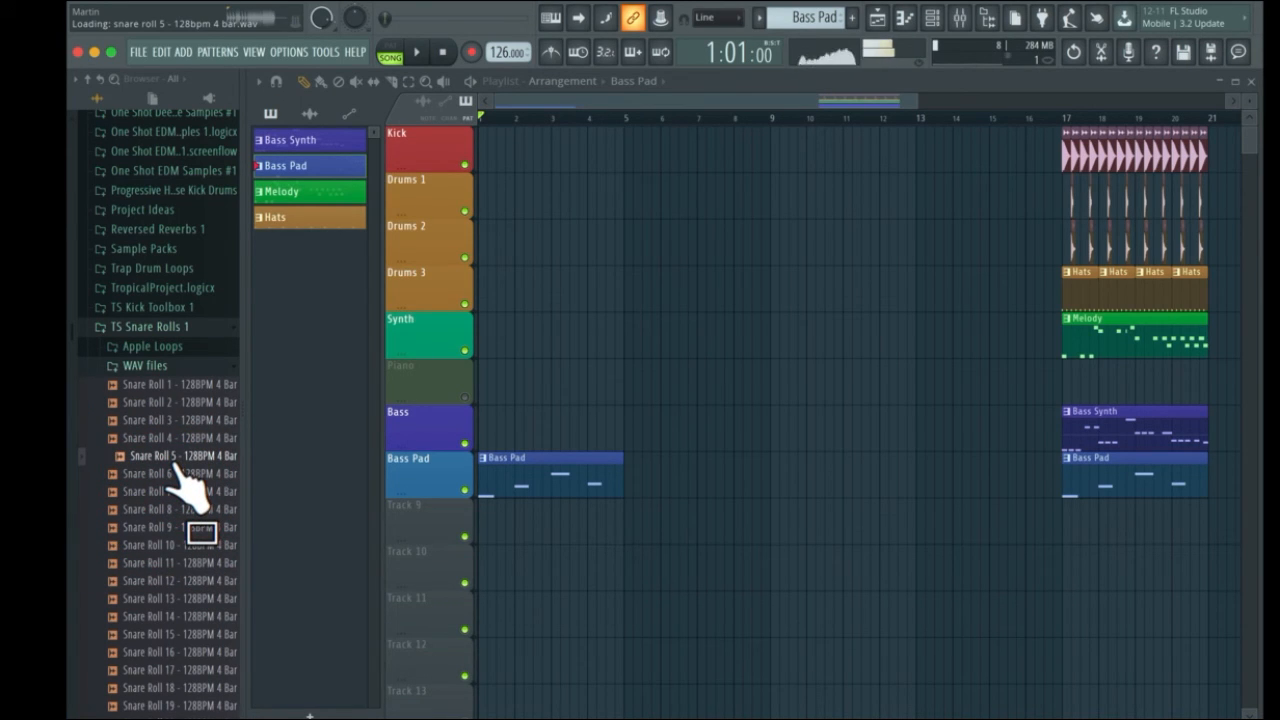
pyautogui.click(182, 440)
pyautogui.click(188, 421)
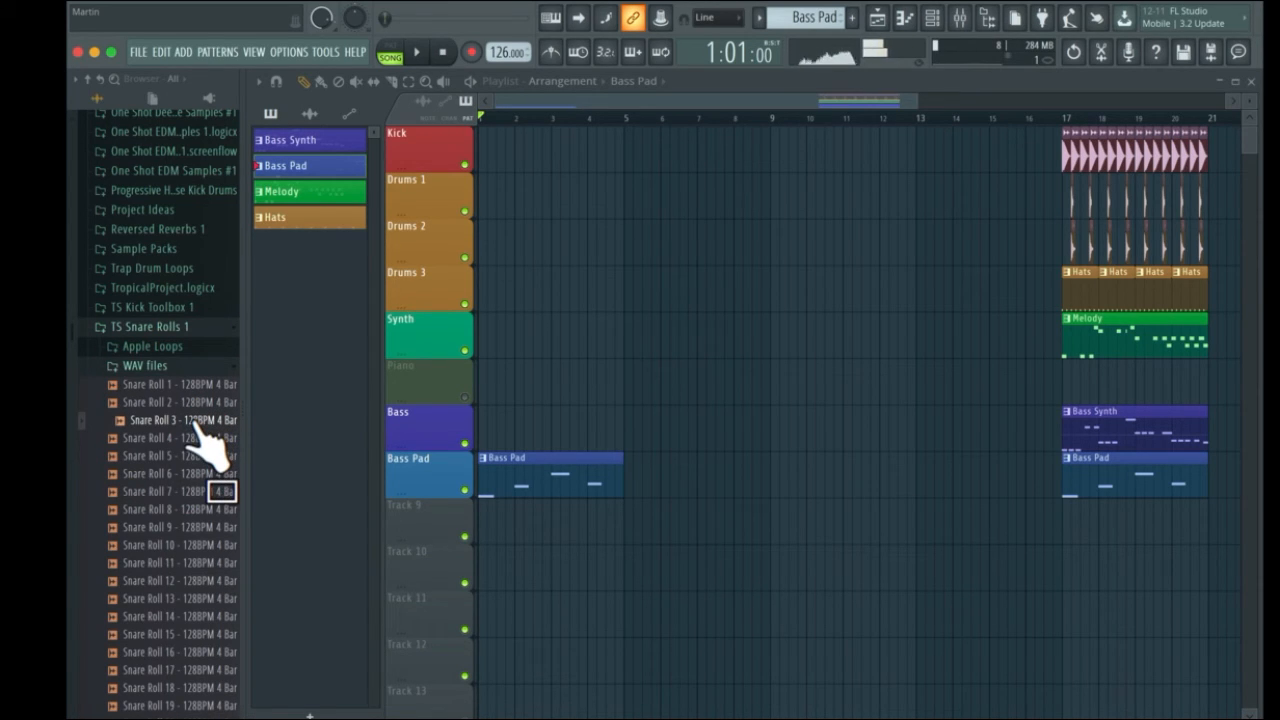
# Place the Snare Roll 3 sample on Track 9 at bar 5 and a second Bass Pad clip at bar 5
pyautogui.moveTo(198, 422)
pyautogui.mouseDown()
pyautogui.moveTo(714, 560)
pyautogui.moveTo(737, 531)
pyautogui.moveTo(860, 533)
pyautogui.moveTo(706, 531)
pyautogui.mouseUp()
pyautogui.click(443, 52)
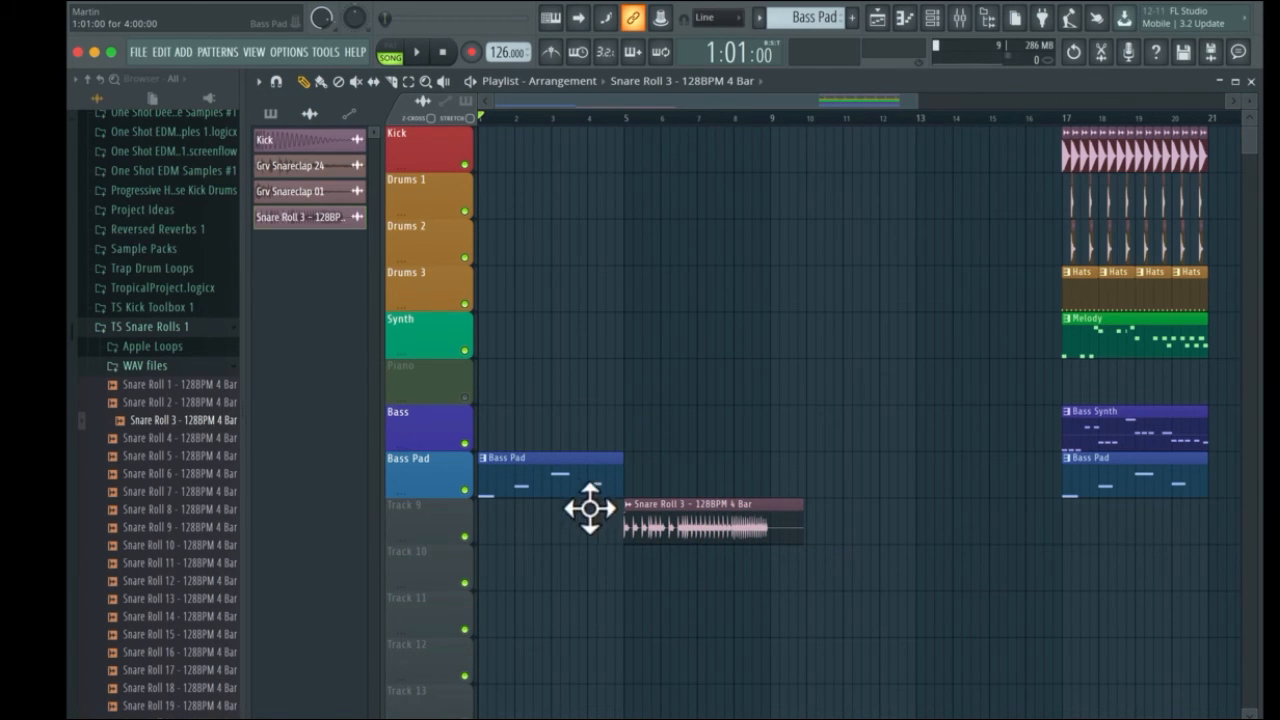
pyautogui.click(574, 466)
pyautogui.click(632, 472)
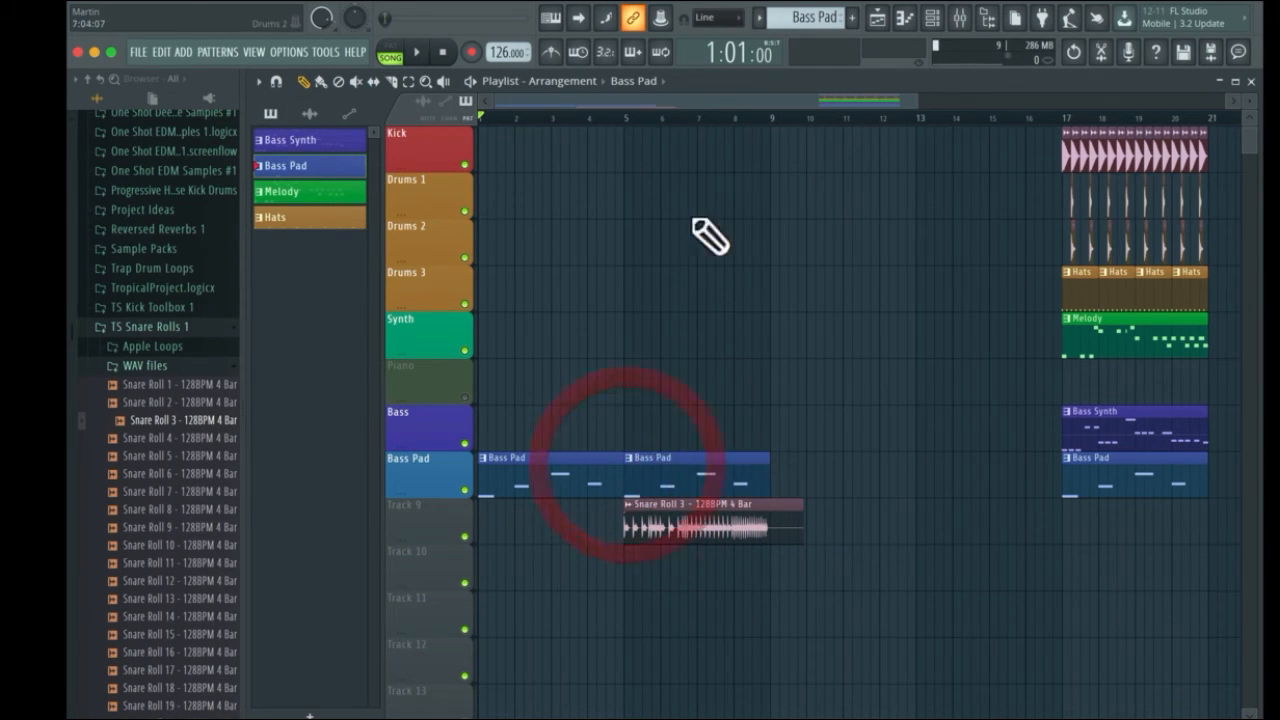
# Play back the Bass Pad and Snare Roll 3 build-up from bar 5
pyautogui.click(622, 117)
pyautogui.click(418, 55)
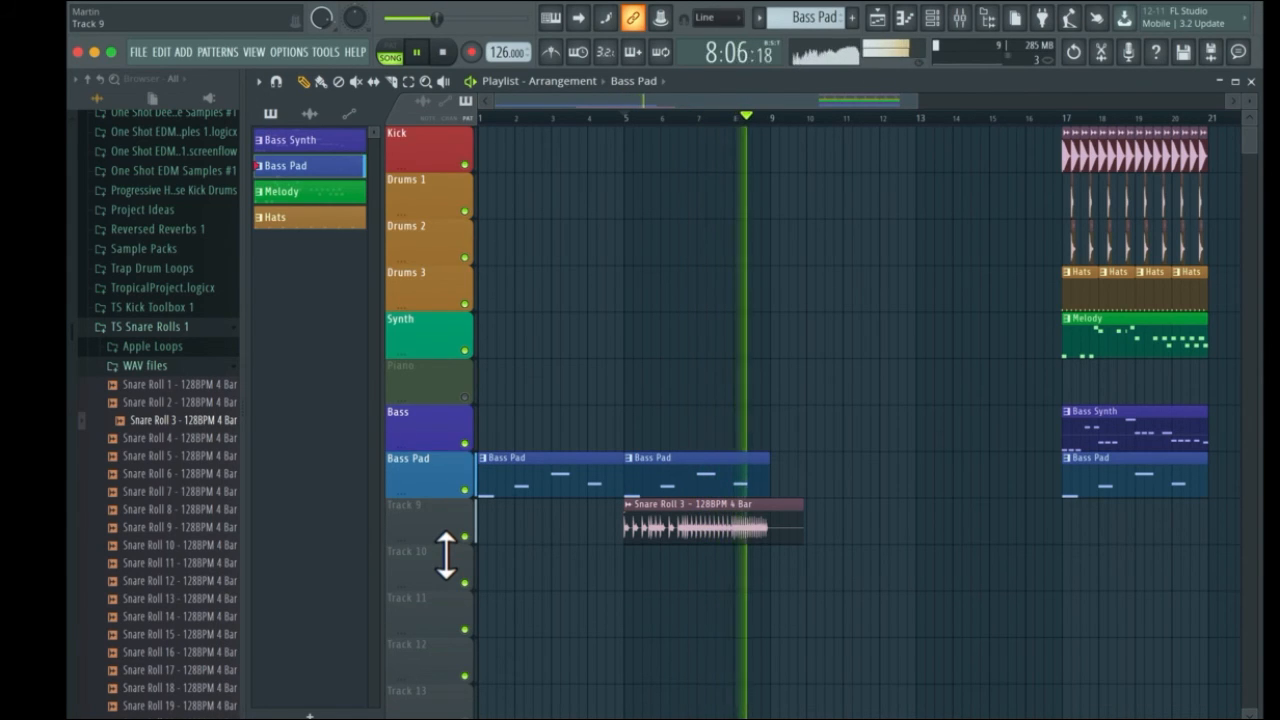
pyautogui.press('space')
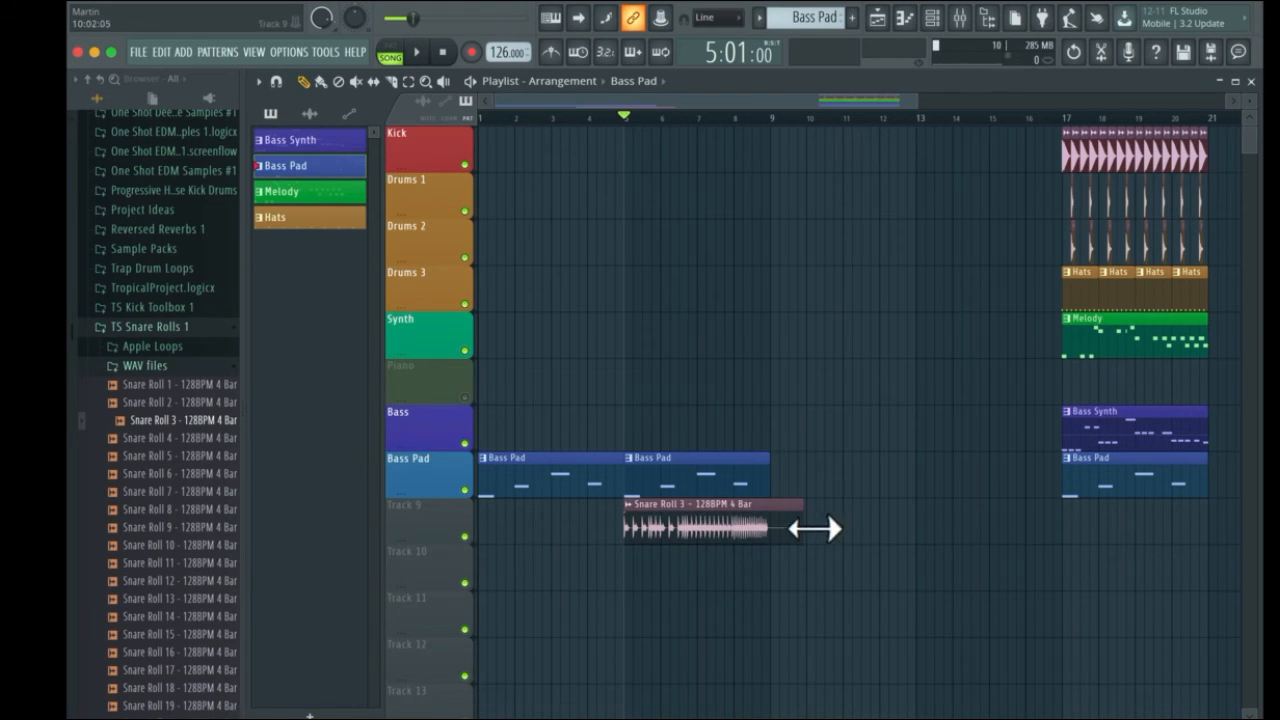
# Fit the Snare Roll 3 clip at bar 5 to the project tempo, entering 128 BPM as its tempo, and play it back
pyautogui.doubleClick(768, 532)
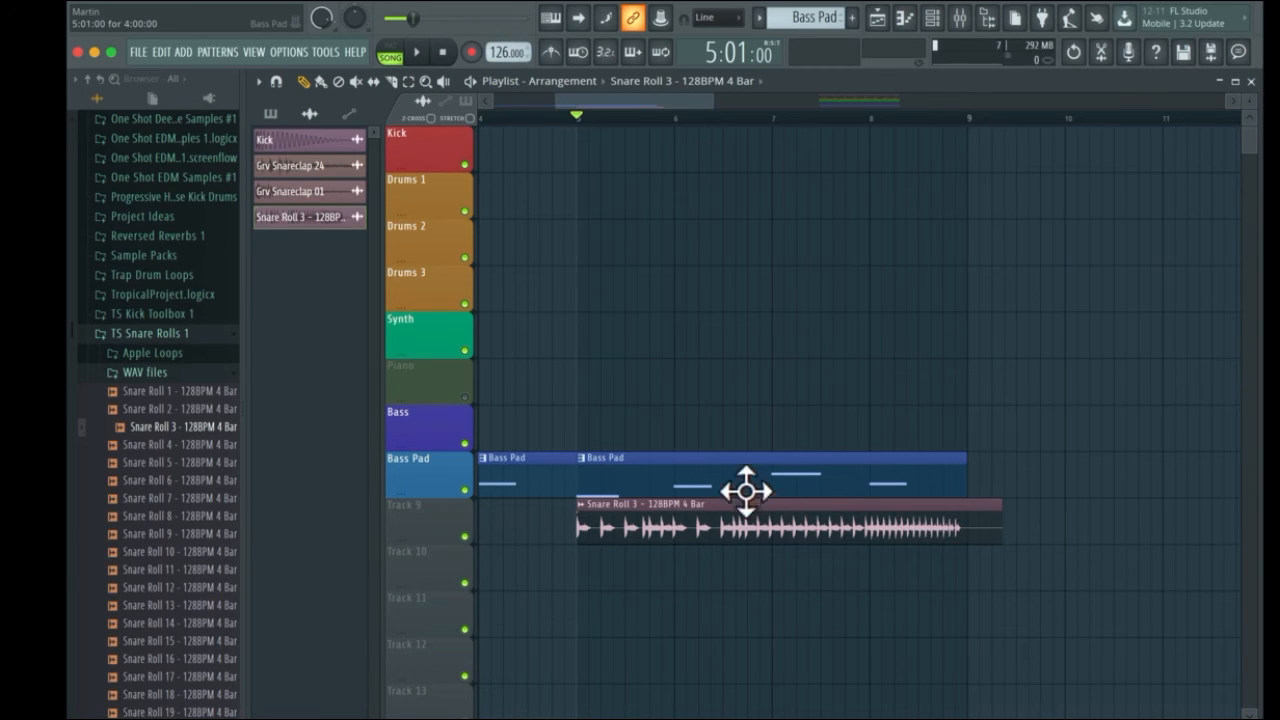
pyautogui.rightClick(690, 528)
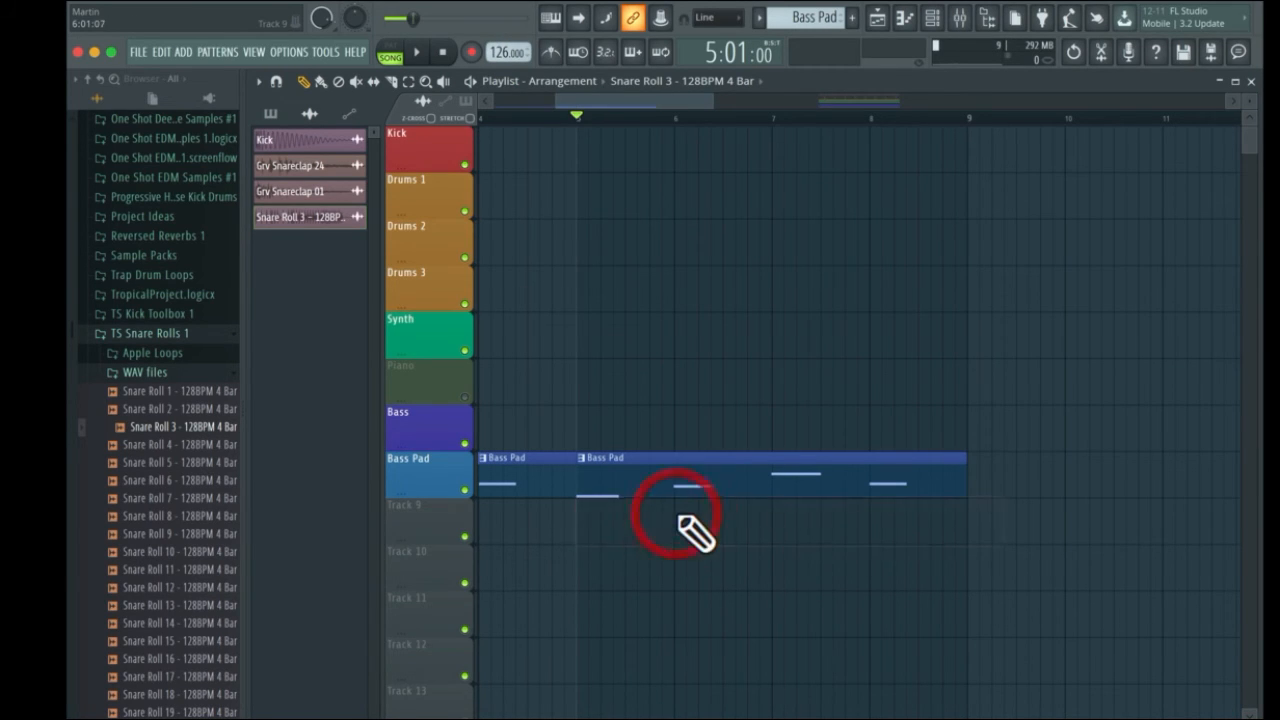
pyautogui.click(593, 532)
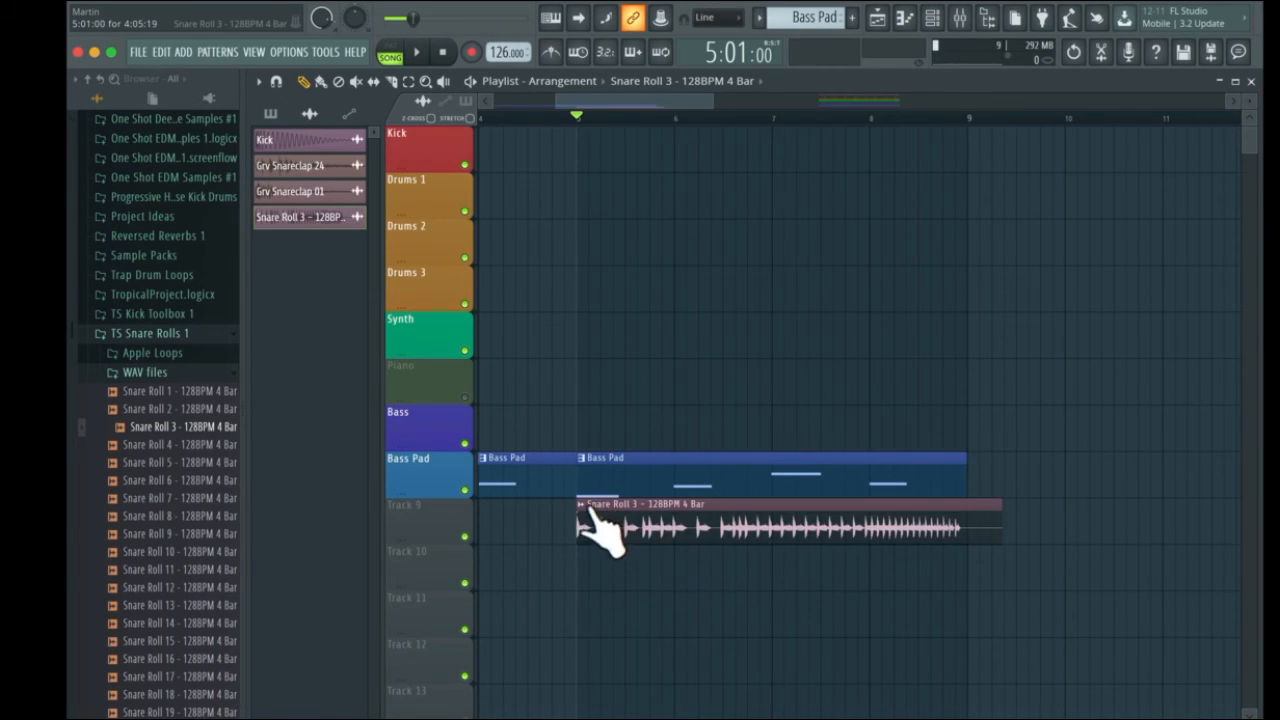
pyautogui.click(584, 508)
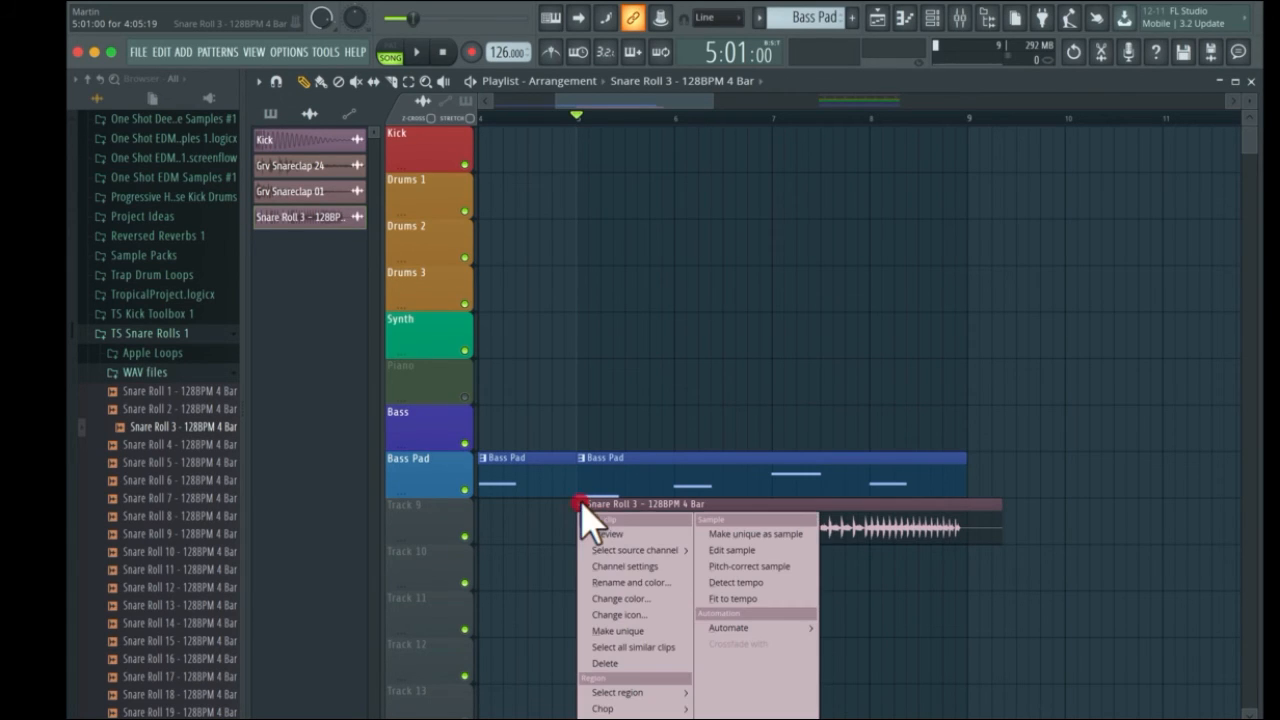
pyautogui.click(775, 584)
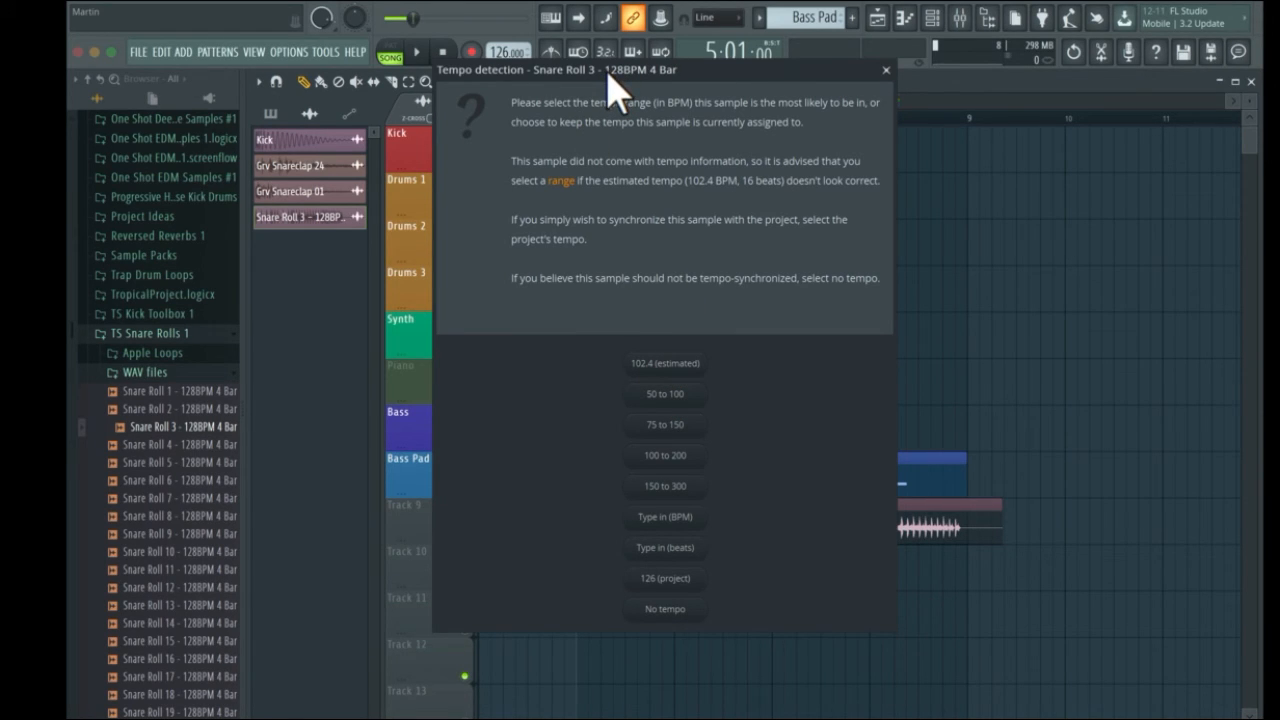
pyautogui.click(652, 517)
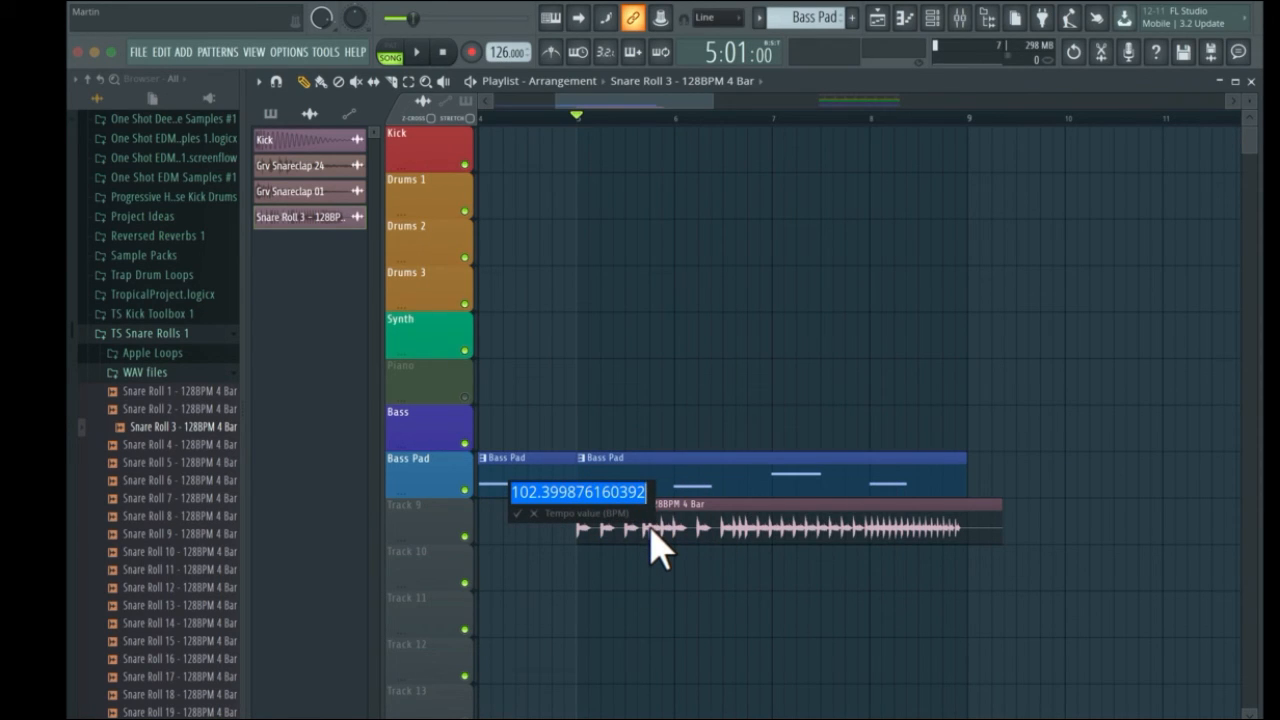
pyautogui.write('128')
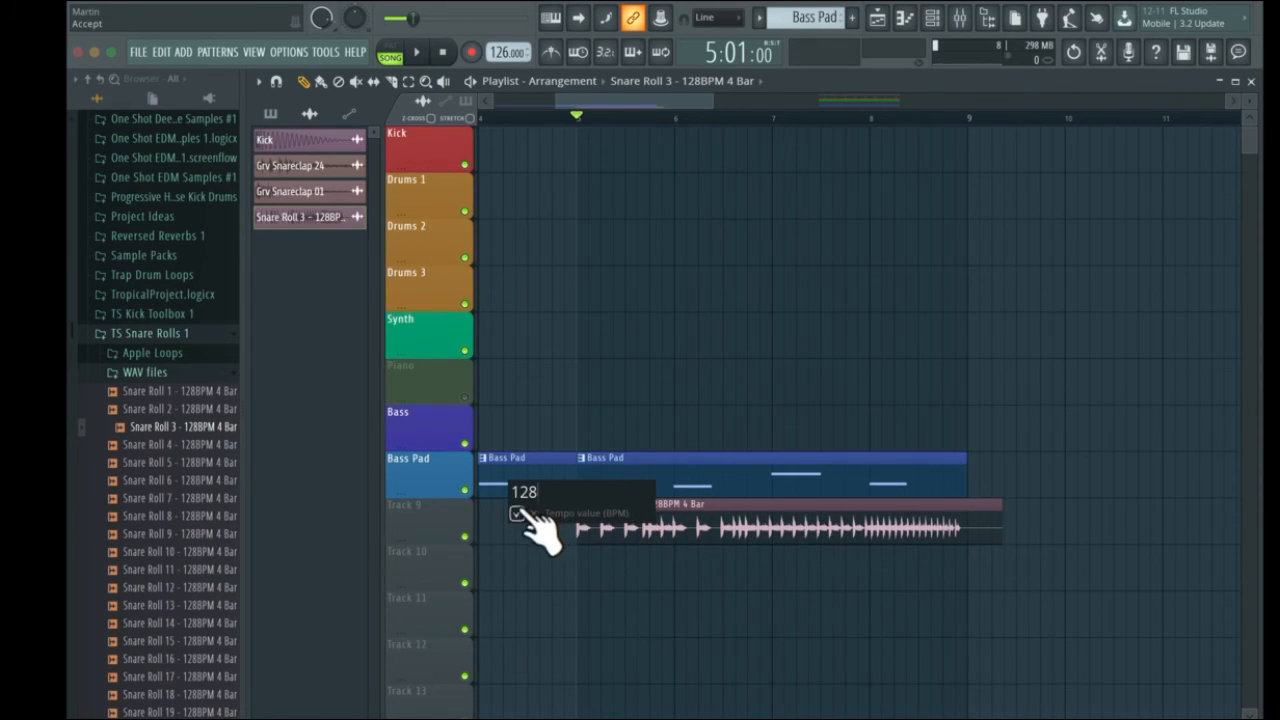
pyautogui.click(517, 514)
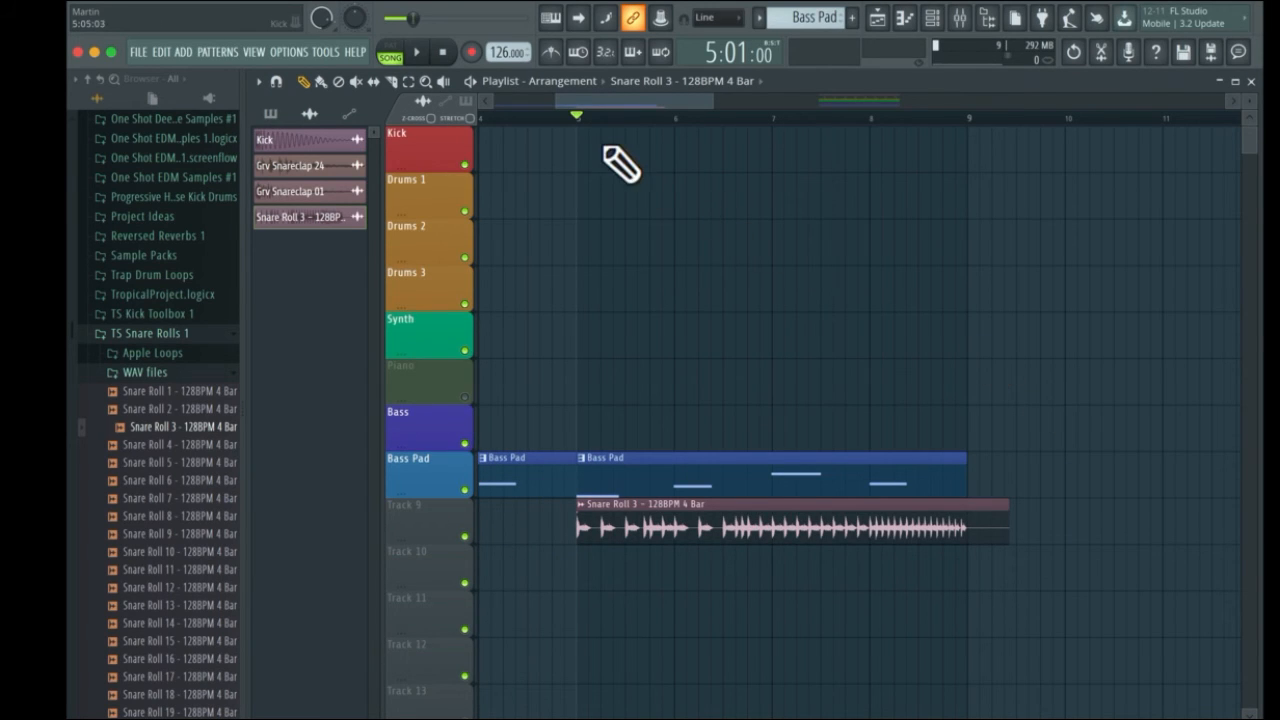
pyautogui.press('space')
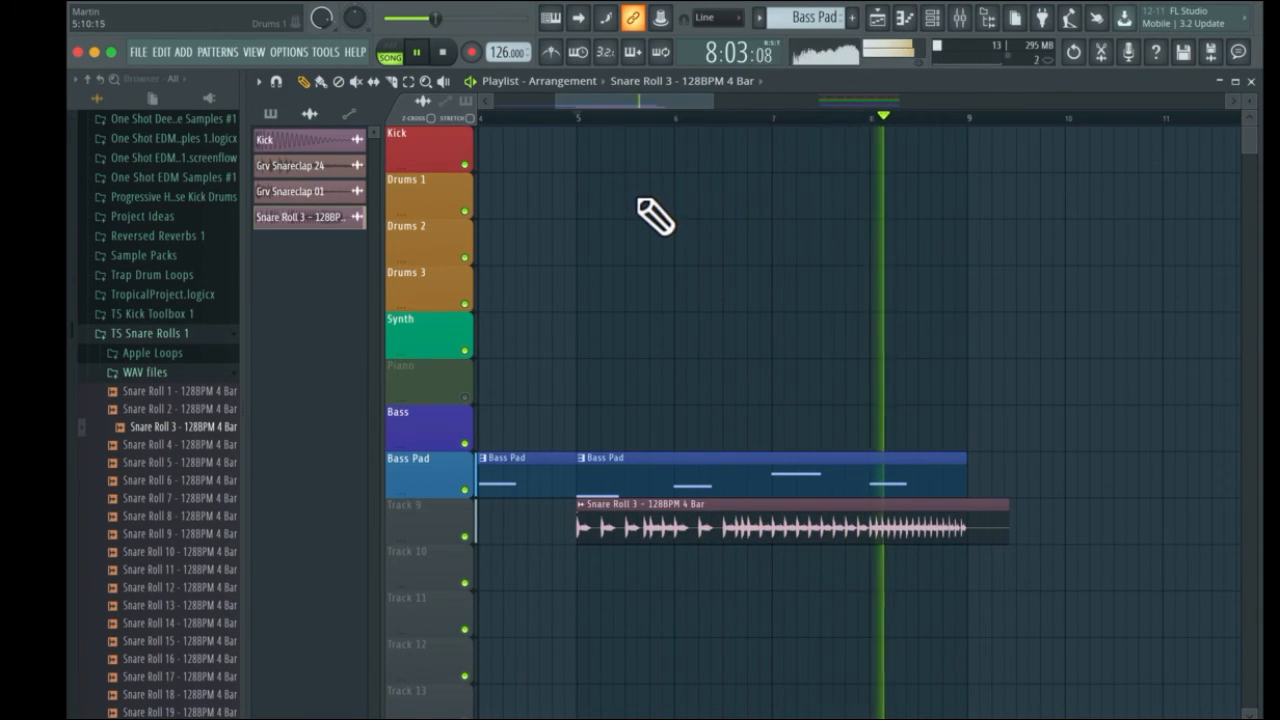
pyautogui.press('space')
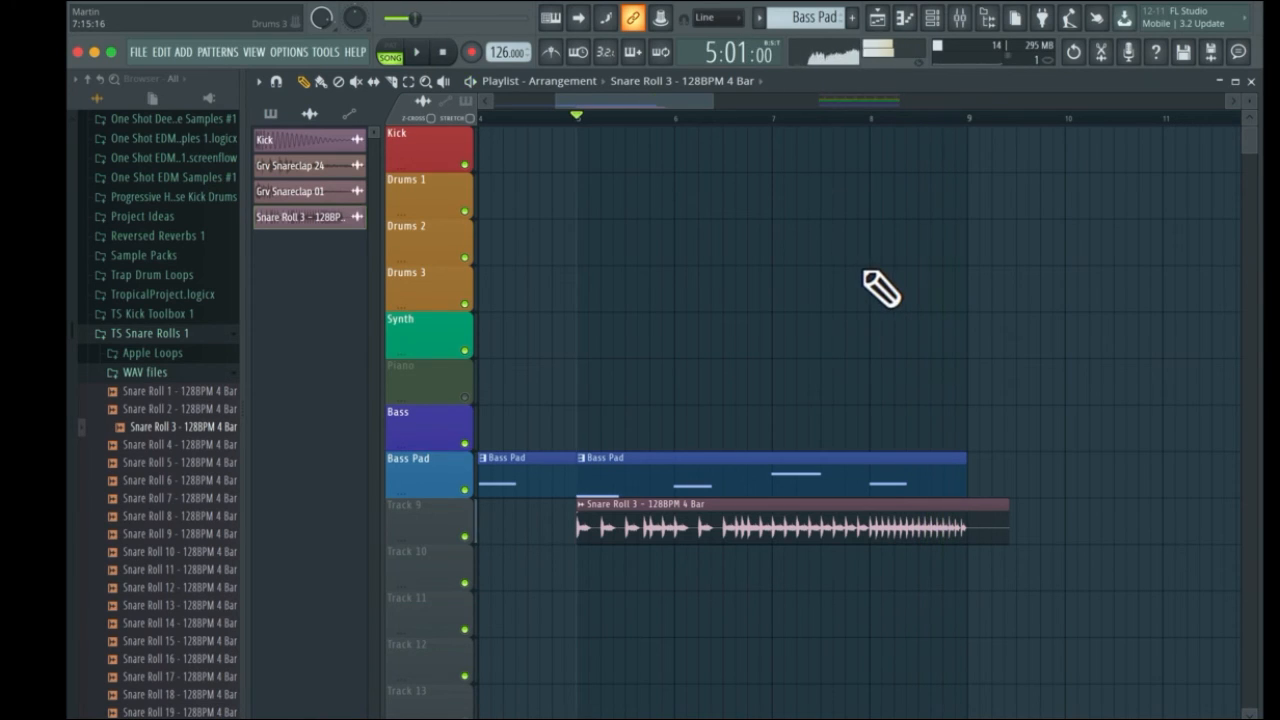
# Route the Snare Roll 3 channel to mixer insert 17 and lower its level to about -9.7 dB while playing the build-up
pyautogui.click(959, 17)
pyautogui.moveTo(718, 350); pyautogui.dragTo(681, 456)
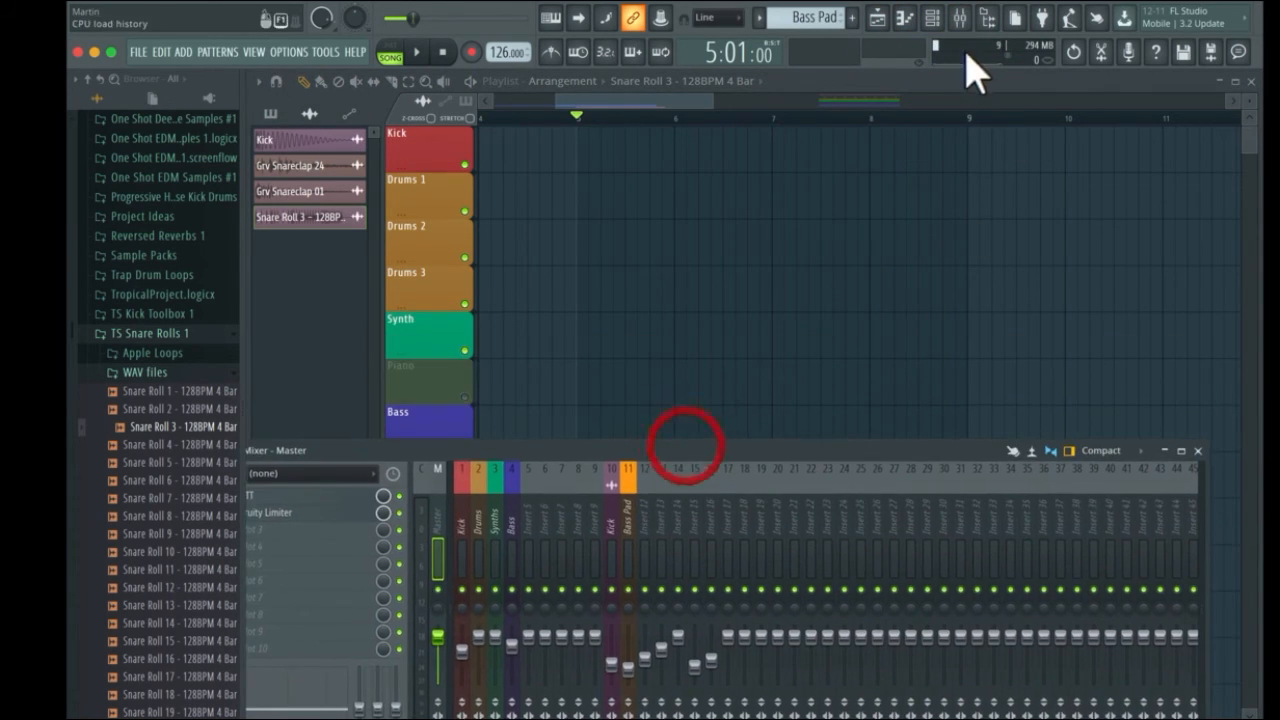
pyautogui.click(932, 18)
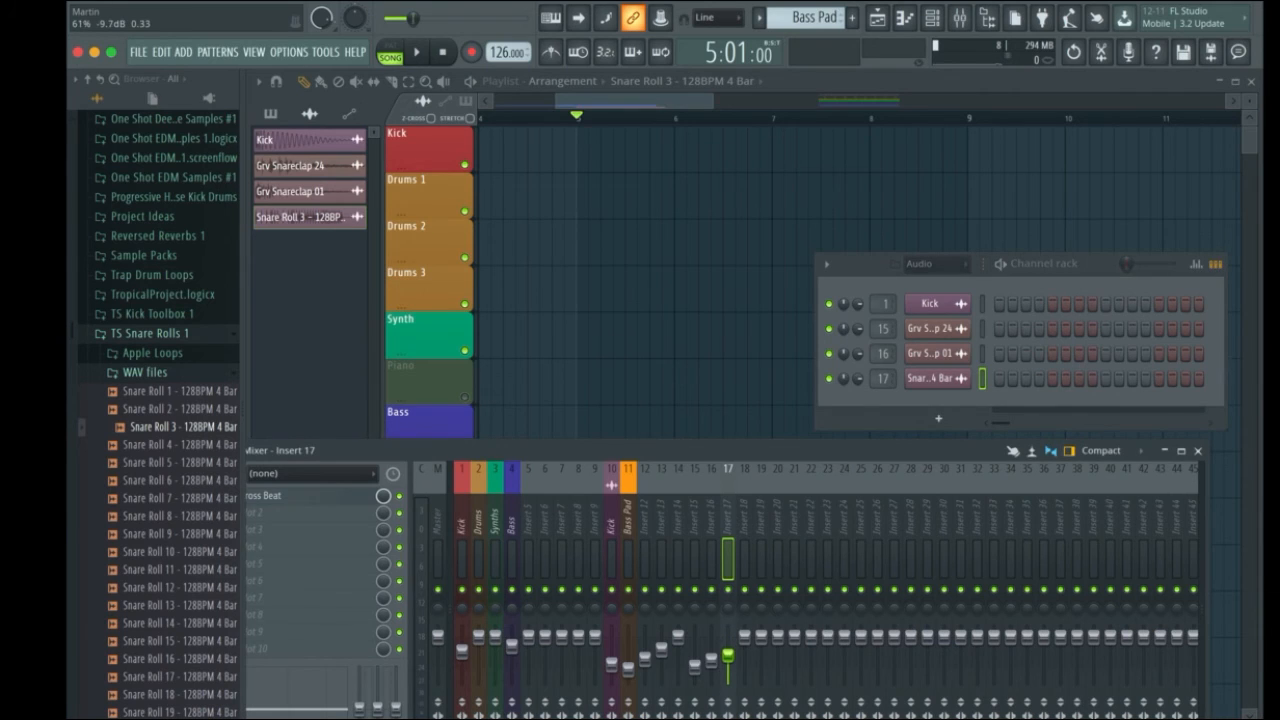
pyautogui.press('space')
pyautogui.moveTo(729, 658); pyautogui.dragTo(729, 657)
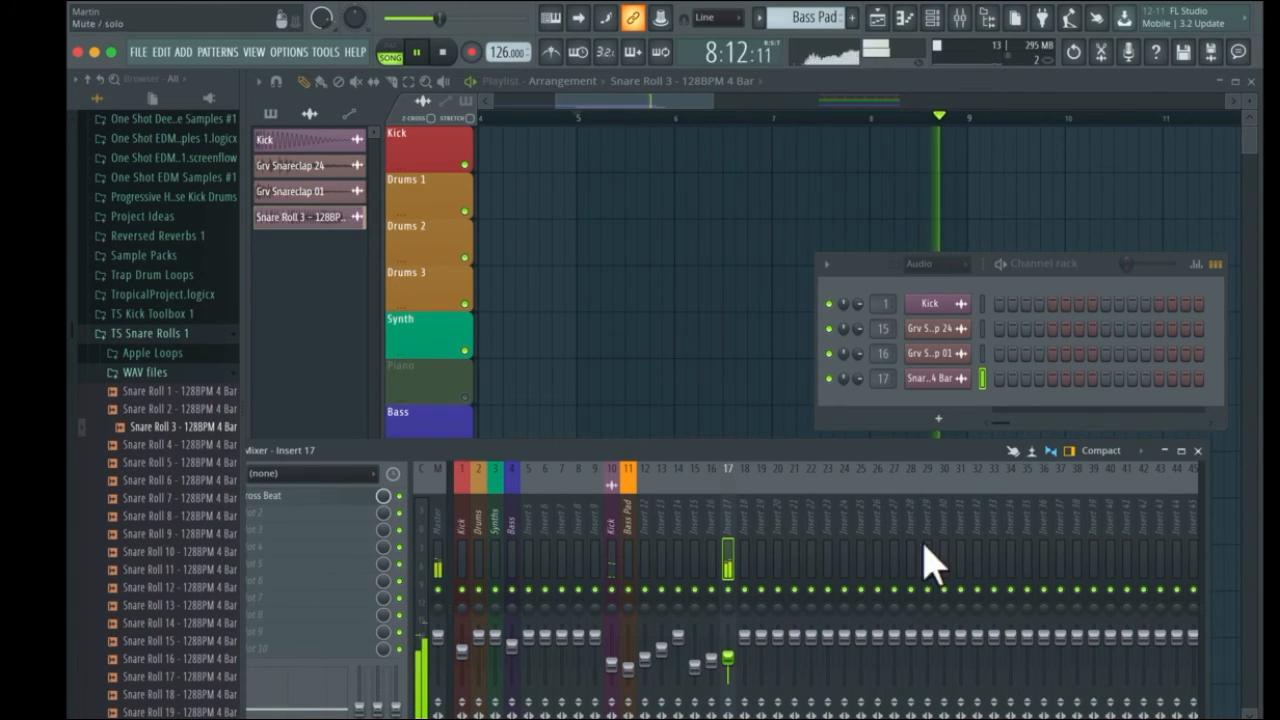
pyautogui.press('space')
pyautogui.click(1197, 452)
# Replay the build-up from bar 5 to check the snare roll level, and close the Channel rack
pyautogui.press('space')
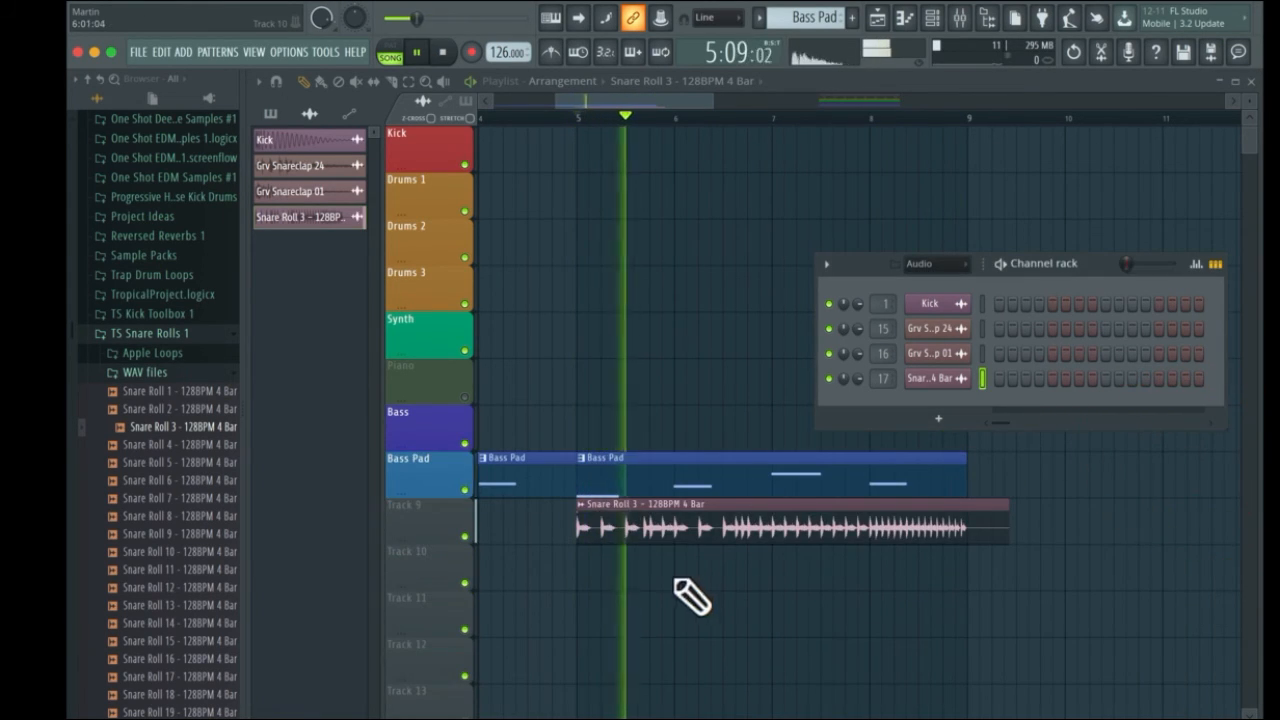
pyautogui.moveTo(864, 264); pyautogui.dragTo(816, 266)
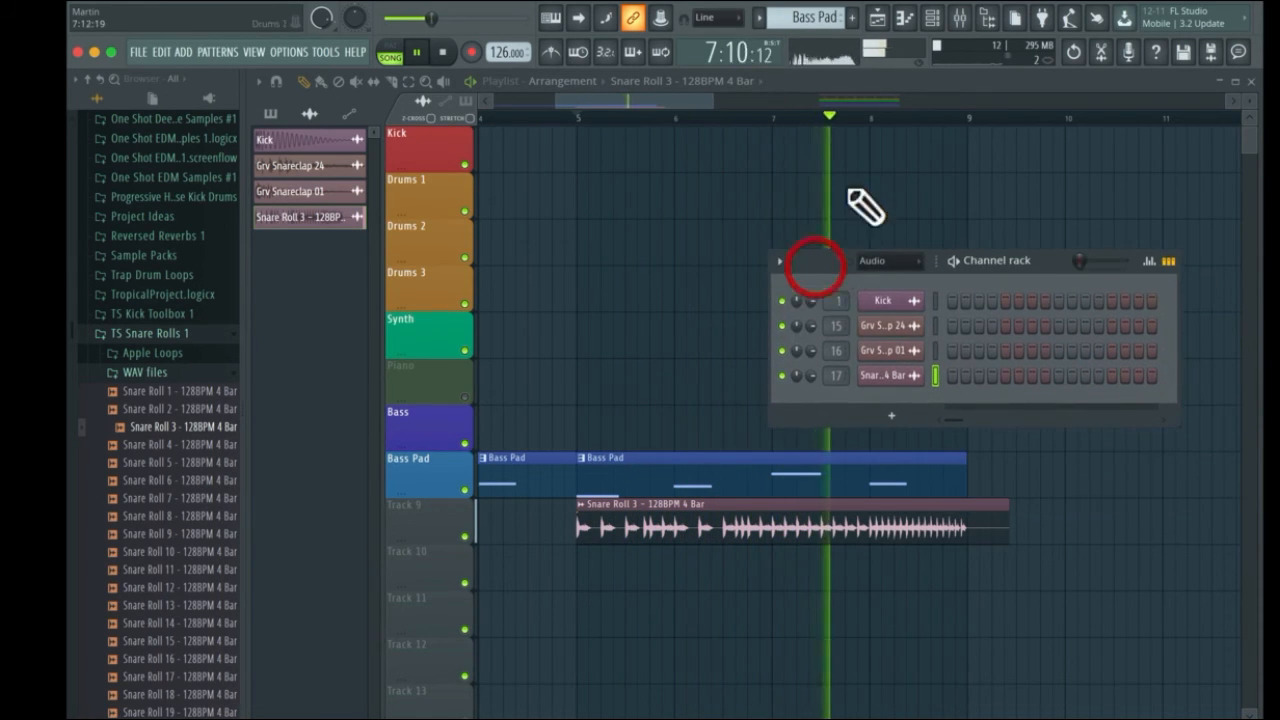
pyautogui.press('space')
pyautogui.click(935, 22)
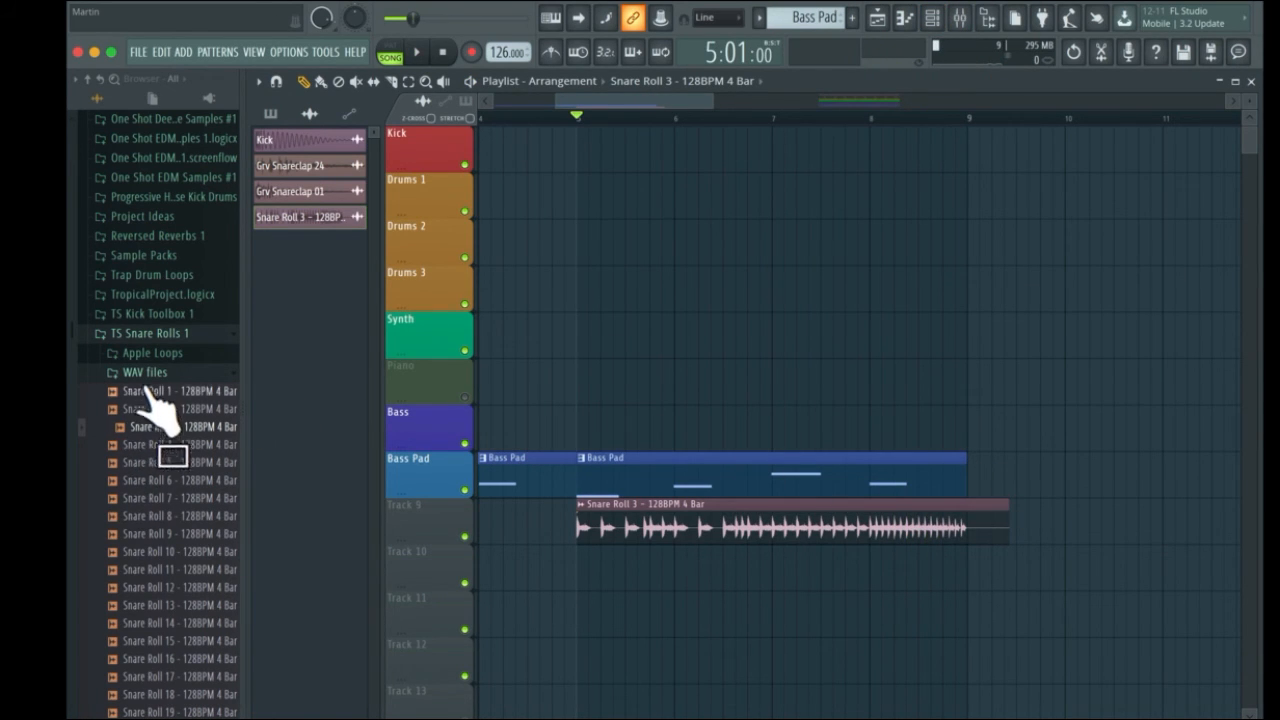
# Open the Up & Downlifters 1 sample folder and audition several uplifters, including Uplifter 4, Uplifter 7 and Uplifter 1
pyautogui.click(150, 372)
pyautogui.click(200, 413)
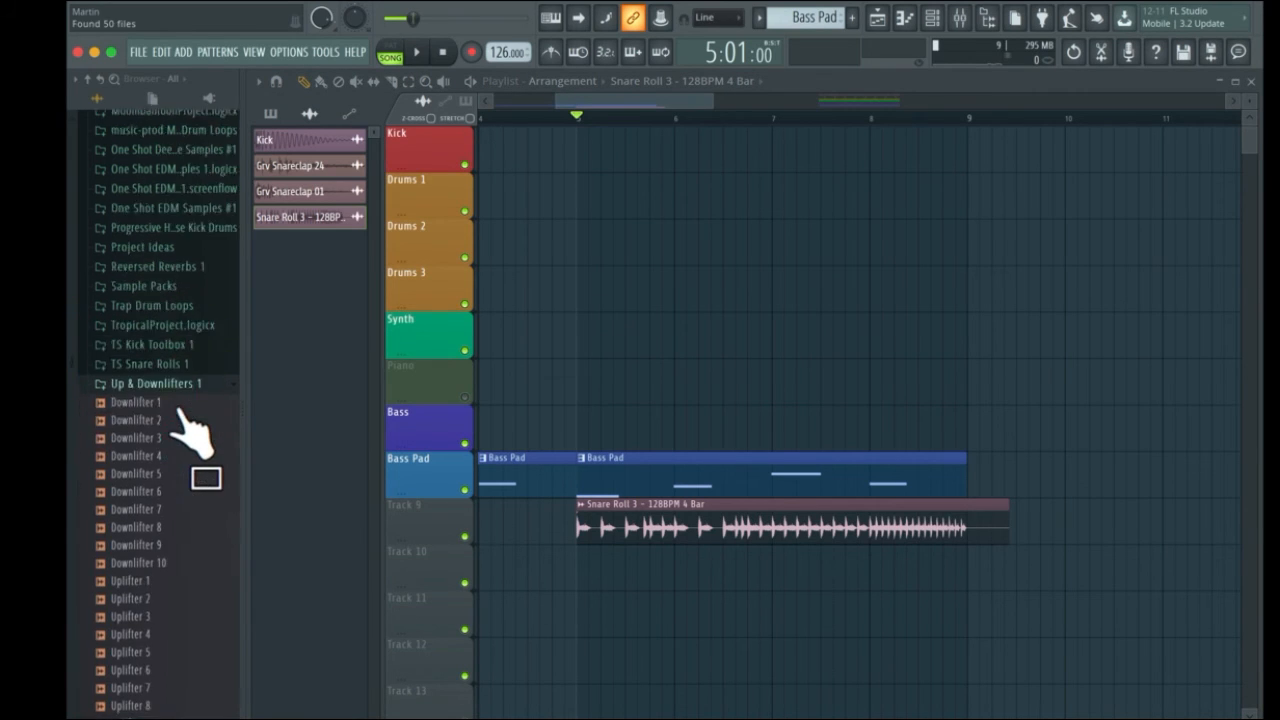
pyautogui.scroll(-5, 170, 480)
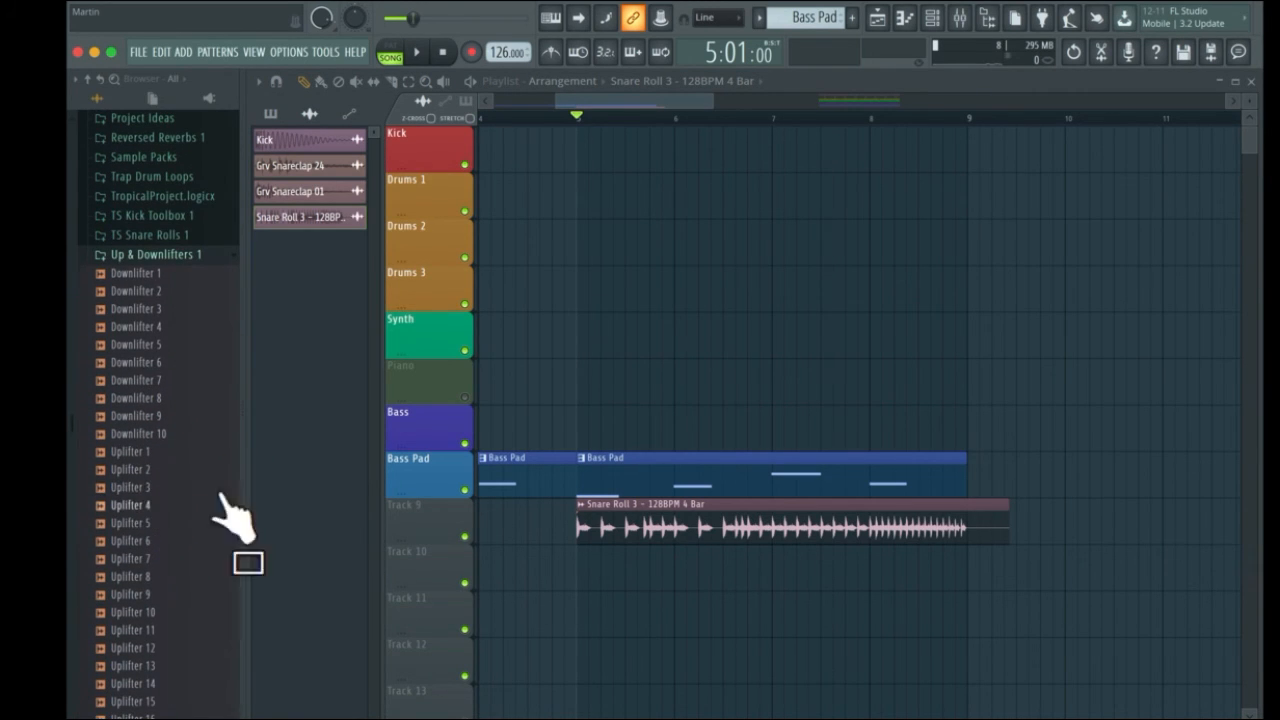
pyautogui.moveTo(140, 505); pyautogui.dragTo(152, 522)
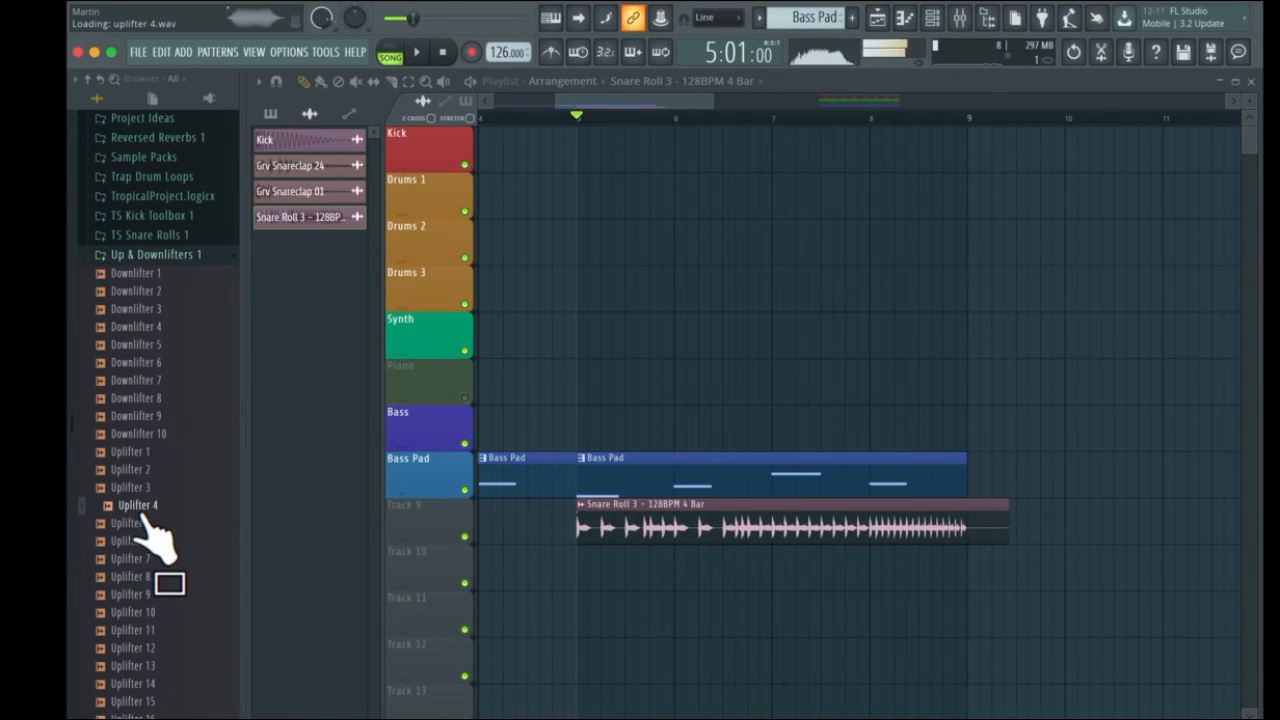
pyautogui.moveTo(148, 521); pyautogui.dragTo(150, 580)
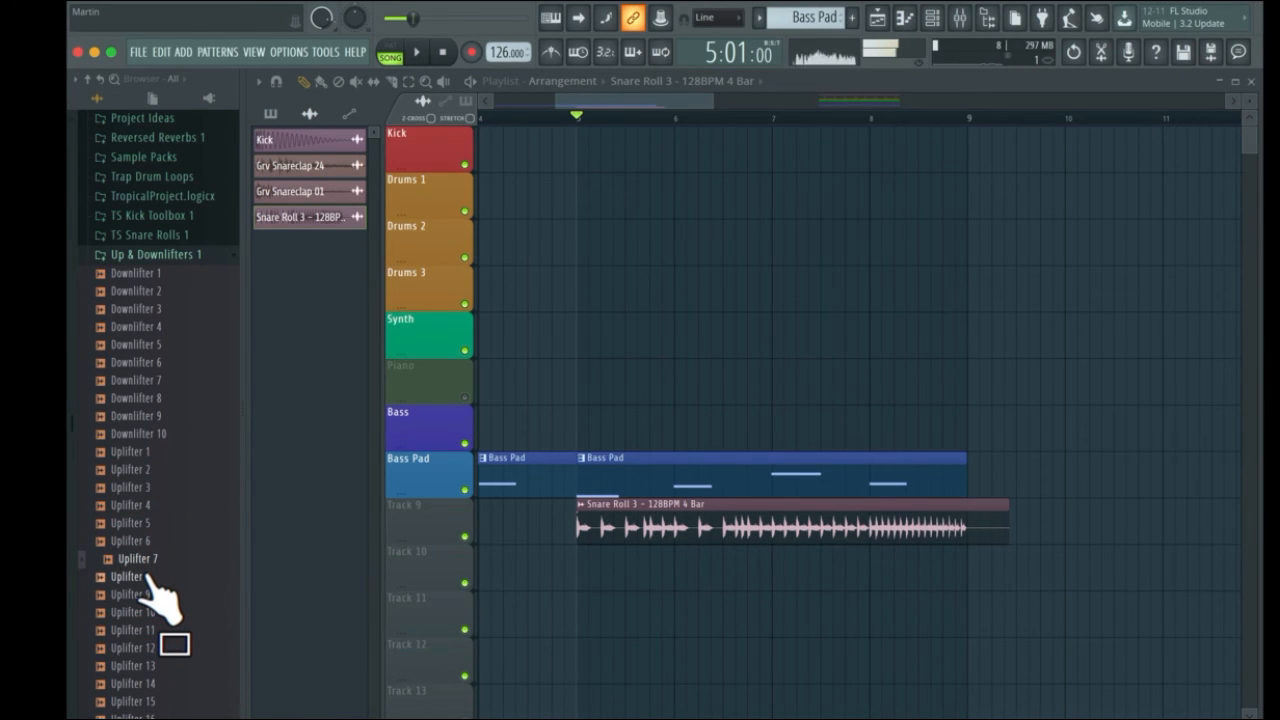
pyautogui.click(147, 457)
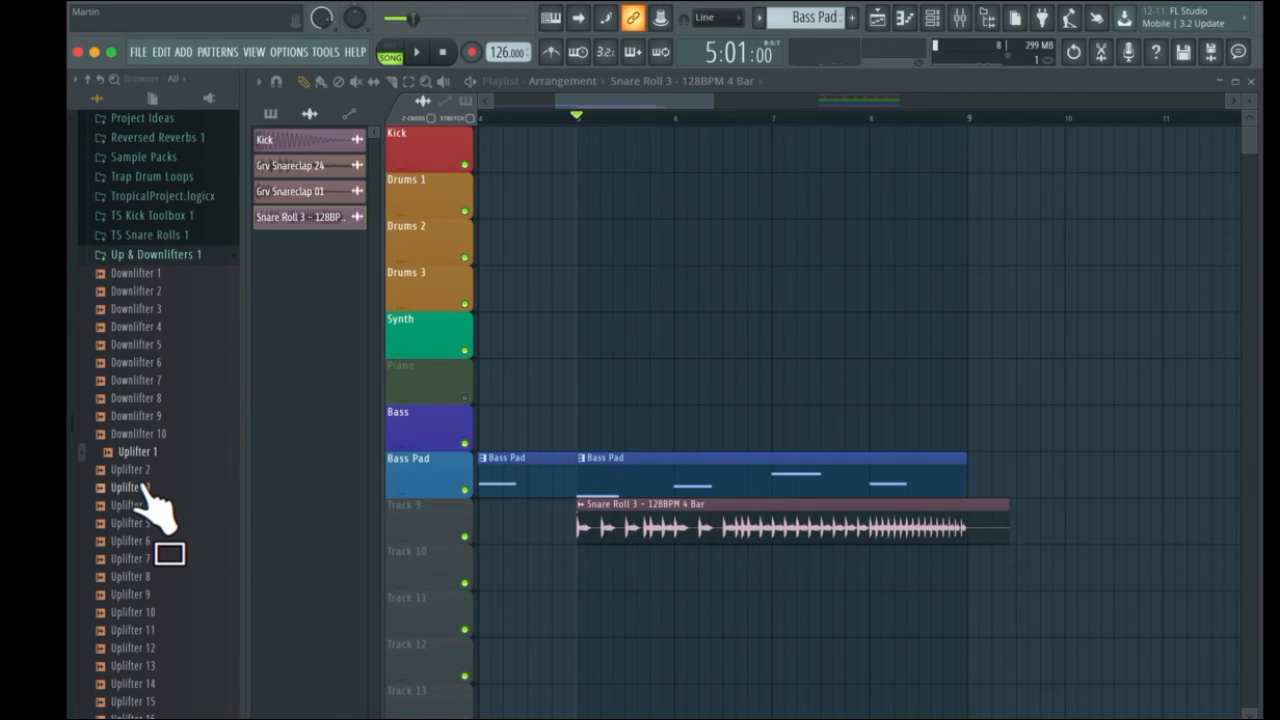
# Place the Uplifter 1 sample on Track 10 and shift it earlier so its peak lands at bar 9
pyautogui.moveTo(140, 456); pyautogui.dragTo(728, 563)
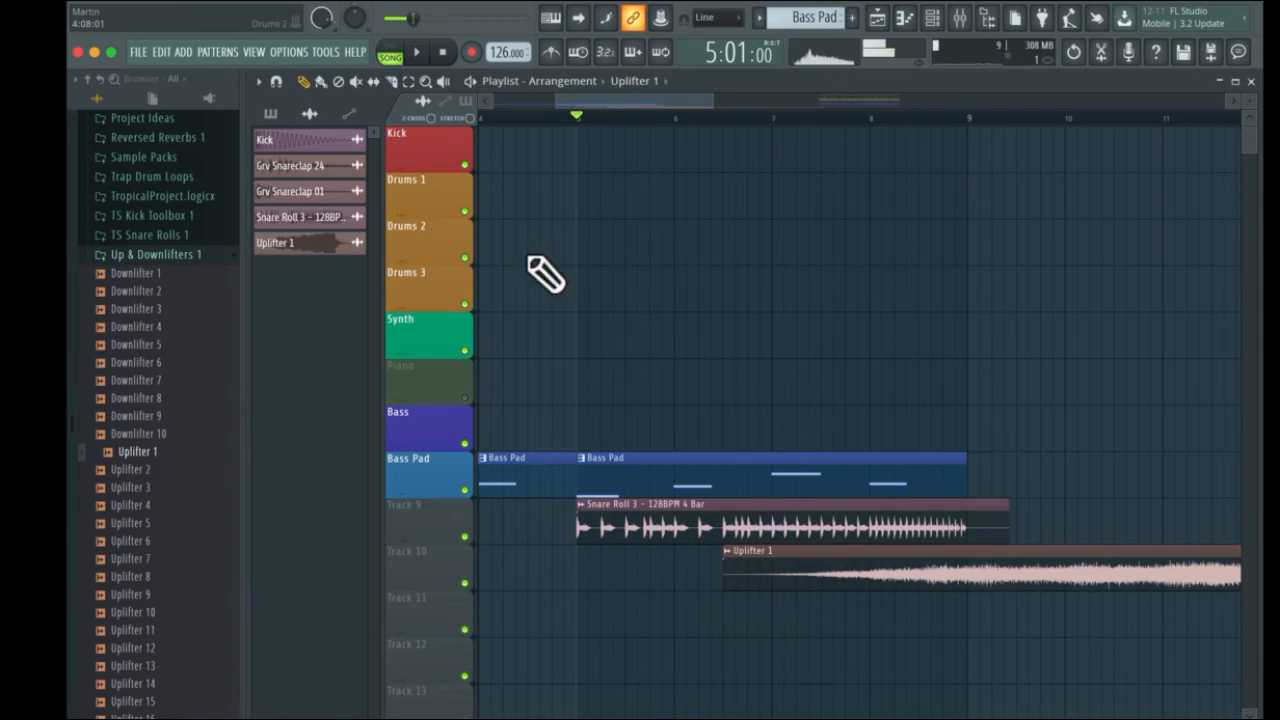
pyautogui.click(443, 52)
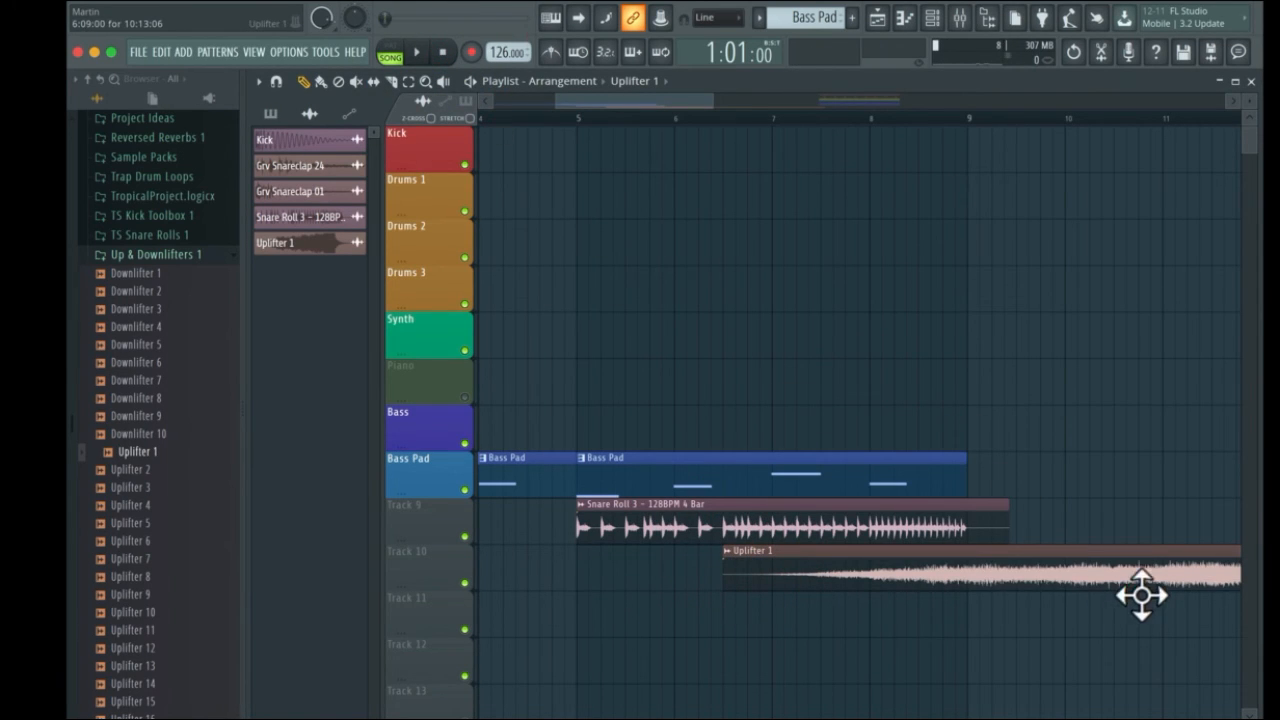
pyautogui.moveTo(1140, 591); pyautogui.dragTo(753, 589)
pyautogui.moveTo(918, 600); pyautogui.dragTo(857, 560)
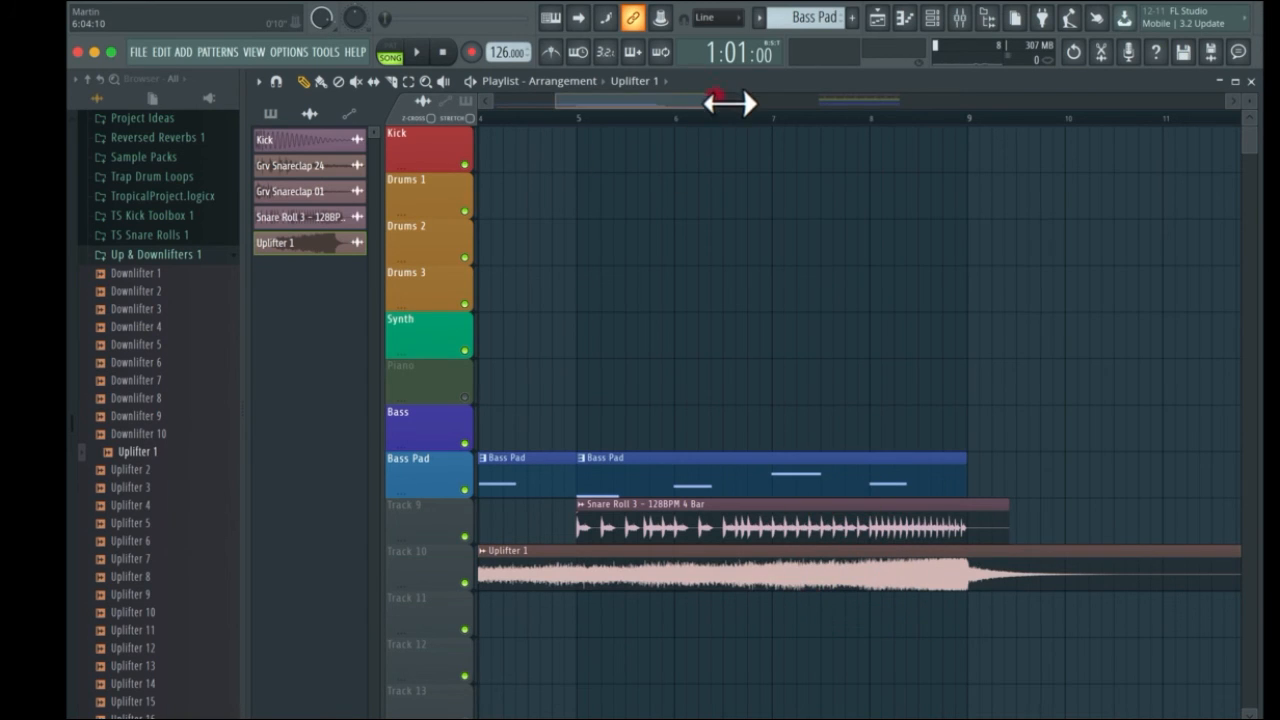
pyautogui.moveTo(730, 102); pyautogui.dragTo(855, 106)
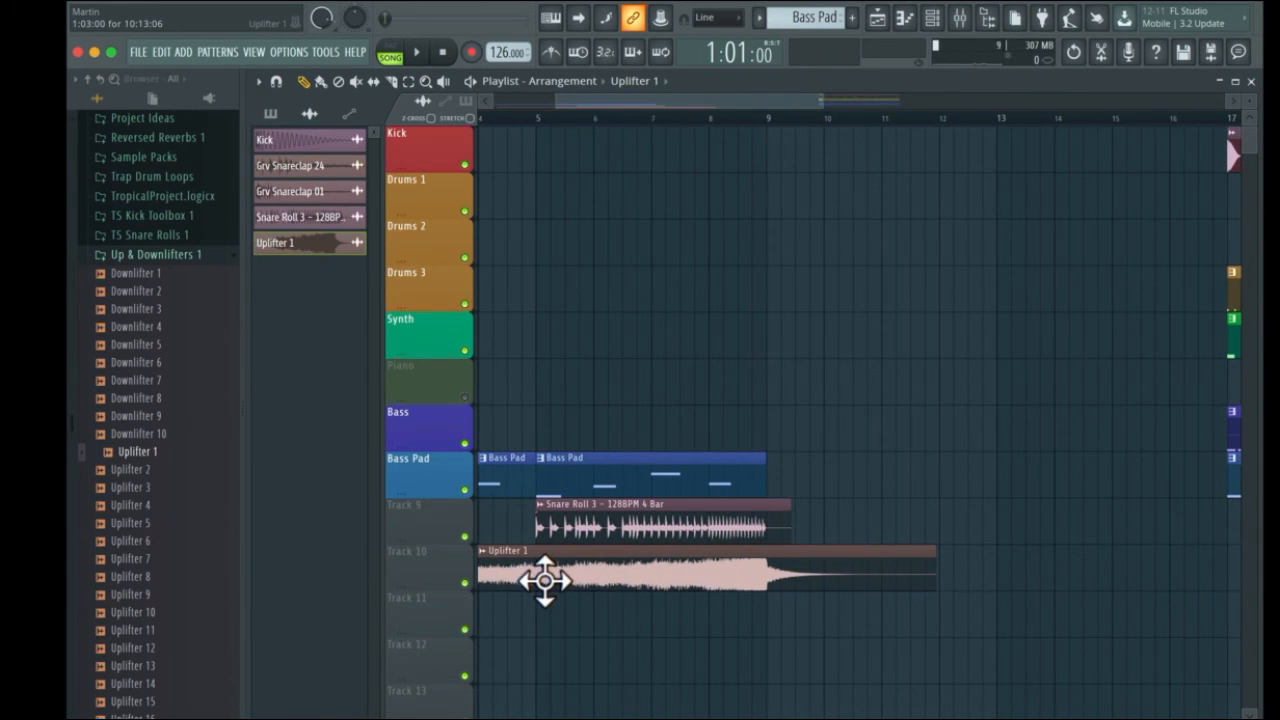
# Route the Uplifter 1 channel to mixer insert 18, lower its level, and move the mixer and Channel rack clear of the clips
pyautogui.click(959, 18)
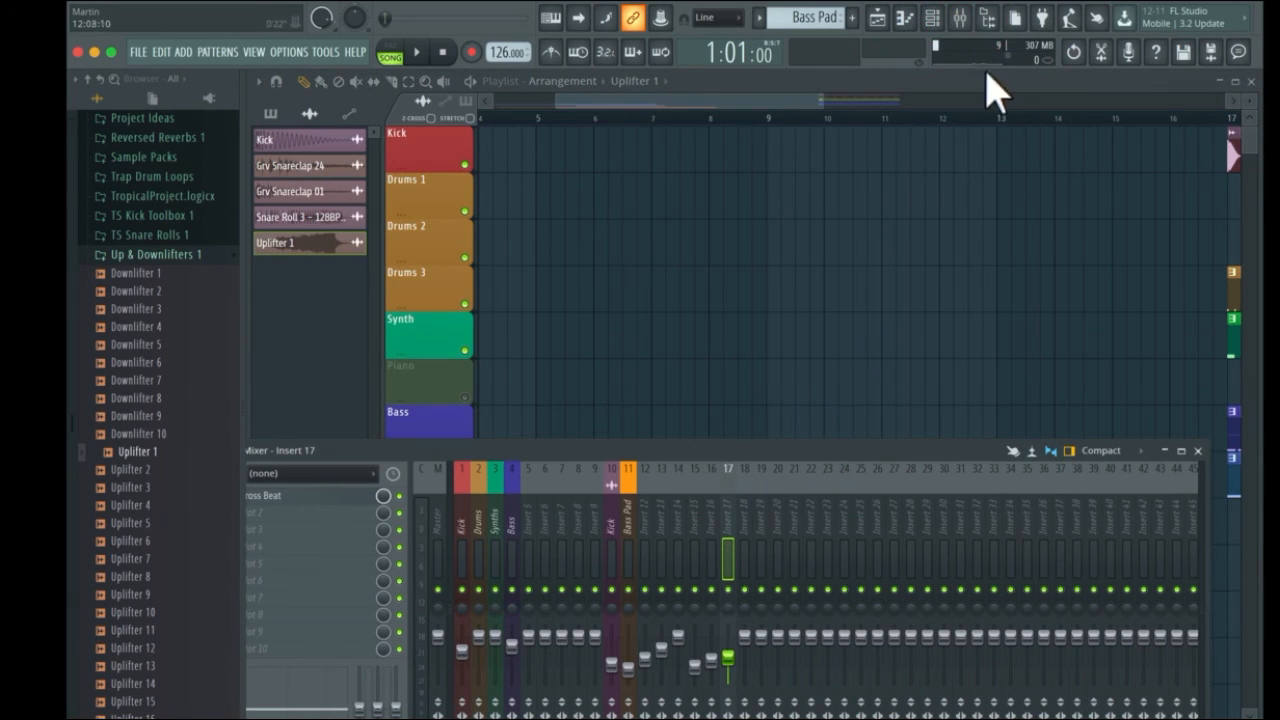
pyautogui.click(931, 18)
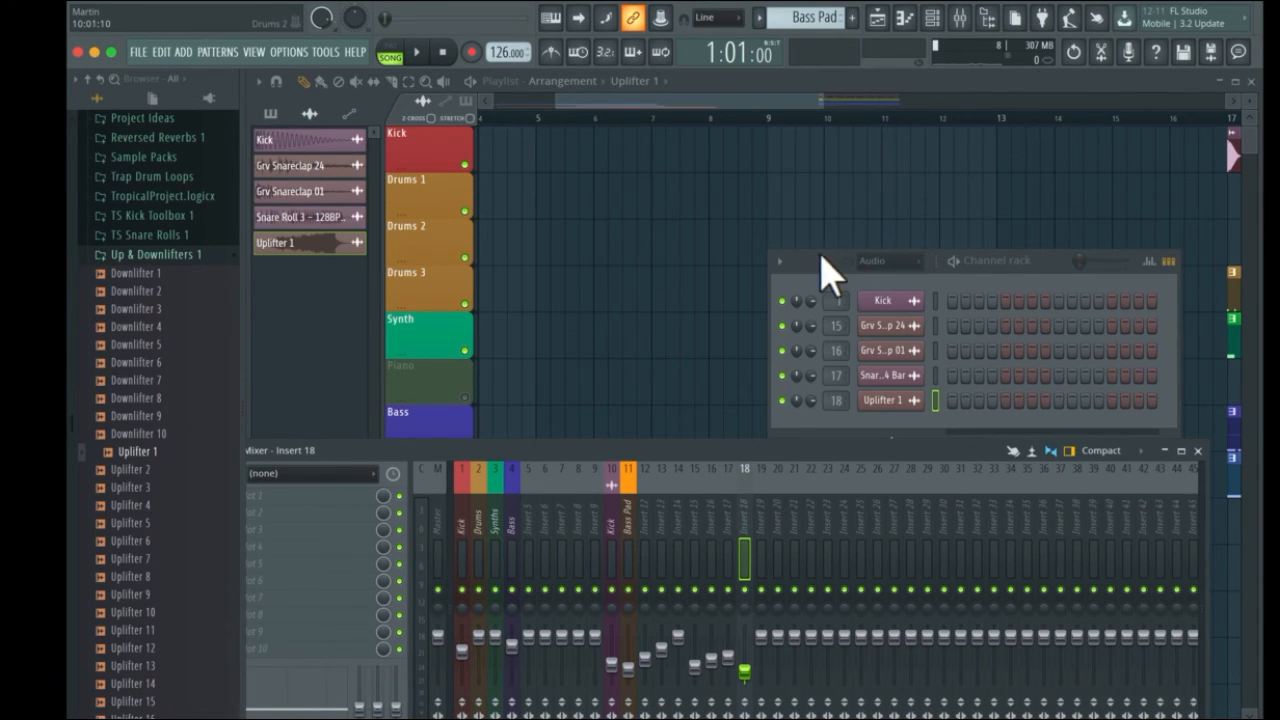
pyautogui.moveTo(822, 270); pyautogui.dragTo(1013, 237)
pyautogui.moveTo(837, 449); pyautogui.dragTo(988, 632)
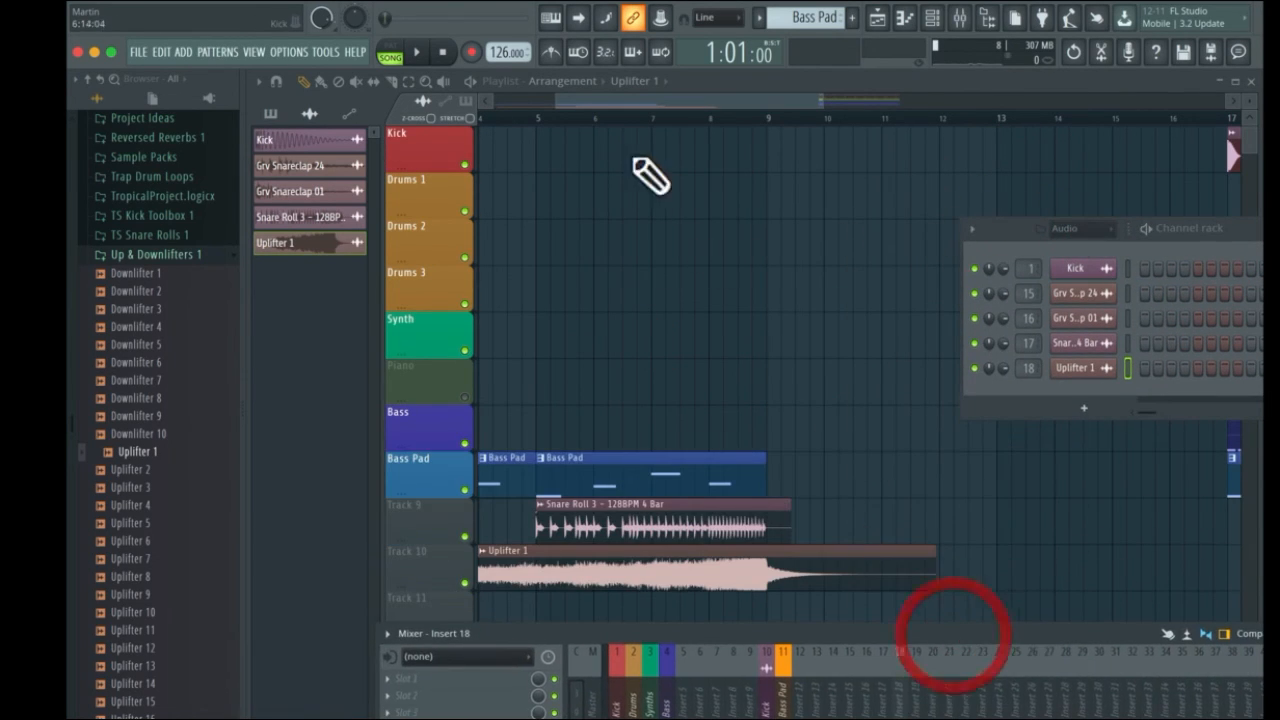
# Play the build-up from just before bar 5 and lower the insert 18 level slightly further to balance the uplifter
pyautogui.click(523, 118)
pyautogui.press('space')
pyautogui.click(960, 18)
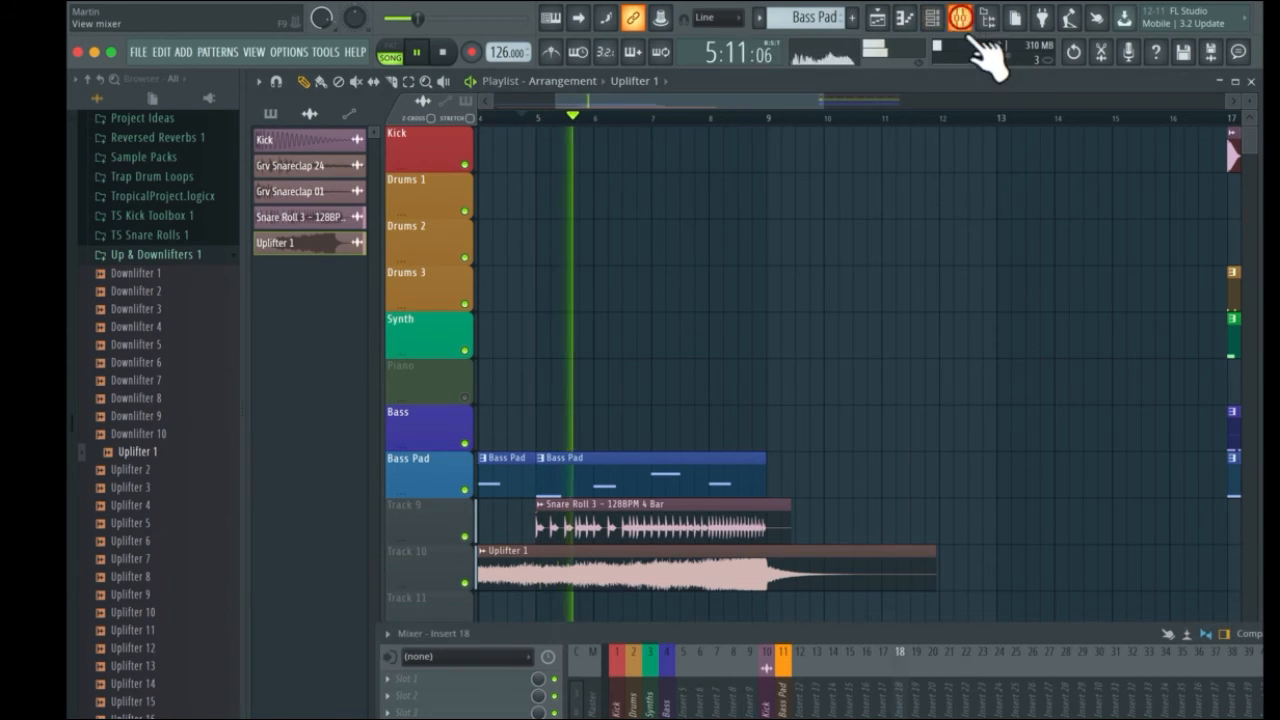
pyautogui.moveTo(930, 626); pyautogui.dragTo(988, 173)
pyautogui.moveTo(940, 537); pyautogui.dragTo(940, 543)
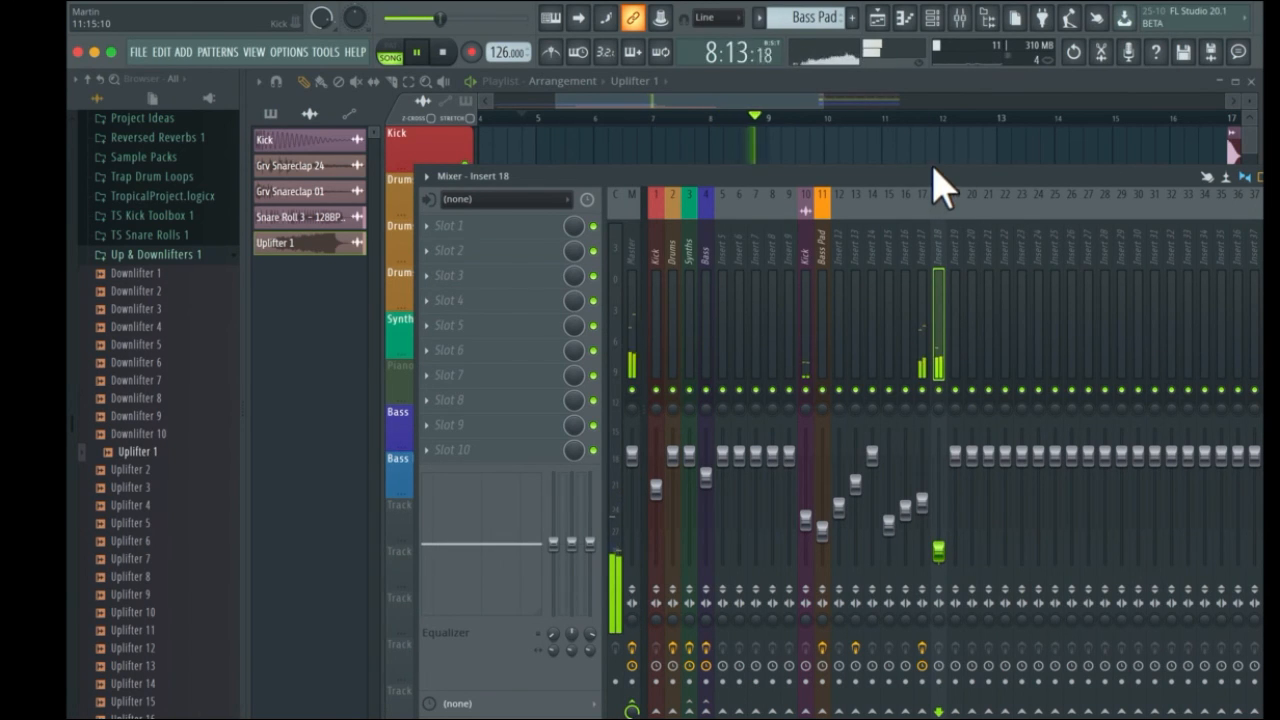
pyautogui.moveTo(933, 168); pyautogui.dragTo(949, 545)
pyautogui.moveTo(888, 417); pyautogui.dragTo(1135, 712)
pyautogui.press('space')
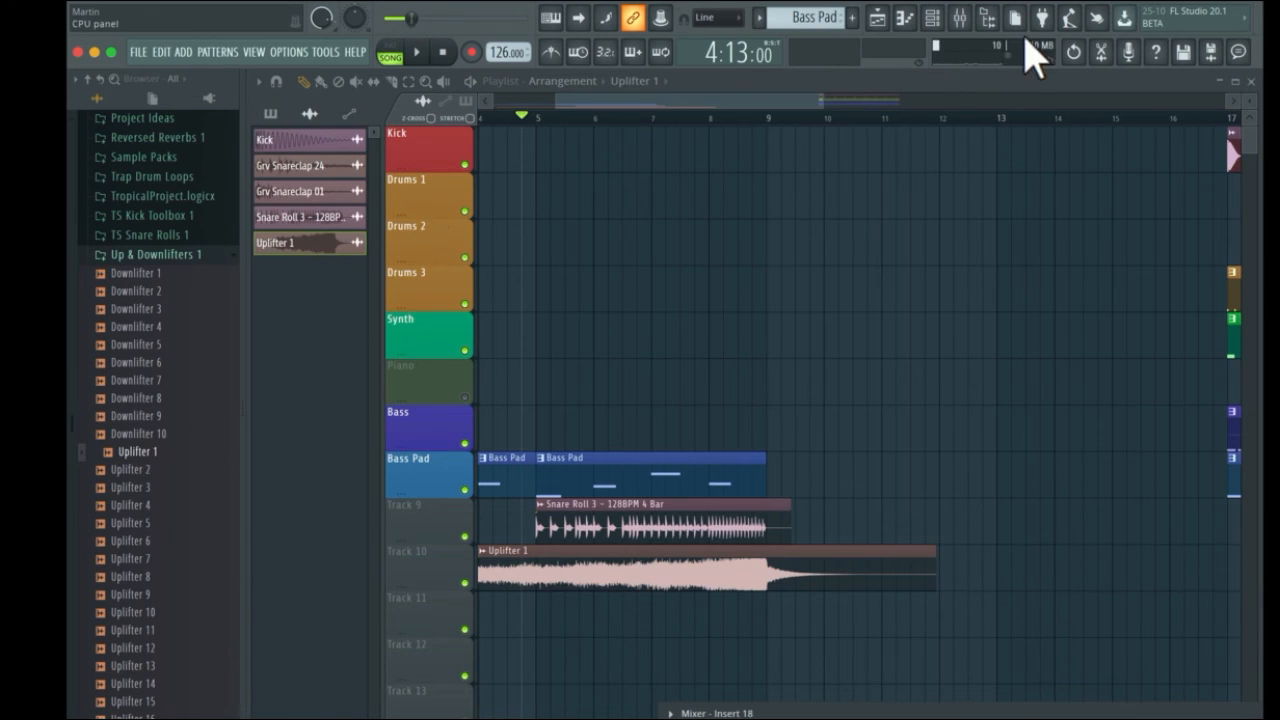
# Copy the four-bar kick sequence from bar 17 to bar 9 on the Kick track
pyautogui.moveTo(836, 103); pyautogui.dragTo(1058, 88)
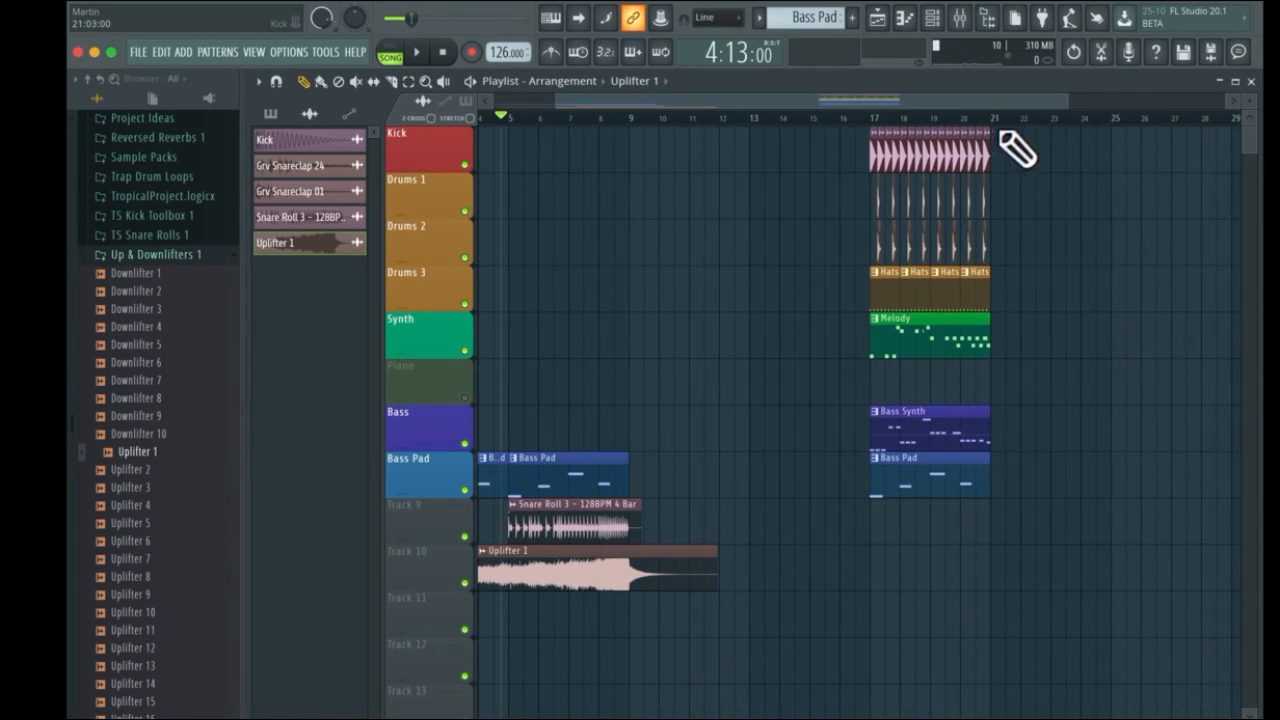
pyautogui.moveTo(998, 133); pyautogui.dragTo(869, 152)
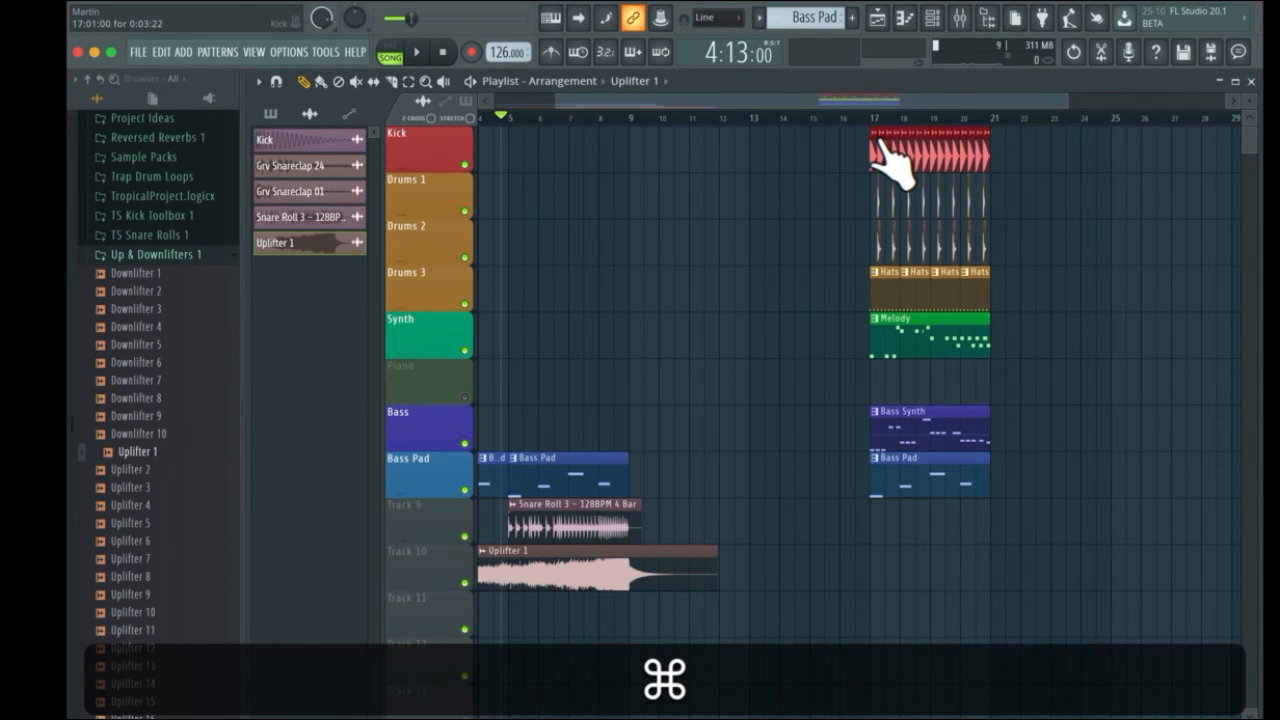
pyautogui.press('super+v')
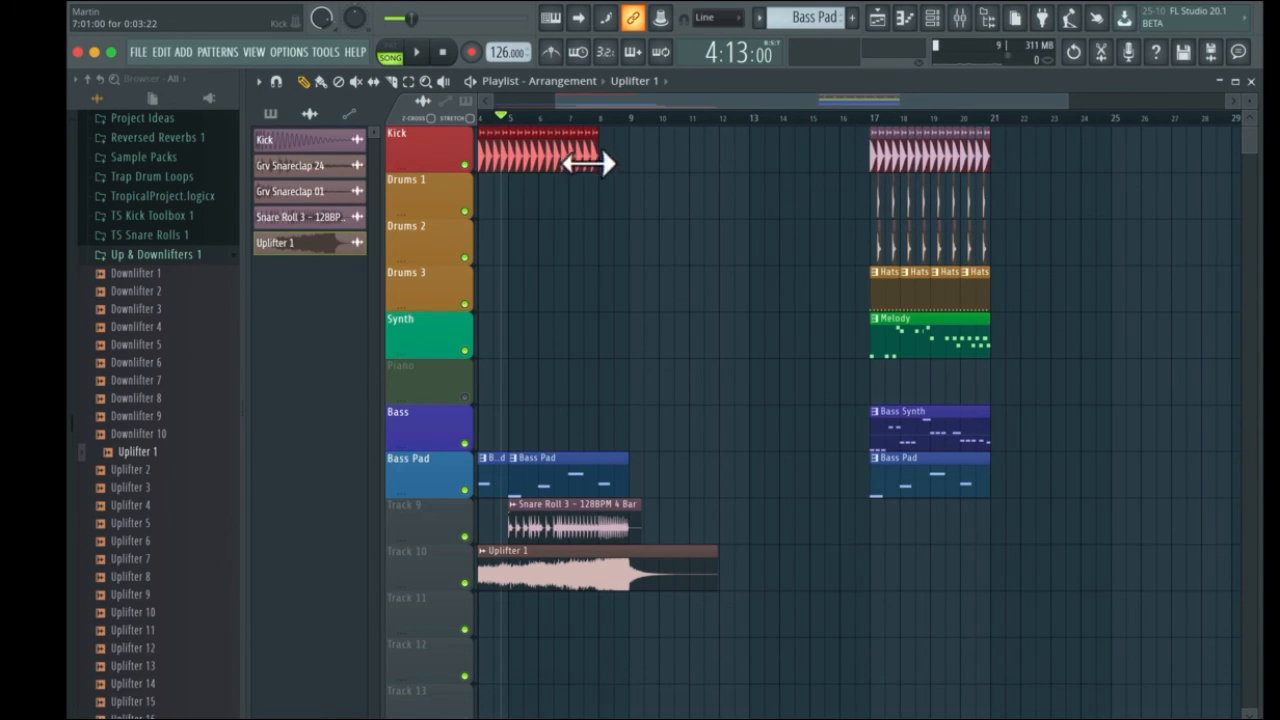
pyautogui.moveTo(587, 172); pyautogui.dragTo(765, 167)
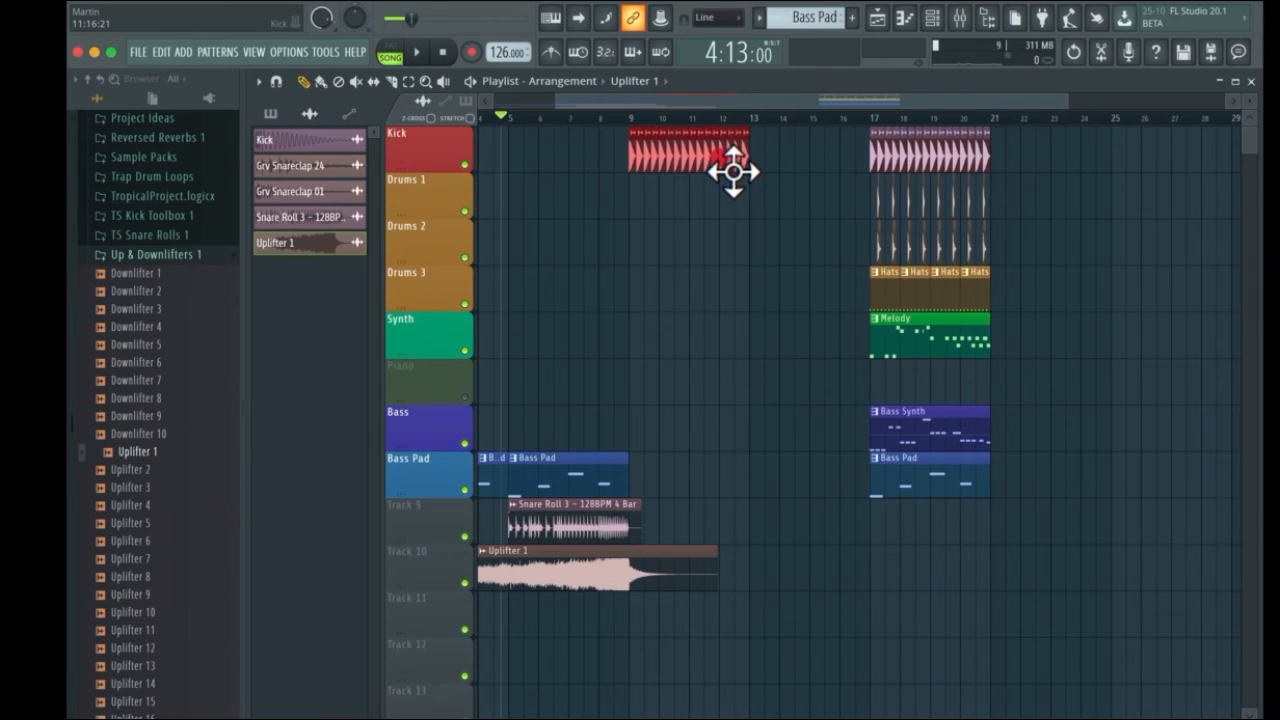
pyautogui.click(733, 172)
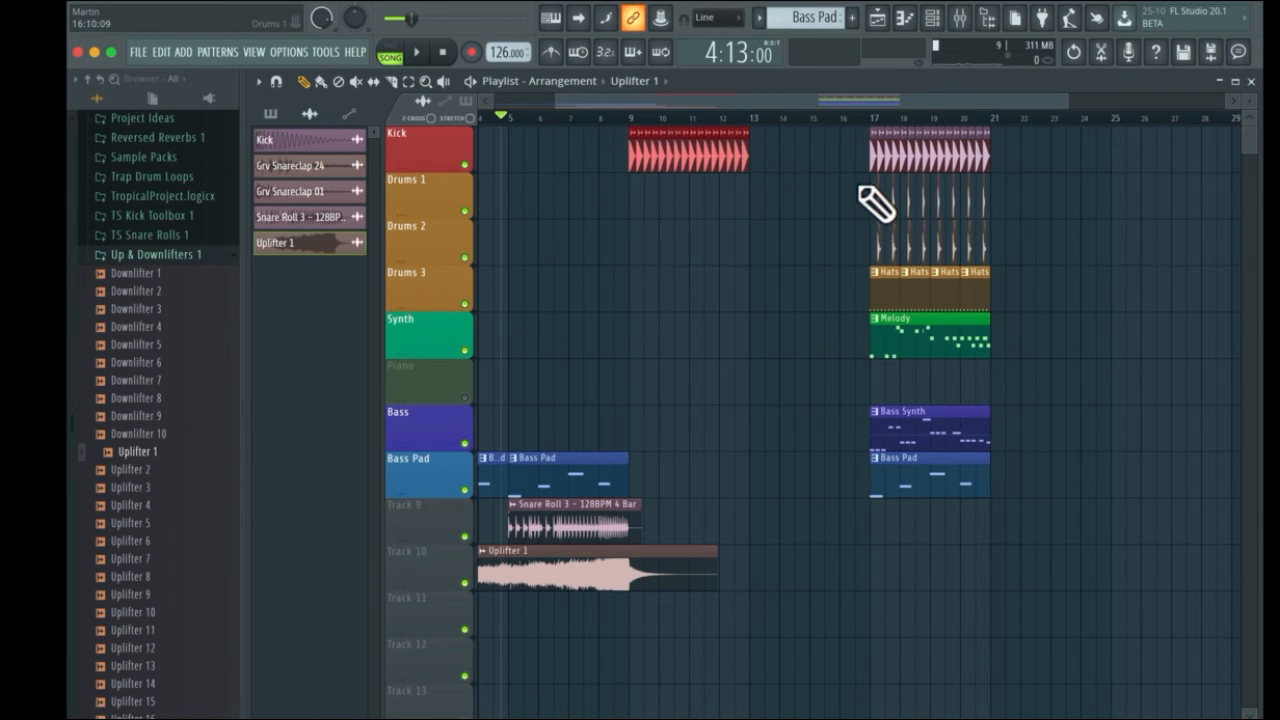
# Place a Bass Synth pattern clip at bar 9 on the Bass track, under the copied kicks
pyautogui.moveTo(862, 200); pyautogui.dragTo(1020, 240)
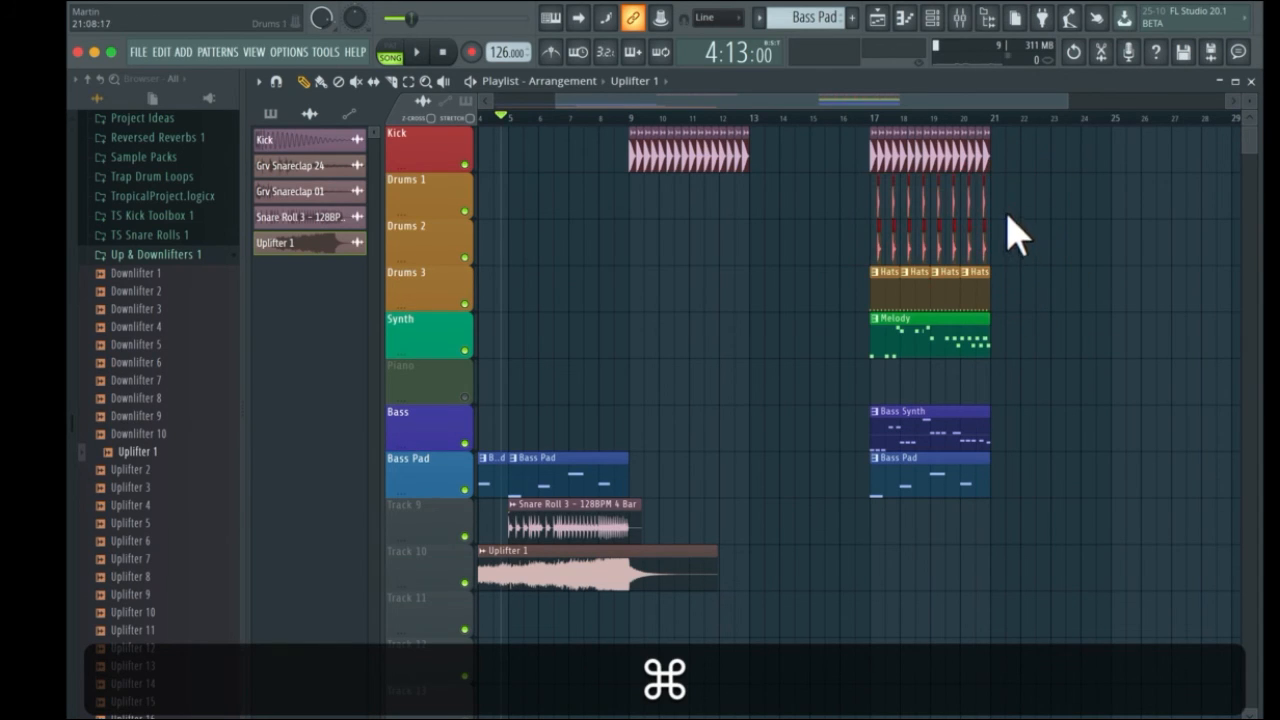
pyautogui.click(1007, 214)
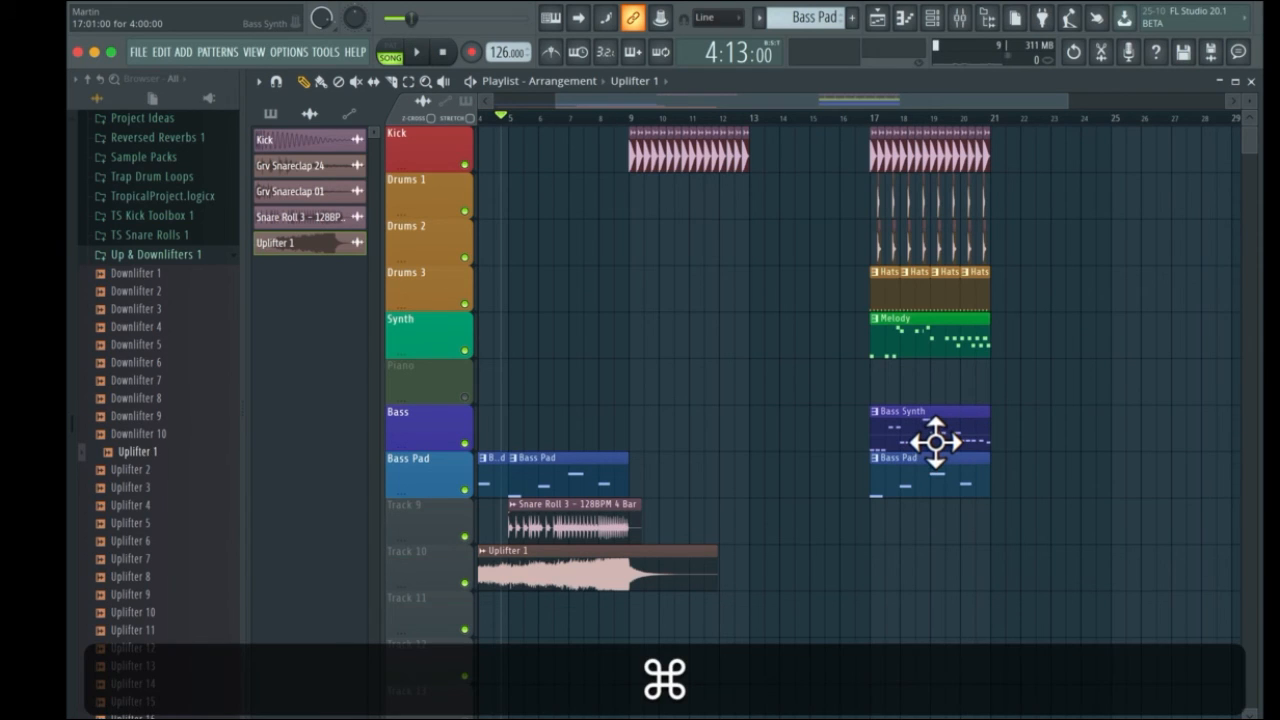
pyautogui.click(925, 435)
pyautogui.click(632, 420)
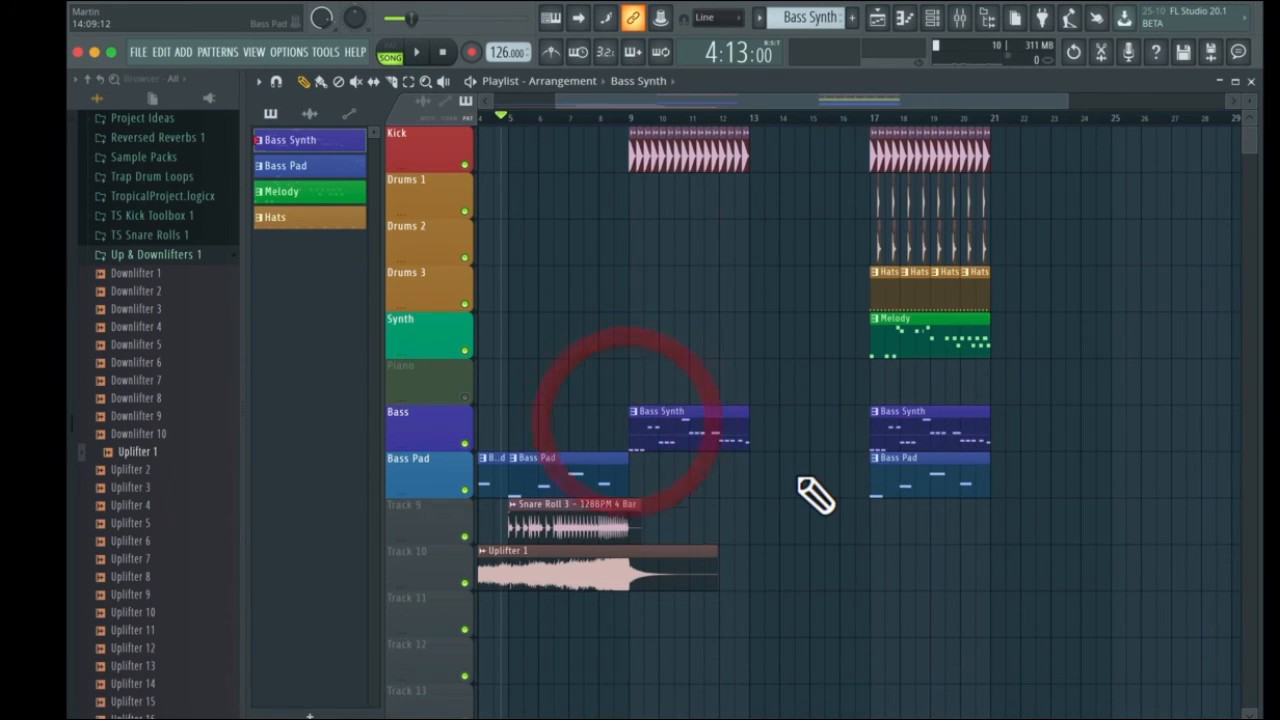
# Play the arrangement from the middle of bar 6 to check how the kick and bass enter at bar 9
pyautogui.click(562, 118)
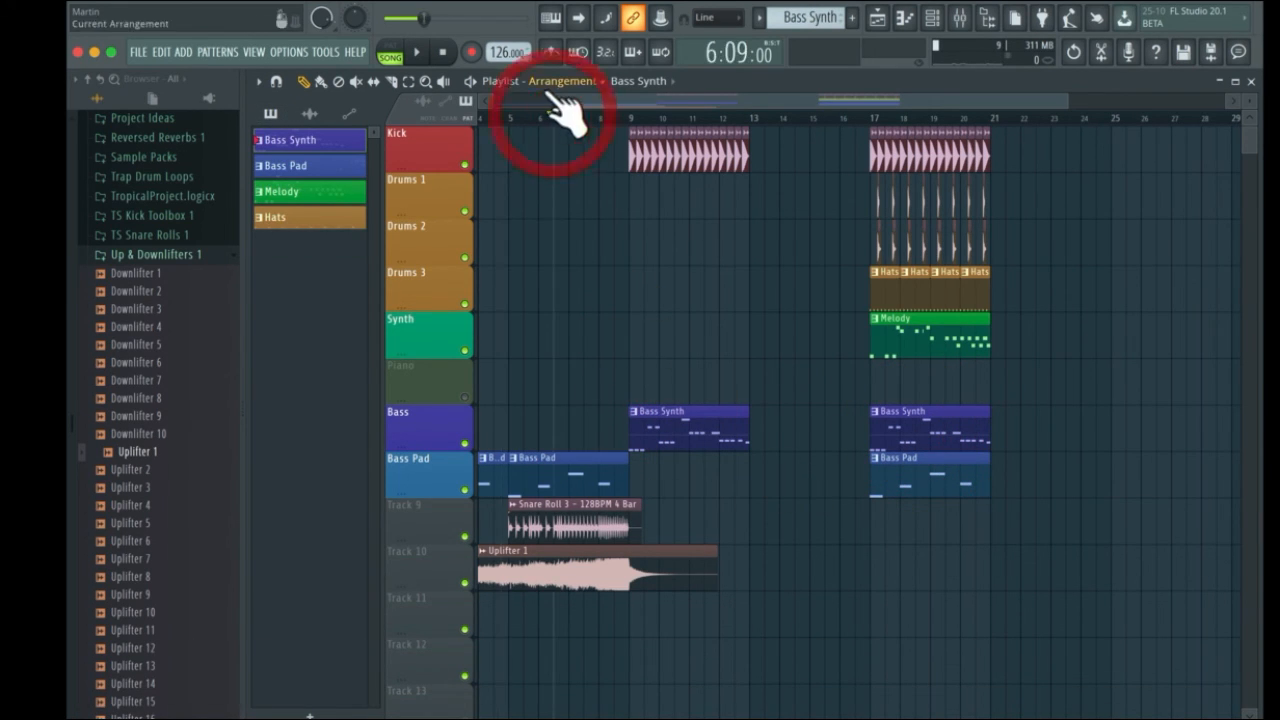
pyautogui.click(416, 51)
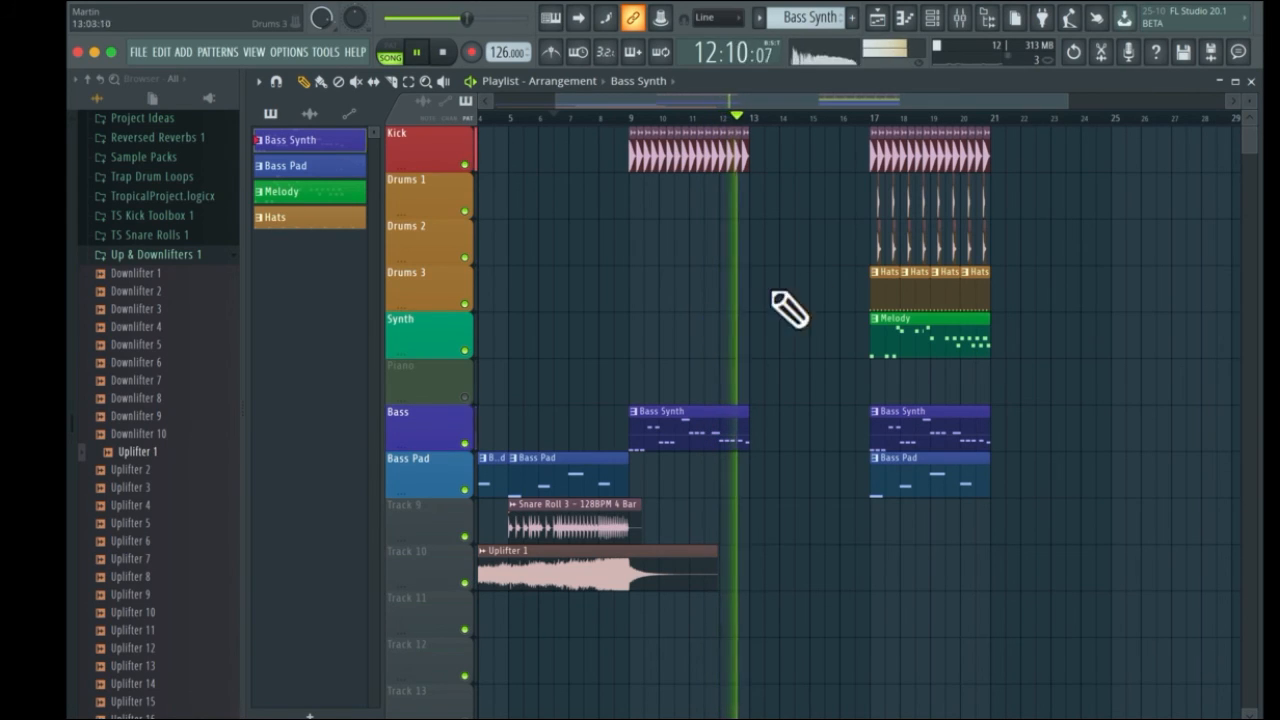
pyautogui.press('space')
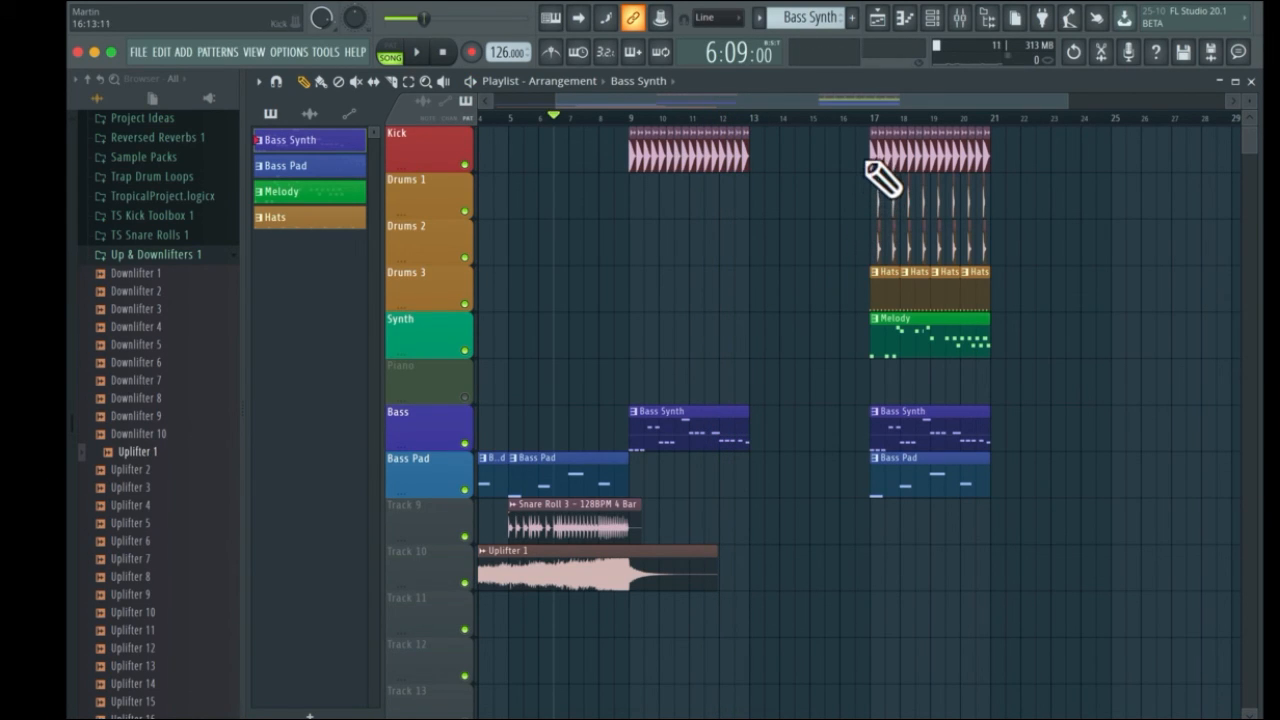
# Copy the kick, Drums 1 and Drums 2 clips from bar 17 to bar 13
pyautogui.moveTo(860, 128); pyautogui.dragTo(992, 234)
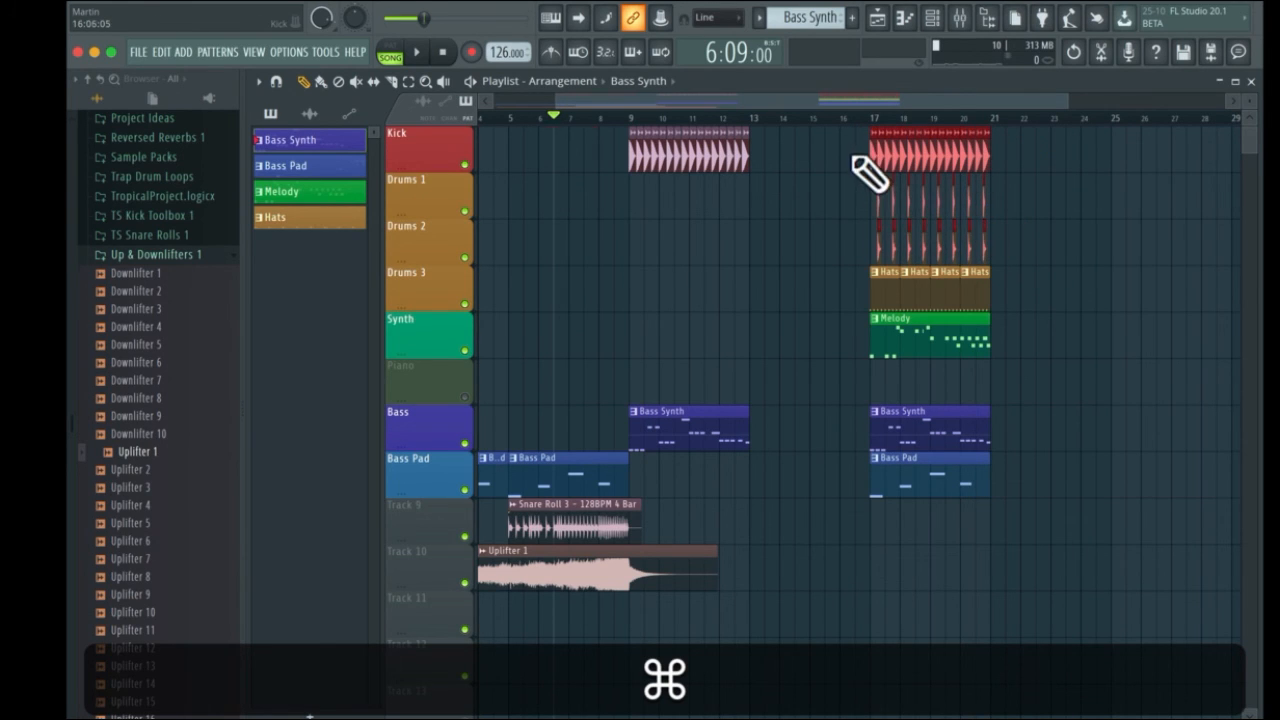
pyautogui.press('super+v')
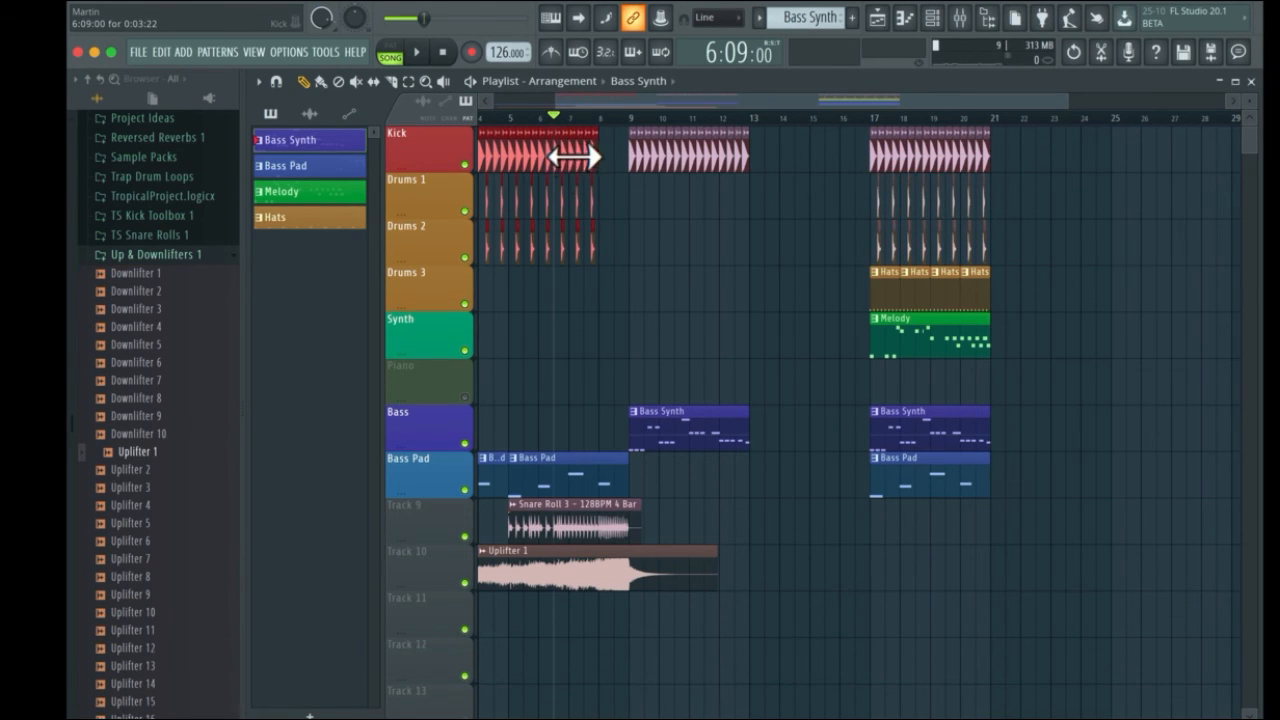
pyautogui.moveTo(598, 175); pyautogui.dragTo(840, 181)
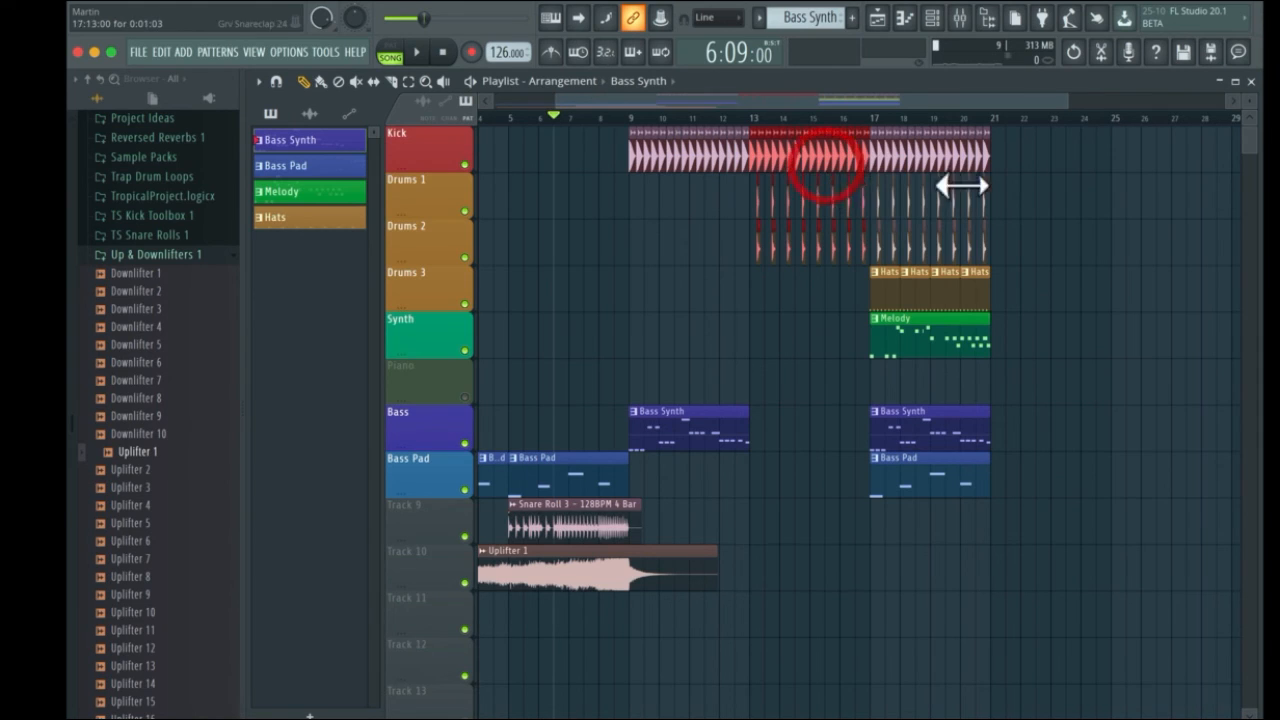
# Move the complete four-bar drop from bar 17 to bar 25 and add a second Bass Synth clip at bar 13
pyautogui.moveTo(1005, 128)
pyautogui.mouseDown()
pyautogui.moveTo(875, 488)
pyautogui.moveTo(1146, 449)
pyautogui.mouseUp()
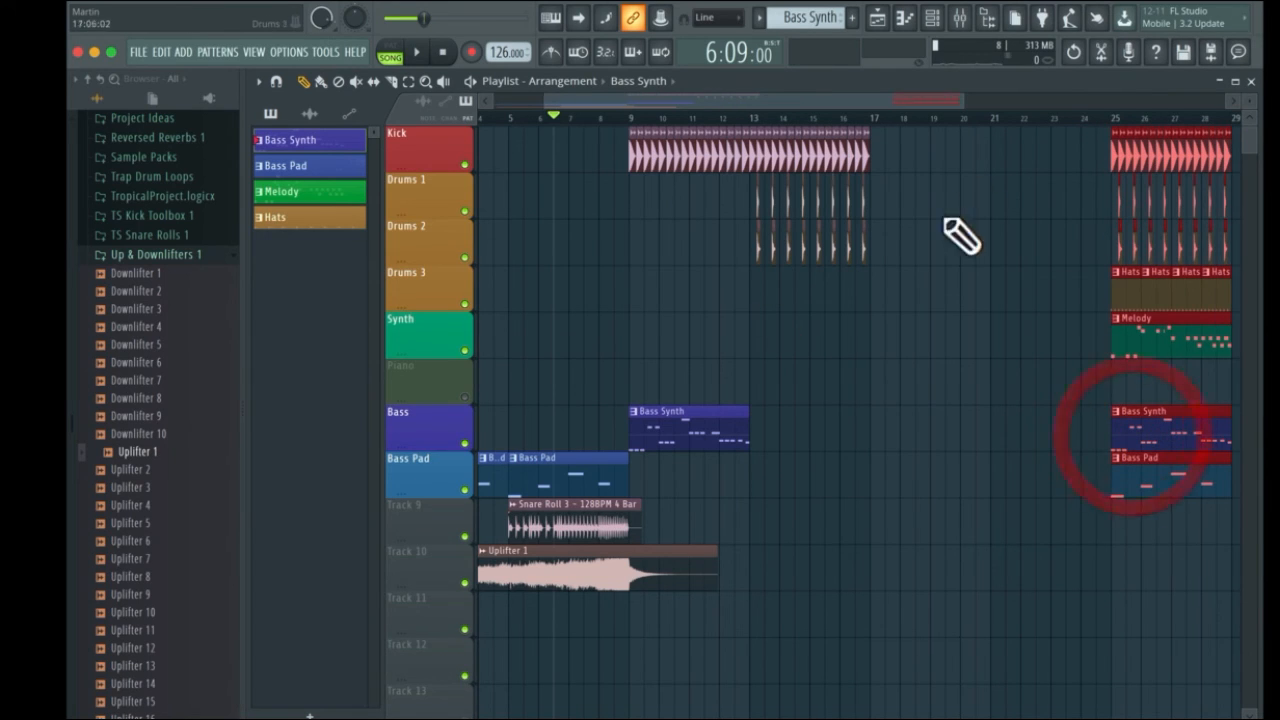
pyautogui.click(680, 426)
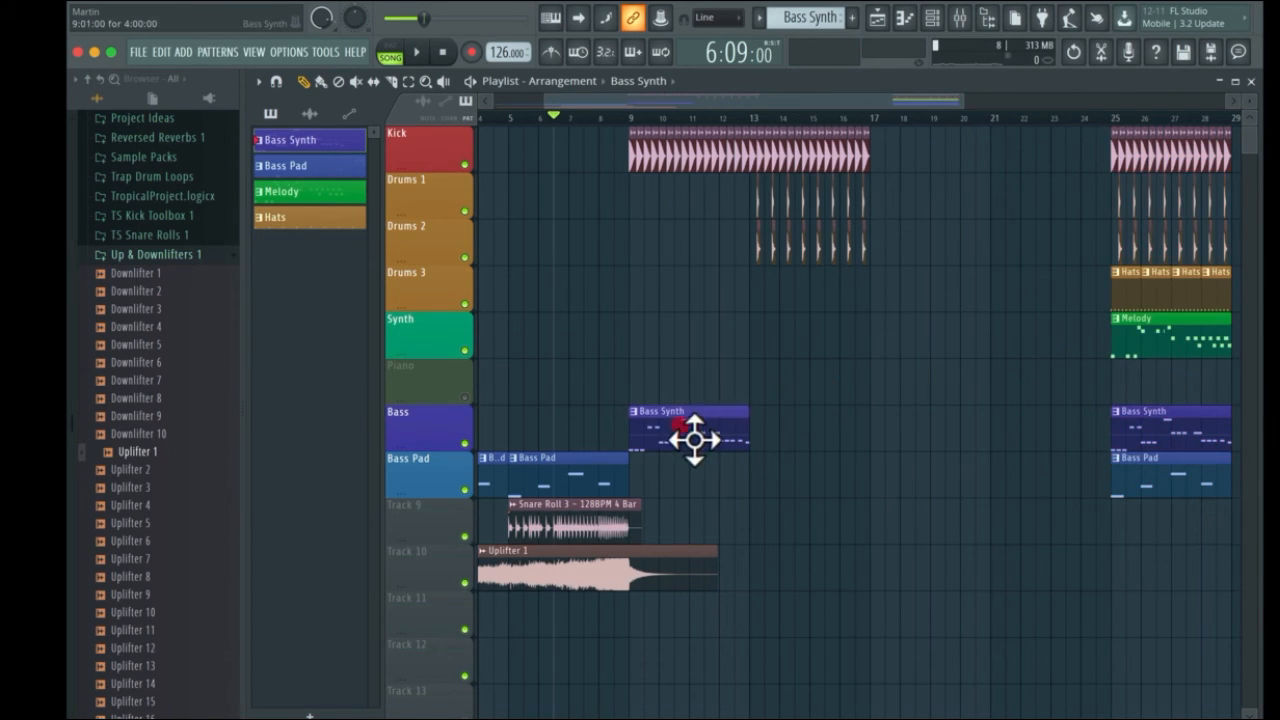
pyautogui.click(756, 428)
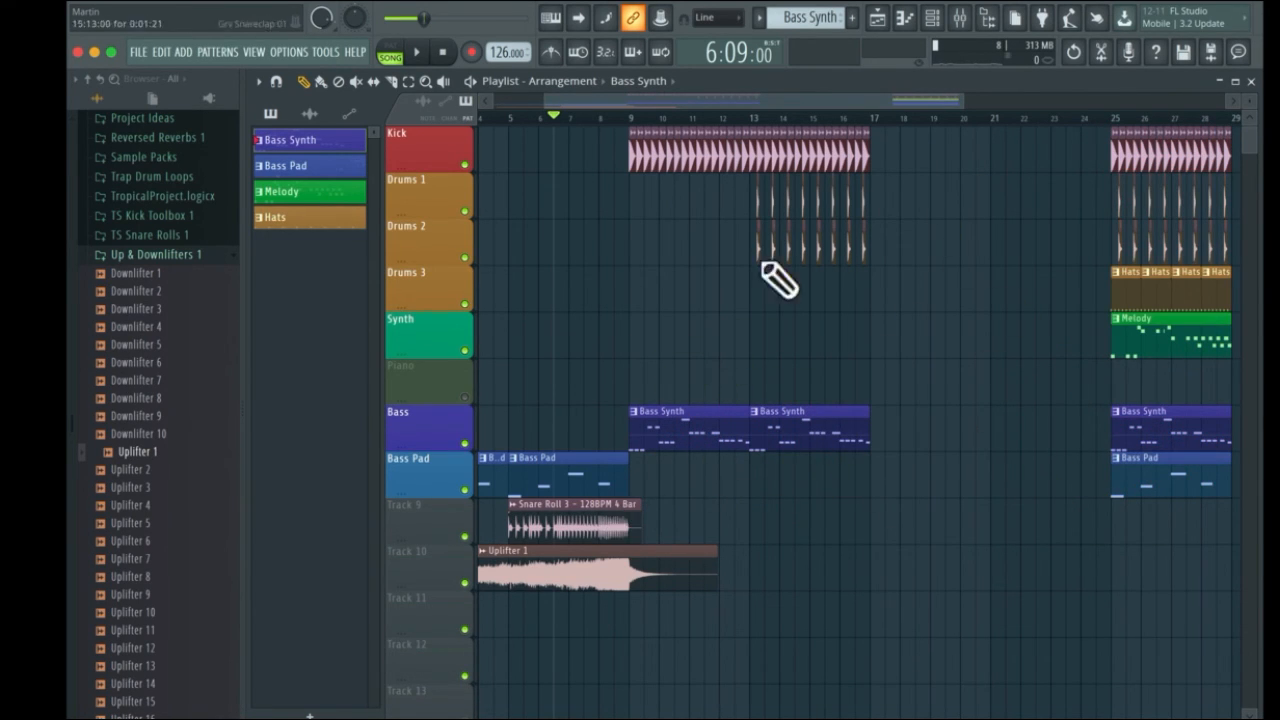
# Play the section from the middle of bar 11 and remove the last kick before bar 17
pyautogui.click(712, 119)
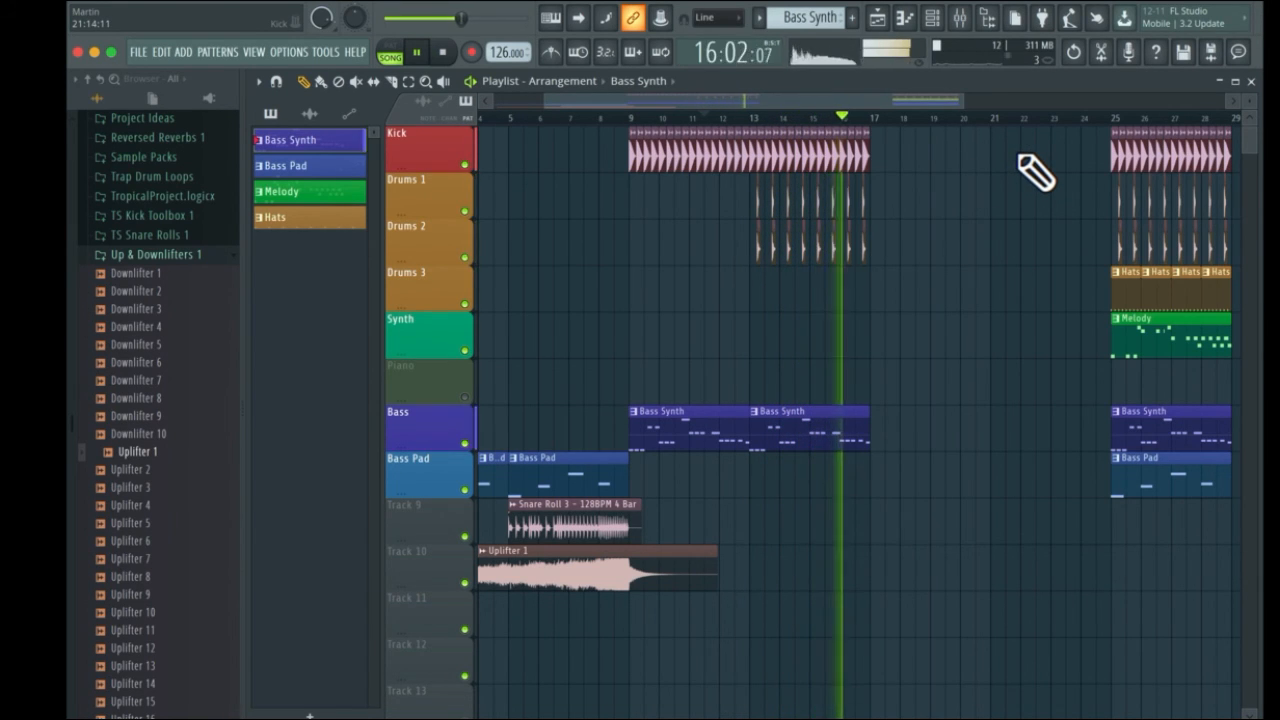
pyautogui.press('space')
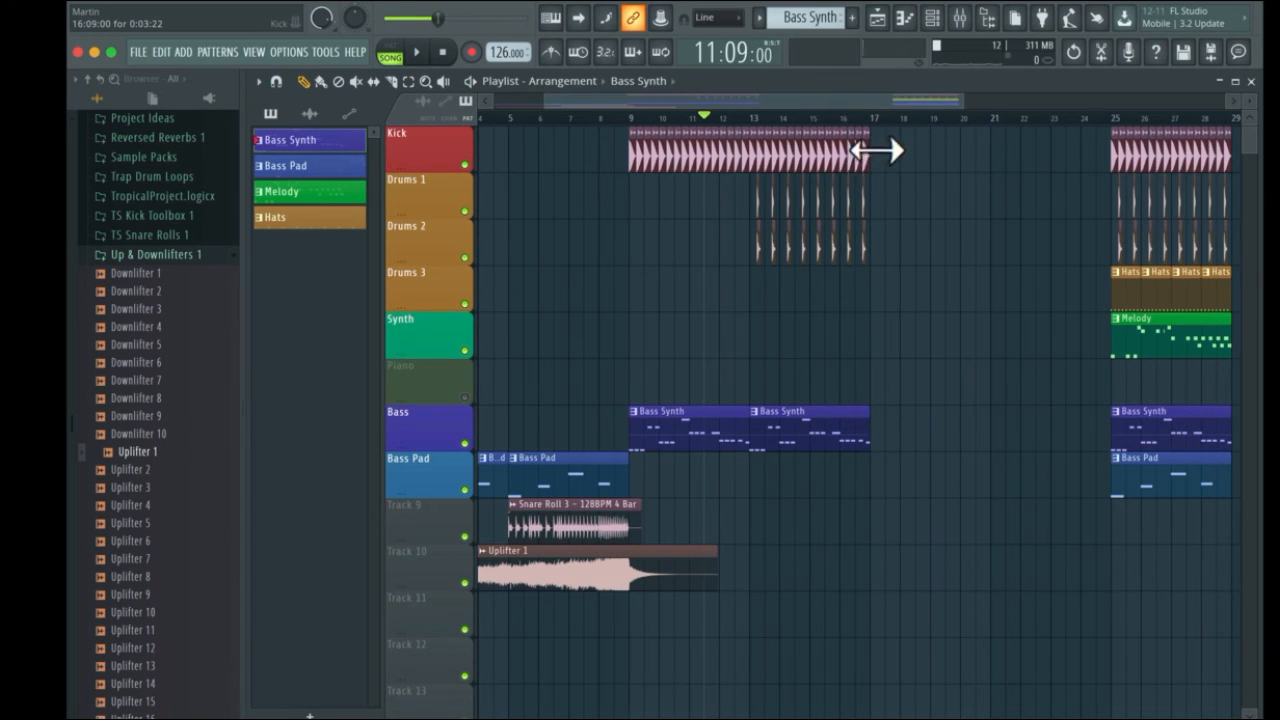
pyautogui.moveTo(866, 146)
pyautogui.mouseDown()
pyautogui.moveTo(871, 160)
pyautogui.moveTo(868, 148)
pyautogui.mouseUp()
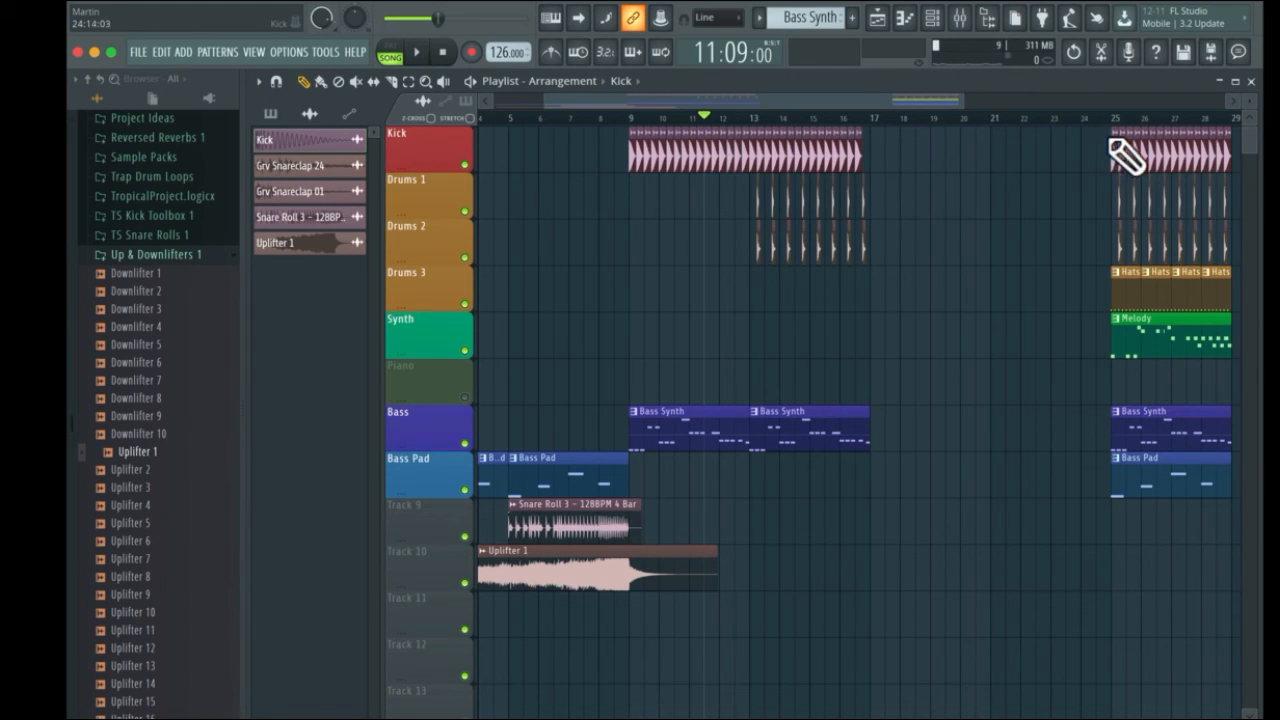
# Copy the drop's kick, claps, Hats, Melody and Bass Synth clips from bar 25 to bar 17, leaving out Bass Pad
pyautogui.press('super')
pyautogui.moveTo(1125, 162); pyautogui.dragTo(1210, 424)
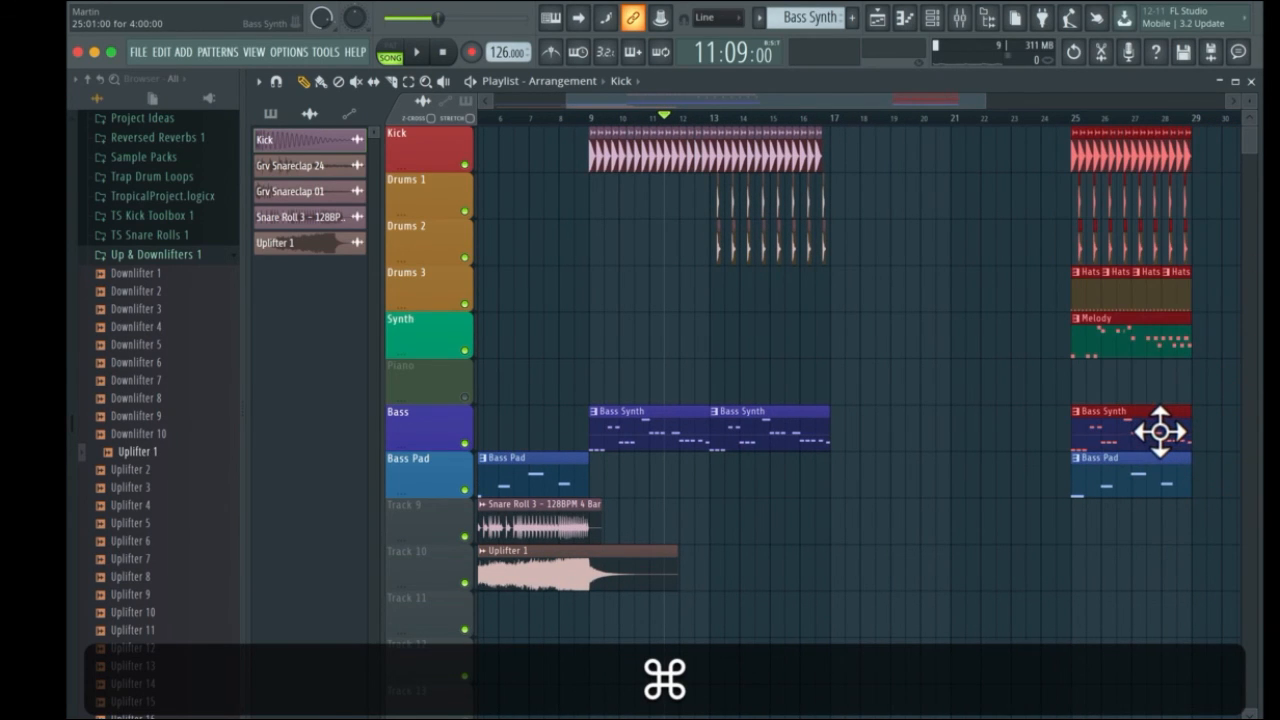
pyautogui.press('super+v')
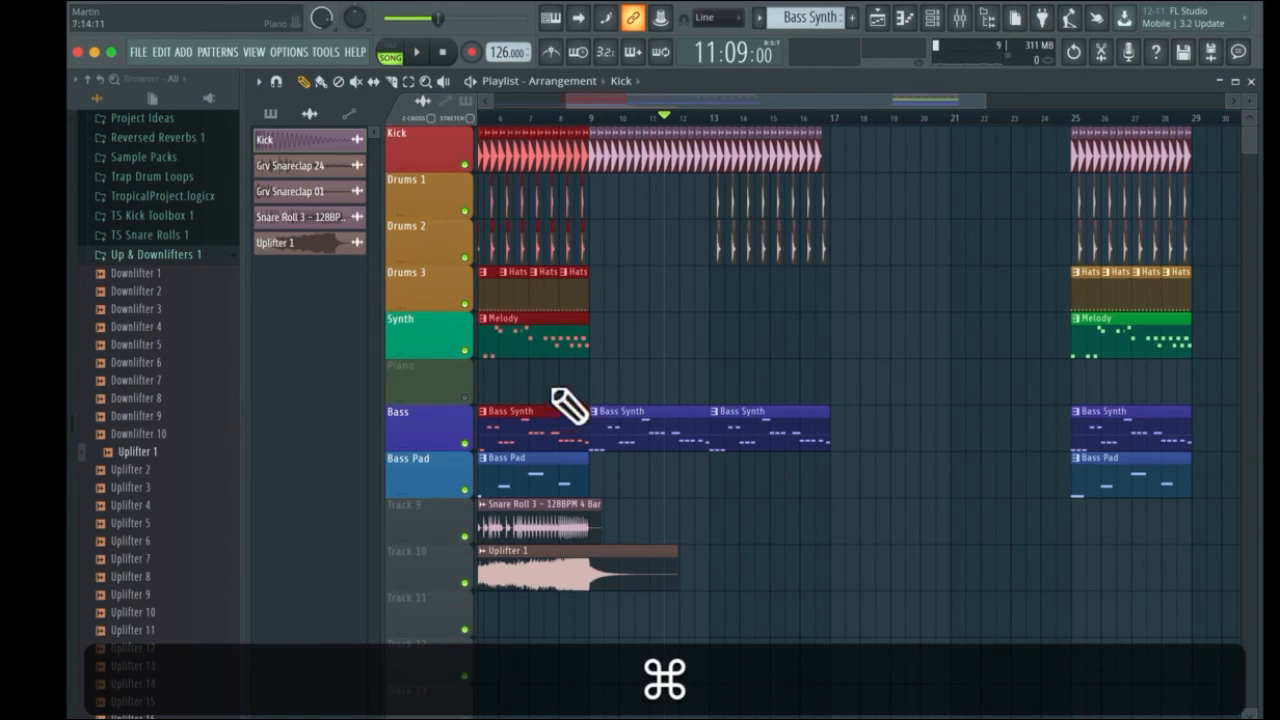
pyautogui.moveTo(583, 346); pyautogui.dragTo(886, 343)
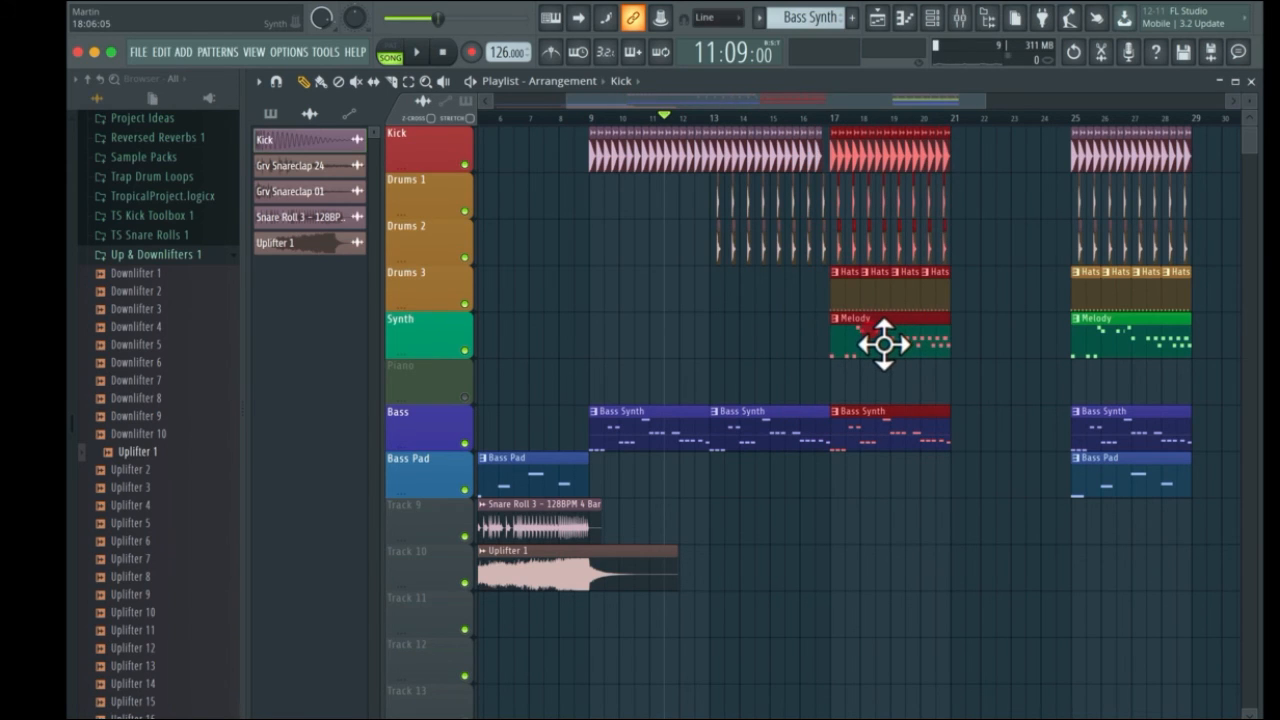
# Play from the middle of bar 14 to check the transition into the melody section at bar 17
pyautogui.click(755, 116)
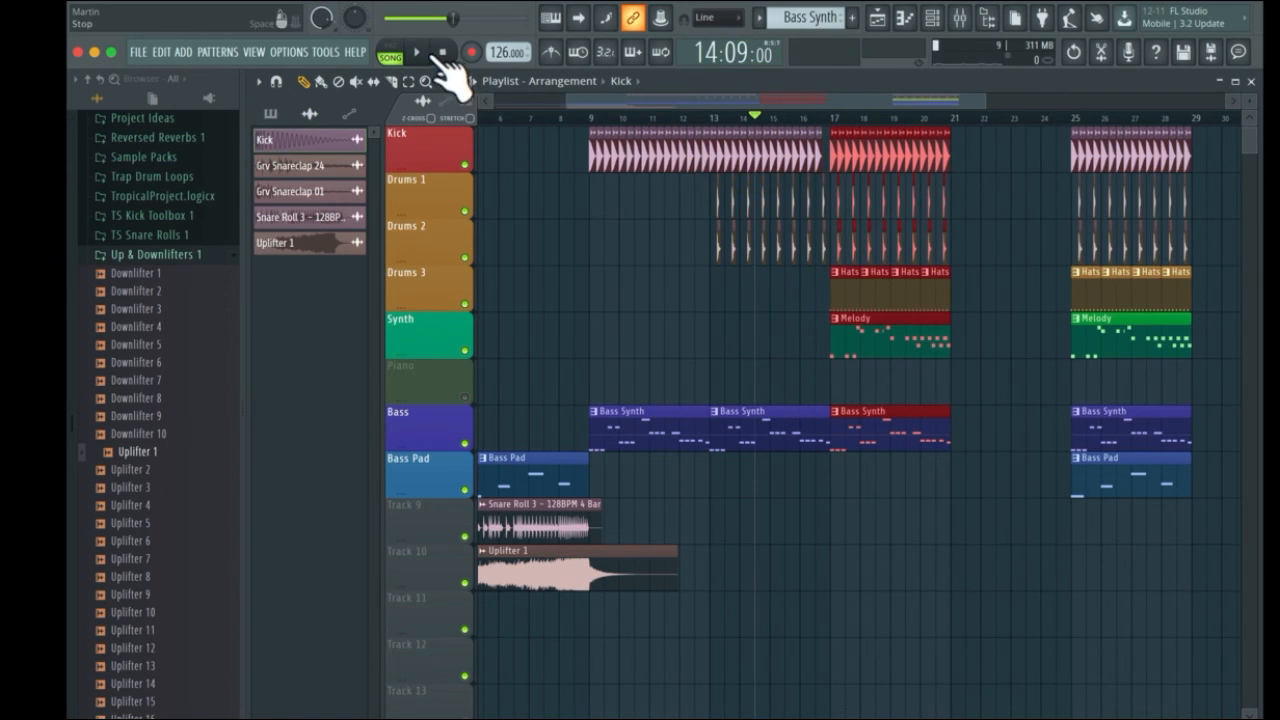
pyautogui.click(418, 52)
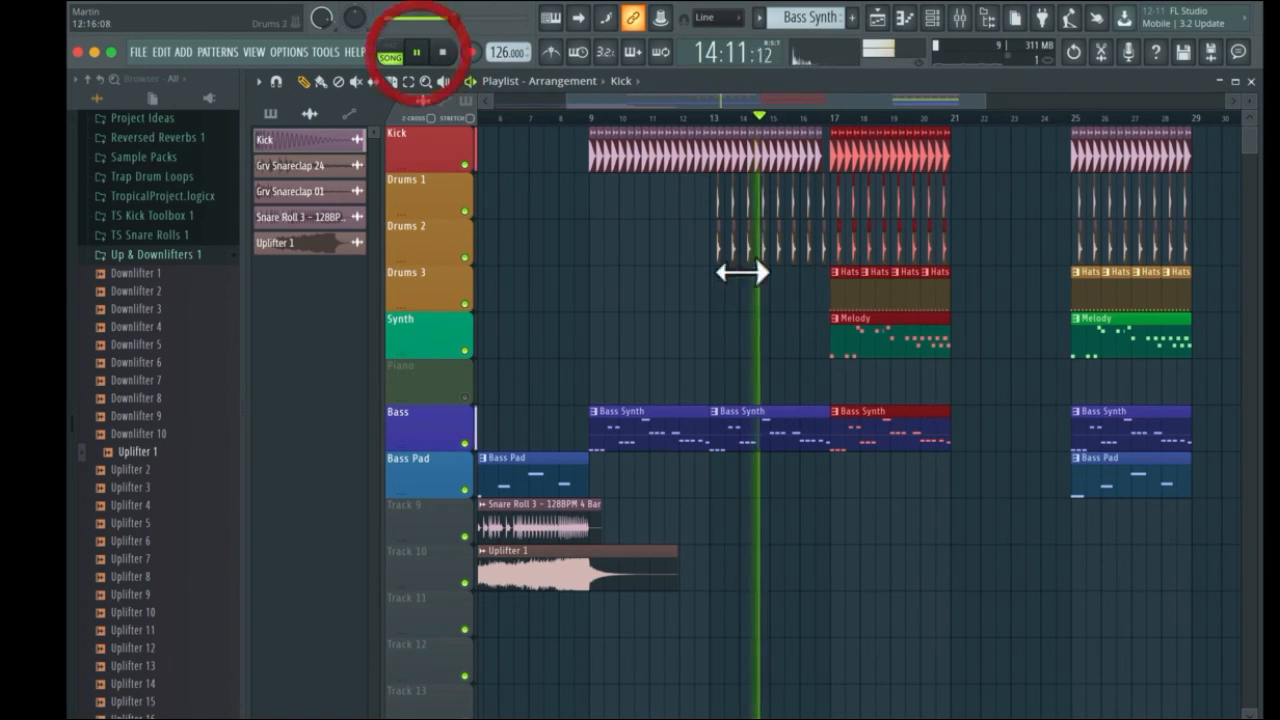
pyautogui.click(1027, 262)
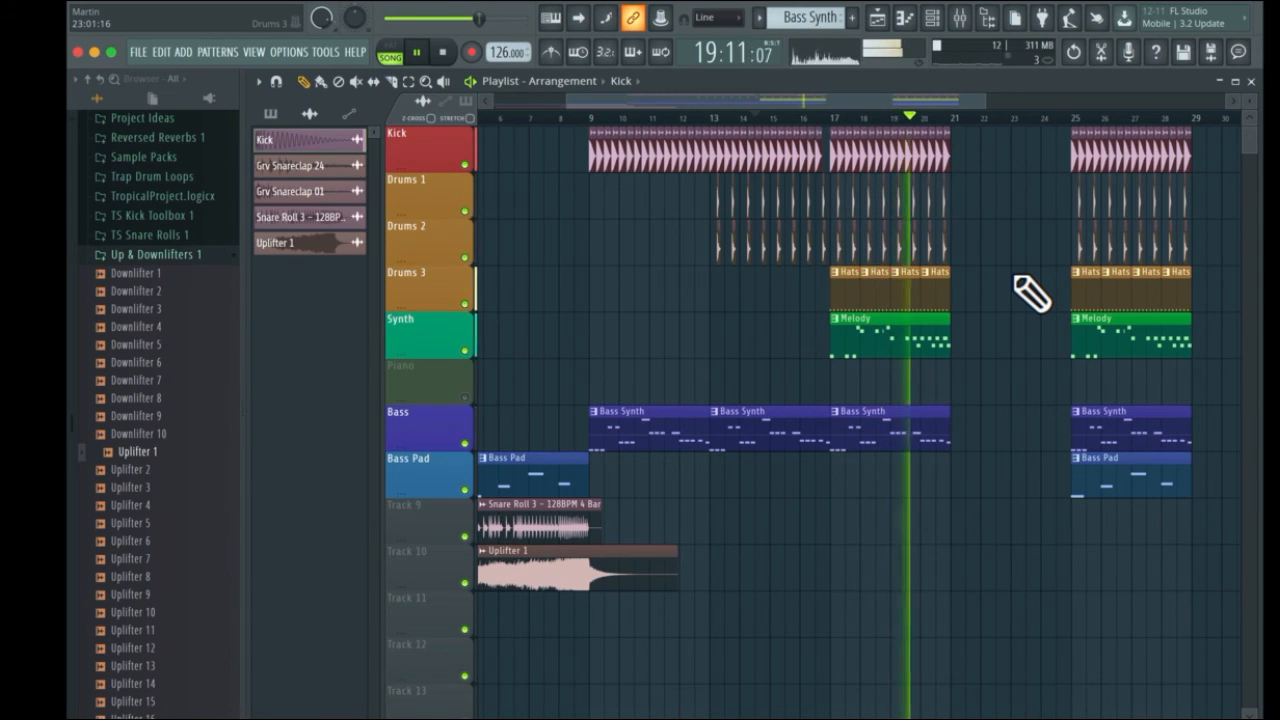
pyautogui.click(959, 18)
pyautogui.press('space')
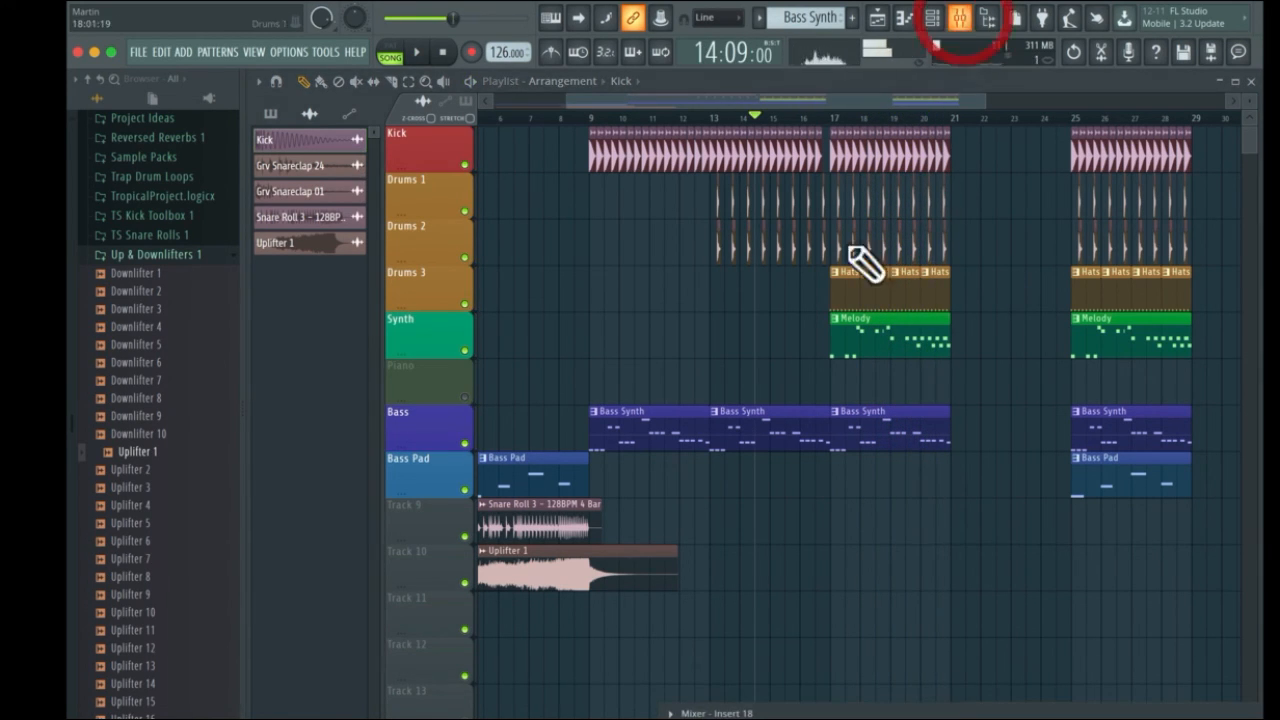
# Open the Channel rack and set its filter to show all channels
pyautogui.moveTo(981, 705); pyautogui.dragTo(486, 634)
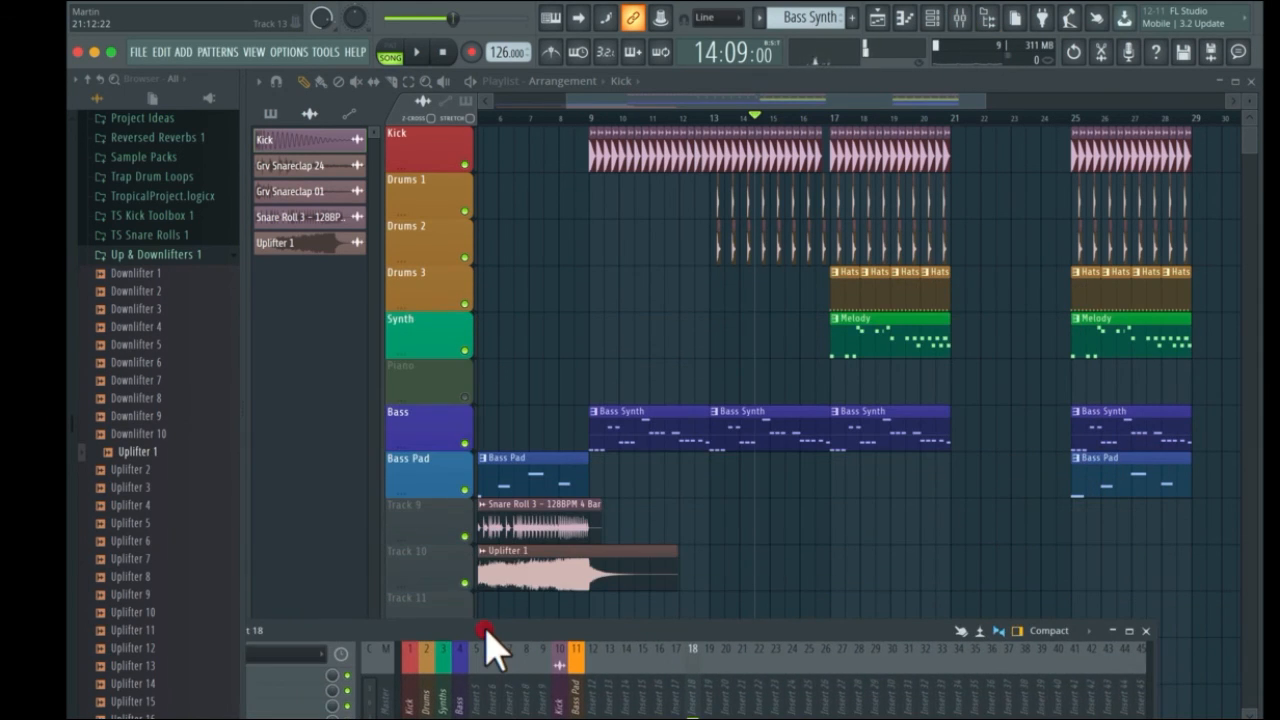
pyautogui.click(415, 295)
pyautogui.click(938, 20)
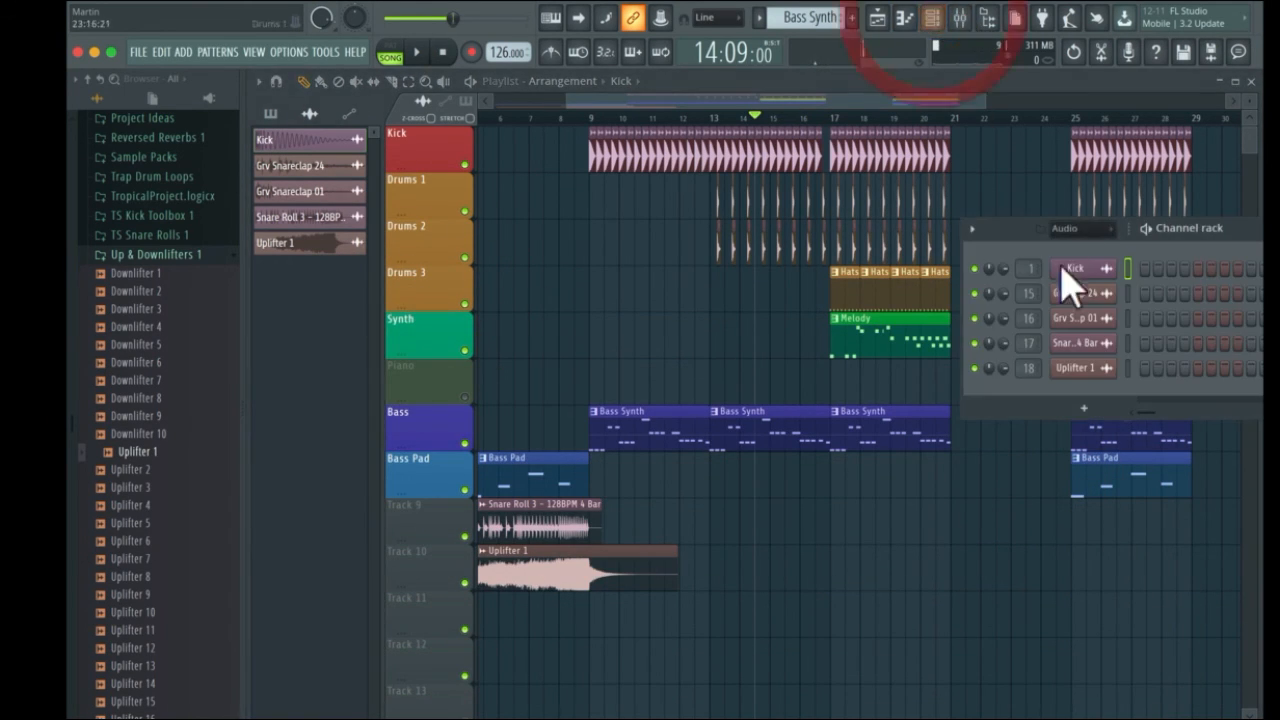
pyautogui.click(1066, 232)
pyautogui.click(1068, 246)
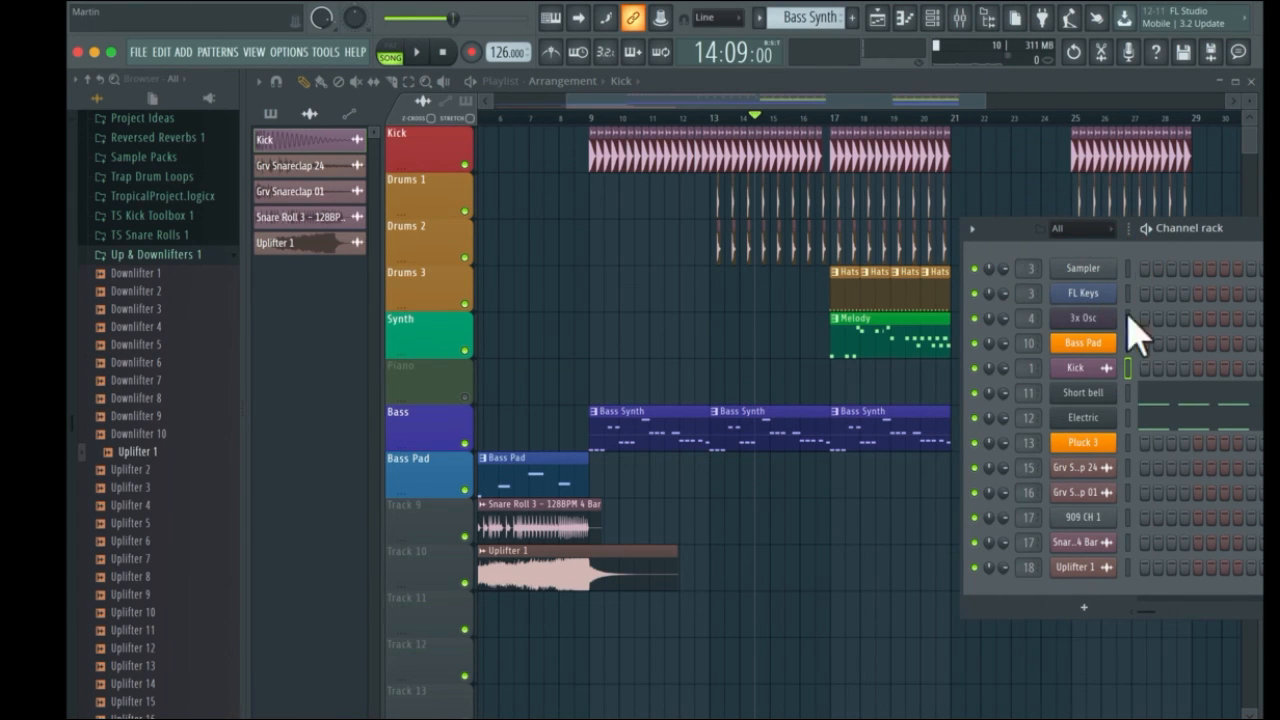
# Raise the level of mixer insert 17 slightly
pyautogui.click(966, 24)
pyautogui.moveTo(814, 646); pyautogui.dragTo(837, 263)
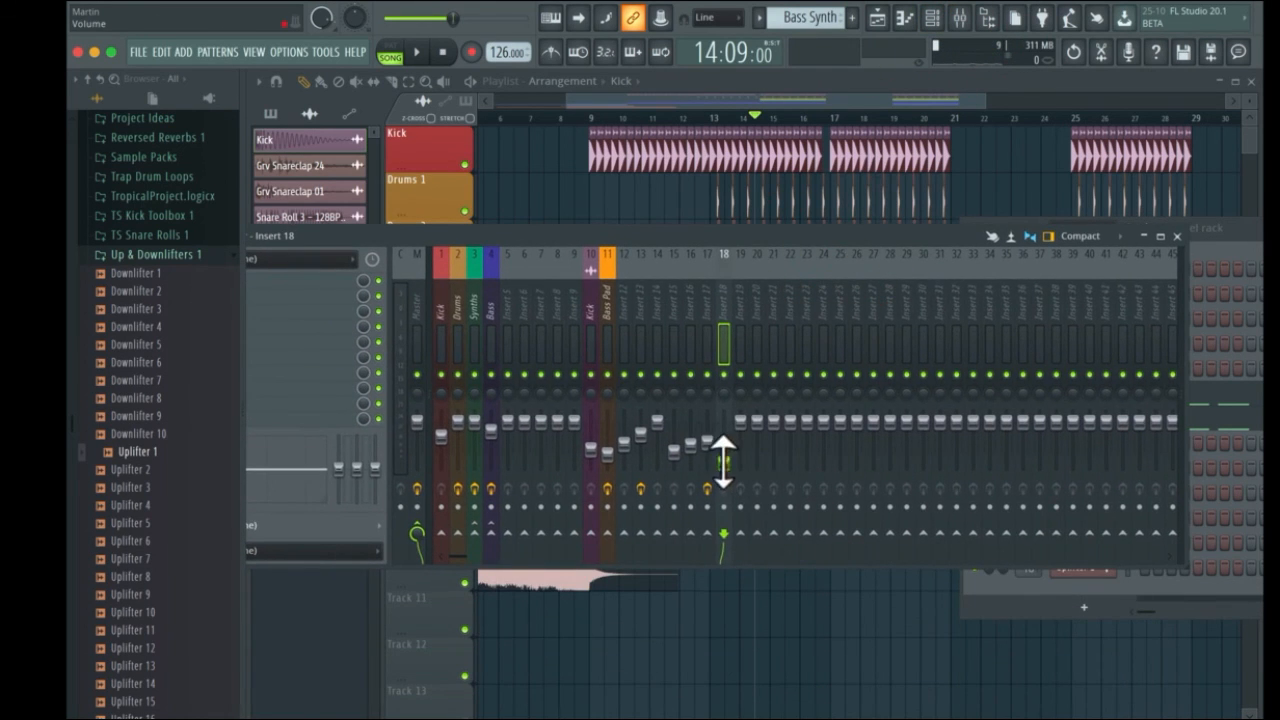
pyautogui.moveTo(707, 441); pyautogui.dragTo(707, 438)
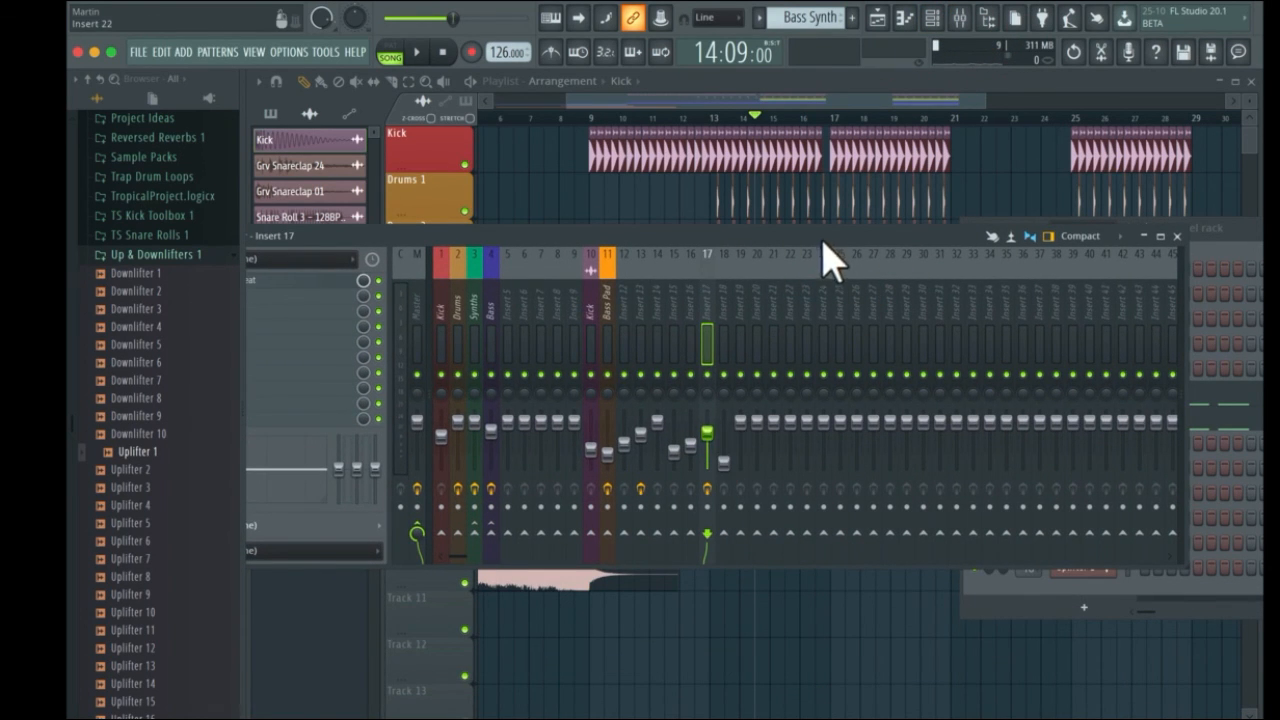
# Route the 909 CH 1 channel to mixer insert 19
pyautogui.moveTo(823, 243); pyautogui.dragTo(693, 608)
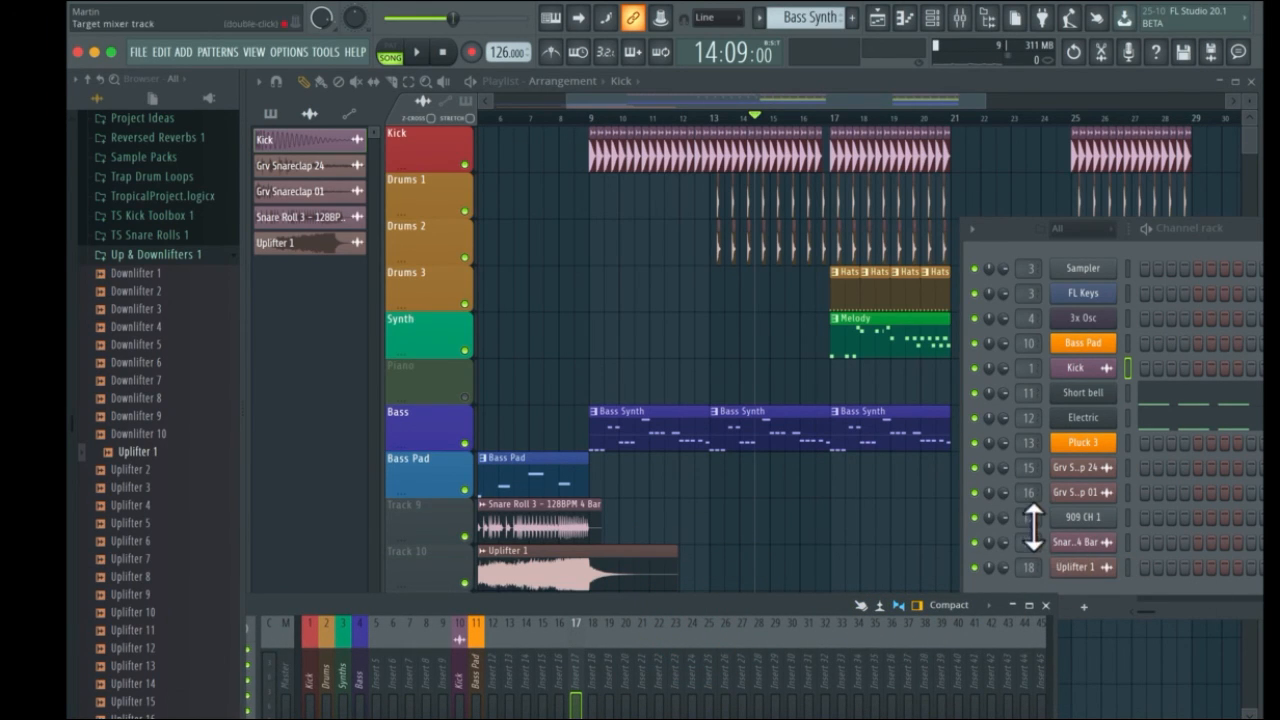
pyautogui.moveTo(1038, 528); pyautogui.dragTo(1038, 505)
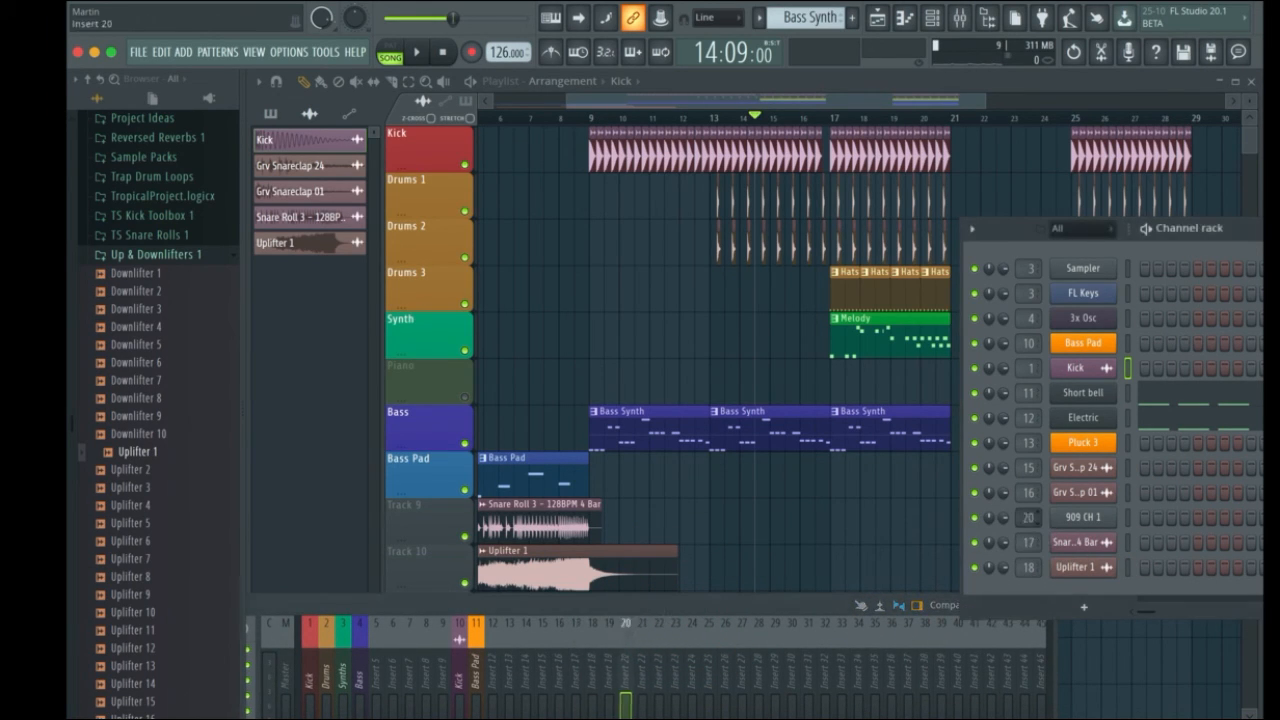
pyautogui.moveTo(778, 625); pyautogui.dragTo(817, 331)
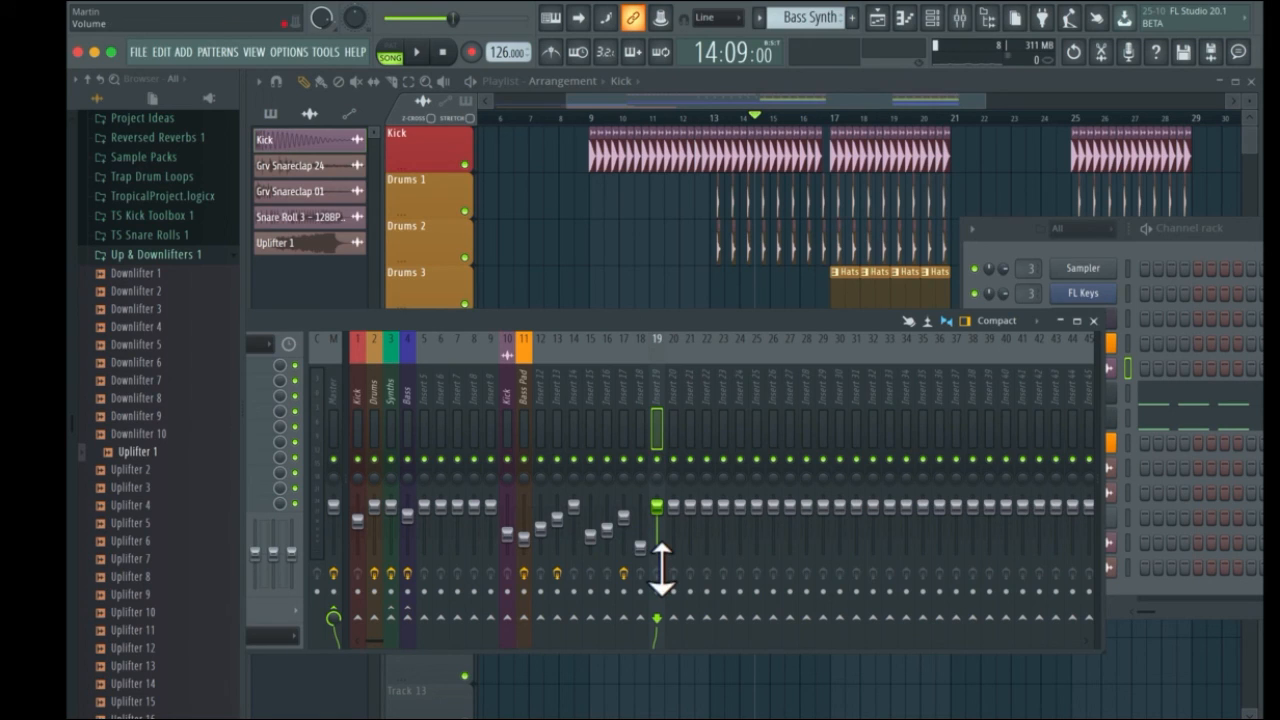
pyautogui.click(576, 382)
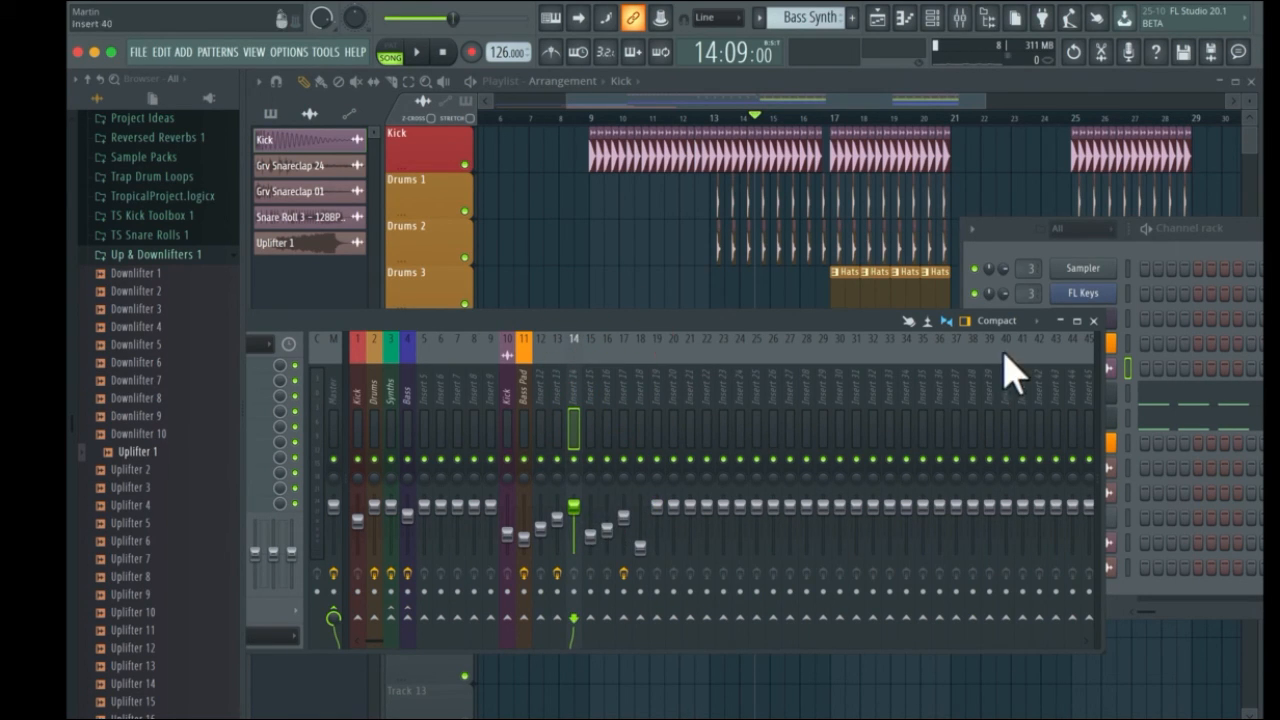
pyautogui.moveTo(1011, 229); pyautogui.dragTo(841, 152)
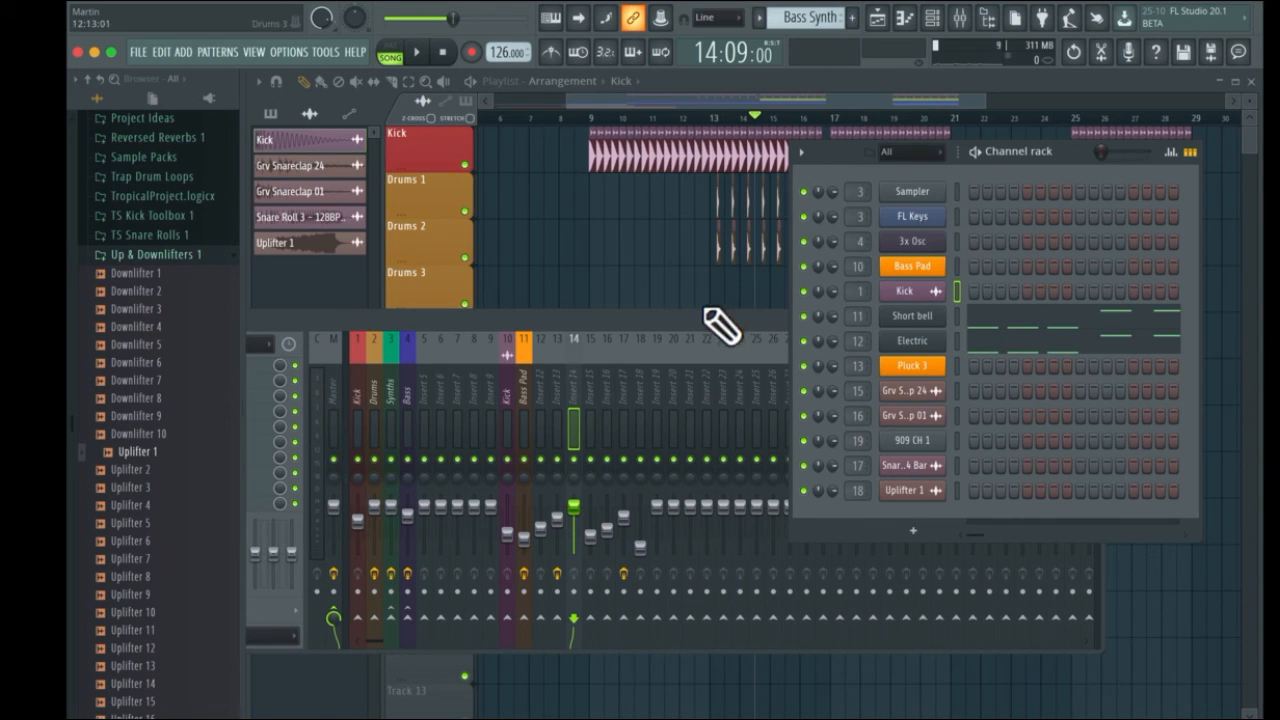
pyautogui.moveTo(722, 323); pyautogui.dragTo(794, 551)
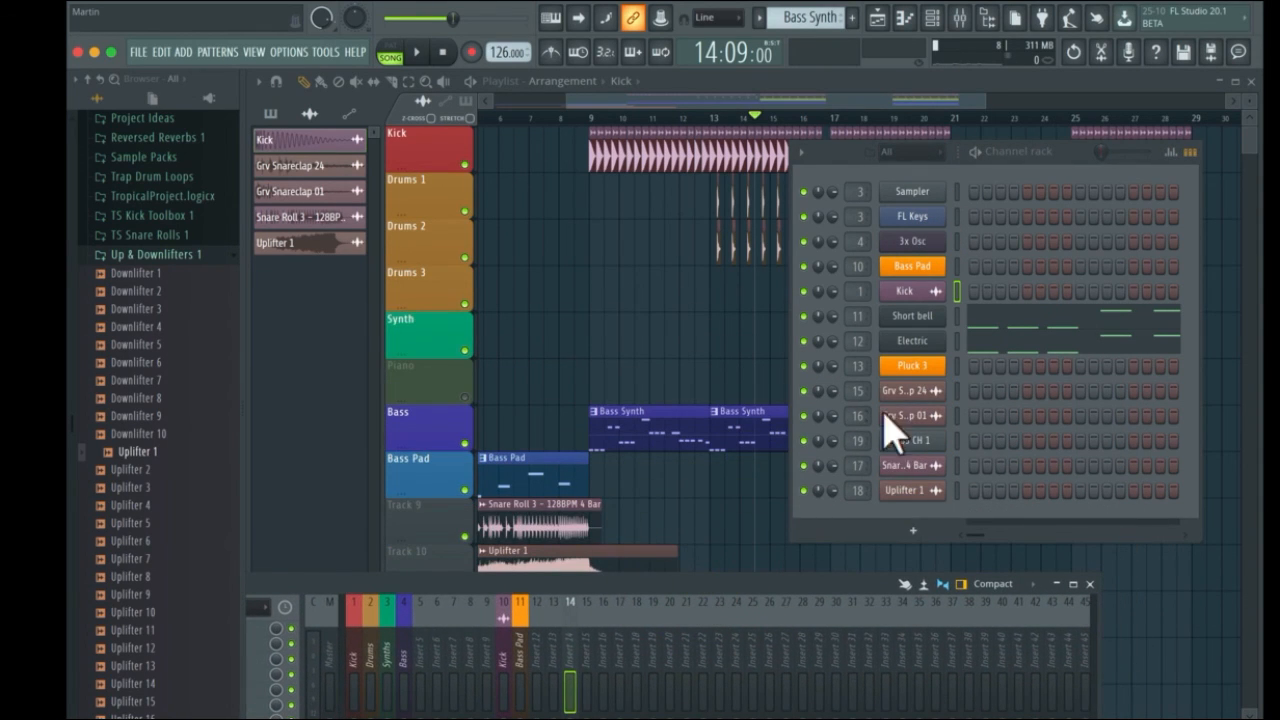
pyautogui.click(1091, 584)
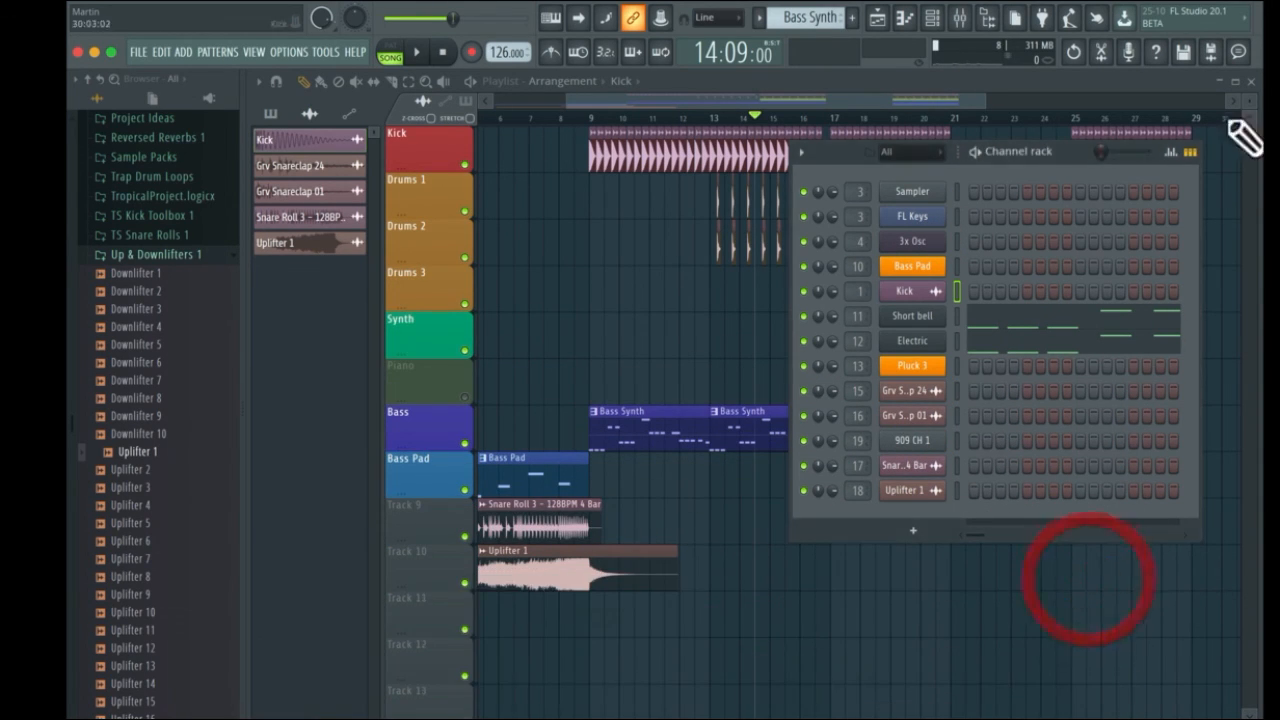
pyautogui.moveTo(853, 157); pyautogui.dragTo(1226, 260)
# Lower mixer insert 19 to about -9.4 dB while playing the melody section from bar 17
pyautogui.click(958, 17)
pyautogui.moveTo(806, 594); pyautogui.dragTo(770, 253)
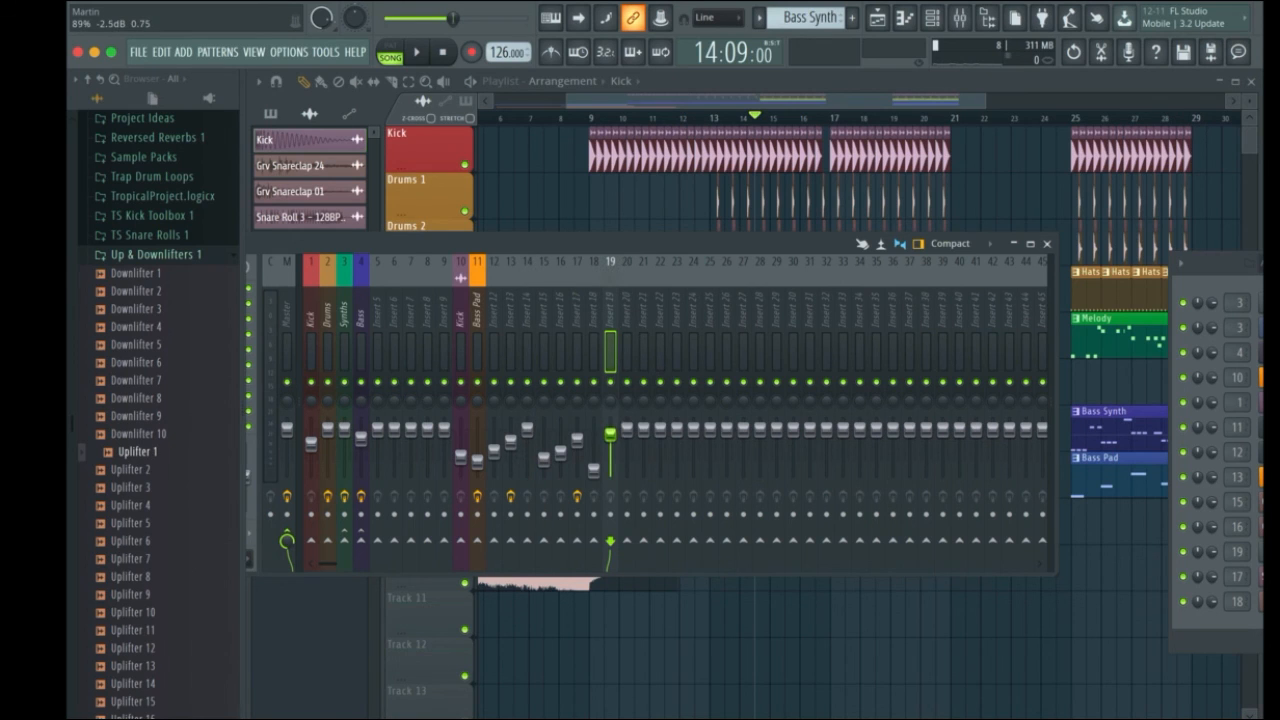
pyautogui.moveTo(878, 290); pyautogui.dragTo(849, 395)
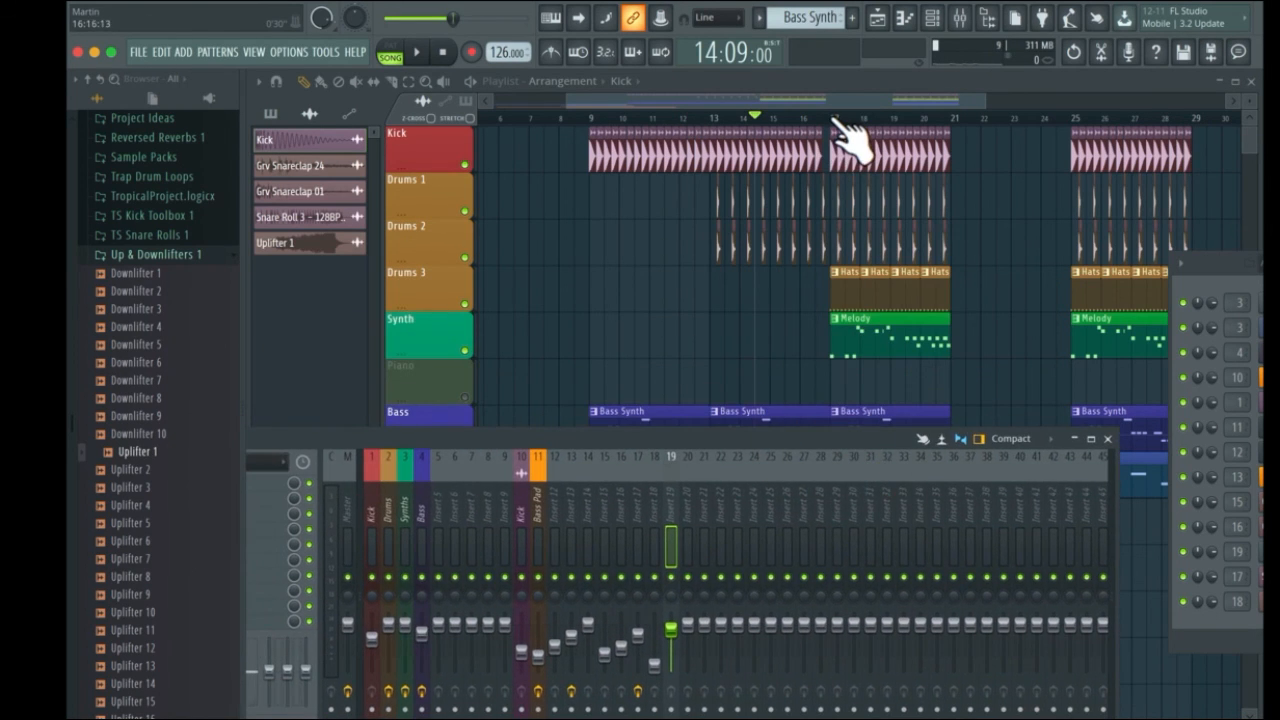
pyautogui.click(830, 115)
pyautogui.click(931, 17)
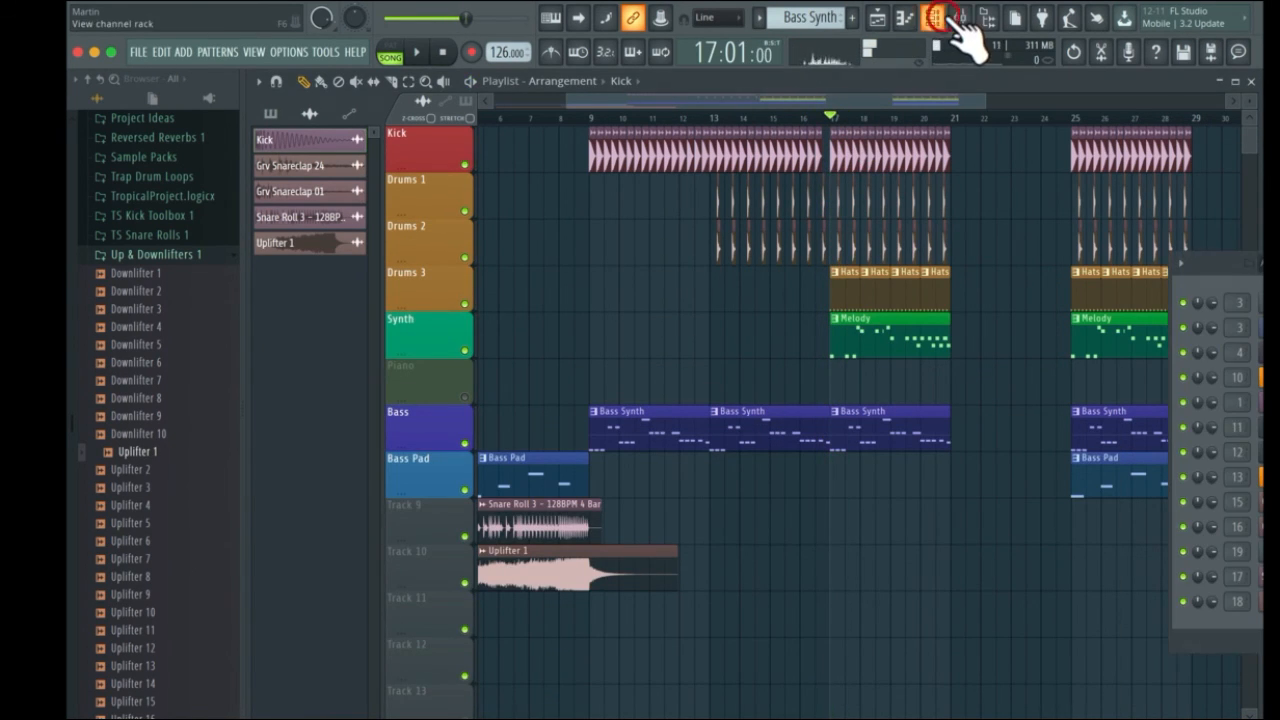
pyautogui.click(958, 17)
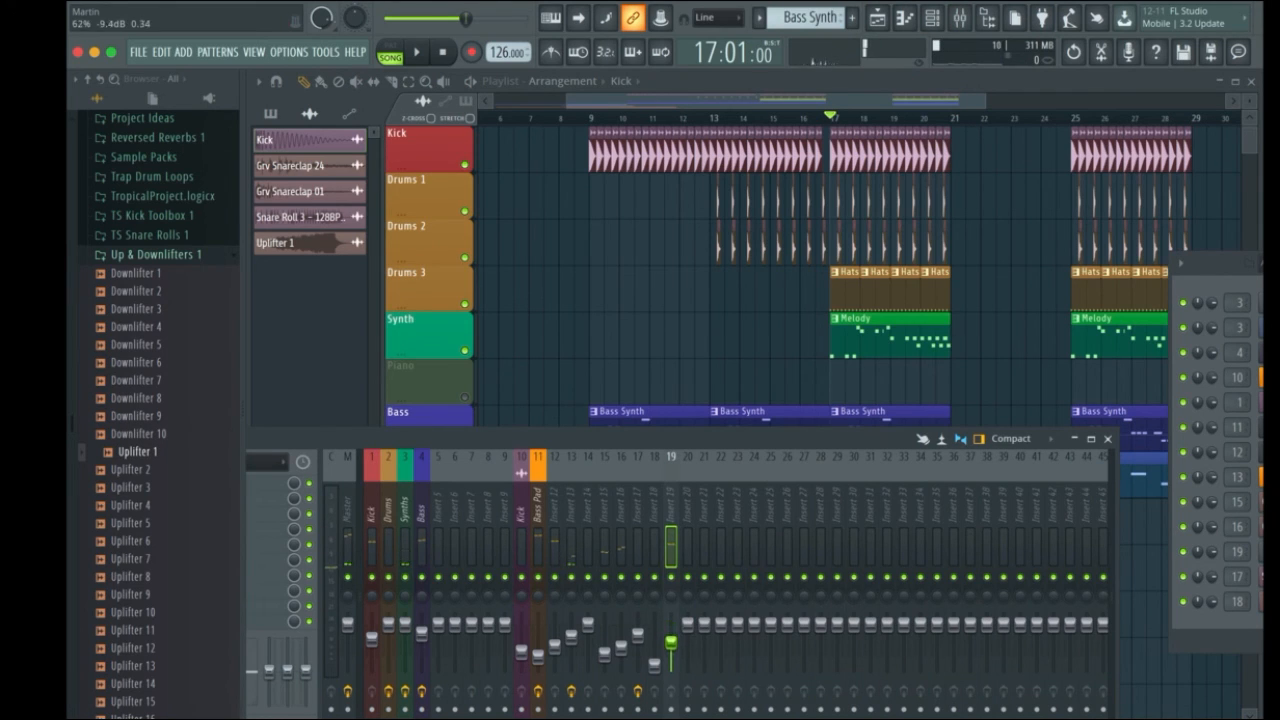
# Add Gross Beat to mixer insert 19 and load its Sidechain preset, matching the effect on insert 17
pyautogui.moveTo(619, 436); pyautogui.dragTo(901, 340)
pyautogui.click(919, 363)
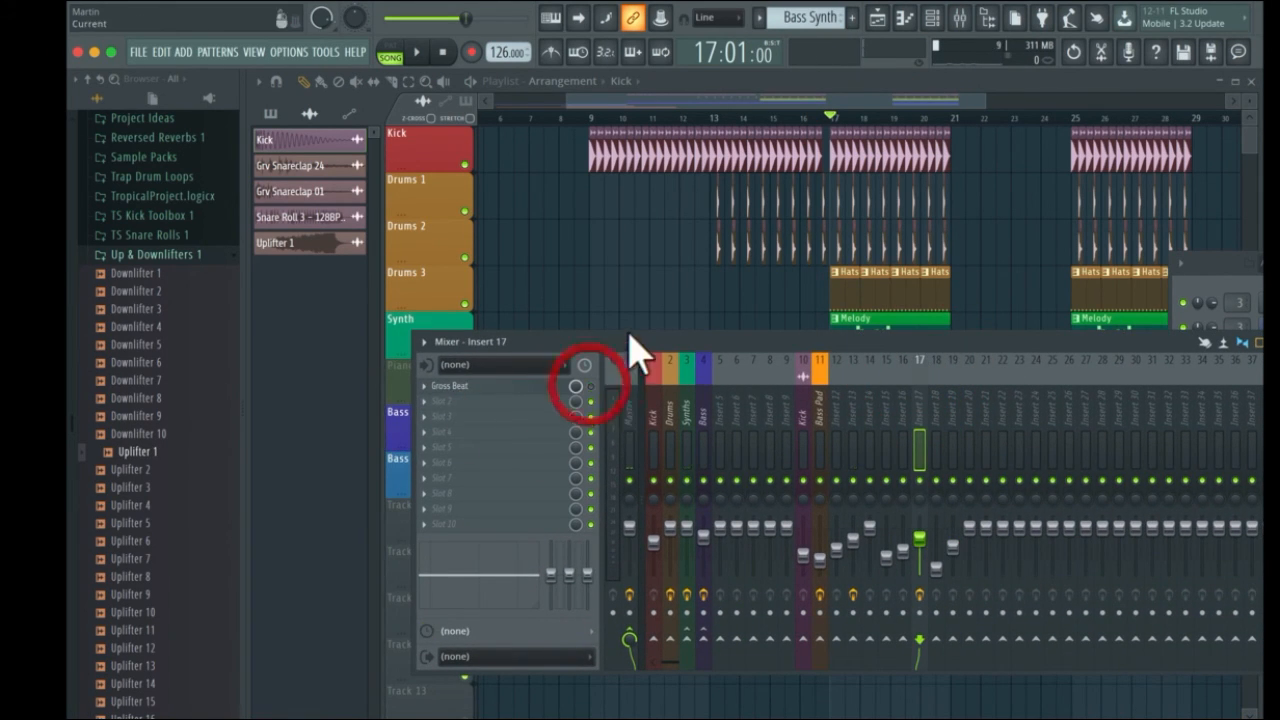
pyautogui.moveTo(629, 345); pyautogui.dragTo(797, 513)
pyautogui.moveTo(715, 512); pyautogui.dragTo(333, 426)
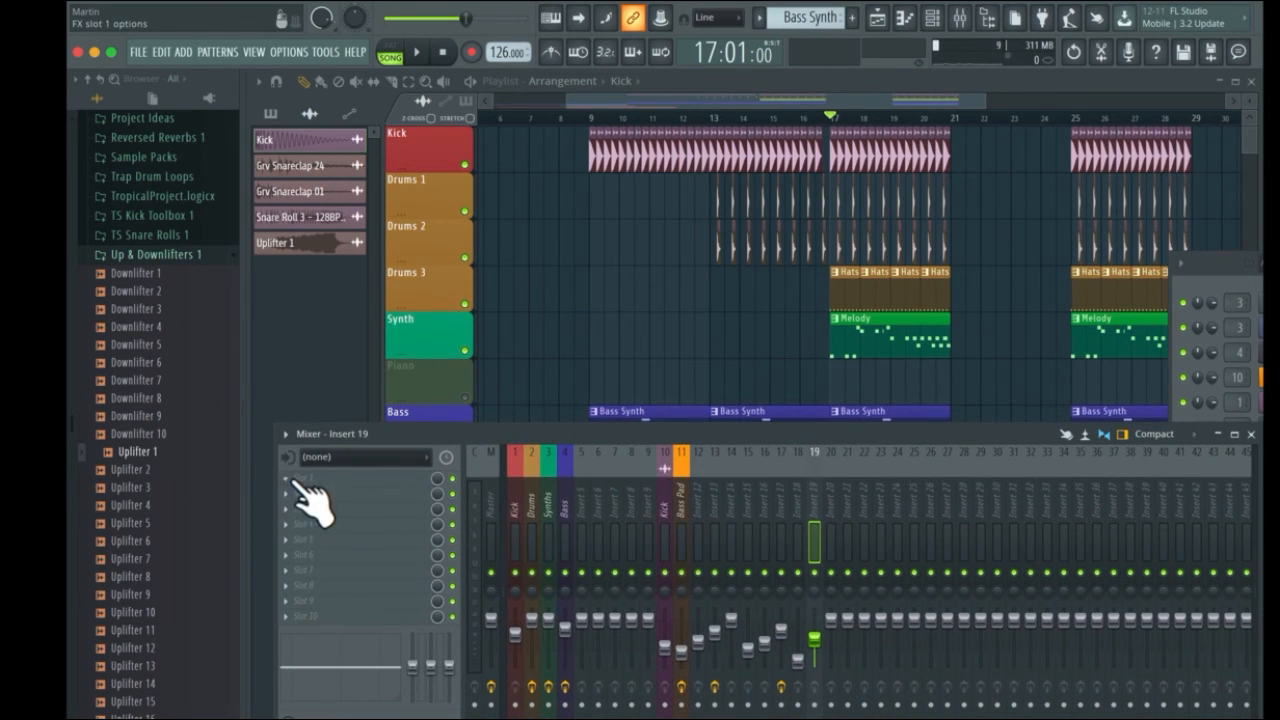
pyautogui.click(292, 480)
pyautogui.click(700, 118)
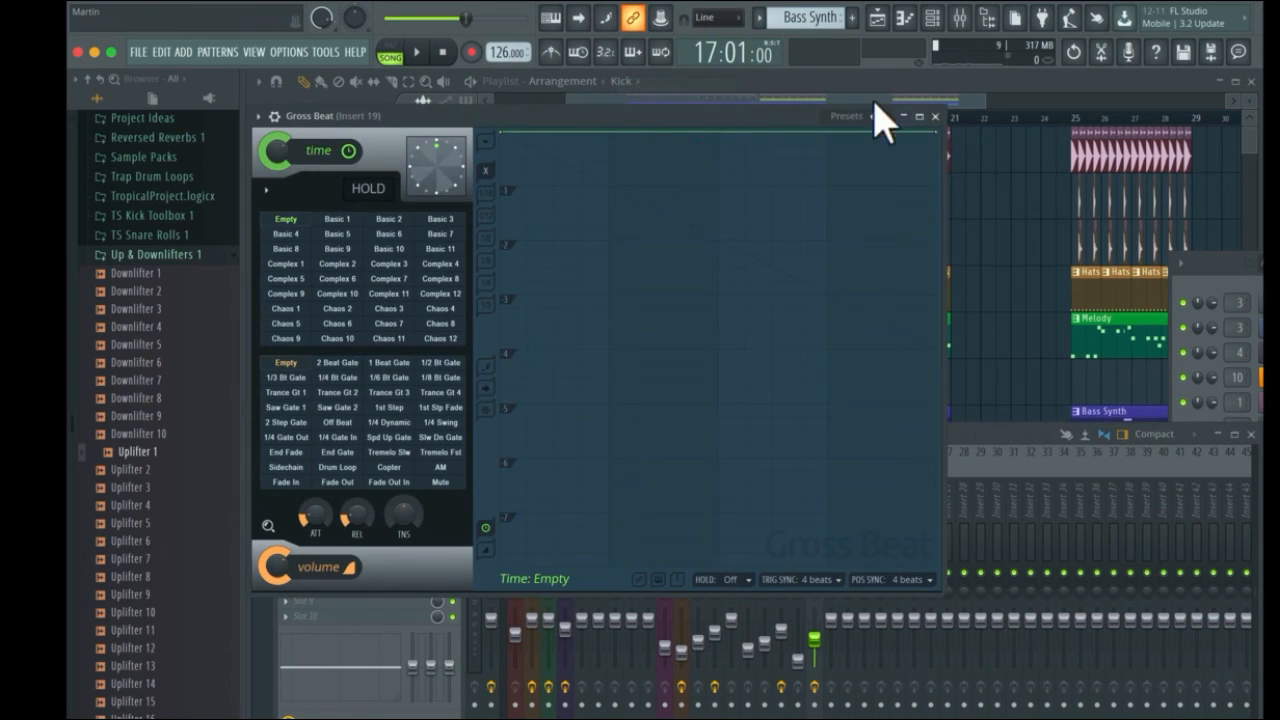
pyautogui.click(876, 118)
pyautogui.click(893, 214)
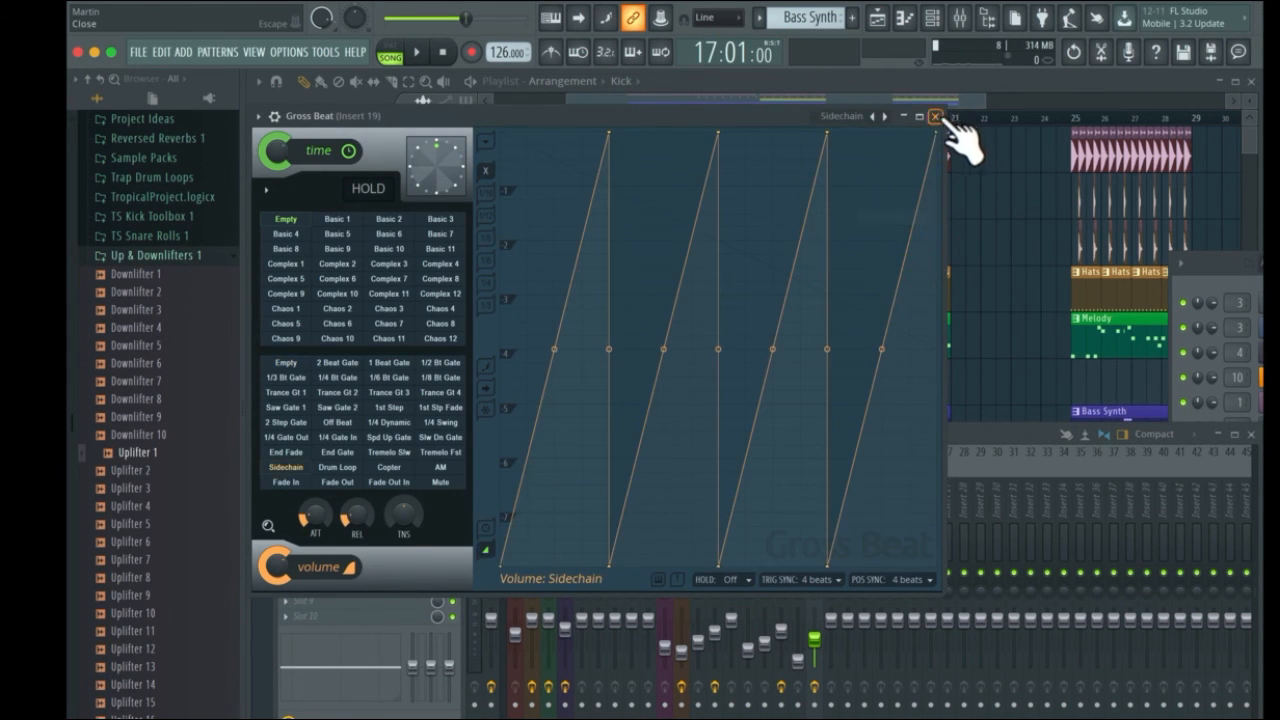
pyautogui.click(936, 117)
pyautogui.moveTo(817, 451); pyautogui.dragTo(523, 508)
pyautogui.click(945, 492)
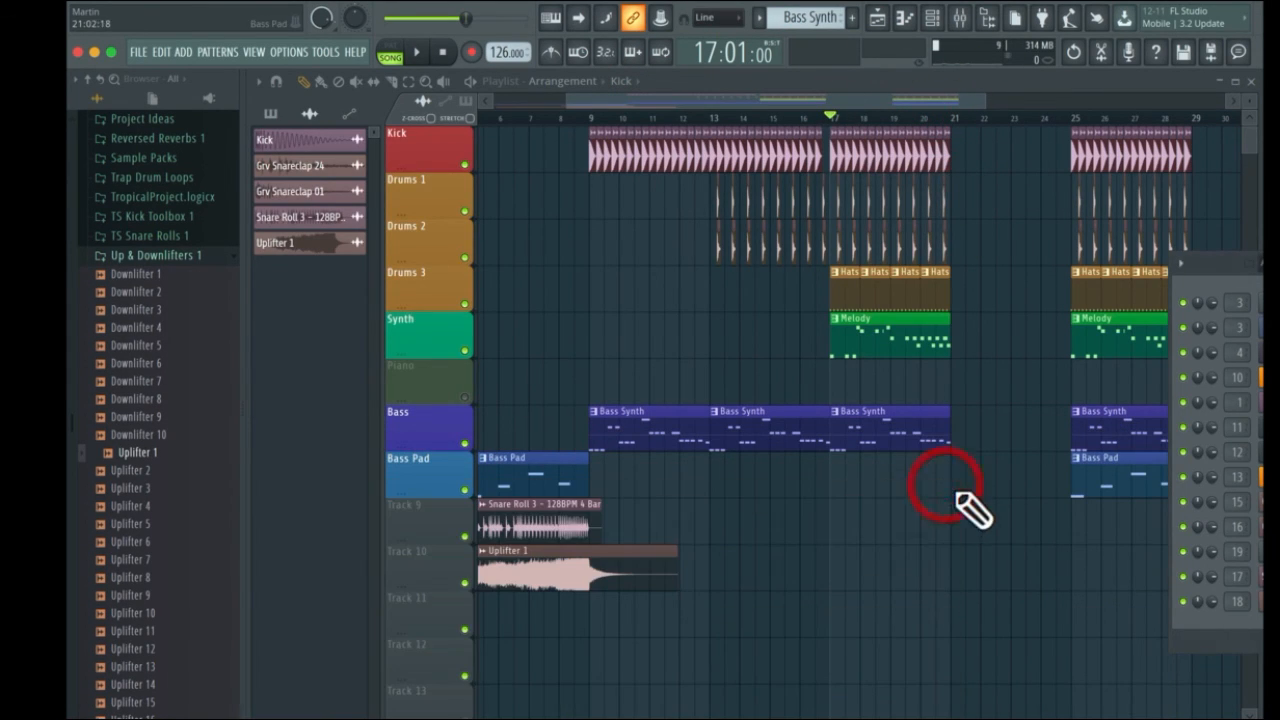
# Play from bar 16 into the melody section and raise mixer insert 19 to 0.0 dB
pyautogui.click(800, 118)
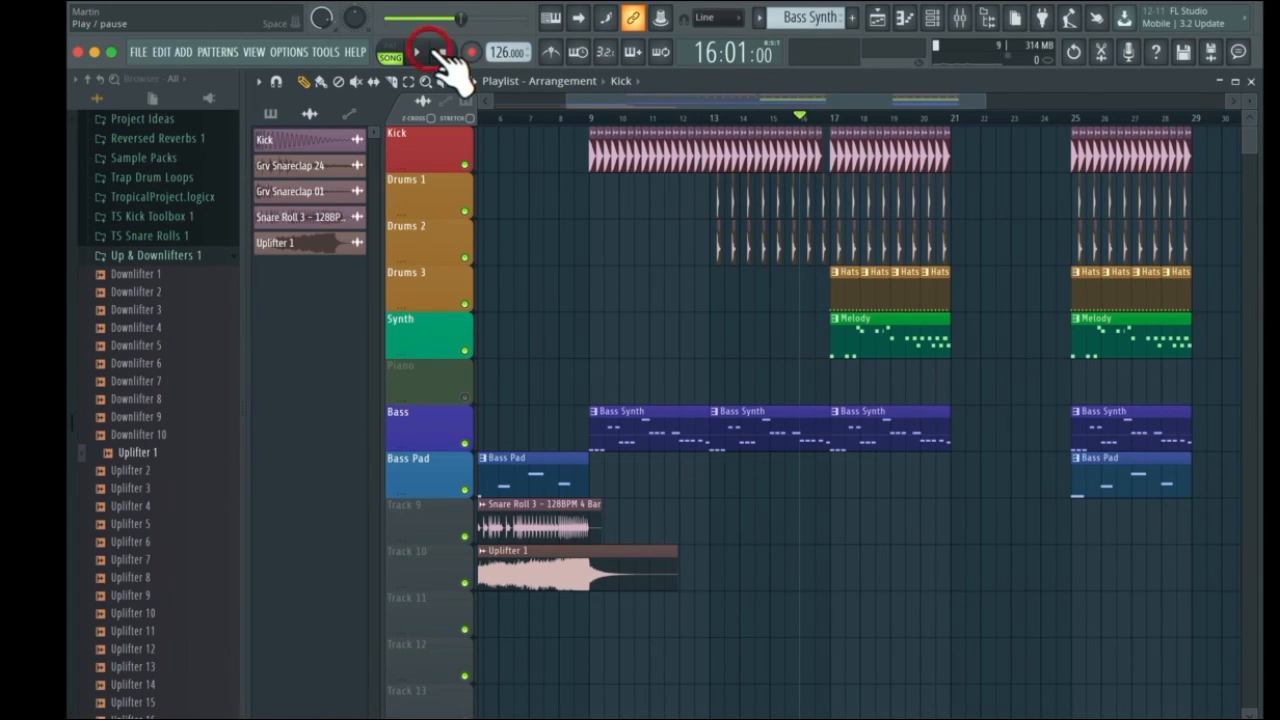
pyautogui.click(425, 52)
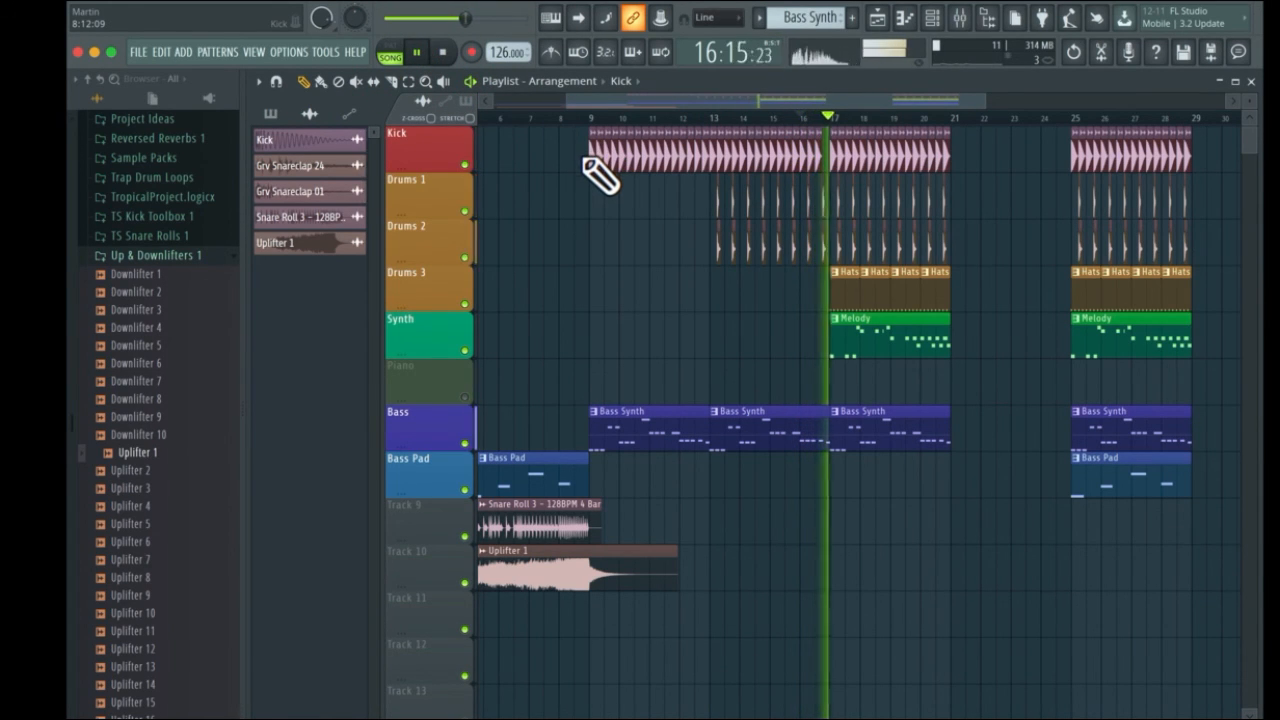
pyautogui.click(958, 18)
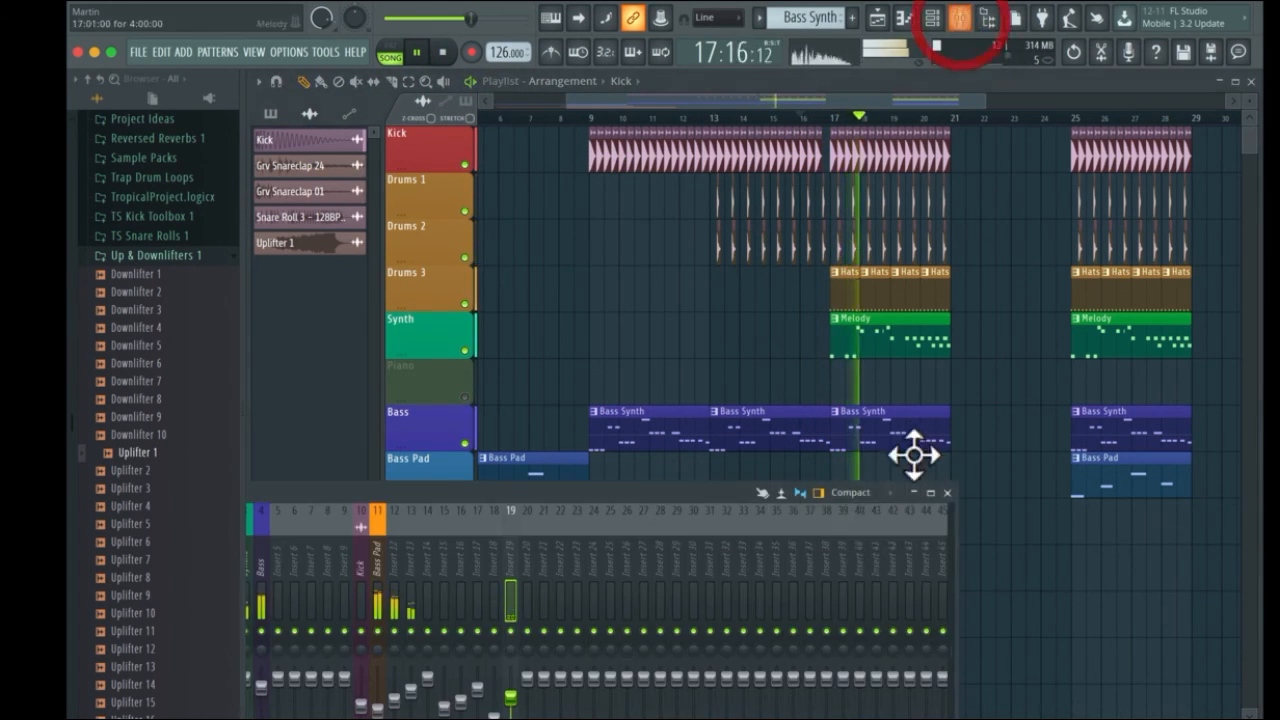
pyautogui.moveTo(721, 493); pyautogui.dragTo(833, 327)
pyautogui.moveTo(626, 540); pyautogui.dragTo(626, 520)
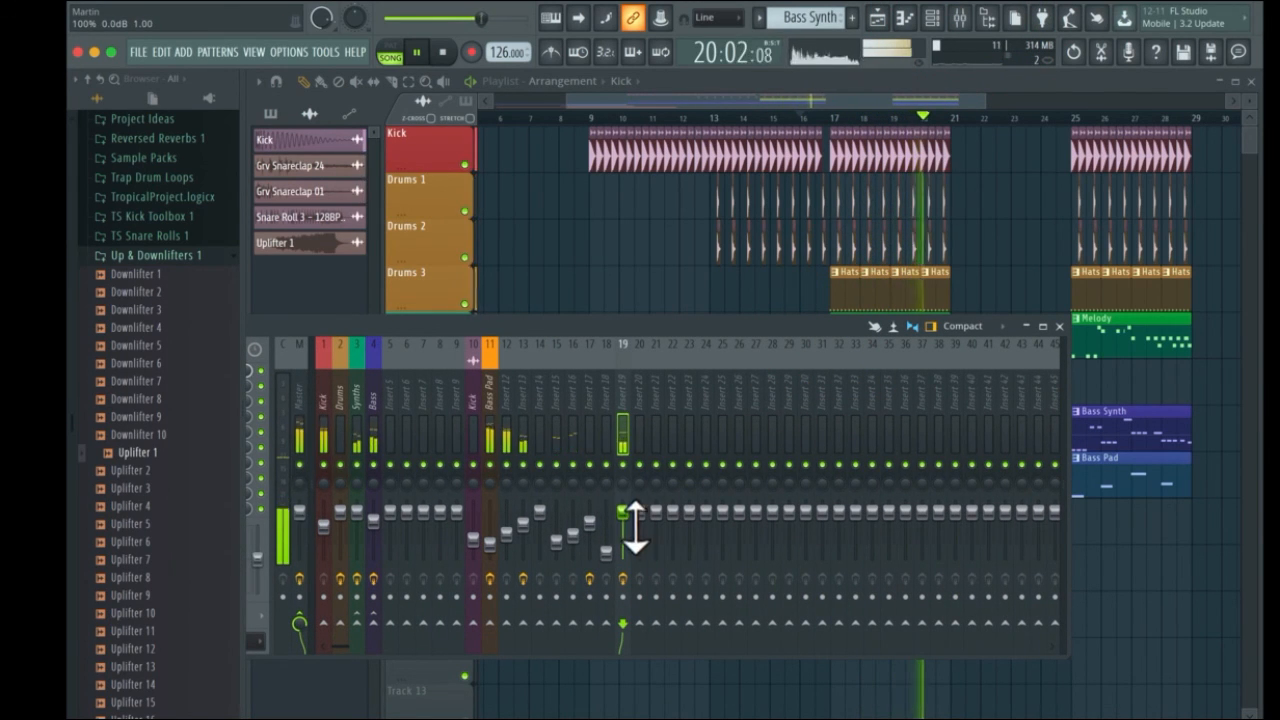
# Bend all four rising segments of insert 19's Gross Beat Sidechain volume envelope upward into similar convex curves
pyautogui.moveTo(352, 347); pyautogui.dragTo(752, 368)
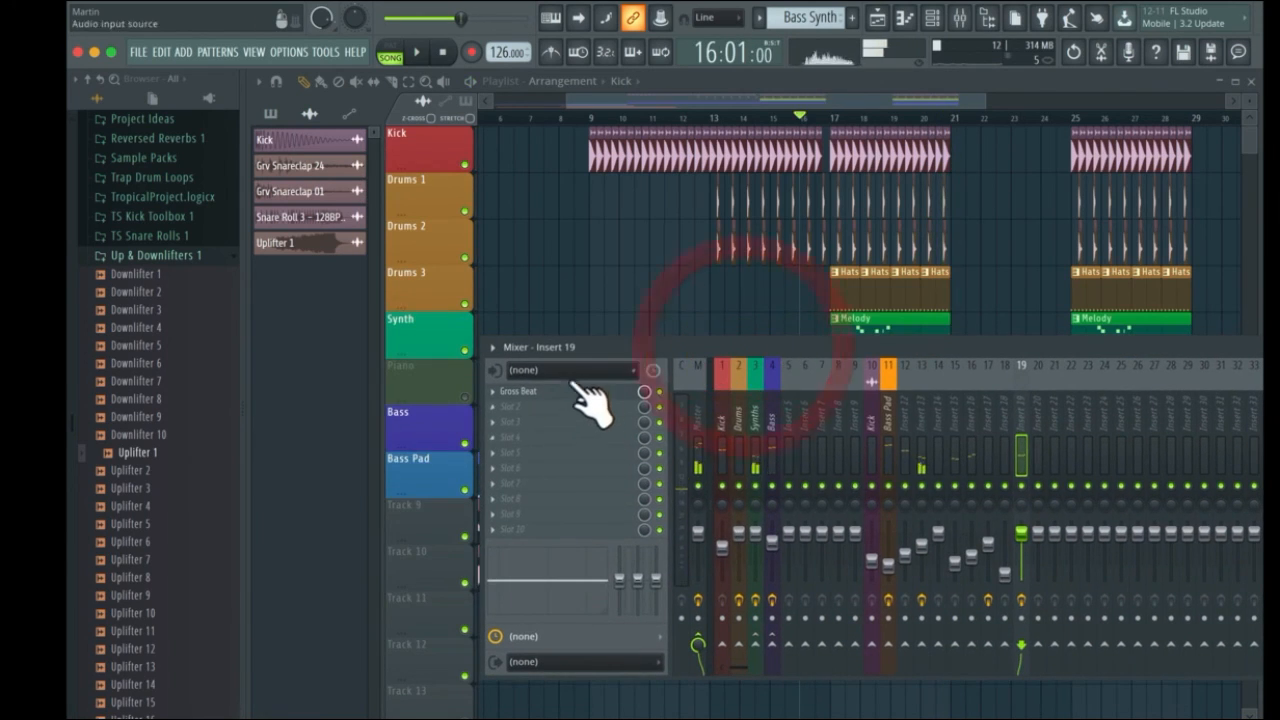
pyautogui.click(559, 389)
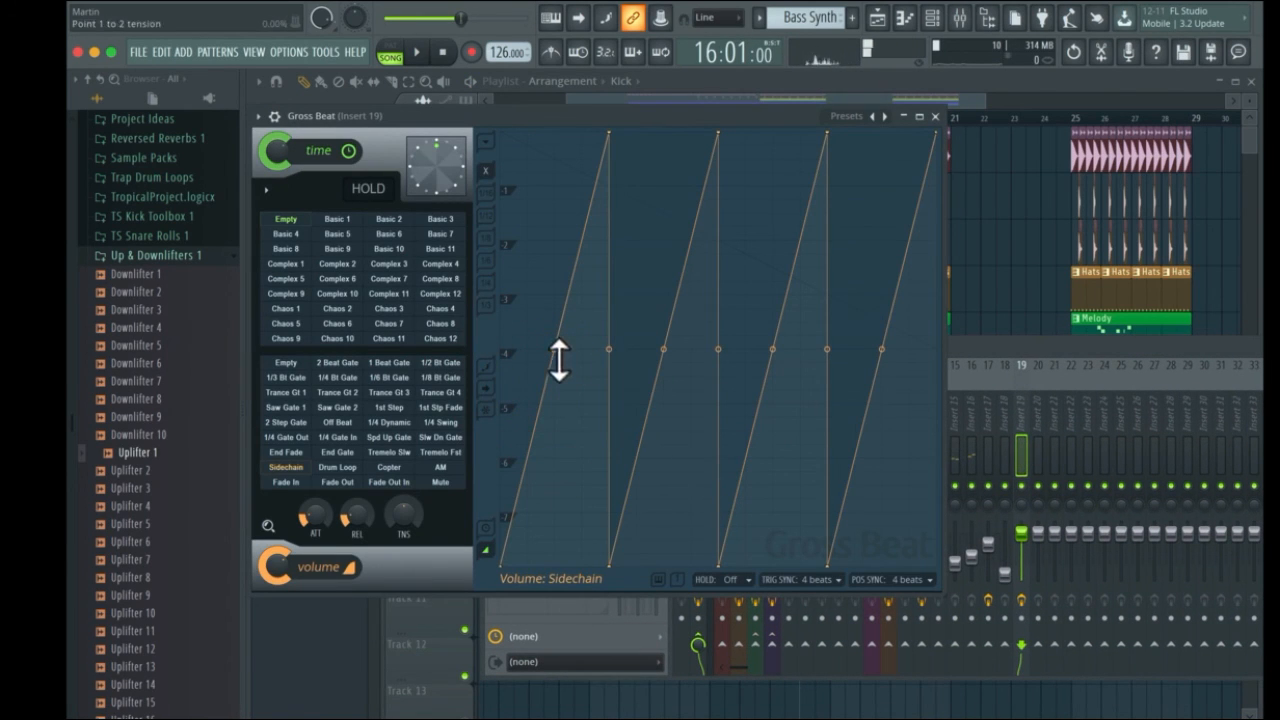
pyautogui.moveTo(558, 360); pyautogui.dragTo(558, 295)
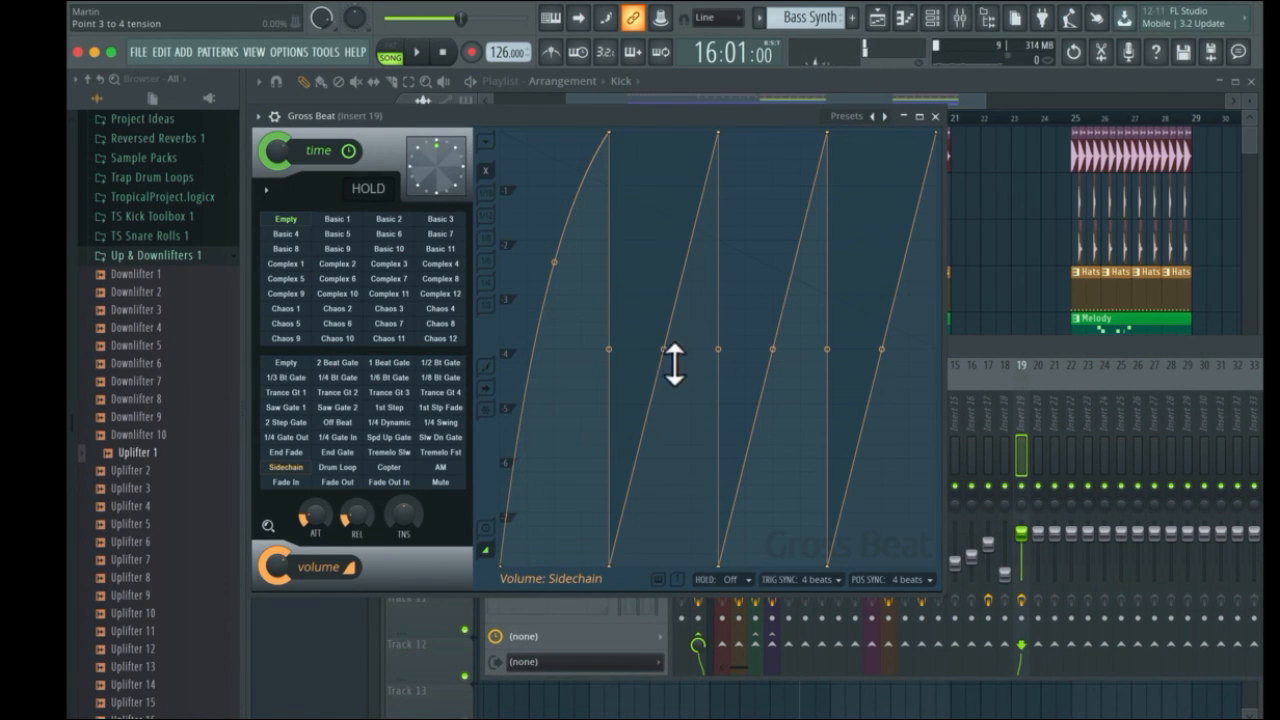
pyautogui.moveTo(674, 365); pyautogui.dragTo(674, 300)
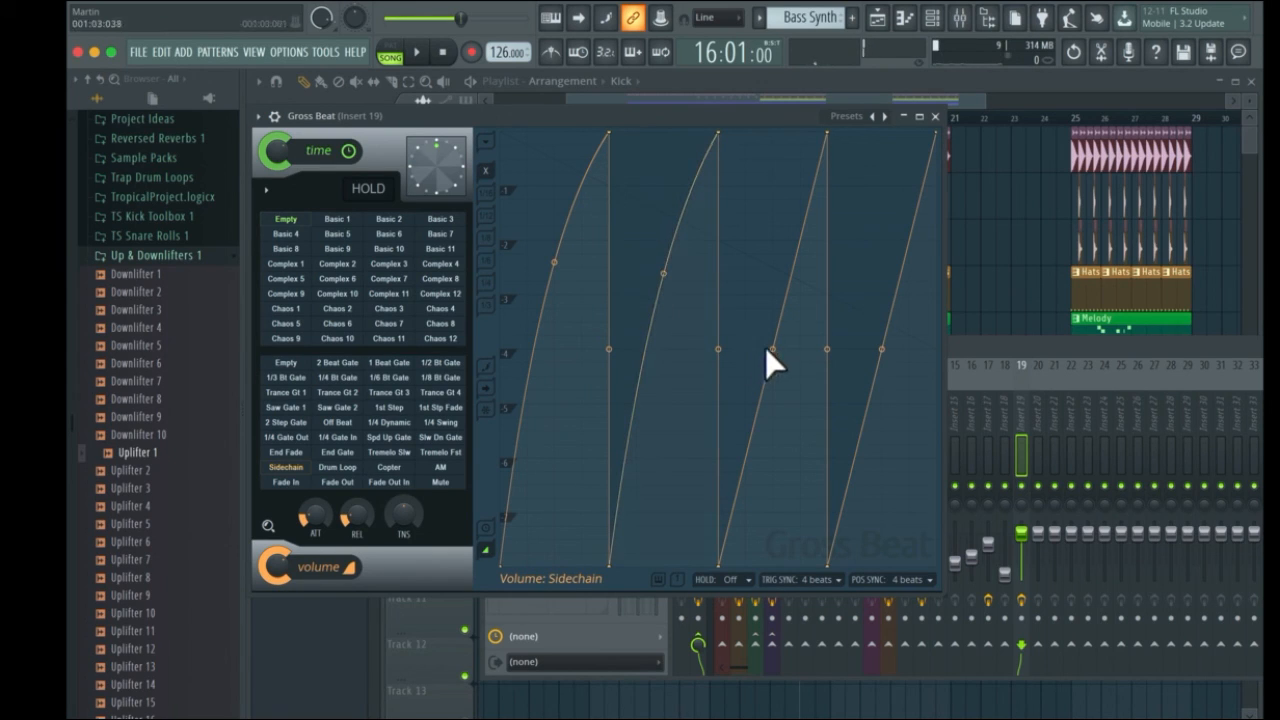
pyautogui.moveTo(772, 316); pyautogui.dragTo(772, 233)
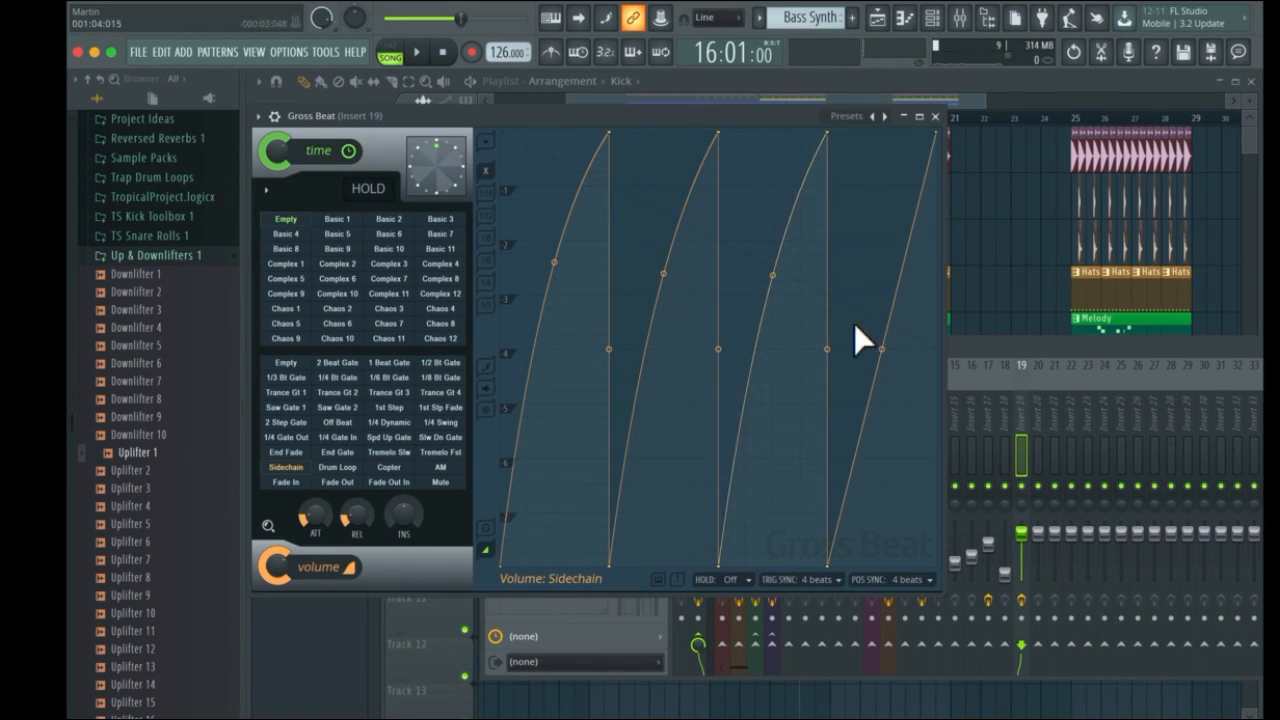
pyautogui.moveTo(877, 345); pyautogui.dragTo(877, 240)
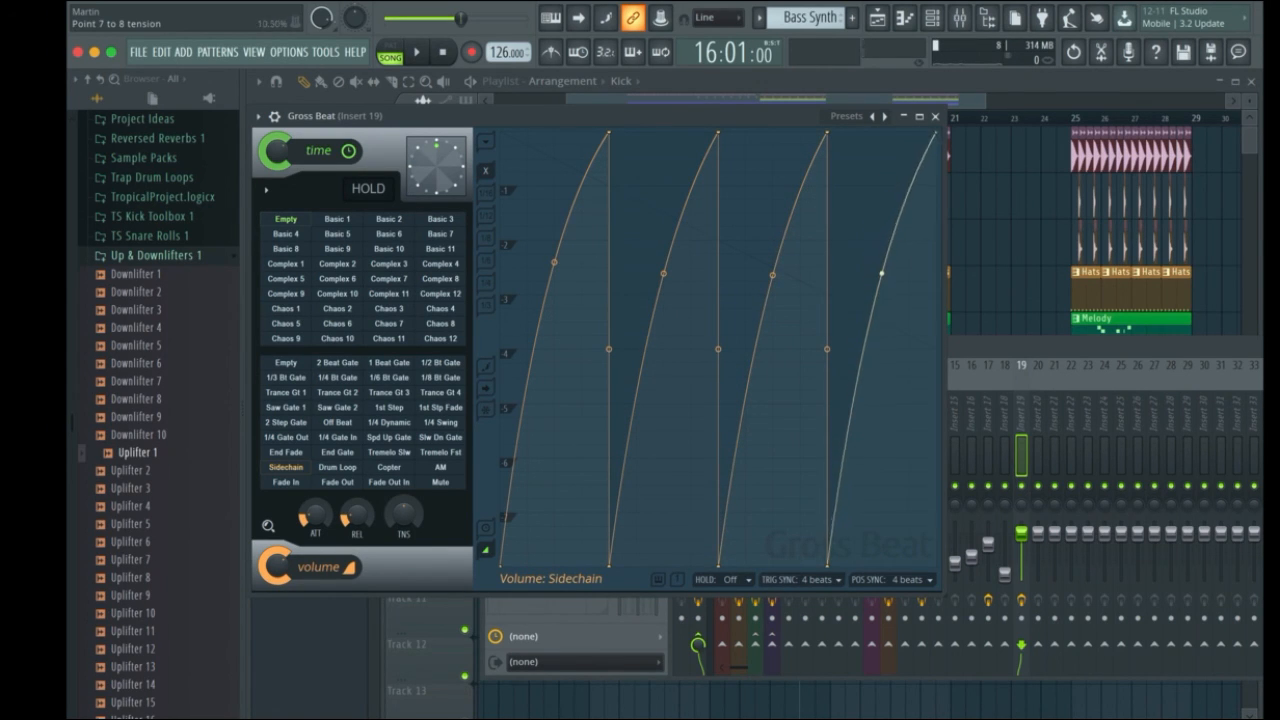
# Play from bar 16 to check the reshaped sidechain on the hats, and close Gross Beat and the mixer
pyautogui.press('space')
pyautogui.moveTo(794, 124); pyautogui.dragTo(780, 173)
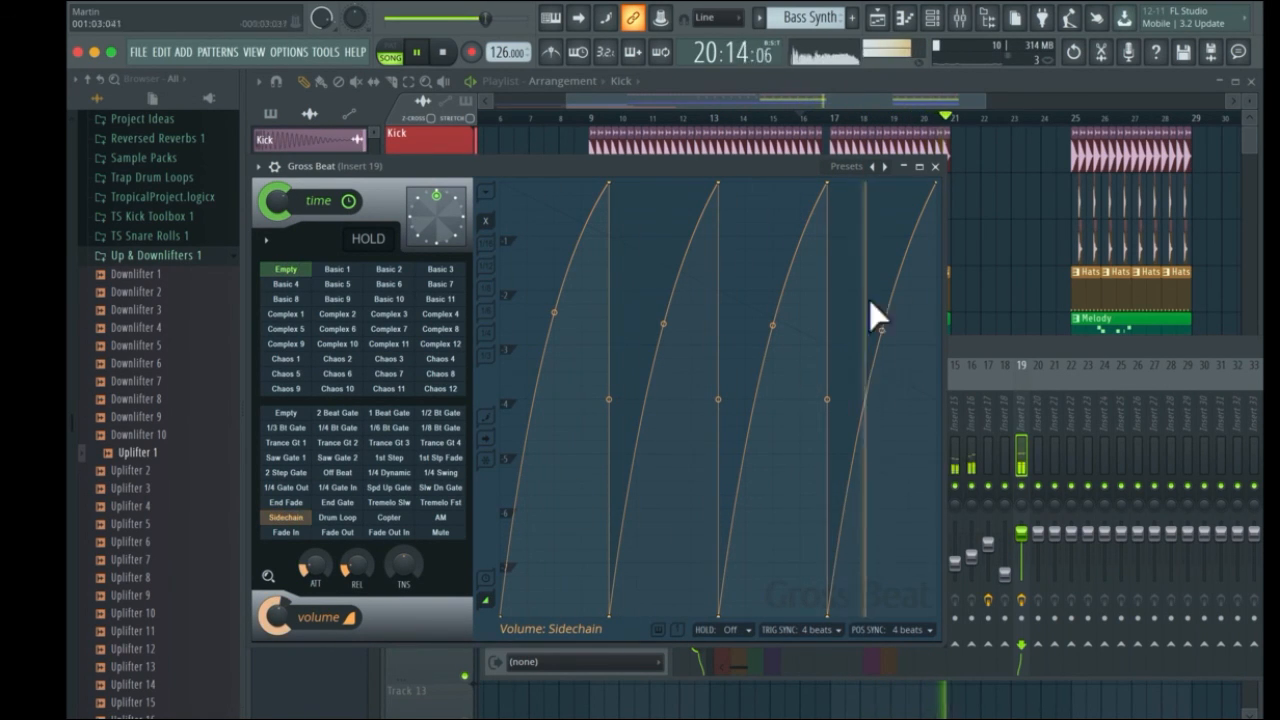
pyautogui.click(935, 166)
pyautogui.press('space')
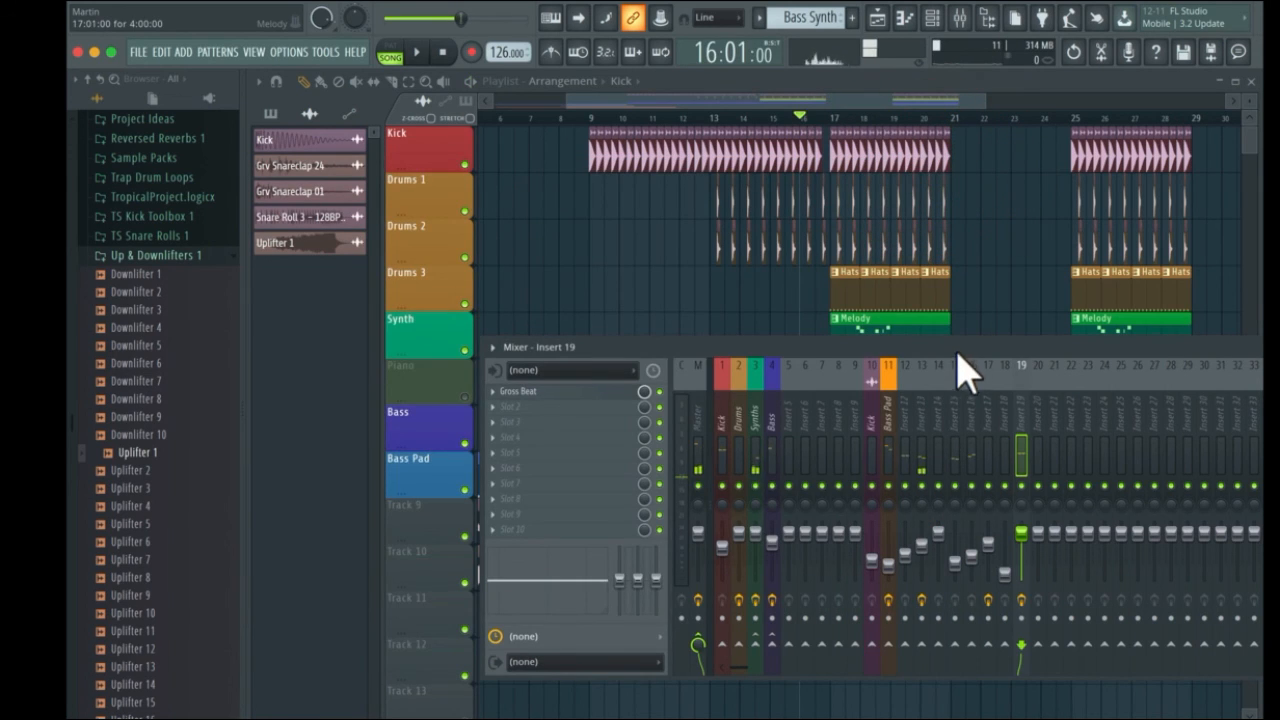
pyautogui.moveTo(957, 351); pyautogui.dragTo(638, 393)
pyautogui.click(1125, 389)
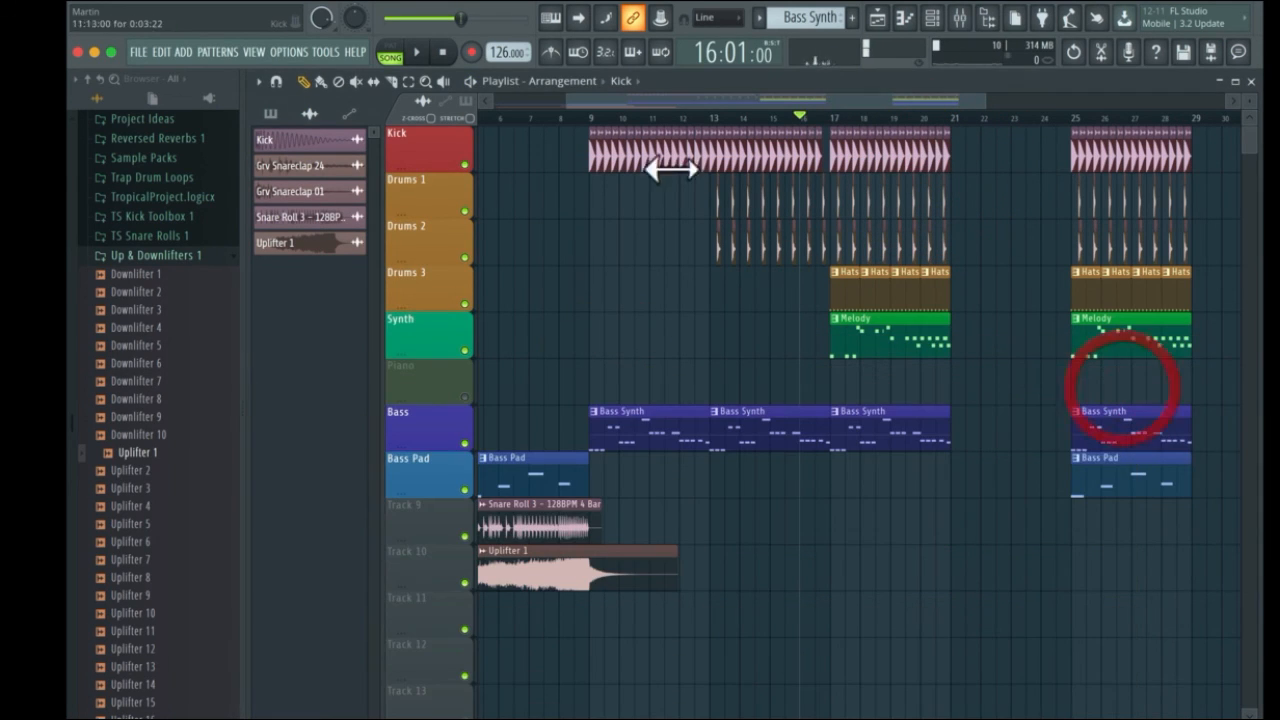
# Play from bar 7 to check the transition from the build-up into the kick and bass section at bar 9
pyautogui.click(545, 122)
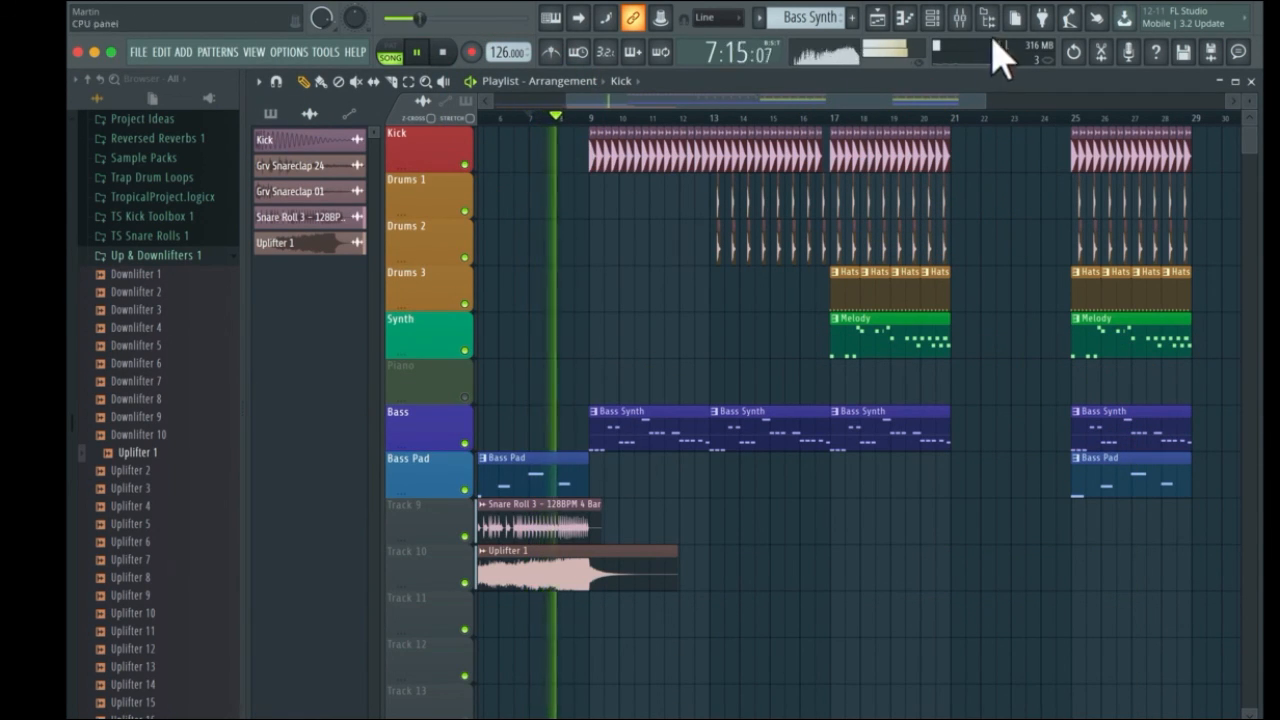
pyautogui.press('space')
pyautogui.click(961, 18)
pyautogui.moveTo(620, 389); pyautogui.dragTo(637, 363)
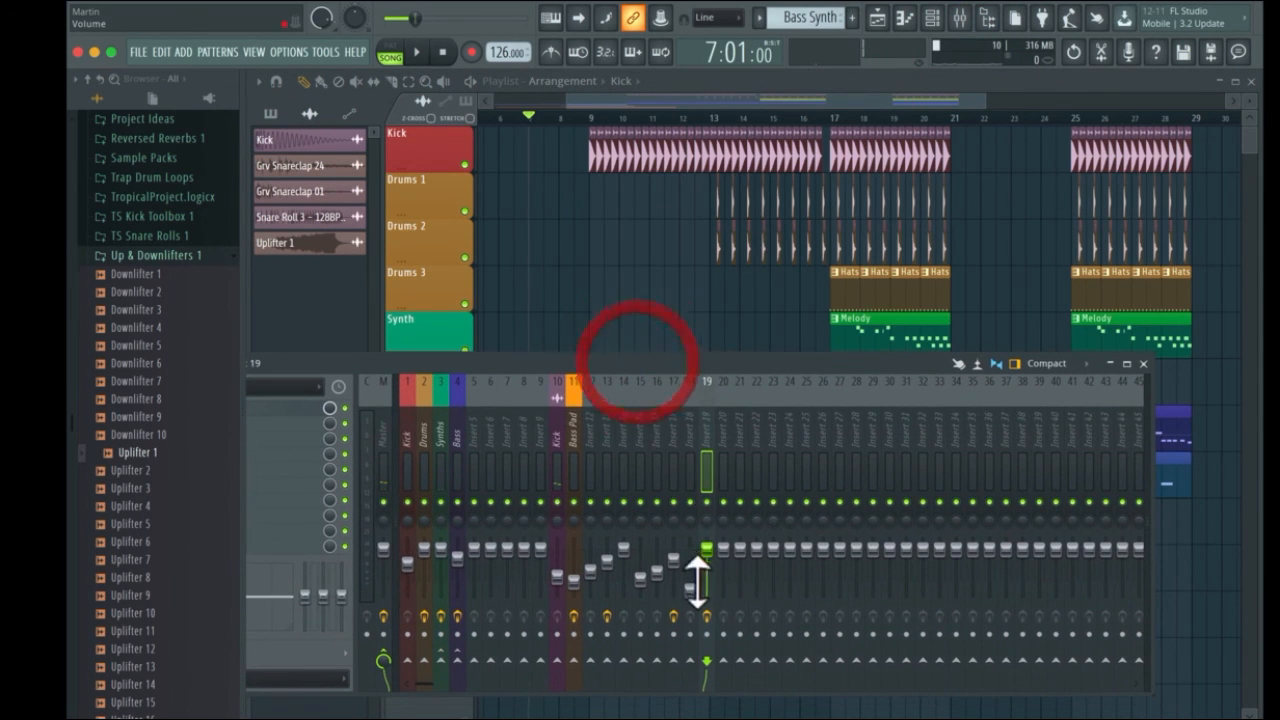
pyautogui.press('F9')
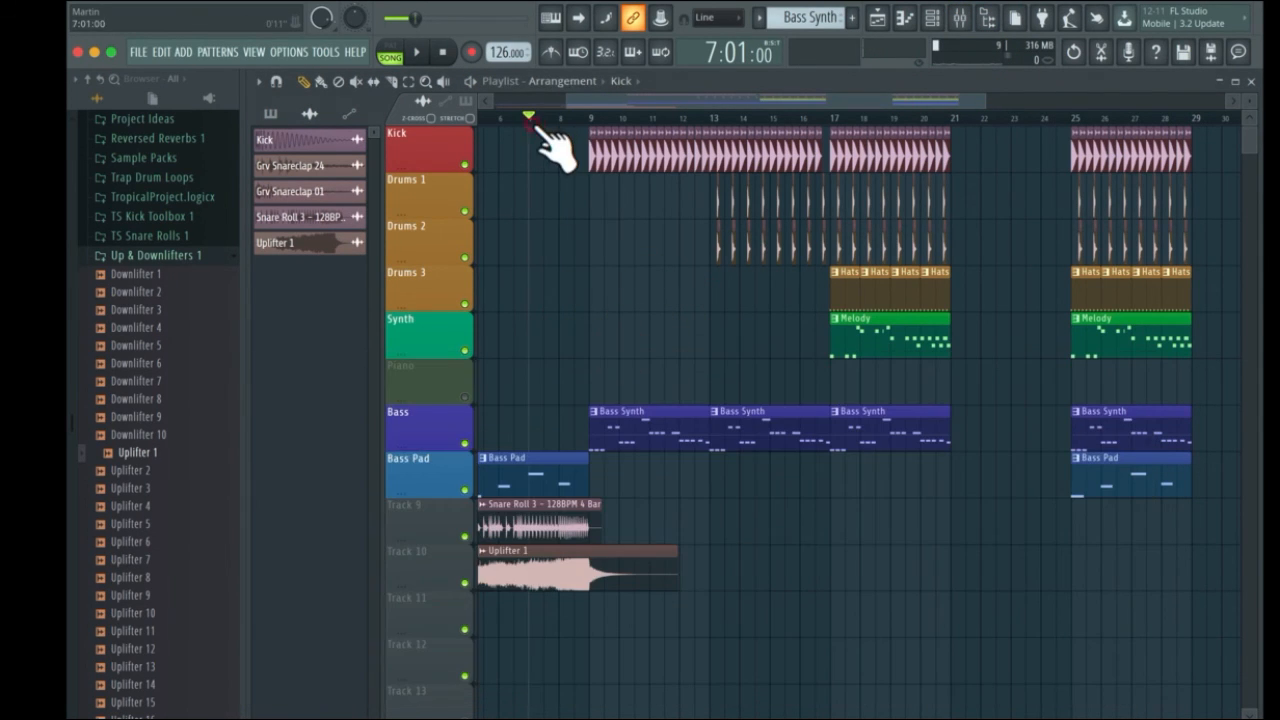
pyautogui.press('space')
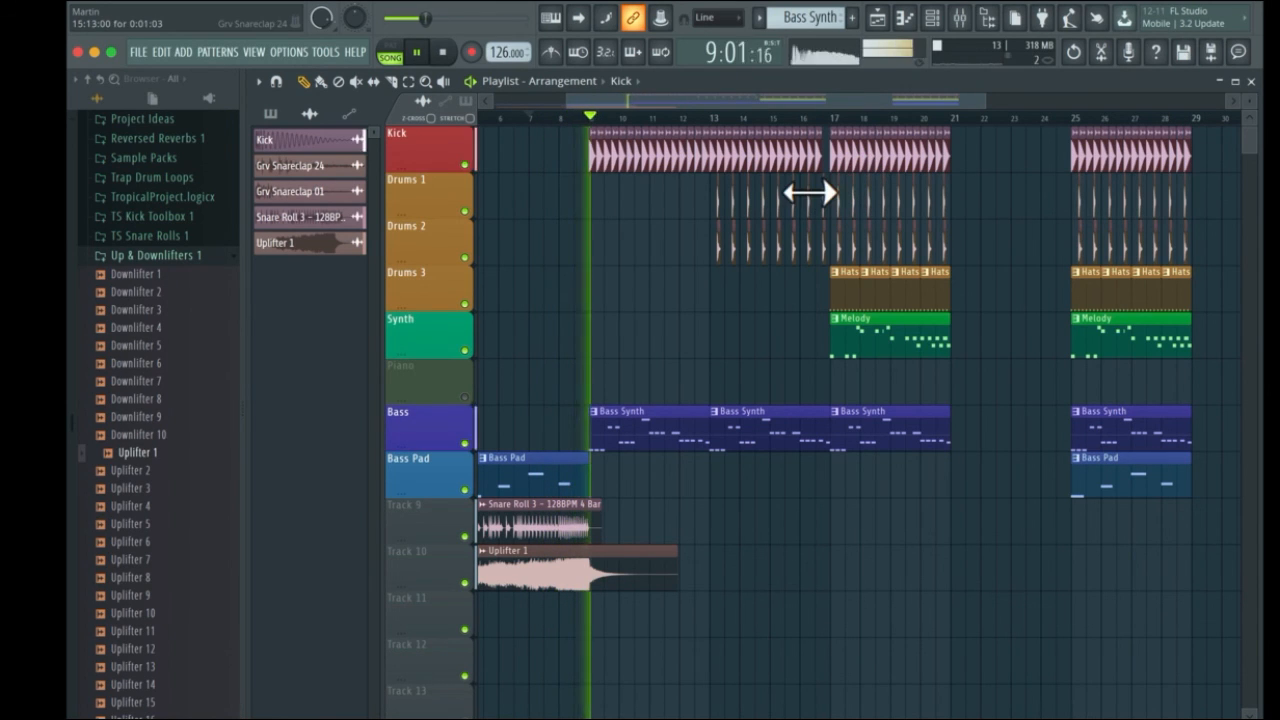
pyautogui.click(543, 116)
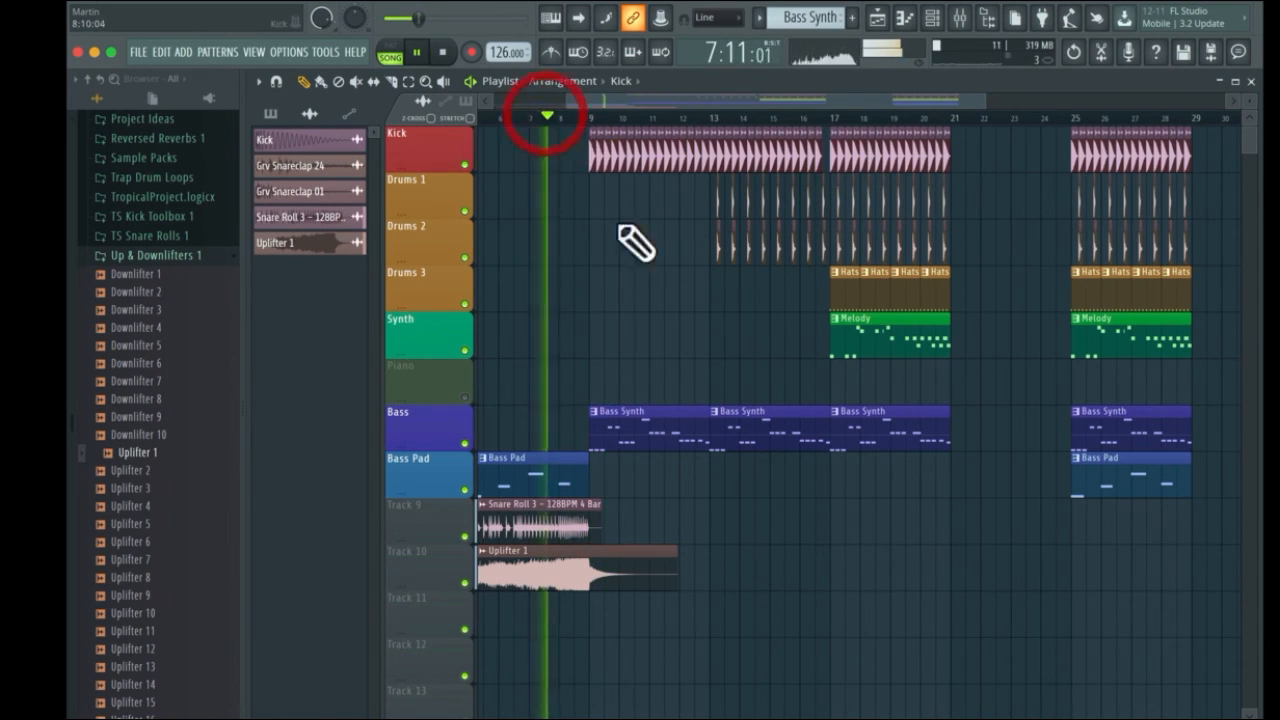
pyautogui.press('space')
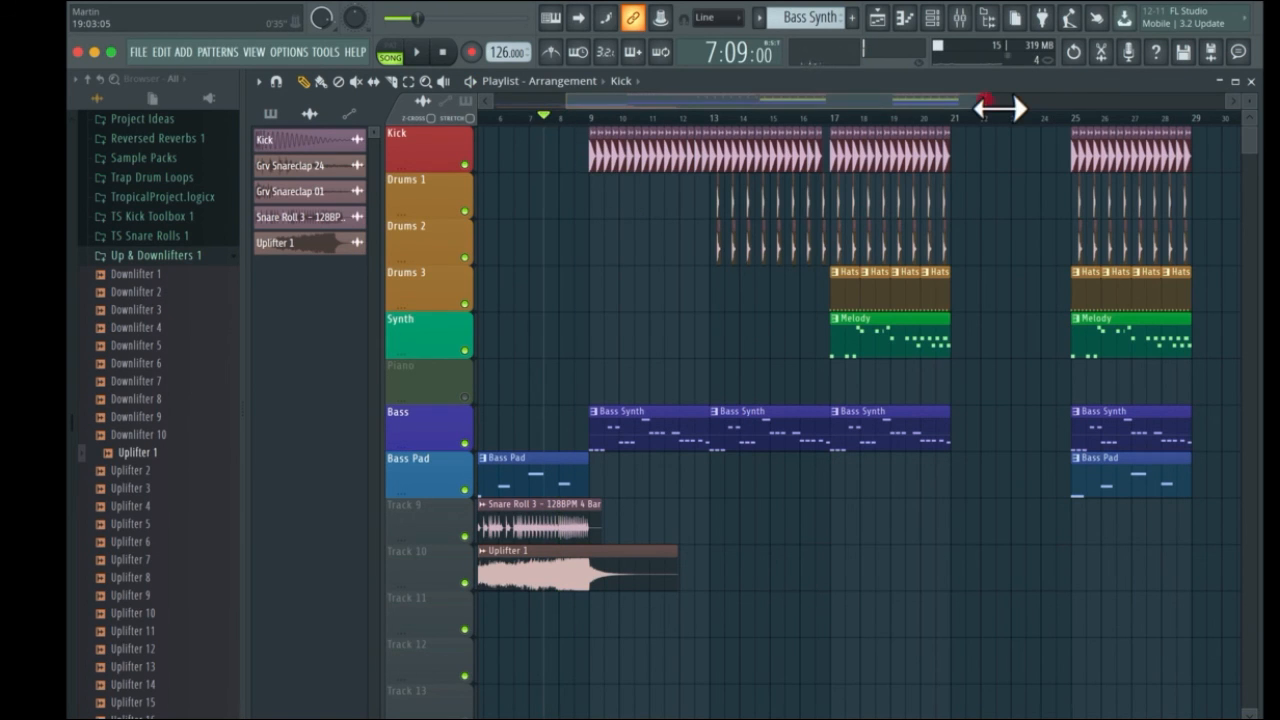
# Trim the end of the Snare Roll 3 clip on Track 9 to a length of about 3:10:22, stopping before the kicks at bar 9
pyautogui.moveTo(1000, 108); pyautogui.dragTo(766, 246)
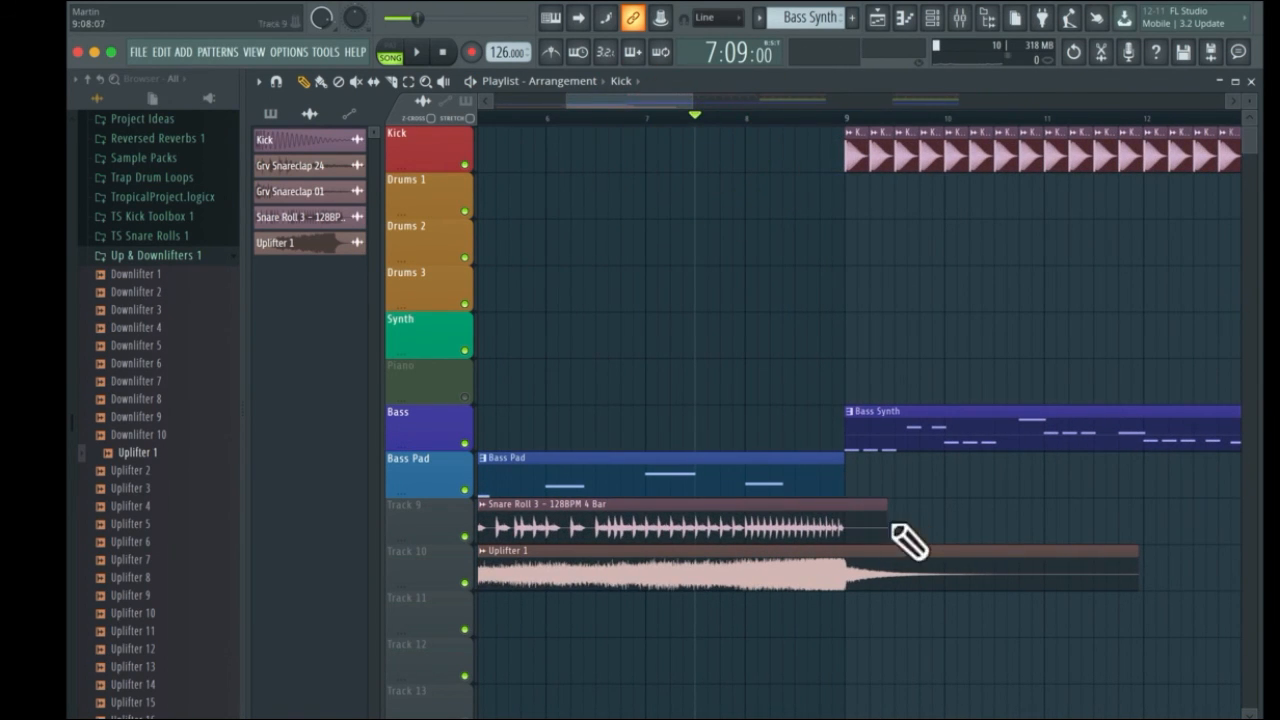
pyautogui.click(838, 534)
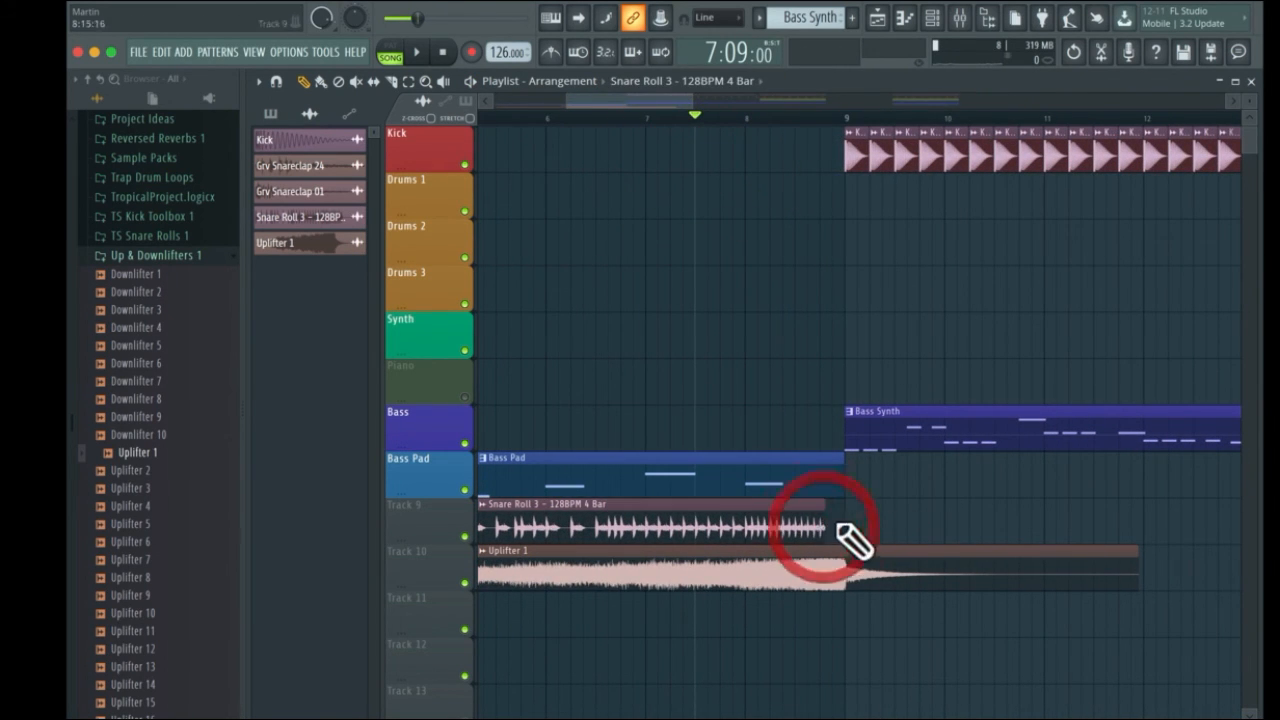
pyautogui.click(838, 532)
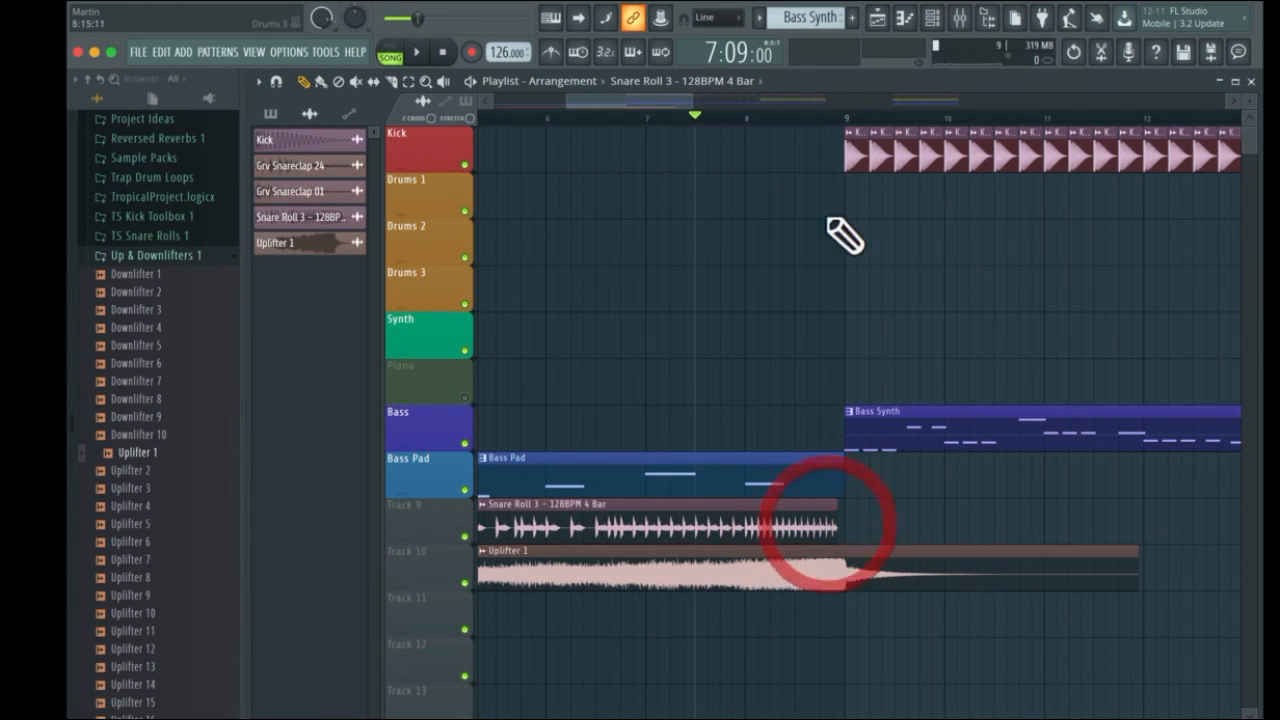
pyautogui.click(780, 118)
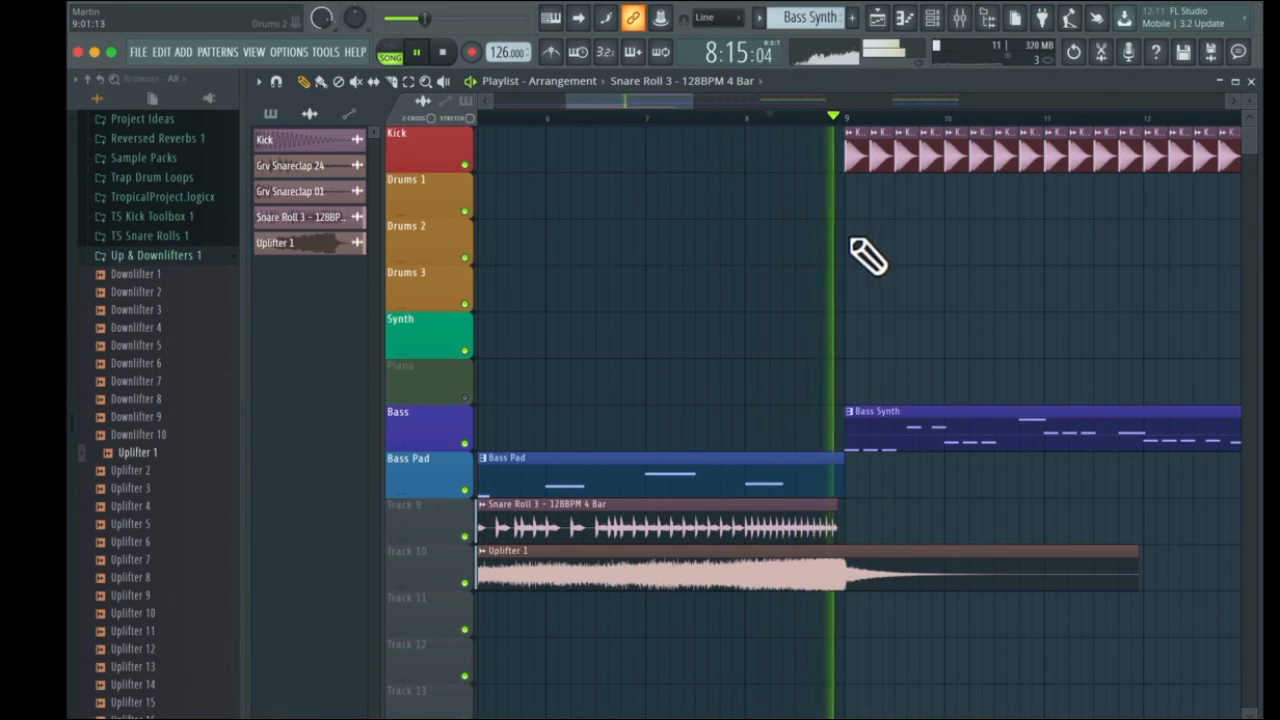
pyautogui.press('space')
pyautogui.moveTo(852, 534); pyautogui.dragTo(814, 534)
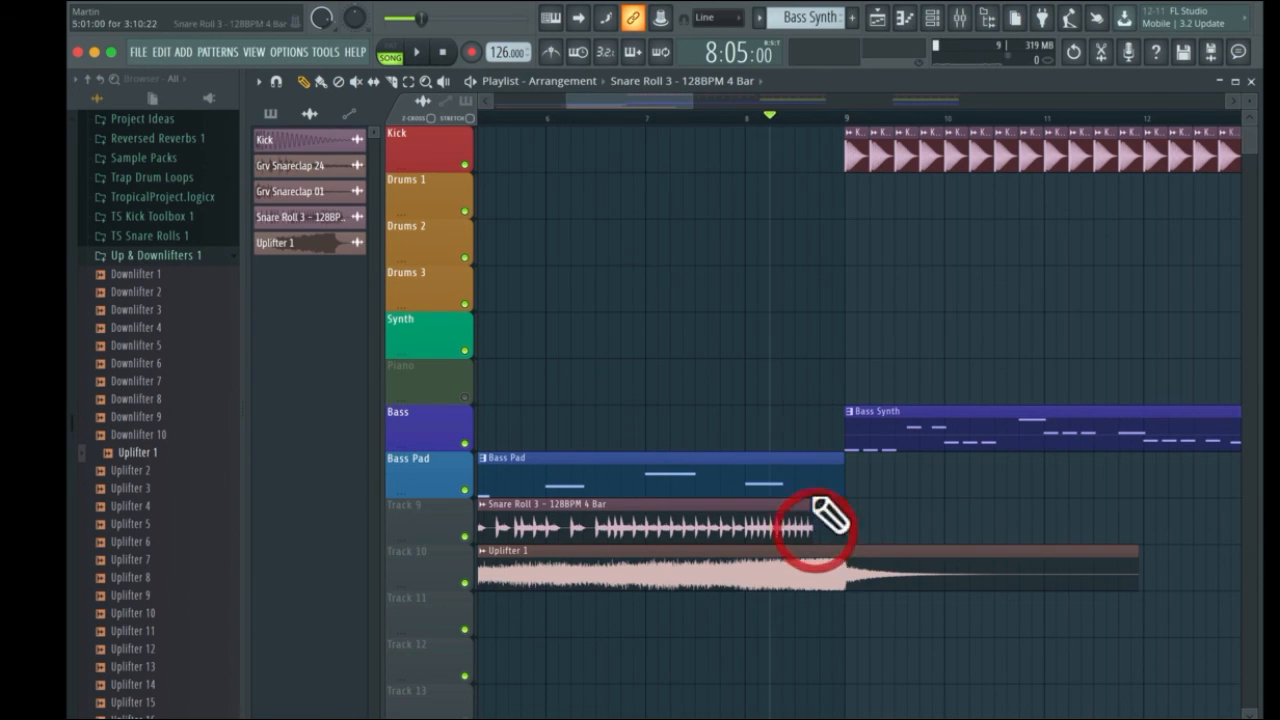
# Play from just before bar 8 through the drop and delete the last kick before bar 17
pyautogui.click(740, 118)
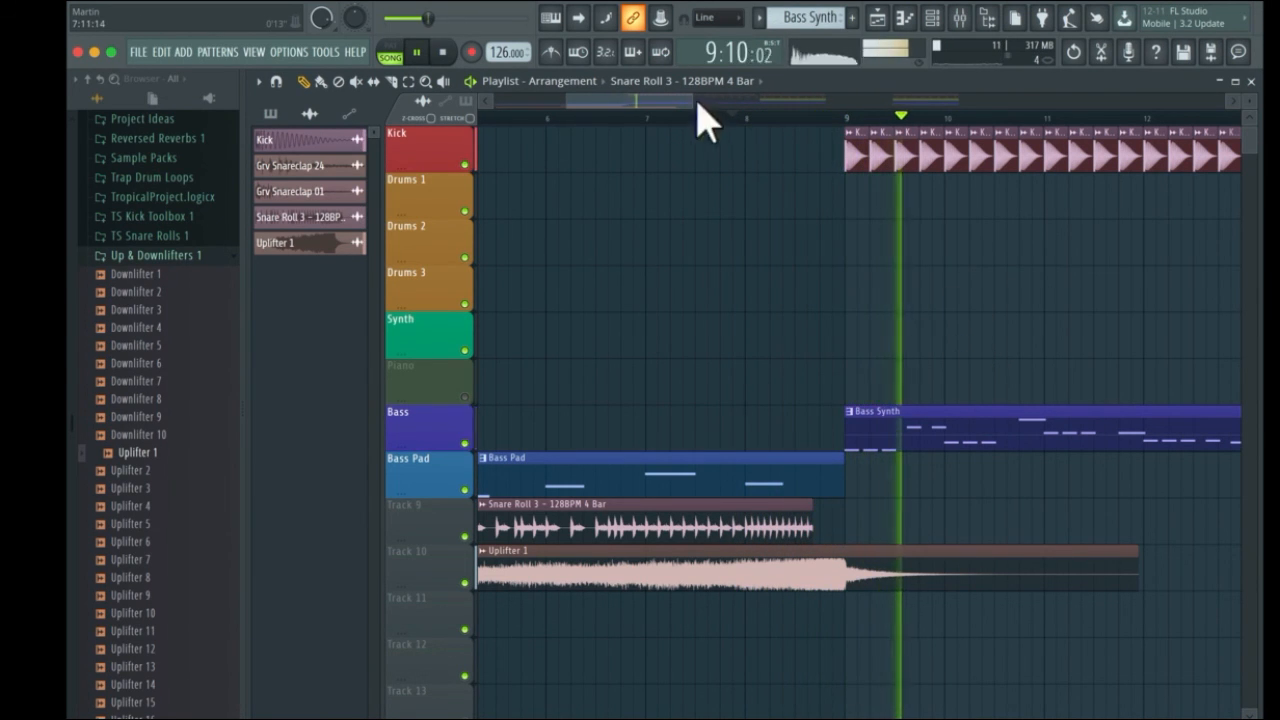
pyautogui.moveTo(698, 104); pyautogui.dragTo(989, 114)
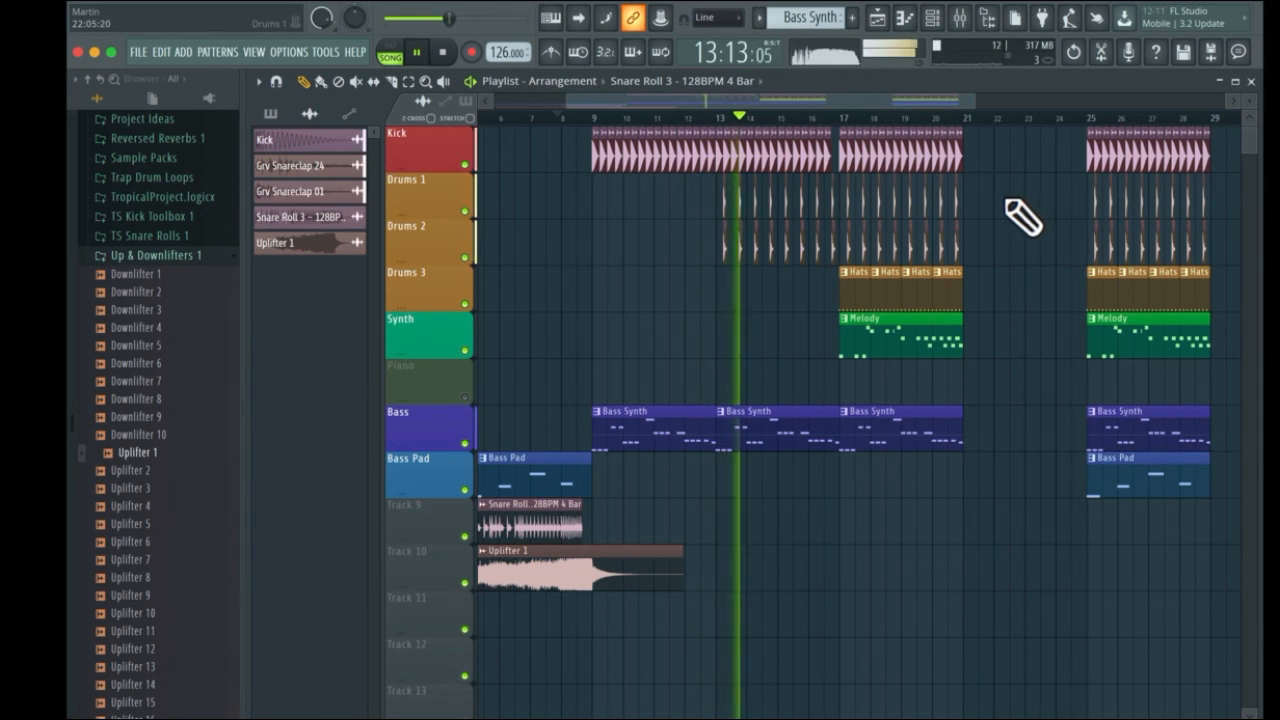
pyautogui.rightClick(837, 150)
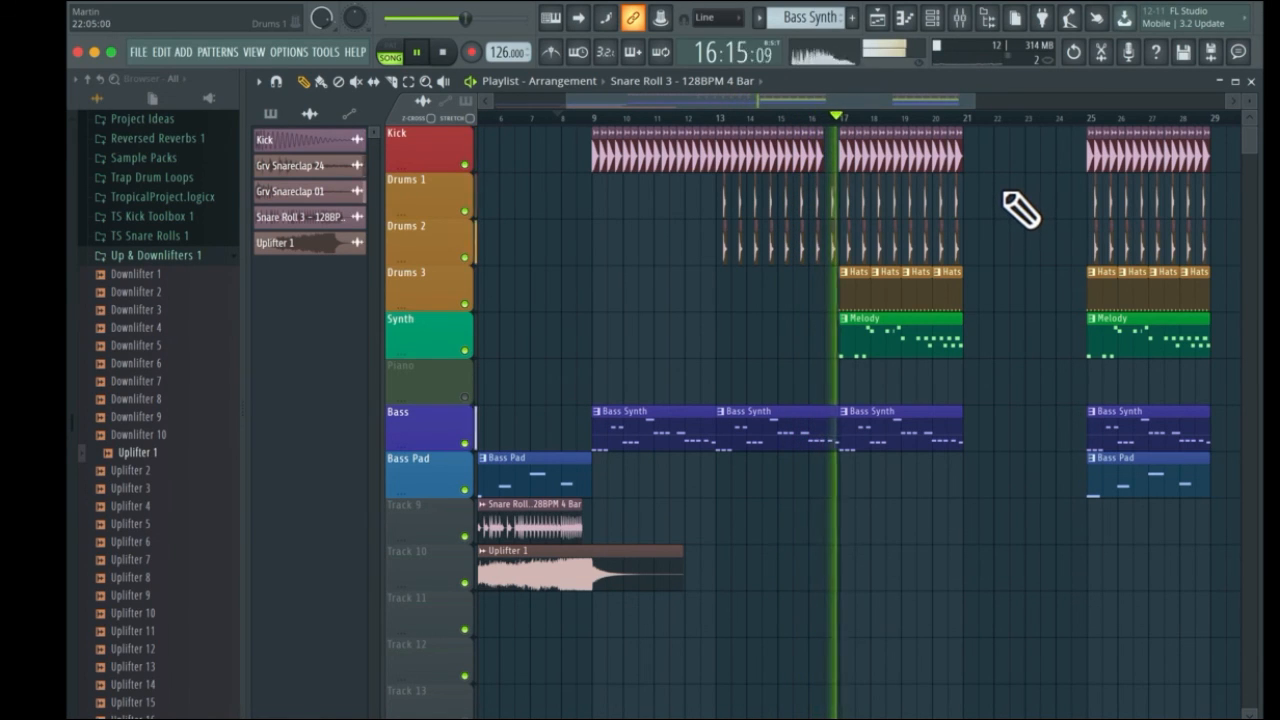
# Lower mixer insert 19 to -5.1 dB while the melody section plays, stop playback and close the mixer
pyautogui.click(959, 18)
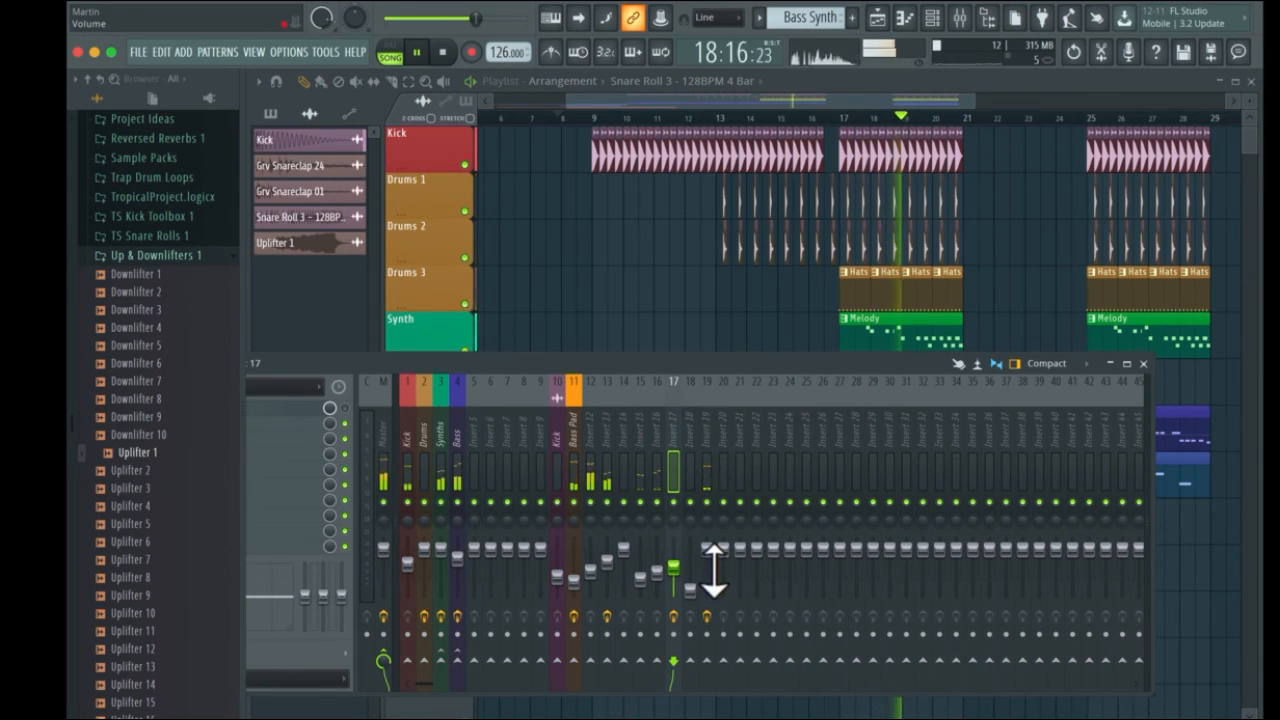
pyautogui.moveTo(707, 549); pyautogui.dragTo(707, 558)
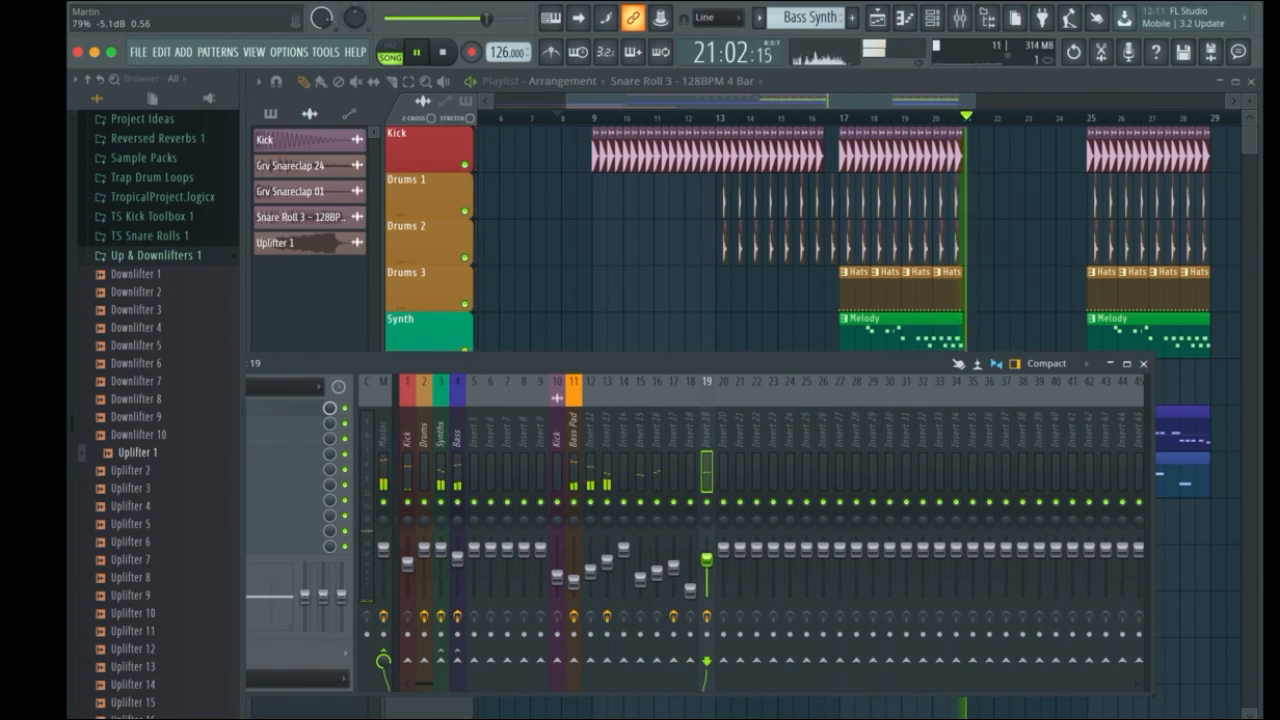
pyautogui.moveTo(846, 366); pyautogui.dragTo(866, 368)
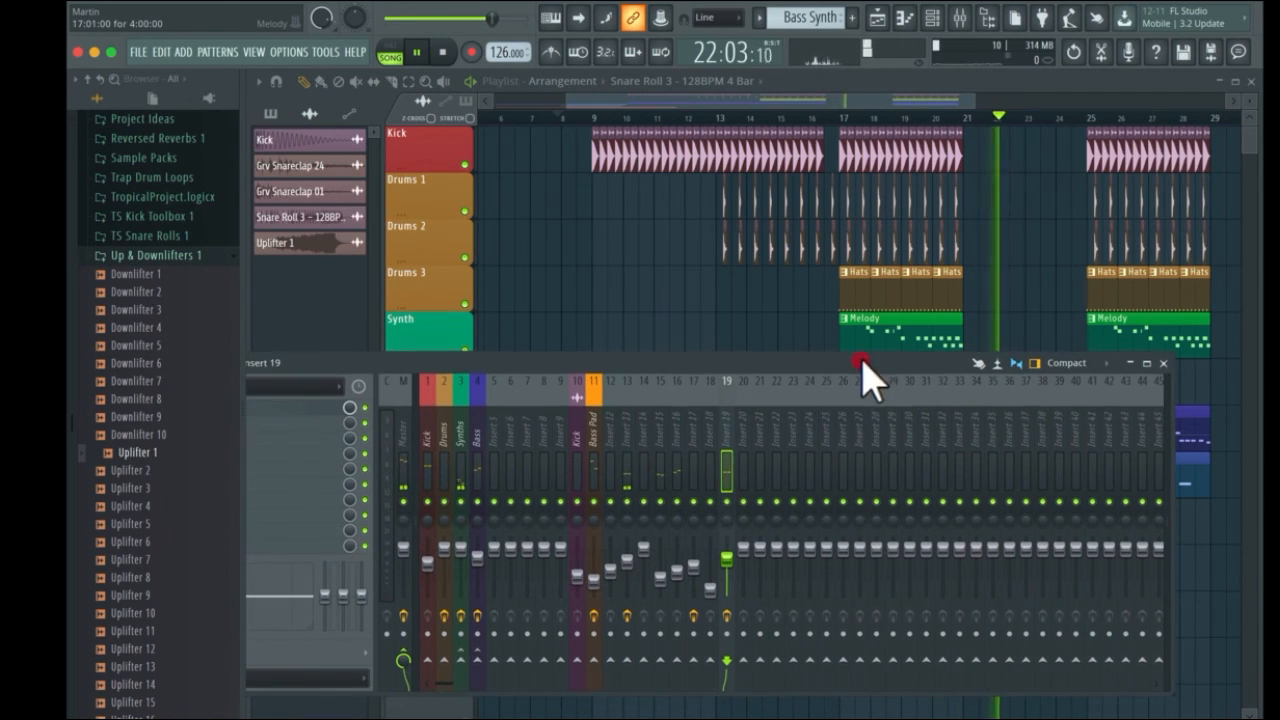
pyautogui.press('space')
pyautogui.click(1162, 364)
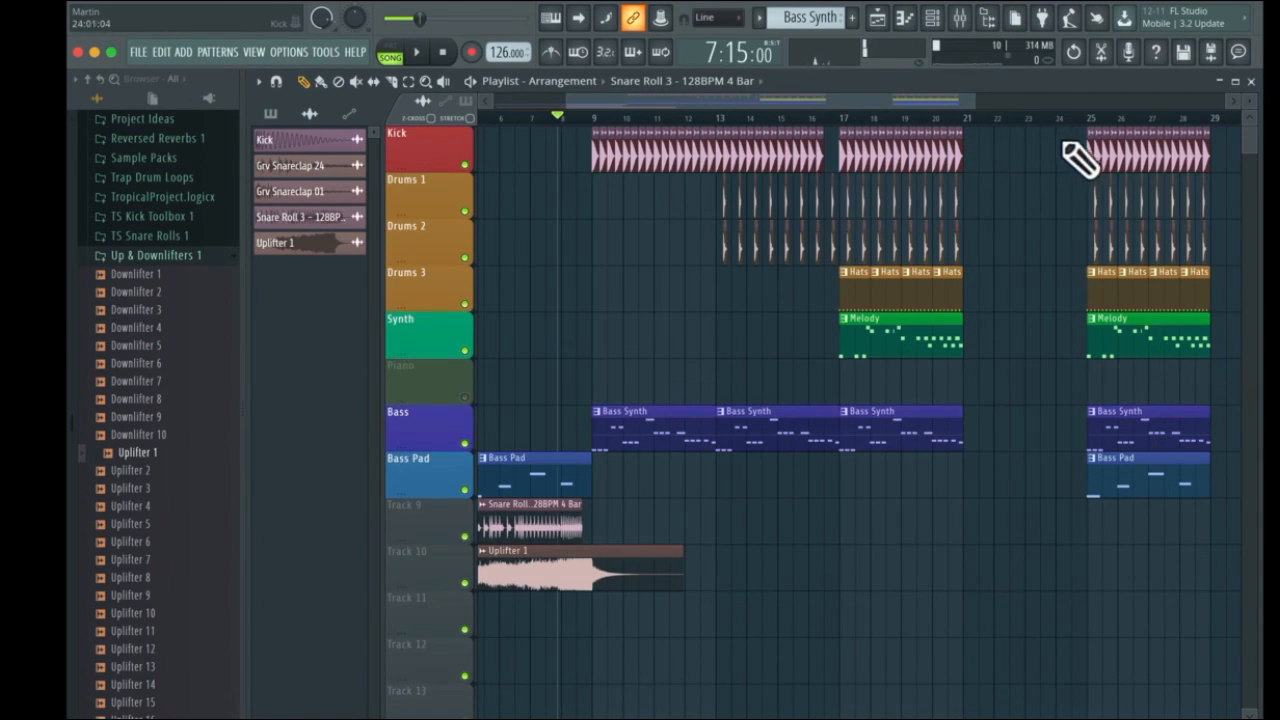
# Move the Kick, Drums, Synth and Bass clips from bar 25 to bar 21, and delete the remaining Bass Pad clip at bar 25
pyautogui.press('super')
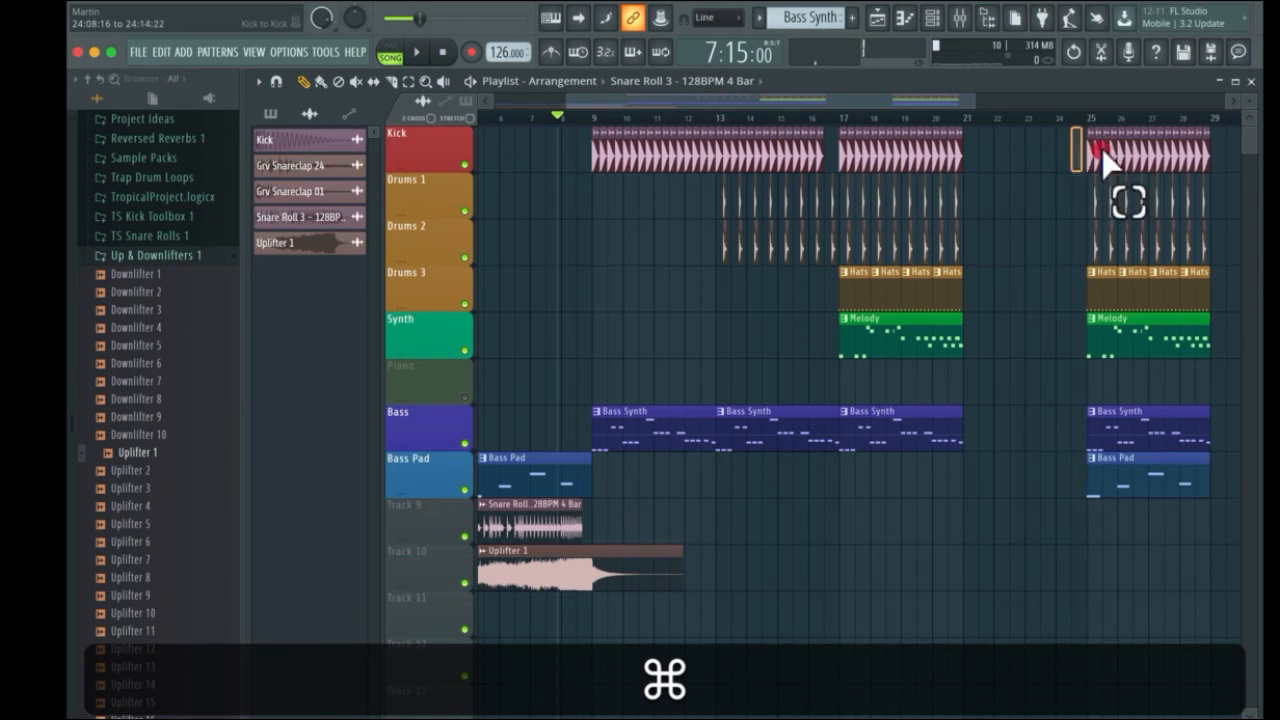
pyautogui.moveTo(1105, 160); pyautogui.dragTo(1061, 428)
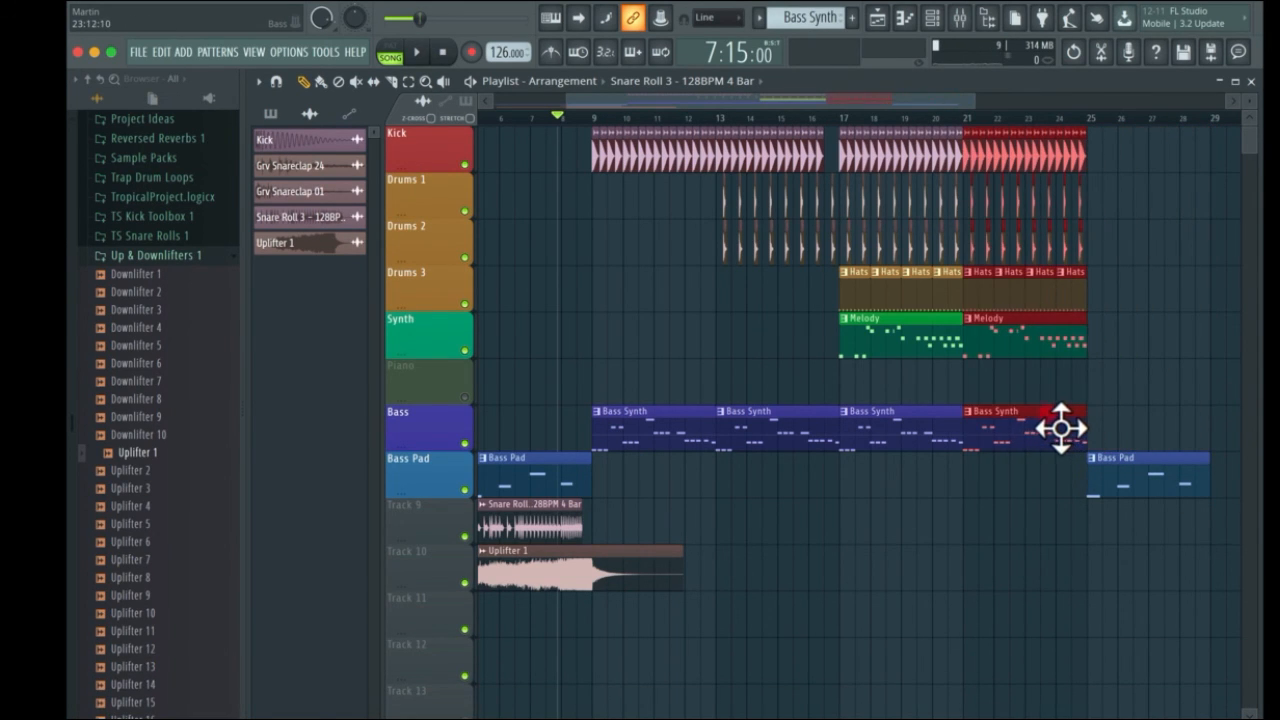
pyautogui.rightClick(1122, 478)
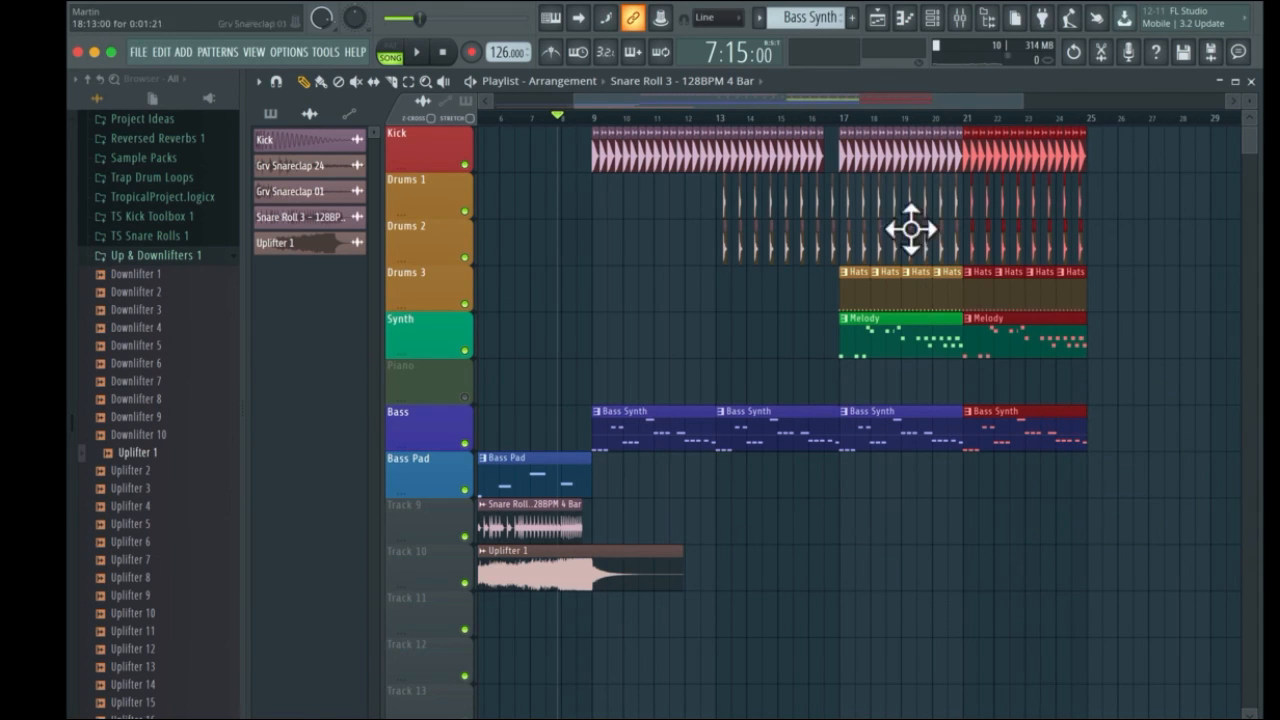
pyautogui.click(948, 122)
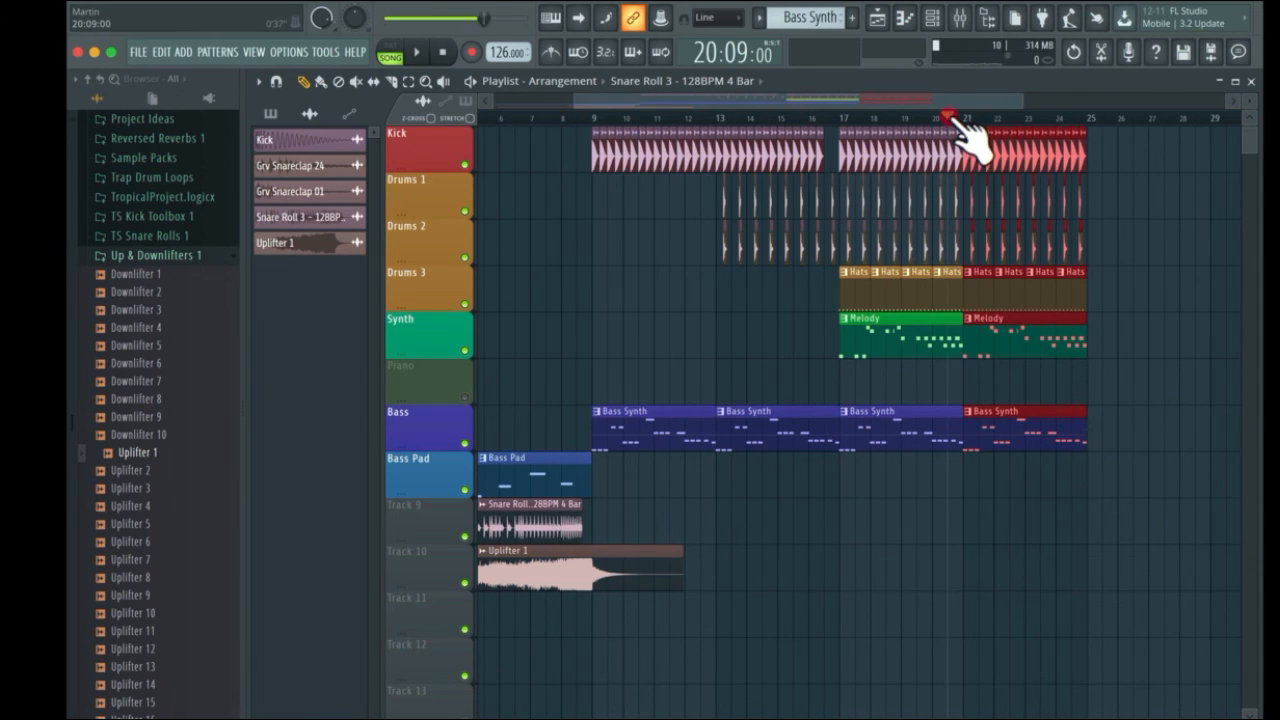
pyautogui.click(1110, 300)
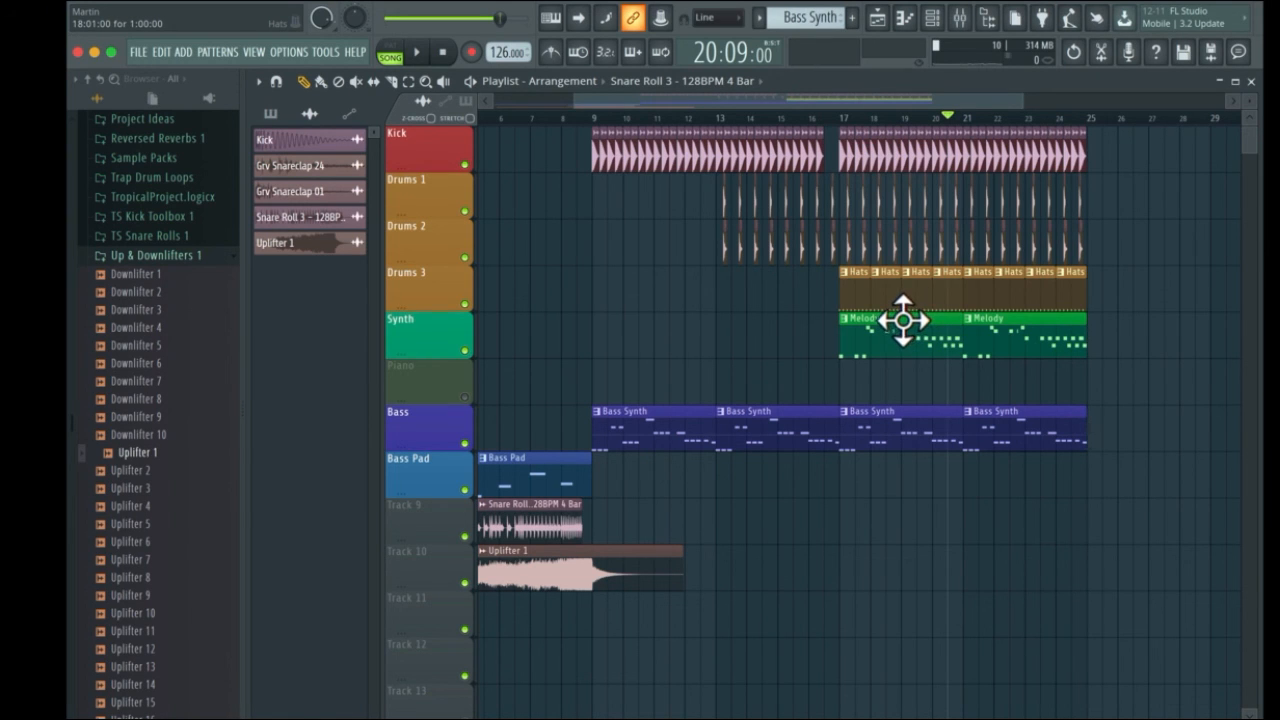
# Save the project with the extended arrangement
pyautogui.hotkey('alt', 'Tab')
pyautogui.hotkey('ctrl', 's')
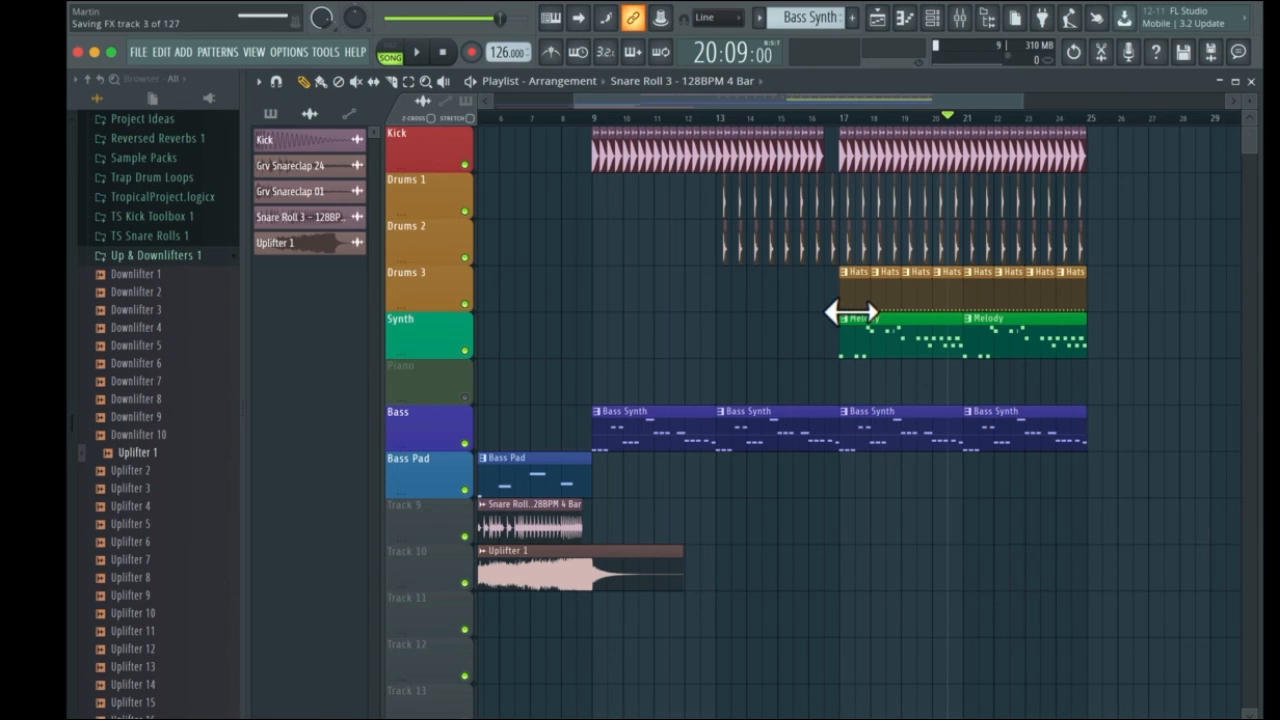